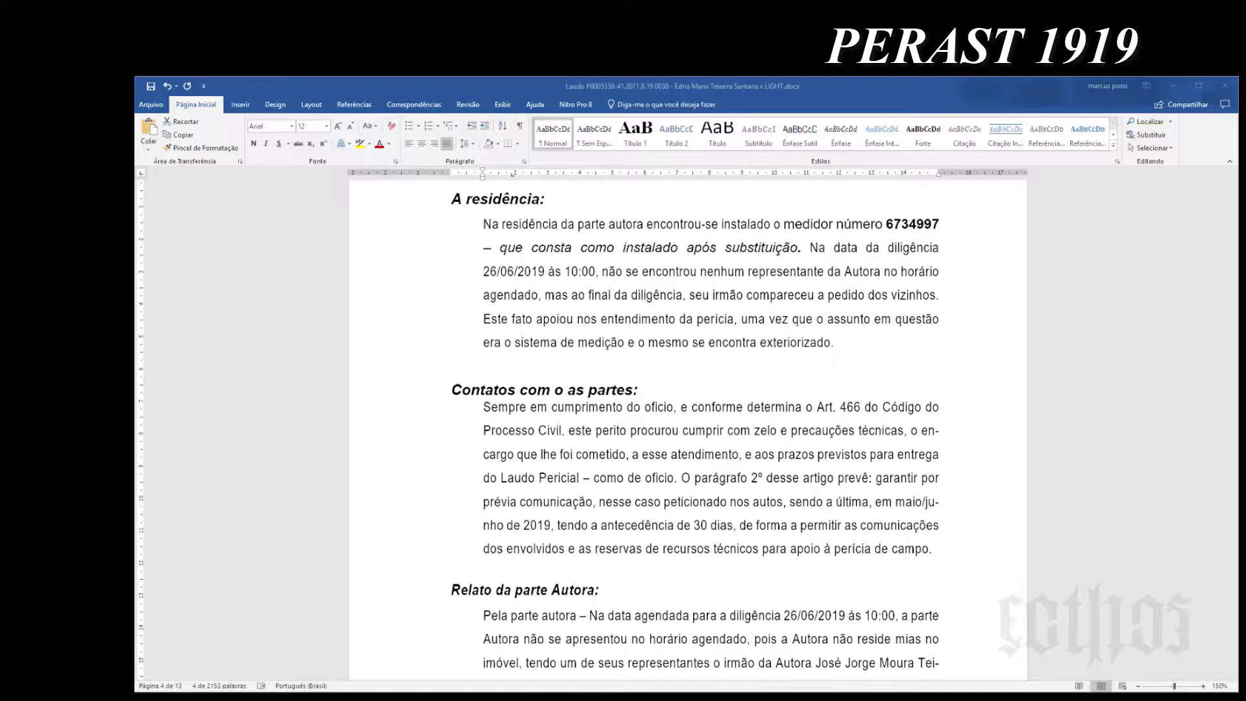
Step: Reposition and widen the Explorer window, then search Petição 2019 for the contact's name
{"action": "left_click_drag", "start_coordinate": [370, 138], "coordinate": [1000, 109]}
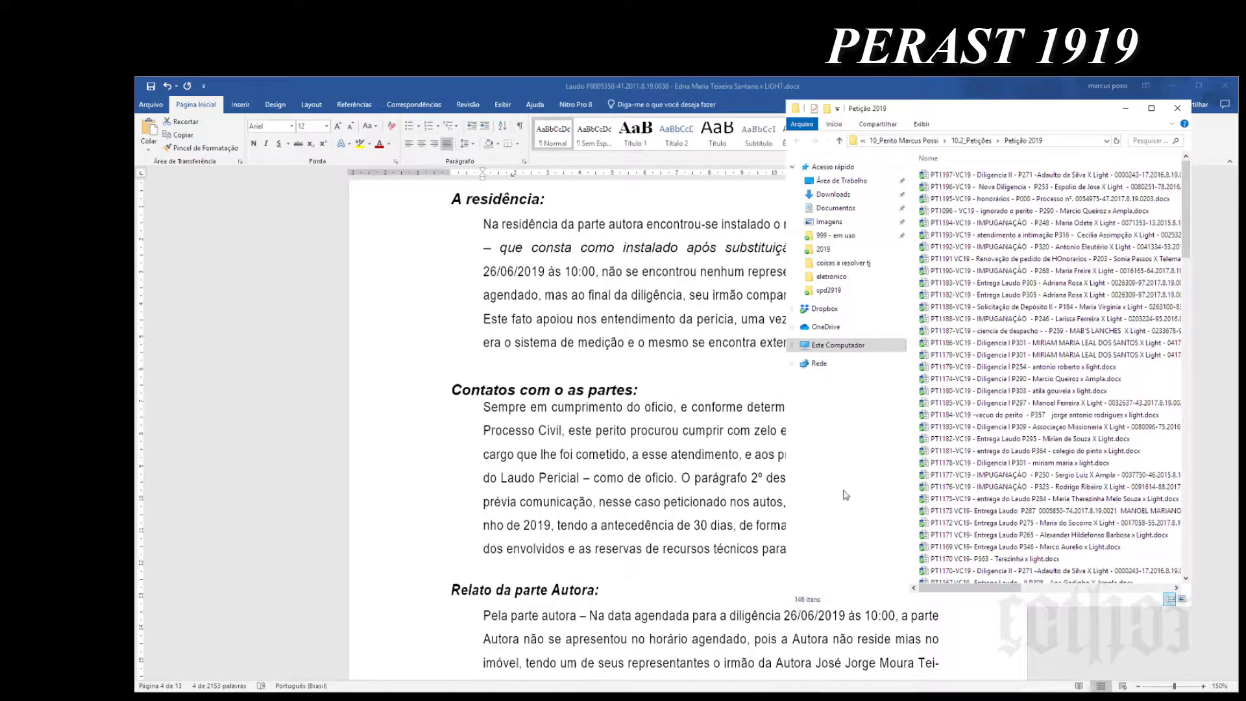
{"action": "left_click_drag", "start_coordinate": [792, 100], "coordinate": [241, 98]}
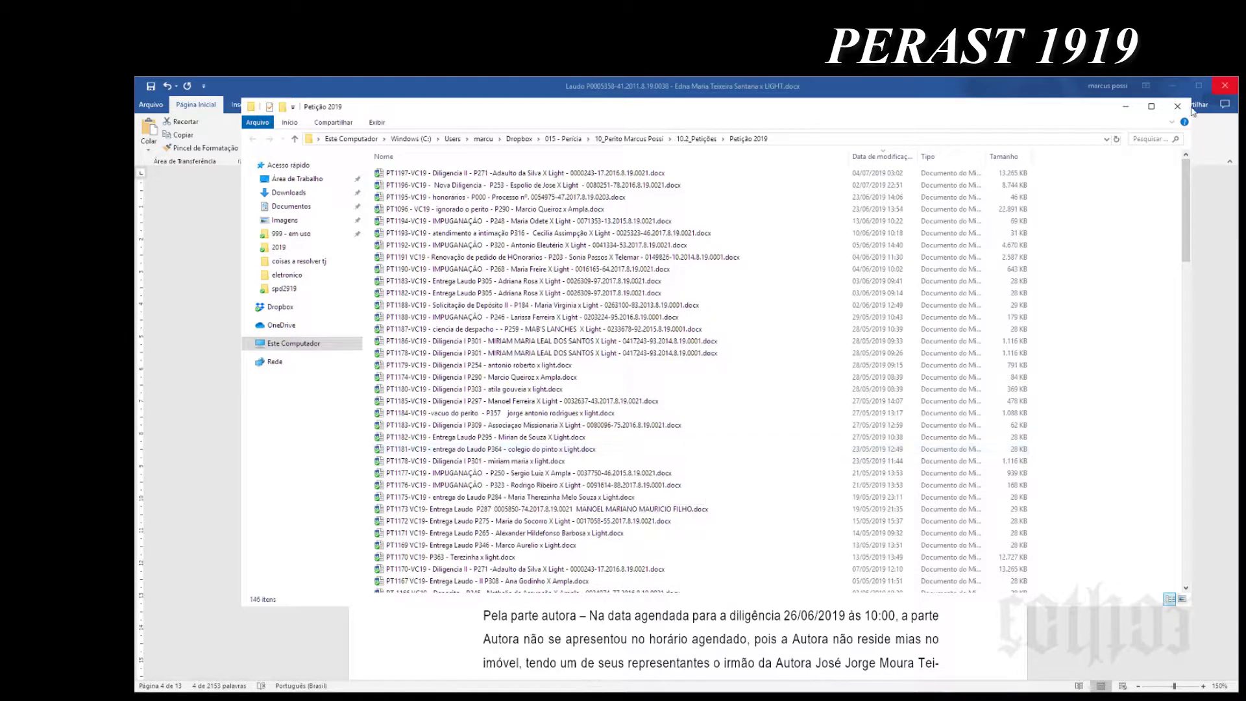
{"action": "left_click", "coordinate": [1136, 138]}
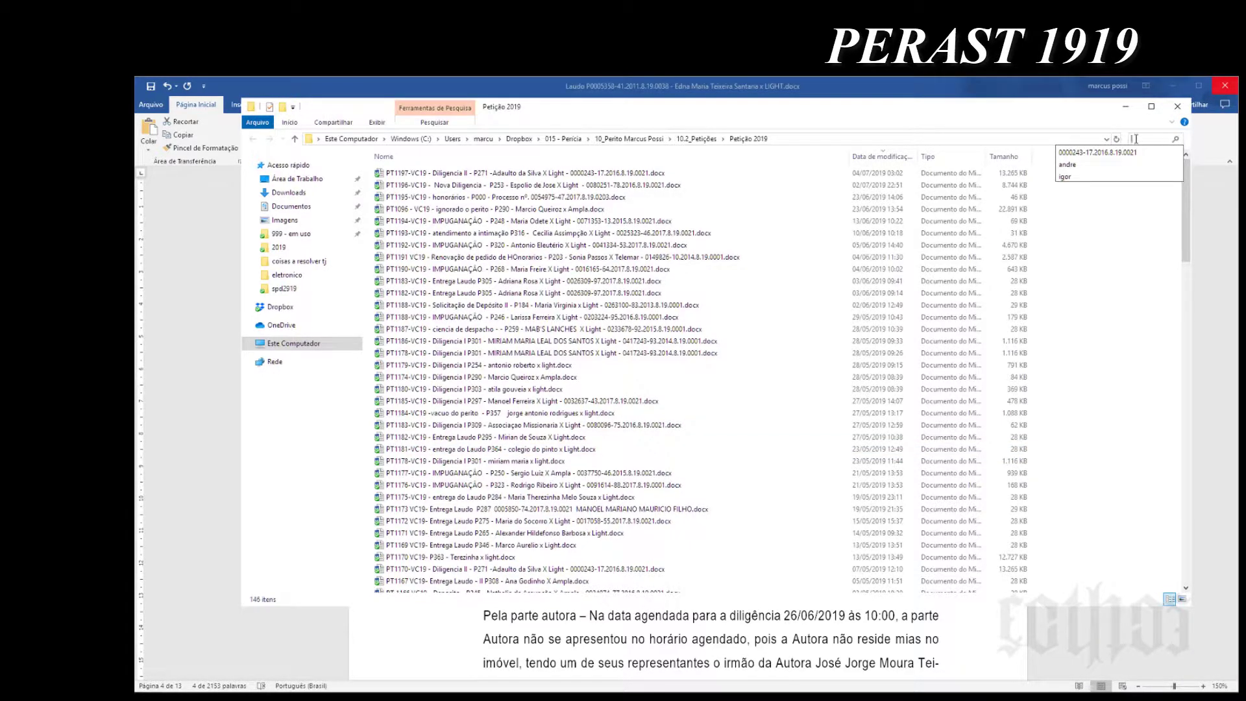
{"action": "type", "text": "edna"}
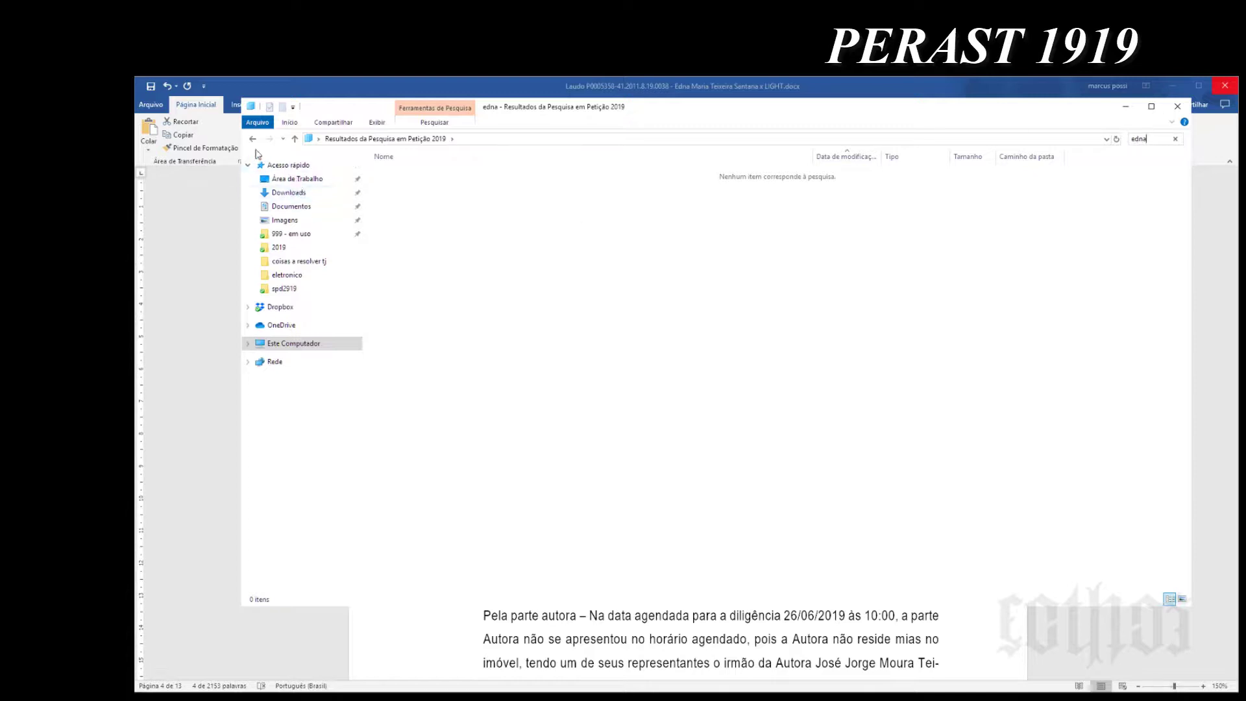
{"action": "key", "text": "alt+Left"}
{"action": "left_click", "coordinate": [1141, 140]}
{"action": "type", "text": "edna"}
{"action": "left_click", "coordinate": [256, 140]}
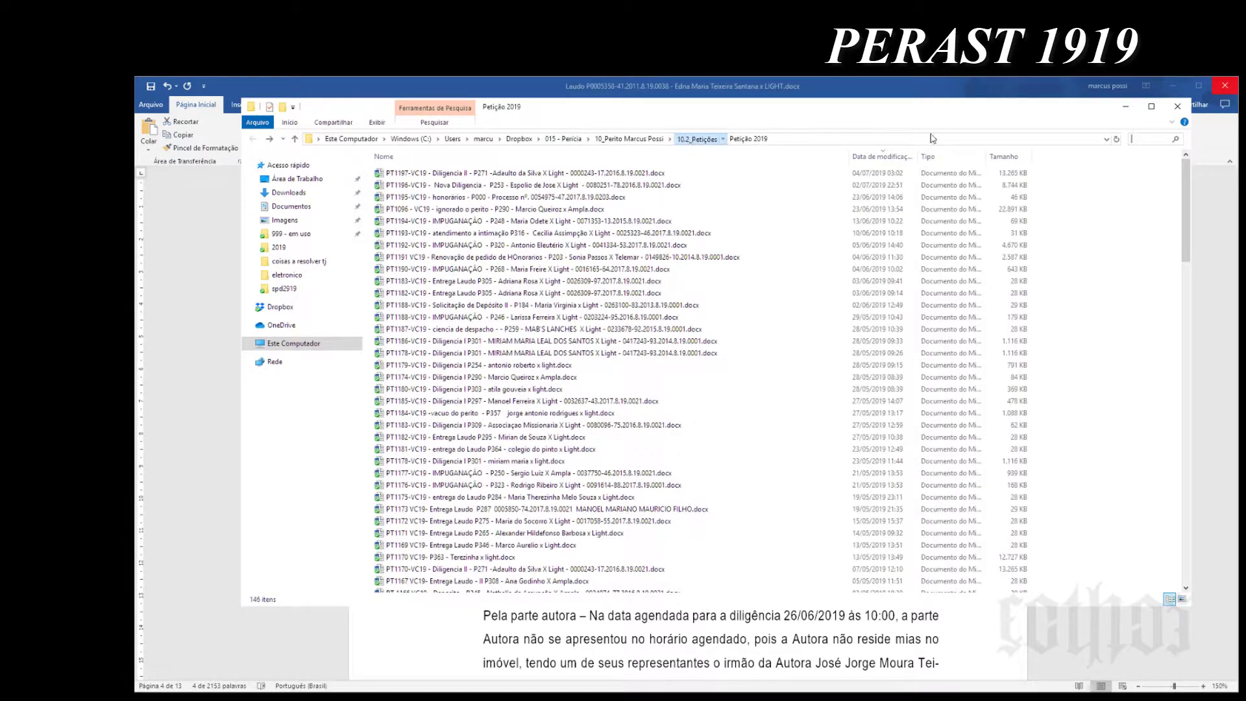
Step: Search 10.2_Petições for the contact's name and the case number, then return to its listing
{"action": "key", "text": "alt+Up"}
{"action": "left_click", "coordinate": [1139, 138]}
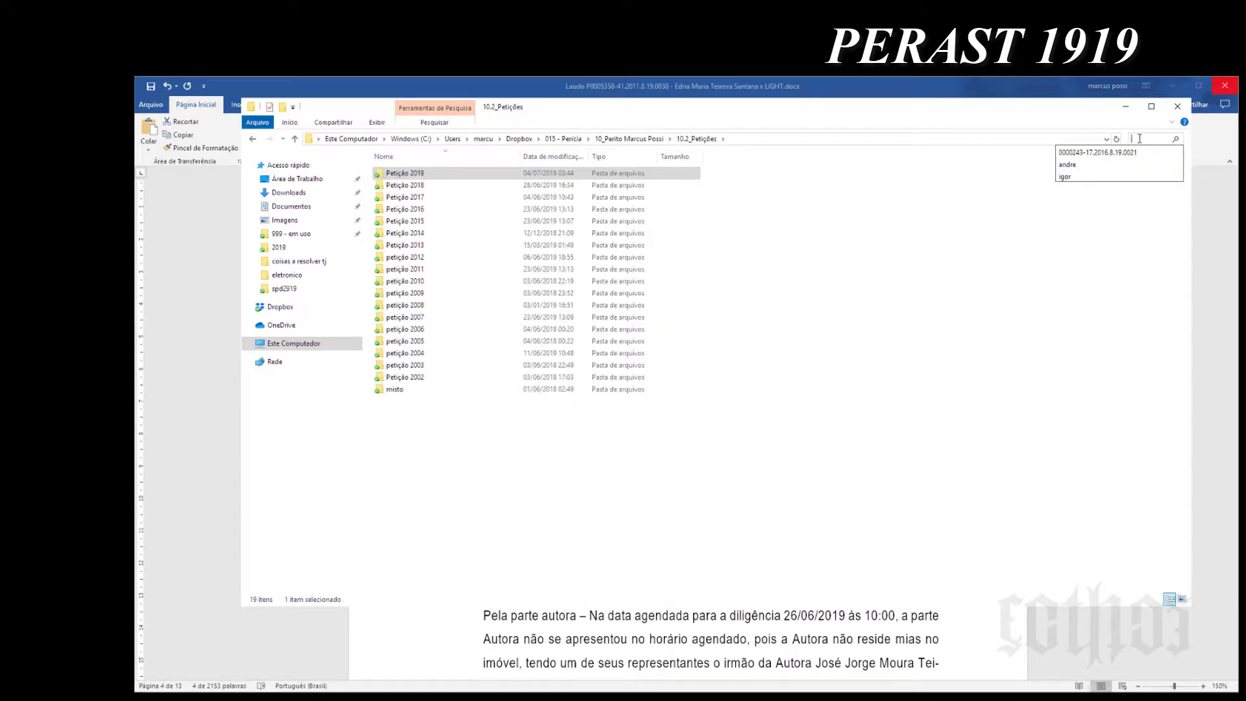
{"action": "type", "text": "edna"}
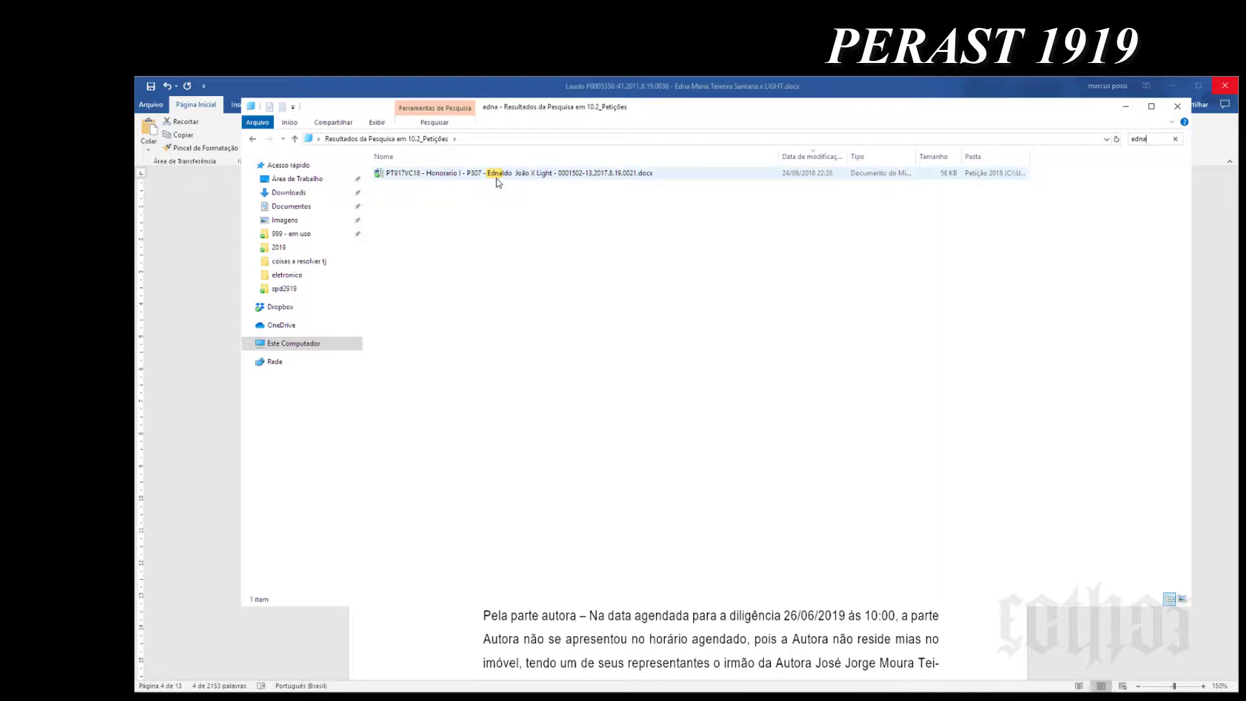
{"action": "mouse_move", "coordinate": [498, 182]}
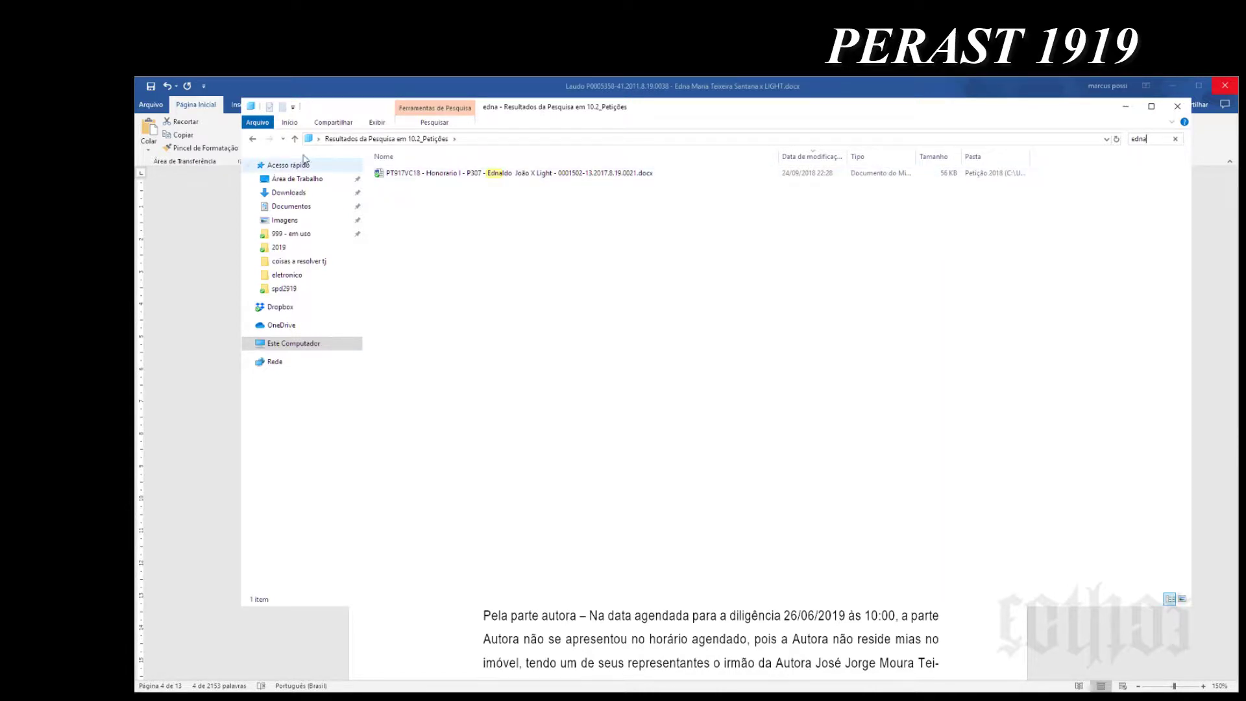
{"action": "left_click", "coordinate": [253, 140]}
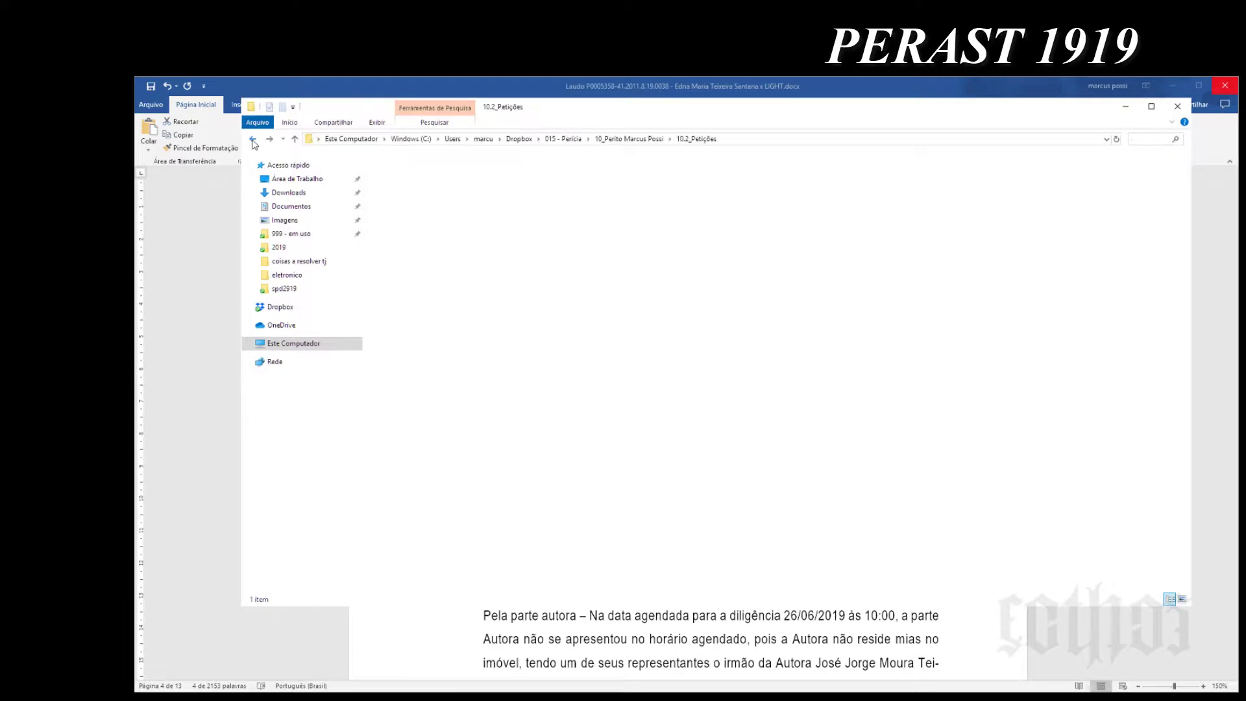
{"action": "left_click", "coordinate": [1150, 139]}
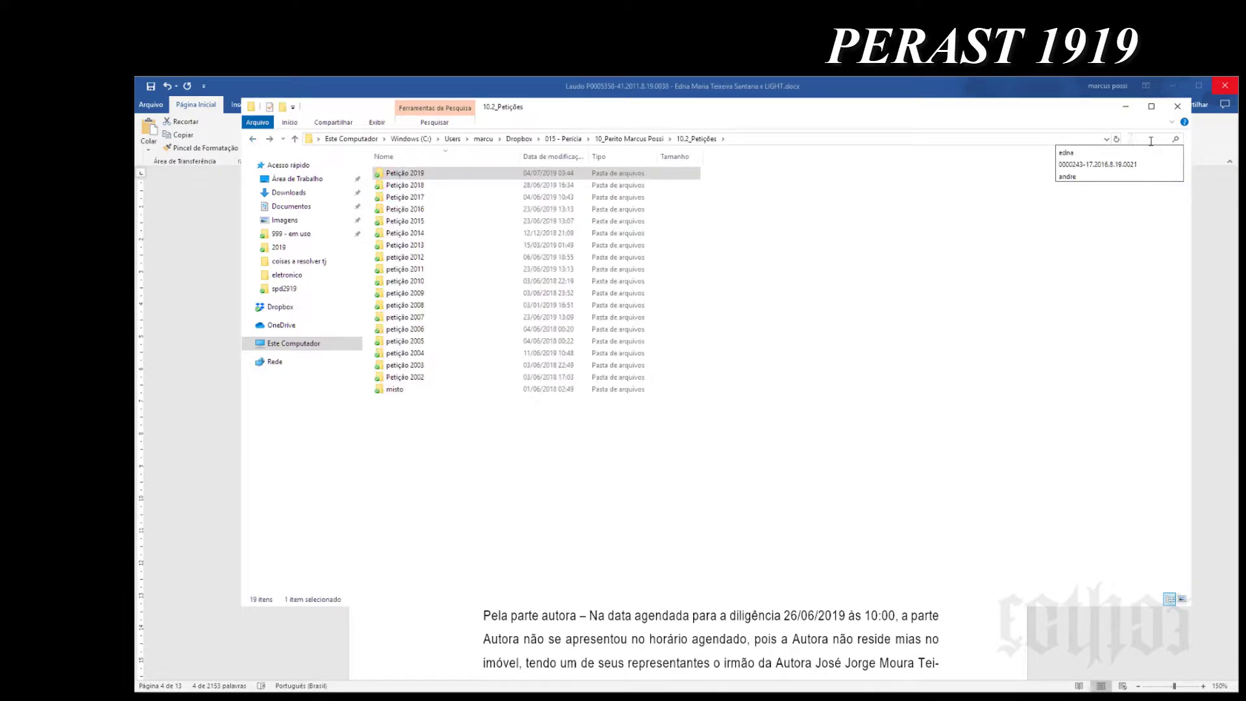
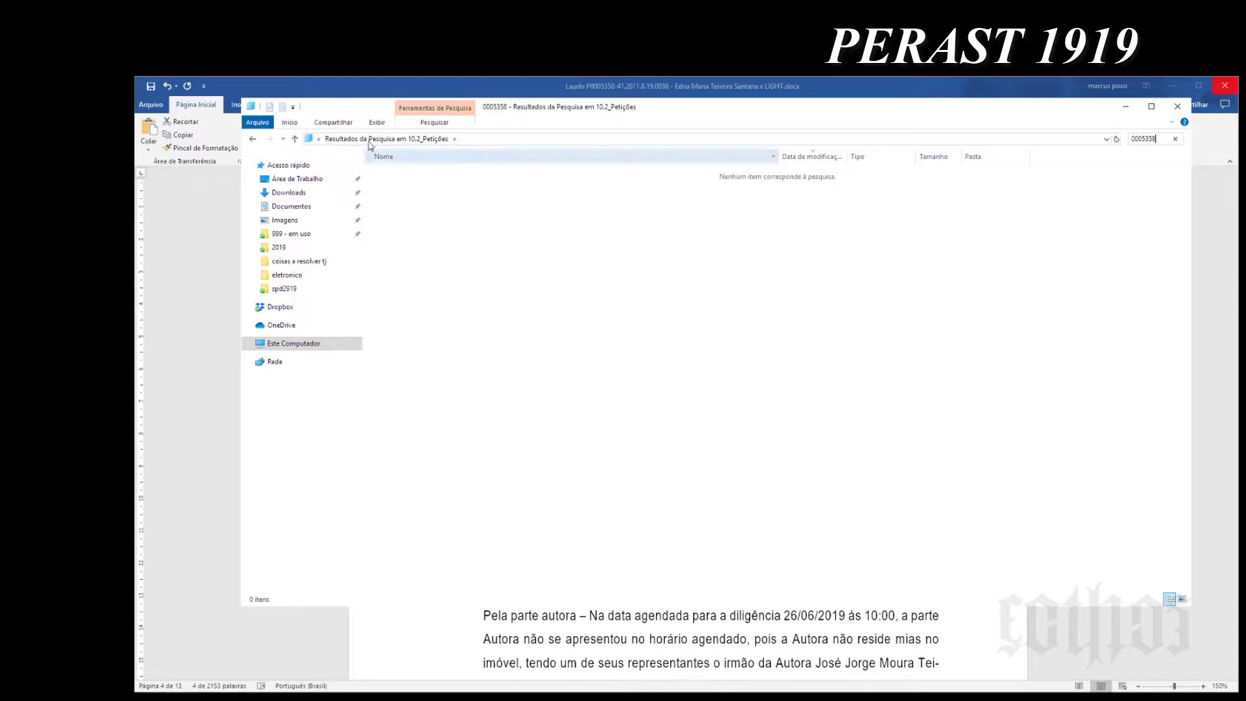
{"action": "left_click", "coordinate": [253, 139]}
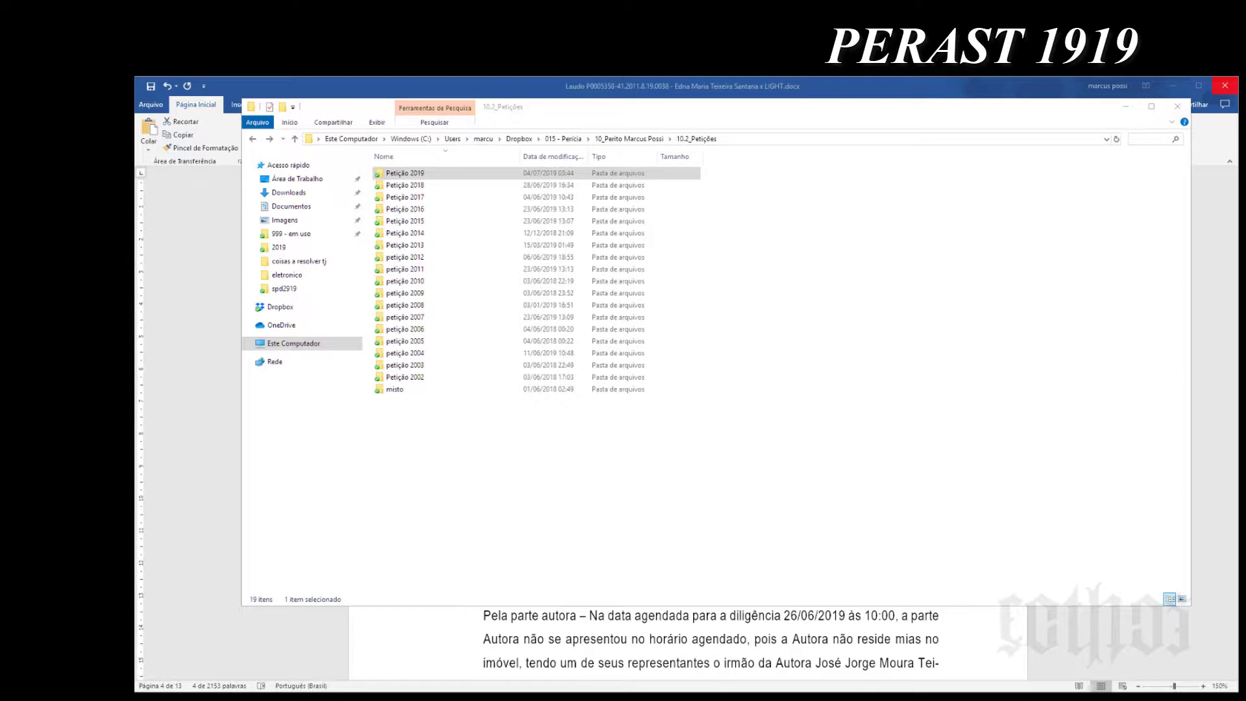
{"action": "key", "text": "Escape"}
Step: Minimize Explorer and bring the Gmail search results forward in Chrome
{"action": "left_click", "coordinate": [1133, 110]}
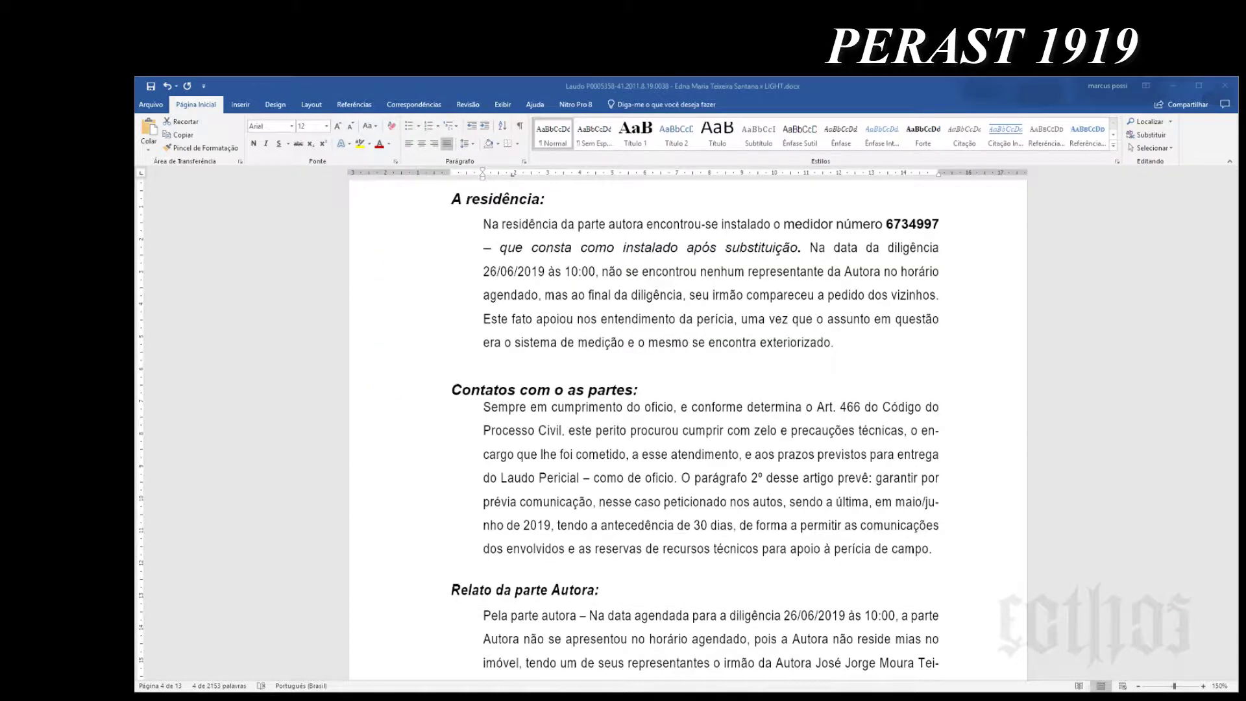
{"action": "key", "text": "alt+Tab"}
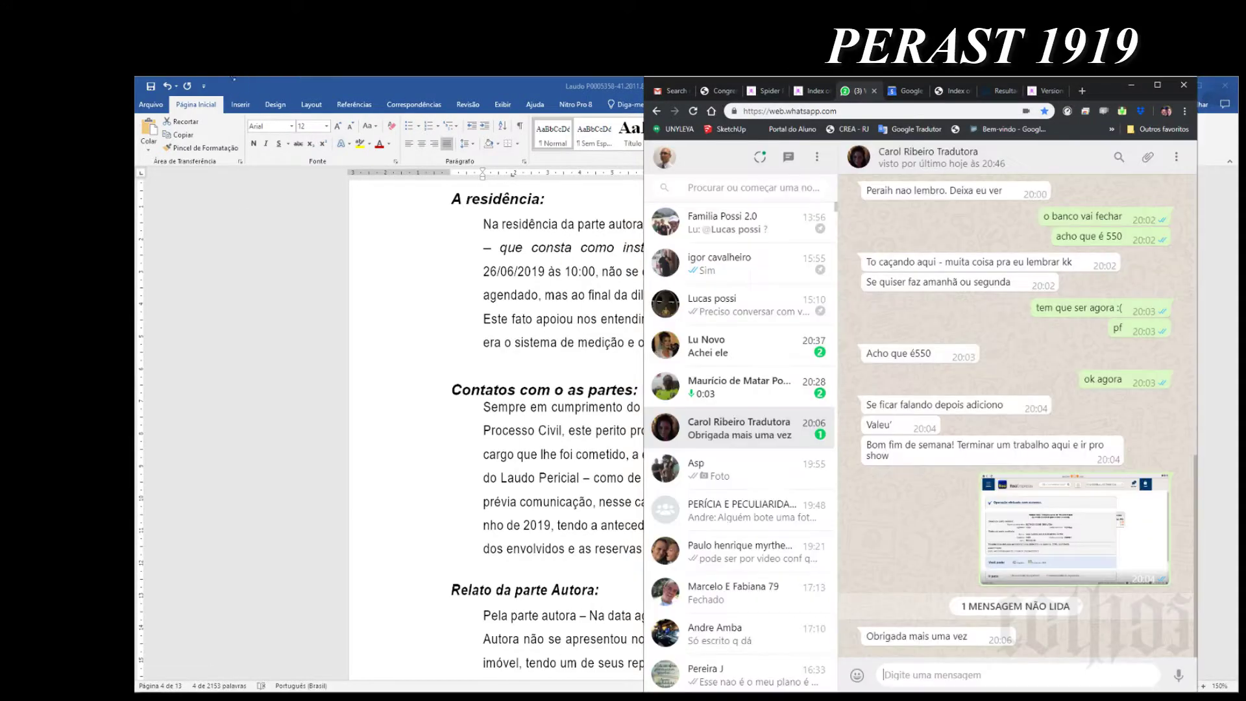
{"action": "left_click_drag", "start_coordinate": [833, 86], "coordinate": [414, 86]}
{"action": "left_click", "coordinate": [266, 92]}
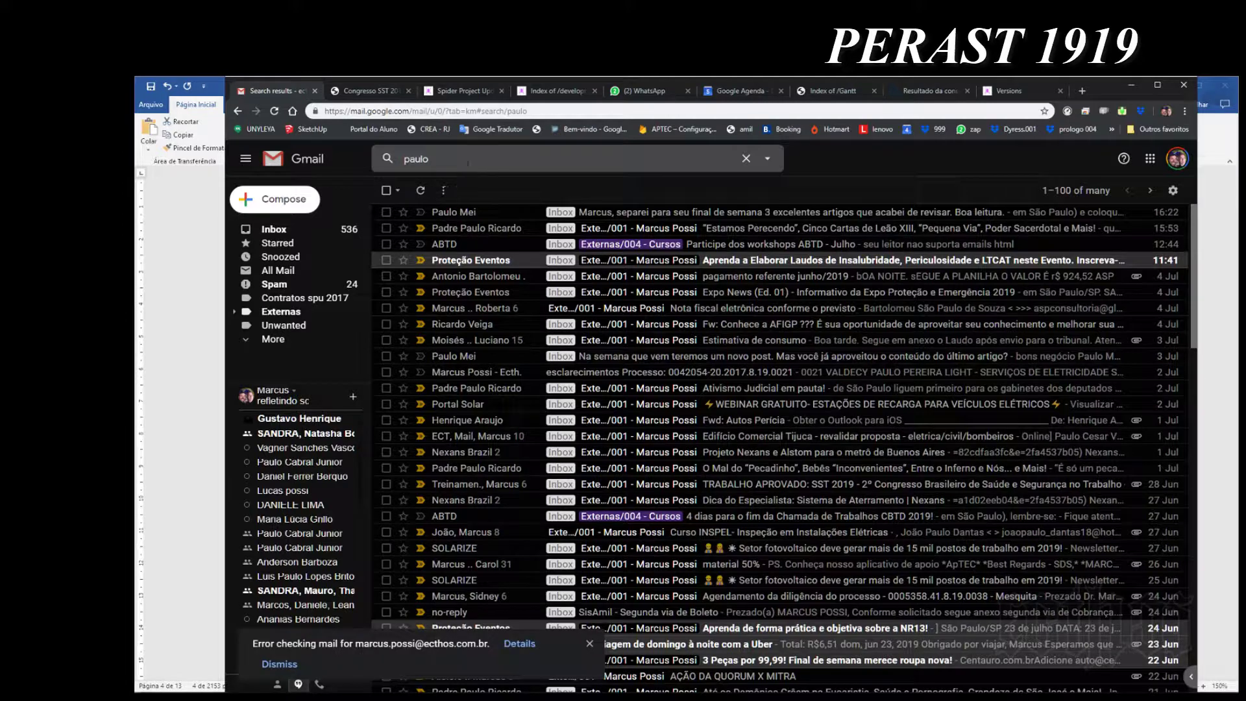
Step: Search Gmail for the contact, open the 'Agendamento da diligência' thread, and select its subject
{"action": "left_click", "coordinate": [468, 162]}
{"action": "left_click", "coordinate": [468, 162]}
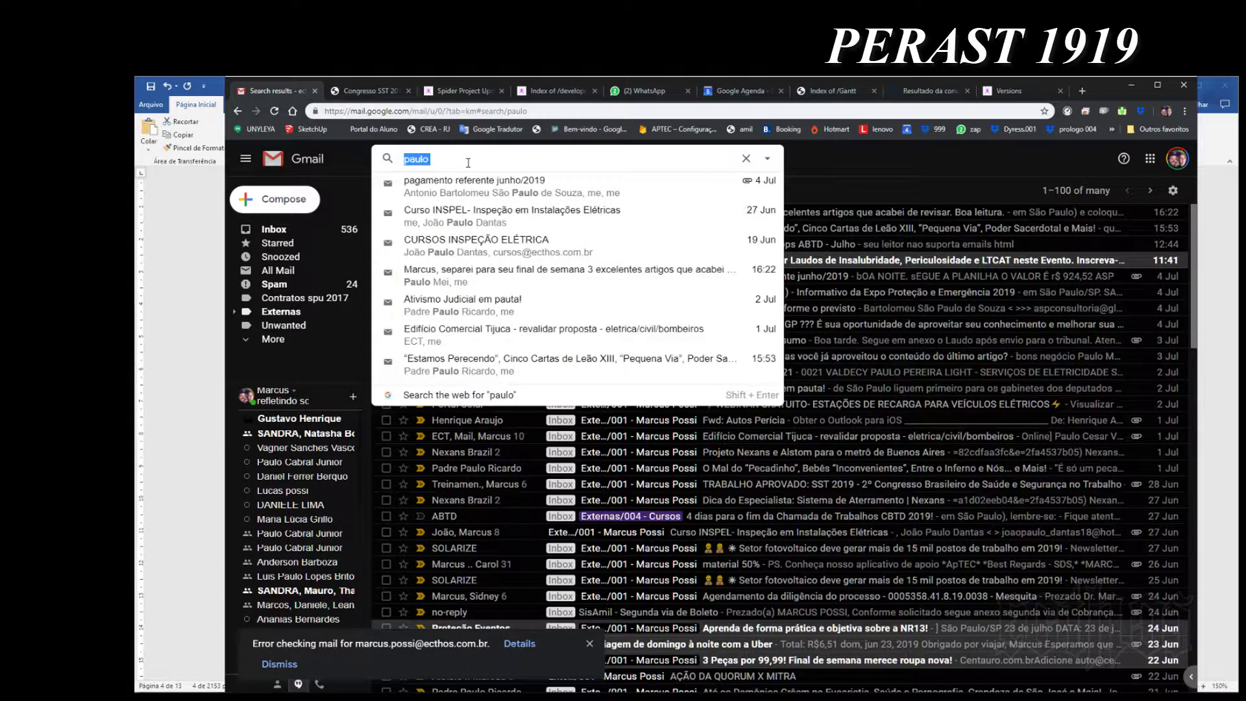
{"action": "type", "text": "edna"}
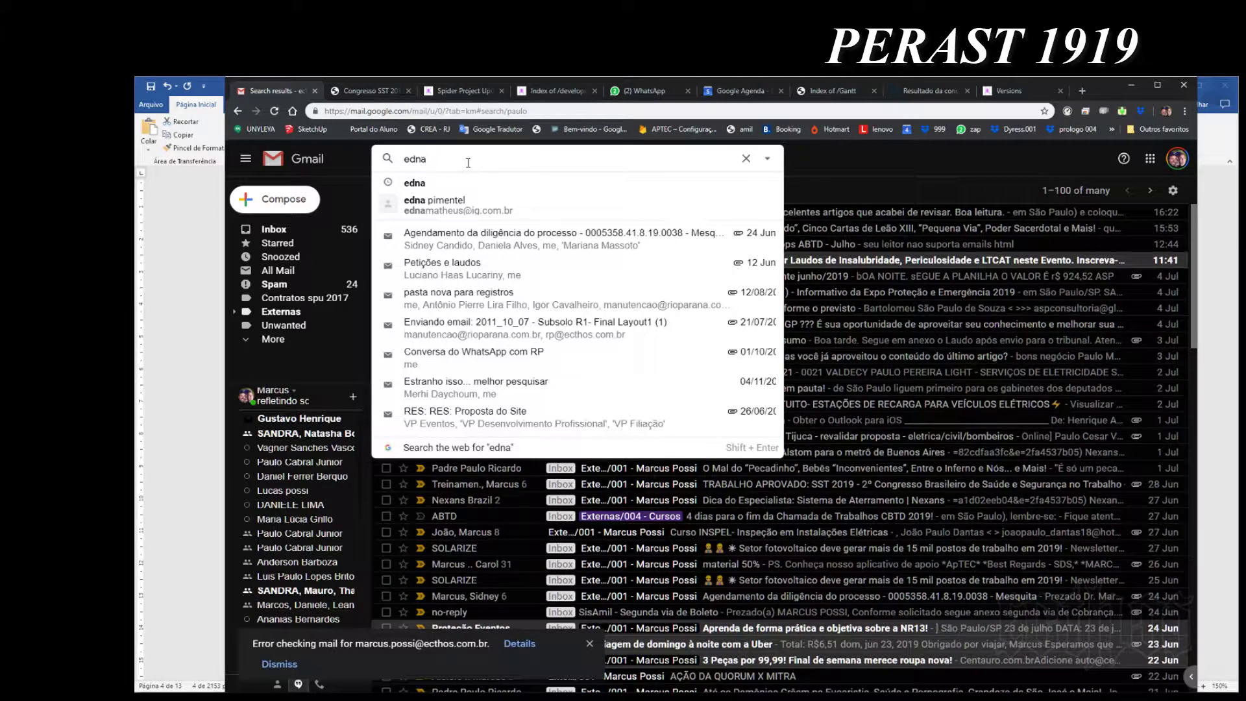
{"action": "left_click", "coordinate": [482, 239]}
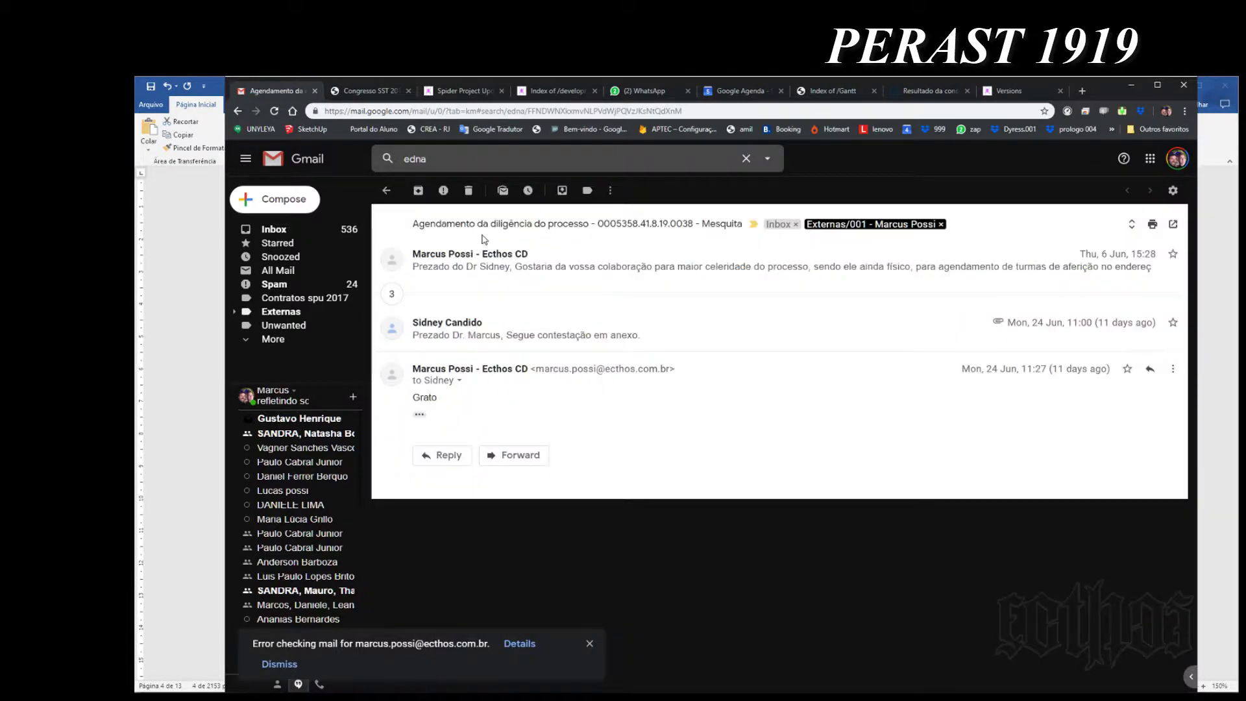
{"action": "left_click", "coordinate": [457, 295]}
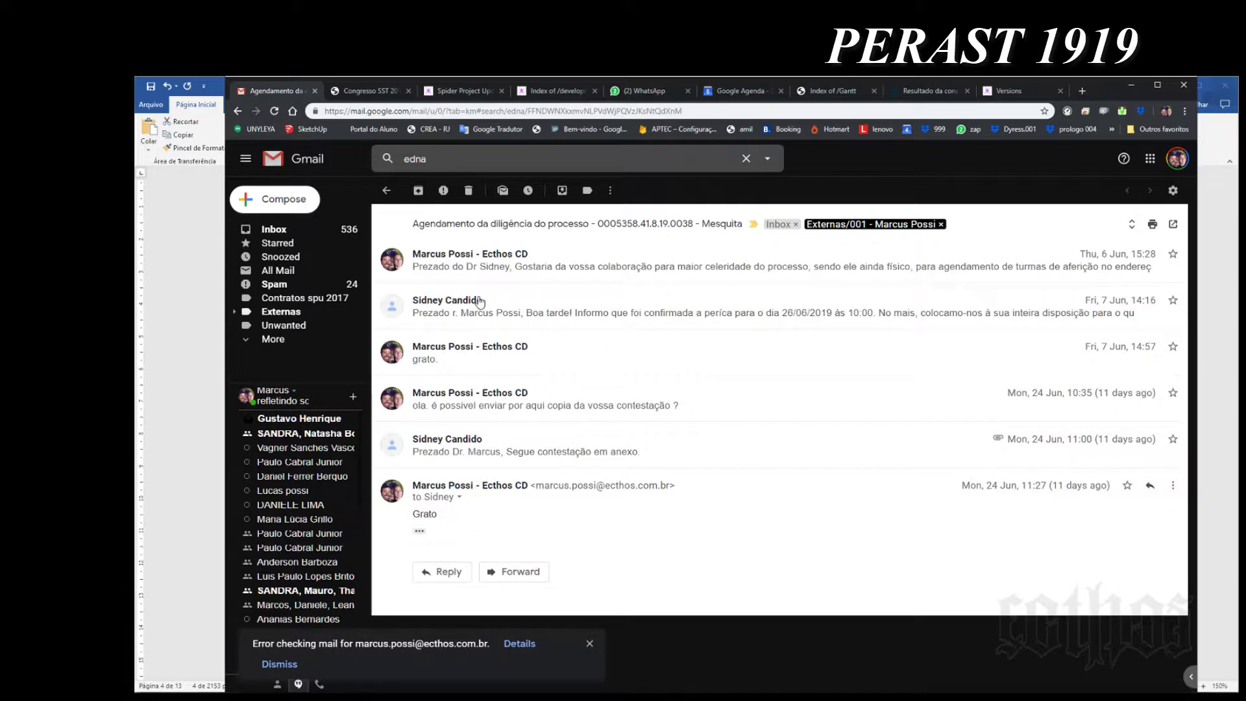
{"action": "left_click_drag", "start_coordinate": [414, 225], "coordinate": [743, 224]}
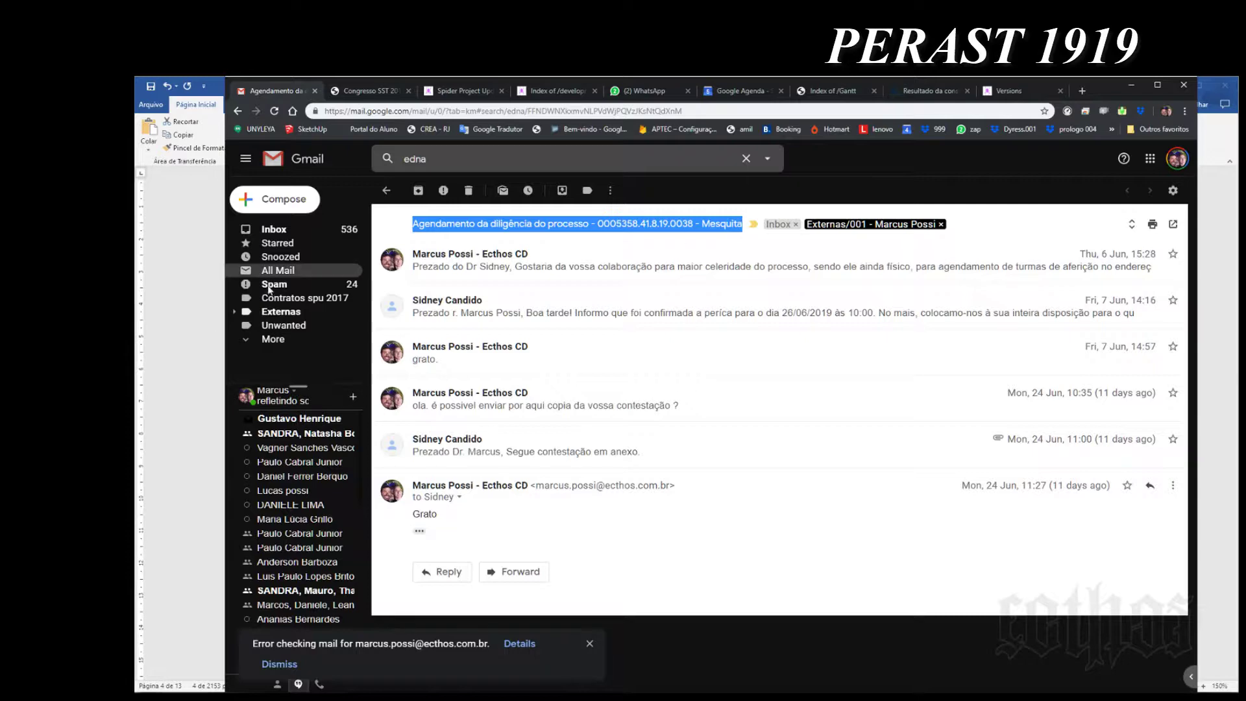
{"action": "left_click", "coordinate": [208, 281]}
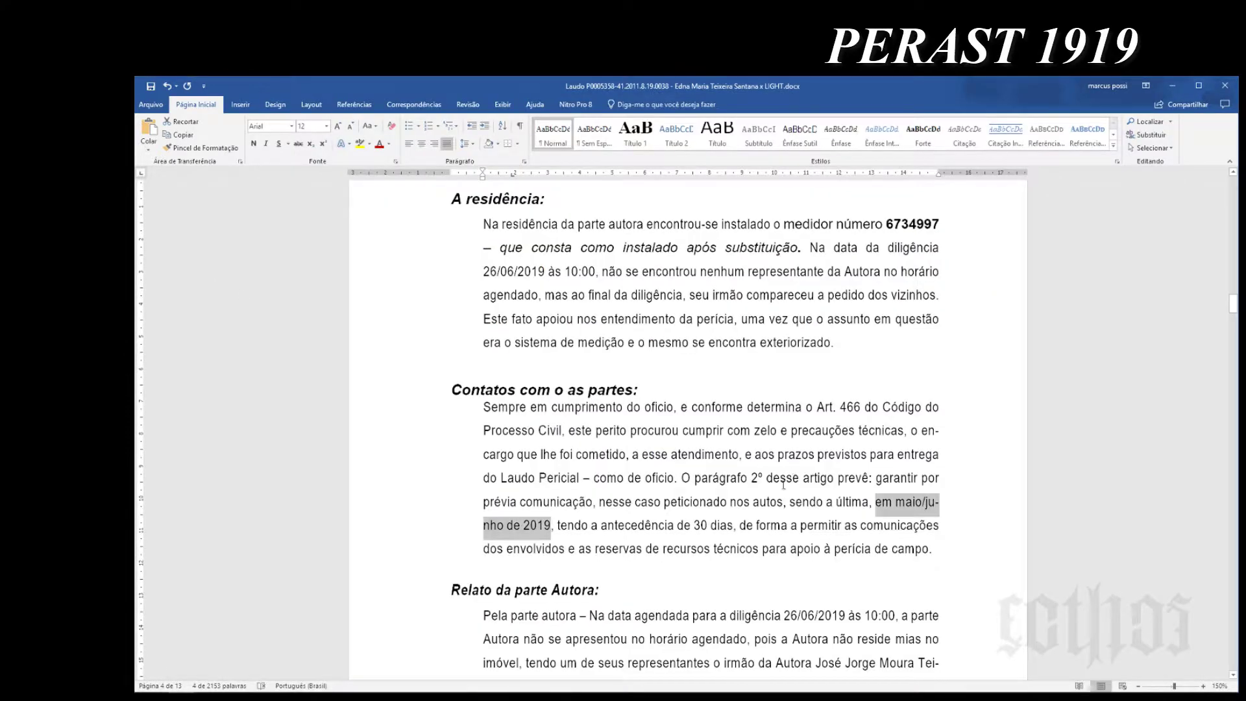
Step: Insert 'agendado por email com titulo "' plus the pasted email subject before 'peticionado'
{"action": "scroll", "coordinate": [768, 492], "scroll_direction": "up", "scroll_amount": 6}
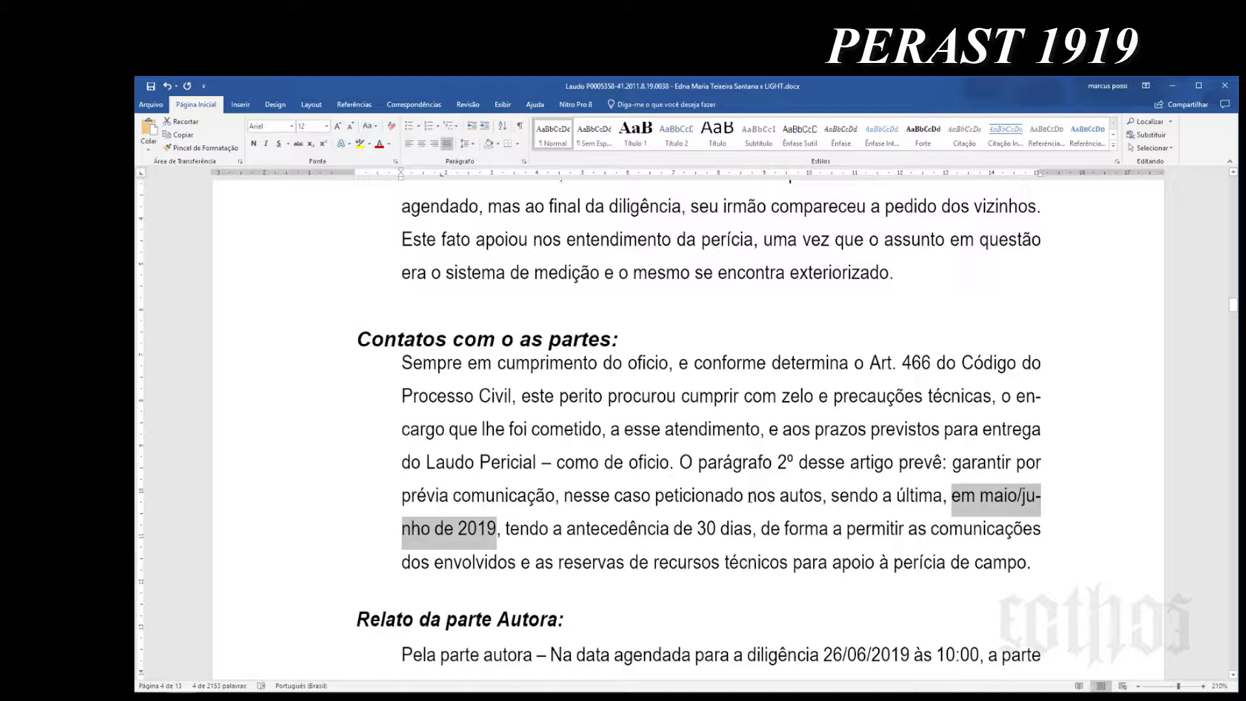
{"action": "left_click", "coordinate": [655, 499]}
{"action": "type", "text": "agendado por "}
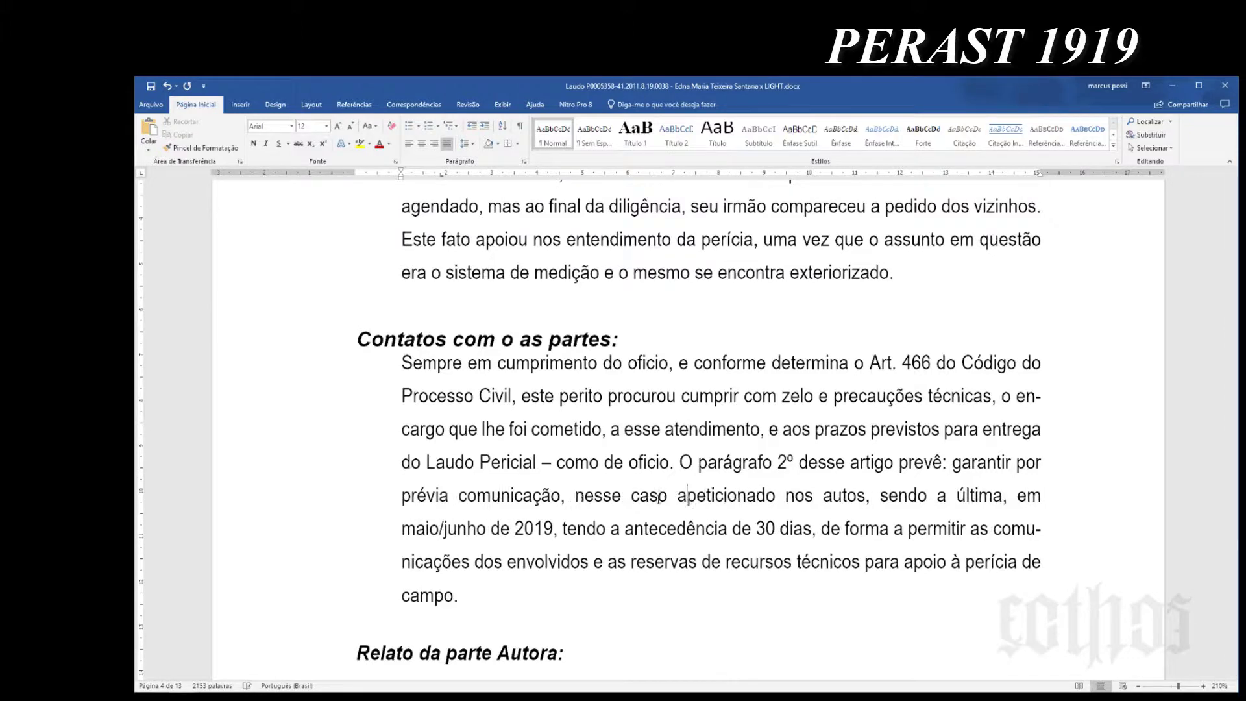
{"action": "type", "text": "email co"}
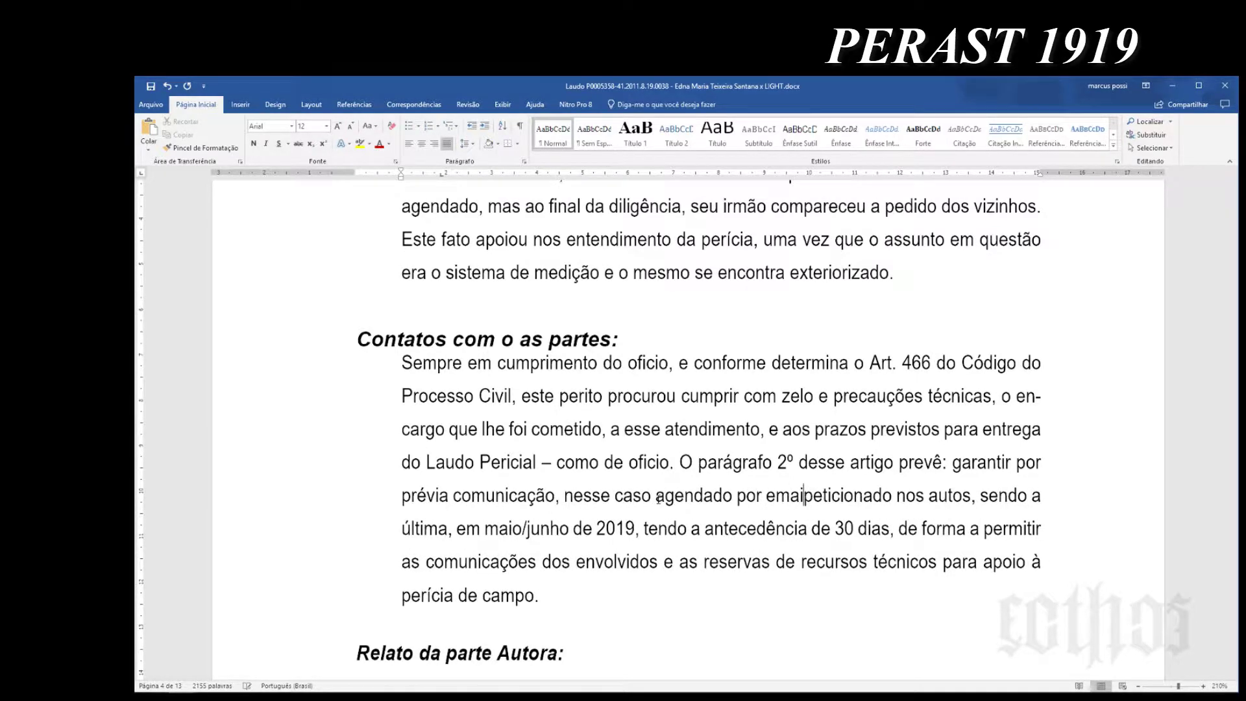
{"action": "type", "text": "m titulo \""}
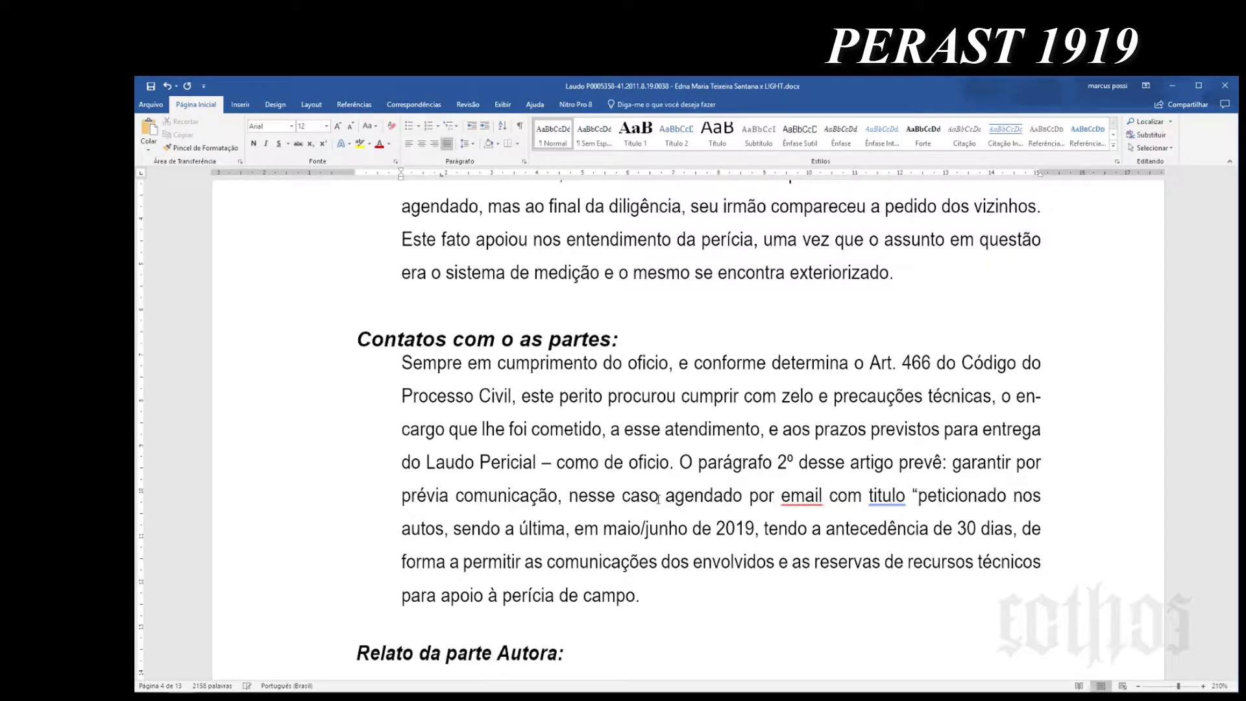
{"action": "key", "text": "Return"}
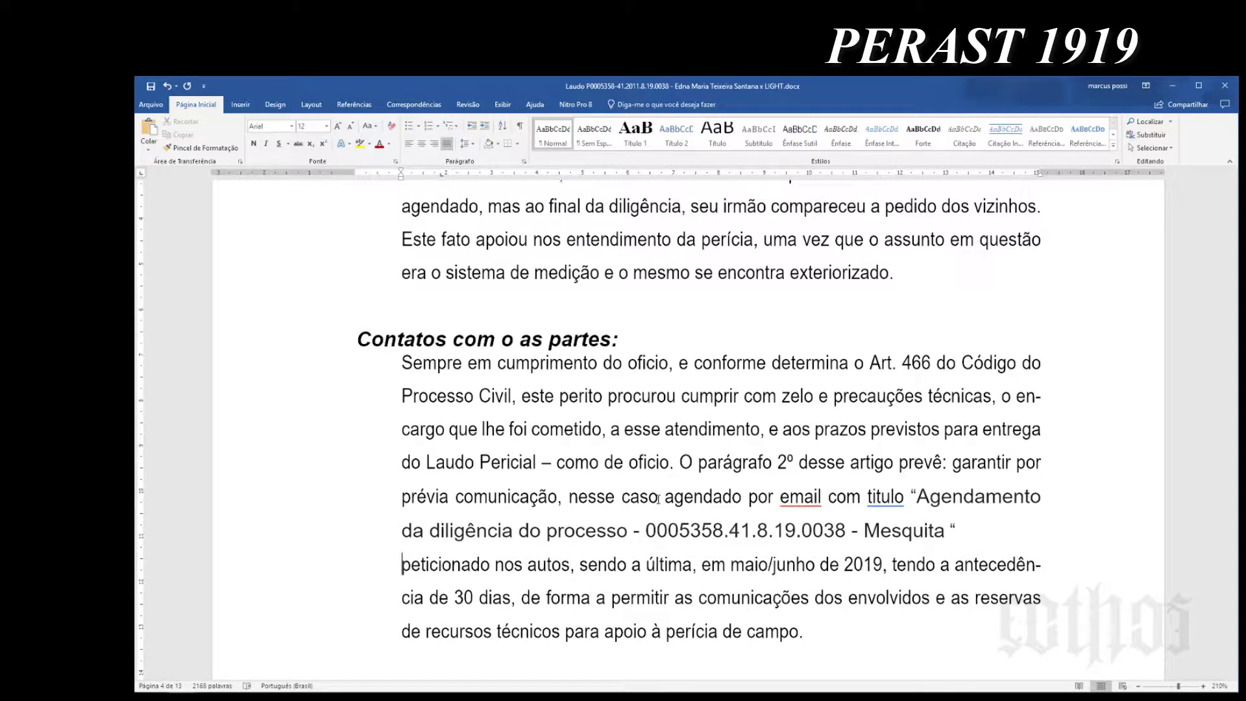
{"action": "key", "text": "alt+Tab"}
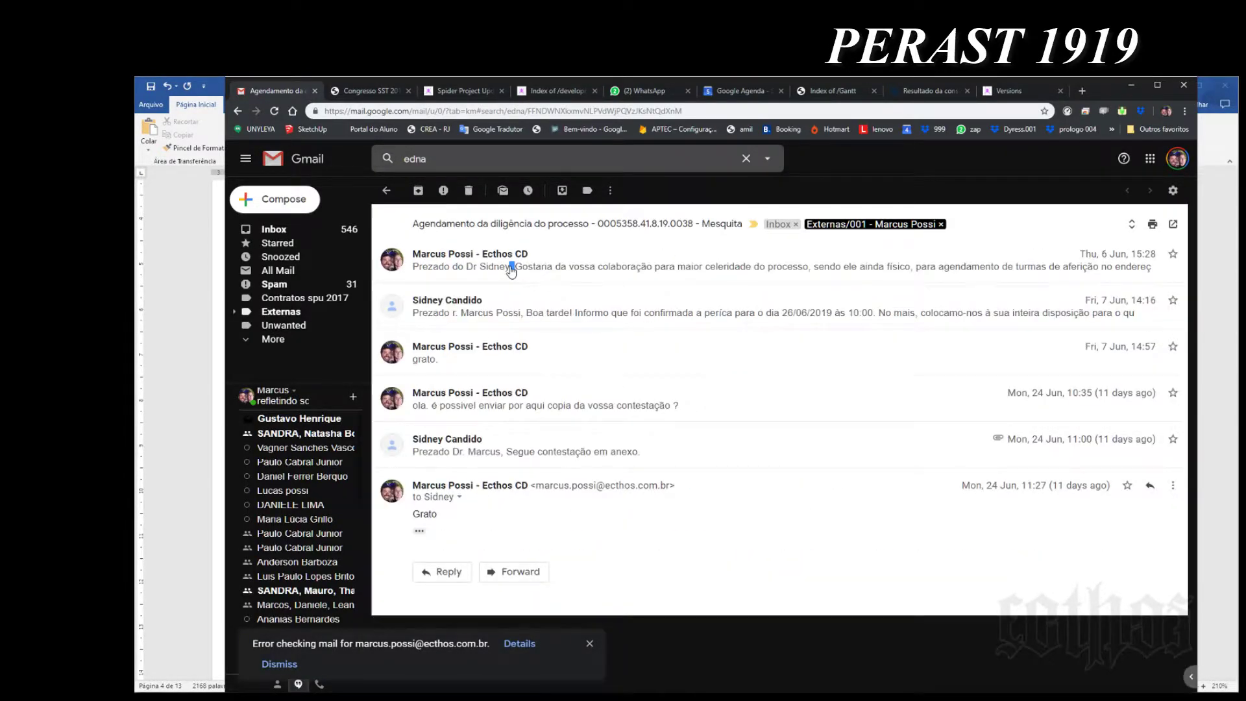
Step: Expand the thread's first message, close the subject's quote, and paste its screenshot into the report
{"action": "left_click", "coordinate": [511, 271]}
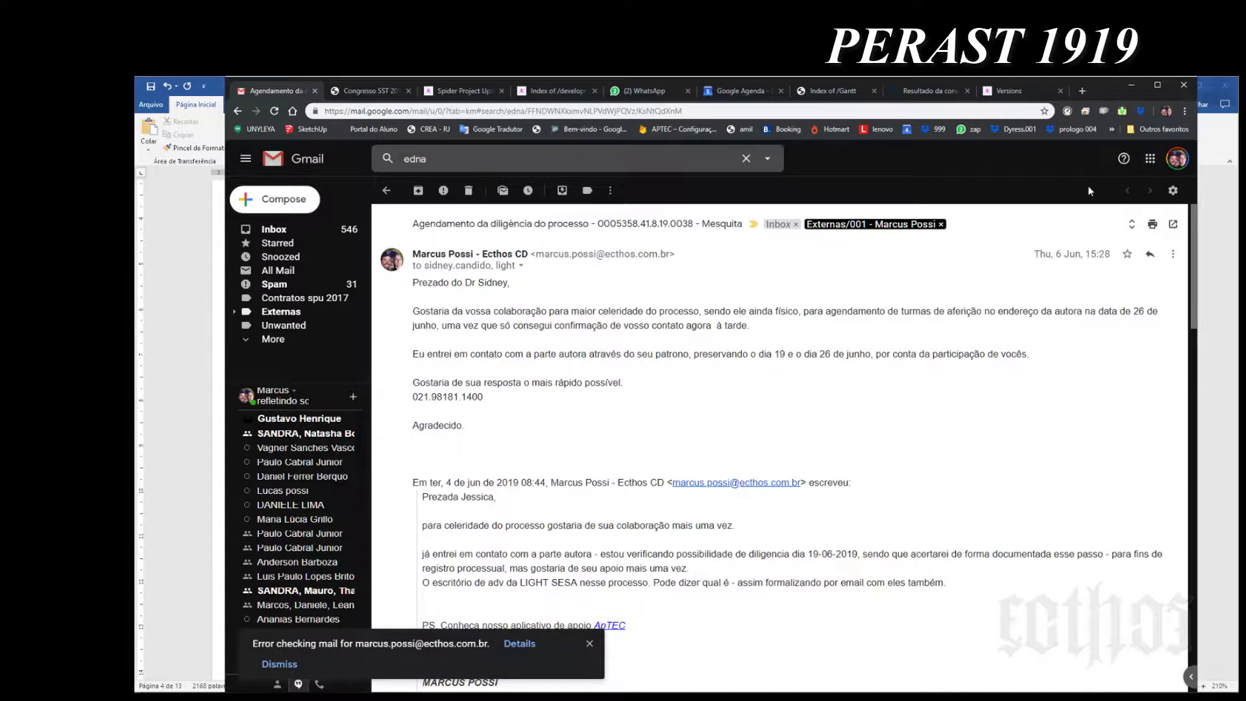
{"action": "key", "text": "alt+Tab"}
{"action": "left_click", "coordinate": [969, 533]}
{"action": "key", "text": "BackSpace"}
{"action": "key", "text": "BackSpace"}
{"action": "type", "text": "\""}
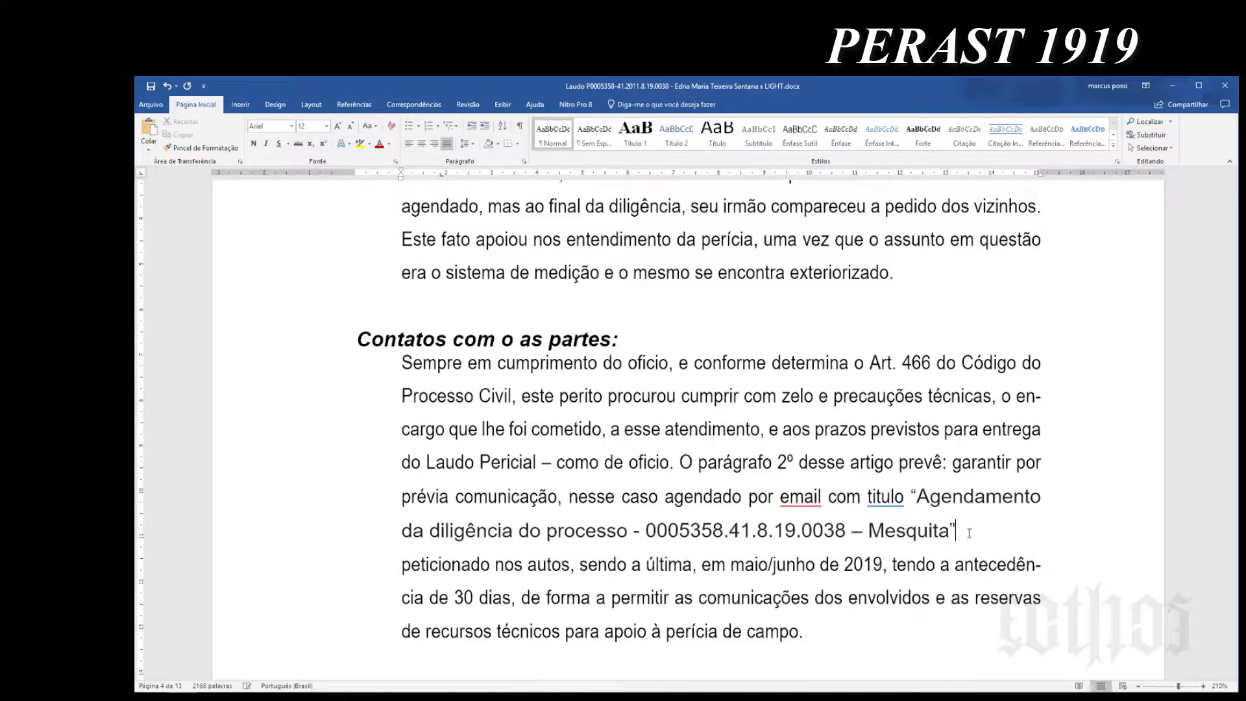
{"action": "key", "text": "ctrl+v"}
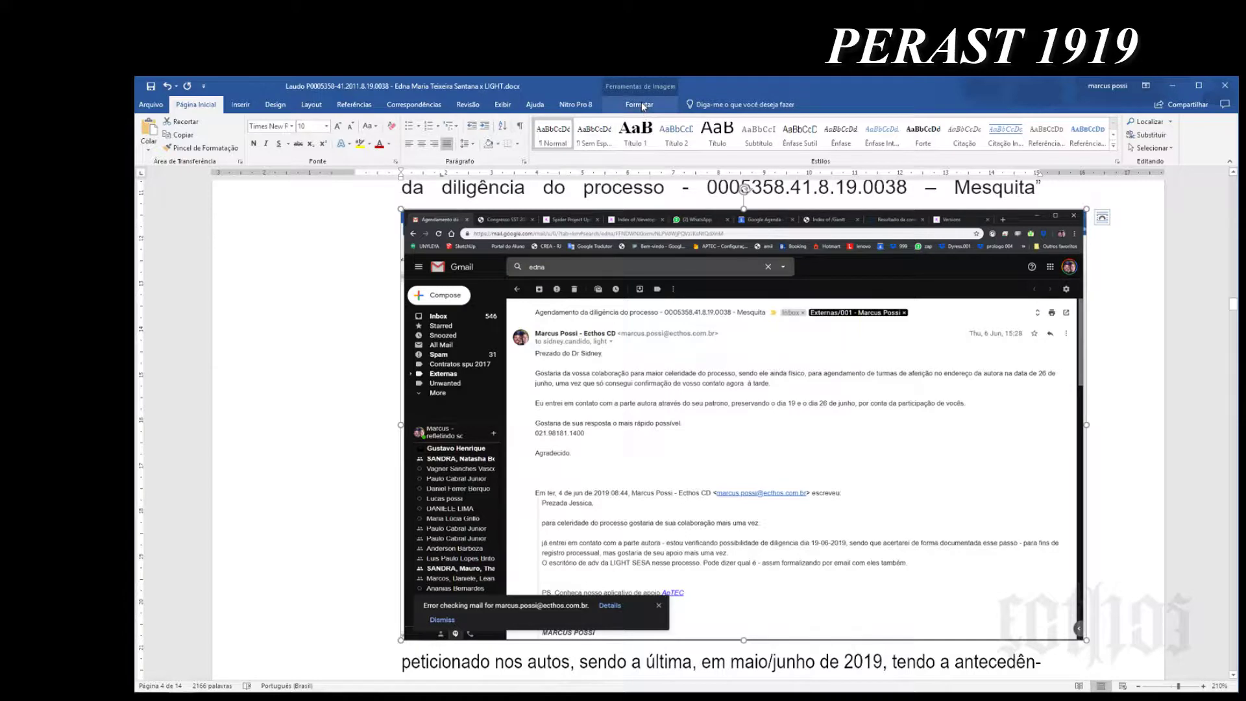
Step: Crop the pasted email screenshot down to the message text and enlarge it
{"action": "left_click", "coordinate": [640, 105]}
{"action": "left_click", "coordinate": [1114, 132]}
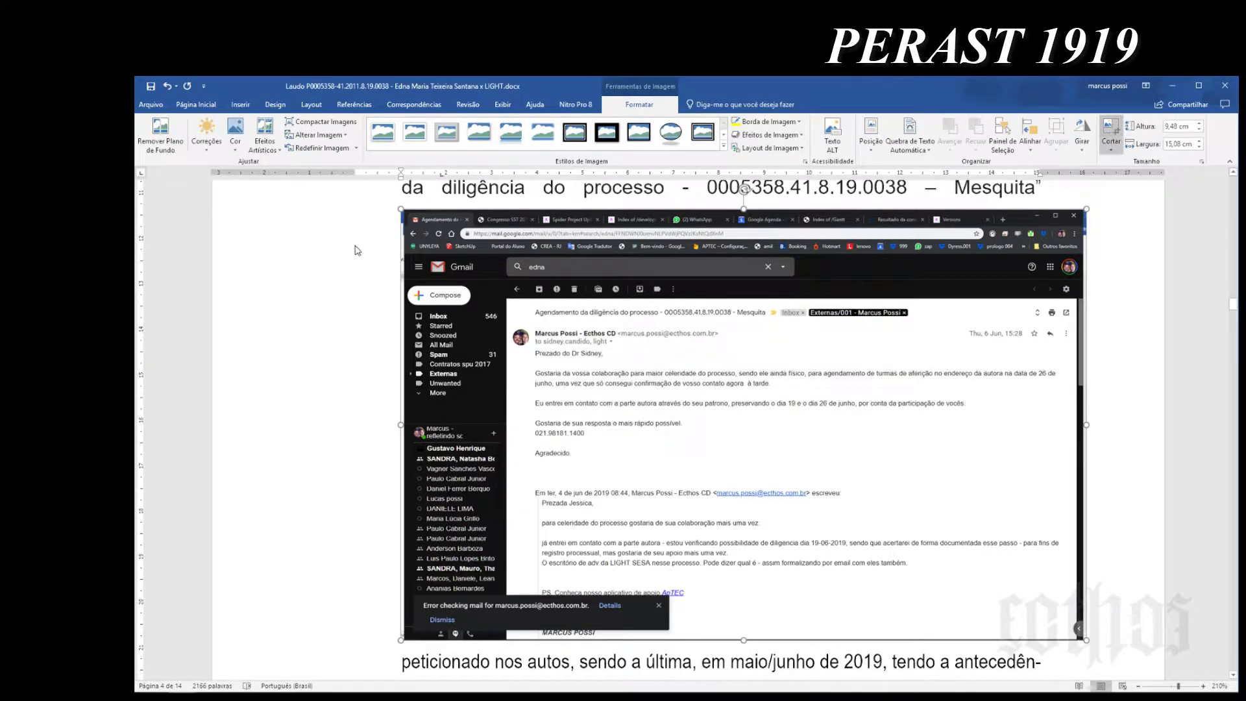
{"action": "left_click_drag", "start_coordinate": [401, 210], "coordinate": [510, 305]}
{"action": "left_click_drag", "start_coordinate": [968, 534], "coordinate": [952, 358]}
{"action": "key", "text": "Escape"}
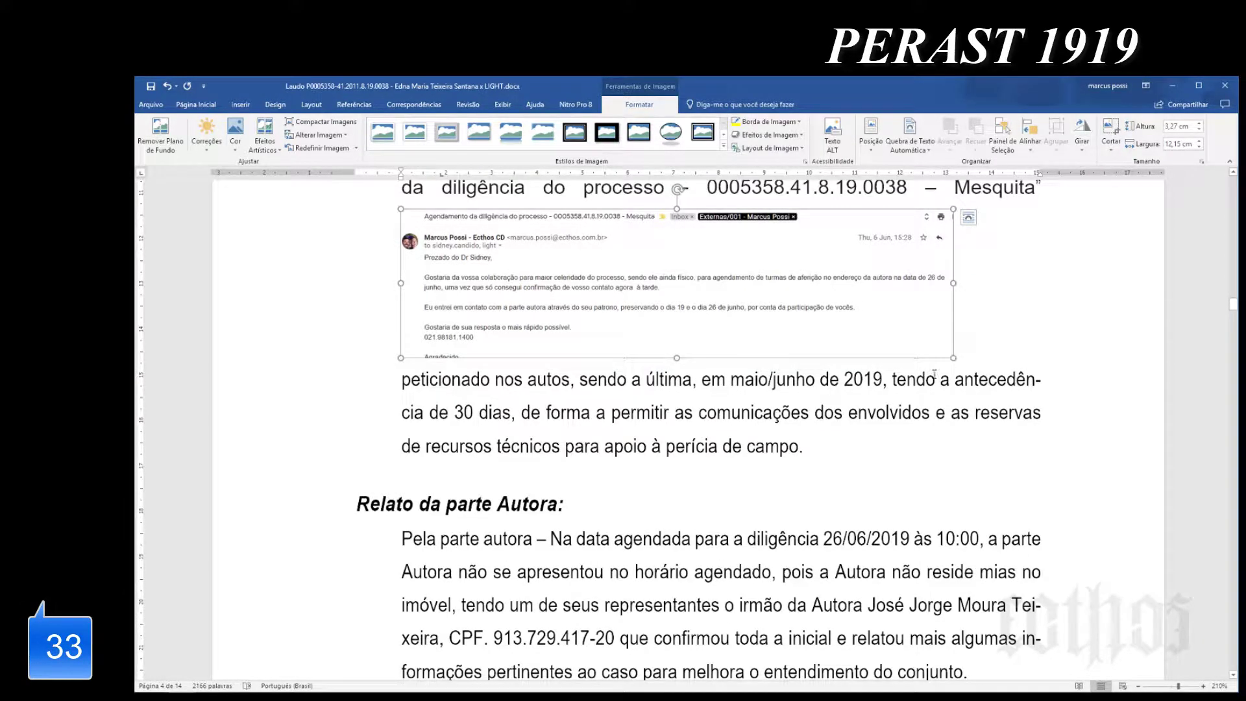
{"action": "scroll", "coordinate": [892, 413], "scroll_direction": "up", "scroll_amount": 2}
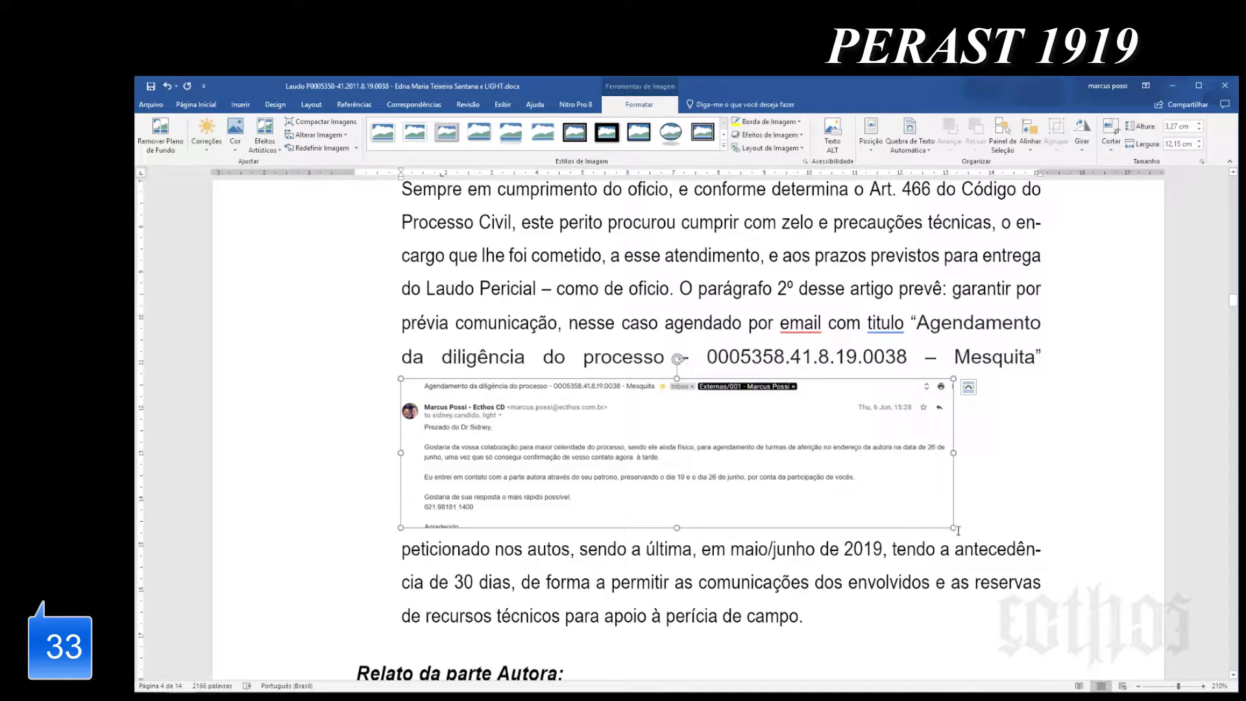
{"action": "left_click_drag", "start_coordinate": [952, 528], "coordinate": [1015, 549]}
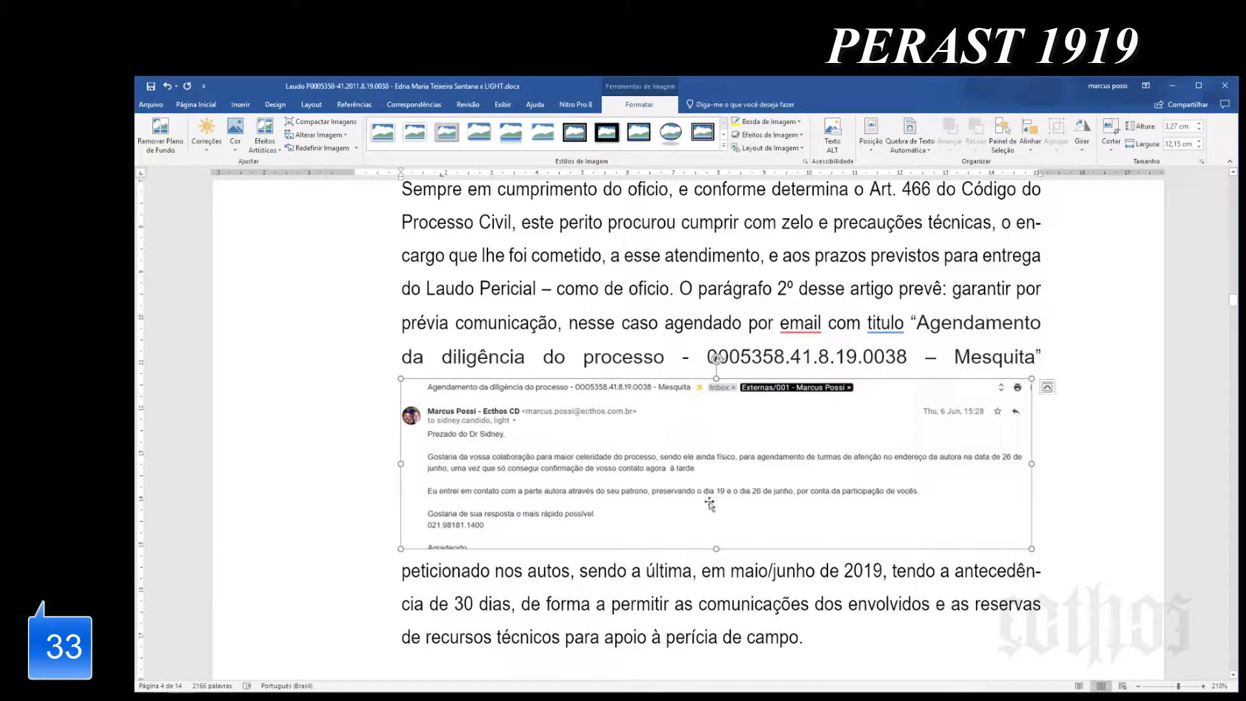
{"action": "left_click", "coordinate": [205, 108]}
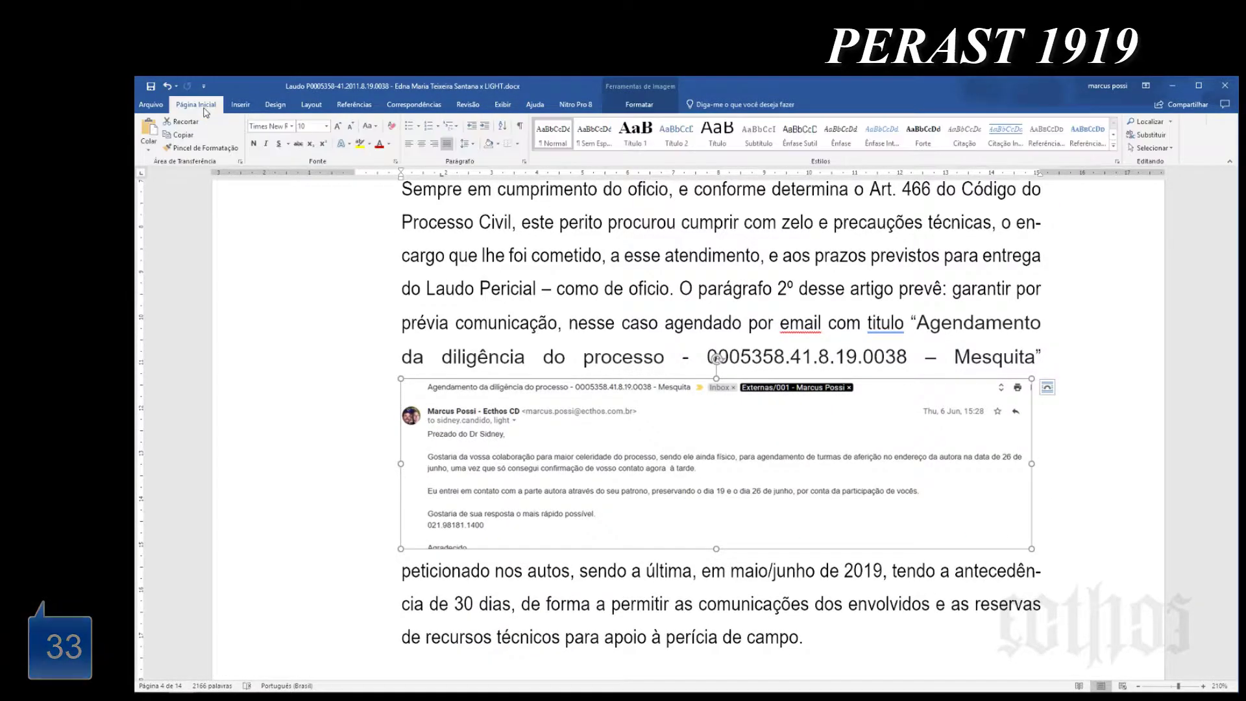
Step: Give the email image a thick dark picture border
{"action": "left_click", "coordinate": [629, 105]}
{"action": "left_click", "coordinate": [760, 124]}
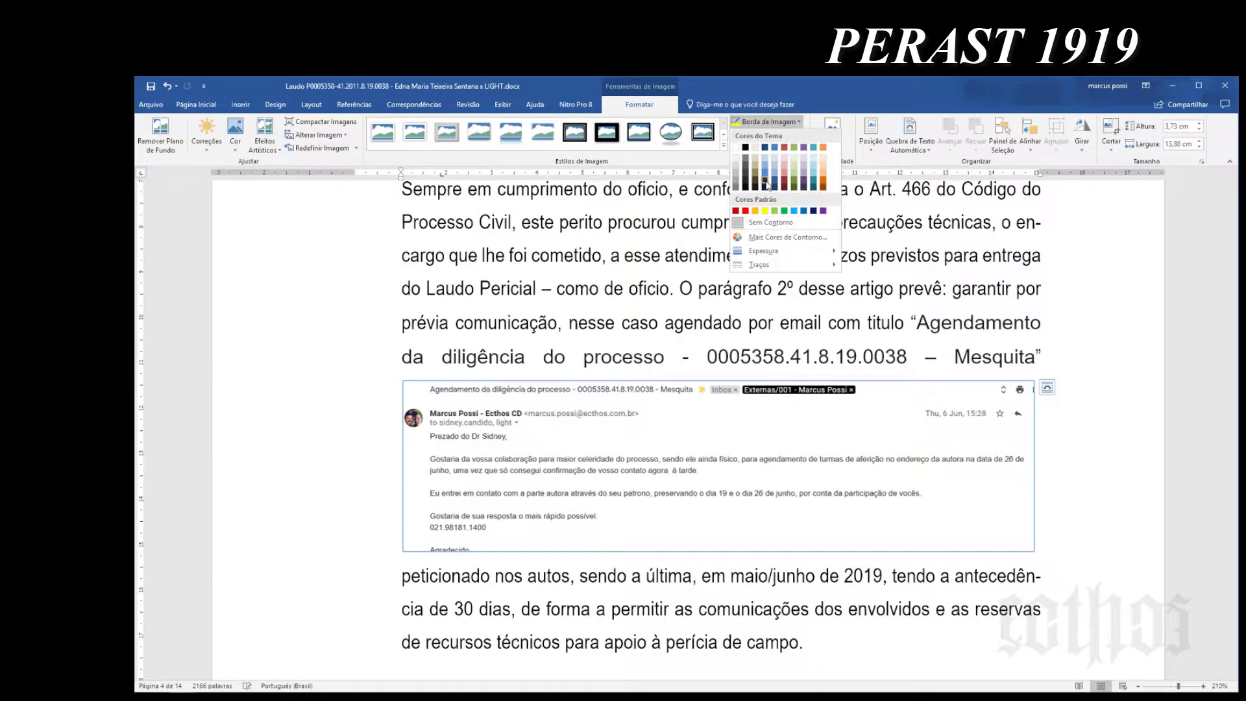
{"action": "left_click", "coordinate": [772, 180]}
{"action": "left_click", "coordinate": [768, 122]}
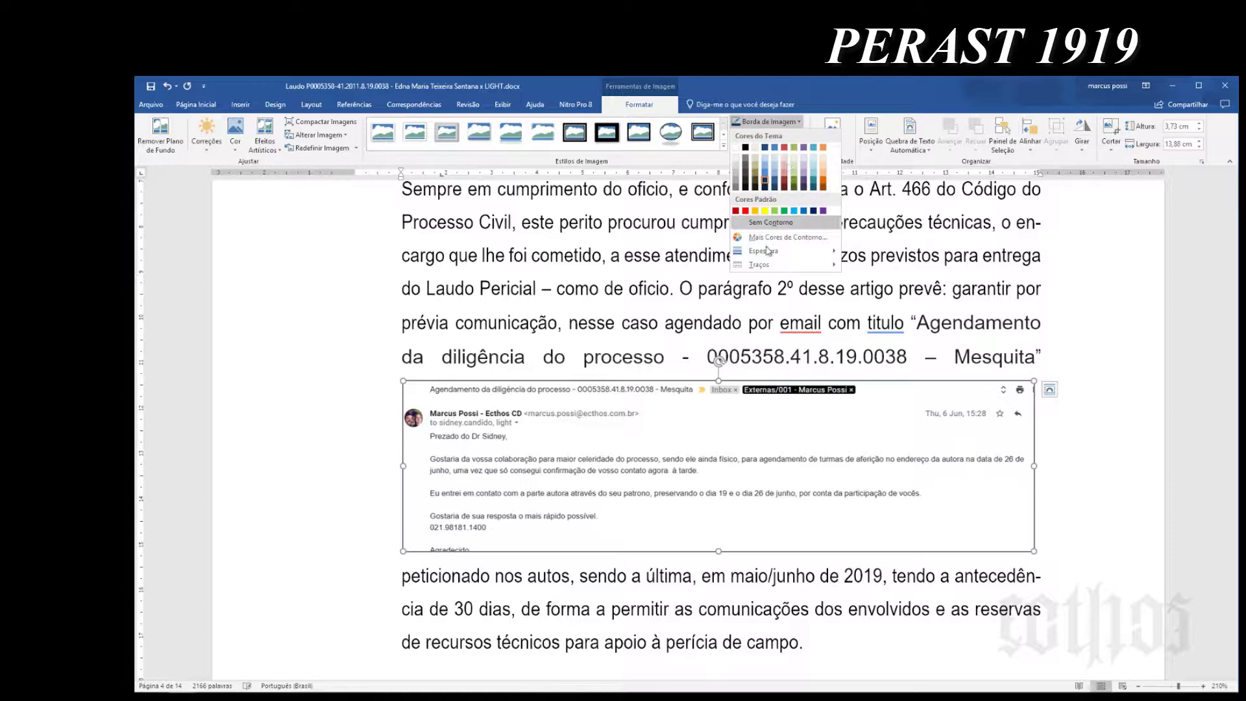
{"action": "mouse_move", "coordinate": [768, 253]}
{"action": "left_click", "coordinate": [889, 314]}
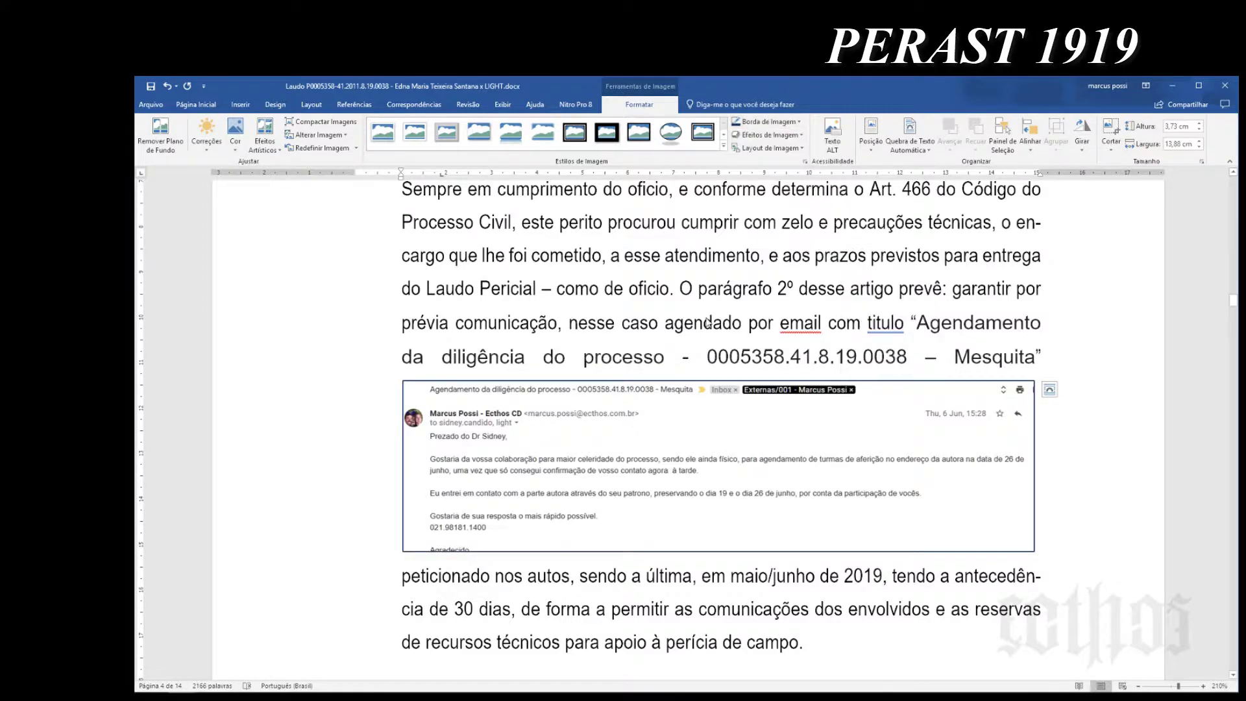
{"action": "left_click", "coordinate": [691, 306]}
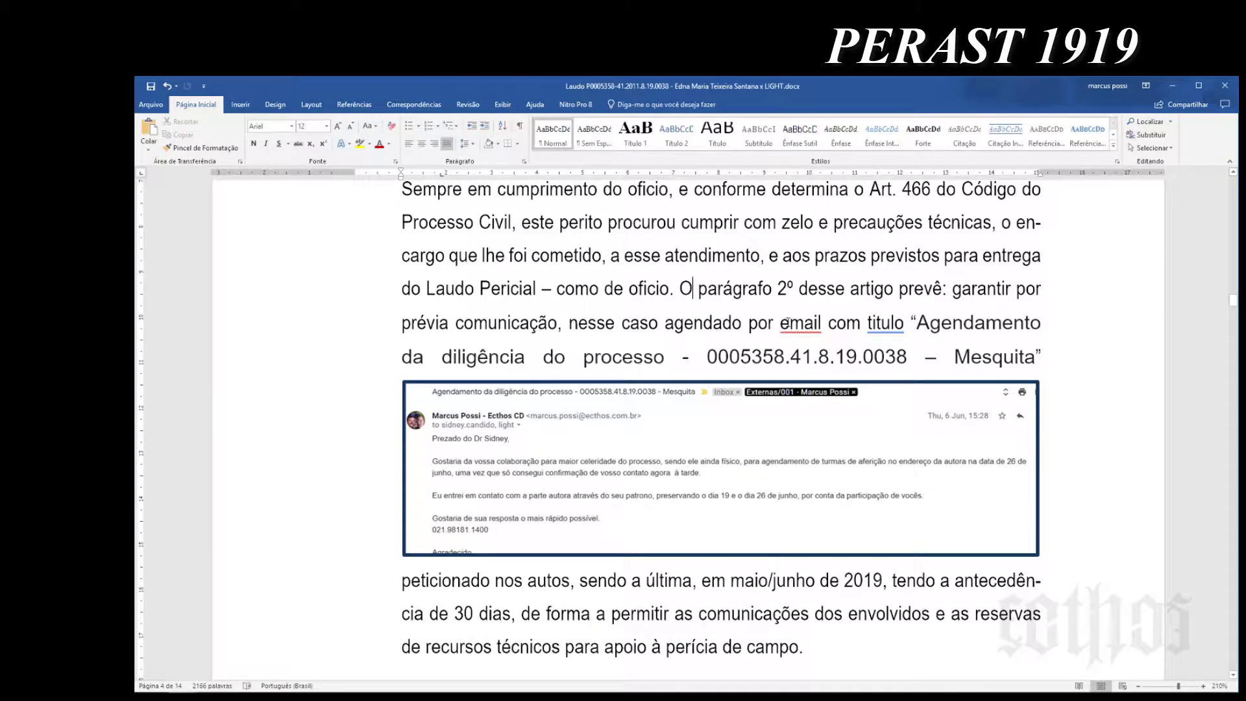
Step: Correct 'email' to 'e-mail' in the paragraph
{"action": "left_click", "coordinate": [787, 323]}
{"action": "type", "text": "-"}
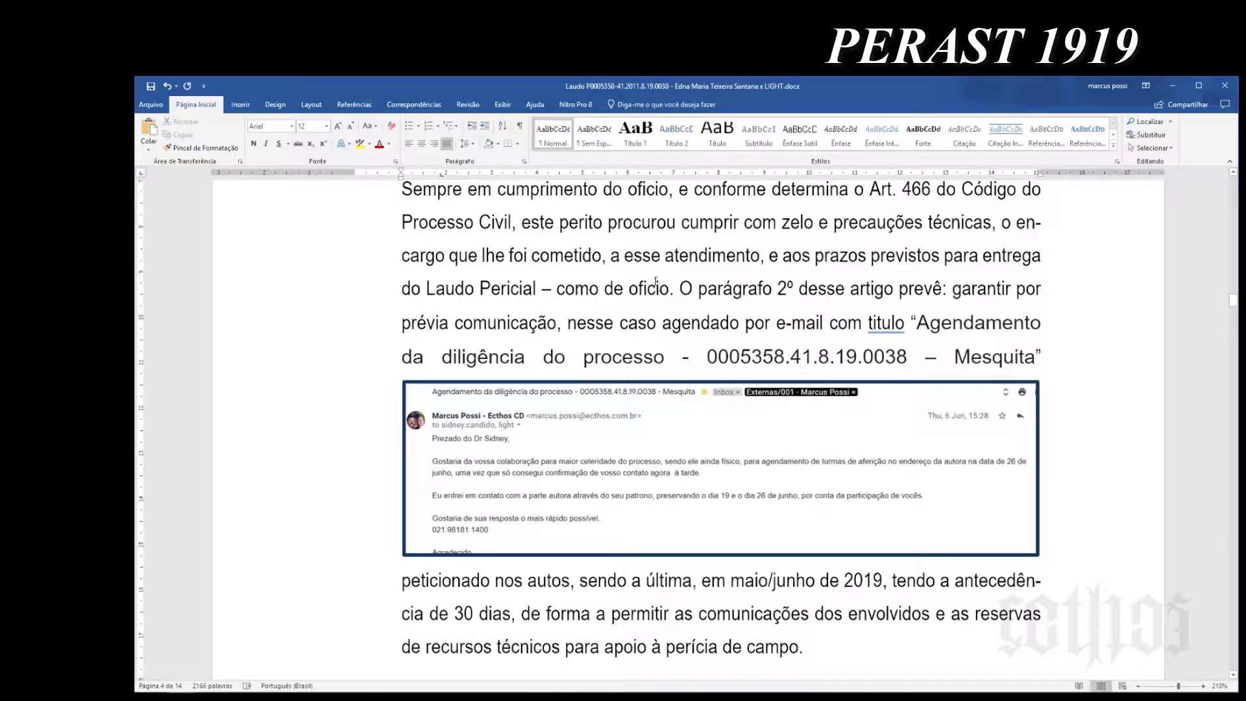
{"action": "left_click_drag", "start_coordinate": [690, 289], "coordinate": [903, 270]}
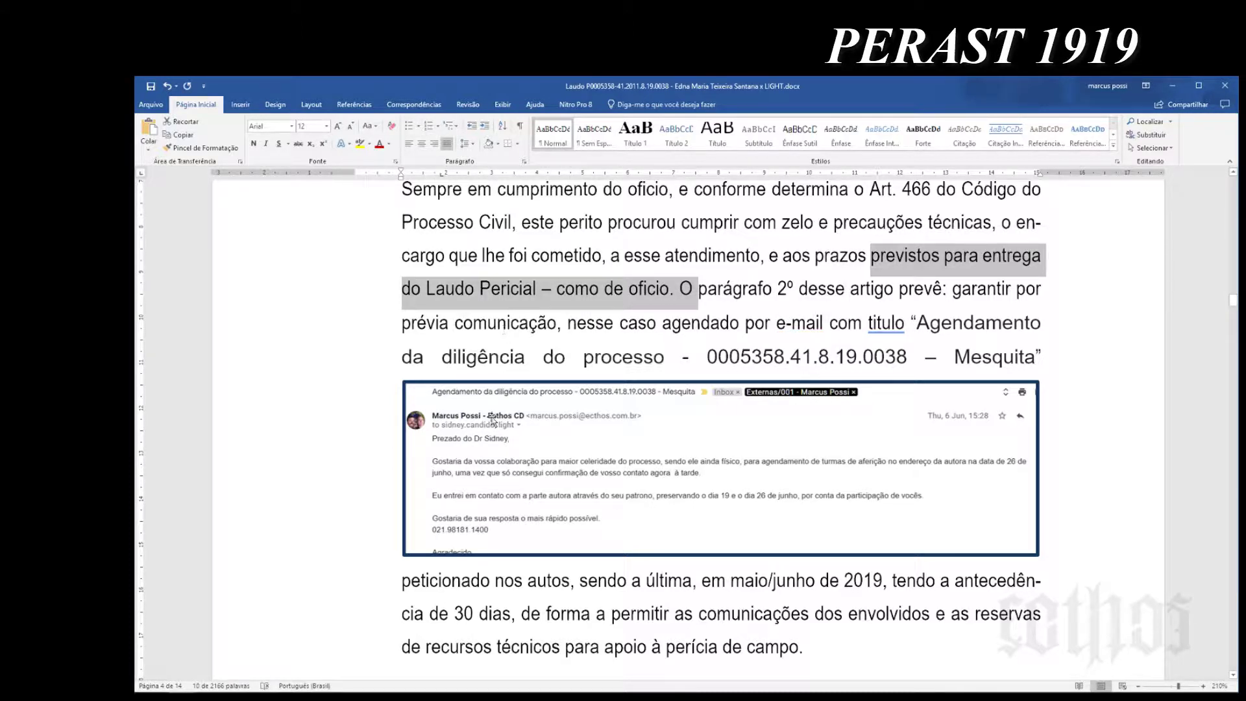
Step: Extend the screenshot's crop so 'Agradecido.' shows fully
{"action": "left_click", "coordinate": [500, 439]}
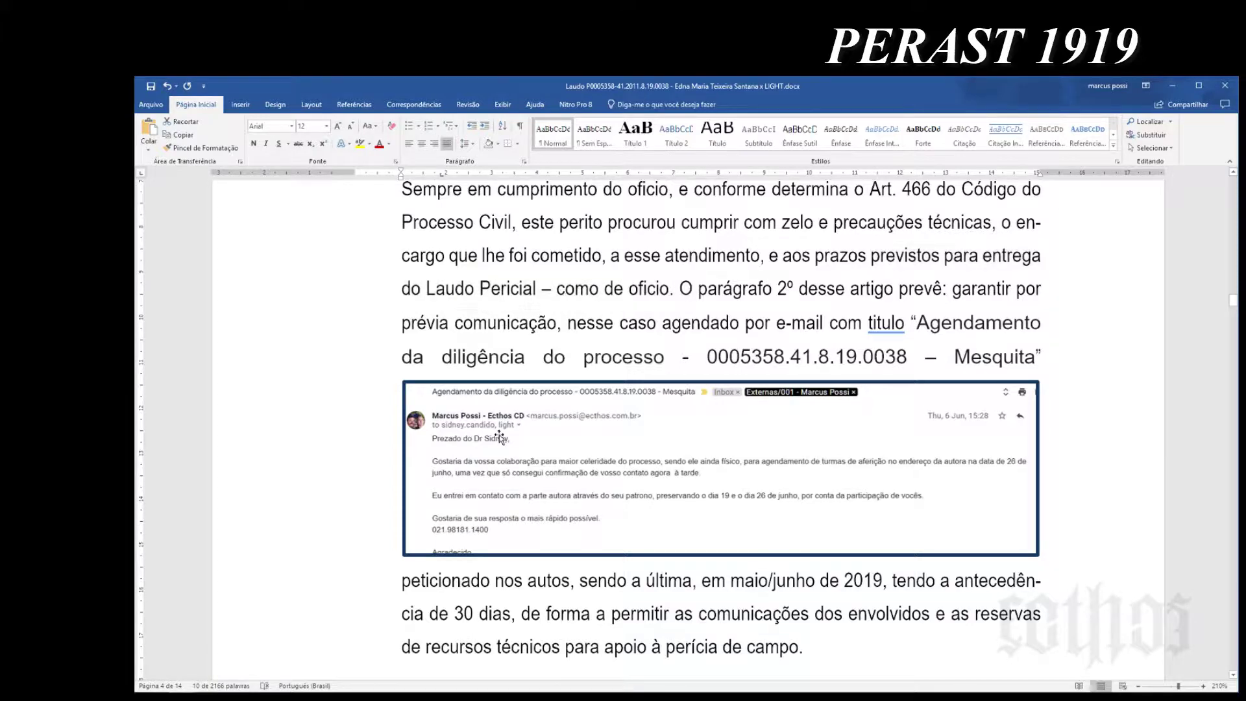
{"action": "left_click", "coordinate": [658, 108]}
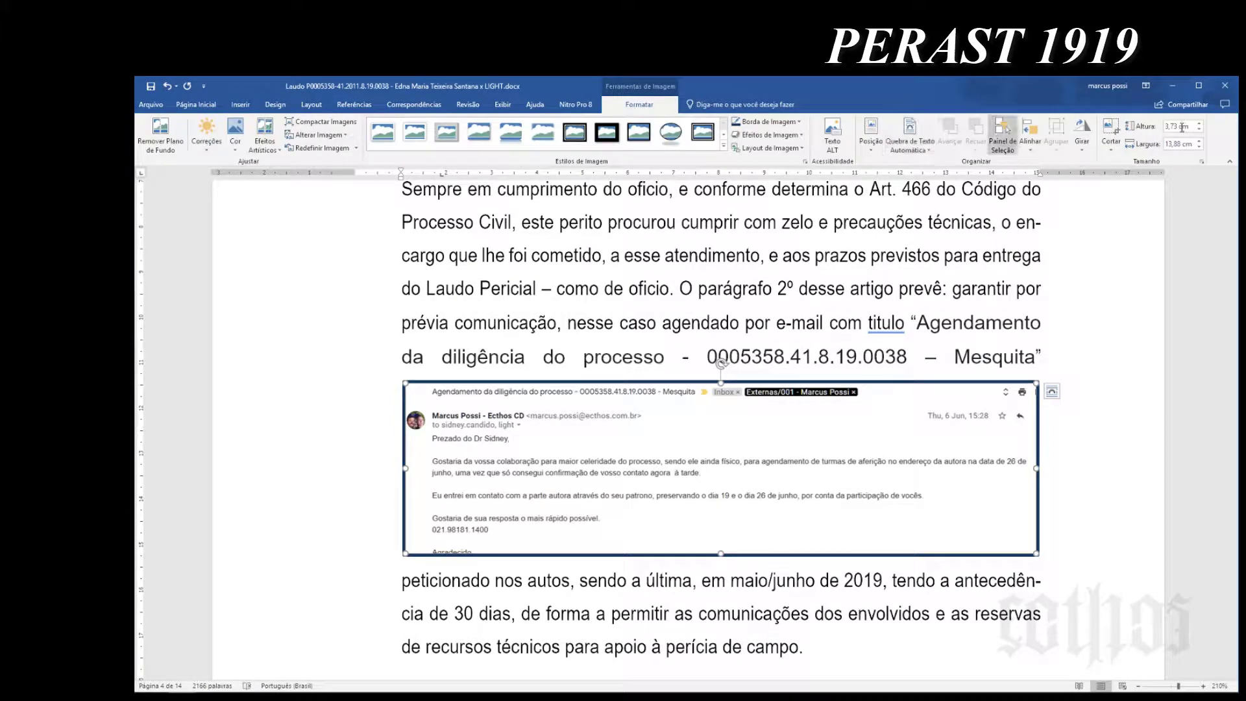
{"action": "left_click", "coordinate": [1111, 133]}
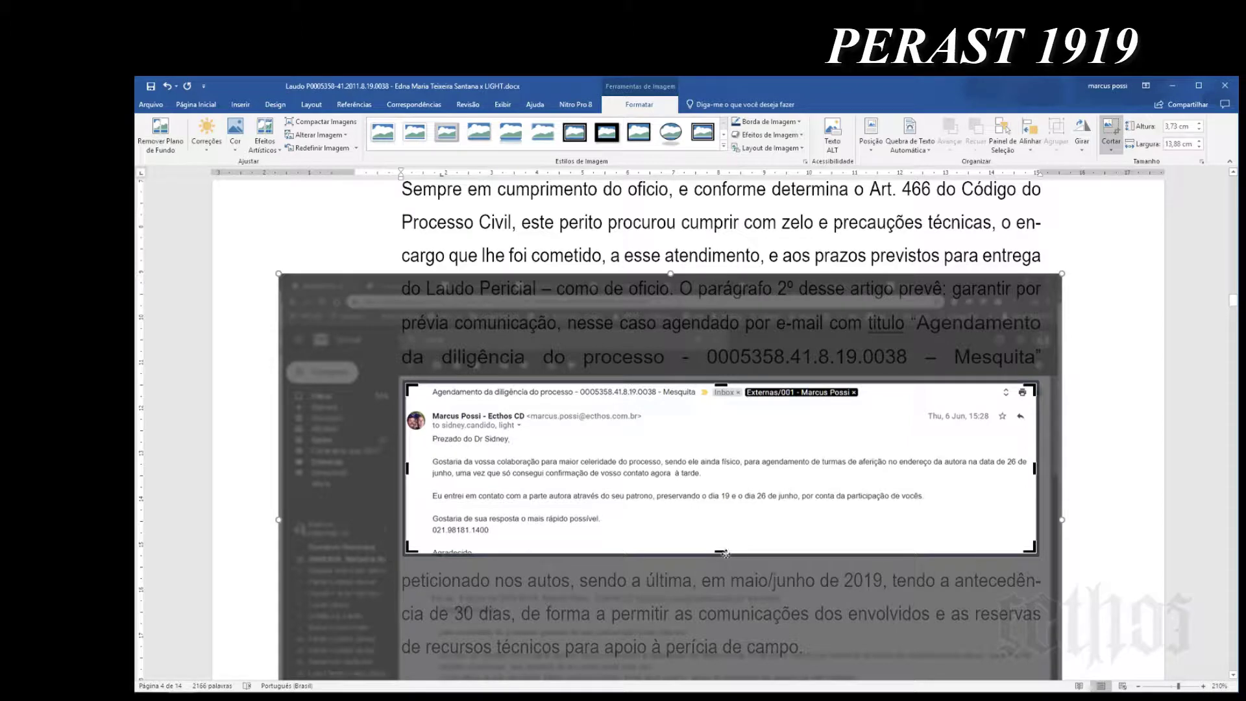
{"action": "left_click_drag", "start_coordinate": [725, 553], "coordinate": [723, 559]}
{"action": "left_click", "coordinate": [982, 228]}
Step: Correct 'titulo' to 'título' using the spelling suggestion
{"action": "double_click", "coordinate": [981, 228]}
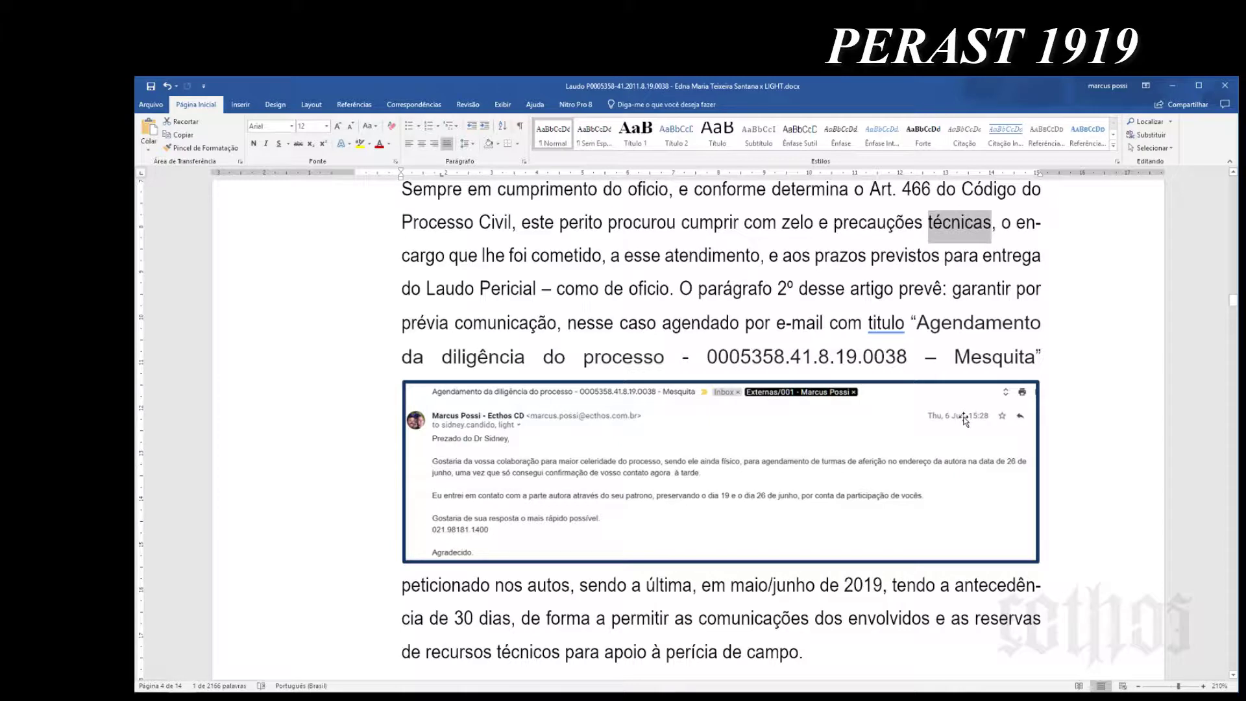
{"action": "right_click", "coordinate": [886, 324]}
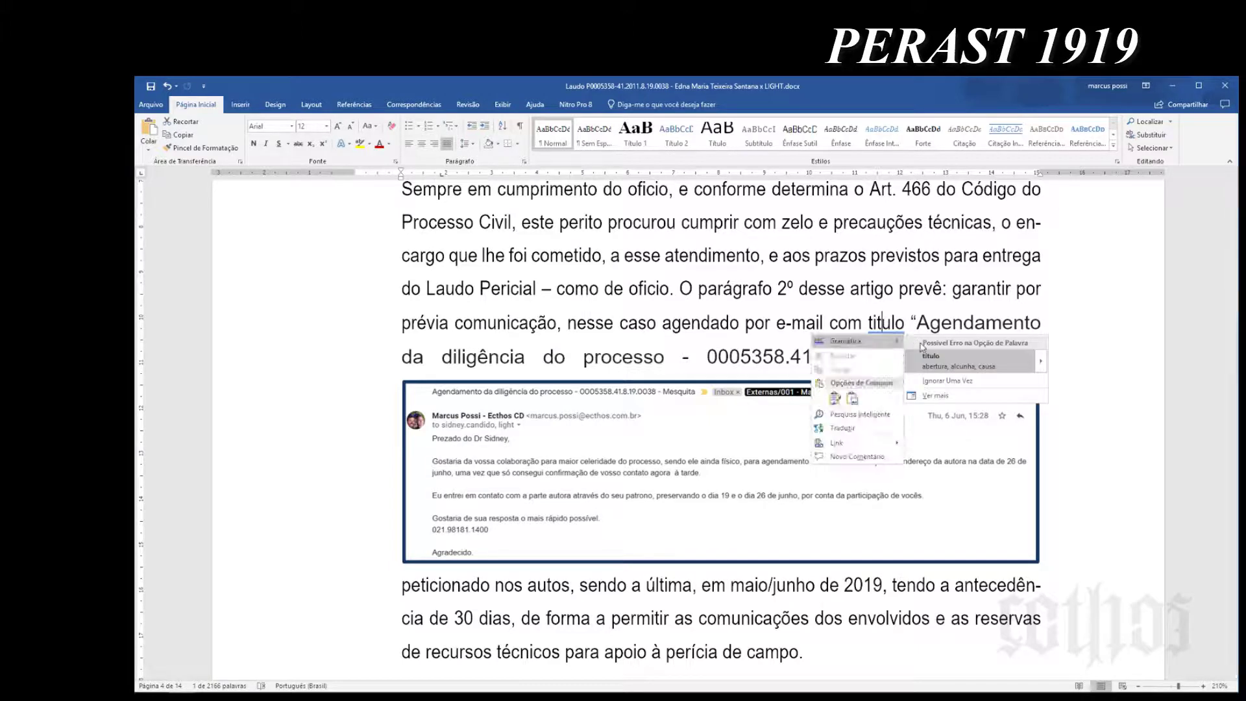
{"action": "left_click", "coordinate": [856, 344]}
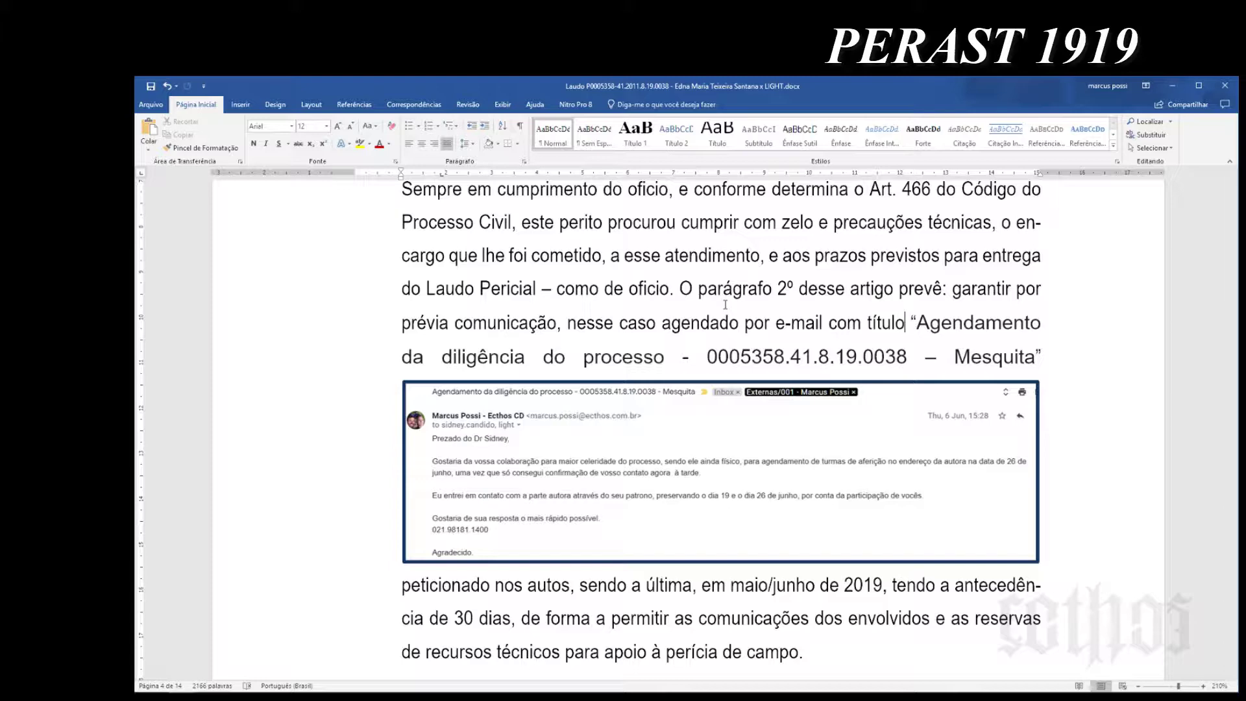
Step: Back in Gmail, scroll down the thread to read the summons text
{"action": "key", "text": "alt+Tab"}
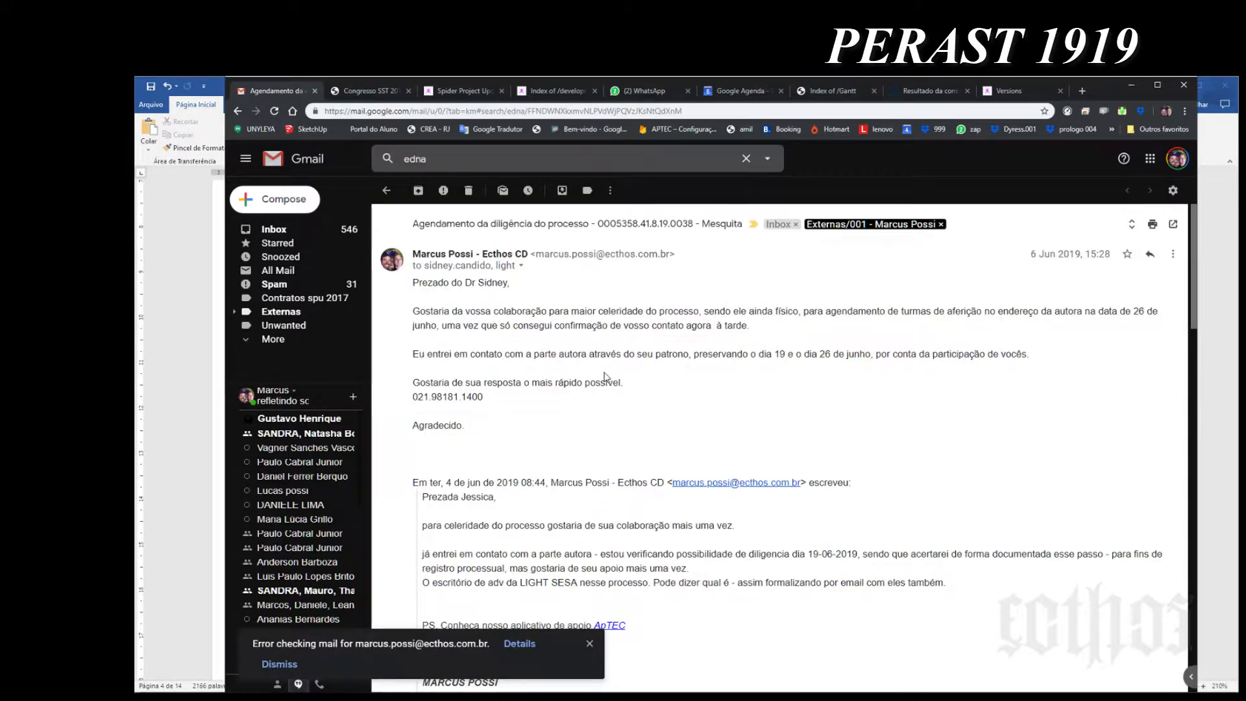
{"action": "scroll", "coordinate": [604, 376], "scroll_direction": "down", "scroll_amount": 3}
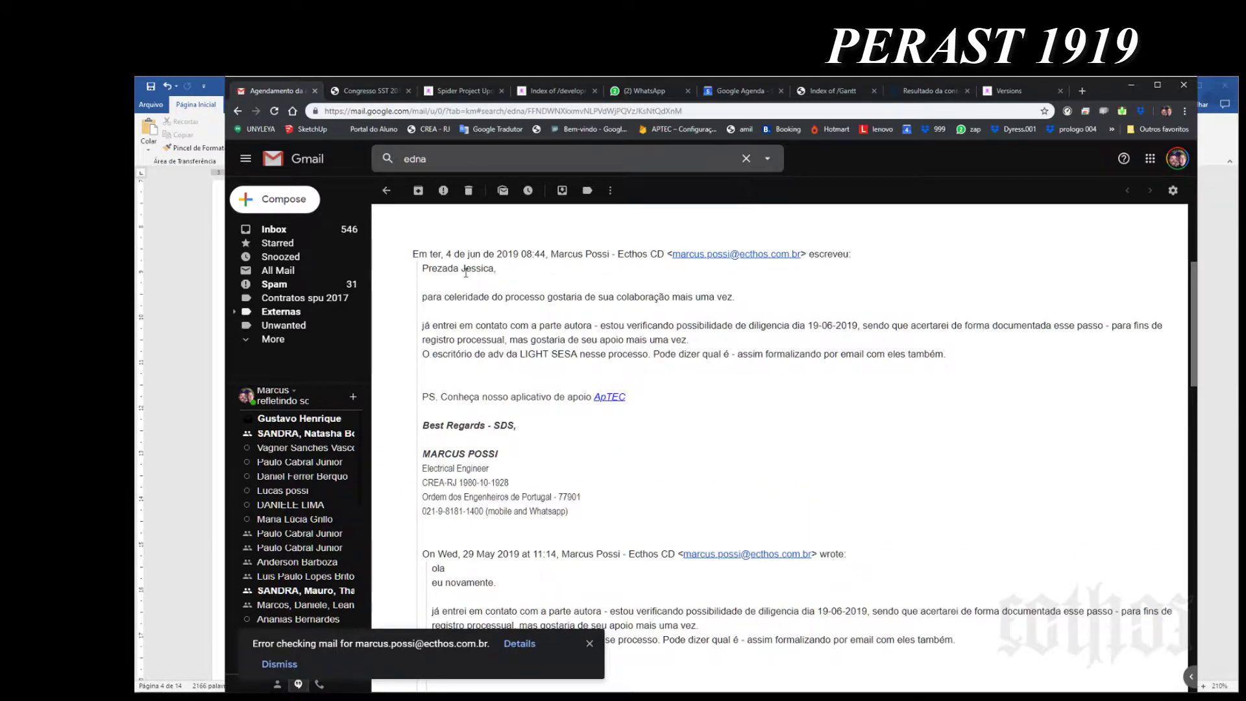
{"action": "scroll", "coordinate": [609, 272], "scroll_direction": "down", "scroll_amount": 3}
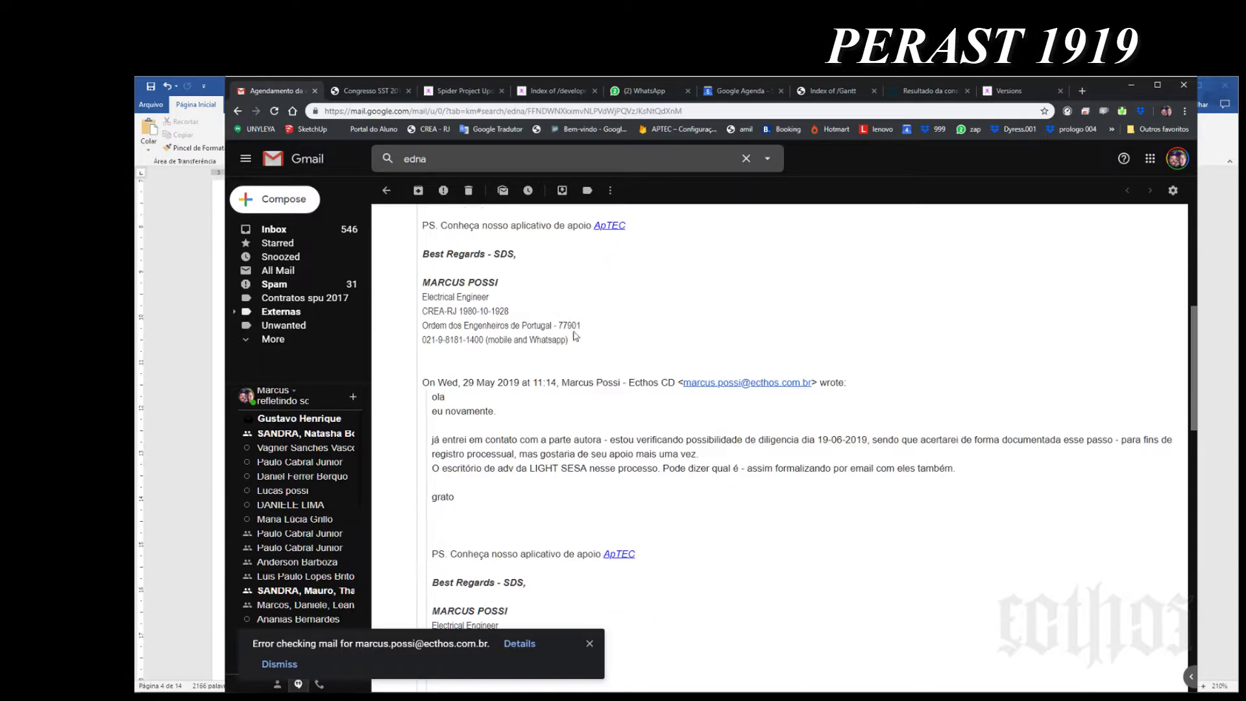
{"action": "scroll", "coordinate": [466, 381], "scroll_direction": "down", "scroll_amount": 4}
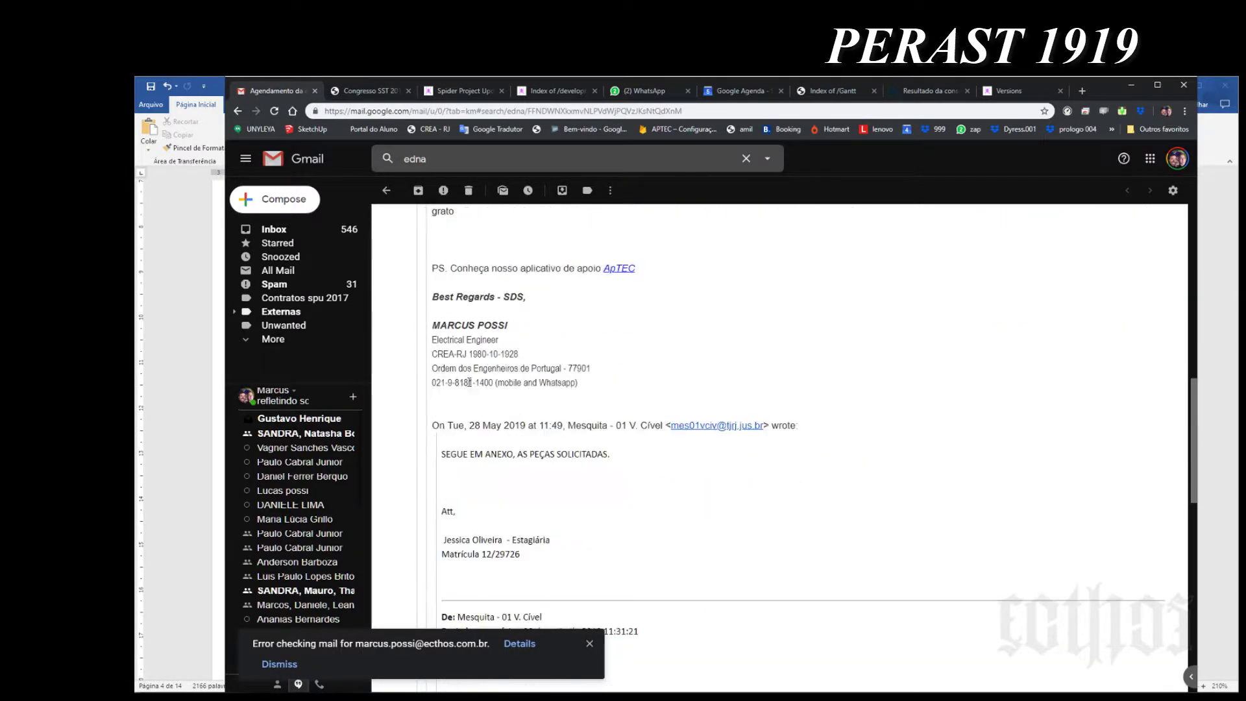
{"action": "scroll", "coordinate": [471, 383], "scroll_direction": "down", "scroll_amount": 1}
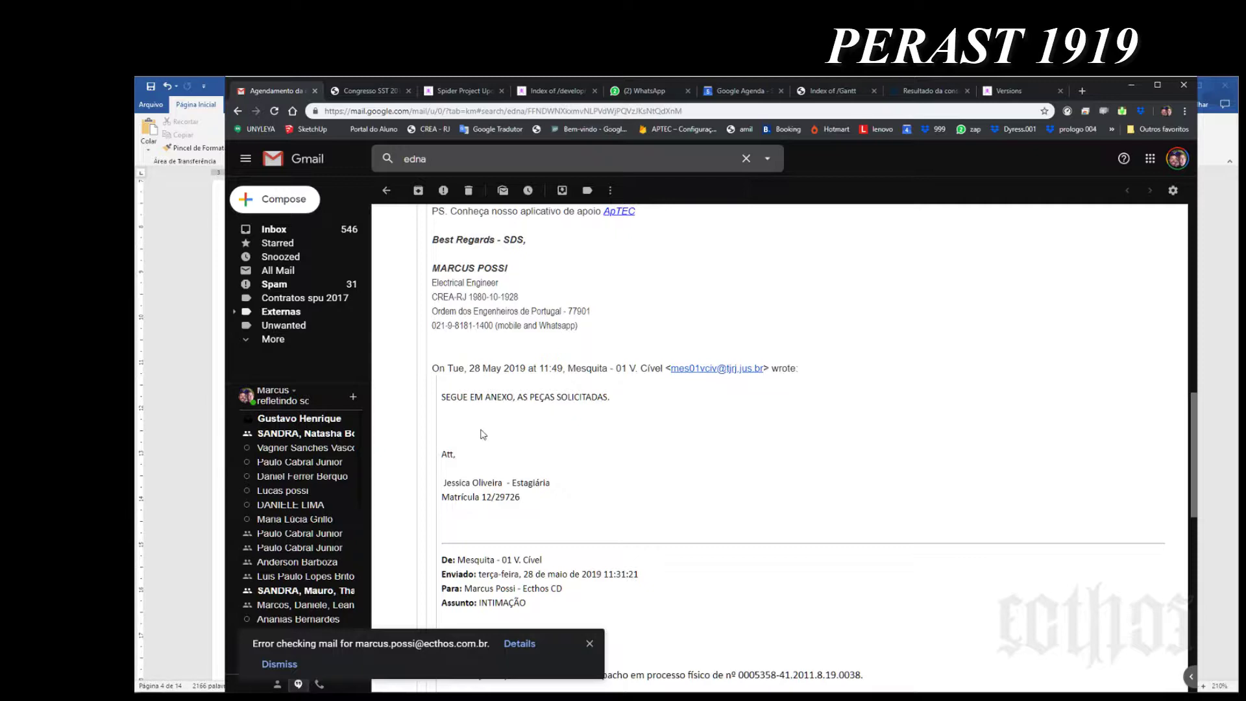
{"action": "scroll", "coordinate": [480, 434], "scroll_direction": "down", "scroll_amount": 4}
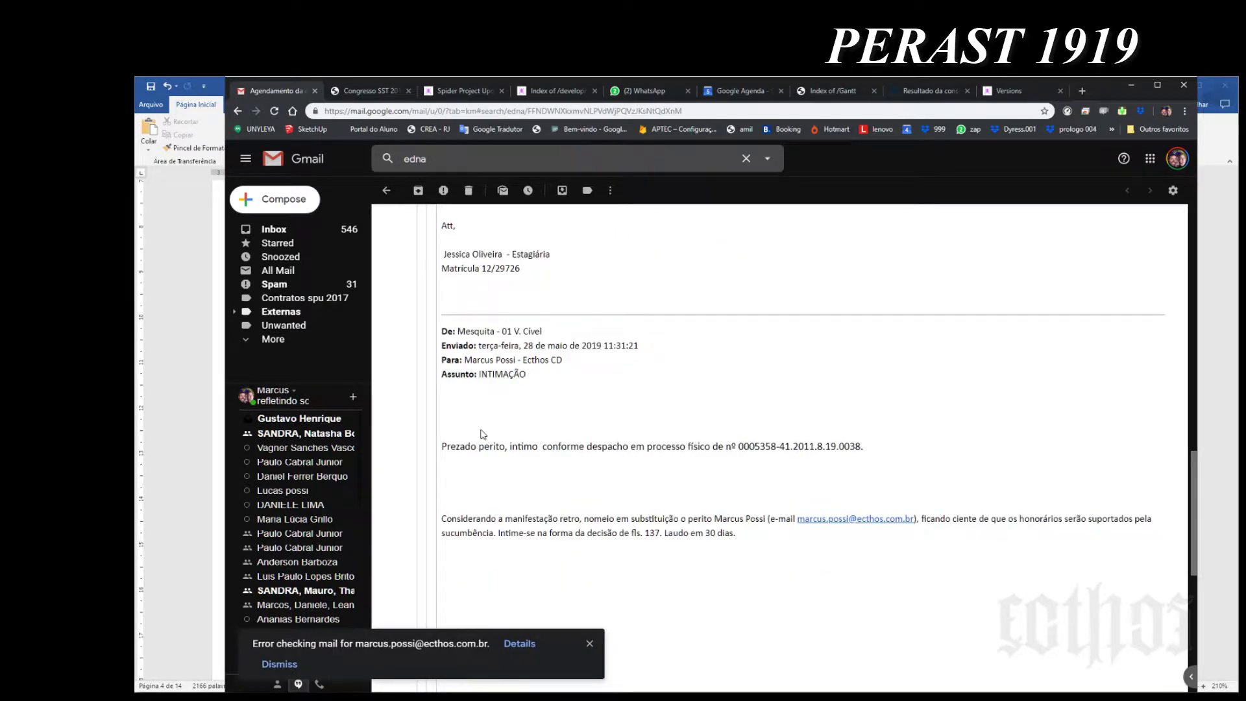
{"action": "scroll", "coordinate": [482, 435], "scroll_direction": "down", "scroll_amount": 1}
{"action": "left_click_drag", "start_coordinate": [511, 390], "coordinate": [809, 389]}
Step: Expand the 7 Jun reply confirming the perícia for 26/06/2019 at 10:00, then minimize Chrome
{"action": "scroll", "coordinate": [788, 409], "scroll_direction": "down", "scroll_amount": 1}
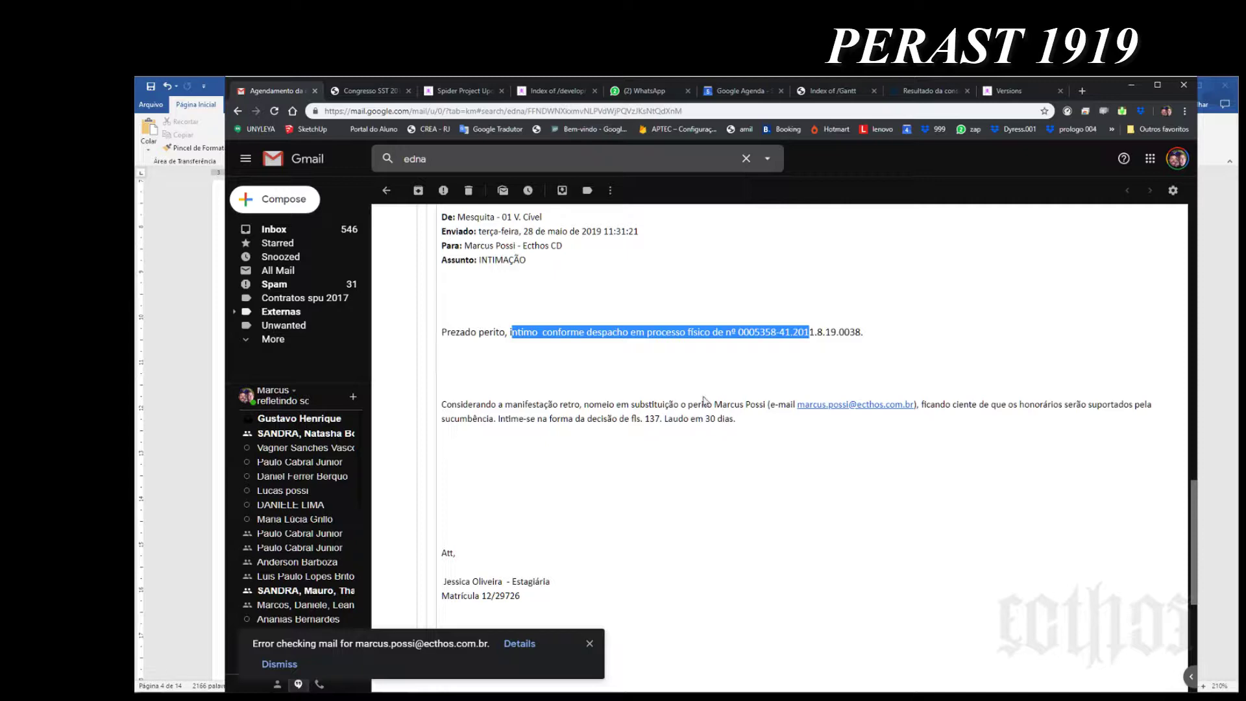
{"action": "scroll", "coordinate": [703, 398], "scroll_direction": "down", "scroll_amount": 6}
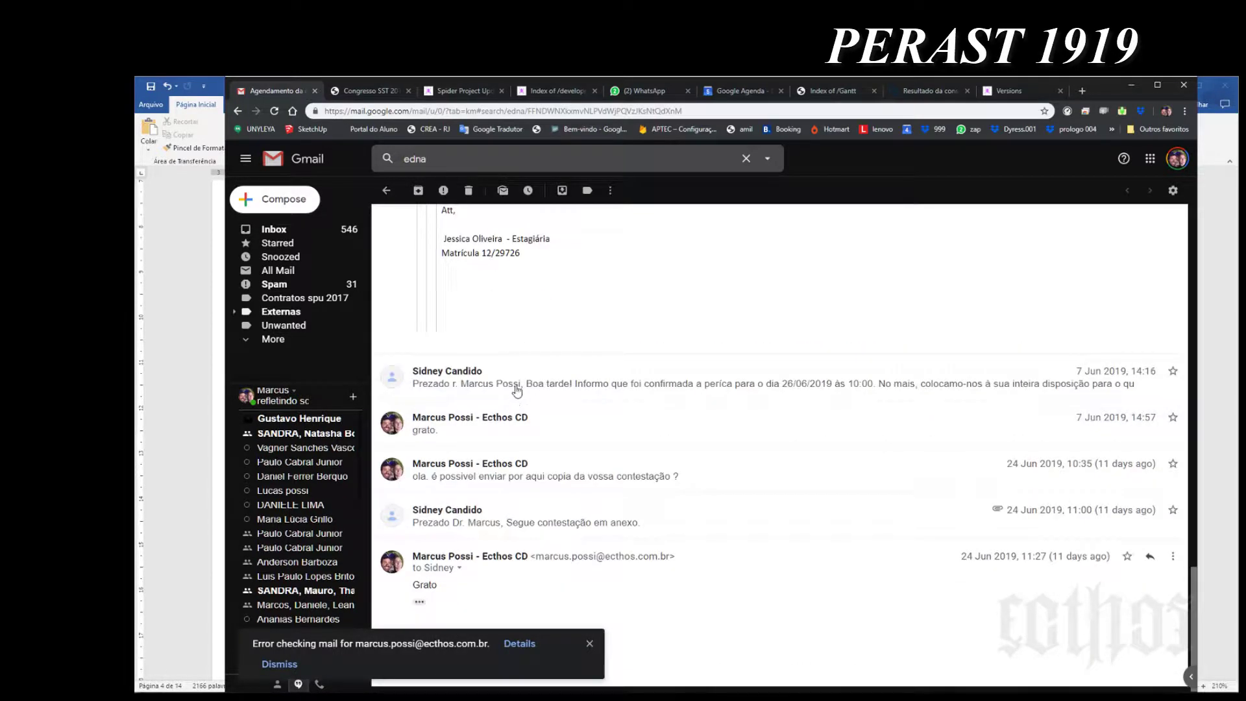
{"action": "left_click", "coordinate": [519, 392]}
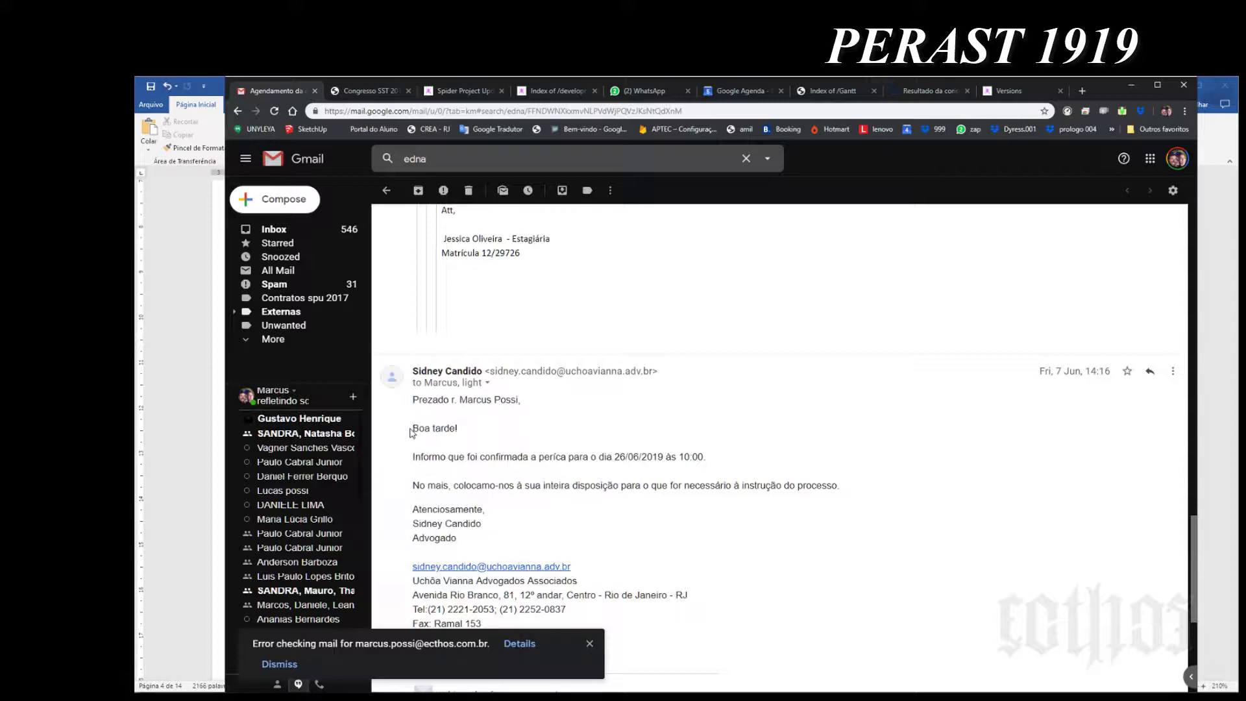
{"action": "left_click_drag", "start_coordinate": [413, 427], "coordinate": [563, 523]}
{"action": "left_click", "coordinate": [563, 523]}
{"action": "scroll", "coordinate": [652, 530], "scroll_direction": "down", "scroll_amount": 2}
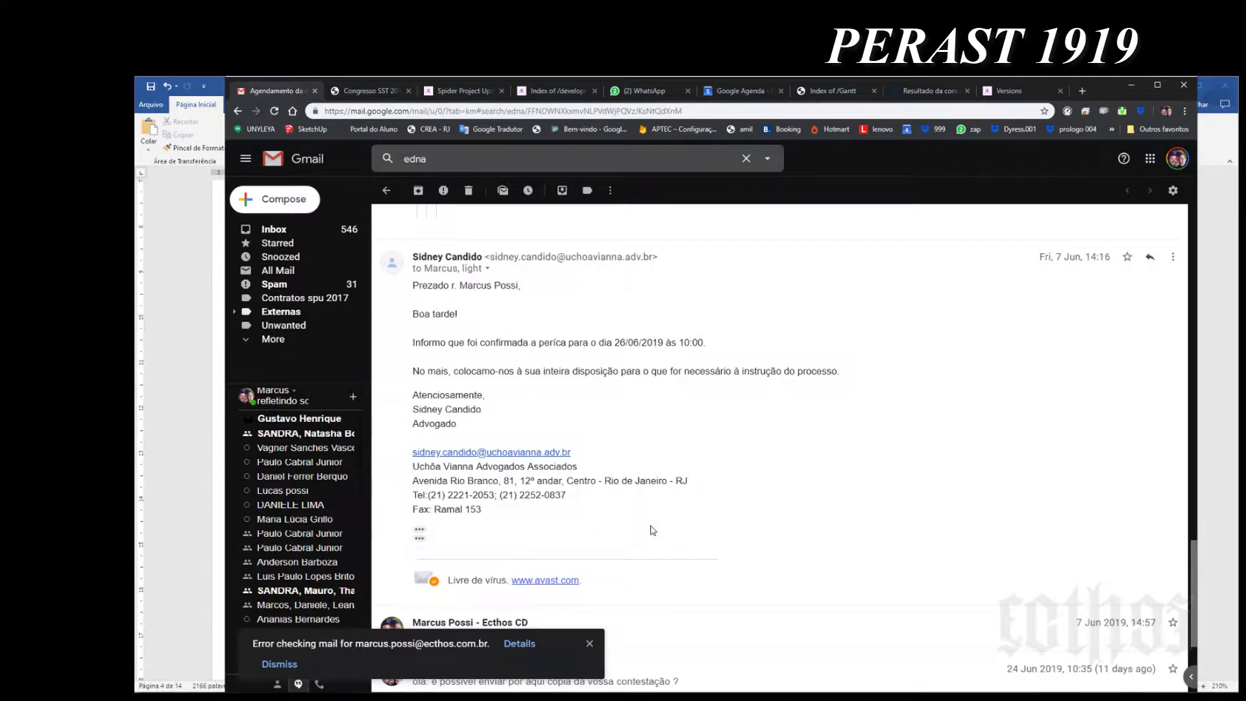
{"action": "left_click", "coordinate": [1132, 85]}
Step: Paste the 7 Jun reply screenshot below the first image and crop it to the message
{"action": "left_click", "coordinate": [1066, 398]}
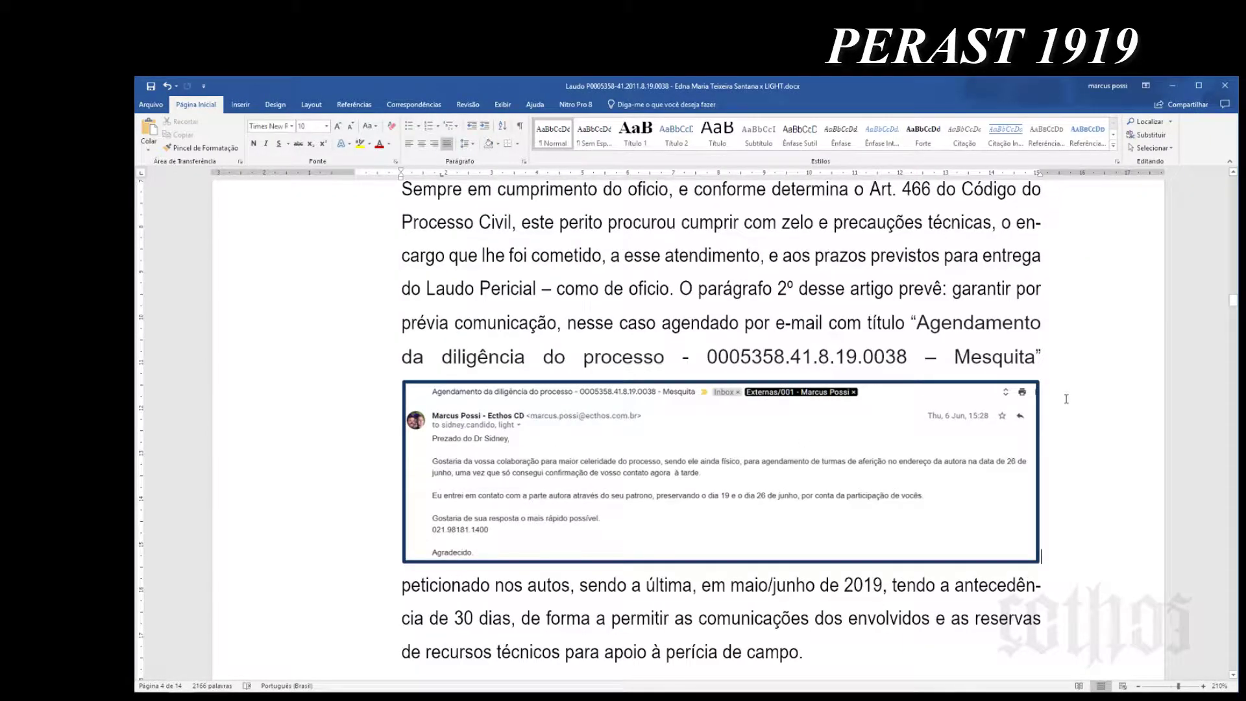
{"action": "key", "text": "Return"}
{"action": "key", "text": "ctrl+v"}
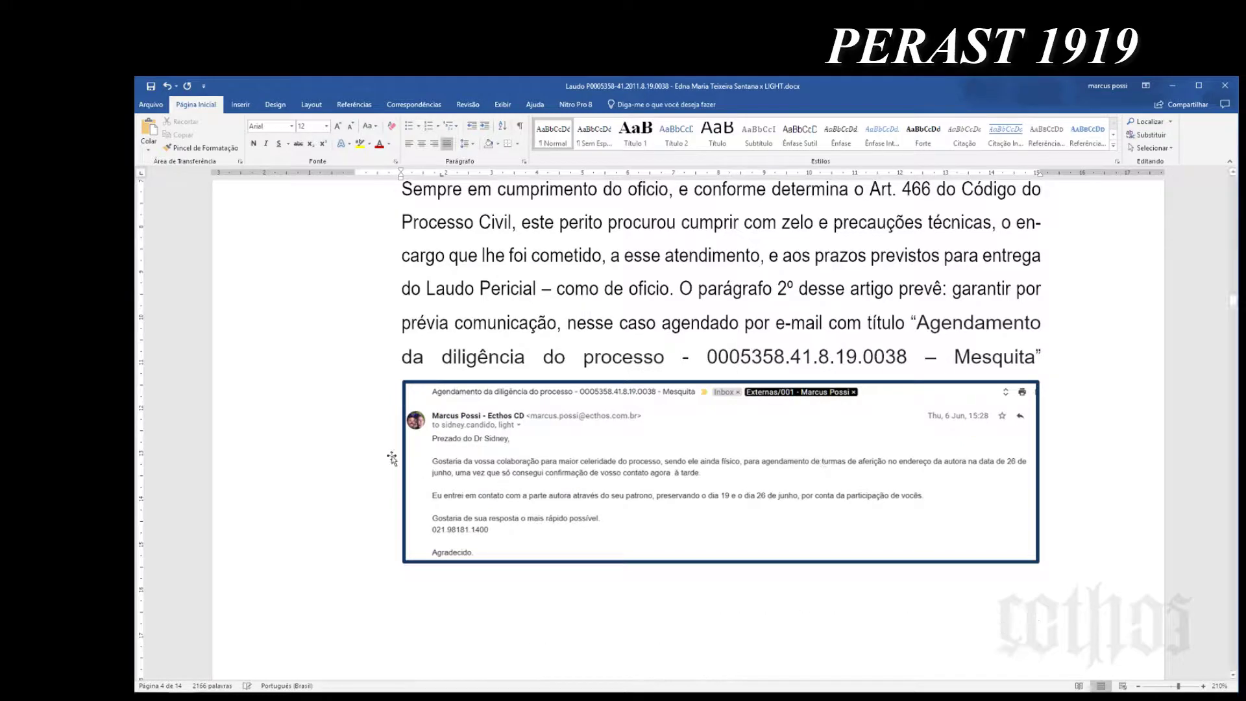
{"action": "left_click", "coordinate": [481, 447]}
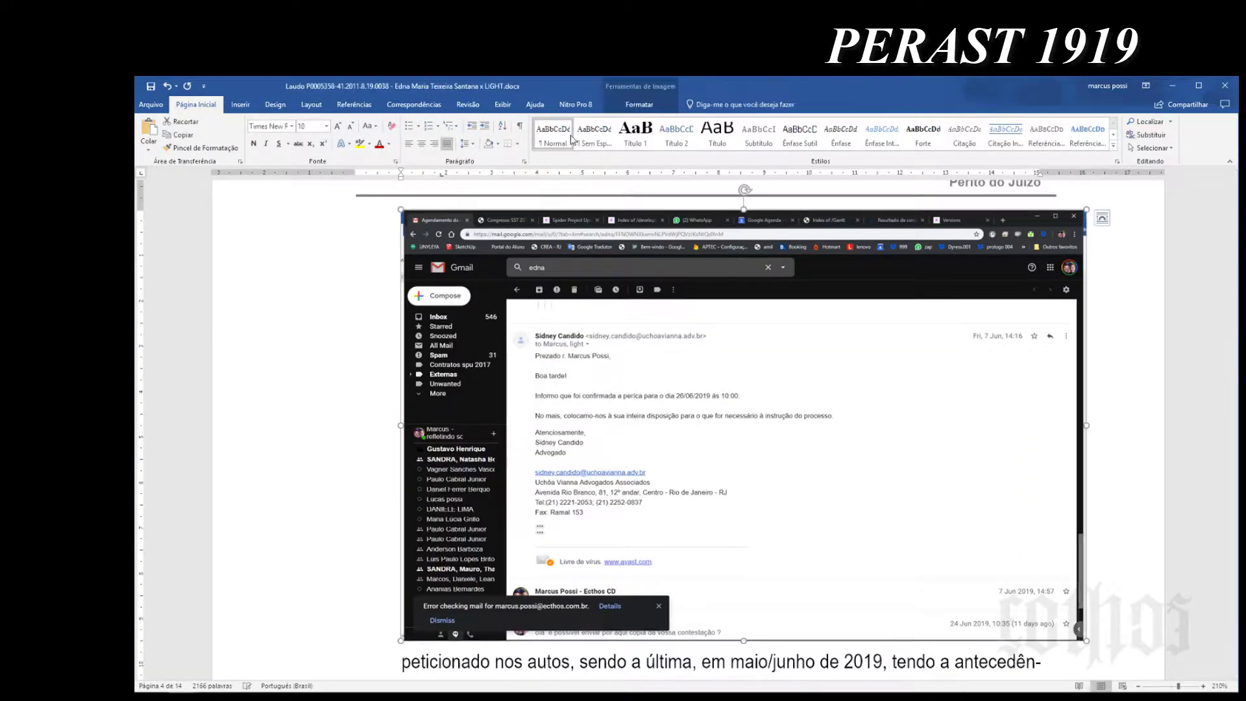
{"action": "left_click", "coordinate": [640, 105]}
{"action": "left_click", "coordinate": [1111, 133]}
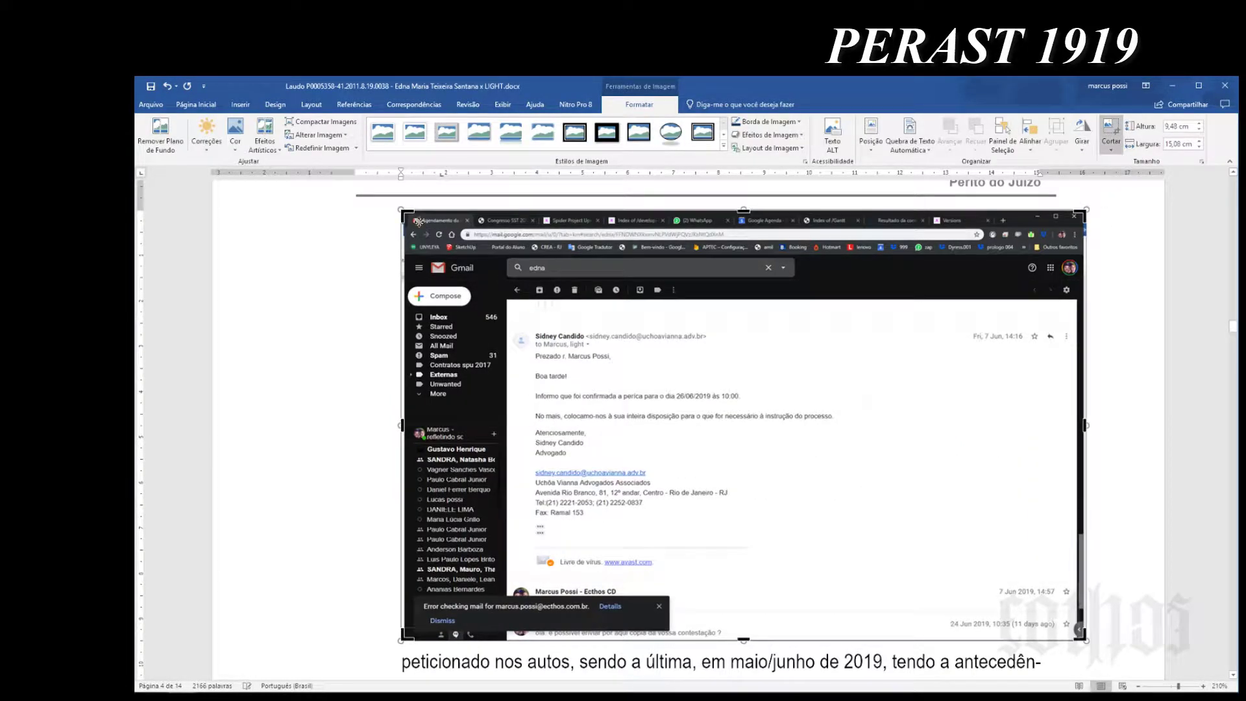
{"action": "left_click_drag", "start_coordinate": [405, 211], "coordinate": [510, 326]}
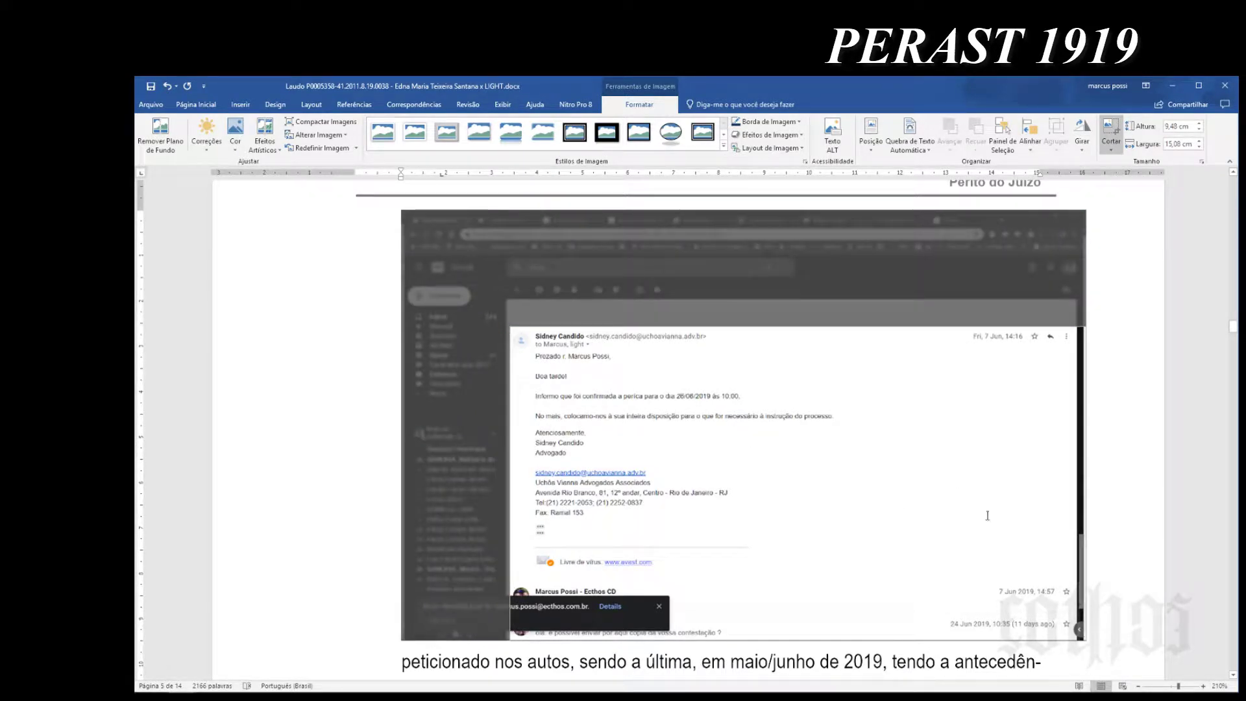
{"action": "scroll", "coordinate": [1032, 584], "scroll_direction": "down", "scroll_amount": 6}
{"action": "scroll", "coordinate": [883, 542], "scroll_direction": "up", "scroll_amount": 6}
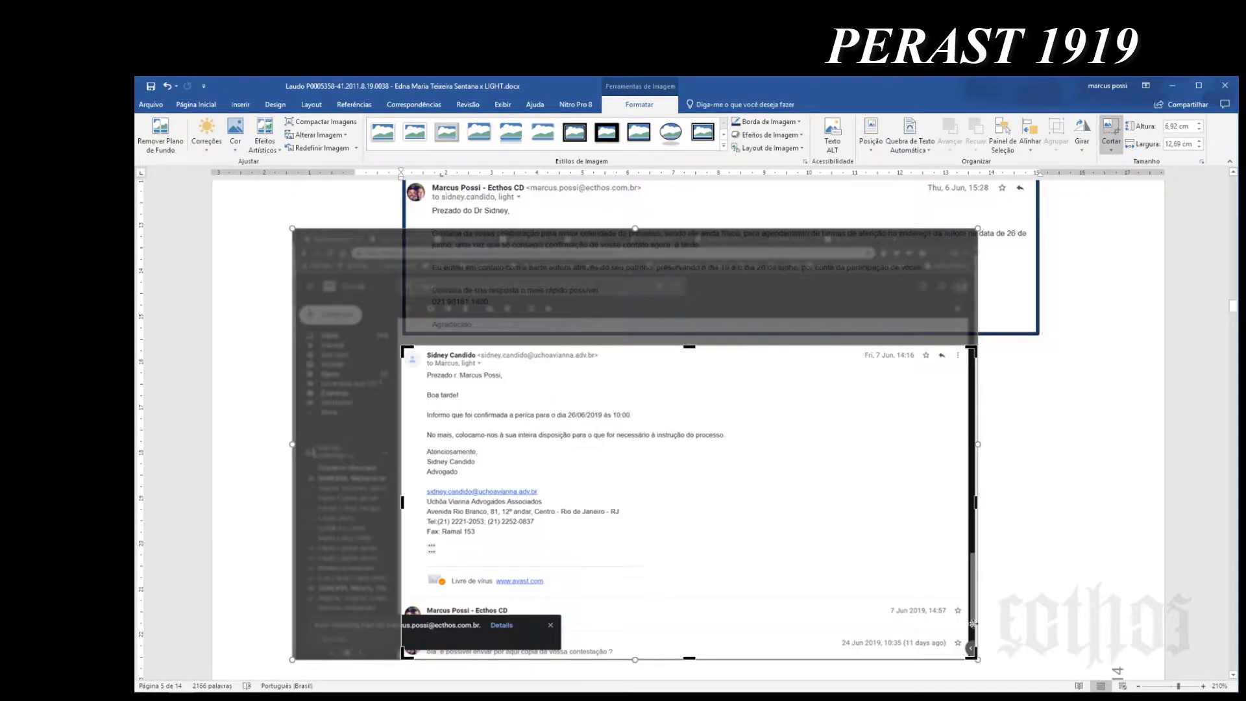
{"action": "left_click_drag", "start_coordinate": [972, 649], "coordinate": [981, 537]}
{"action": "left_click_drag", "start_coordinate": [979, 442], "coordinate": [966, 445]}
{"action": "left_click", "coordinate": [1111, 133]}
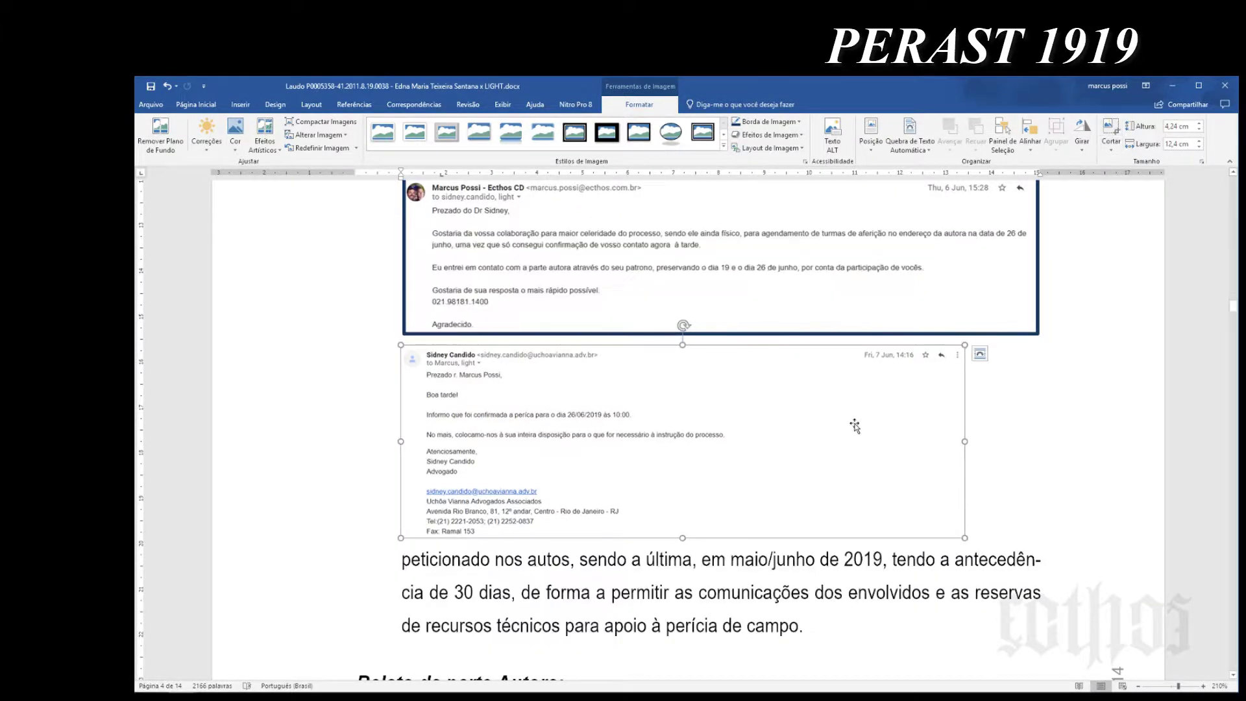
Step: Copy the upper image's dark border with Format Painter and enlarge the new screenshot to match
{"action": "left_click", "coordinate": [973, 258]}
{"action": "left_click", "coordinate": [197, 108]}
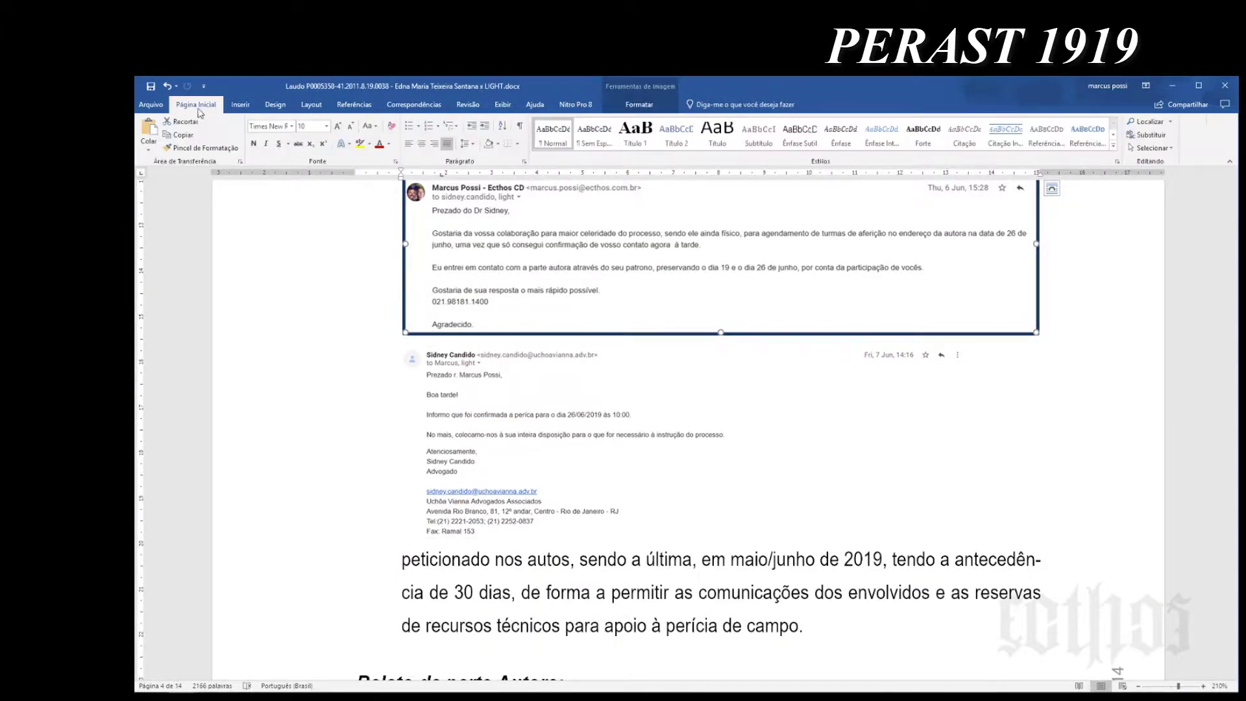
{"action": "left_click", "coordinate": [205, 148]}
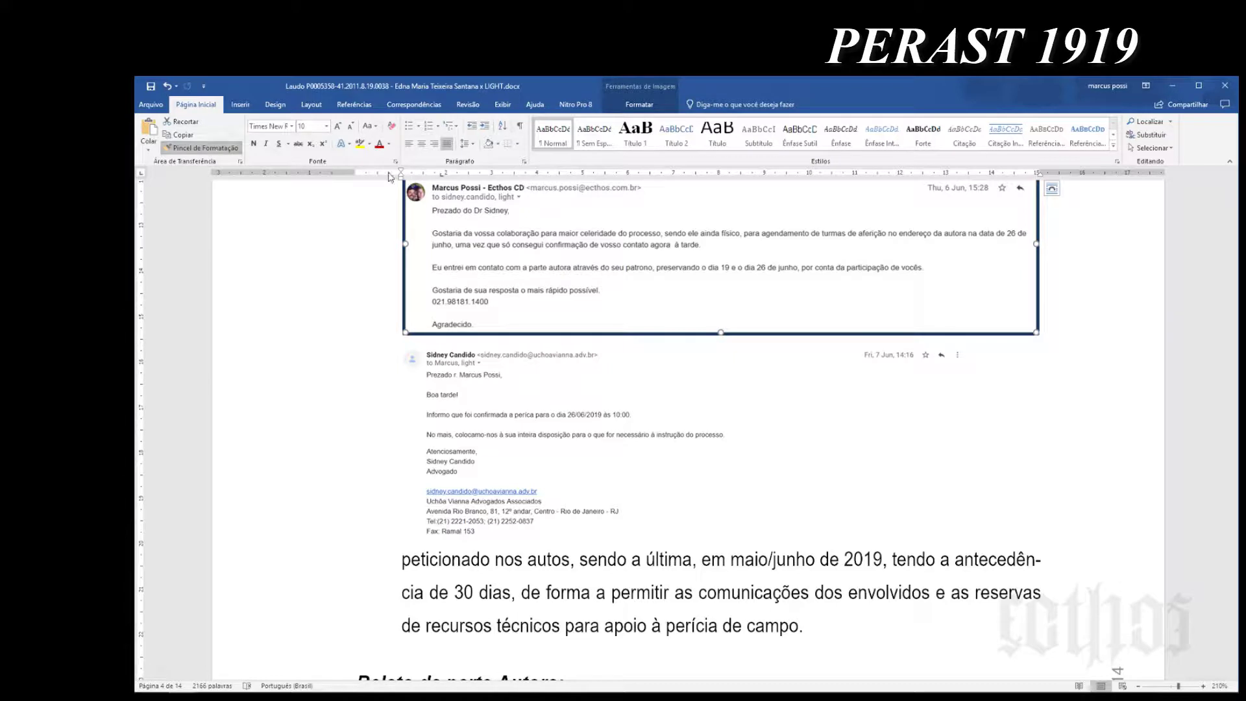
{"action": "left_click", "coordinate": [581, 402]}
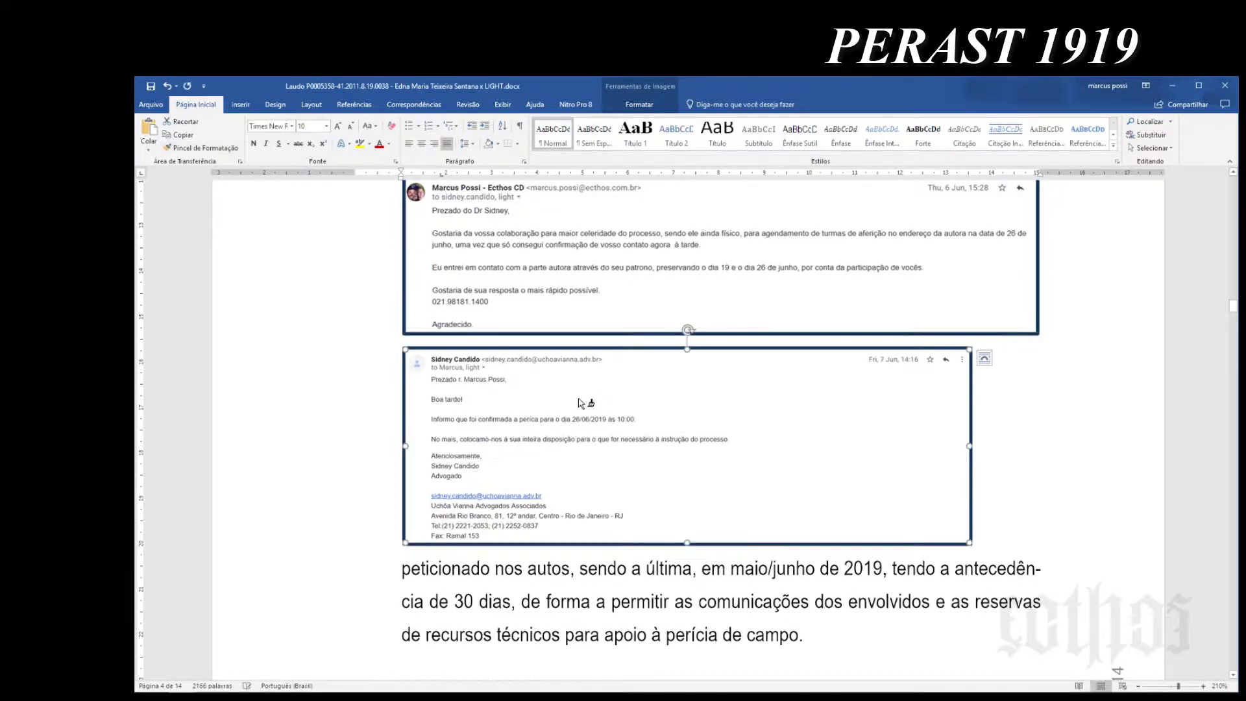
{"action": "left_click_drag", "start_coordinate": [969, 543], "coordinate": [1032, 564]}
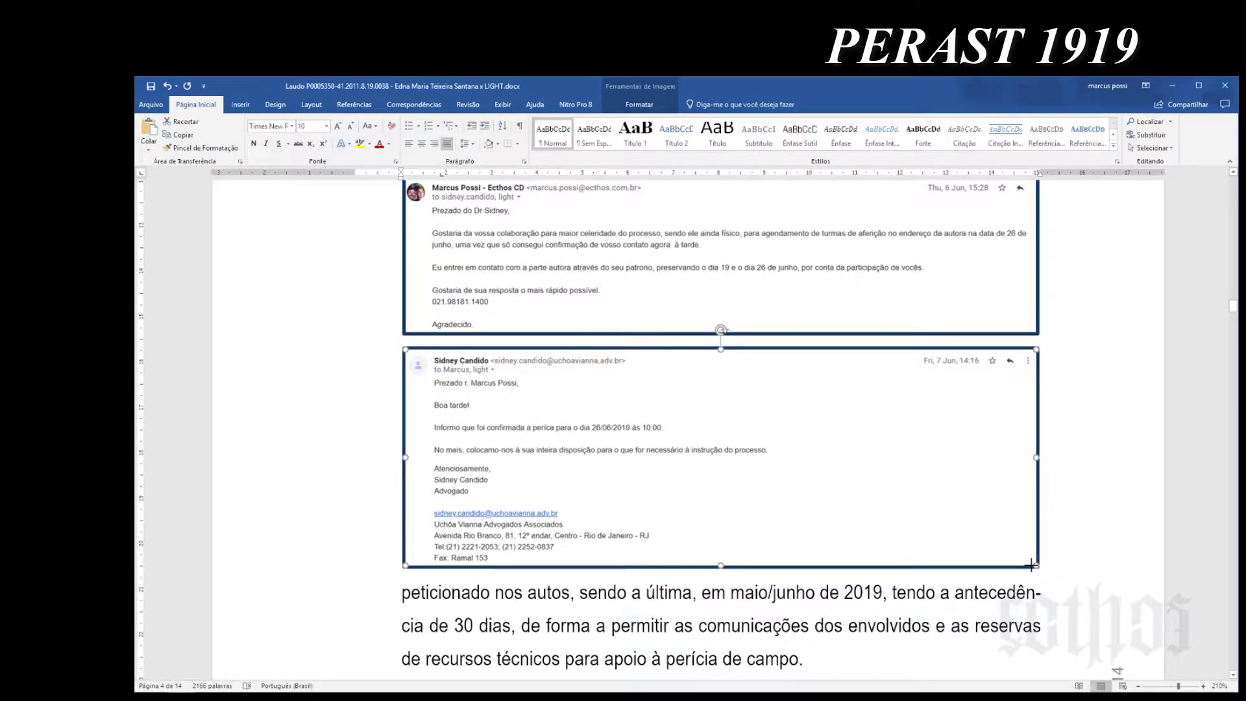
{"action": "left_click", "coordinate": [1072, 533]}
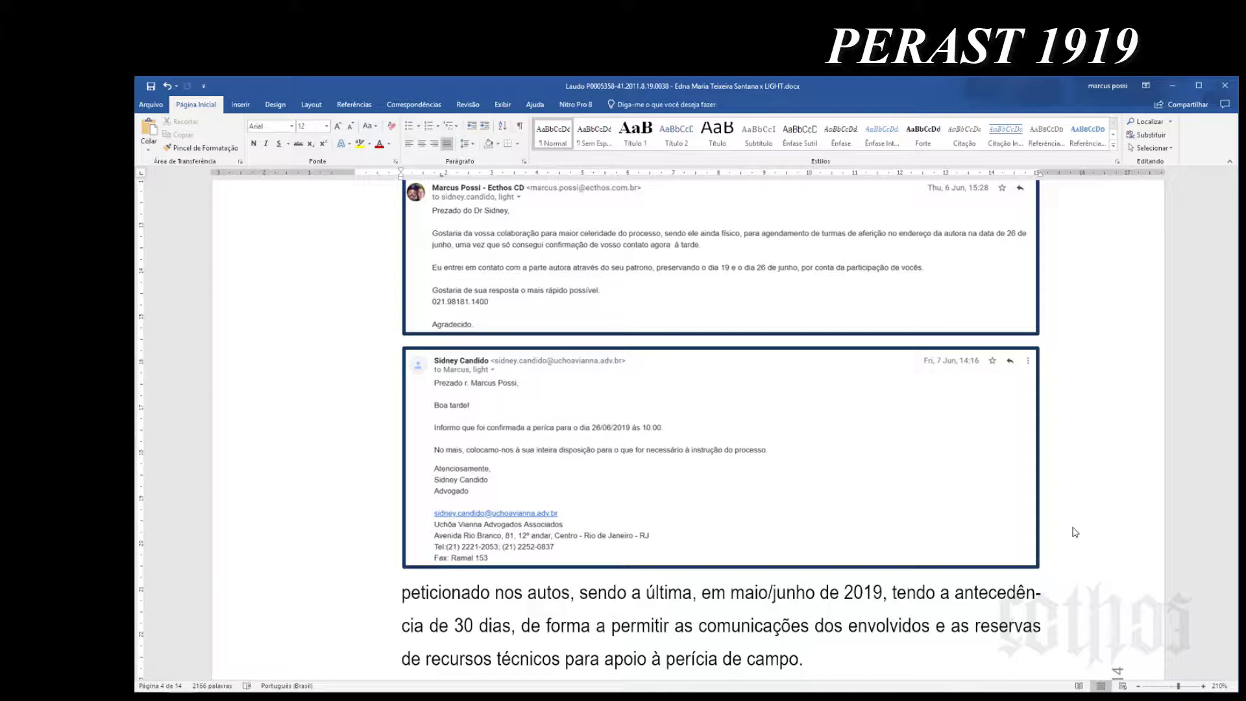
Step: Download the PDF attached to the 24 Jun reply and show it in its folder
{"action": "key", "text": "alt+Tab"}
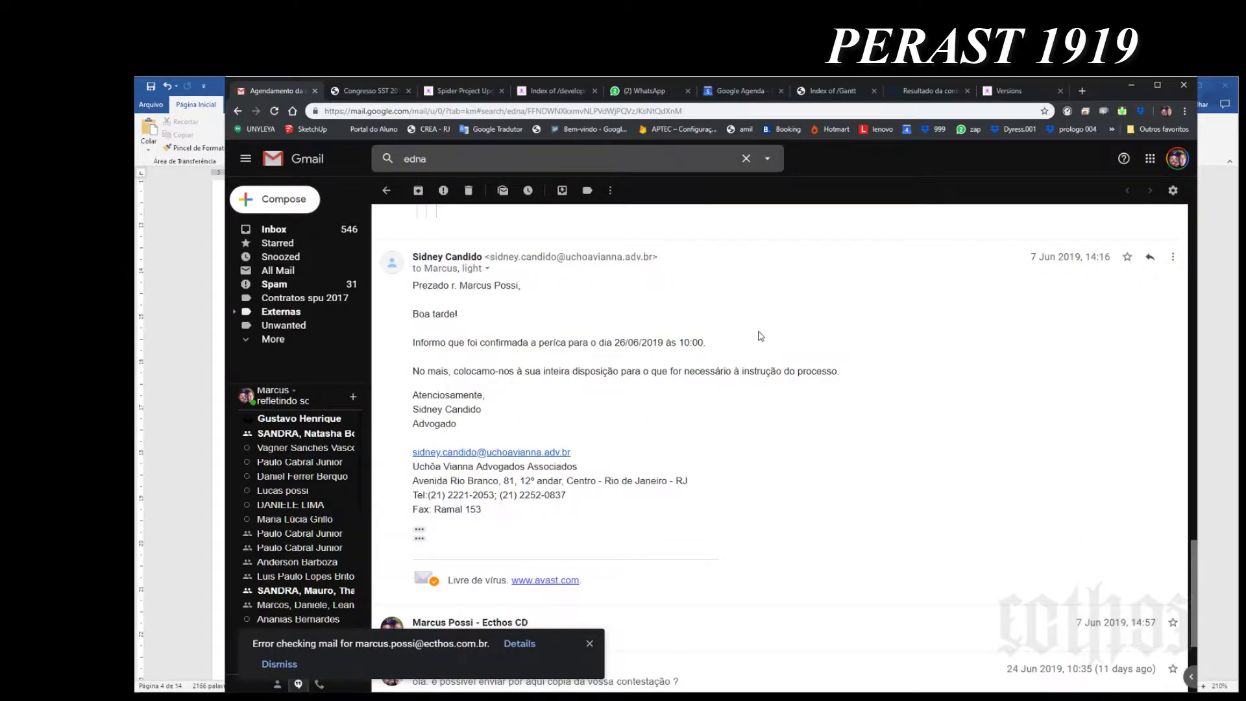
{"action": "scroll", "coordinate": [605, 317], "scroll_direction": "down", "scroll_amount": 4}
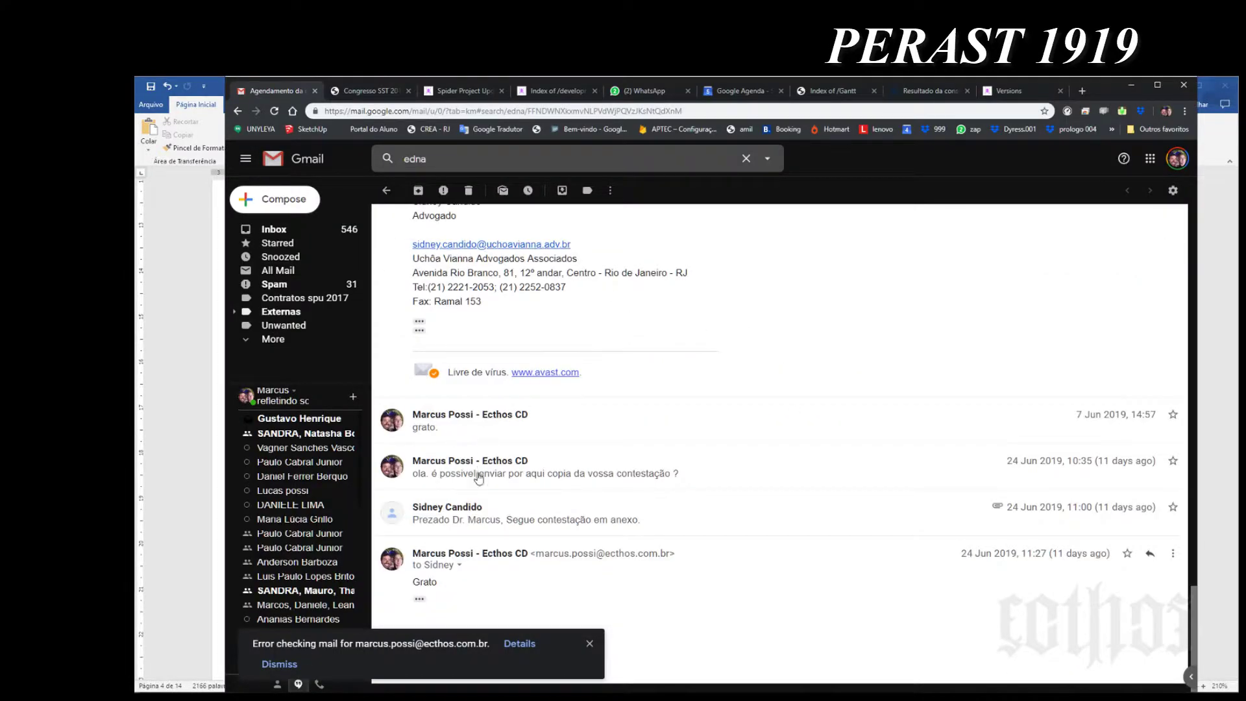
{"action": "left_click", "coordinate": [458, 529]}
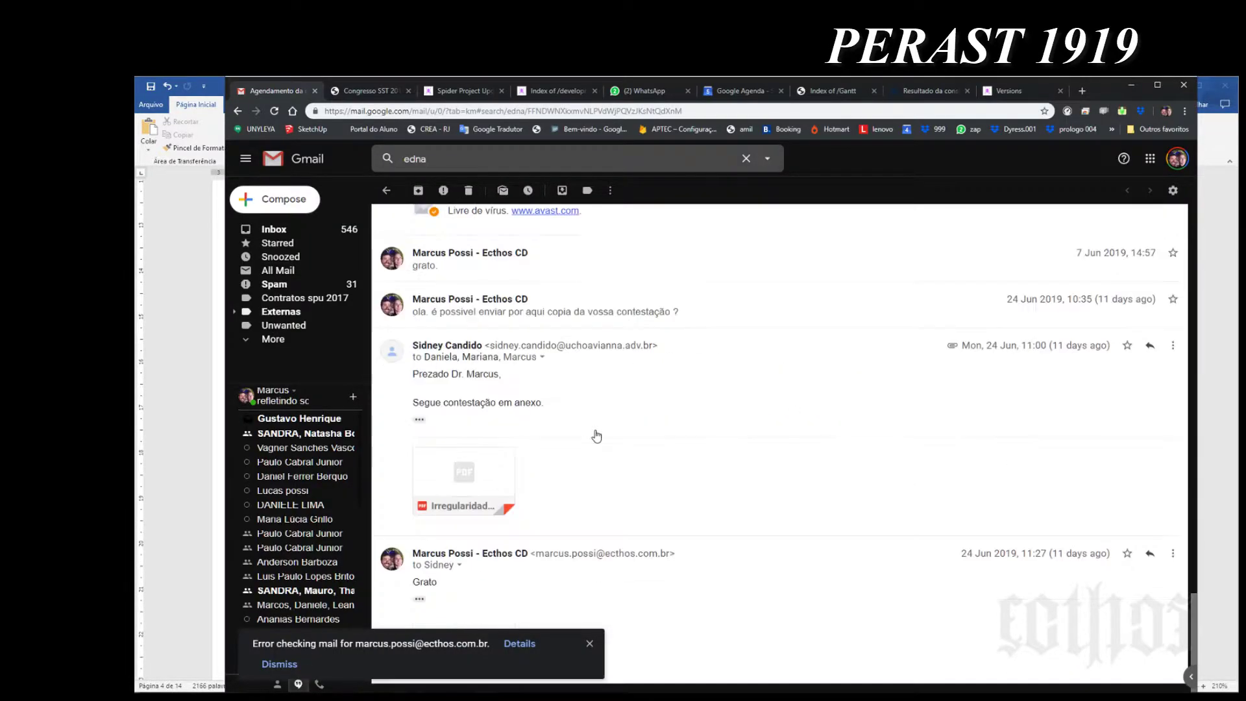
{"action": "mouse_move", "coordinate": [454, 483]}
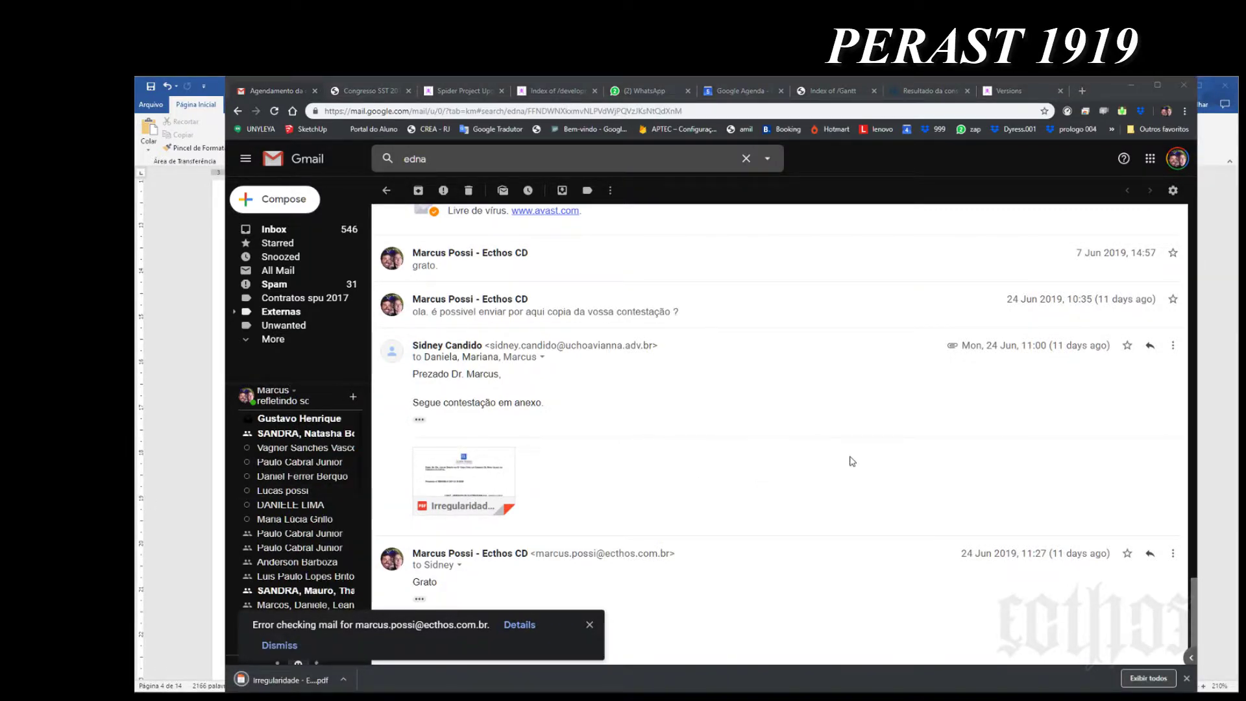
{"action": "left_click", "coordinate": [344, 680]}
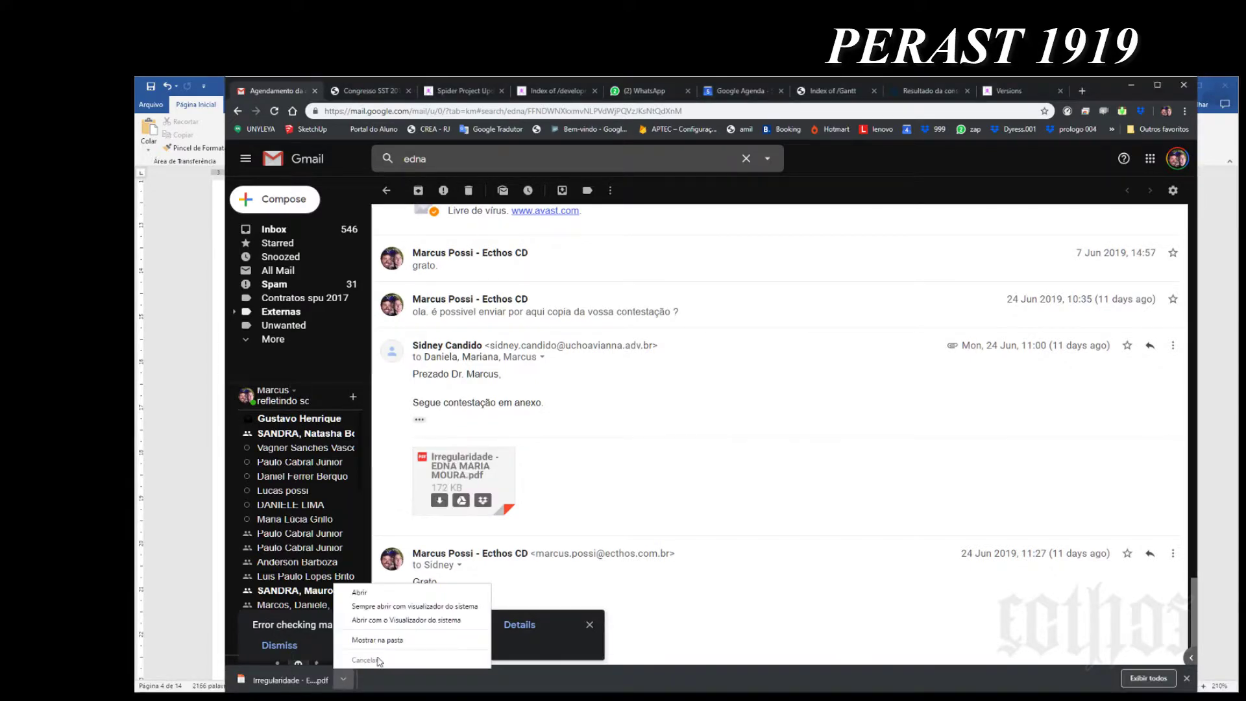
{"action": "left_click", "coordinate": [413, 641]}
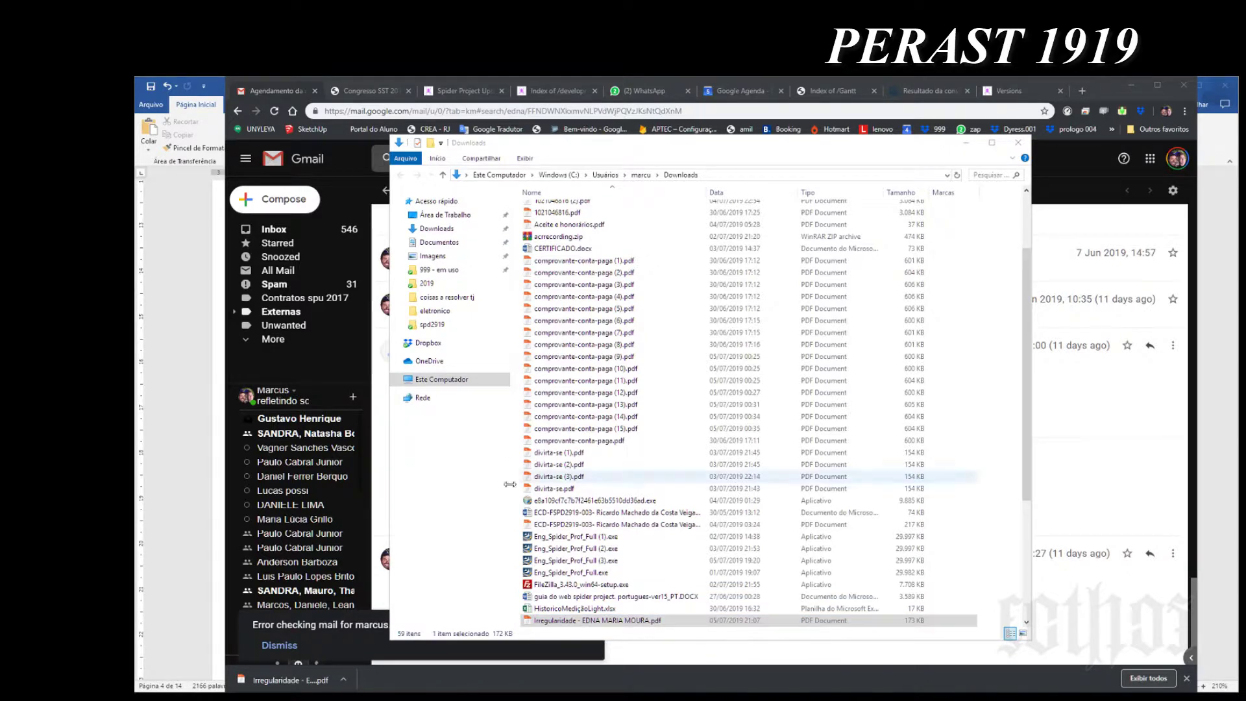
Step: Select the downloaded 'Irregularidade…' PDF and minimize the Downloads window
{"action": "left_click", "coordinate": [586, 622]}
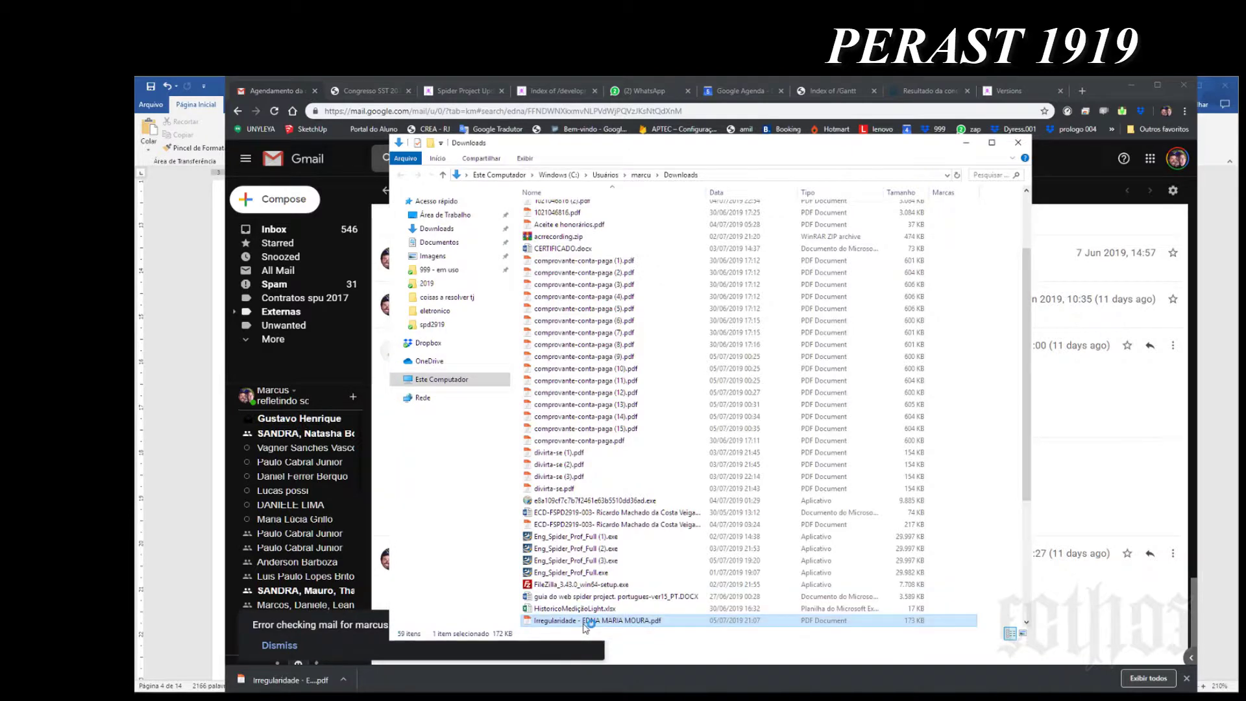
{"action": "left_click", "coordinate": [964, 144]}
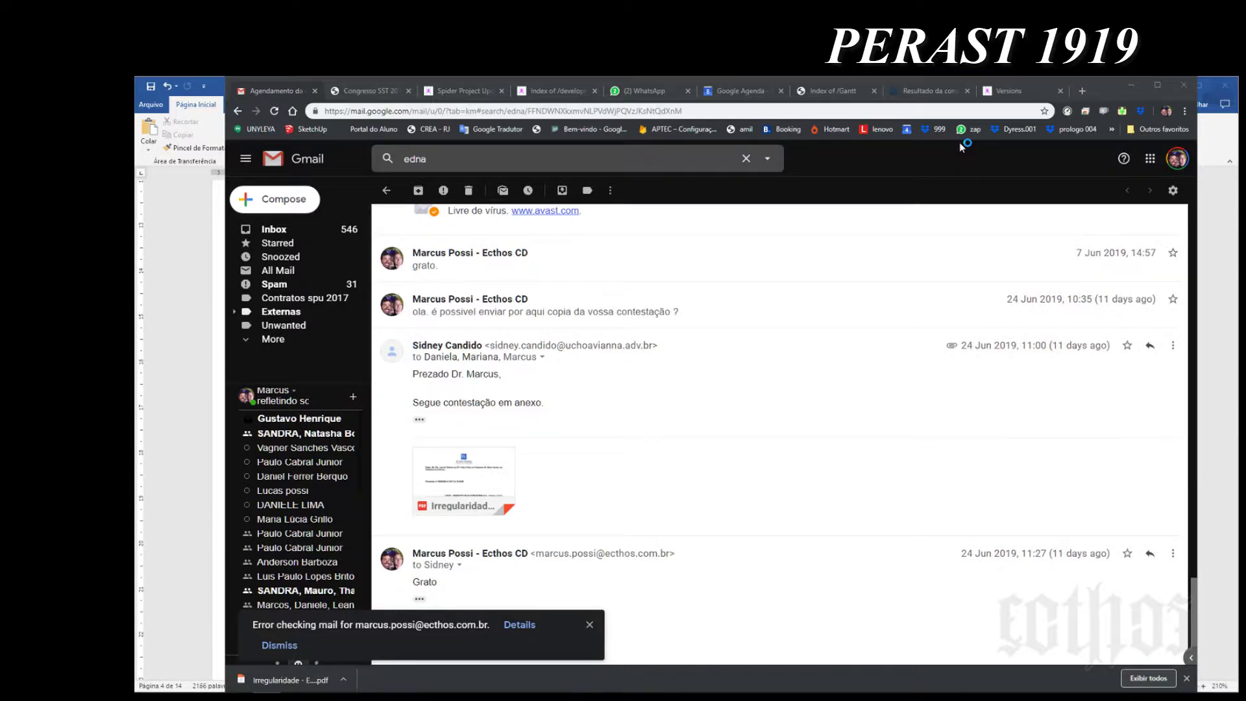
Step: Check the scheduling email's sender and recipient details, then switch back to the Word report
{"action": "scroll", "coordinate": [779, 422], "scroll_direction": "up", "scroll_amount": 15}
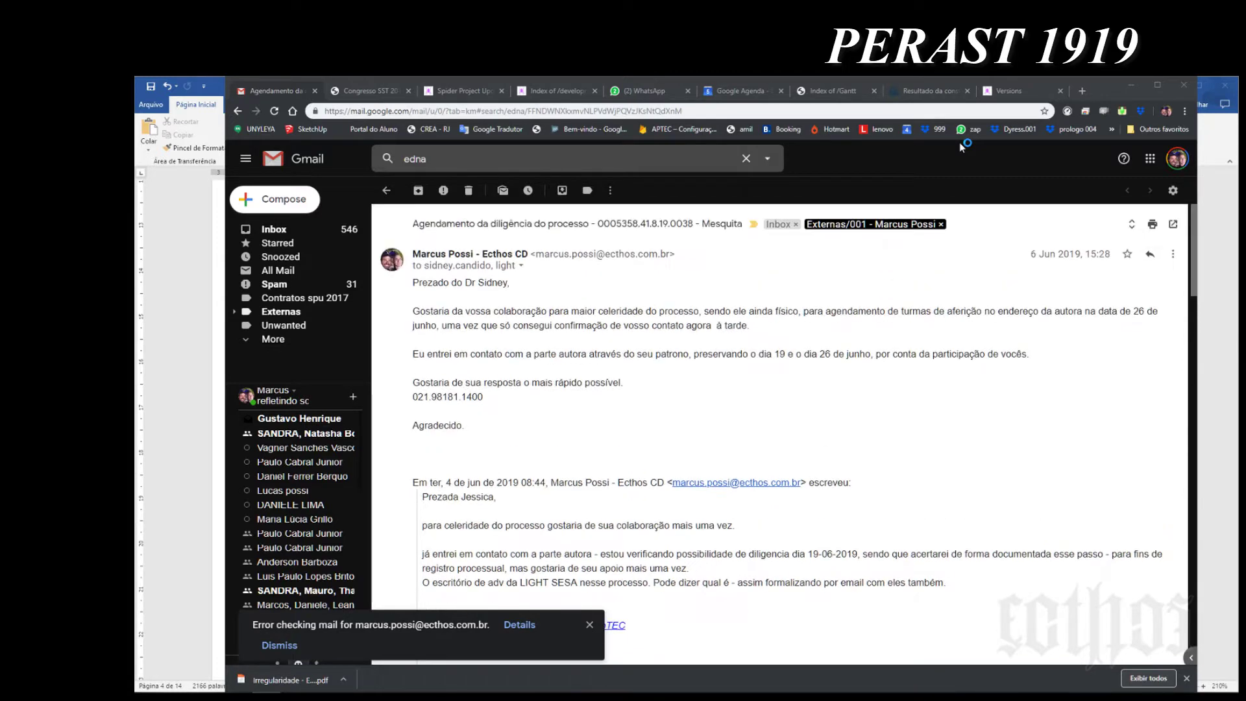
{"action": "left_click", "coordinate": [521, 266]}
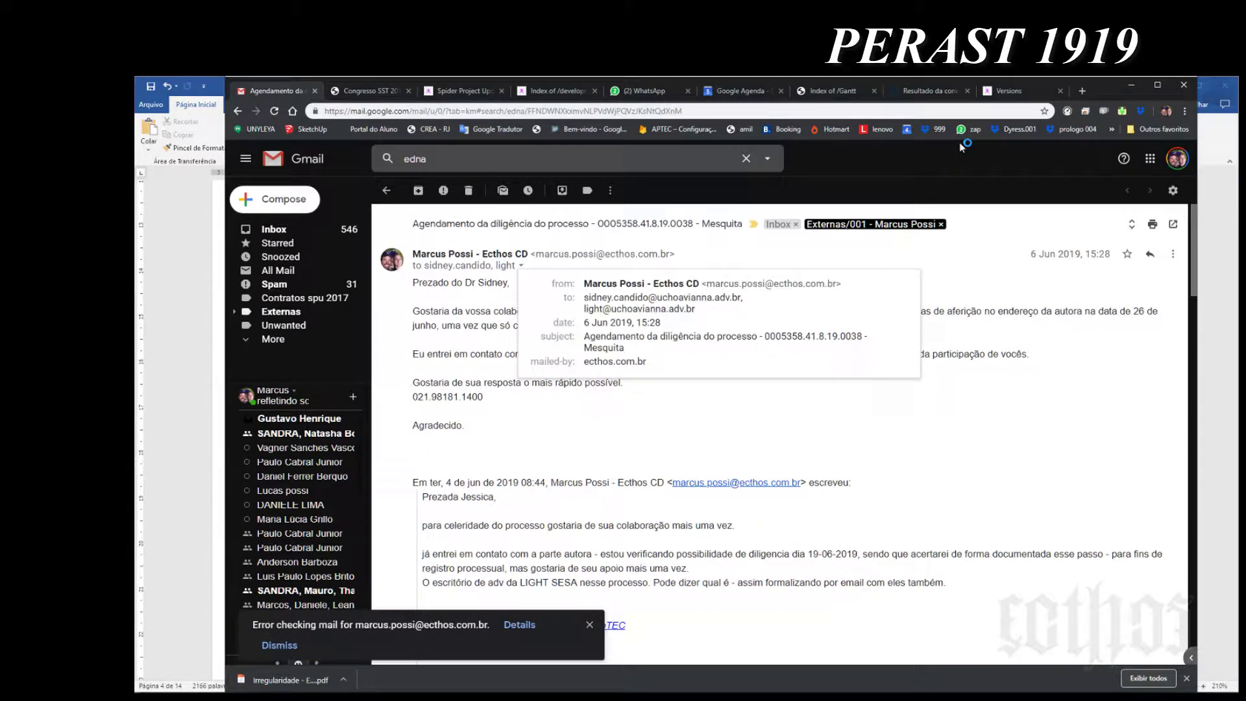
{"action": "mouse_move", "coordinate": [639, 309]}
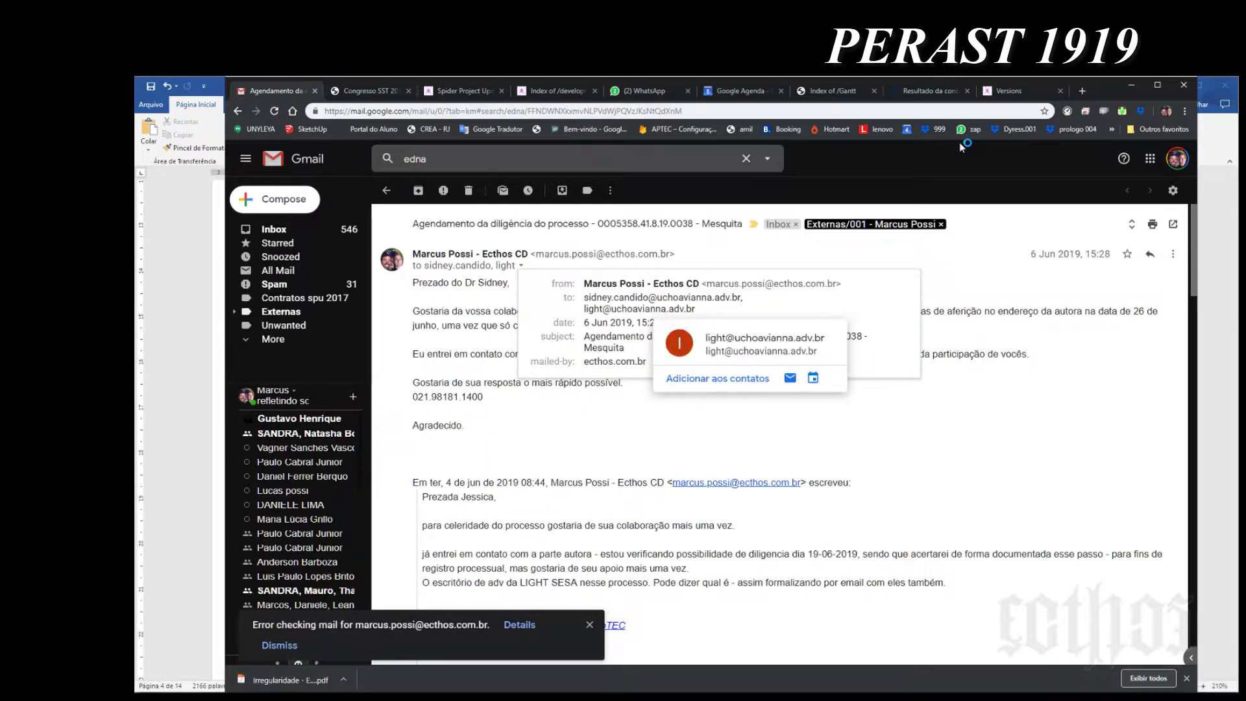
{"action": "key", "text": "Escape"}
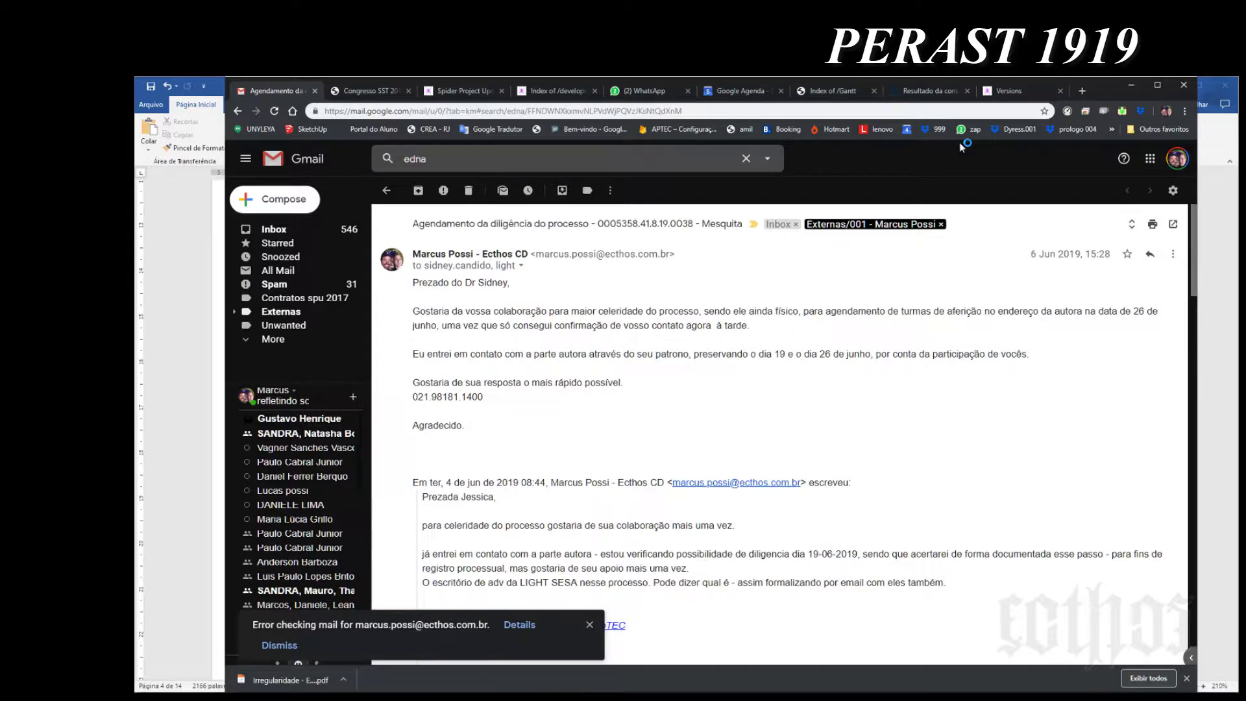
{"action": "scroll", "coordinate": [962, 147], "scroll_direction": "down", "scroll_amount": 3}
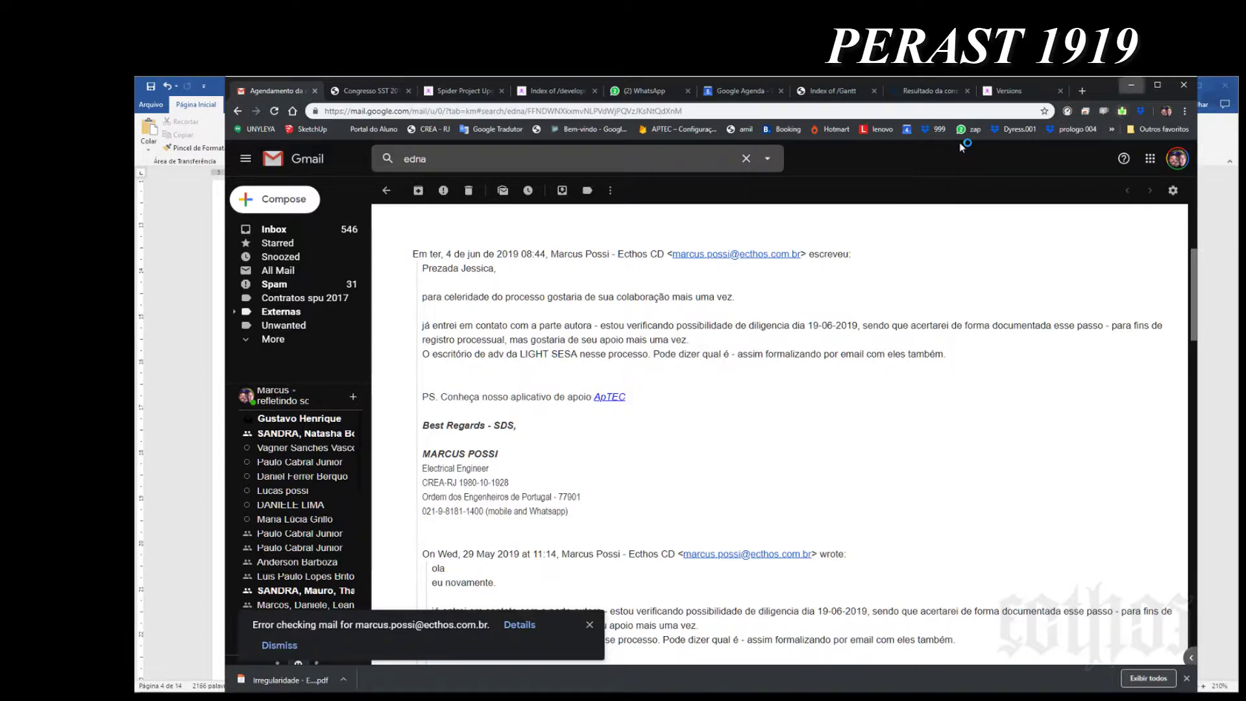
{"action": "key", "text": "alt+Tab"}
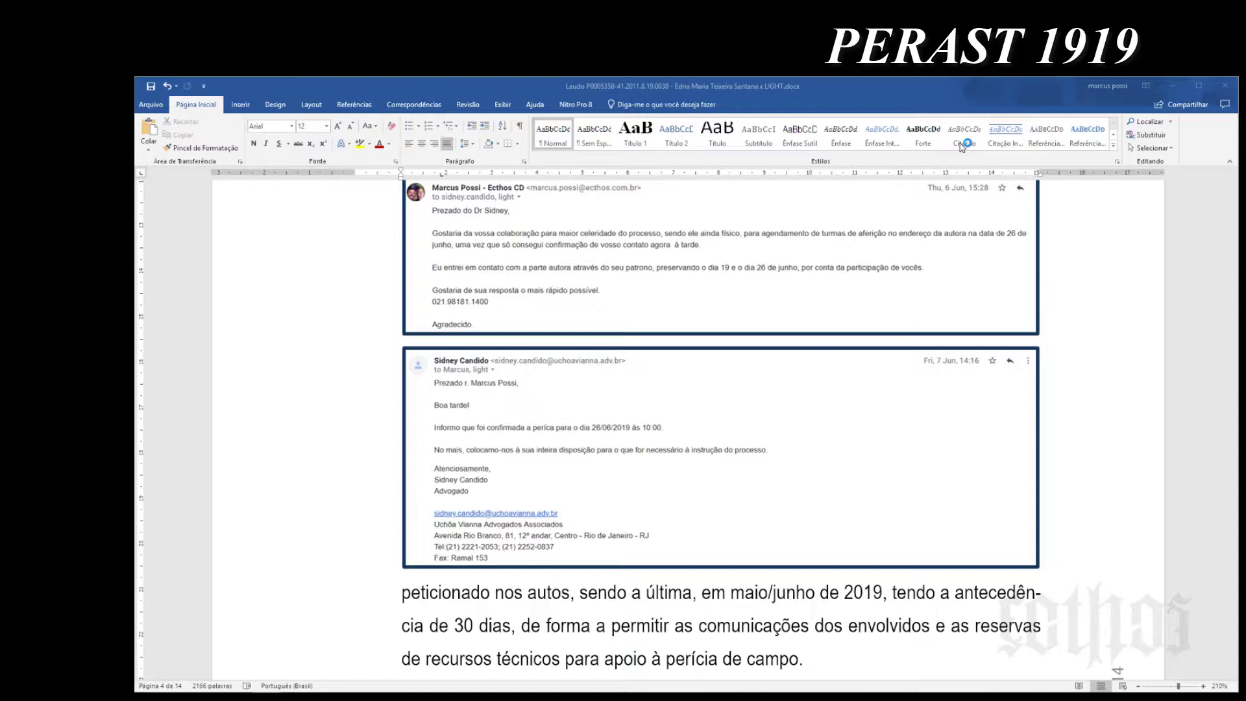
Step: Scroll down through the pasted email screenshots in the report
{"action": "scroll", "coordinate": [962, 146], "scroll_direction": "down", "scroll_amount": 3}
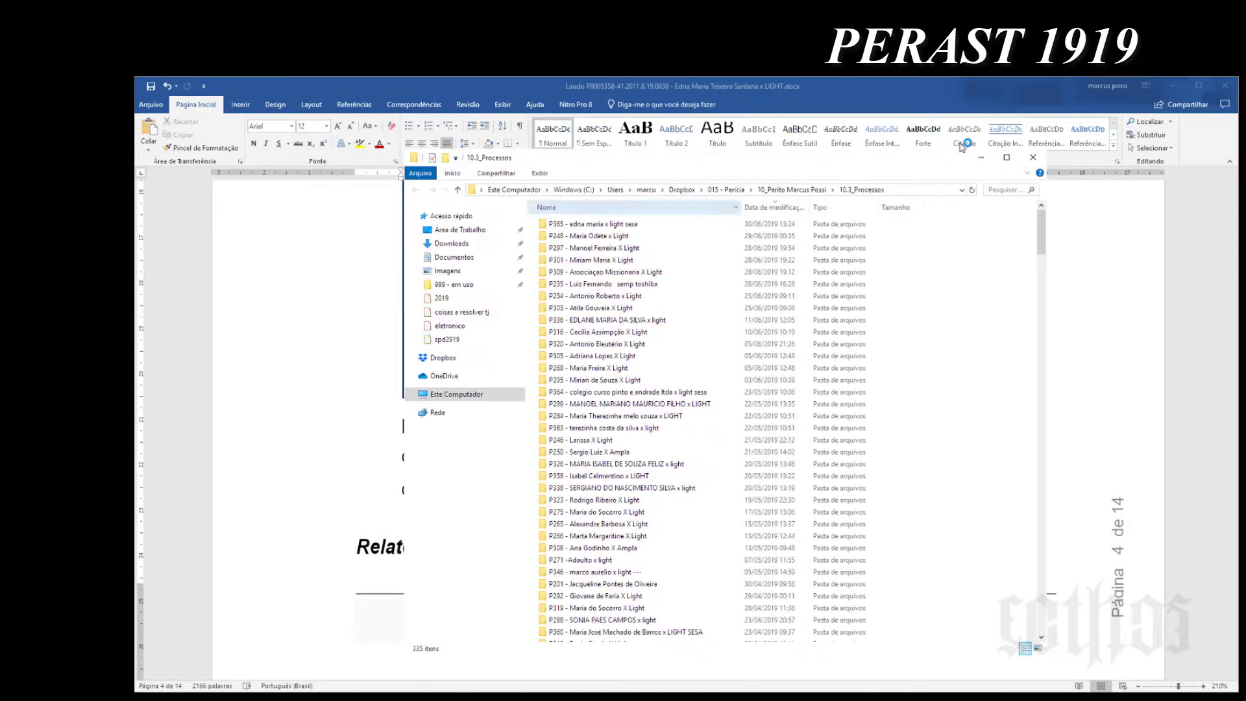
Step: Search the Processos folder for the client's name and open the processo result
{"action": "key", "text": "ctrl+f"}
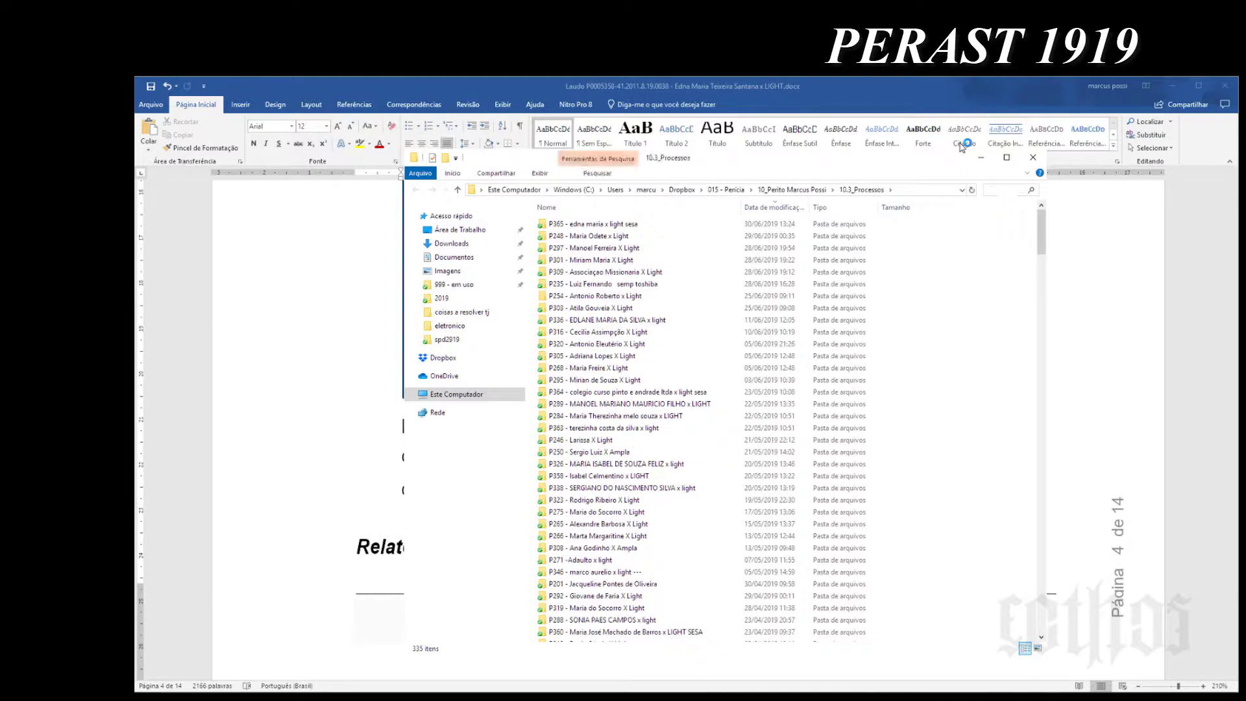
{"action": "type", "text": "edna"}
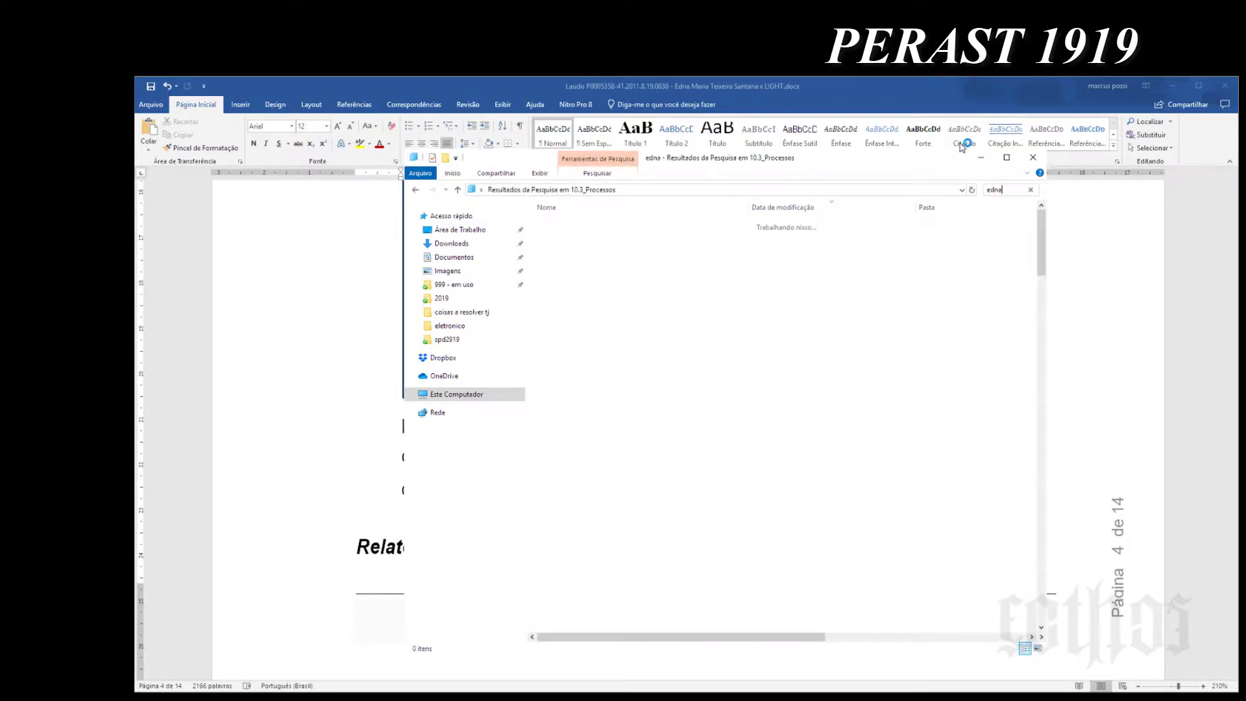
{"action": "key", "text": "Return"}
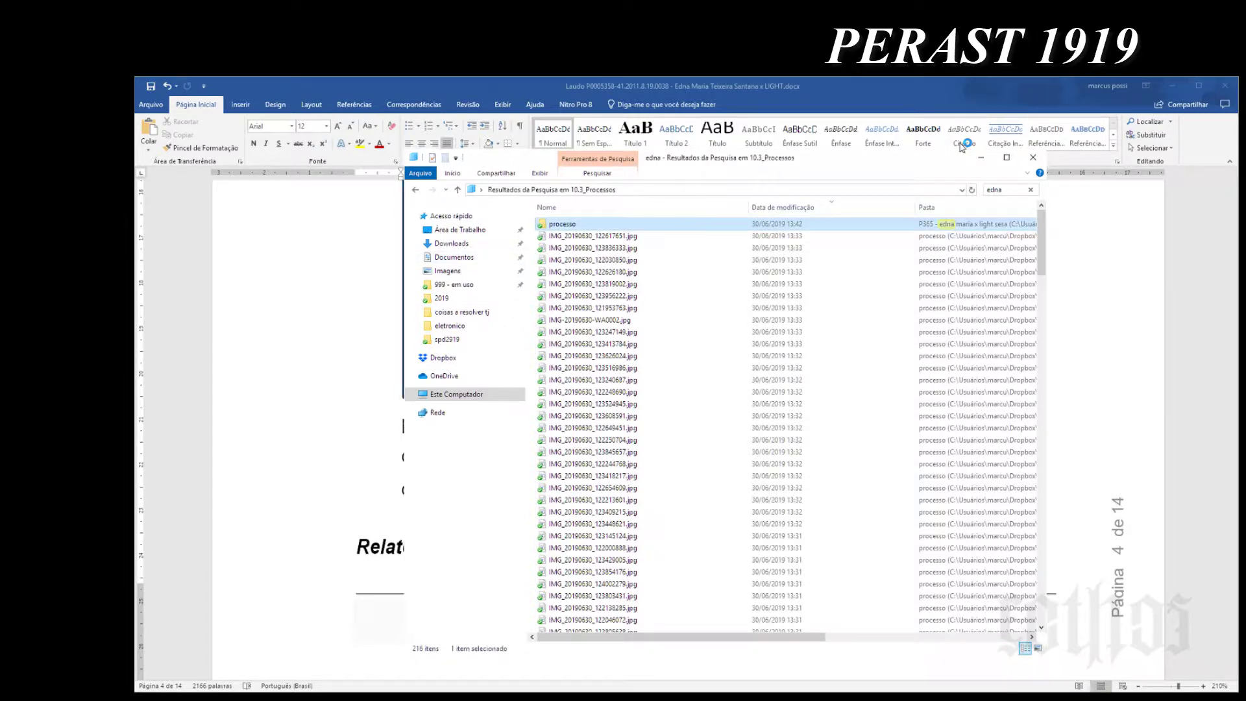
{"action": "key", "text": "Return"}
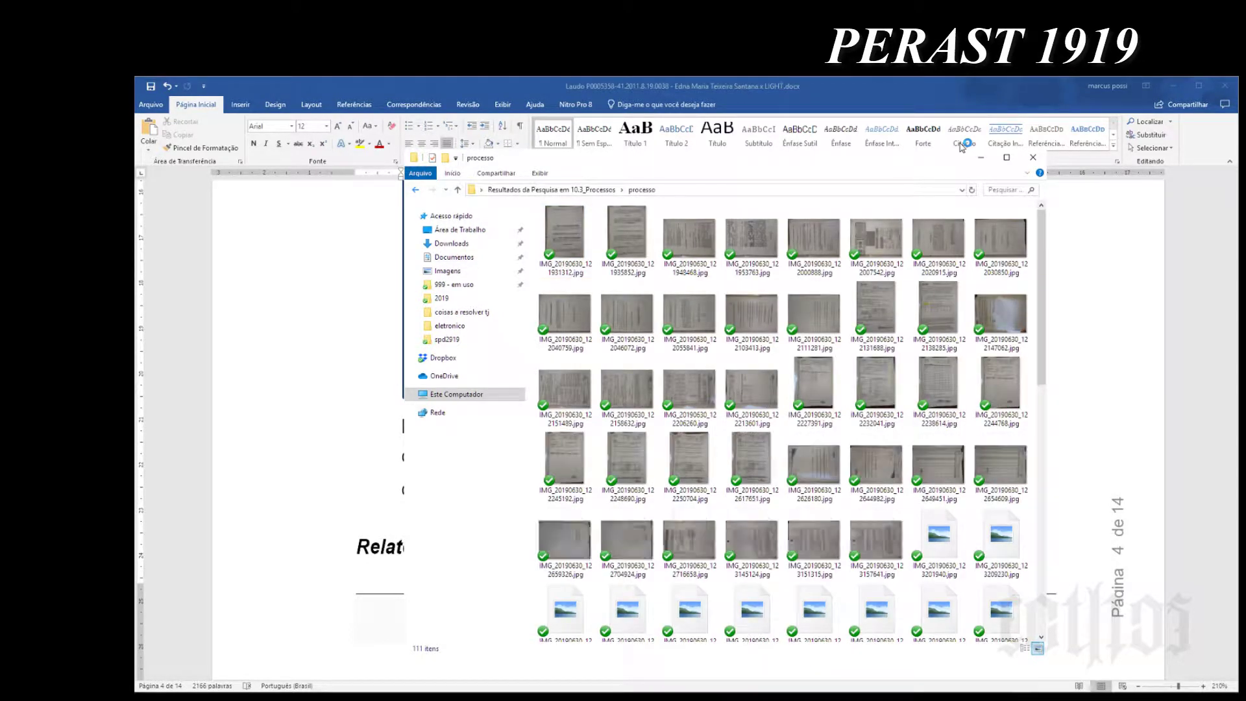
{"action": "key", "text": "alt+Left"}
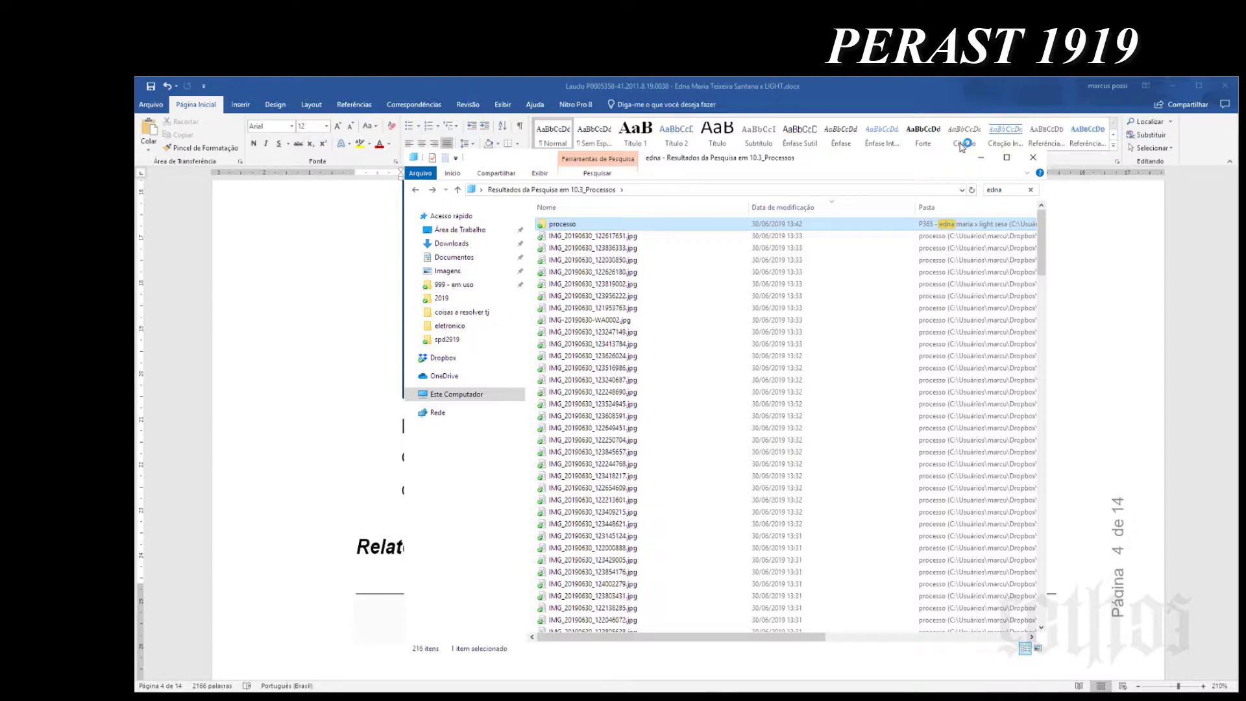
Step: Open the P365 case folder that contains the processo item
{"action": "key", "text": "shift+F10"}
{"action": "key", "text": "Down"}
{"action": "key", "text": "Down"}
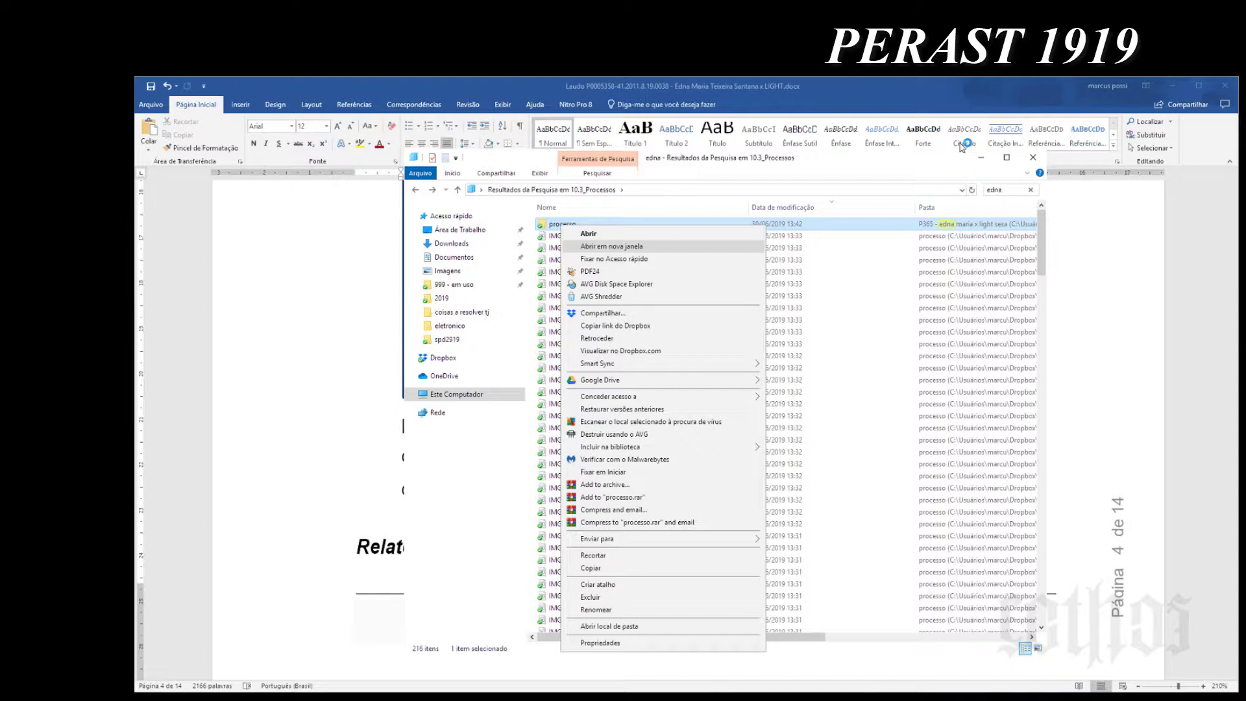
{"action": "key", "text": "Return"}
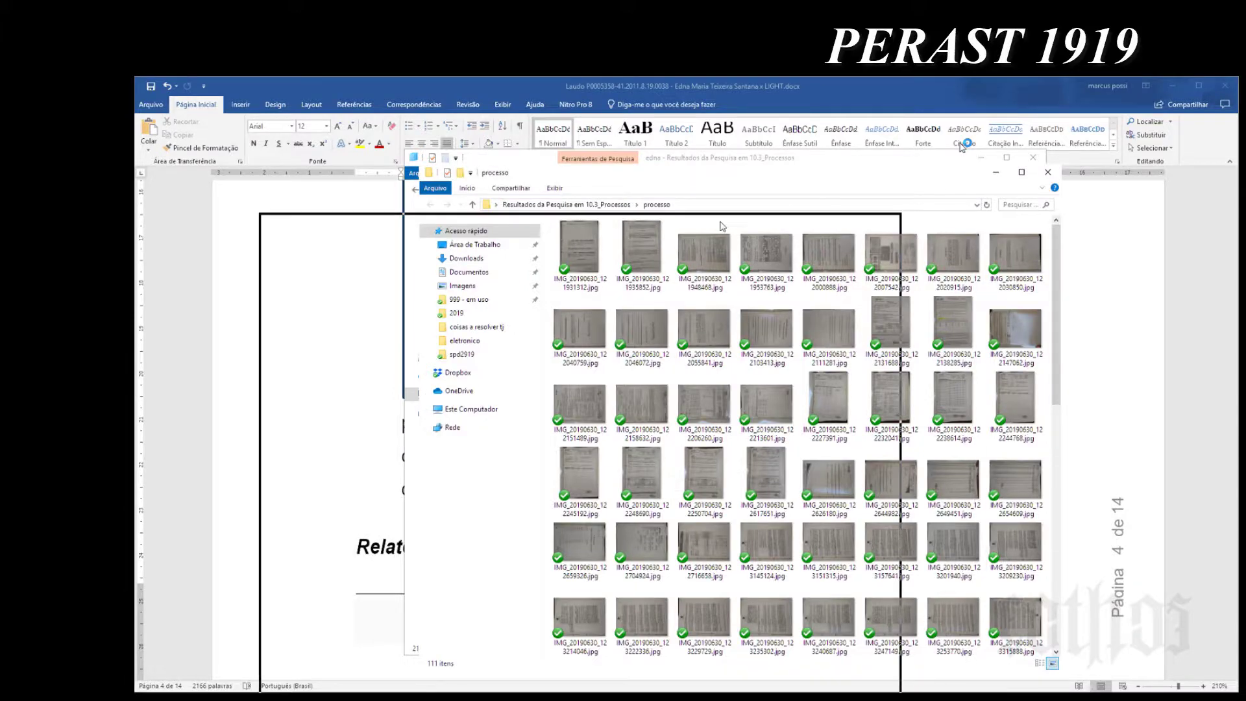
{"action": "key", "text": "ctrl+w"}
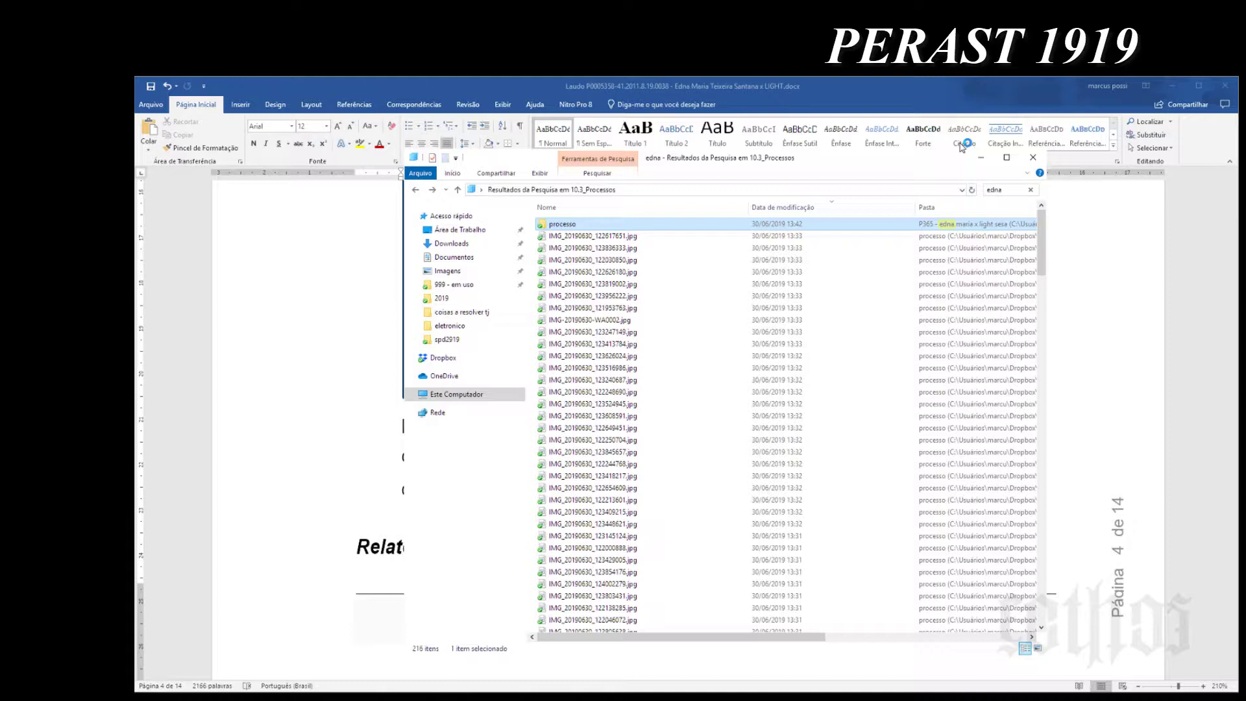
{"action": "key", "text": "shift+F10"}
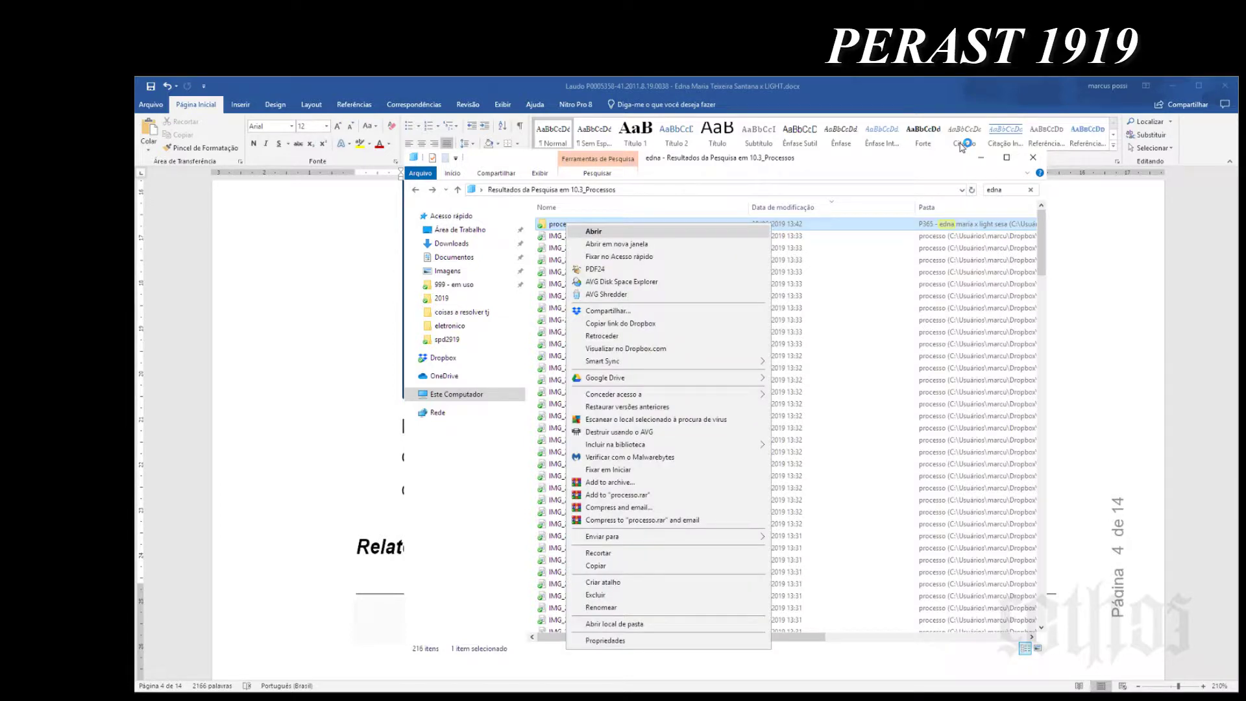
{"action": "key", "text": "Down"}
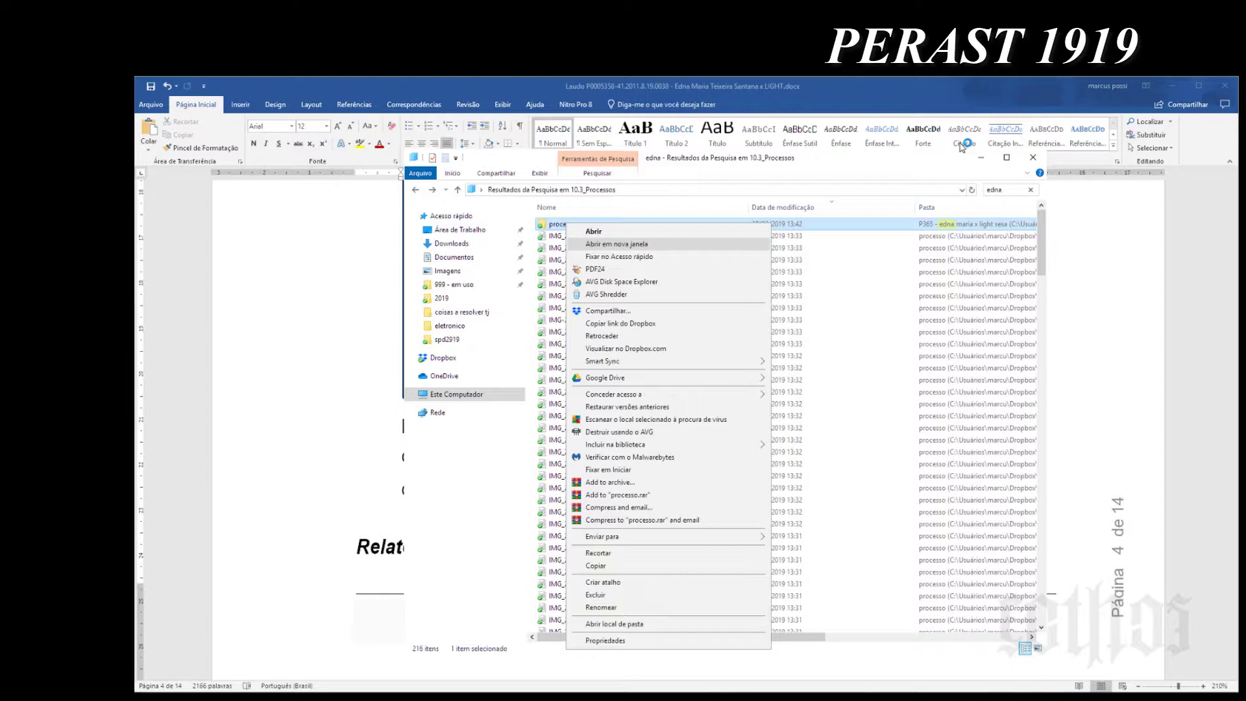
{"action": "key", "text": "Down"}
{"action": "key", "text": "Down"}
{"action": "key", "text": "Down"}
{"action": "key", "text": "Down"}
{"action": "key", "text": "Down"}
{"action": "key", "text": "Down"}
{"action": "key", "text": "Down"}
{"action": "key", "text": "Down"}
{"action": "key", "text": "Down"}
{"action": "key", "text": "Down"}
{"action": "key", "text": "Down"}
{"action": "key", "text": "Down"}
{"action": "key", "text": "Down"}
{"action": "key", "text": "Down"}
{"action": "key", "text": "Down"}
{"action": "key", "text": "Down"}
{"action": "key", "text": "Down"}
{"action": "key", "text": "Down"}
{"action": "key", "text": "Down"}
{"action": "key", "text": "Down"}
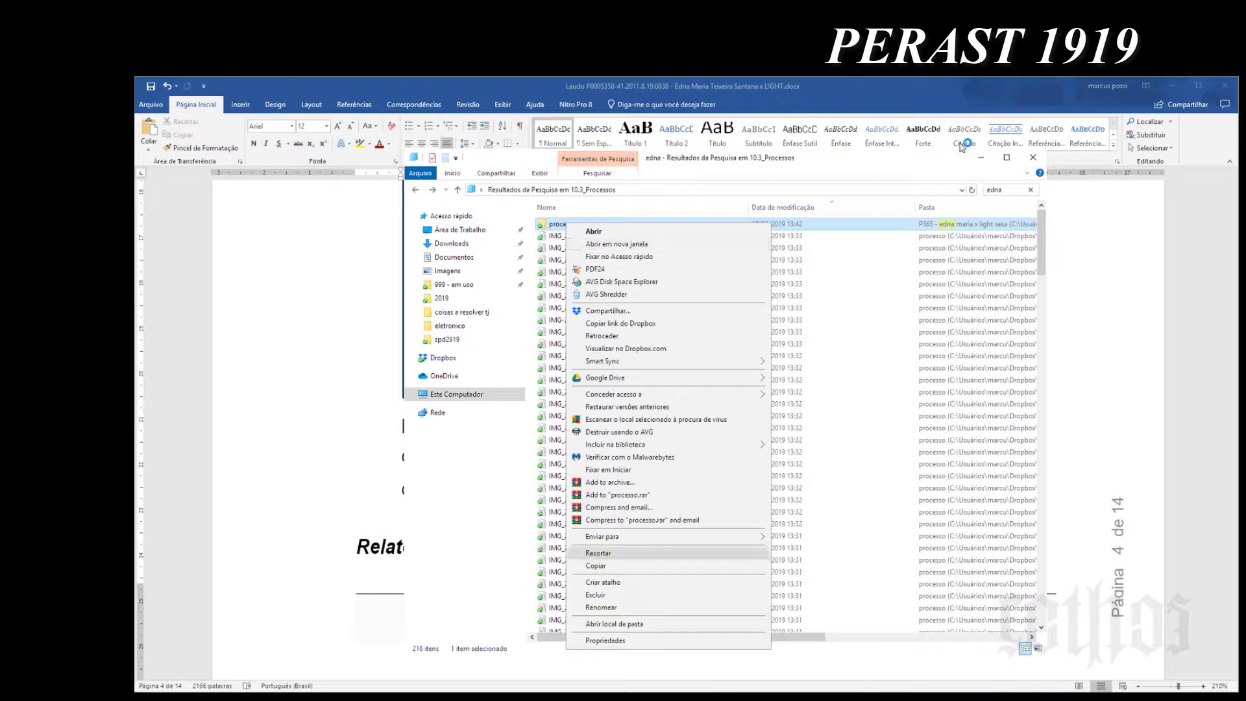
{"action": "key", "text": "Return"}
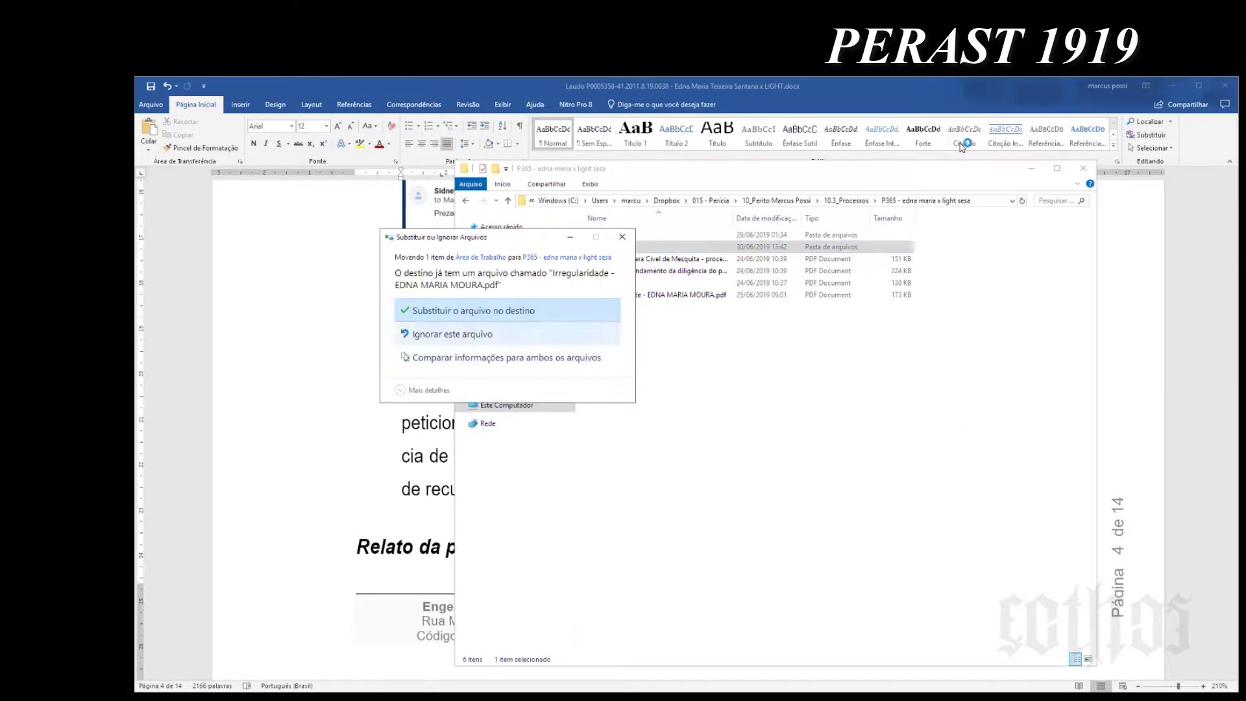
Step: Replace the older Irregularidade PDF with the desktop copy and close the P365 folder window
{"action": "key", "text": "Return"}
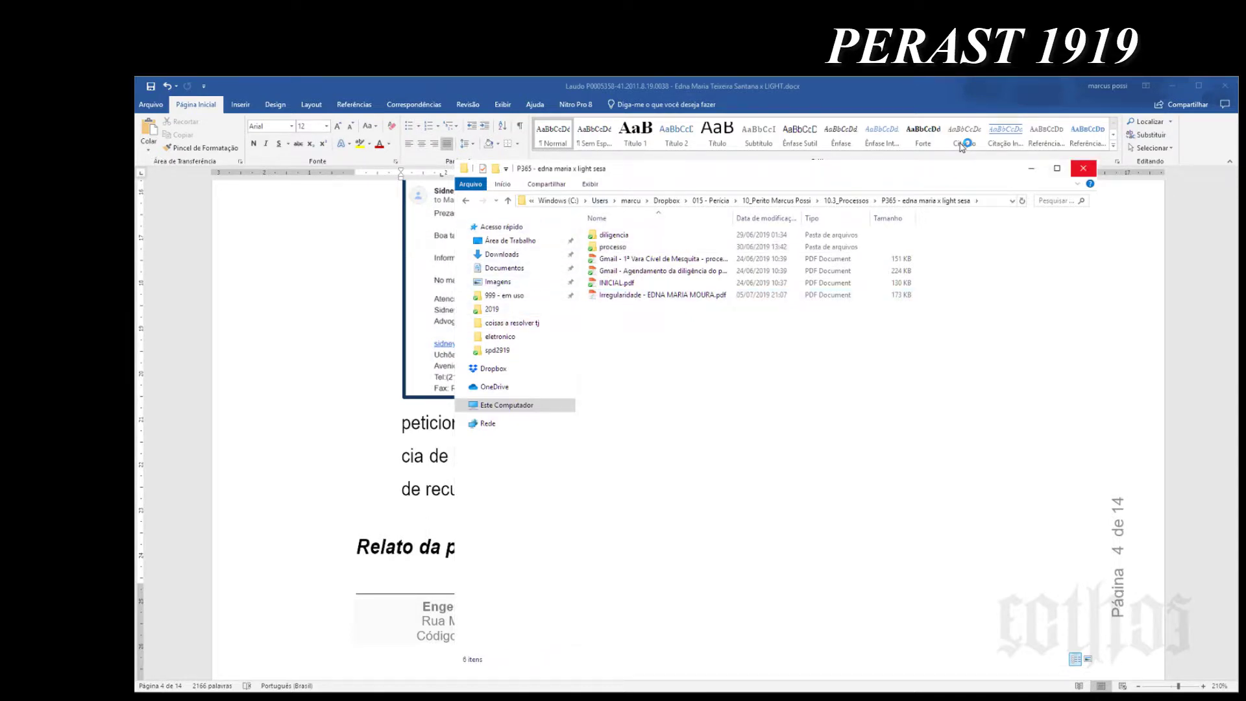
{"action": "left_click_drag", "start_coordinate": [1097, 161], "coordinate": [727, 307]}
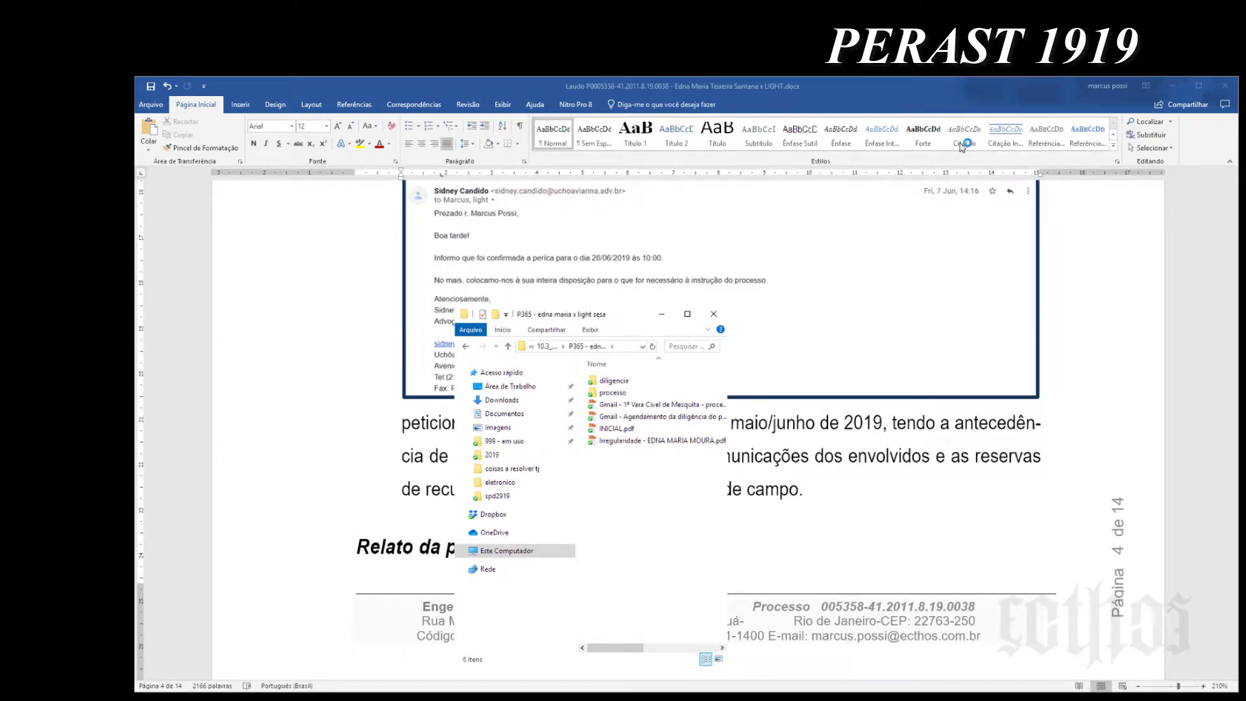
{"action": "left_click", "coordinate": [713, 313]}
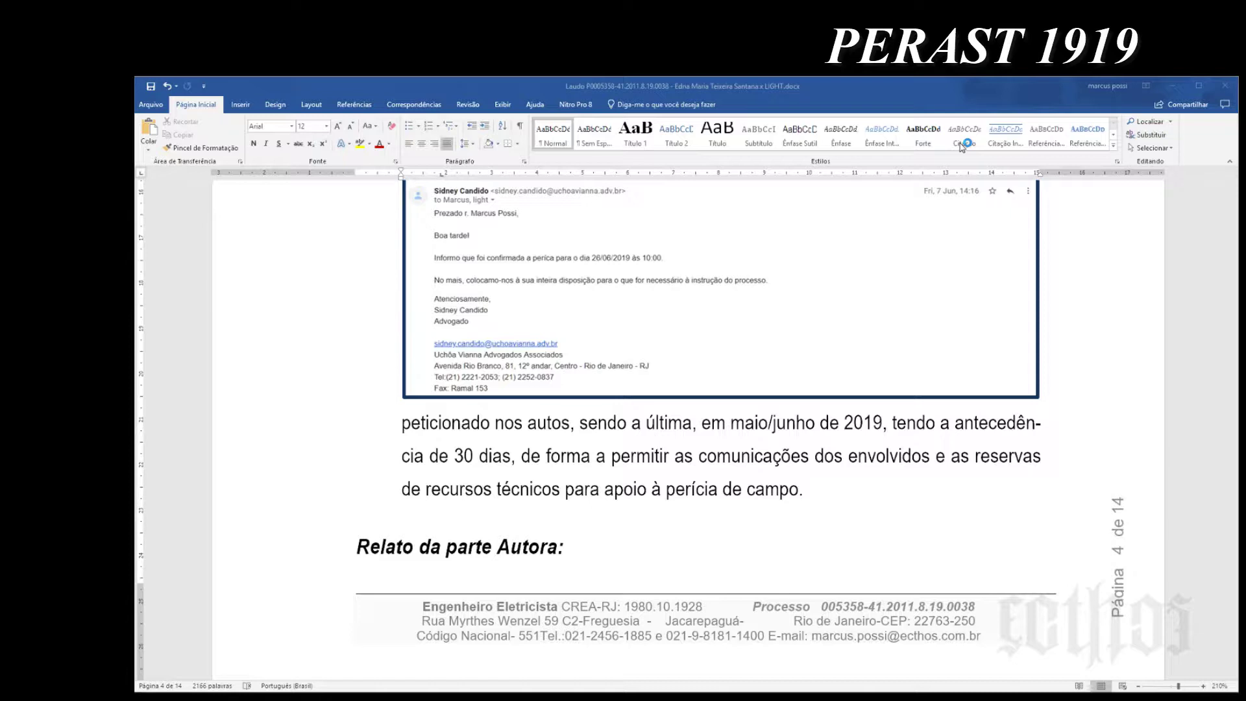
{"action": "scroll", "coordinate": [962, 147], "scroll_direction": "up", "scroll_amount": 5}
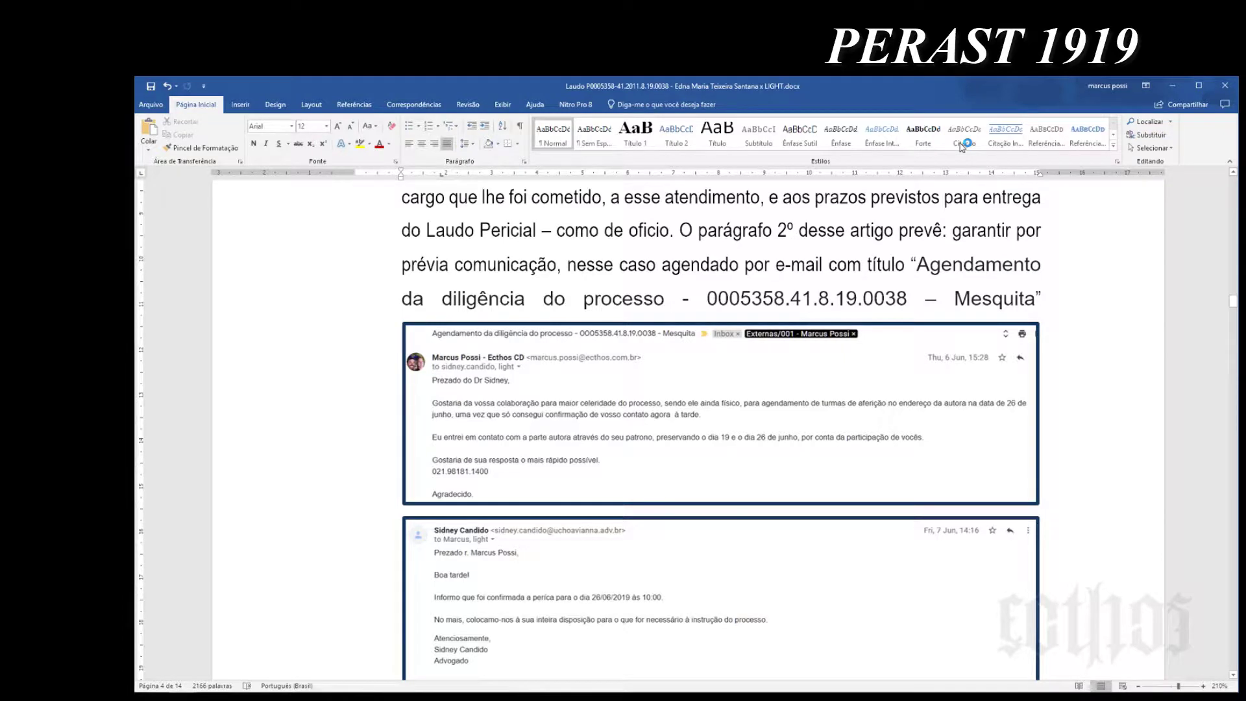
Step: Copy the formatting of the word 'Laudo' onto the email citation paragraph
{"action": "left_click_drag", "start_coordinate": [917, 265], "coordinate": [1036, 298]}
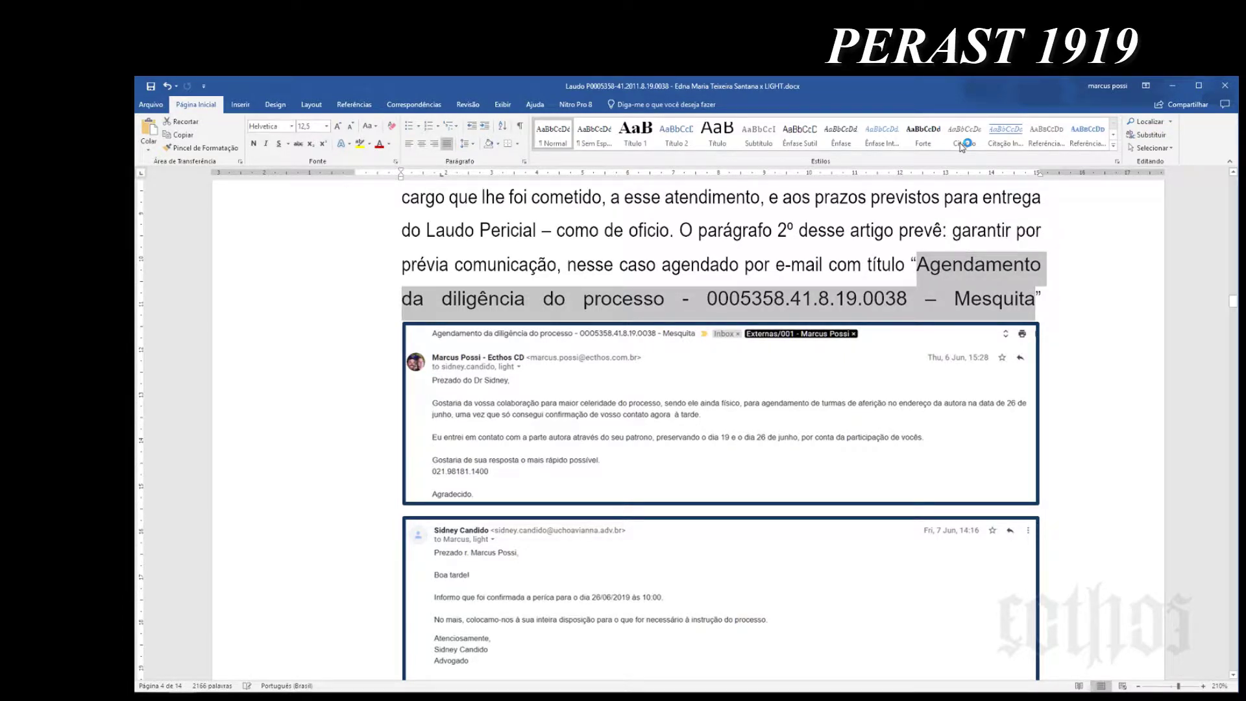
{"action": "double_click", "coordinate": [452, 231]}
{"action": "left_click", "coordinate": [202, 148]}
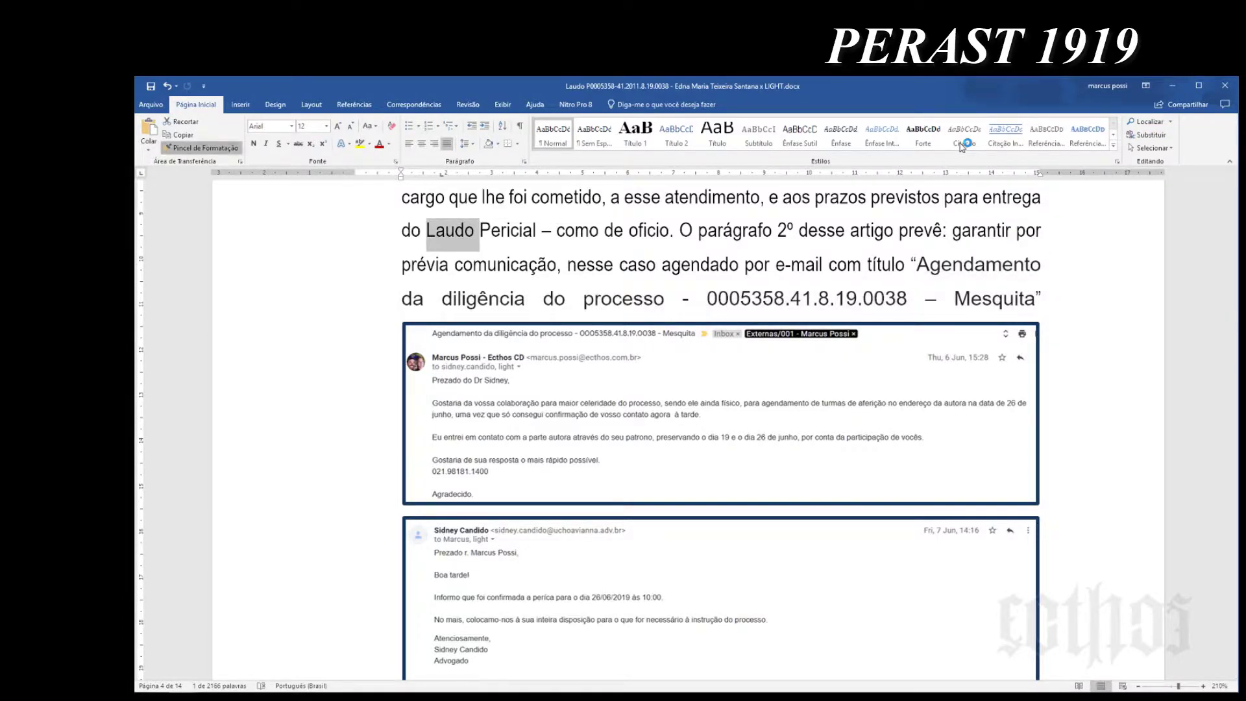
{"action": "left_click_drag", "start_coordinate": [403, 195], "coordinate": [396, 363]}
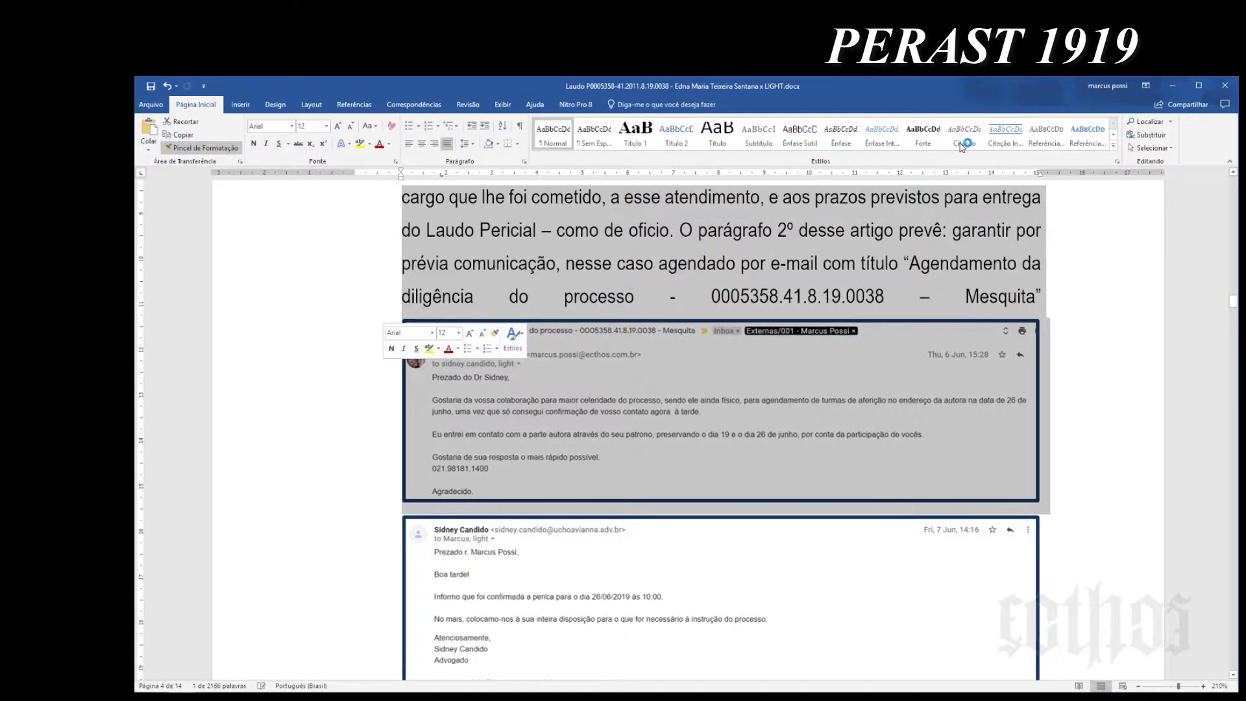
Step: End the citation with a period after 'Mesquita' and add a blank line below it
{"action": "key", "text": "Right"}
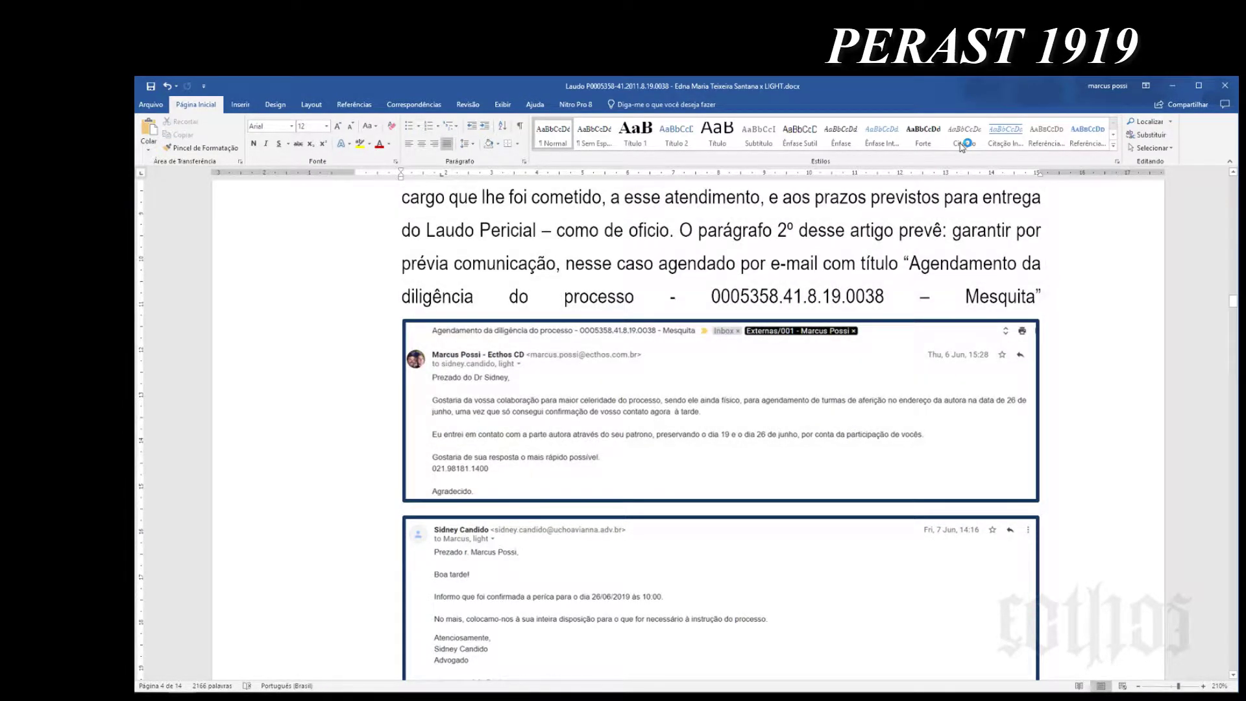
{"action": "type", "text": "."}
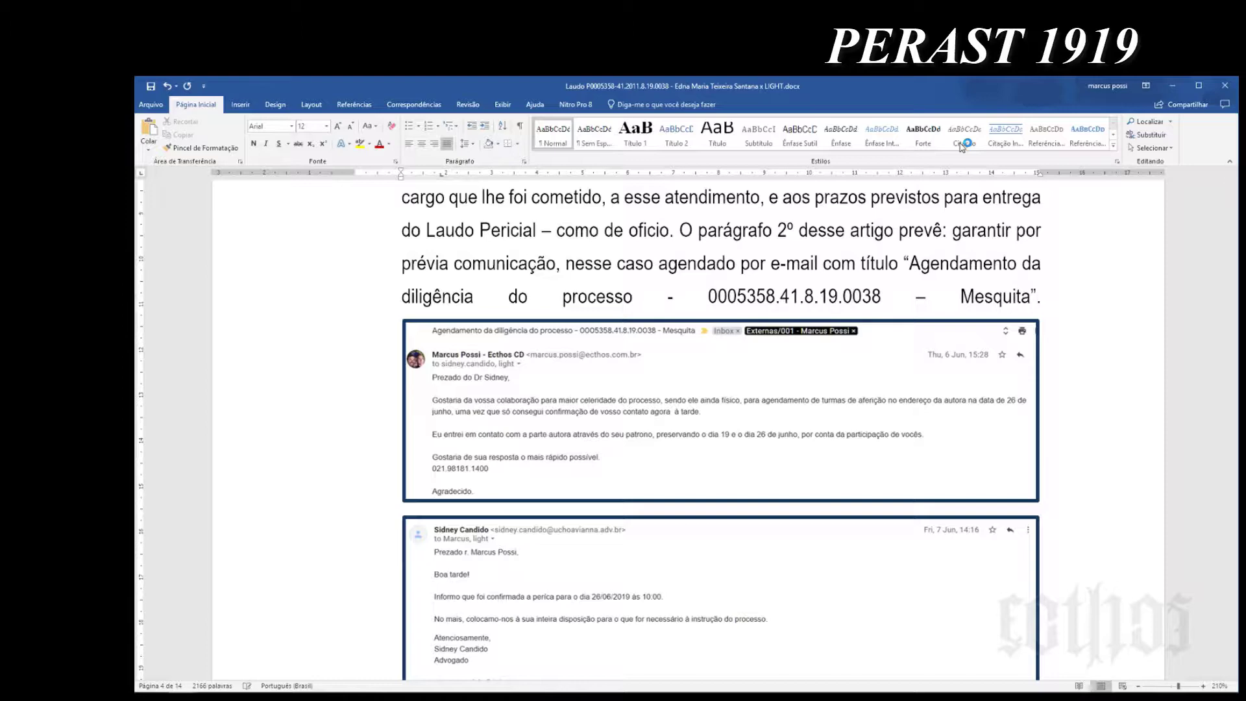
{"action": "key", "text": "Return"}
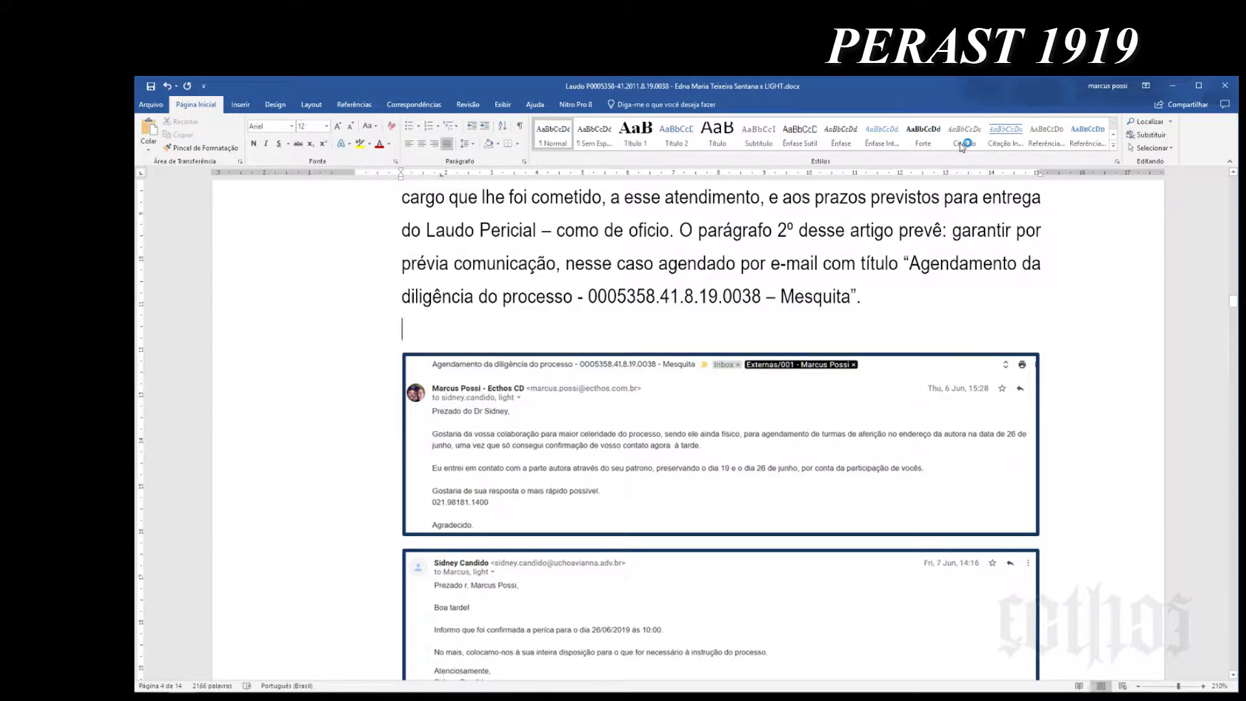
{"action": "scroll", "coordinate": [963, 147], "scroll_direction": "up", "scroll_amount": 5}
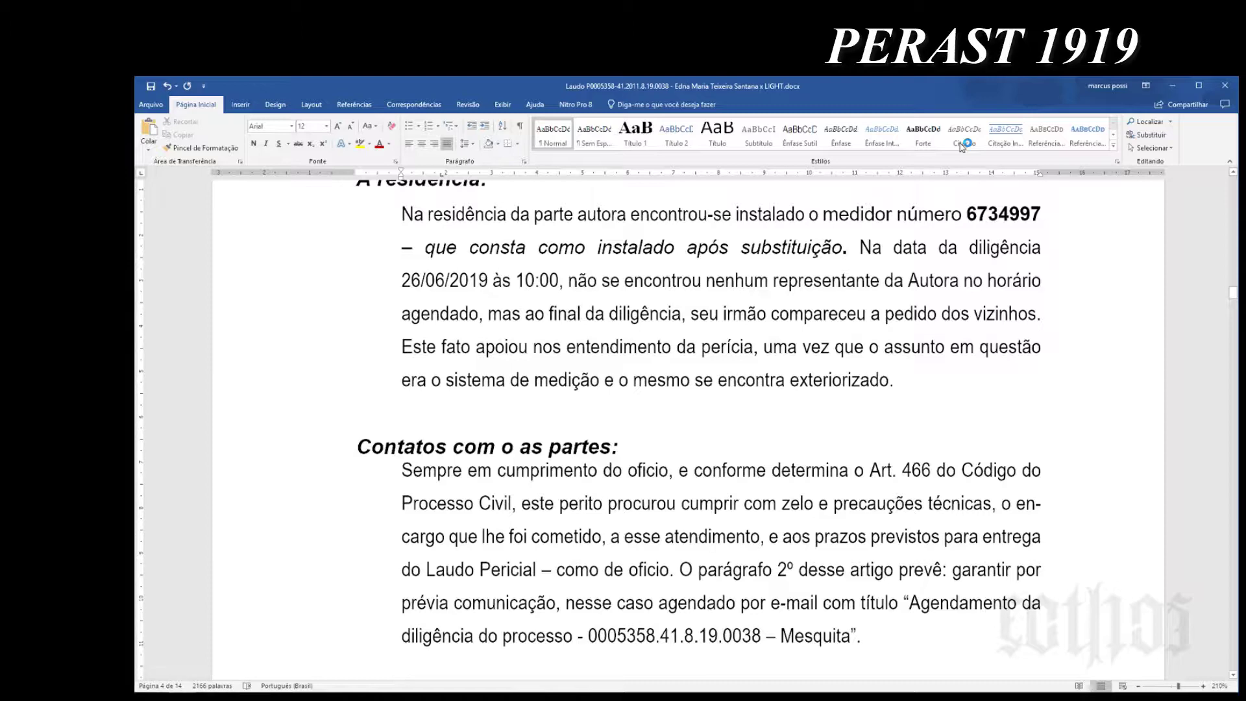
Step: Insert an empty line above 'Data da diligência e local:' in the timeline
{"action": "scroll", "coordinate": [963, 147], "scroll_direction": "up", "scroll_amount": 4}
{"action": "scroll", "coordinate": [962, 147], "scroll_direction": "up", "scroll_amount": 6}
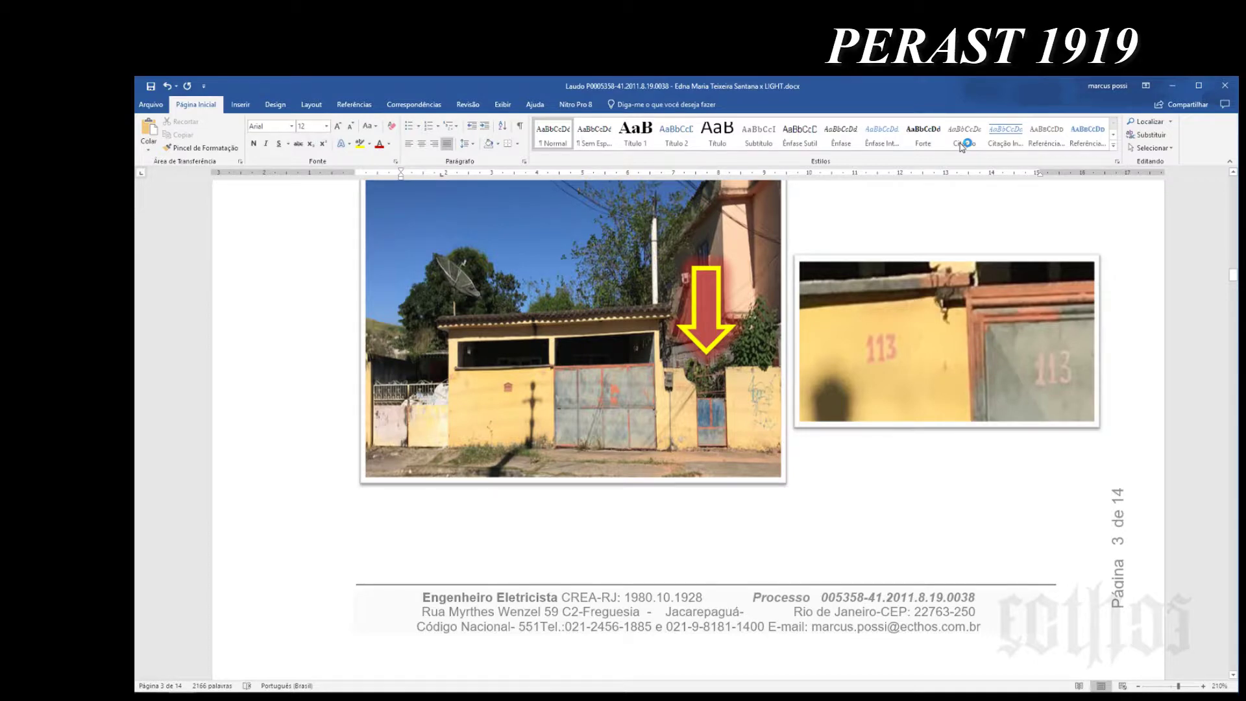
{"action": "scroll", "coordinate": [963, 147], "scroll_direction": "up", "scroll_amount": 9}
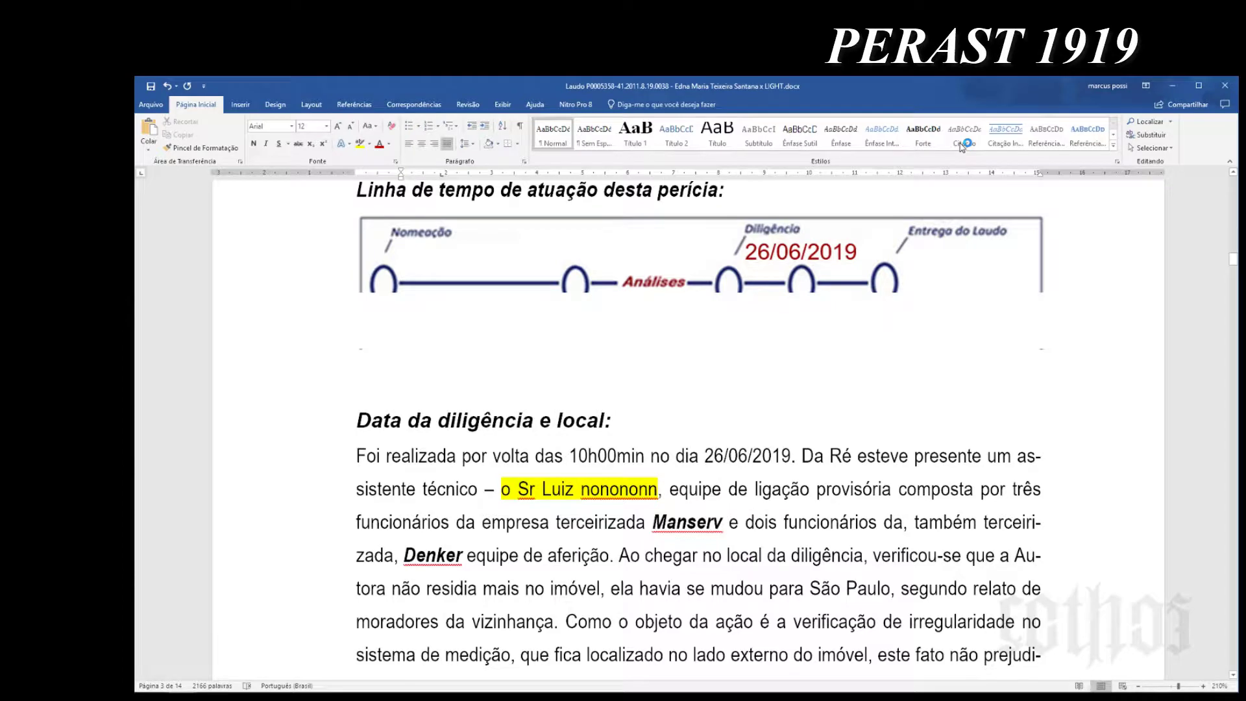
{"action": "scroll", "coordinate": [963, 147], "scroll_direction": "up", "scroll_amount": 5}
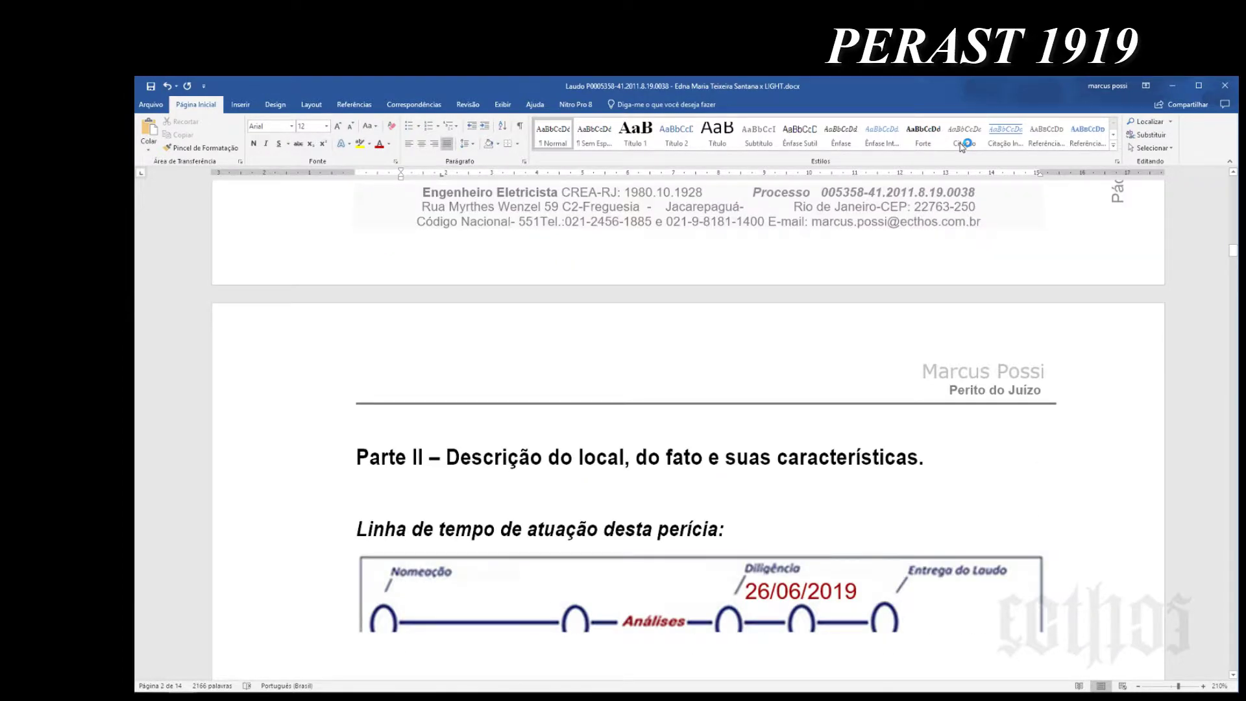
{"action": "scroll", "coordinate": [962, 147], "scroll_direction": "up", "scroll_amount": 6}
{"action": "scroll", "coordinate": [962, 146], "scroll_direction": "up", "scroll_amount": 2}
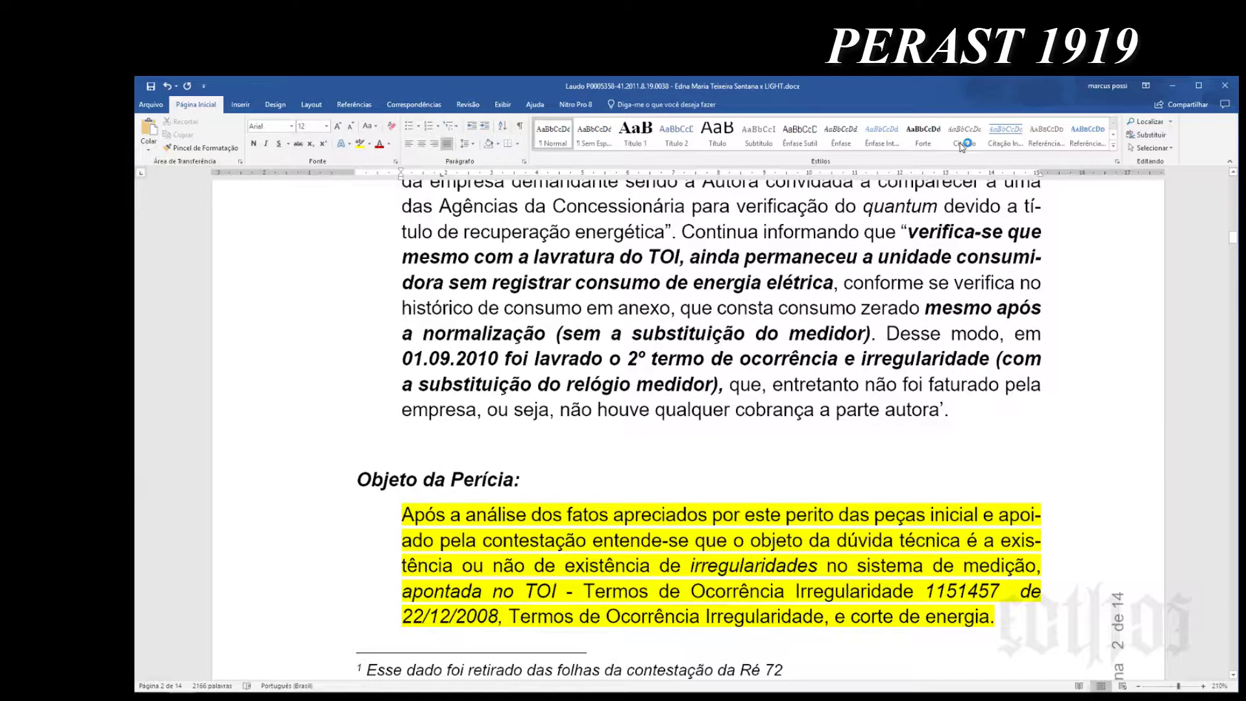
{"action": "scroll", "coordinate": [962, 147], "scroll_direction": "down", "scroll_amount": 12}
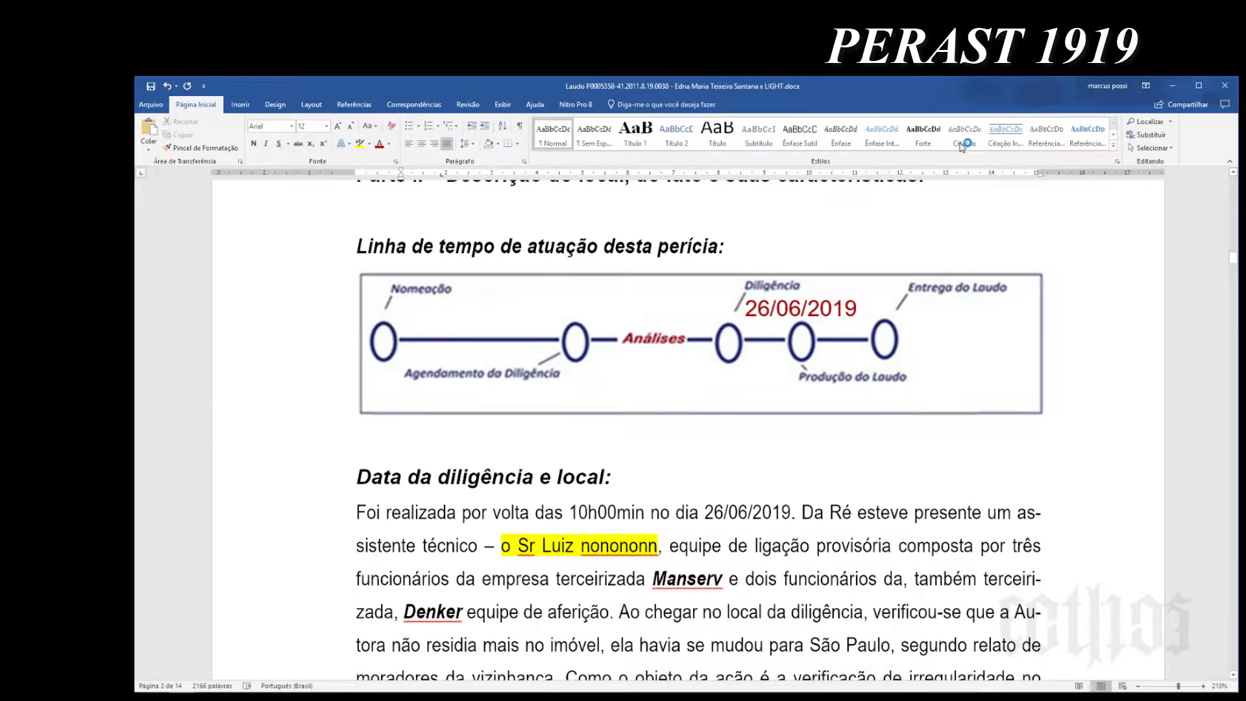
{"action": "key", "text": "Return"}
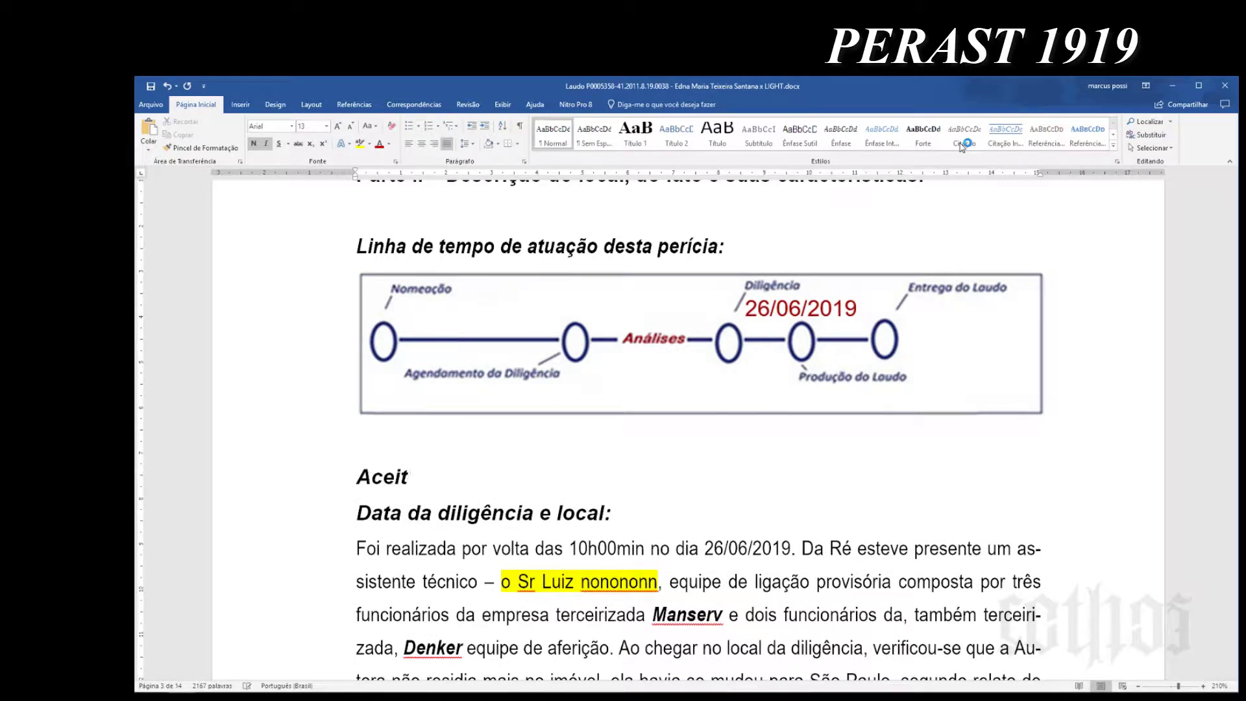
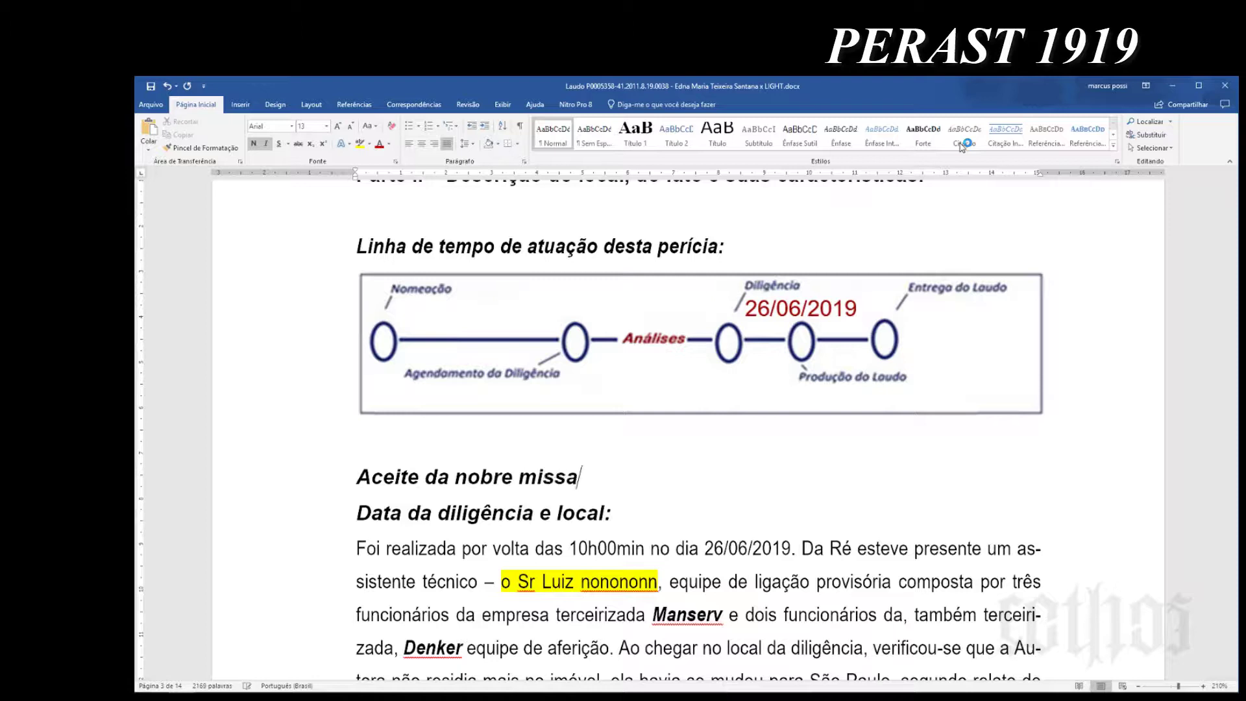
Step: Type the heading 'Aceite da nobre missão:', then select and cut it out again
{"action": "key", "text": "BackSpace"}
{"action": "key", "text": "Return"}
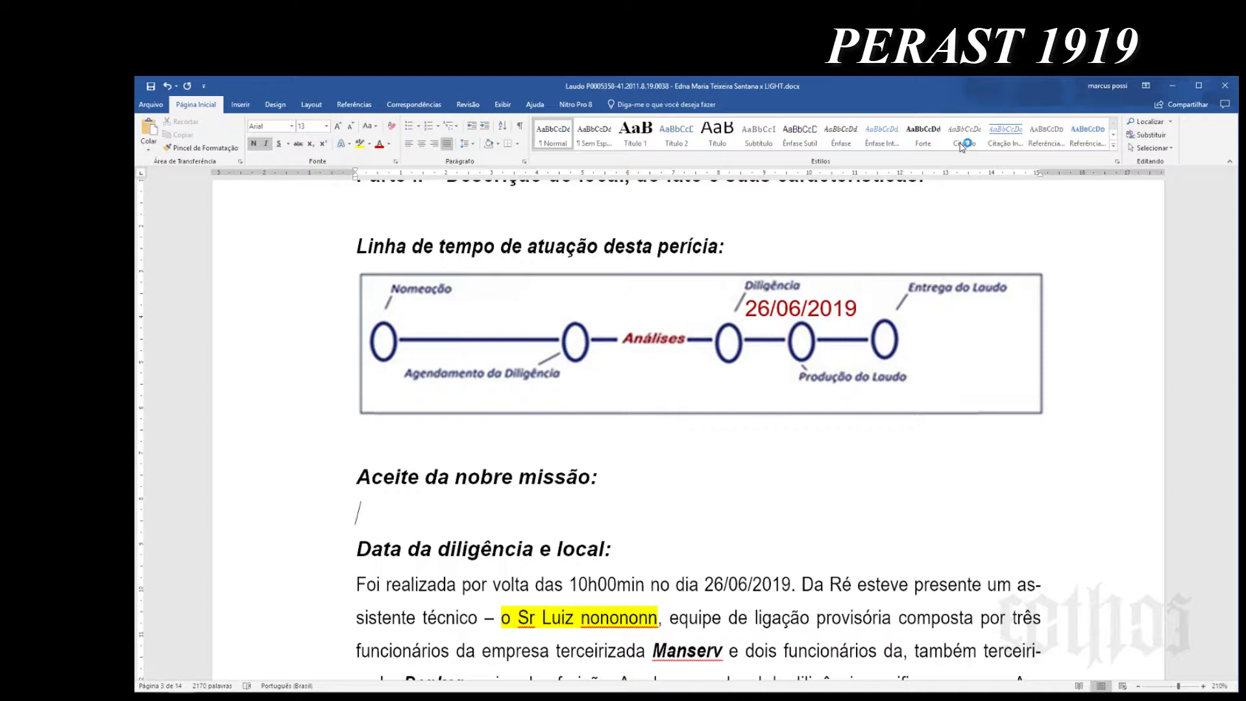
{"action": "key", "text": "shift+Up"}
{"action": "key", "text": "shift+Up"}
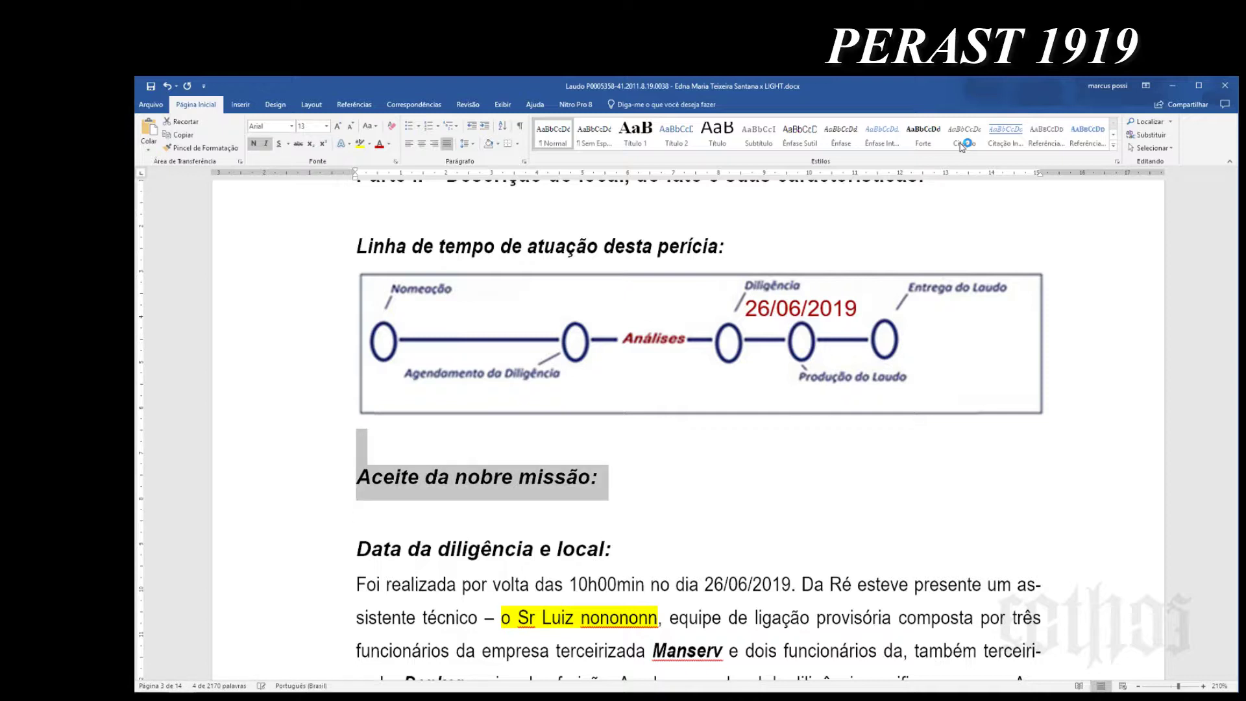
{"action": "key", "text": "Delete"}
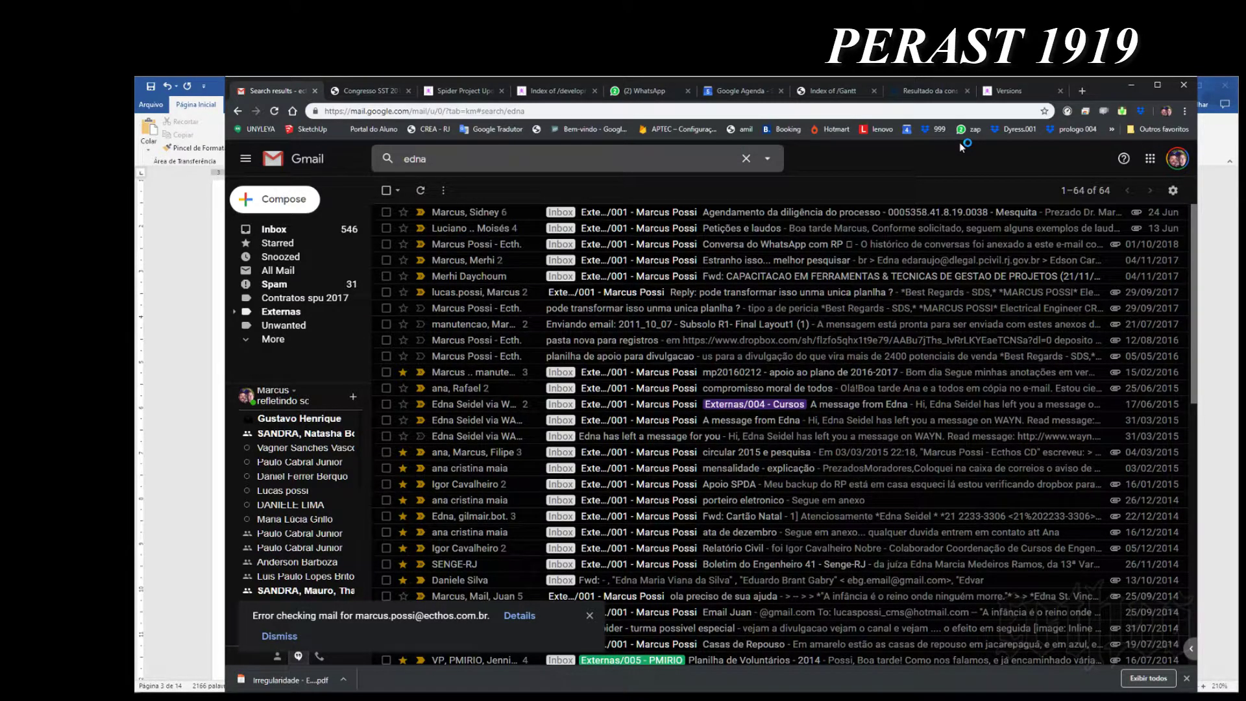
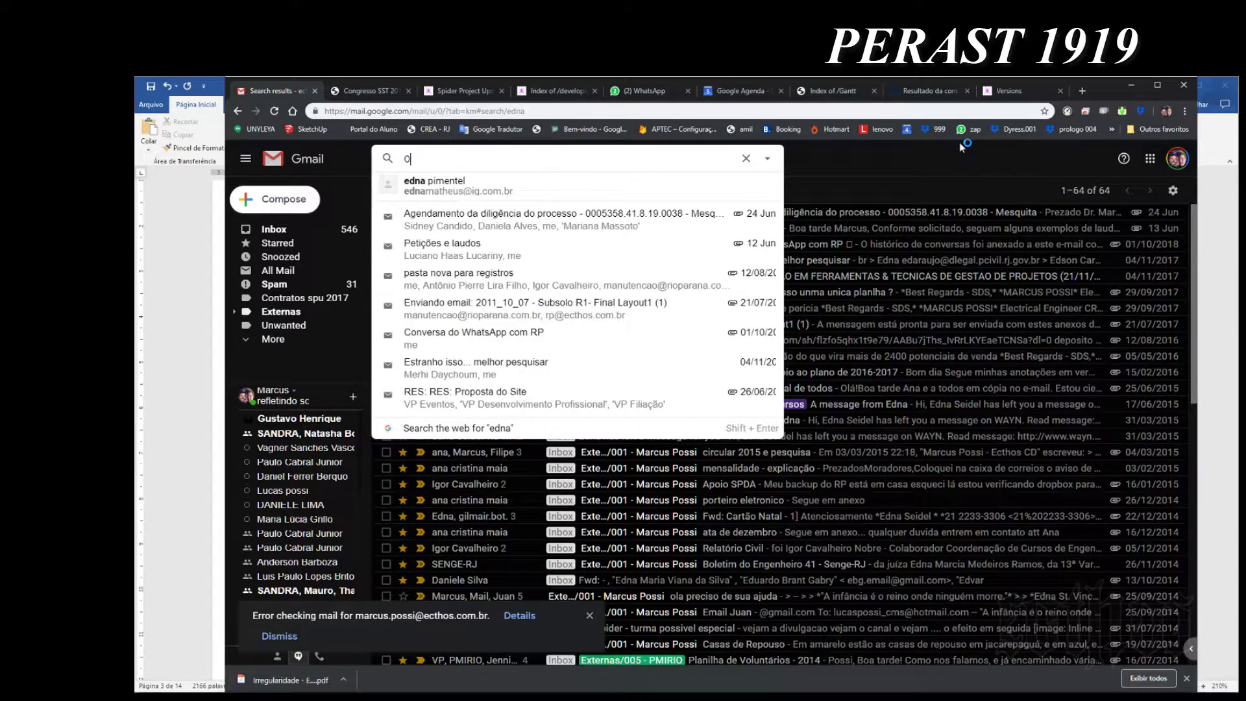
{"action": "key", "text": "Return"}
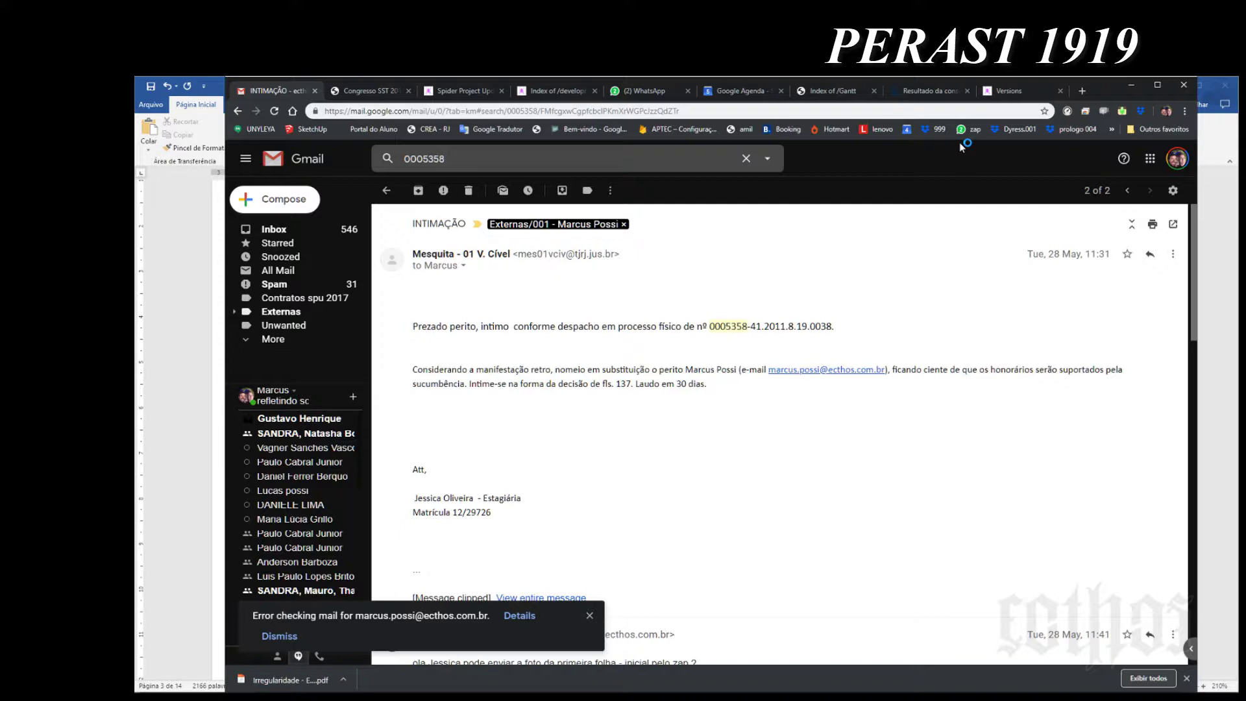
{"action": "left_click_drag", "start_coordinate": [1028, 254], "coordinate": [1111, 253]}
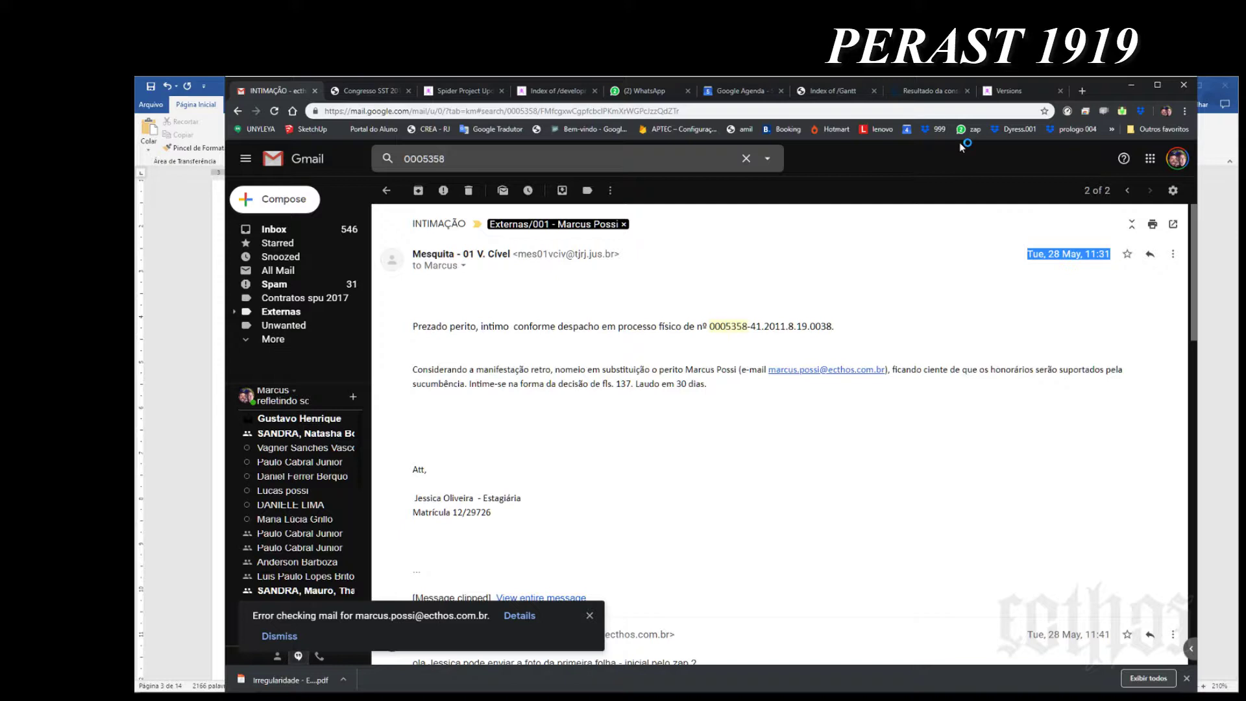
{"action": "scroll", "coordinate": [779, 421], "scroll_direction": "down", "scroll_amount": 5}
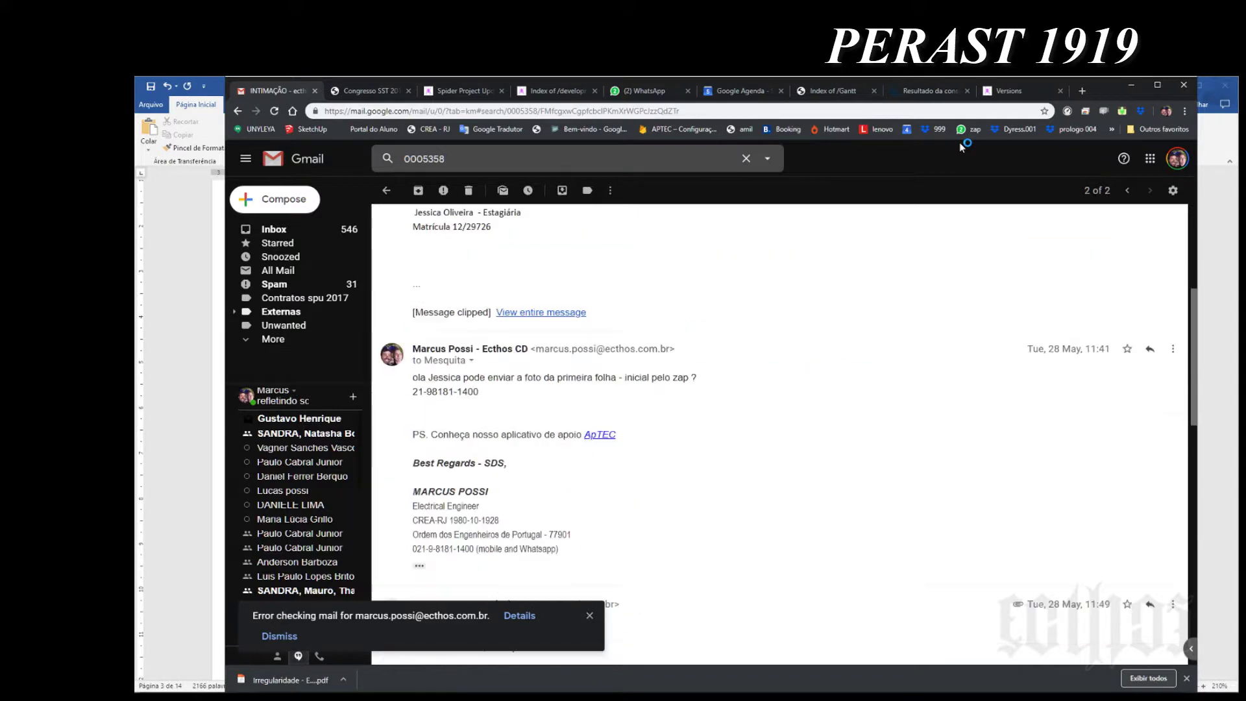
{"action": "left_click_drag", "start_coordinate": [413, 377], "coordinate": [480, 391]}
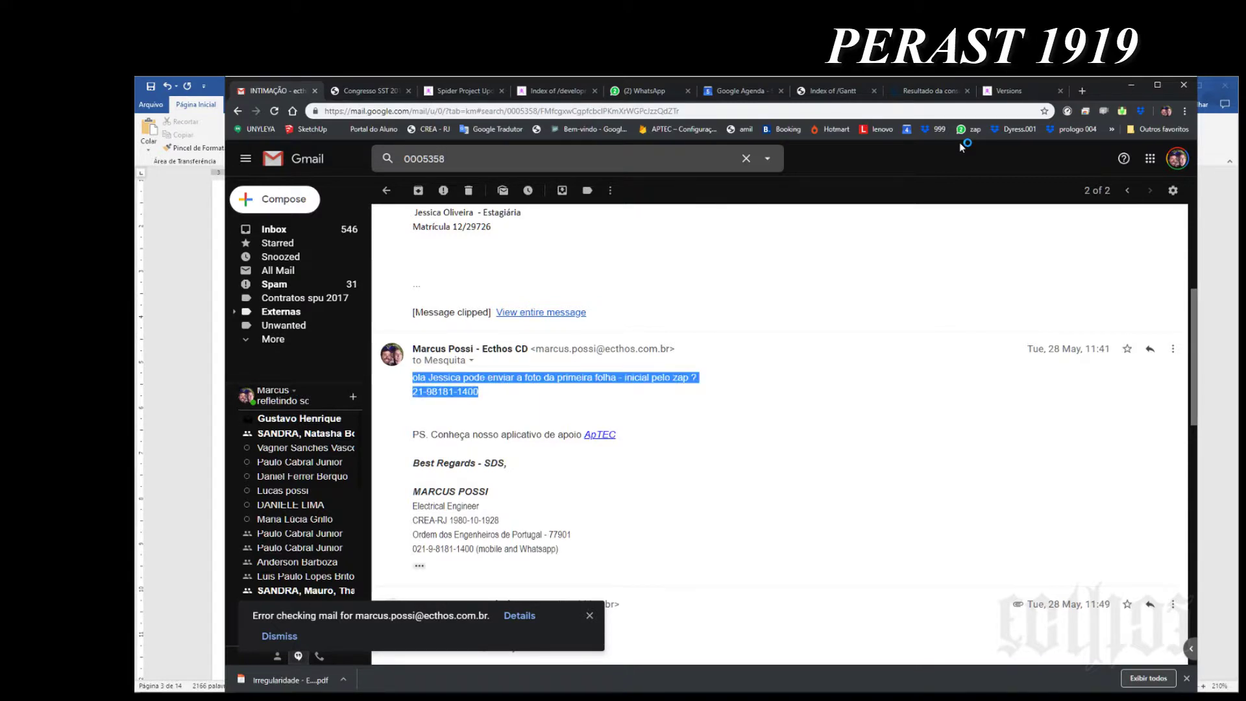
{"action": "scroll", "coordinate": [962, 147], "scroll_direction": "down", "scroll_amount": 4}
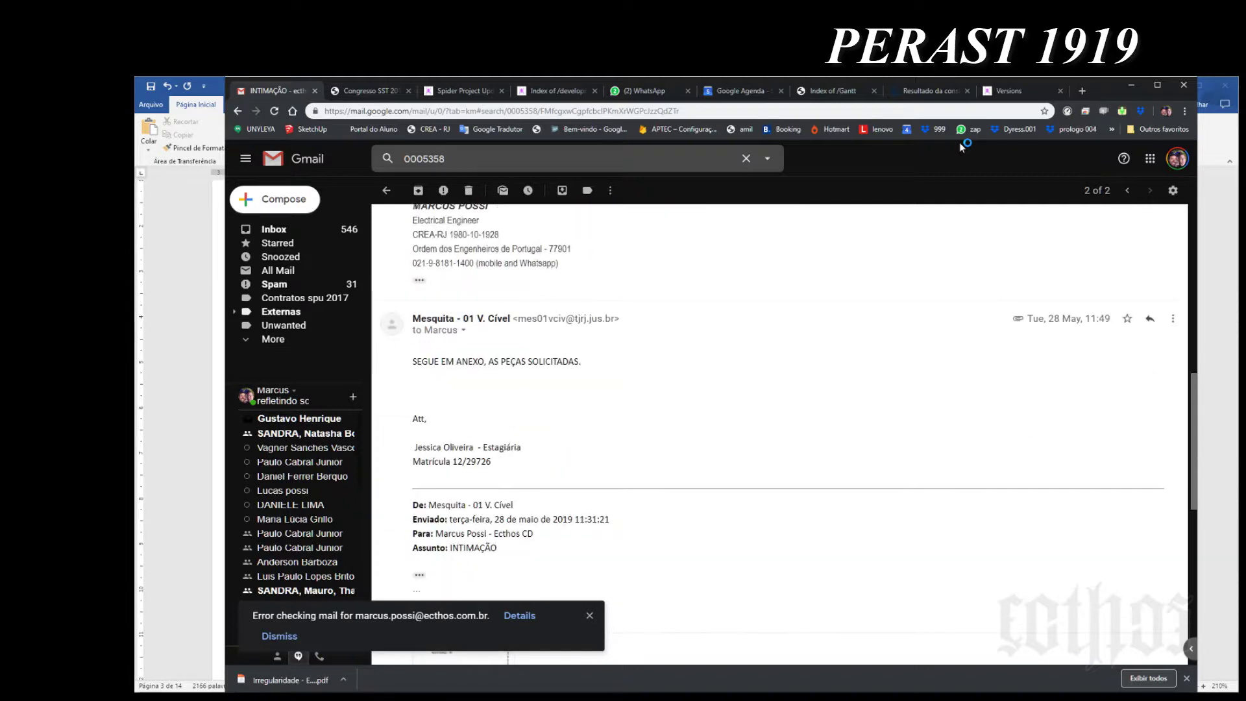
{"action": "left_click_drag", "start_coordinate": [417, 361], "coordinate": [427, 419]}
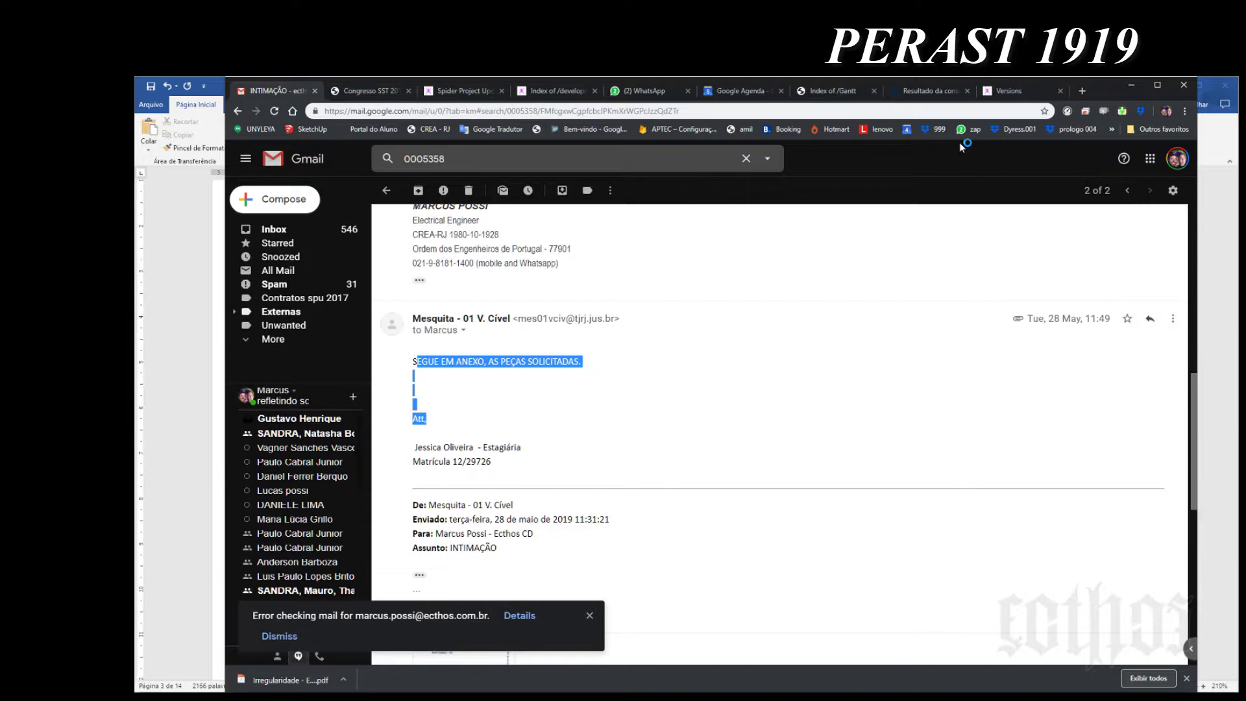
{"action": "scroll", "coordinate": [963, 147], "scroll_direction": "down", "scroll_amount": 3}
{"action": "scroll", "coordinate": [962, 147], "scroll_direction": "down", "scroll_amount": 4}
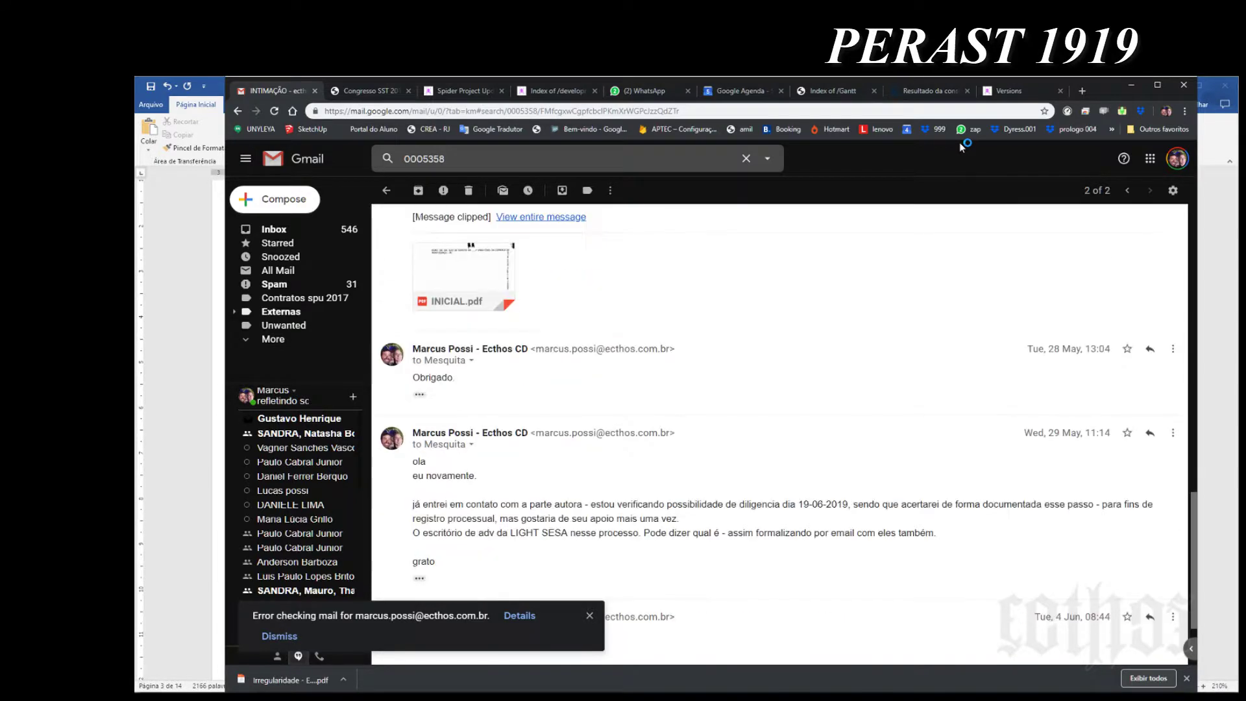
{"action": "left_click_drag", "start_coordinate": [413, 377], "coordinate": [457, 377]}
{"action": "scroll", "coordinate": [963, 146], "scroll_direction": "down", "scroll_amount": 2}
{"action": "left_click_drag", "start_coordinate": [413, 341], "coordinate": [588, 398]}
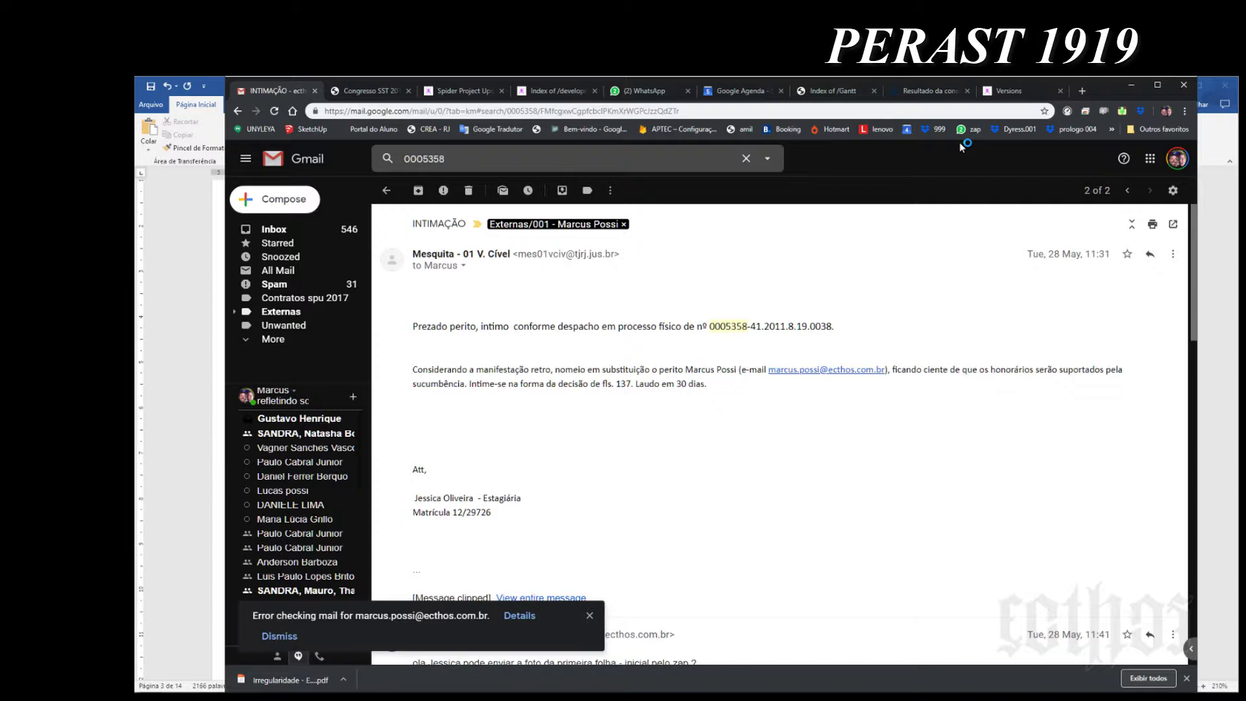
Step: Select the court notification text, then switch back to the Word report
{"action": "left_click_drag", "start_coordinate": [708, 384], "coordinate": [412, 265]}
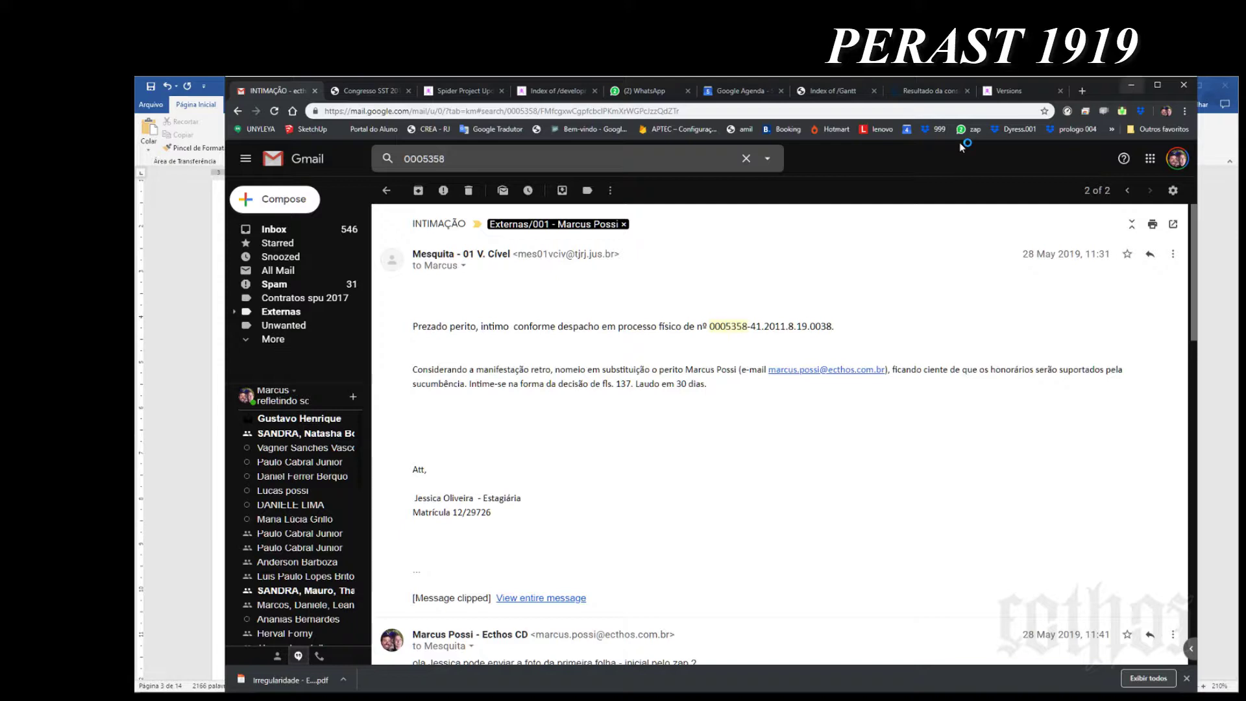
{"action": "key", "text": "alt+Tab"}
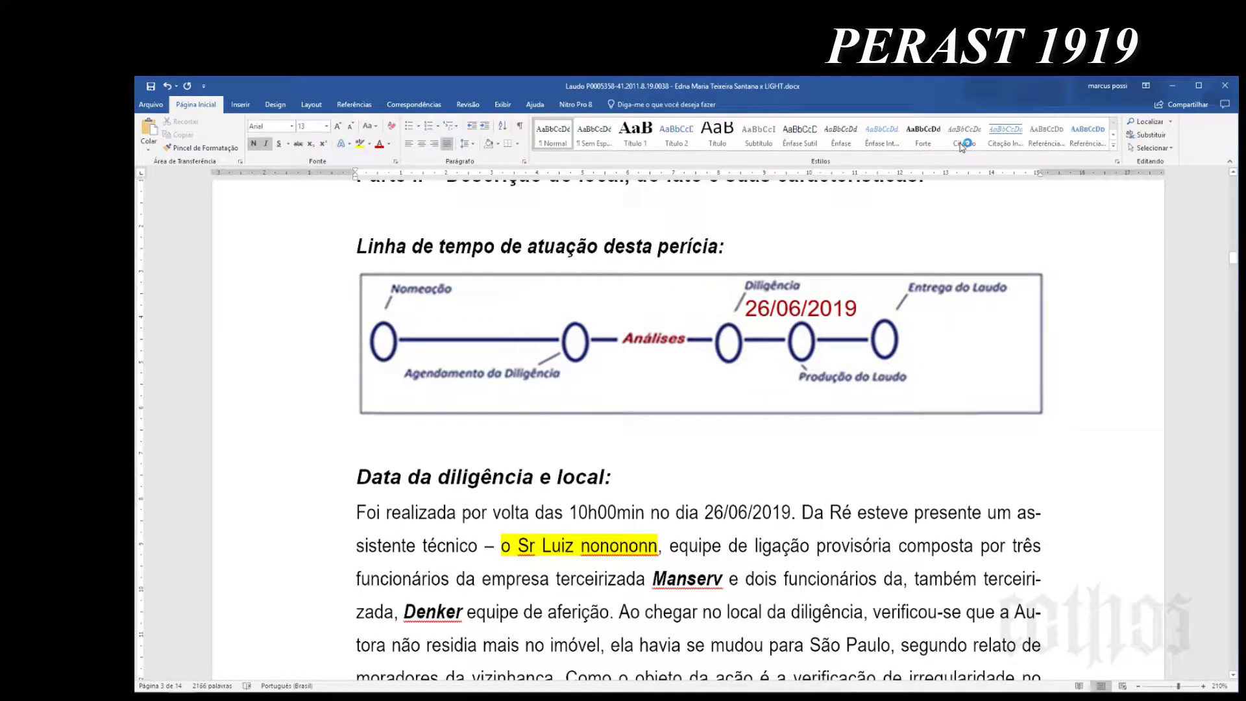
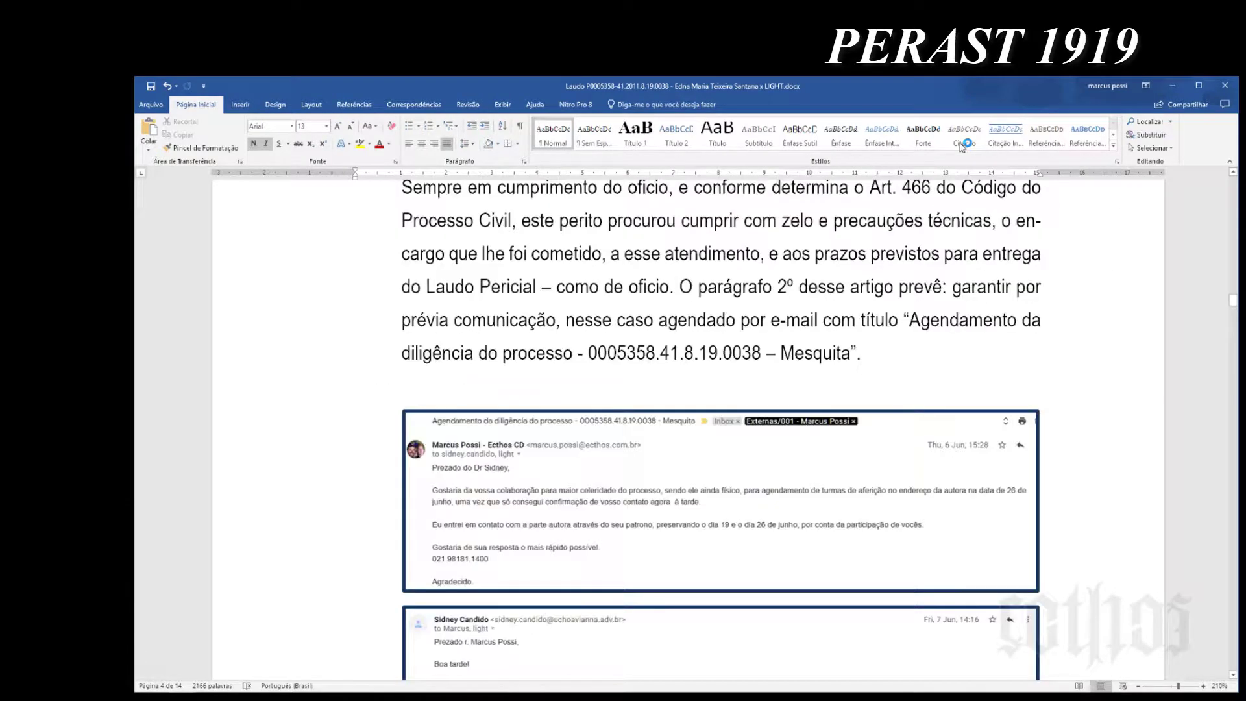
Step: Below the e-mail screenshots, delete the outdated clause 'peticionado … de 2019,' and its comma
{"action": "key", "text": "Down"}
{"action": "key", "text": "shift+Down"}
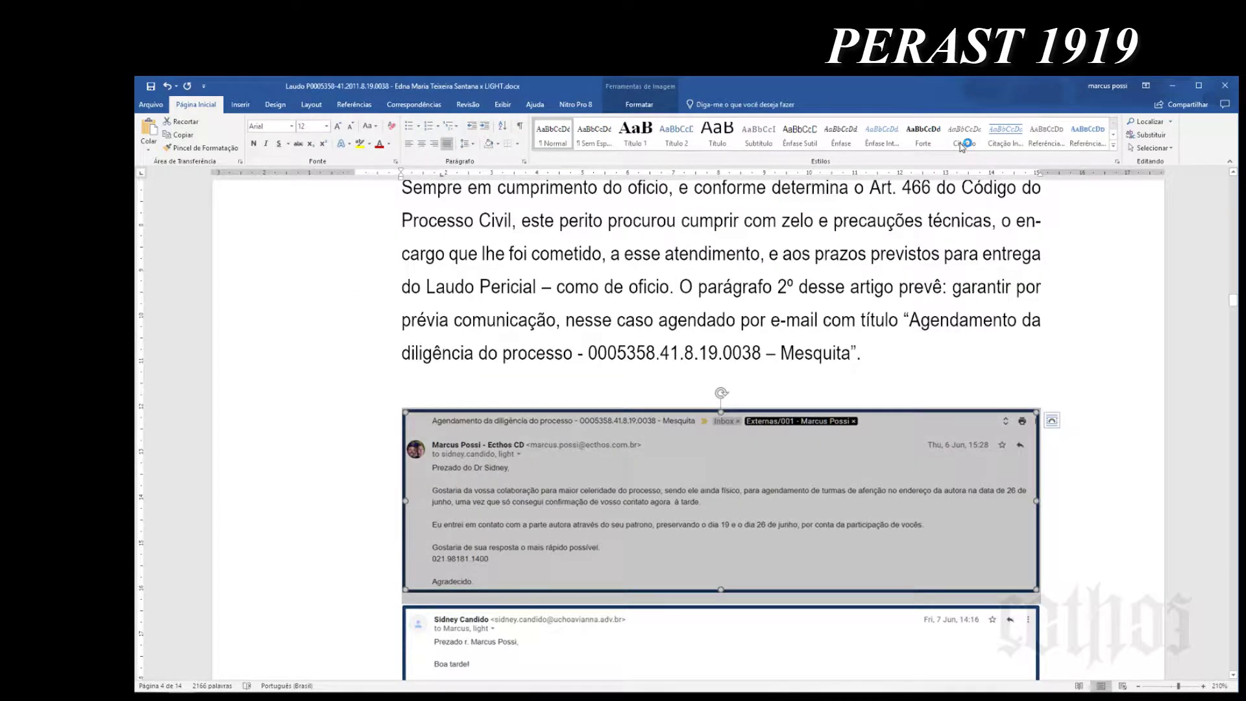
{"action": "key", "text": "Left"}
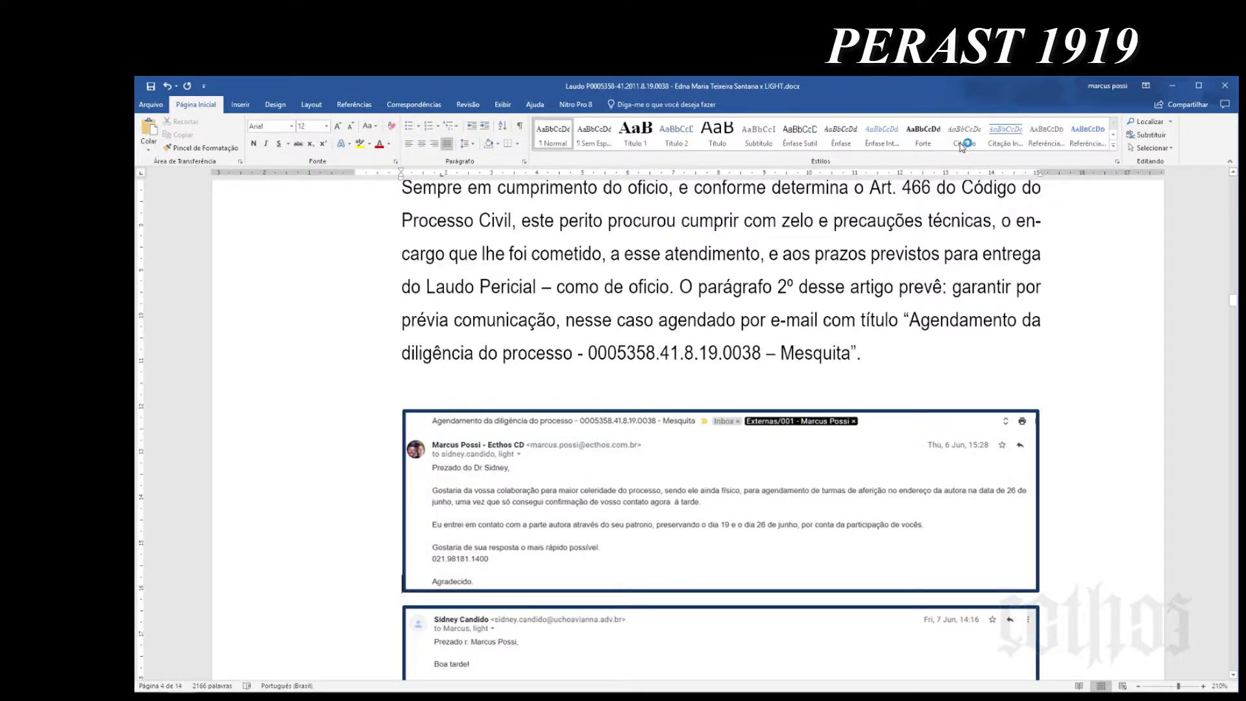
{"action": "key", "text": "shift+Right"}
{"action": "key", "text": "Up"}
{"action": "key", "text": "Down"}
{"action": "key", "text": "shift+Right"}
{"action": "key", "text": "Down"}
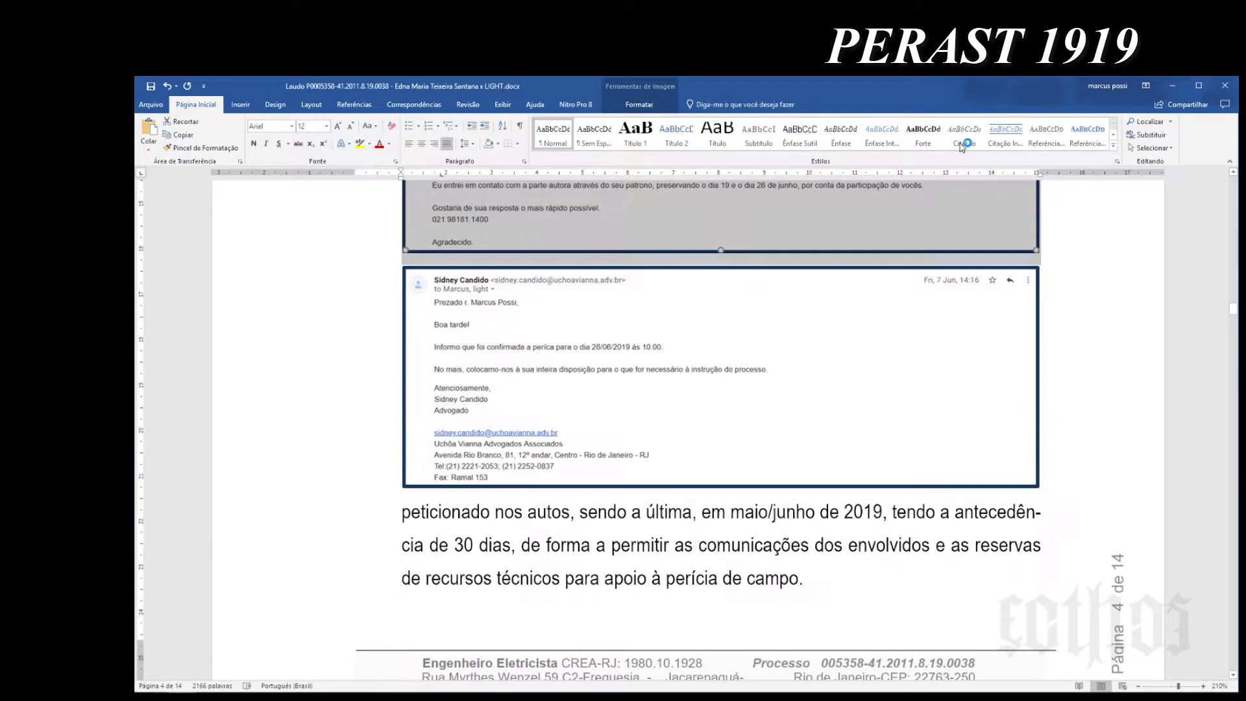
{"action": "key", "text": "shift+Left"}
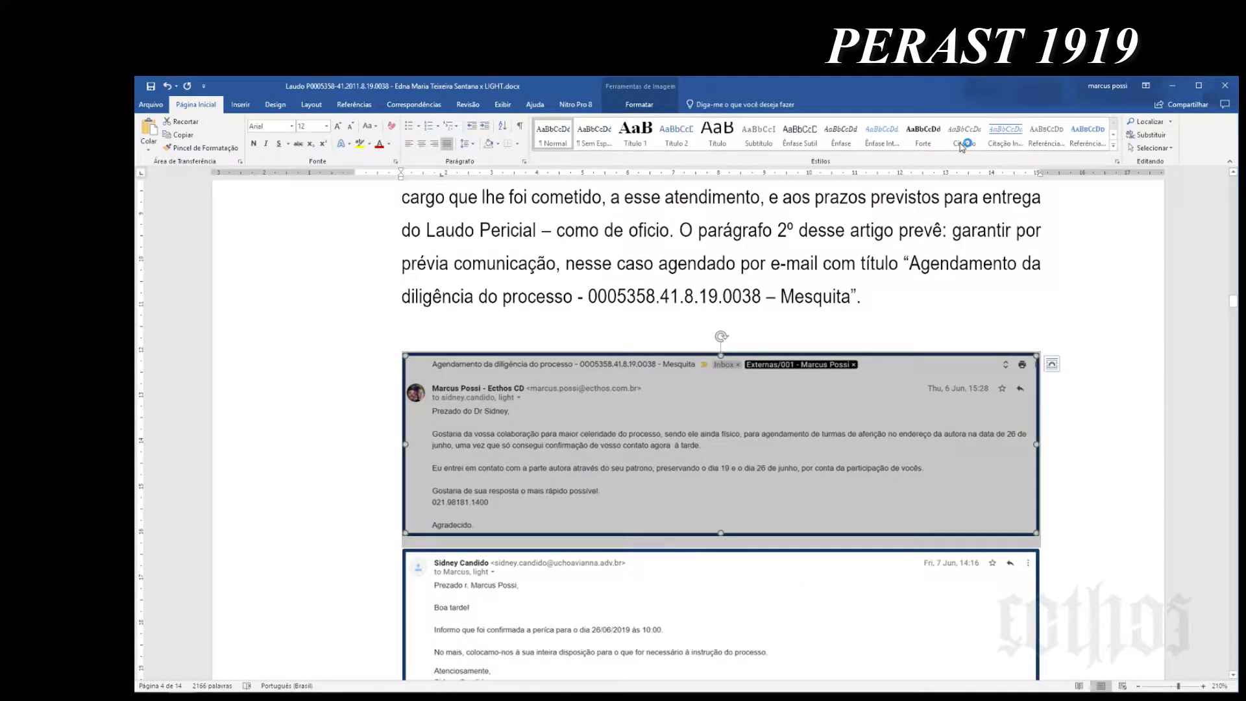
{"action": "key", "text": "Down"}
{"action": "key", "text": "shift+Left"}
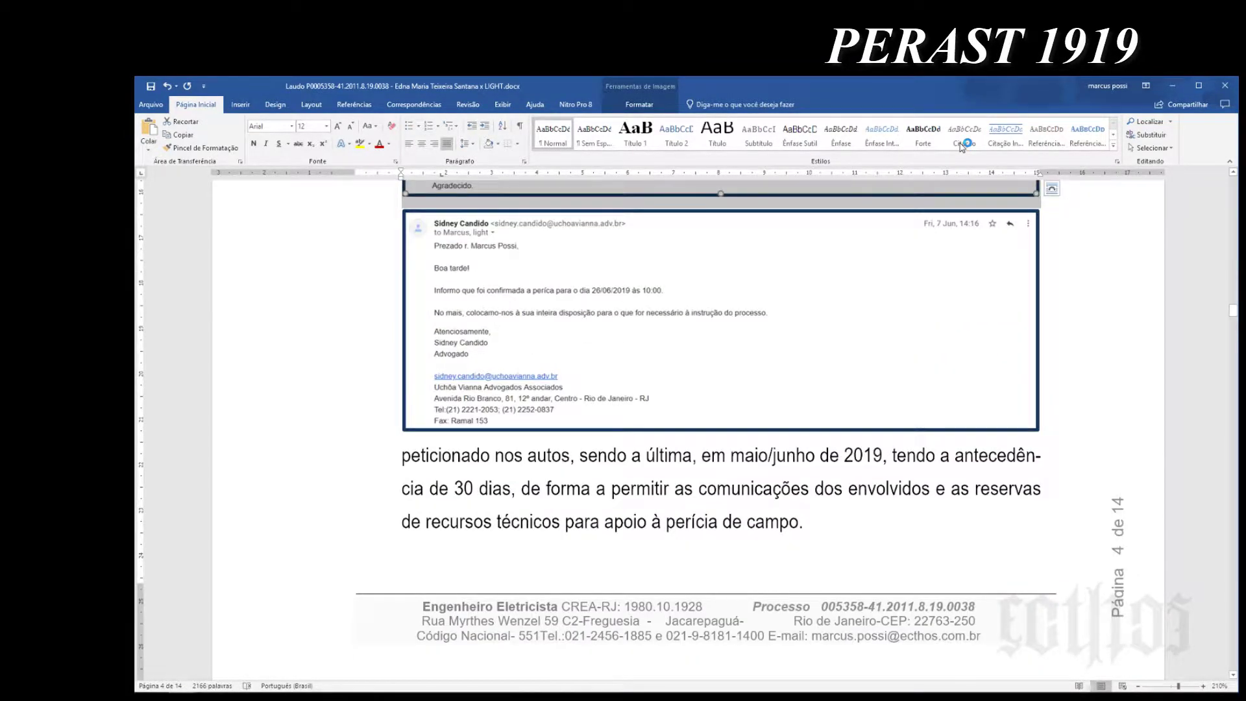
{"action": "key", "text": "Down"}
{"action": "key", "text": "ctrl+shift+Right"}
{"action": "key", "text": "ctrl+shift+Right"}
{"action": "key", "text": "ctrl+shift+Right"}
{"action": "key", "text": "ctrl+shift+Right"}
{"action": "key", "text": "ctrl+shift+Right"}
{"action": "key", "text": "ctrl+shift+Right"}
{"action": "key", "text": "ctrl+shift+Right"}
{"action": "key", "text": "ctrl+shift+Right"}
{"action": "key", "text": "ctrl+shift+Right"}
{"action": "key", "text": "ctrl+shift+Right"}
{"action": "key", "text": "ctrl+shift+Right"}
{"action": "key", "text": "ctrl+shift+Right"}
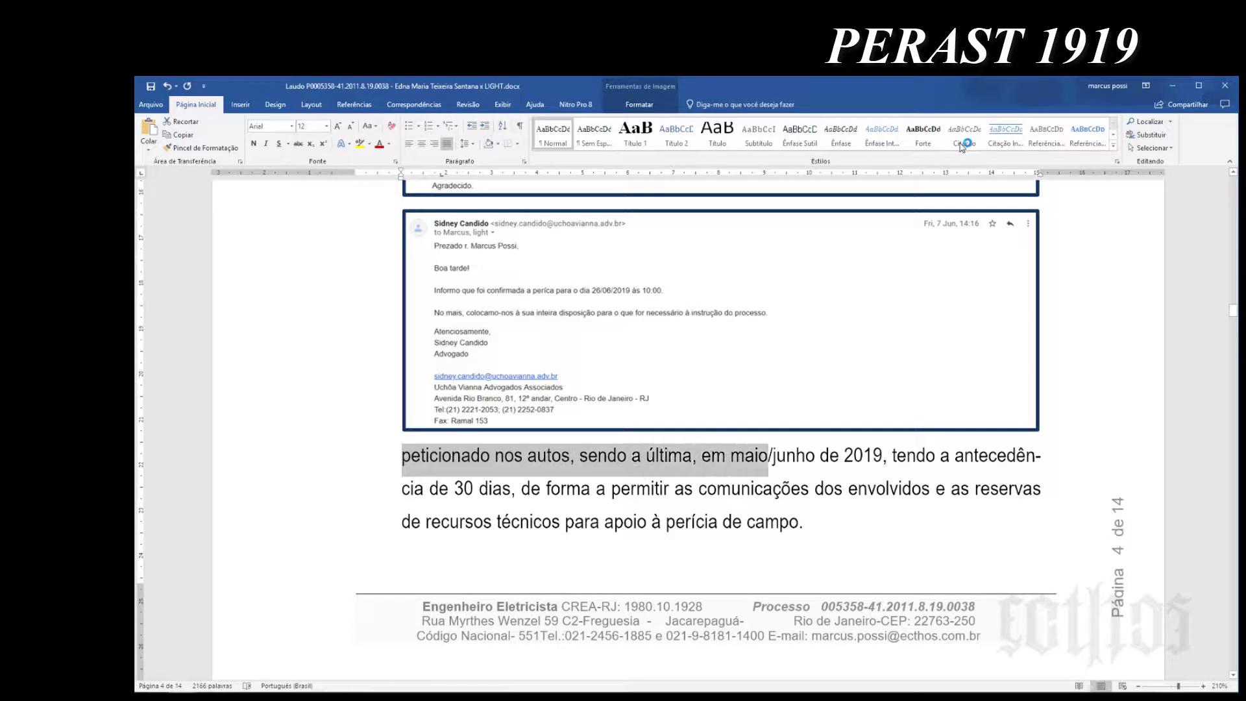
{"action": "key", "text": "ctrl+shift+Right"}
{"action": "key", "text": "ctrl+shift+Right"}
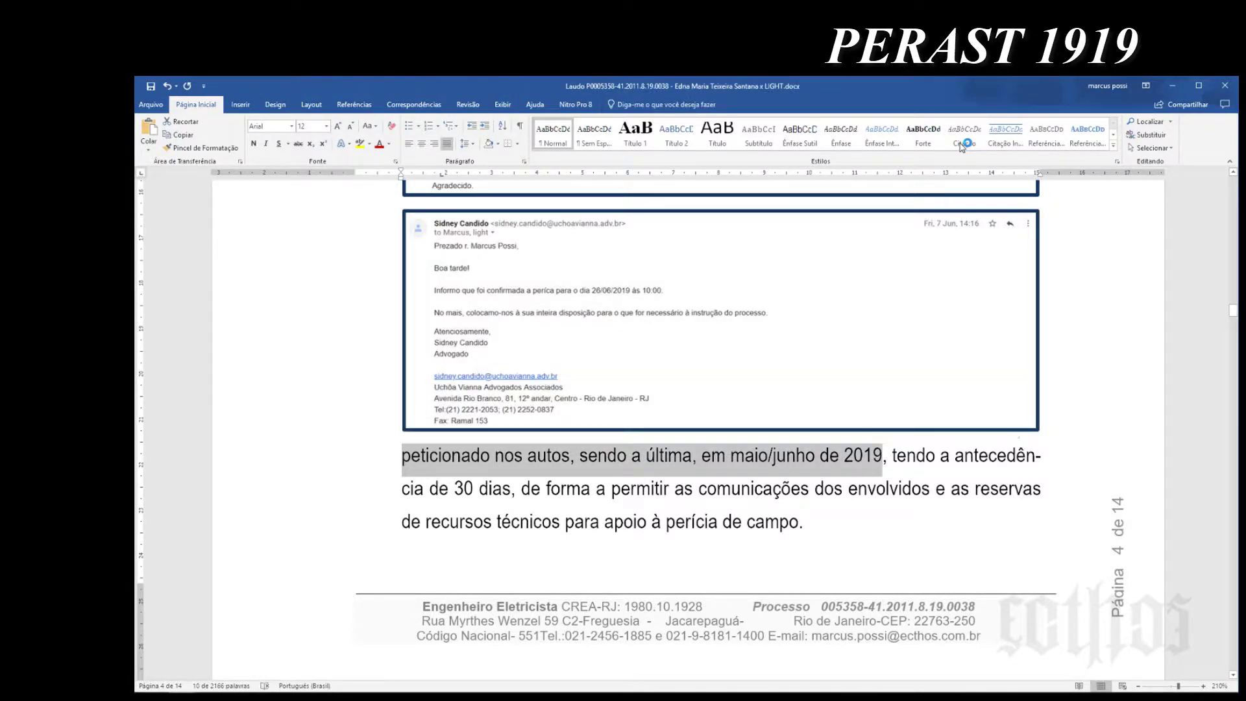
{"action": "key", "text": "Delete"}
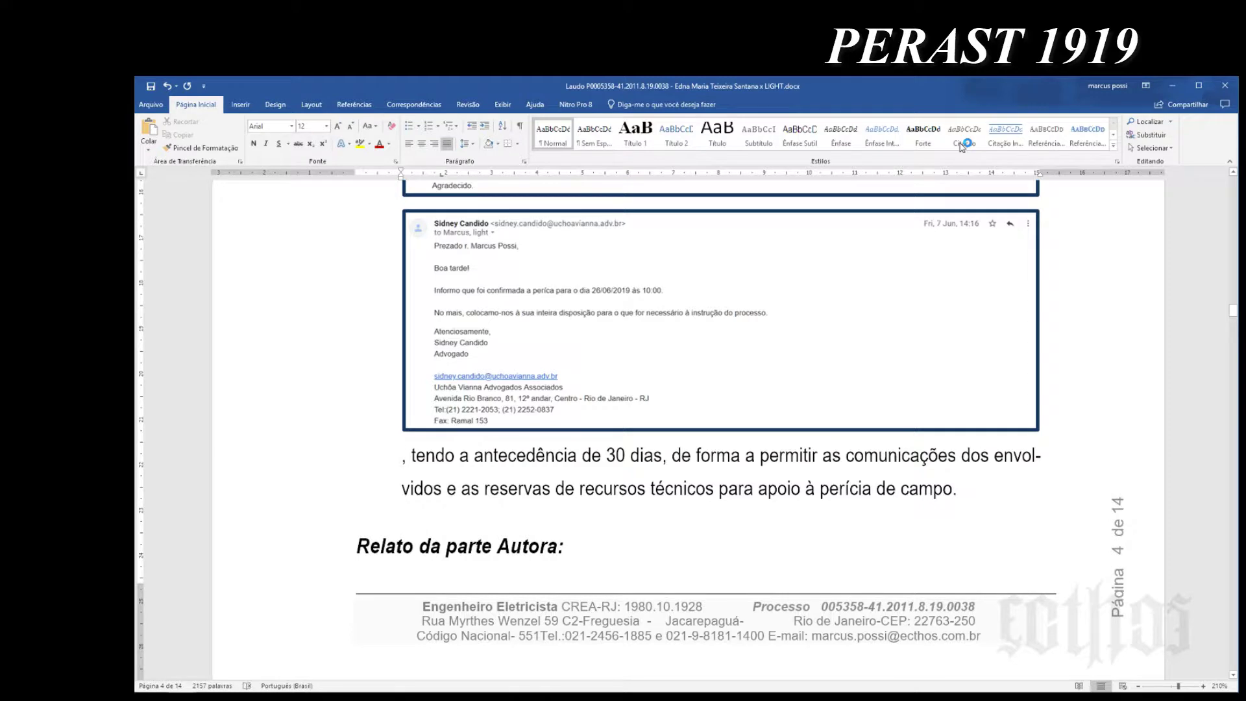
{"action": "key", "text": "Delete"}
{"action": "key", "text": "Delete"}
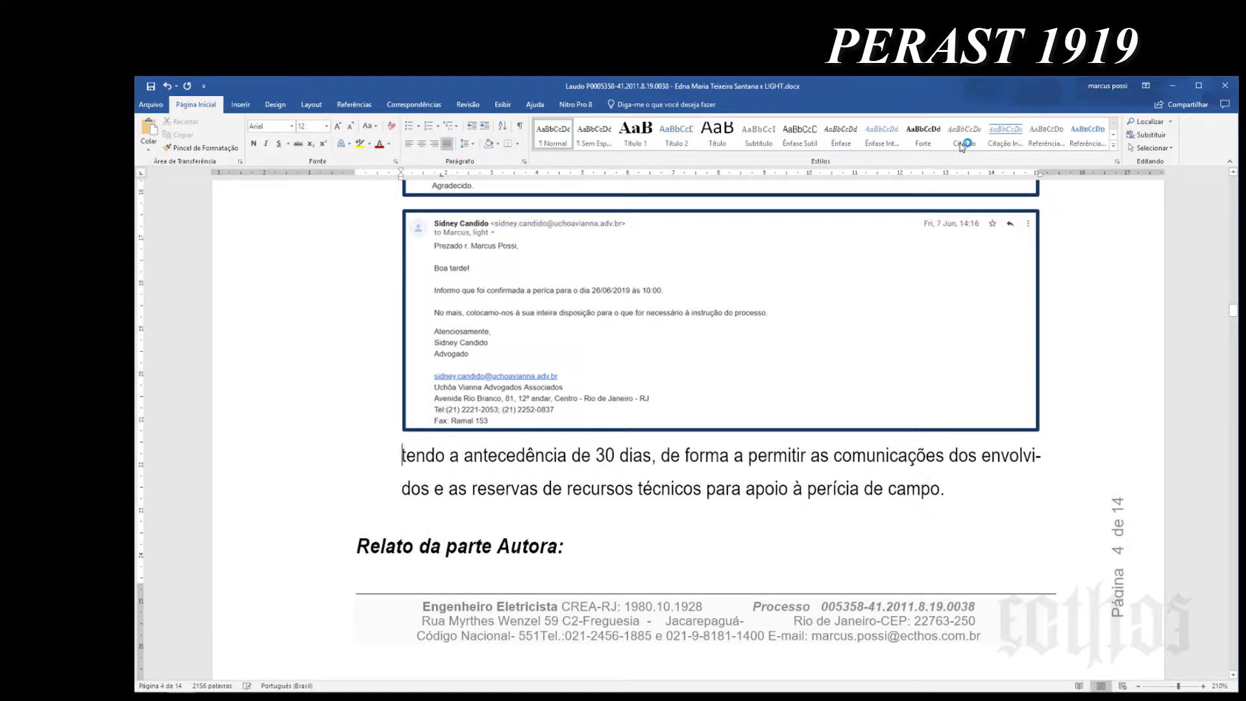
Step: Change '30 dias' to '20 dias' and start 'Relato da parte Autora:' on page 5 with a page break
{"action": "key", "text": "ctrl+Right"}
{"action": "key", "text": "ctrl+Right"}
{"action": "key", "text": "ctrl+Right"}
{"action": "key", "text": "ctrl+Right"}
{"action": "key", "text": "shift+Right"}
{"action": "key", "text": "Delete"}
{"action": "type", "text": "2"}
{"action": "key", "text": "ctrl+Down"}
{"action": "key", "text": "ctrl+Return"}
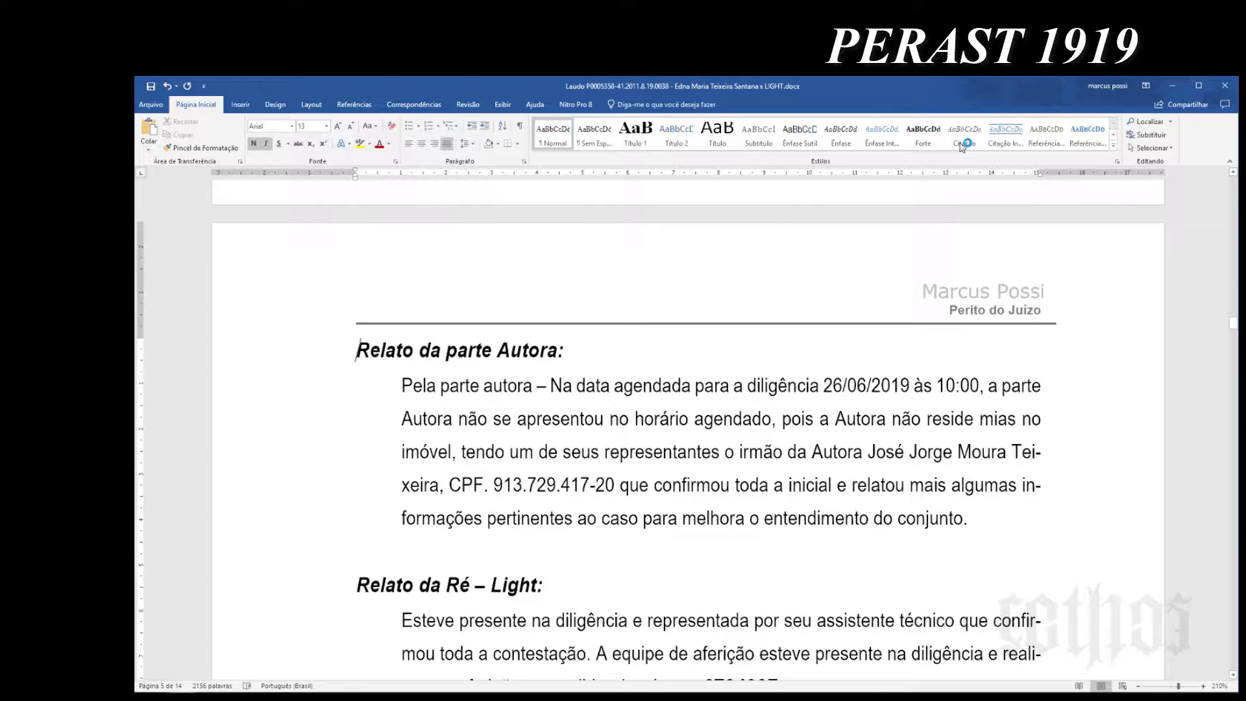
Step: Delete 'não se apresentou no horário agendado' and reword the opening as 'esta compareceu, através de seu irmão'
{"action": "left_click_drag", "start_coordinate": [458, 419], "coordinate": [771, 419]}
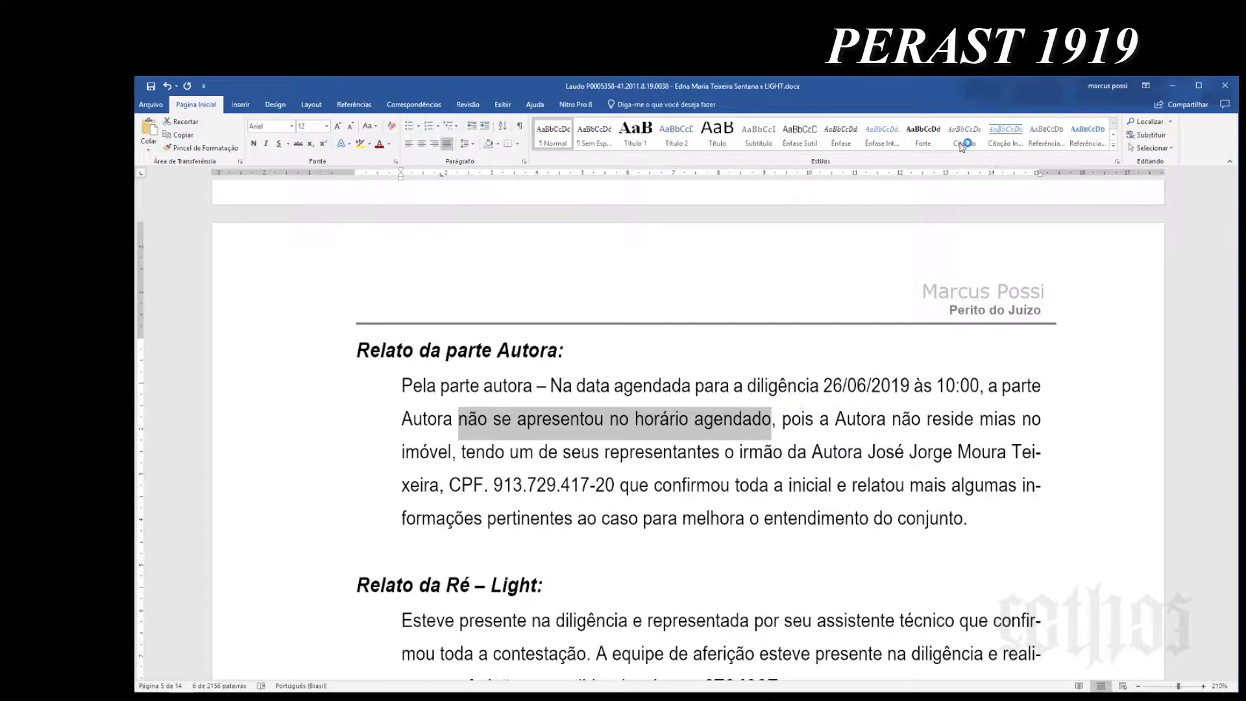
{"action": "key", "text": "Delete"}
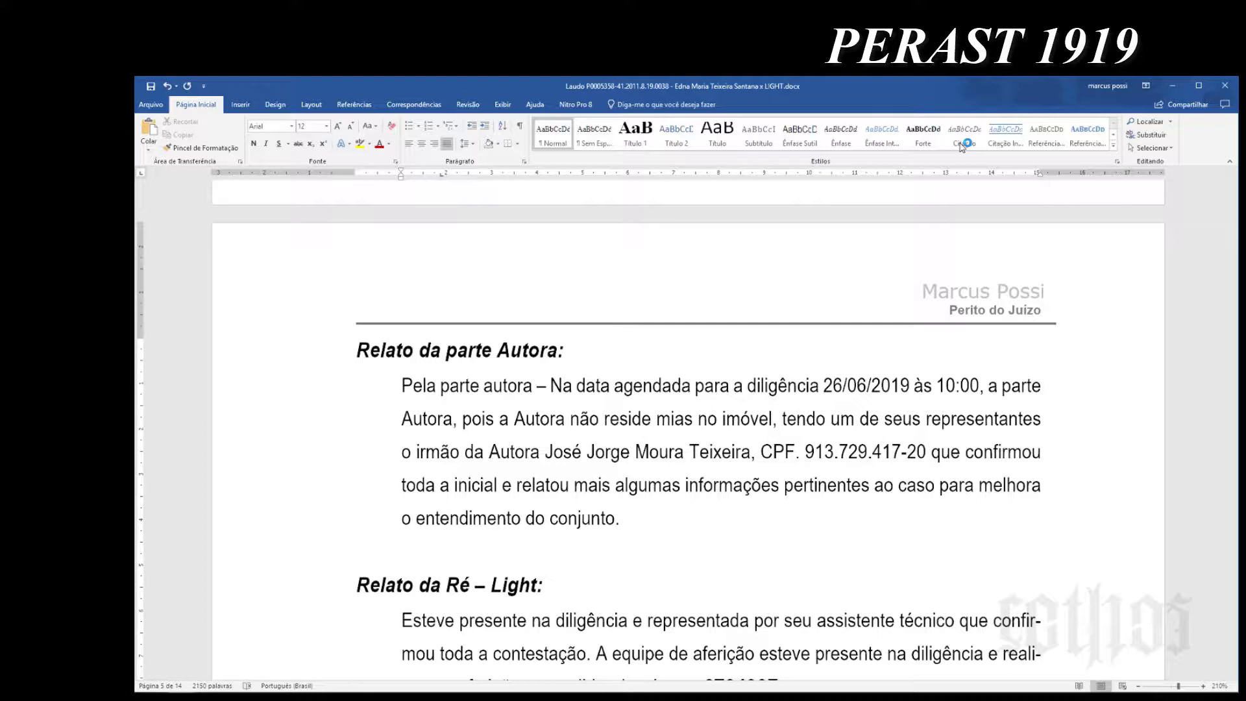
{"action": "key", "text": "ctrl+Left"}
{"action": "key", "text": "ctrl+Left"}
{"action": "key", "text": "ctrl+Left"}
{"action": "key", "text": "ctrl+shift+Right"}
{"action": "key", "text": "ctrl+shift+Right"}
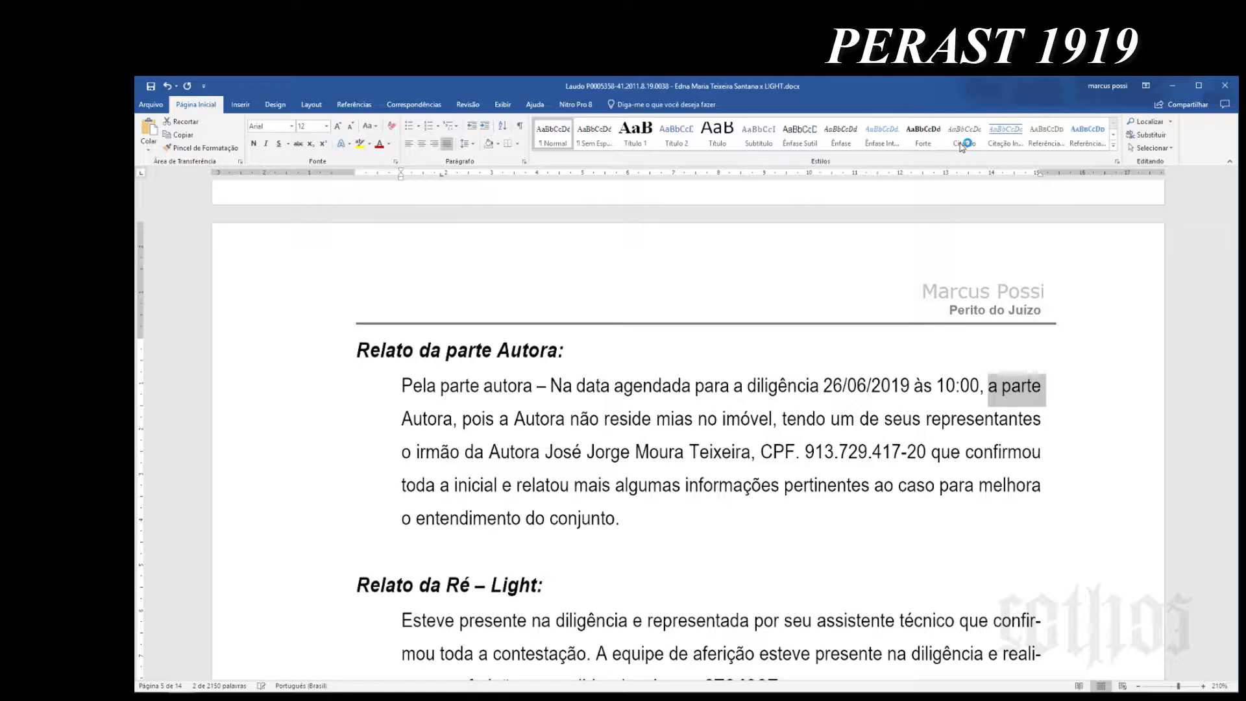
{"action": "type", "text": "esta "}
{"action": "type", "text": "compareceu Autora, pois a Autora não reside mias no imóvel, tendo um de seus"}
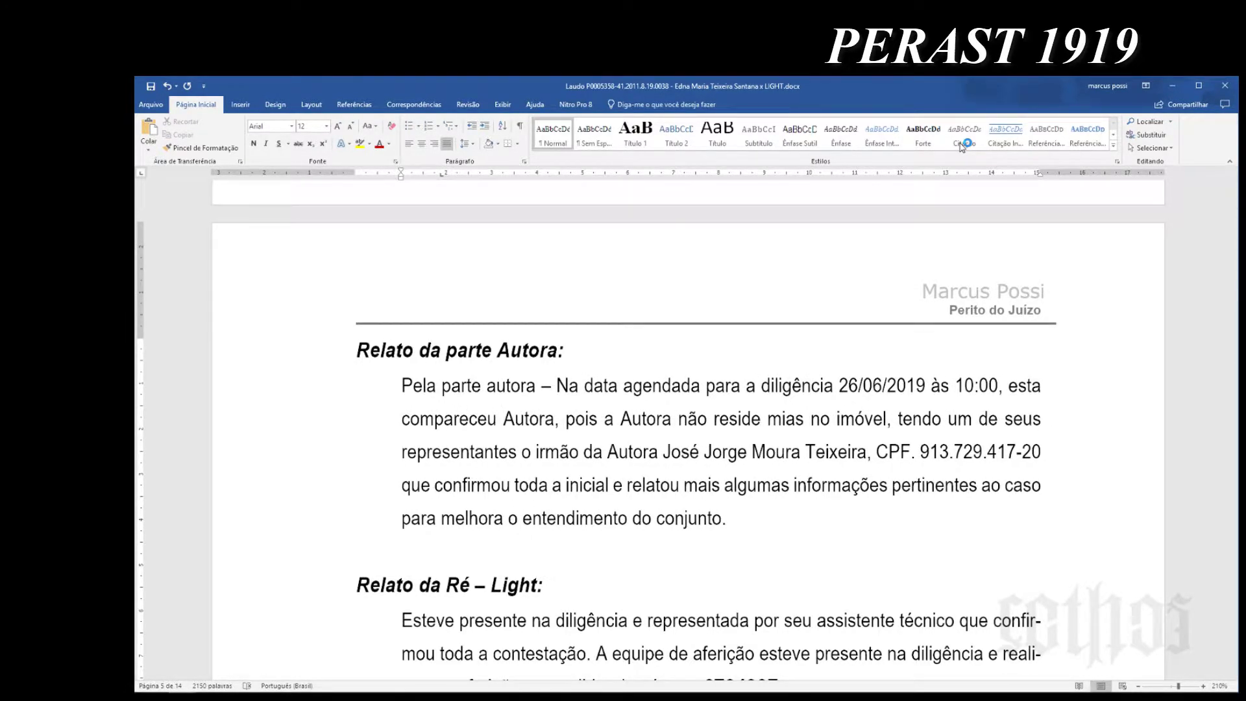
{"action": "key", "text": "BackSpace"}
{"action": "type", "text": ", atraves"}
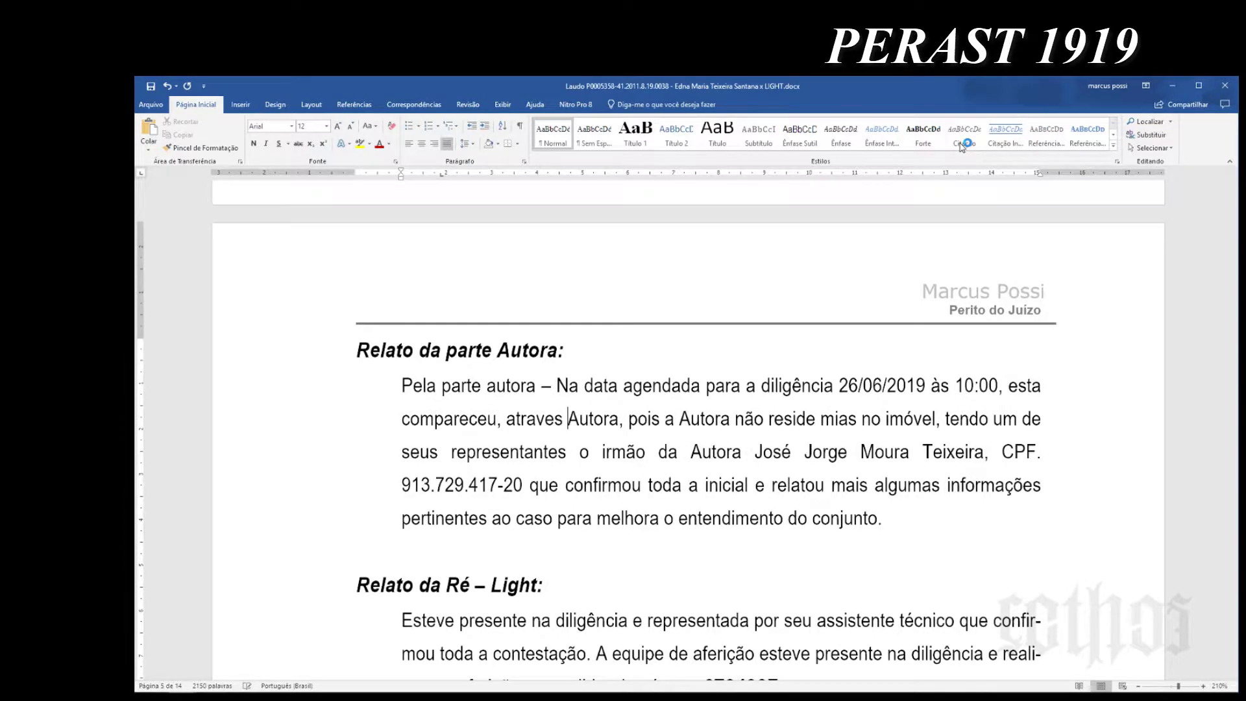
{"action": "key", "text": "BackSpace"}
{"action": "key", "text": "BackSpace"}
{"action": "key", "text": "BackSpace"}
{"action": "type", "text": "és de seu irma"}
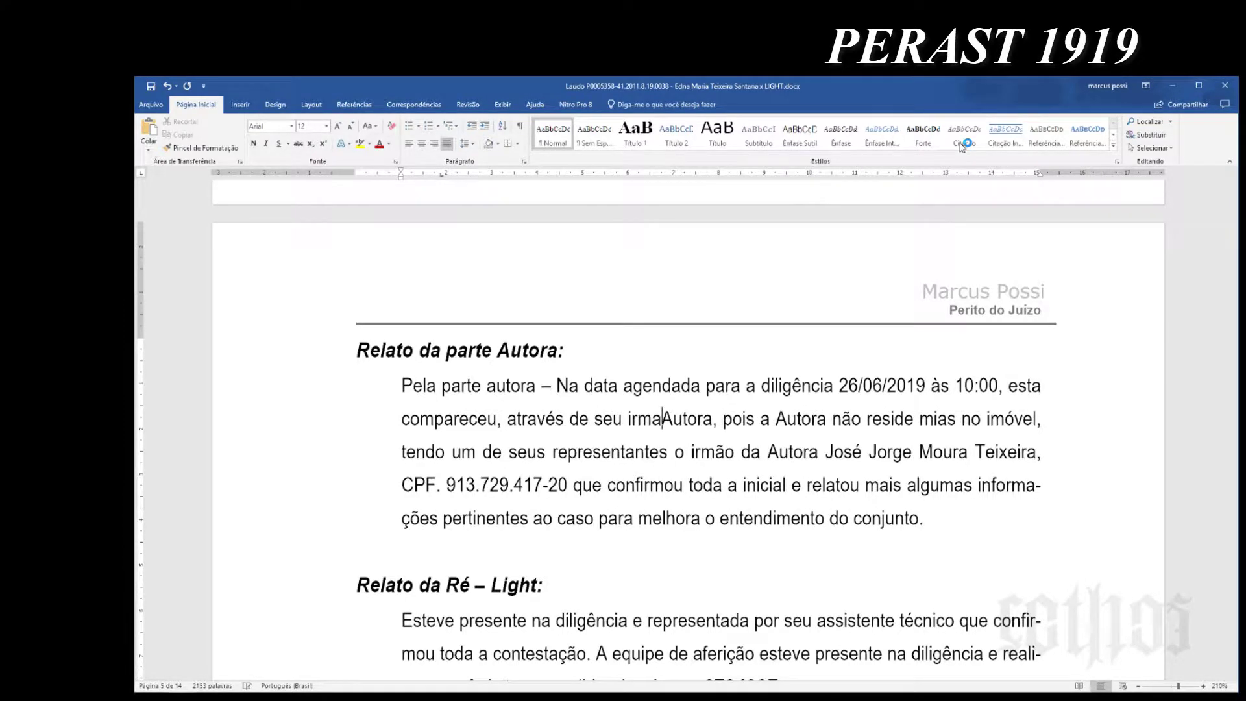
{"action": "type", "text": "o"}
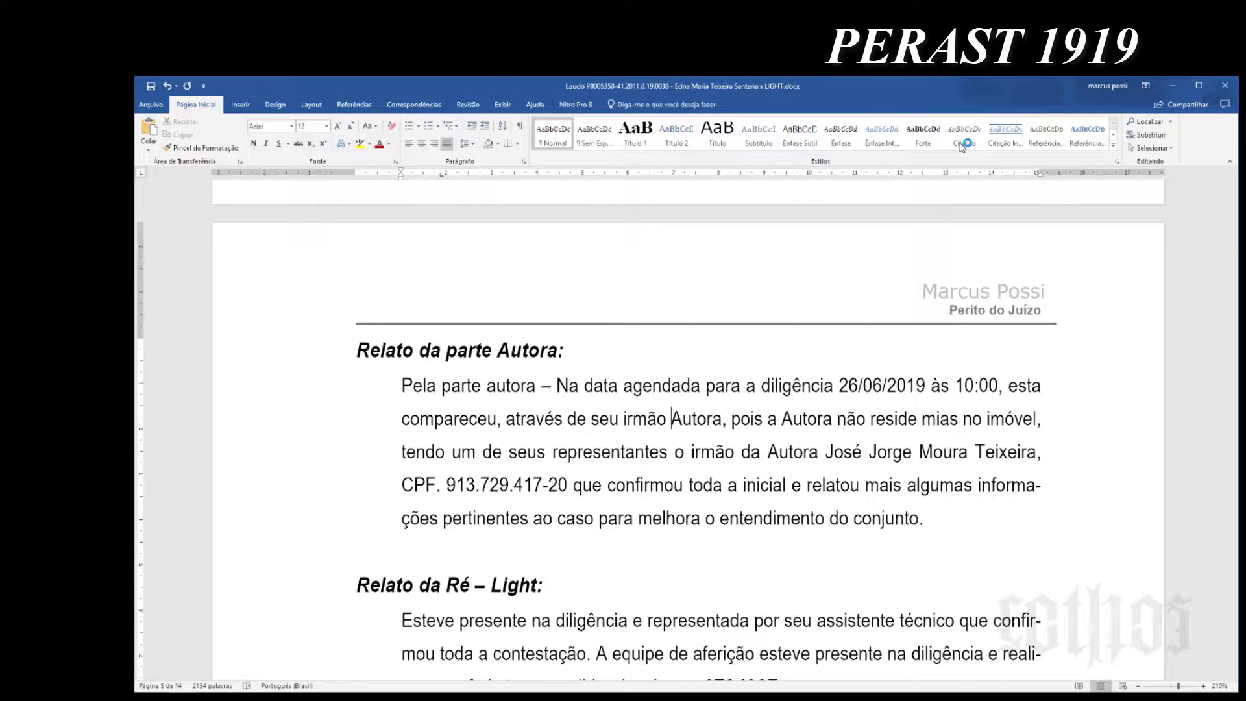
Step: Drop the redundant 'Autora' and 'tendo um de seus representantes', and replace 'o irmão da Autora' with 'o Sr.'
{"action": "key", "text": "ctrl+shift+Right"}
{"action": "key", "text": "ctrl+shift+Right"}
{"action": "key", "text": "Delete"}
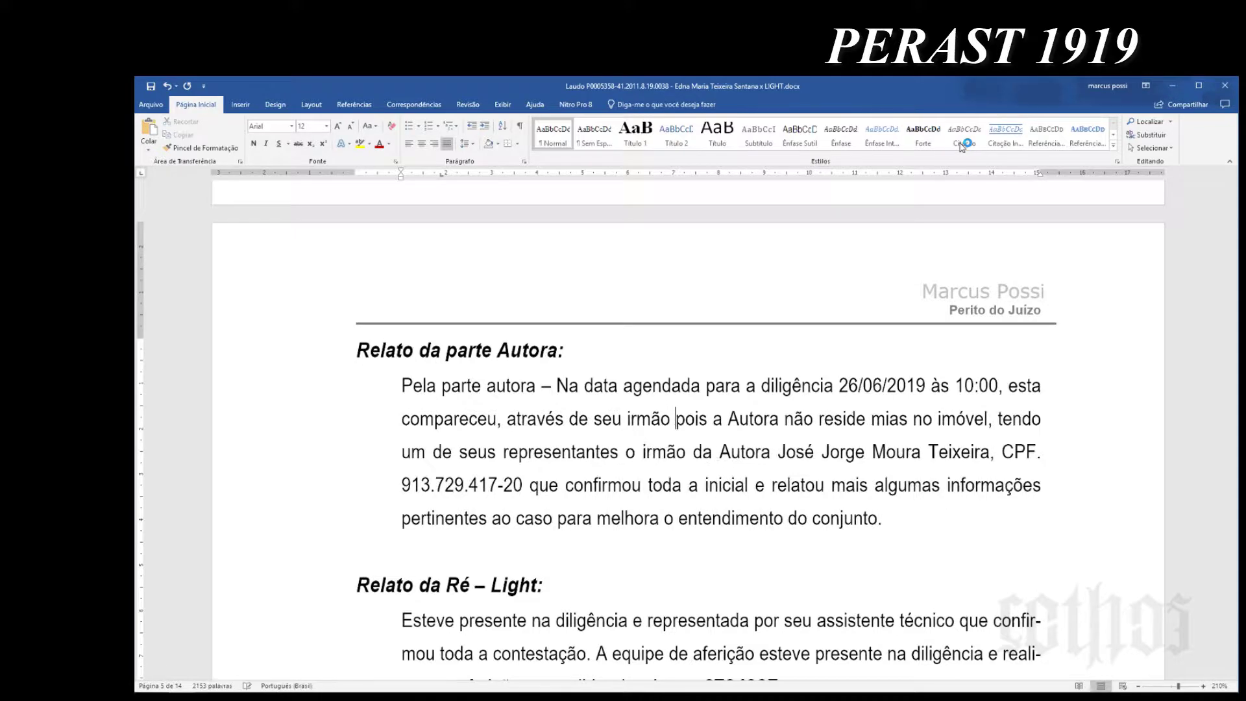
{"action": "key", "text": "BackSpace"}
{"action": "type", "text": ","}
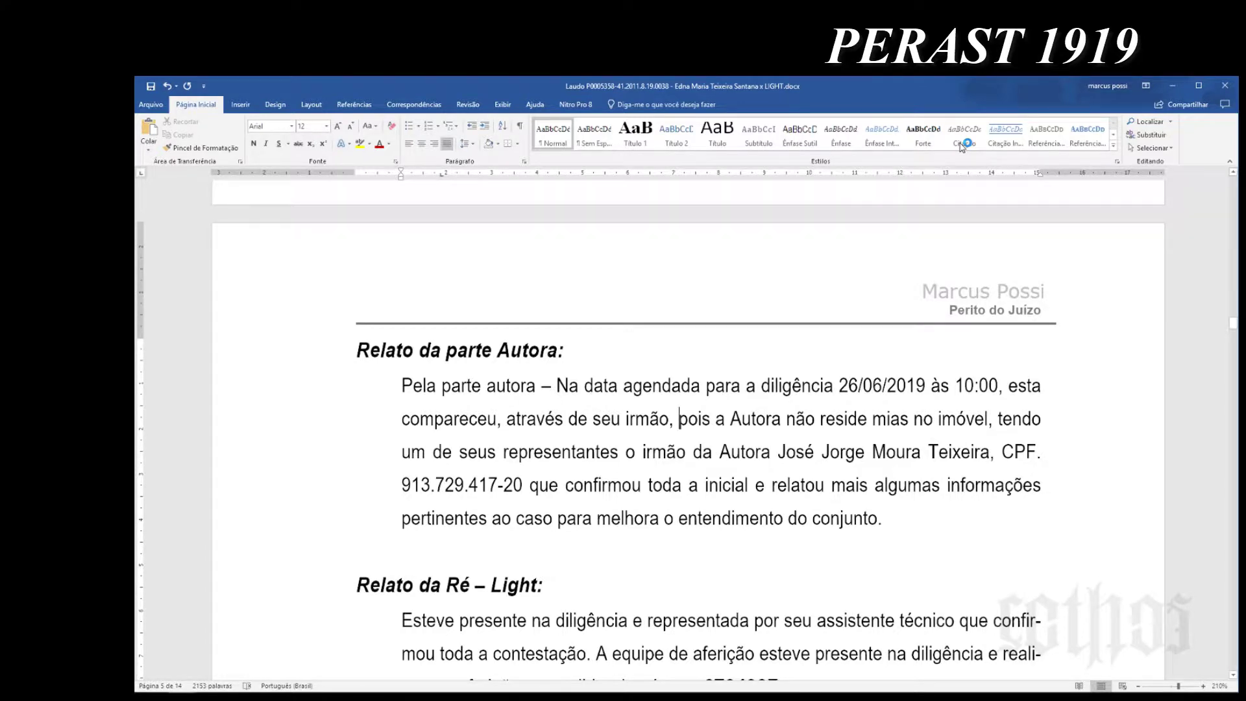
{"action": "left_click_drag", "start_coordinate": [997, 419], "coordinate": [626, 451]}
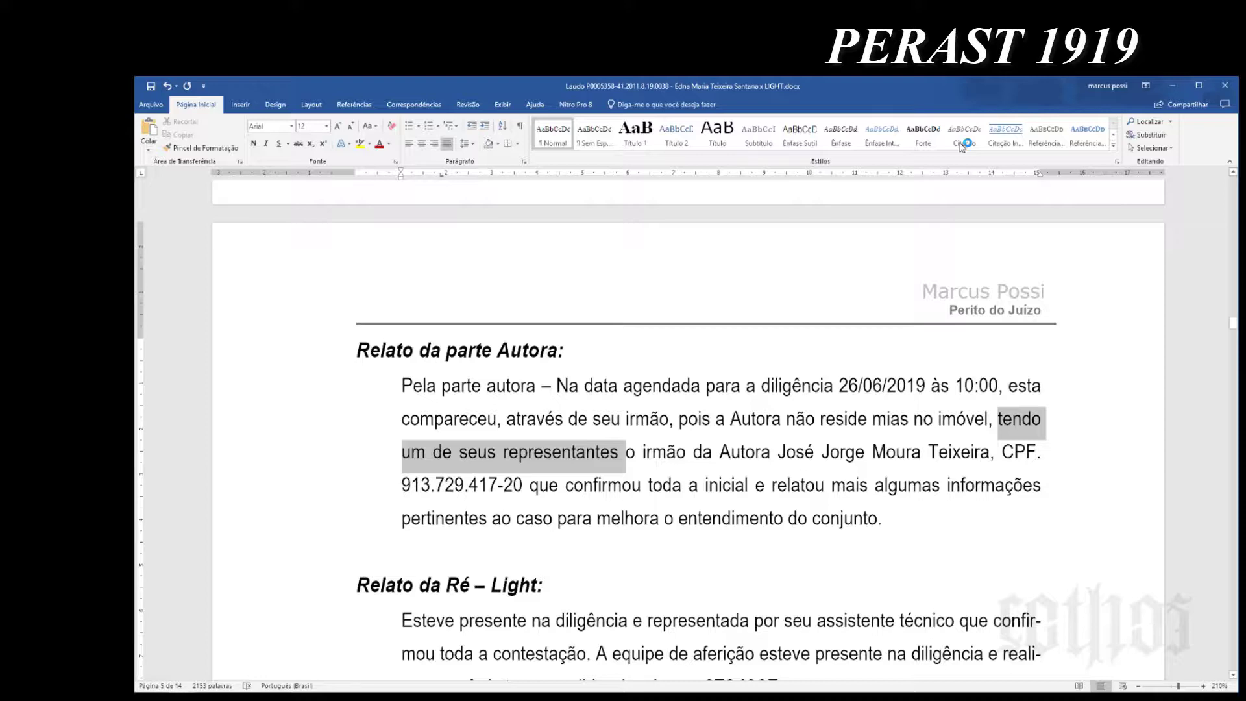
{"action": "key", "text": "Delete"}
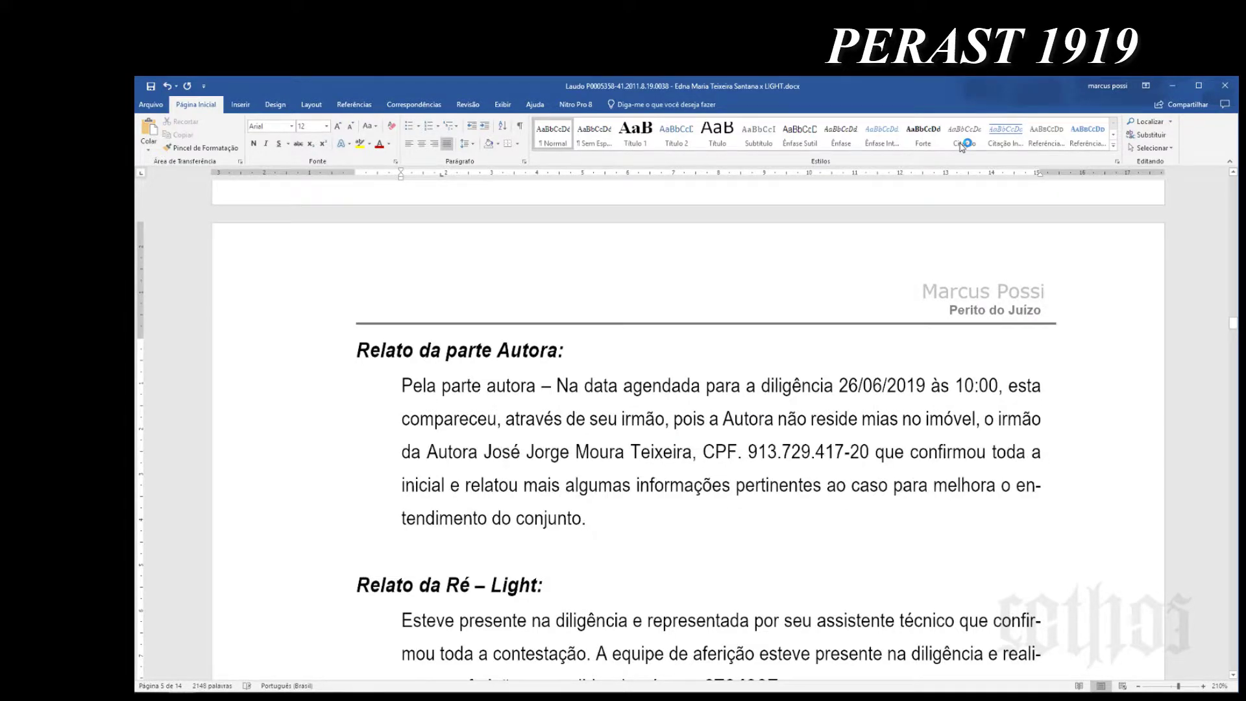
{"action": "key", "text": "ctrl+shift+Right"}
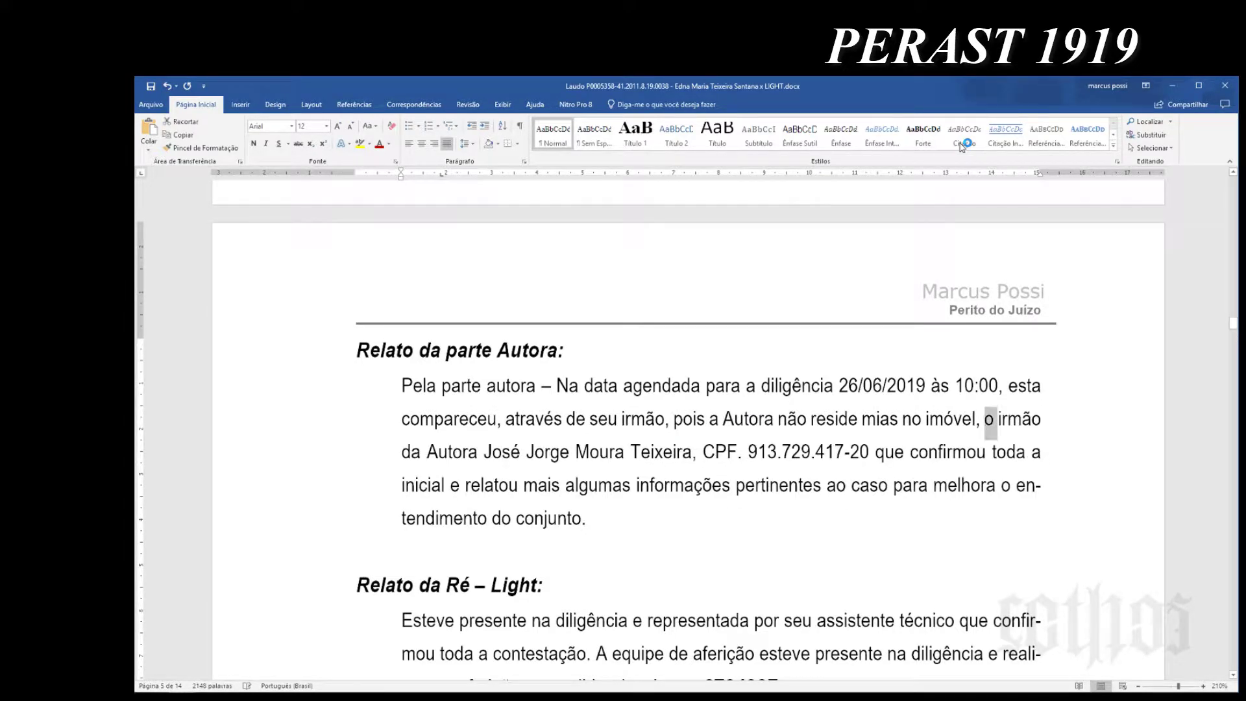
{"action": "key", "text": "ctrl+shift+Right"}
{"action": "key", "text": "ctrl+shift+Right"}
{"action": "key", "text": "ctrl+shift+Right"}
{"action": "key", "text": "Delete"}
{"action": "type", "text": "o S"}
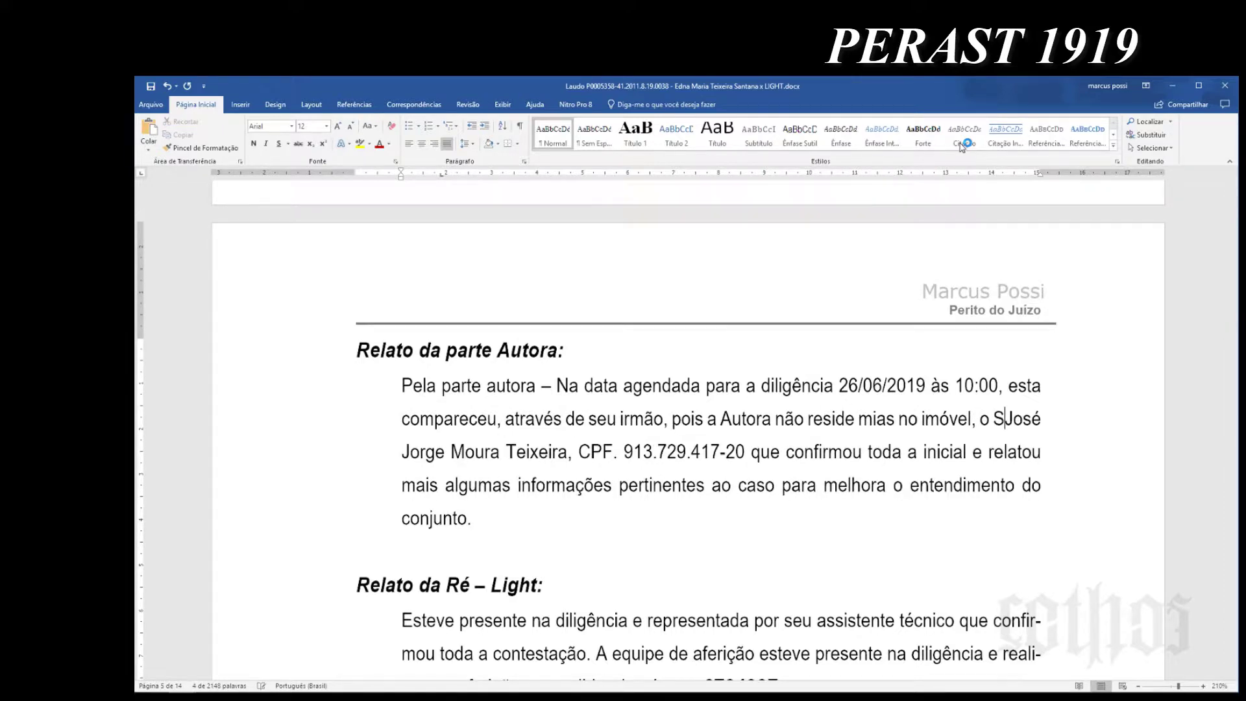
{"action": "type", "text": "r."}
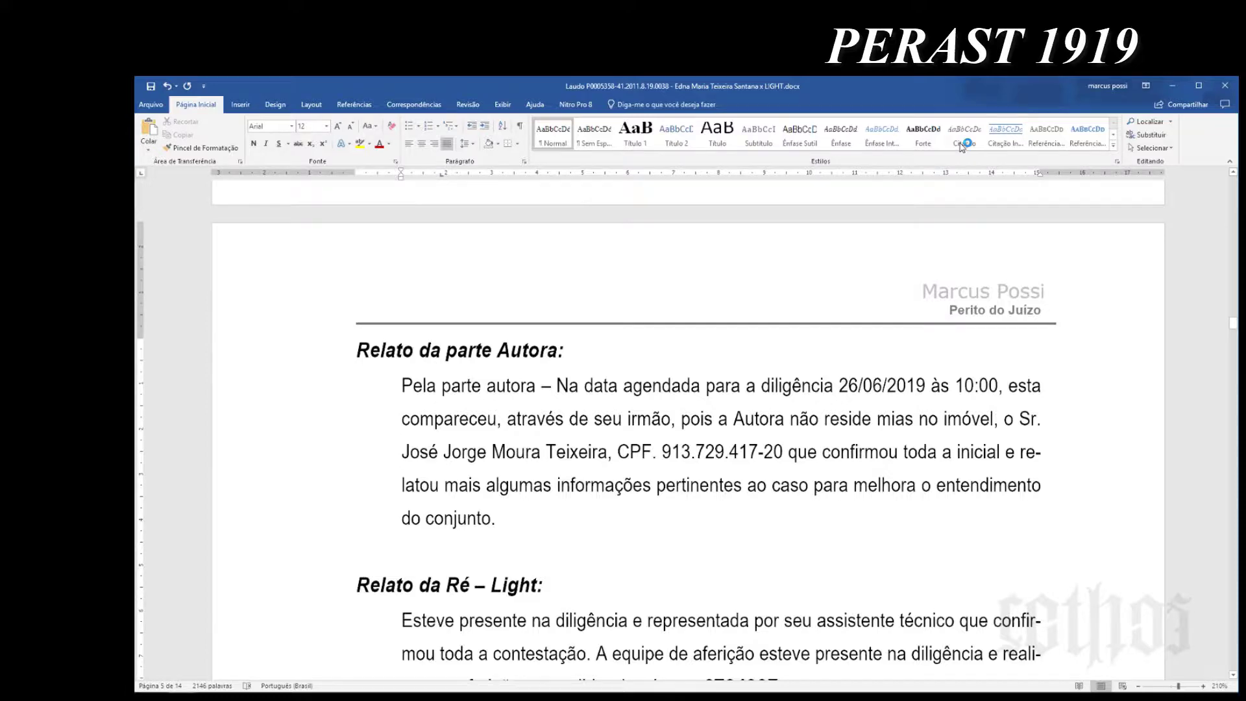
Step: Scroll down to the Relato da Ré paragraph and clear the text selection
{"action": "scroll", "coordinate": [963, 147], "scroll_direction": "down", "scroll_amount": 3}
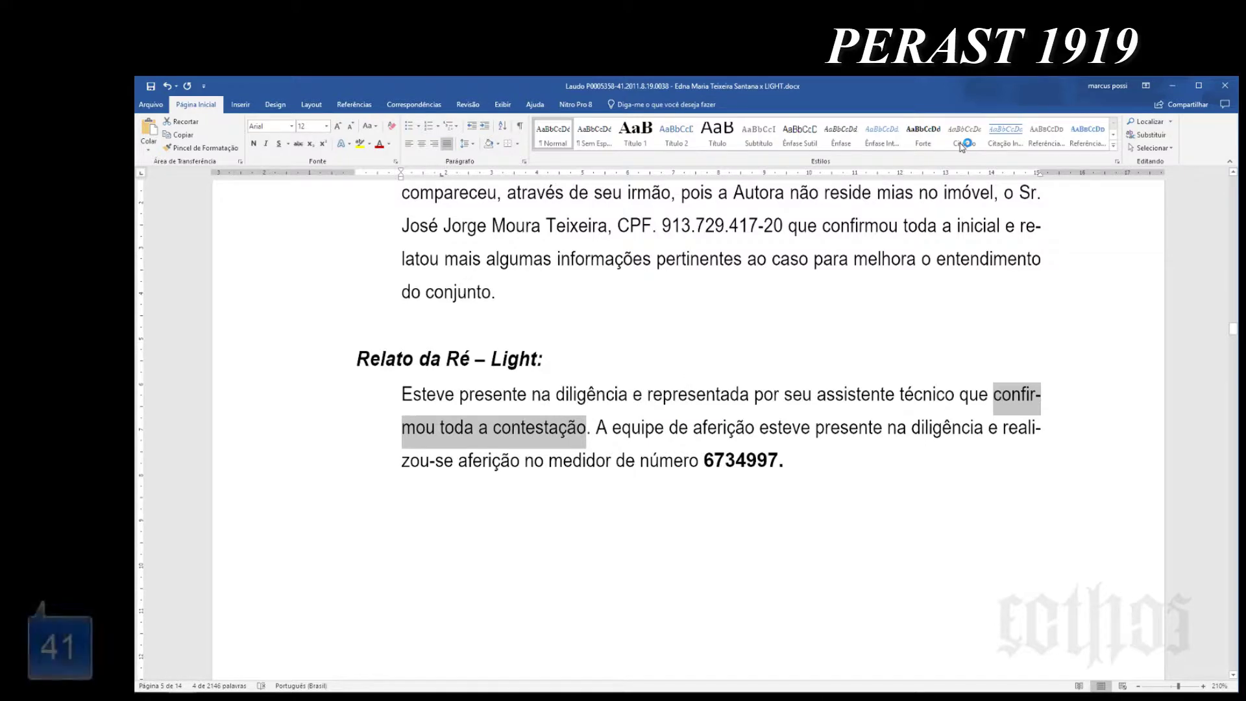
{"action": "key", "text": "Right"}
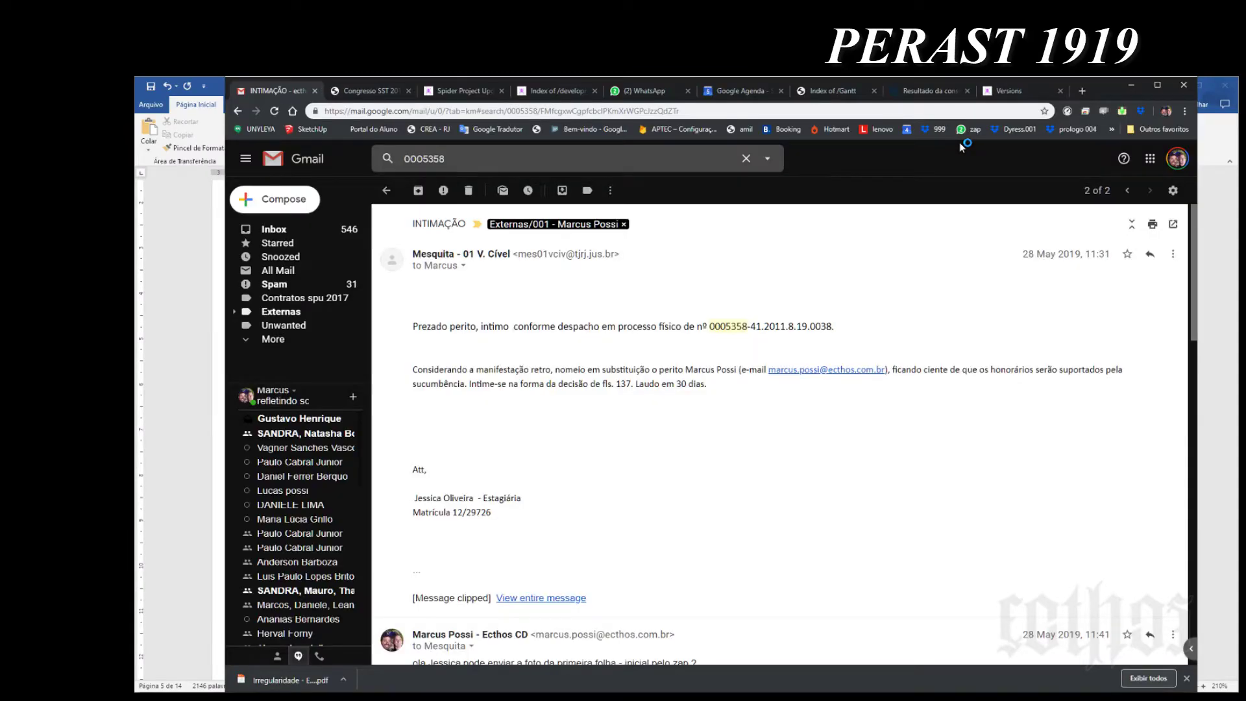
Step: In the WhatsApp tab, search for the technical assistant and open his chat
{"action": "key", "text": "ctrl+5"}
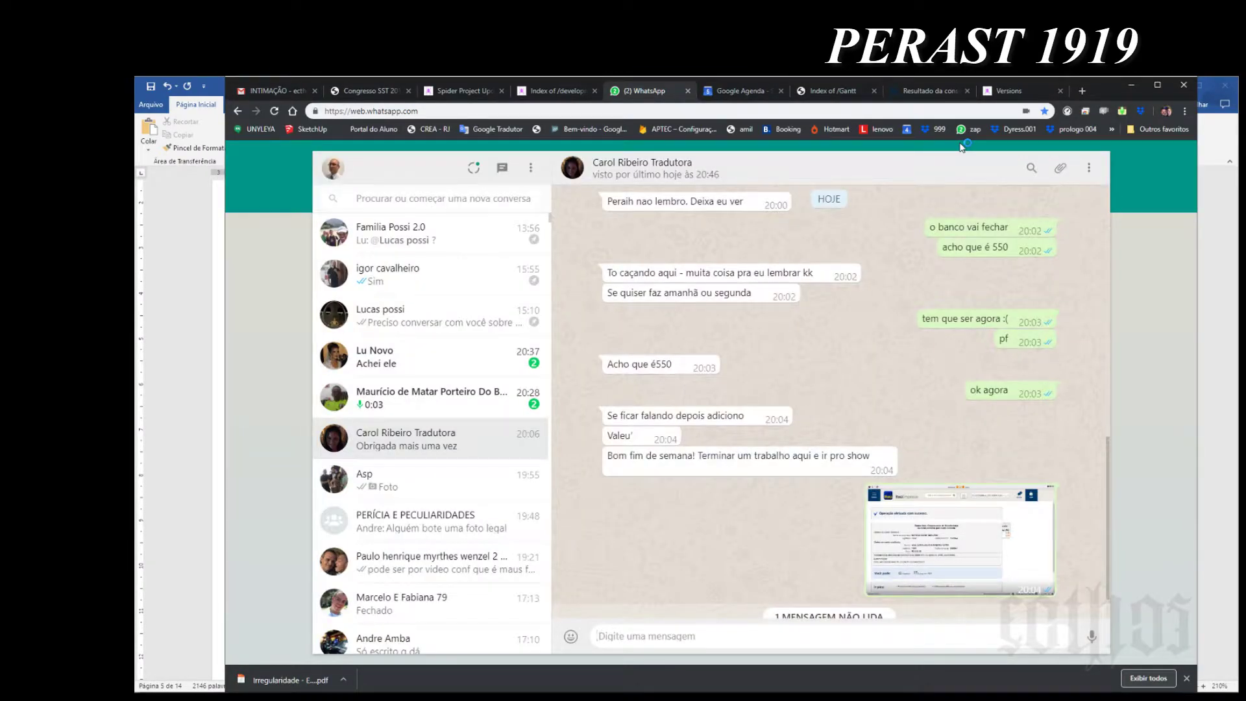
{"action": "key", "text": "ctrl+alt+slash"}
{"action": "type", "text": "lui"}
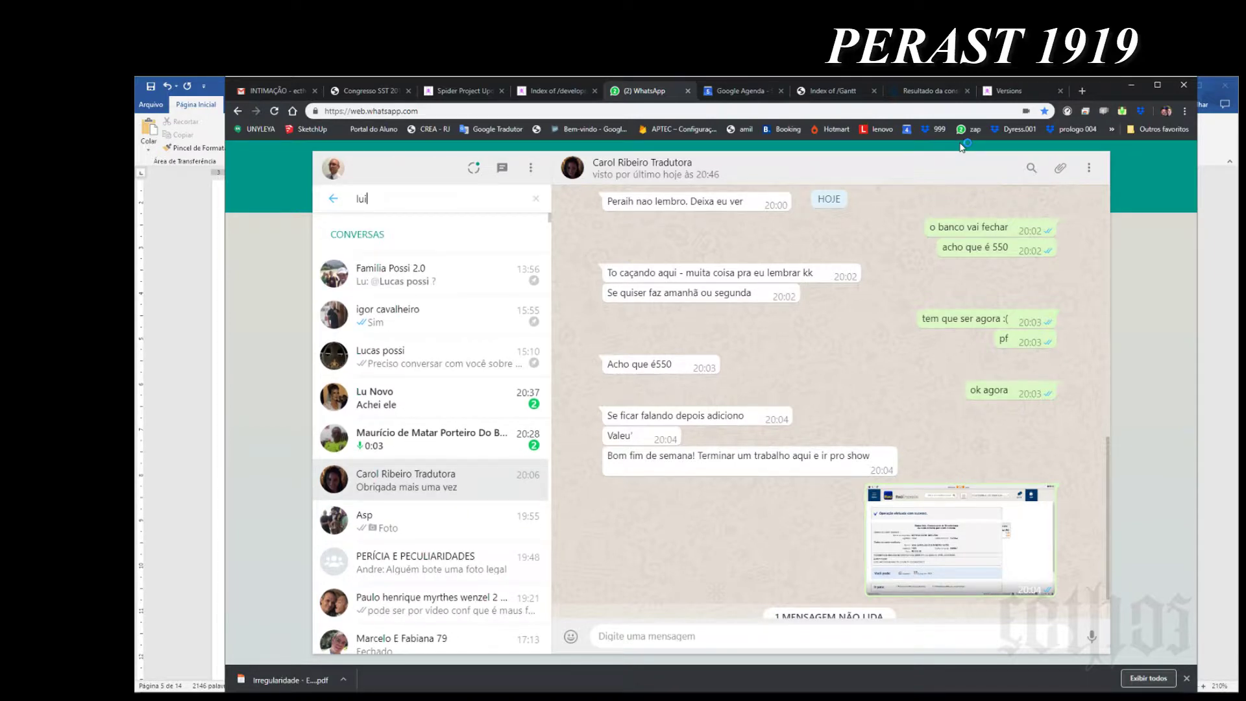
{"action": "type", "text": "z"}
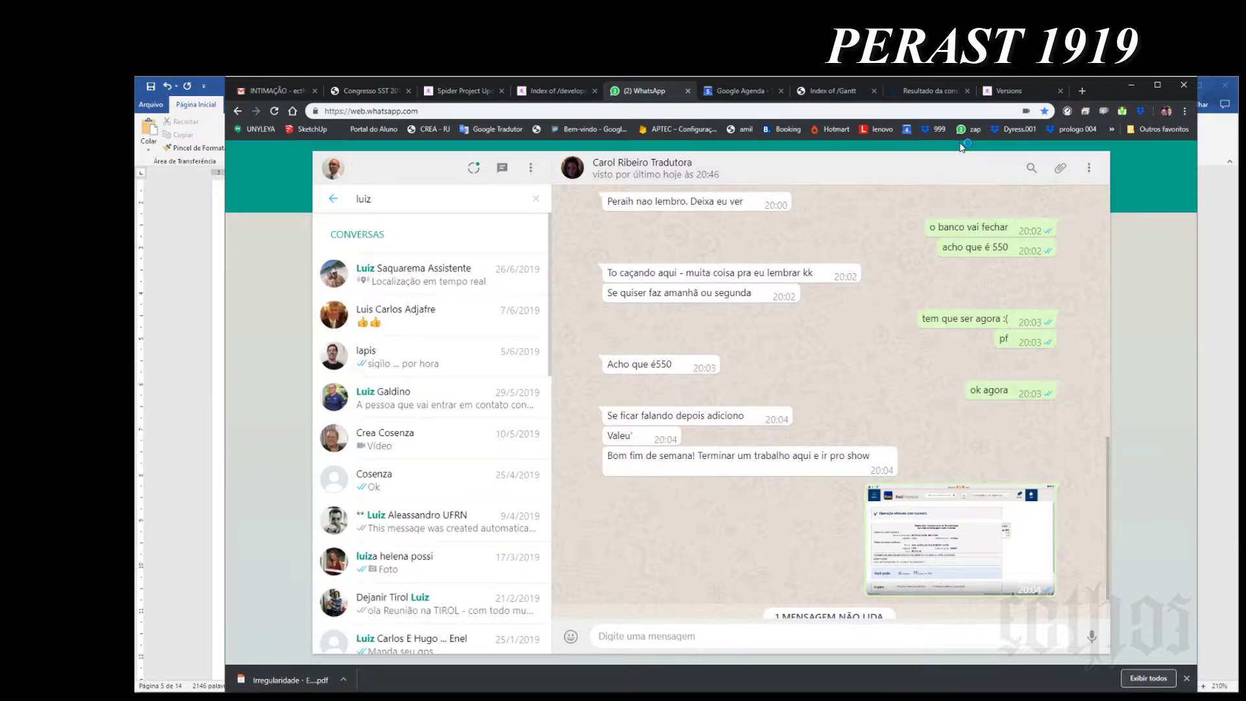
{"action": "key", "text": "Return"}
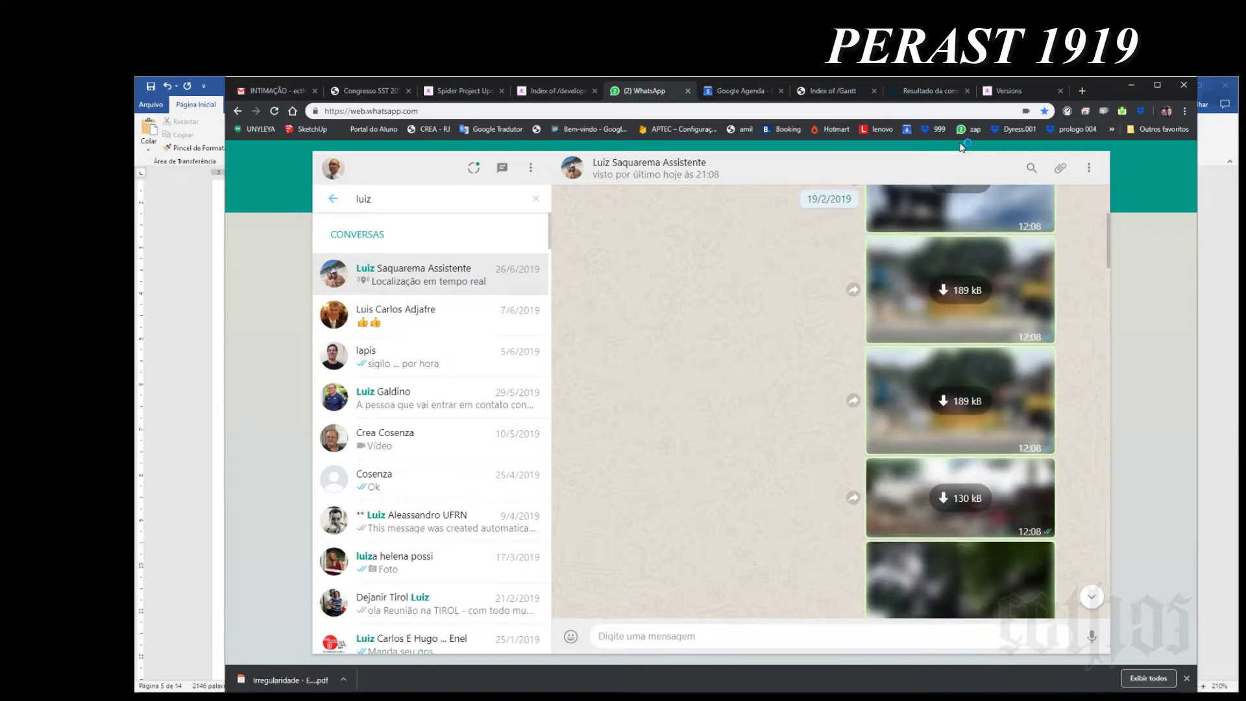
Step: Send him a message requesting his full name and CREA identity, then return to Word
{"action": "type", "text": "luiz"}
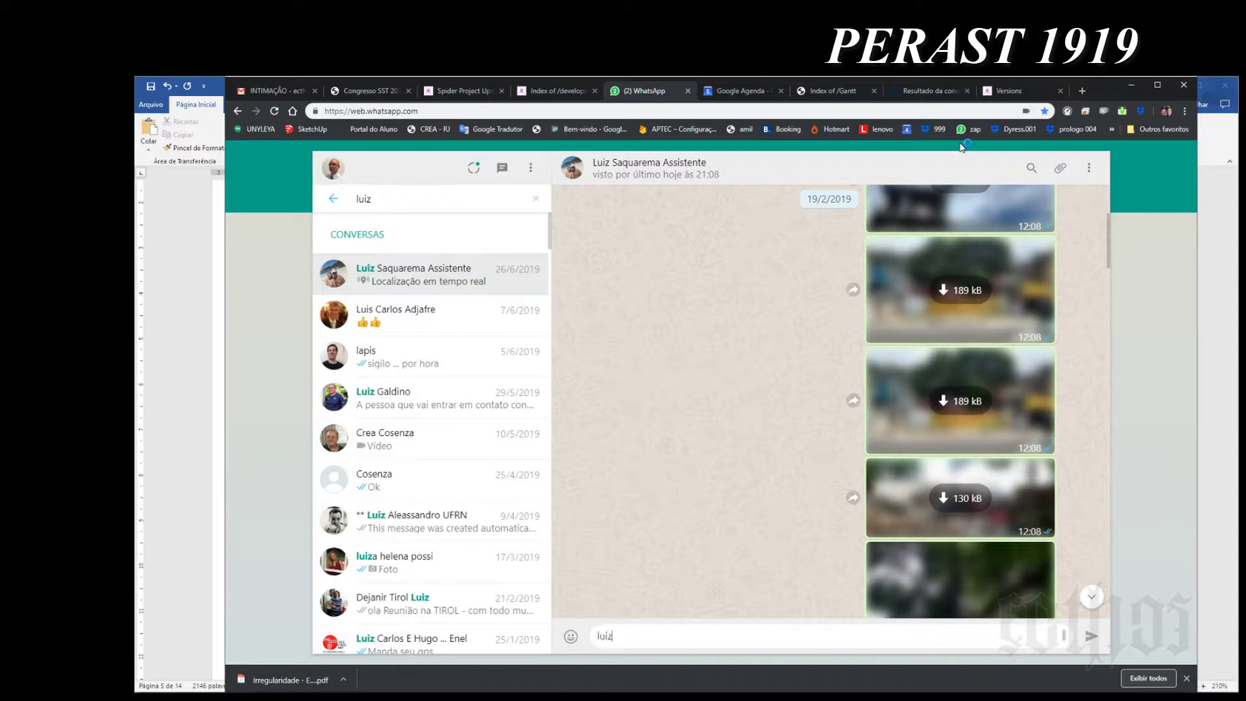
{"action": "type", "text": " - fazendo o "}
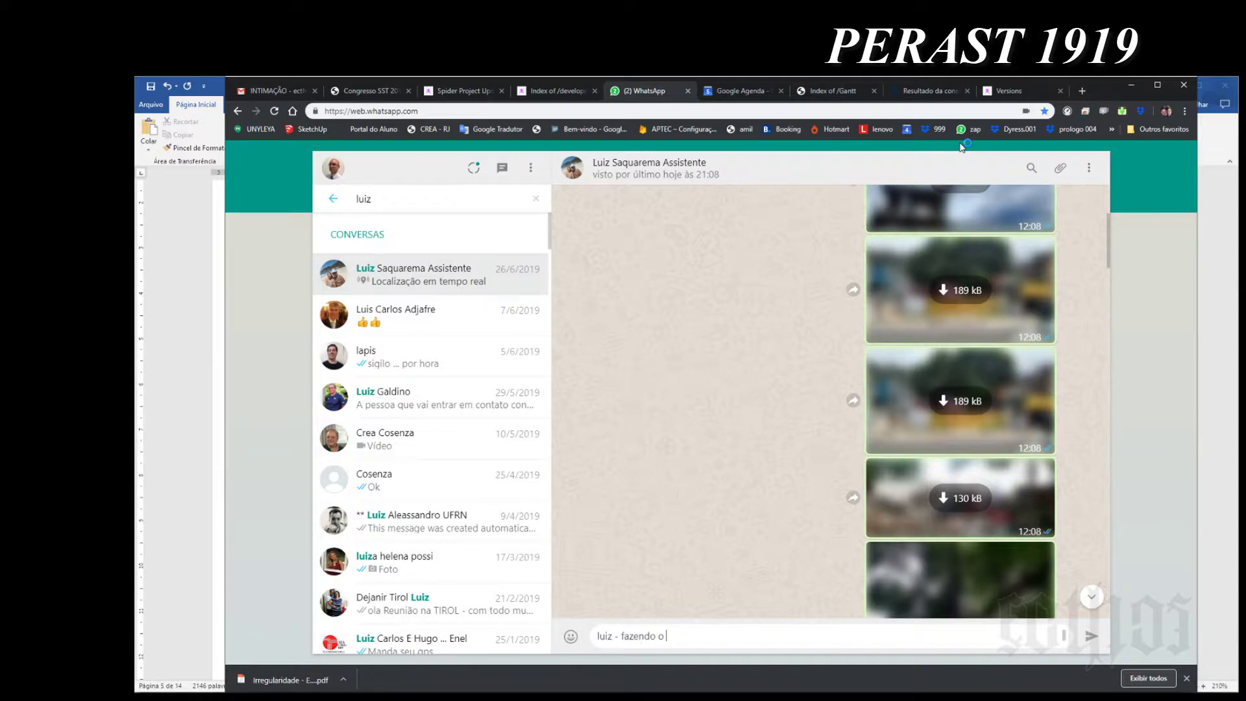
{"action": "type", "text": "laudo preciso de seu nome cmpeto"}
{"action": "key", "text": "BackSpace"}
{"action": "key", "text": "BackSpace"}
{"action": "key", "text": "BackSpace"}
{"action": "key", "text": "BackSpace"}
{"action": "key", "text": "BackSpace"}
{"action": "key", "text": "BackSpace"}
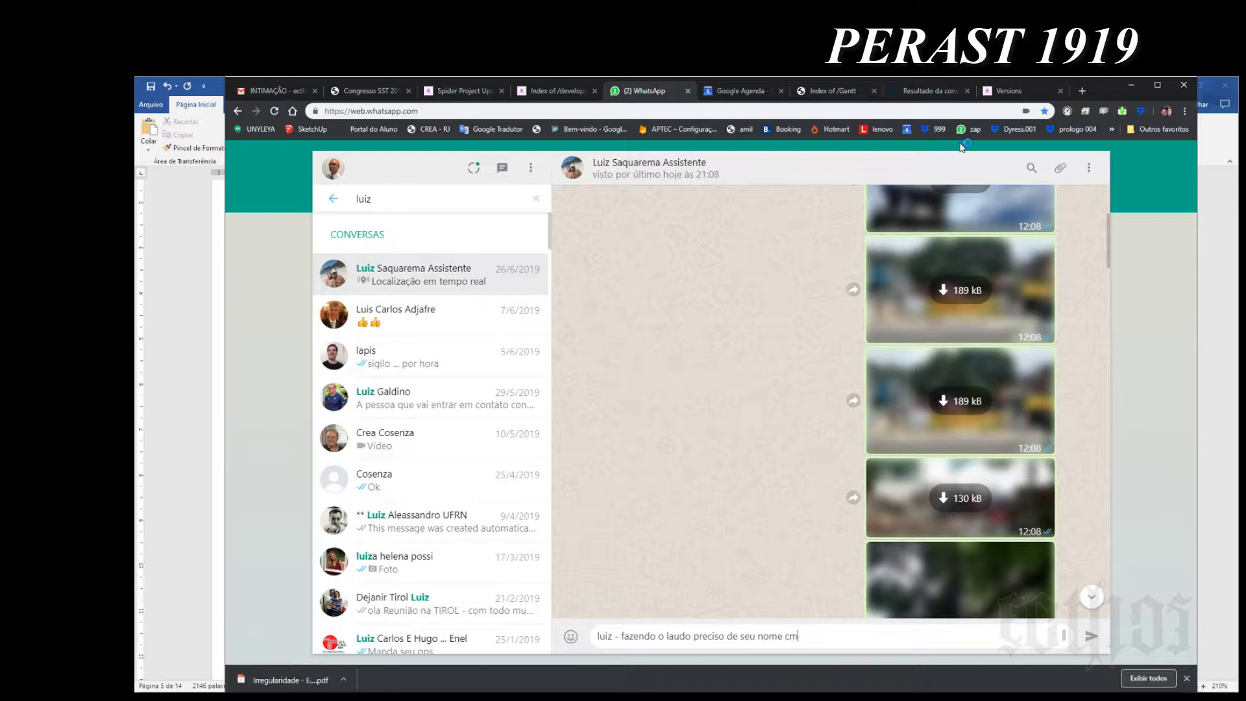
{"action": "type", "text": "ompleto e sua identidade crea"}
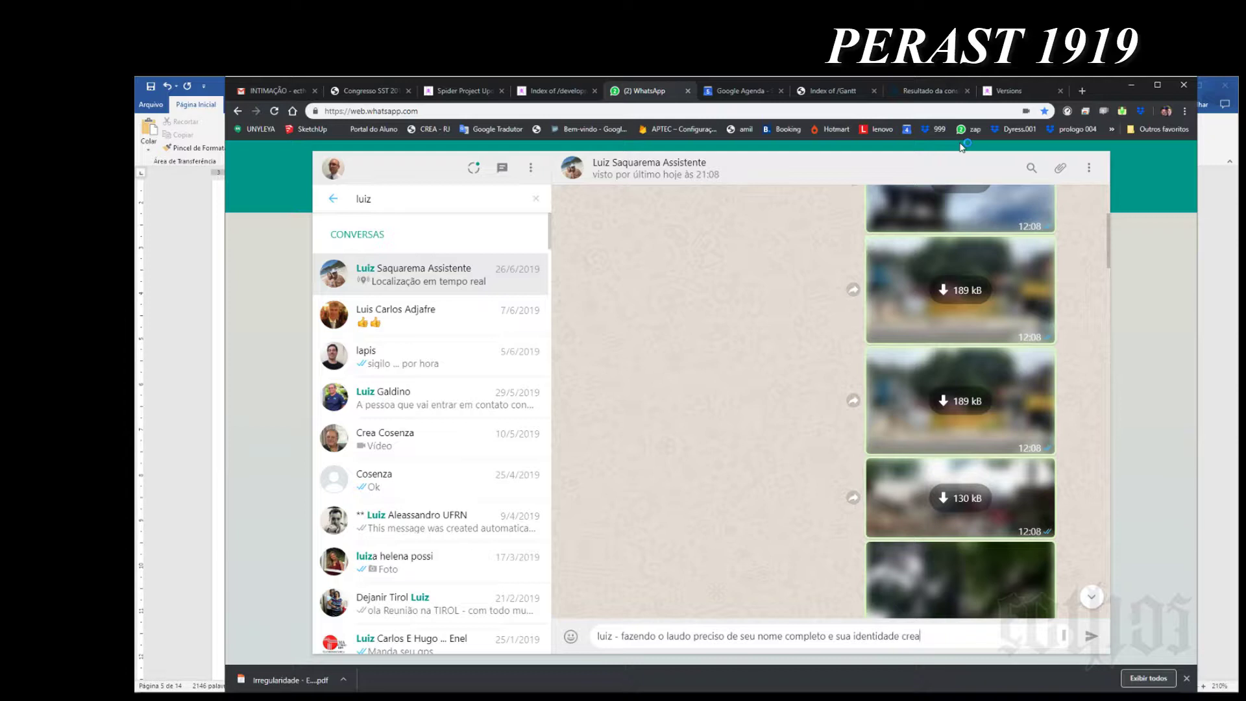
{"action": "key", "text": "Return"}
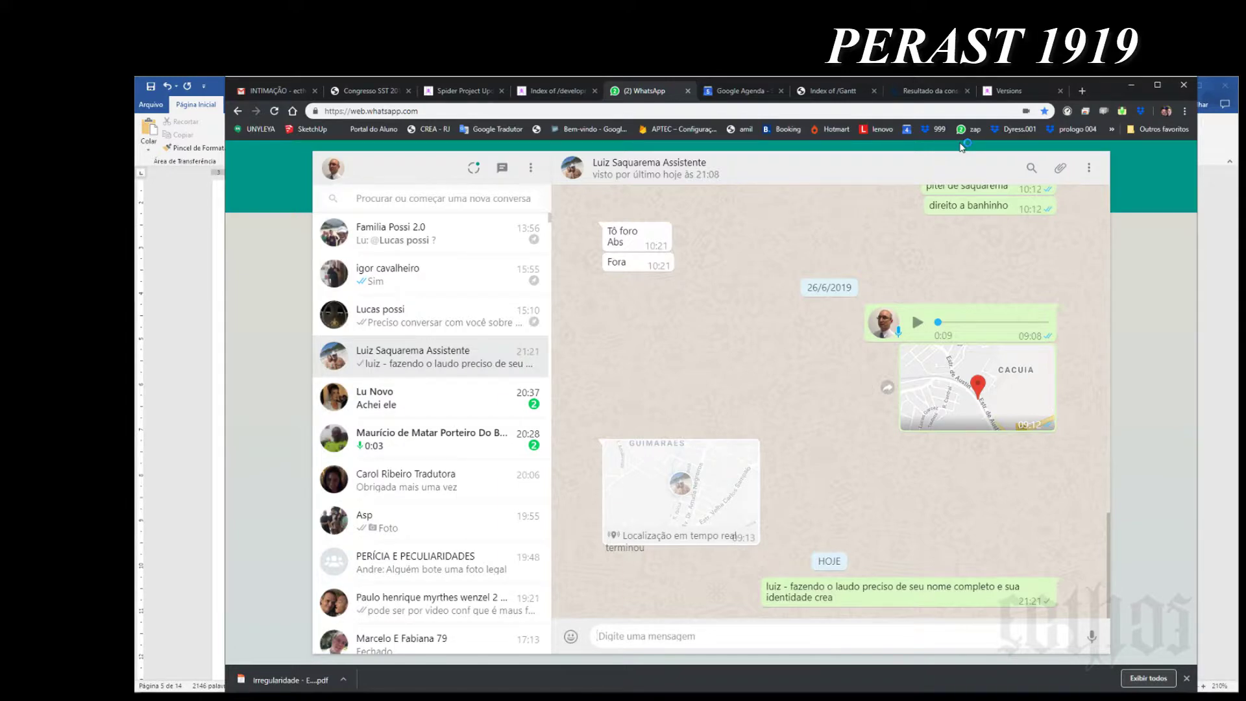
{"action": "key", "text": "alt+Tab"}
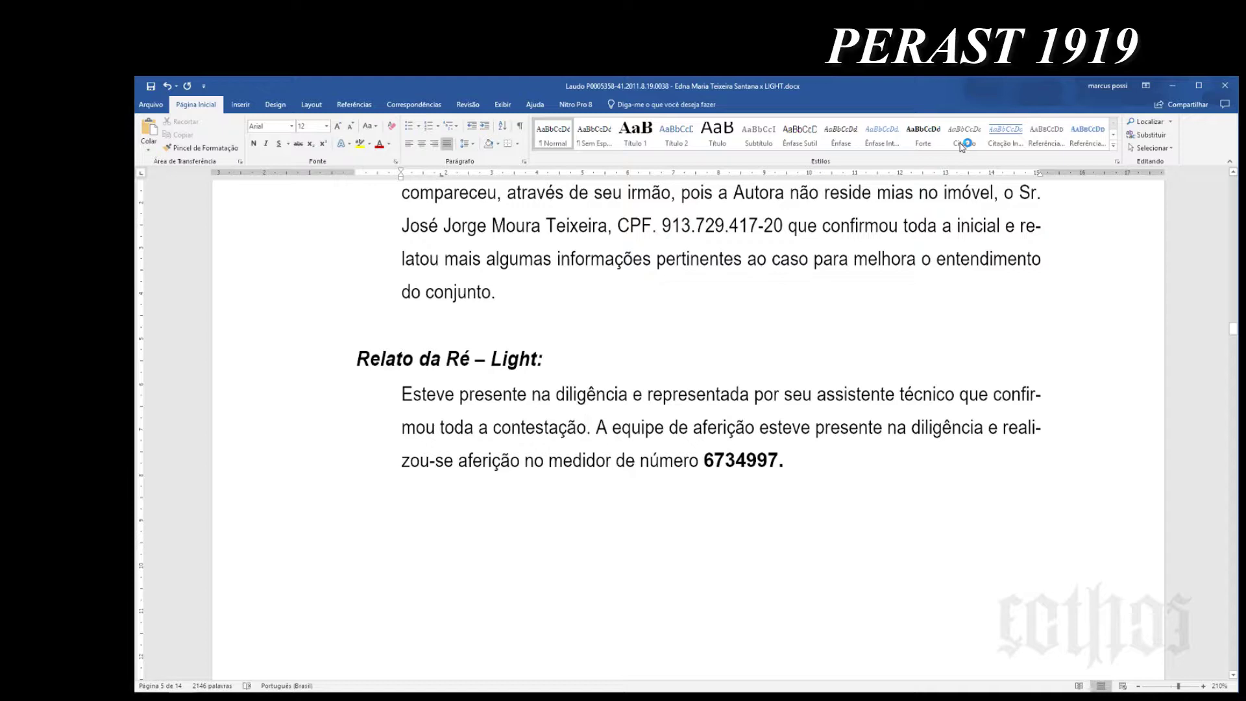
Step: After 'assistente técnico', insert the assistant's placeholder name with number 000000 and highlight it yellow
{"action": "left_click", "coordinate": [960, 394]}
{"action": "type", "text": "- Luiz"}
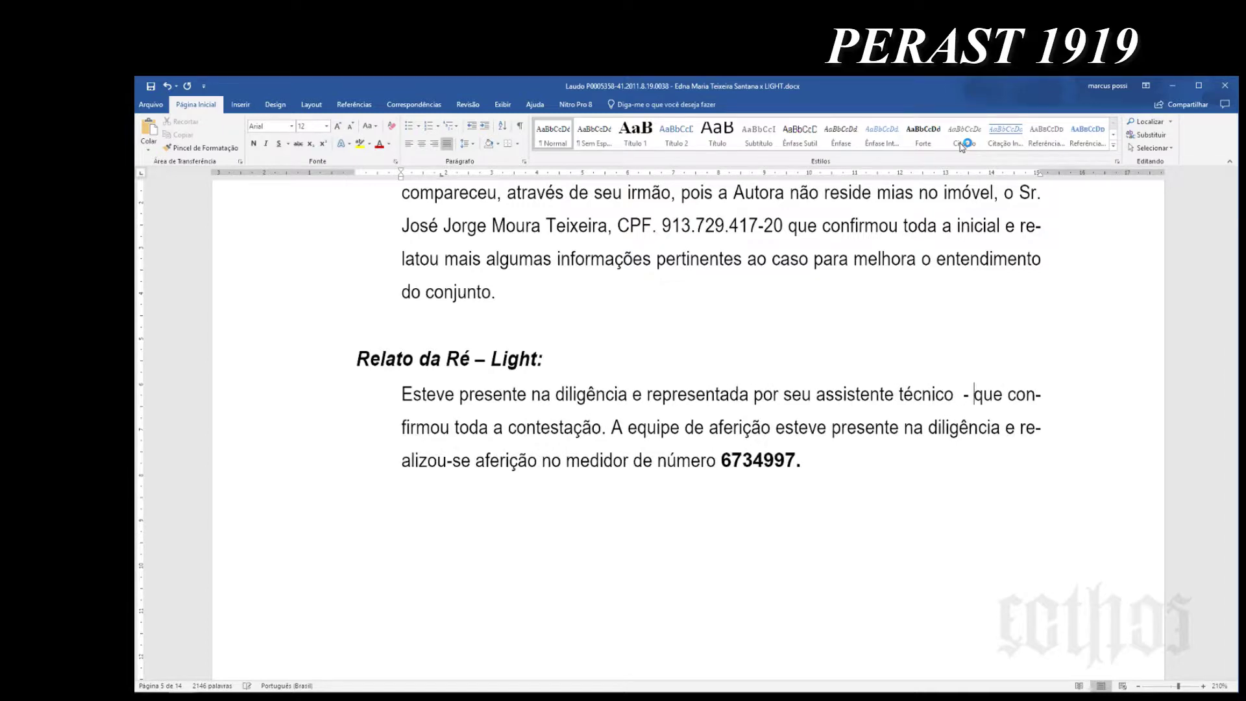
{"action": "type", "text": " 000000 que confirmou toda a contestação. A equipe de aferição esteve presente na"}
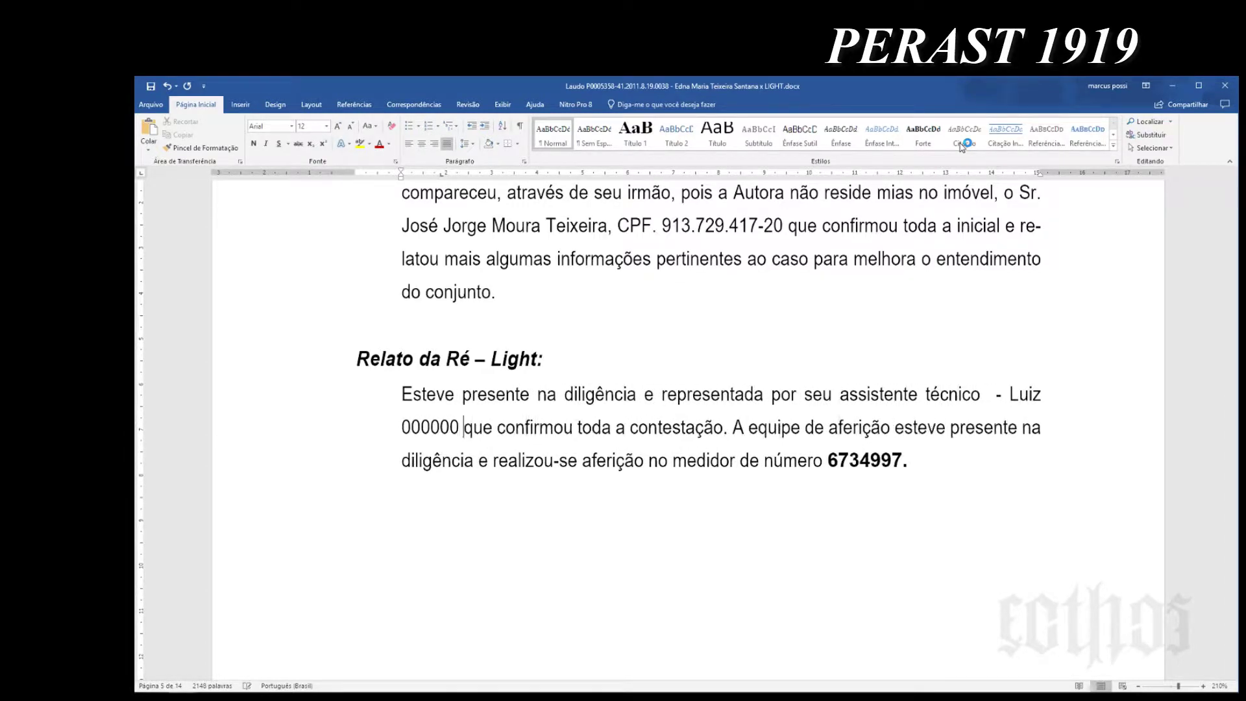
{"action": "key", "text": "ctrl+shift+Left"}
{"action": "key", "text": "ctrl+shift+Left"}
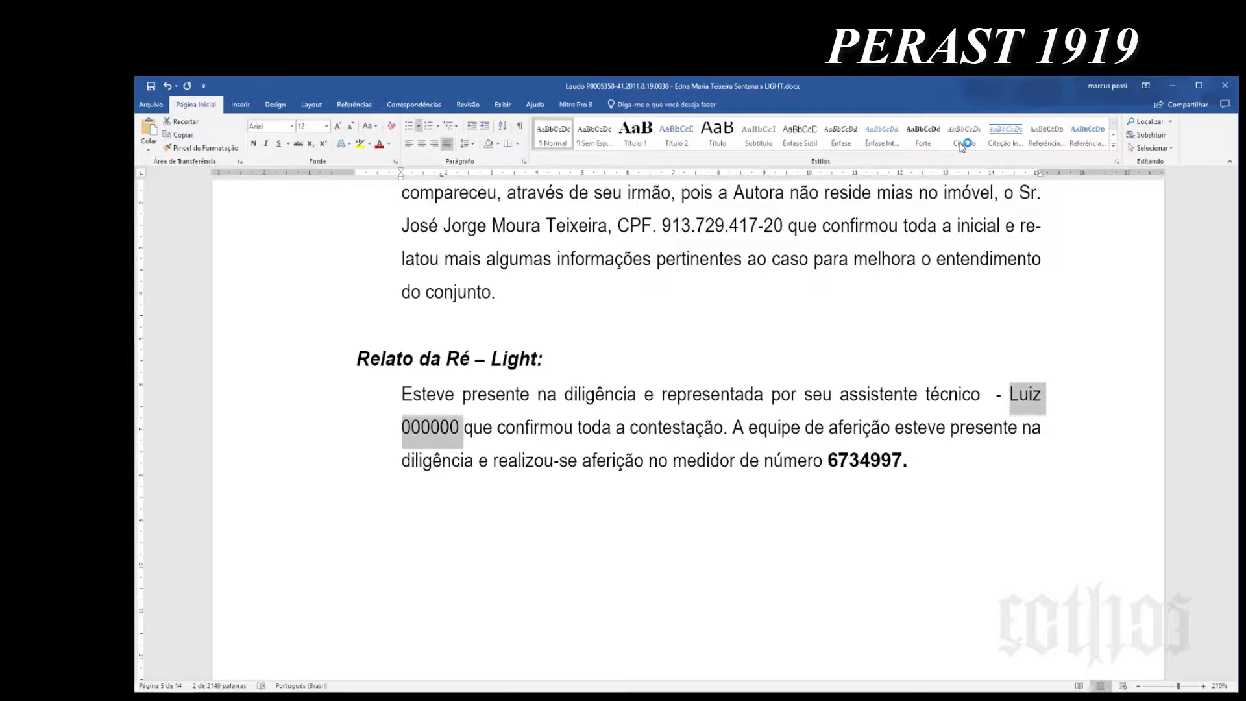
{"action": "key", "text": "ctrl+alt+h"}
{"action": "key", "text": "Left"}
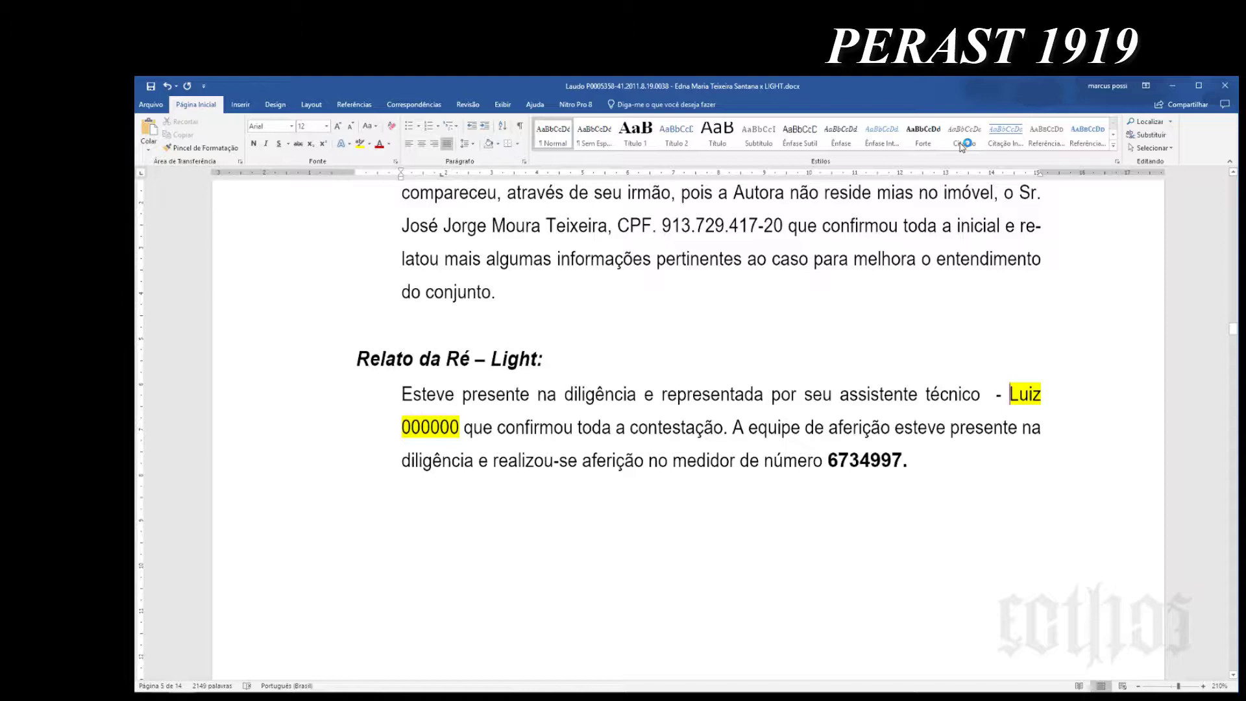
{"action": "scroll", "coordinate": [963, 146], "scroll_direction": "down", "scroll_amount": 5}
{"action": "scroll", "coordinate": [962, 146], "scroll_direction": "up", "scroll_amount": 3}
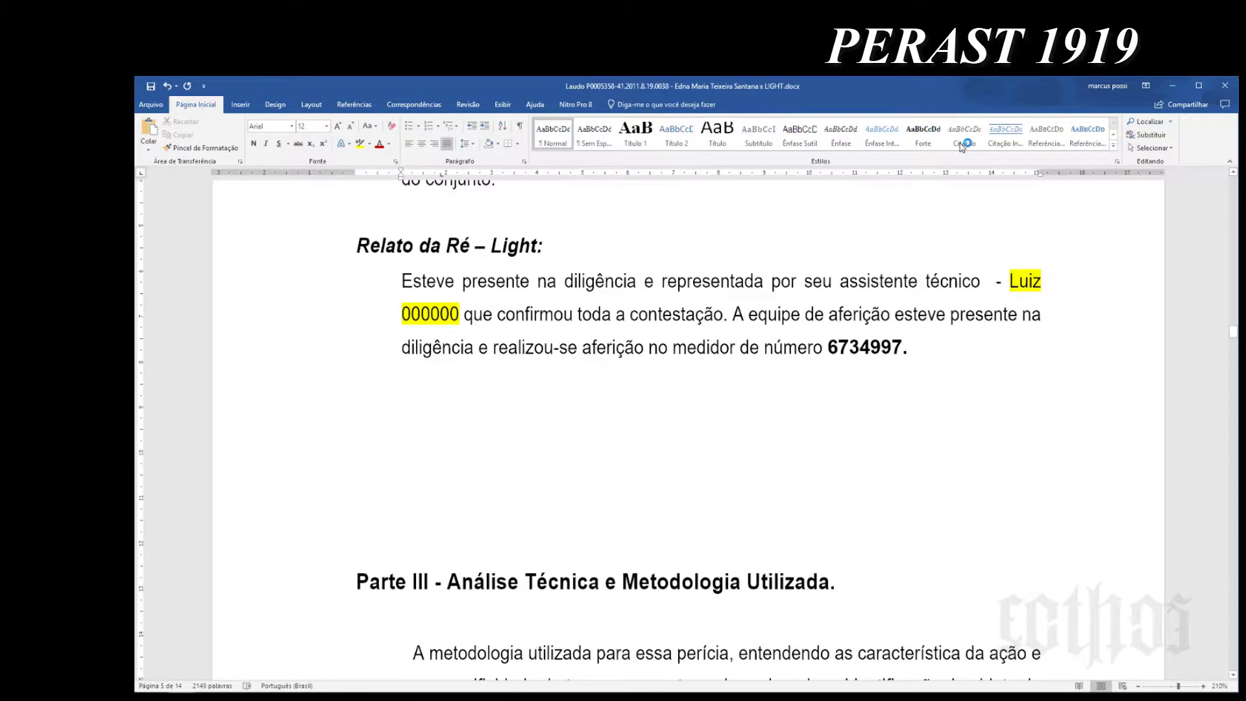
Step: Insert a page break before 'Parte III - Análise Técnica e Metodologia Utilizada' and check the result
{"action": "key", "text": "Down"}
{"action": "key", "text": "Down"}
{"action": "key", "text": "Down"}
{"action": "key", "text": "Down"}
{"action": "key", "text": "Down"}
{"action": "key", "text": "Down"}
{"action": "key", "text": "ctrl+Return"}
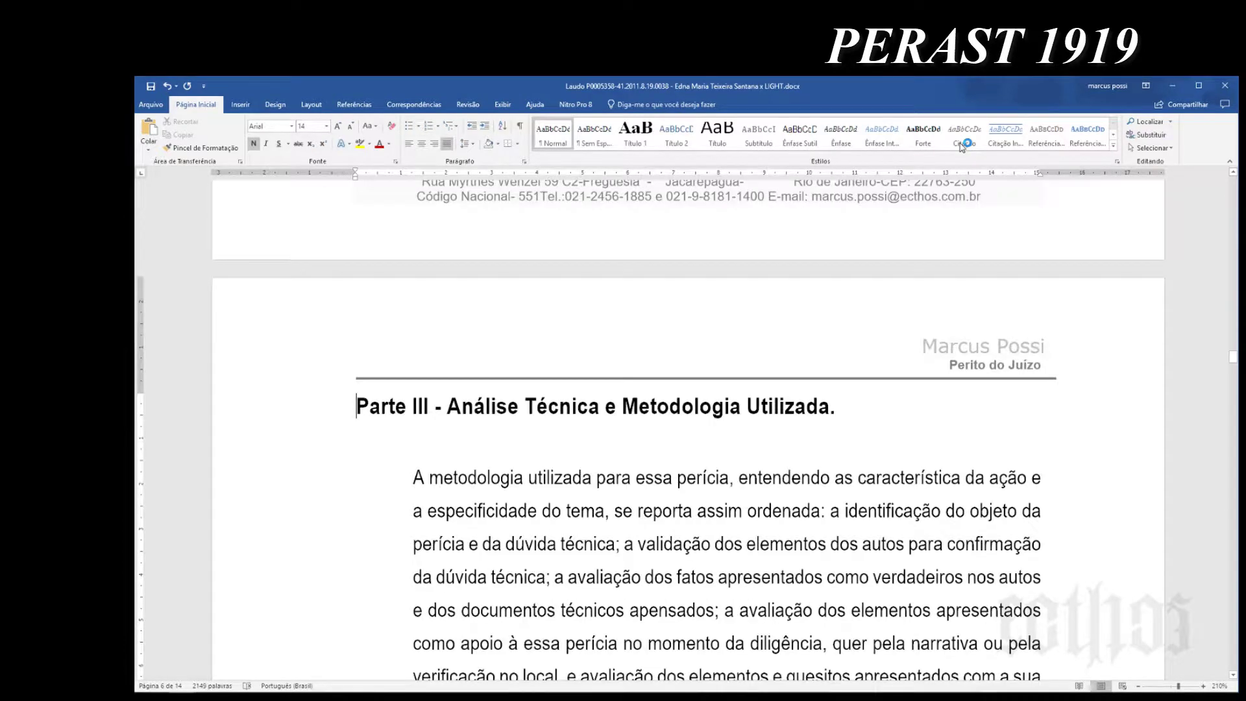
{"action": "scroll", "coordinate": [963, 146], "scroll_direction": "down", "scroll_amount": 3}
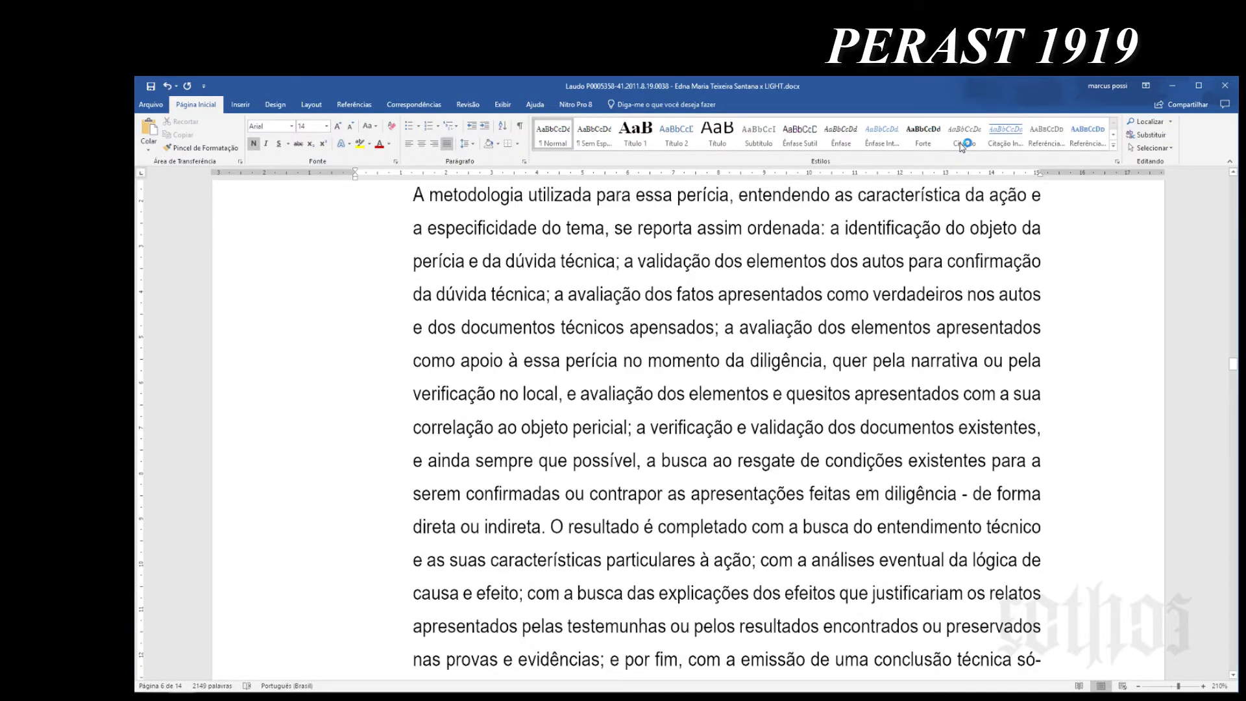
{"action": "scroll", "coordinate": [963, 146], "scroll_direction": "up", "scroll_amount": 2}
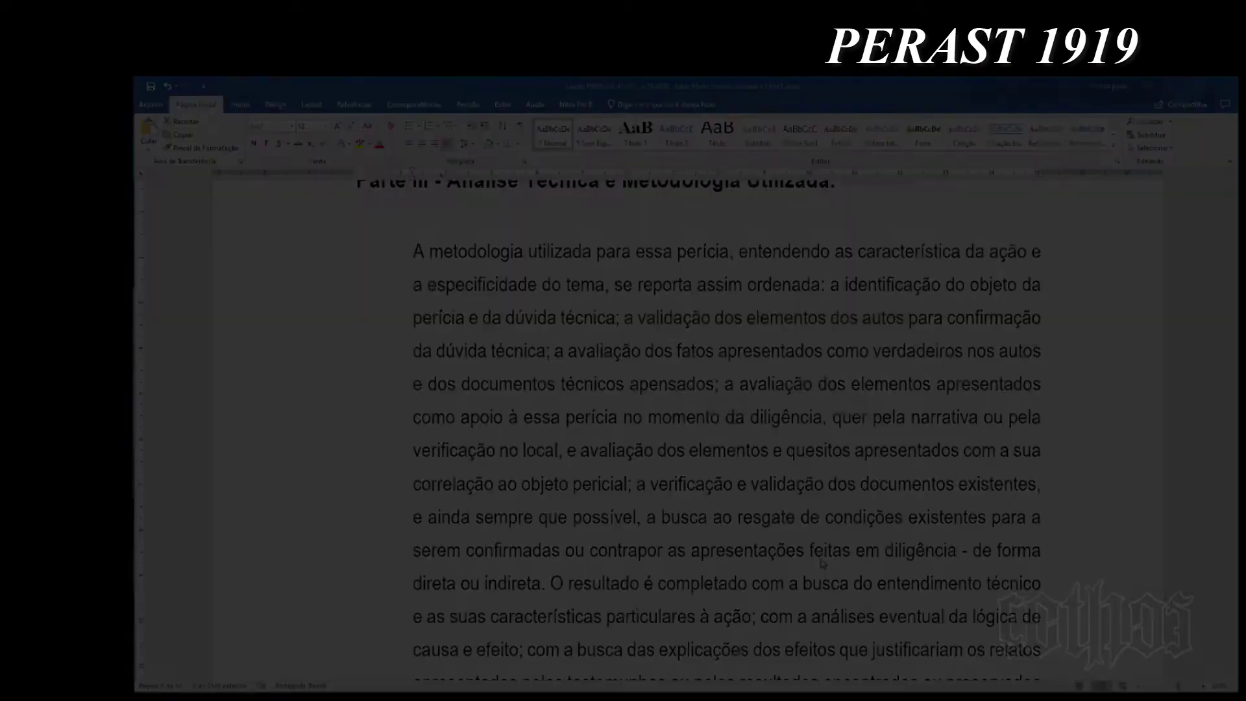
{"action": "scroll", "coordinate": [693, 490], "scroll_direction": "up", "scroll_amount": 2}
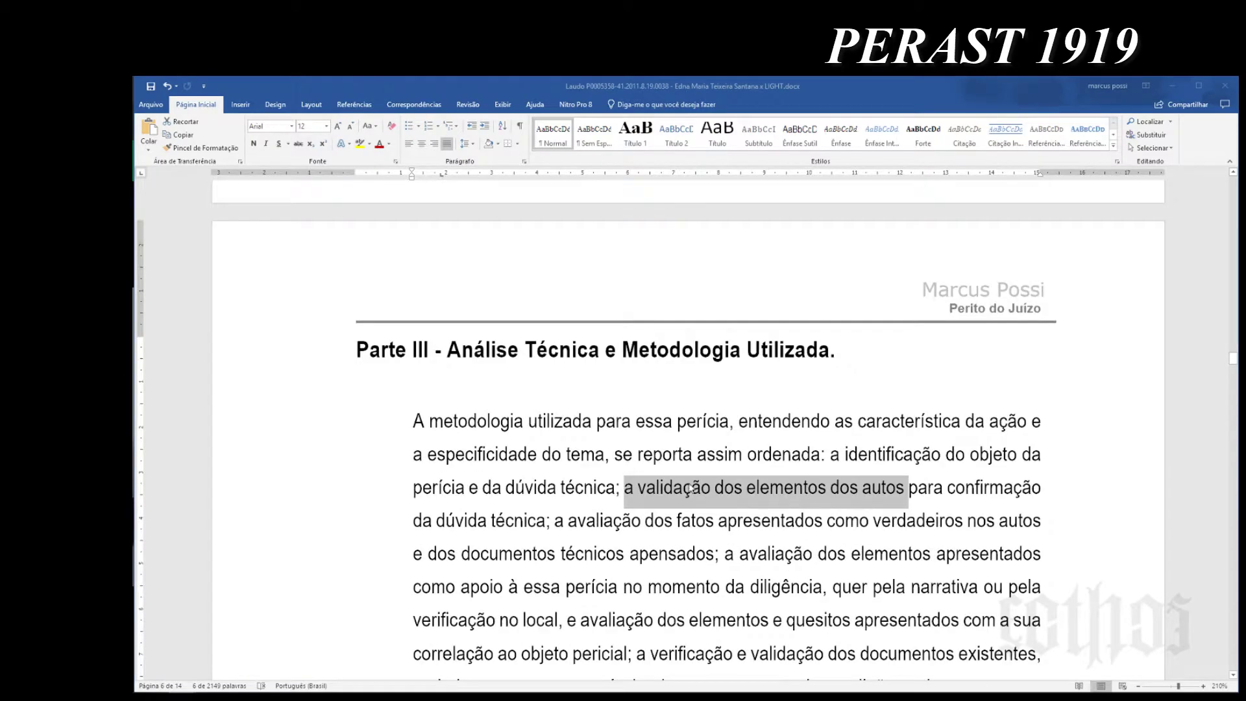
{"action": "left_click", "coordinate": [618, 387]}
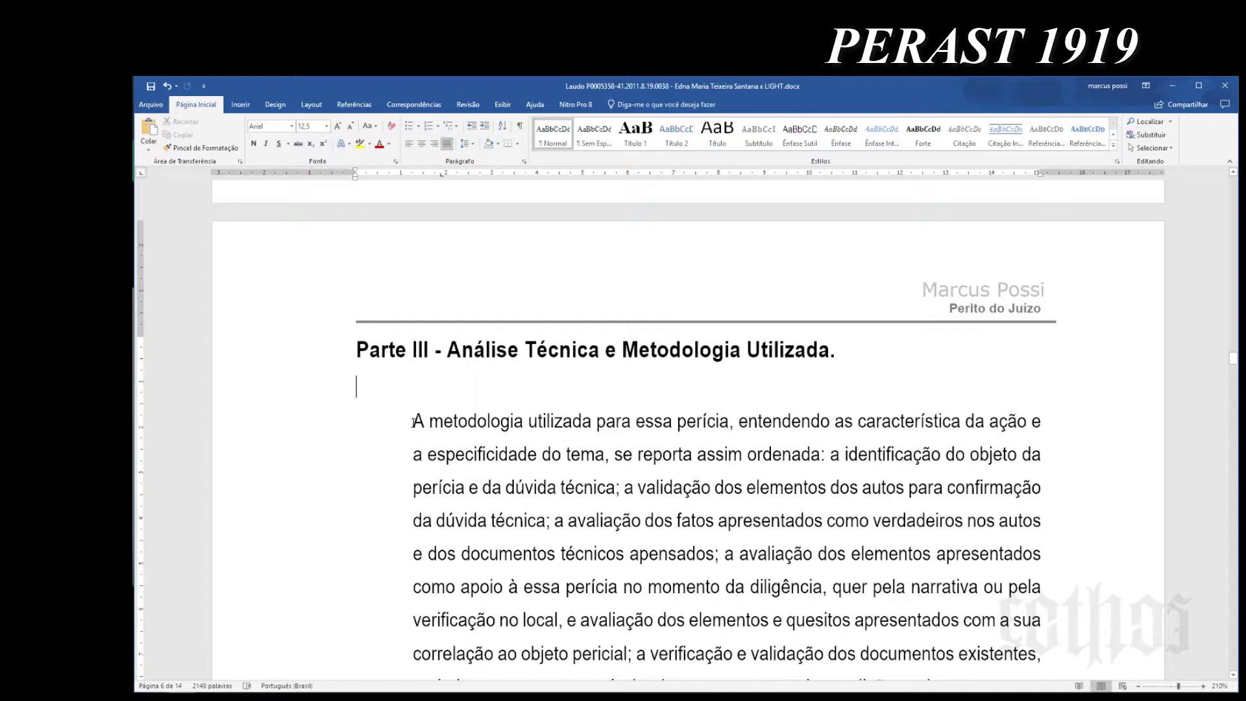
{"action": "scroll", "coordinate": [425, 418], "scroll_direction": "down", "scroll_amount": 1}
{"action": "scroll", "coordinate": [431, 419], "scroll_direction": "down", "scroll_amount": 6}
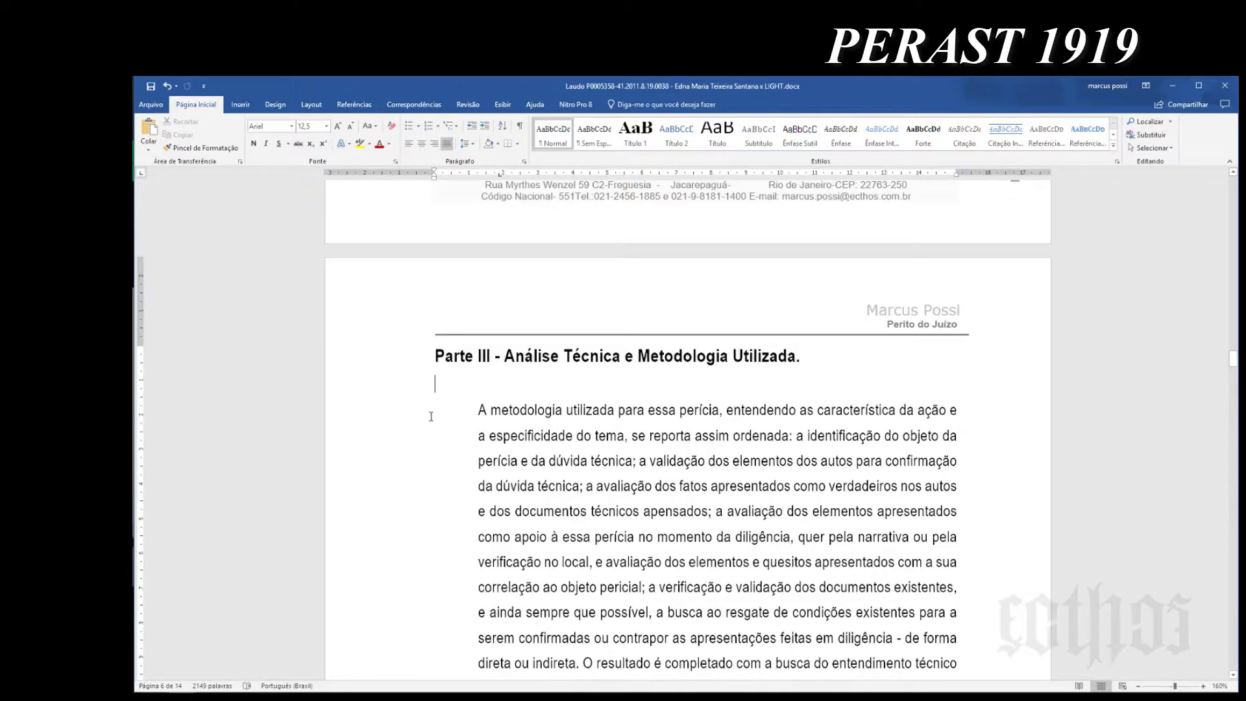
{"action": "scroll", "coordinate": [463, 426], "scroll_direction": "down", "scroll_amount": 1}
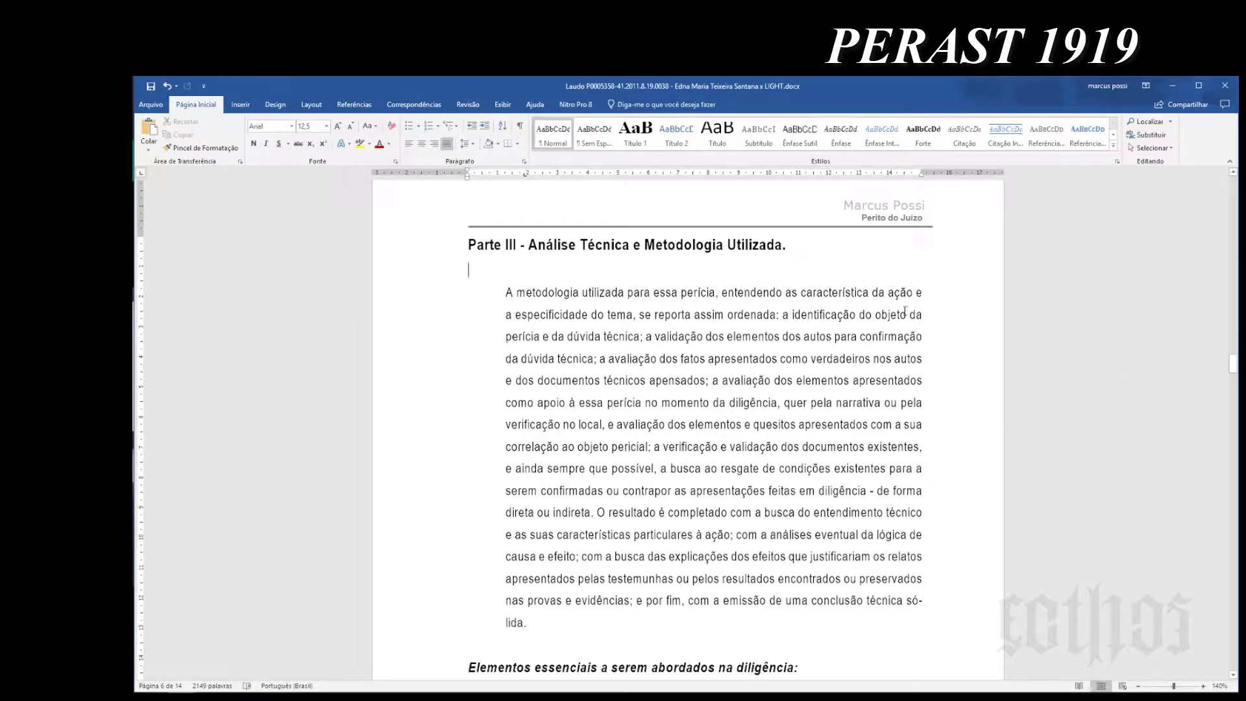
{"action": "left_click_drag", "start_coordinate": [800, 292], "coordinate": [634, 318]}
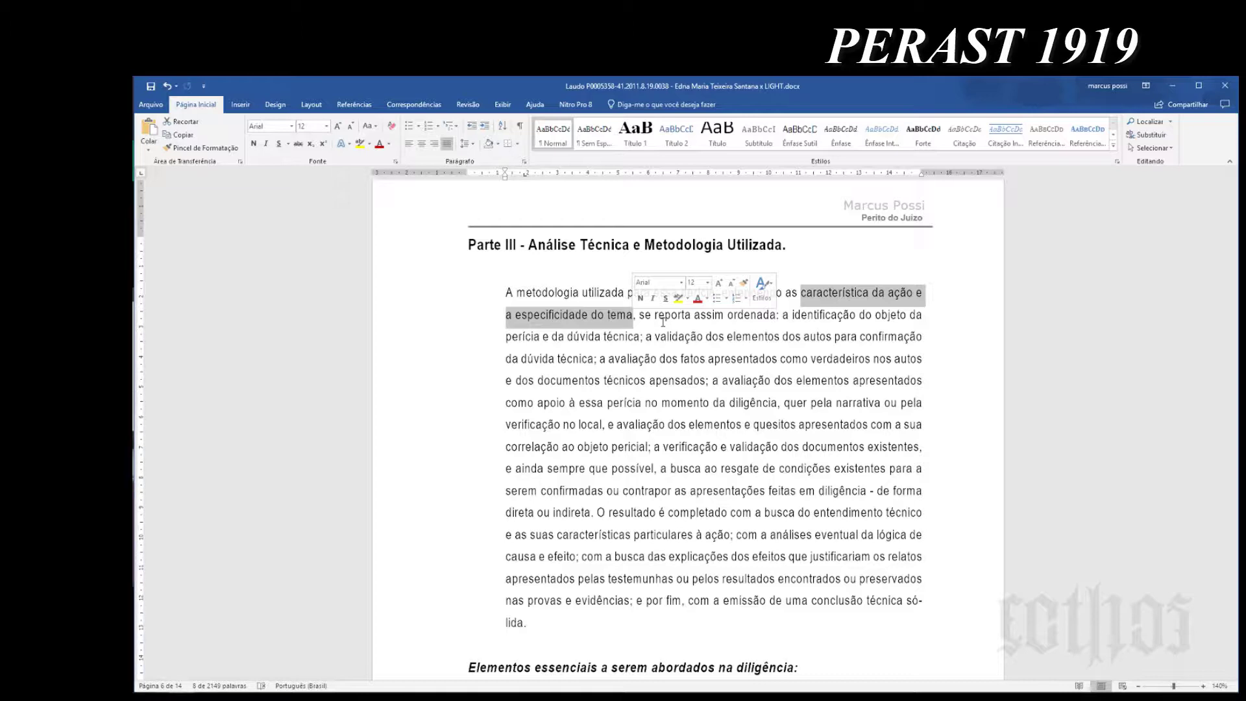
{"action": "left_click", "coordinate": [560, 314]}
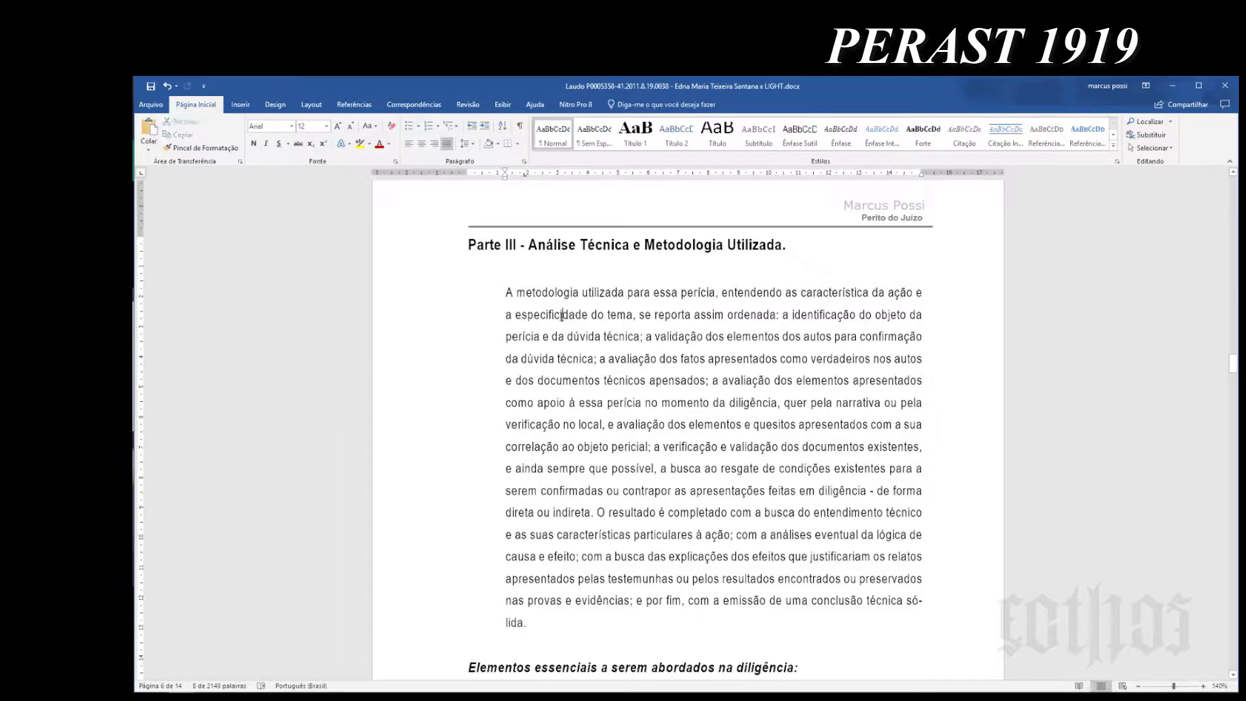
{"action": "left_click_drag", "start_coordinate": [560, 315], "coordinate": [612, 317]}
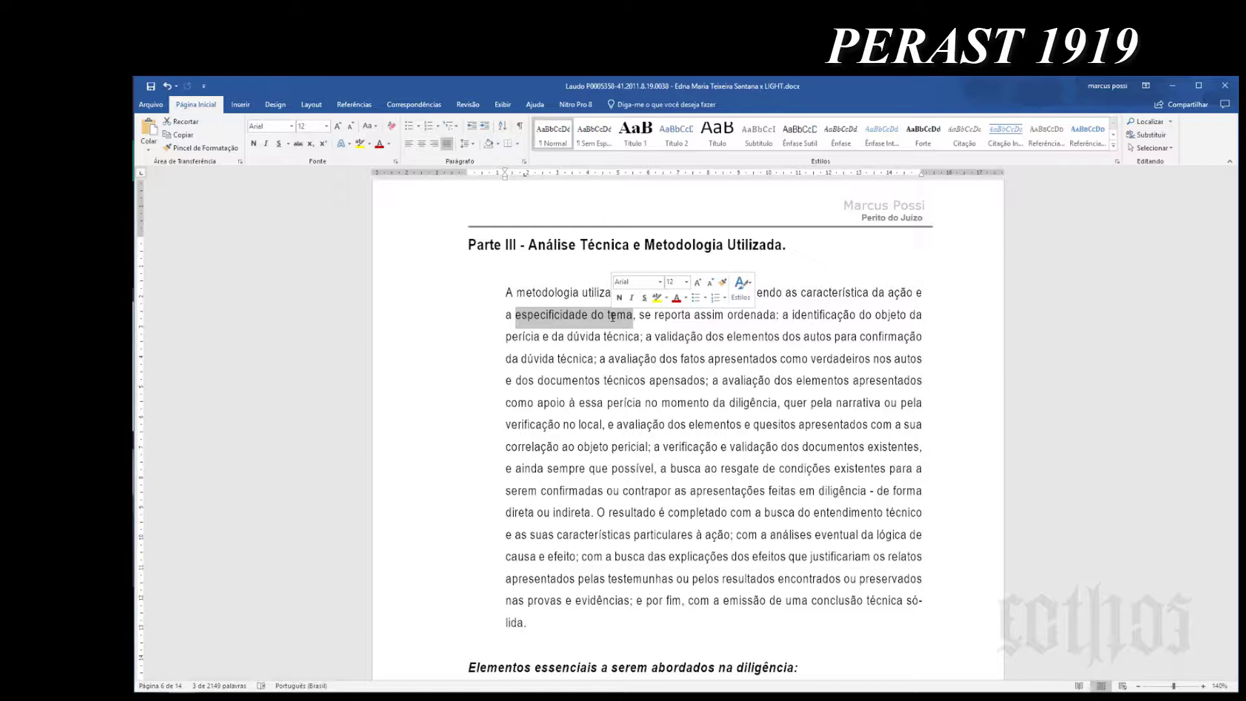
{"action": "left_click", "coordinate": [651, 359]}
{"action": "scroll", "coordinate": [663, 379], "scroll_direction": "up", "scroll_amount": 3}
{"action": "scroll", "coordinate": [663, 379], "scroll_direction": "up", "scroll_amount": 2}
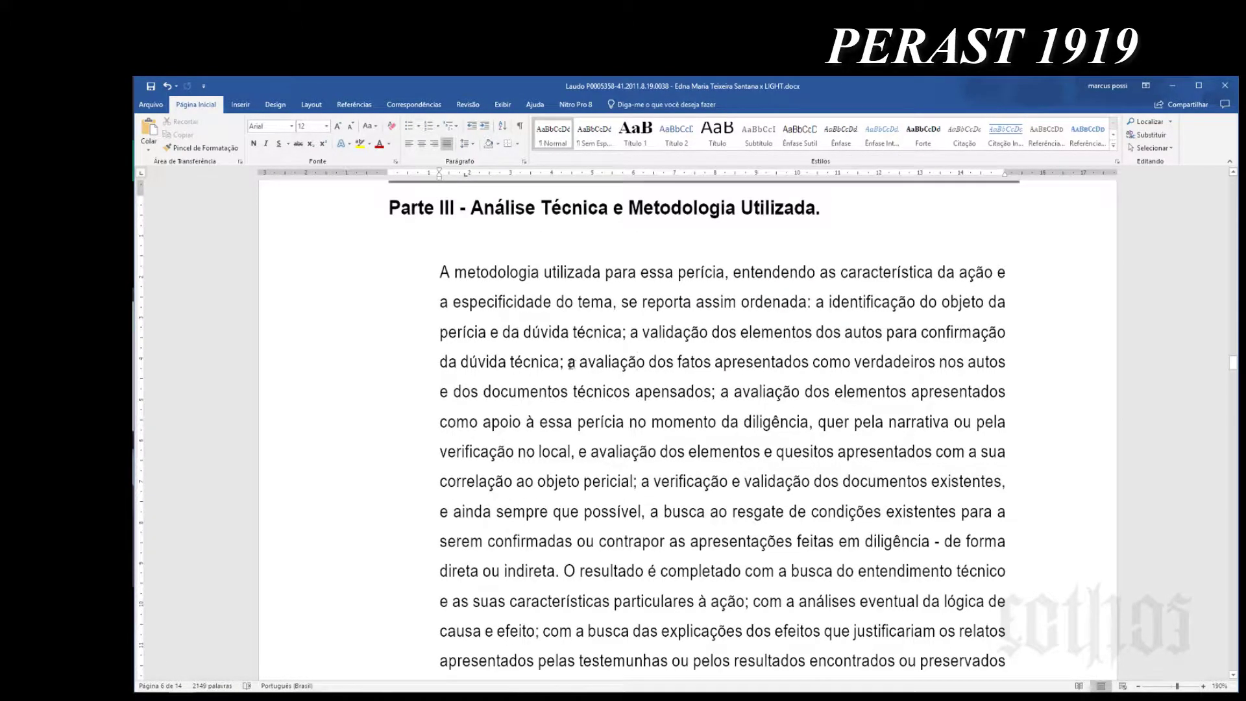
{"action": "left_click_drag", "start_coordinate": [571, 362], "coordinate": [809, 365]}
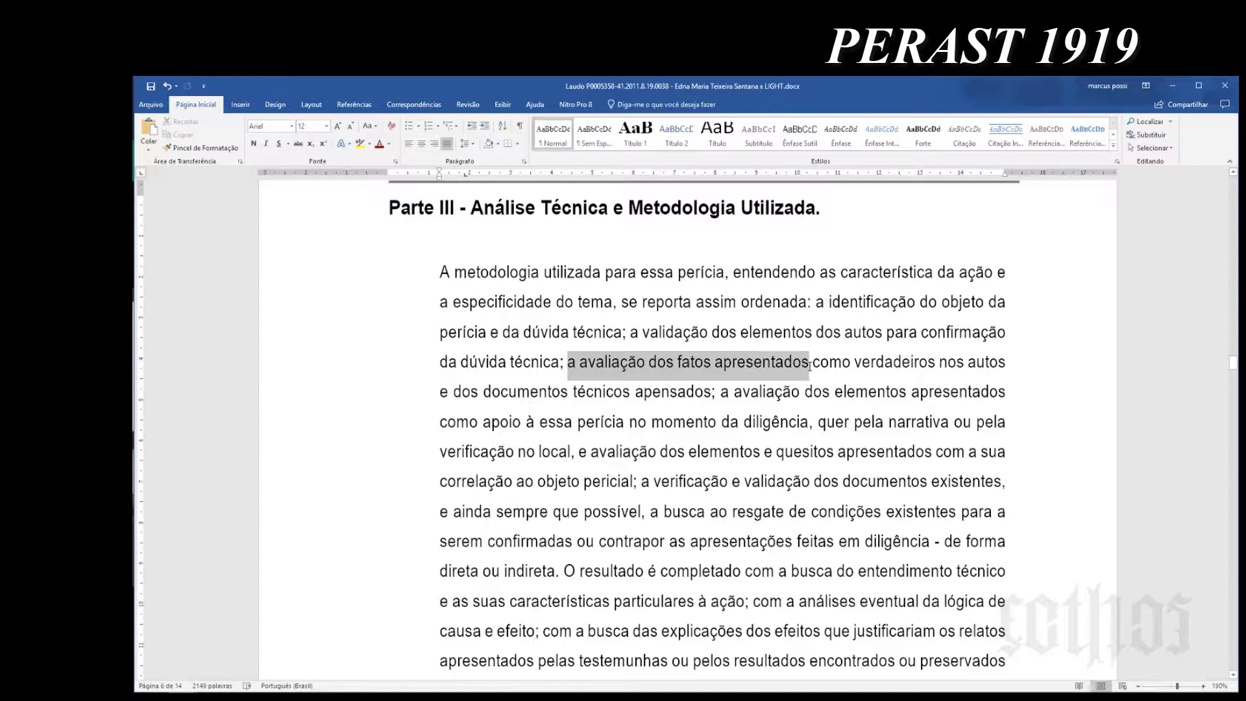
{"action": "left_click", "coordinate": [869, 391]}
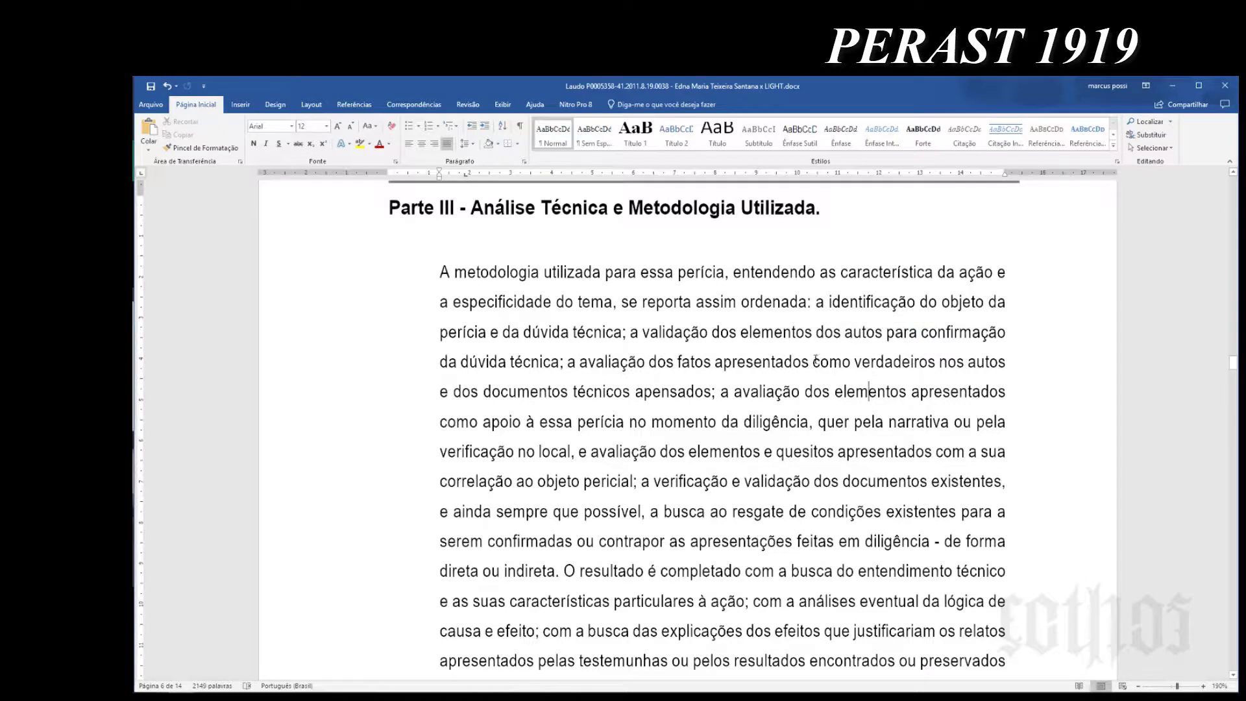
{"action": "left_click_drag", "start_coordinate": [814, 362], "coordinate": [983, 361]}
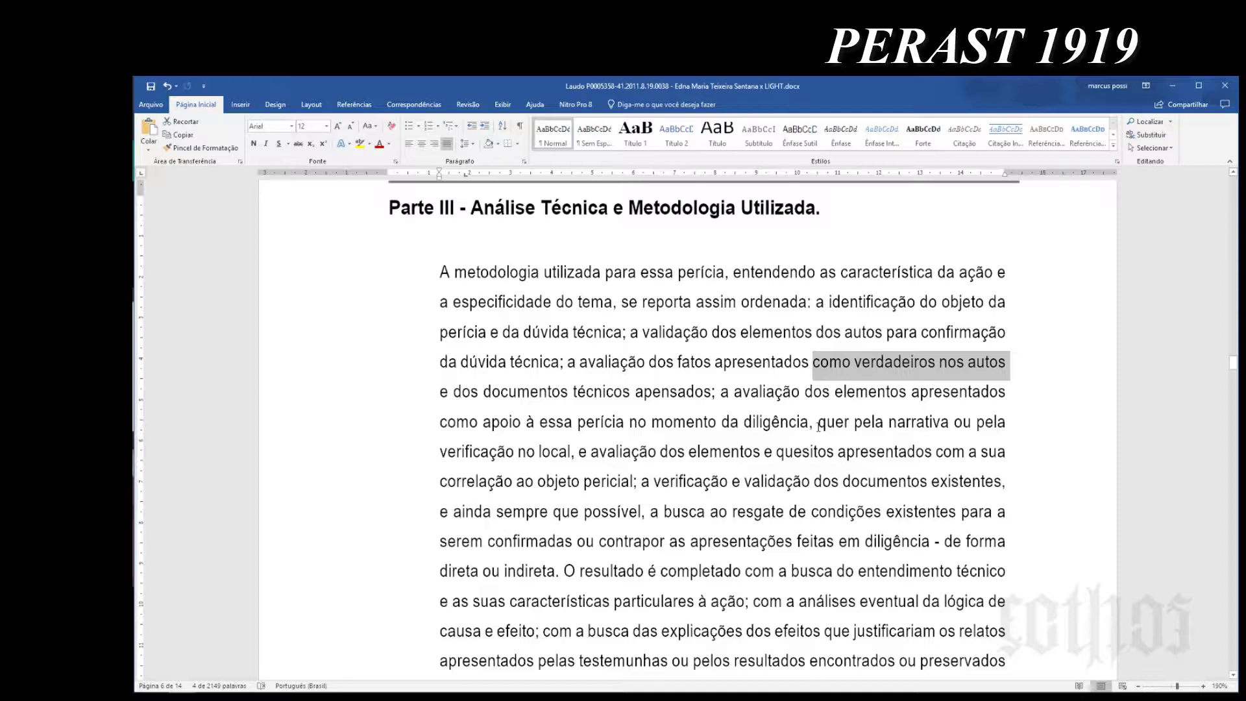
{"action": "left_click_drag", "start_coordinate": [819, 423], "coordinate": [571, 453]}
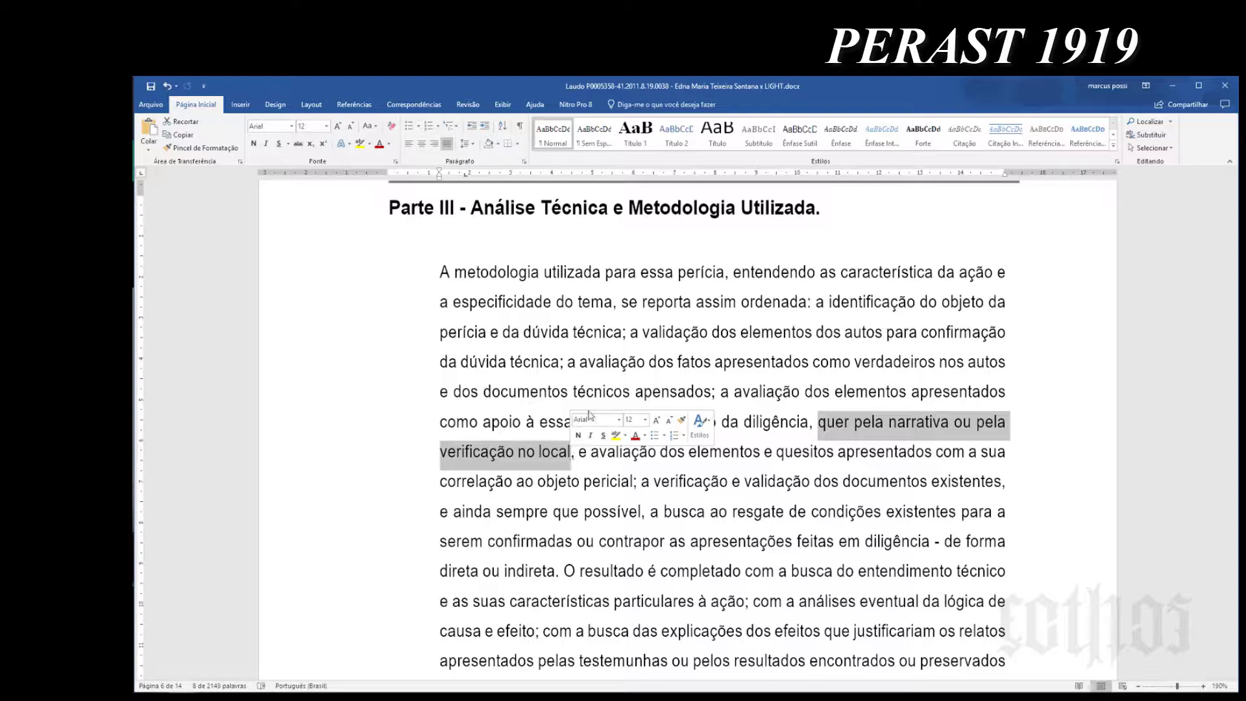
{"action": "left_click", "coordinate": [650, 483]}
{"action": "scroll", "coordinate": [650, 484], "scroll_direction": "down", "scroll_amount": 2}
{"action": "scroll", "coordinate": [651, 484], "scroll_direction": "up", "scroll_amount": 2}
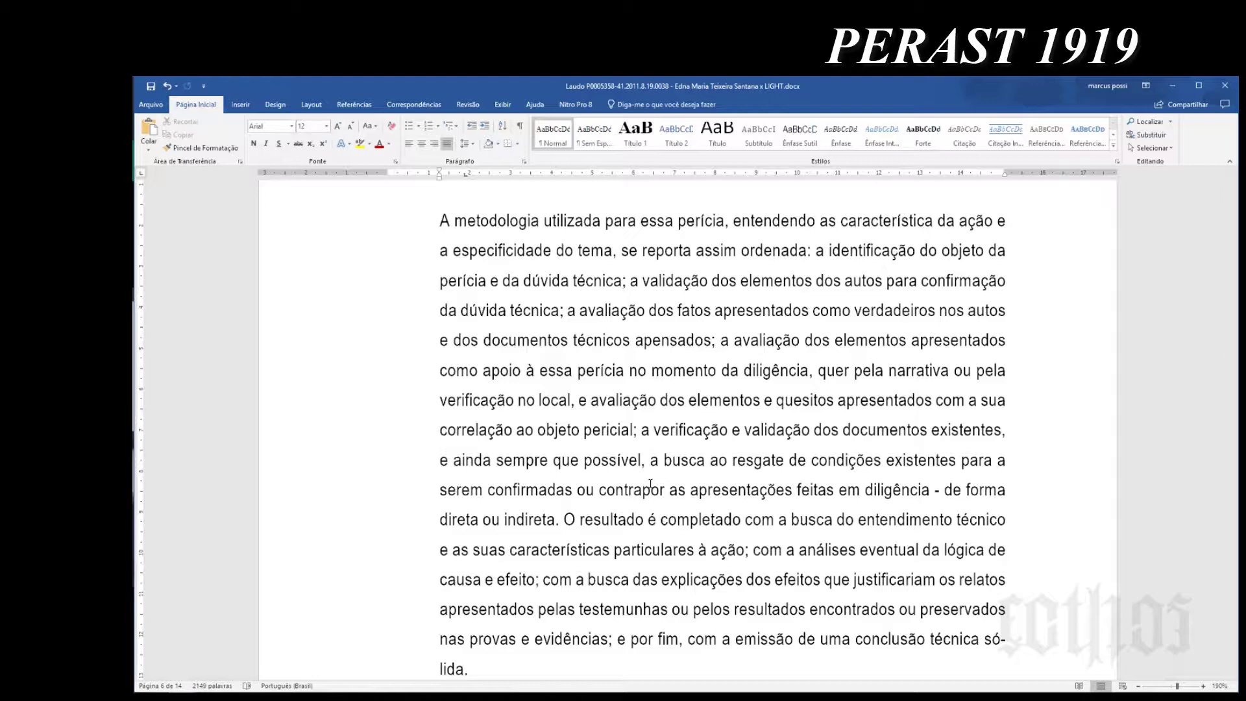
Step: Add a blank line above the 'Elementos essenciais a serem abordados na diligência:' heading
{"action": "scroll", "coordinate": [650, 484], "scroll_direction": "down", "scroll_amount": 3}
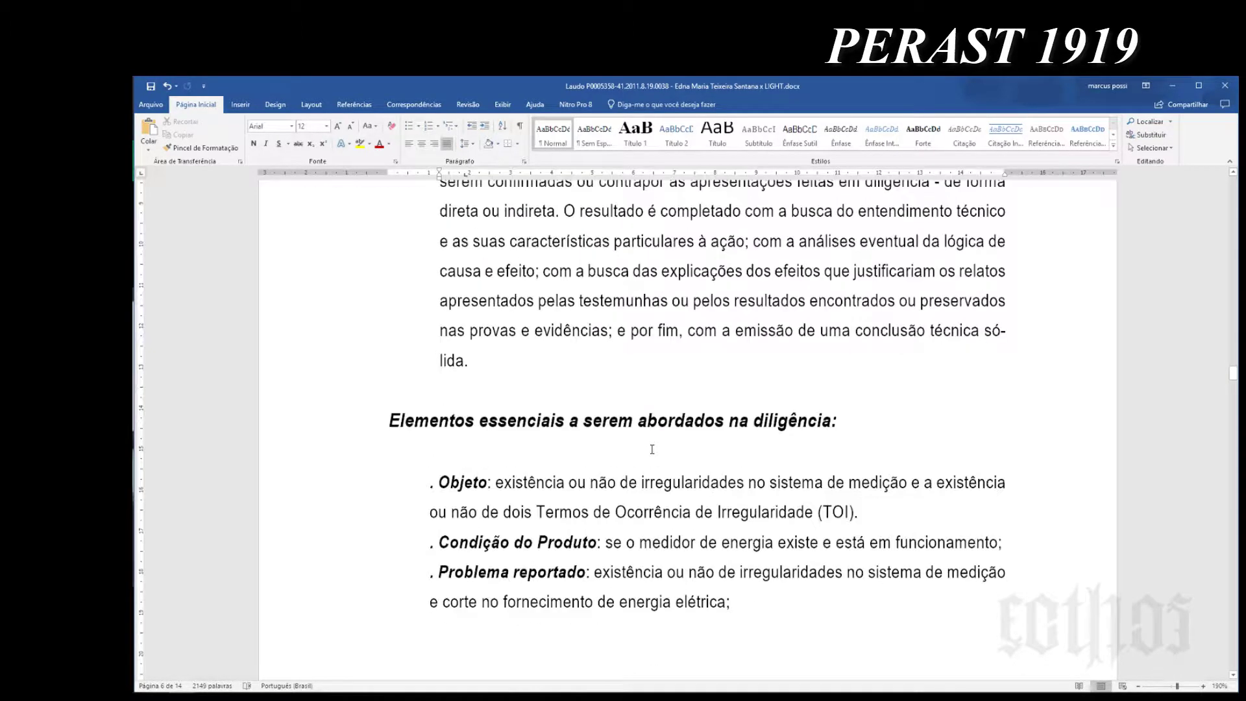
{"action": "scroll", "coordinate": [428, 480], "scroll_direction": "down", "scroll_amount": 1}
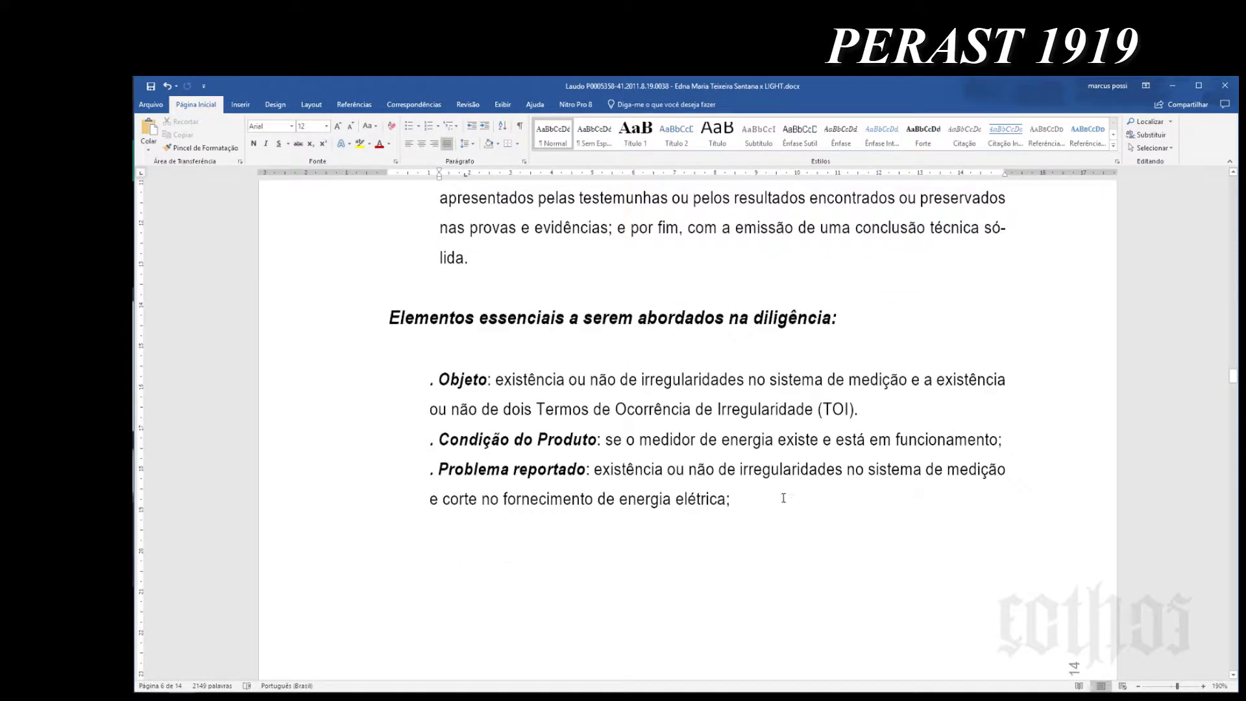
{"action": "left_click_drag", "start_coordinate": [783, 498], "coordinate": [415, 353]}
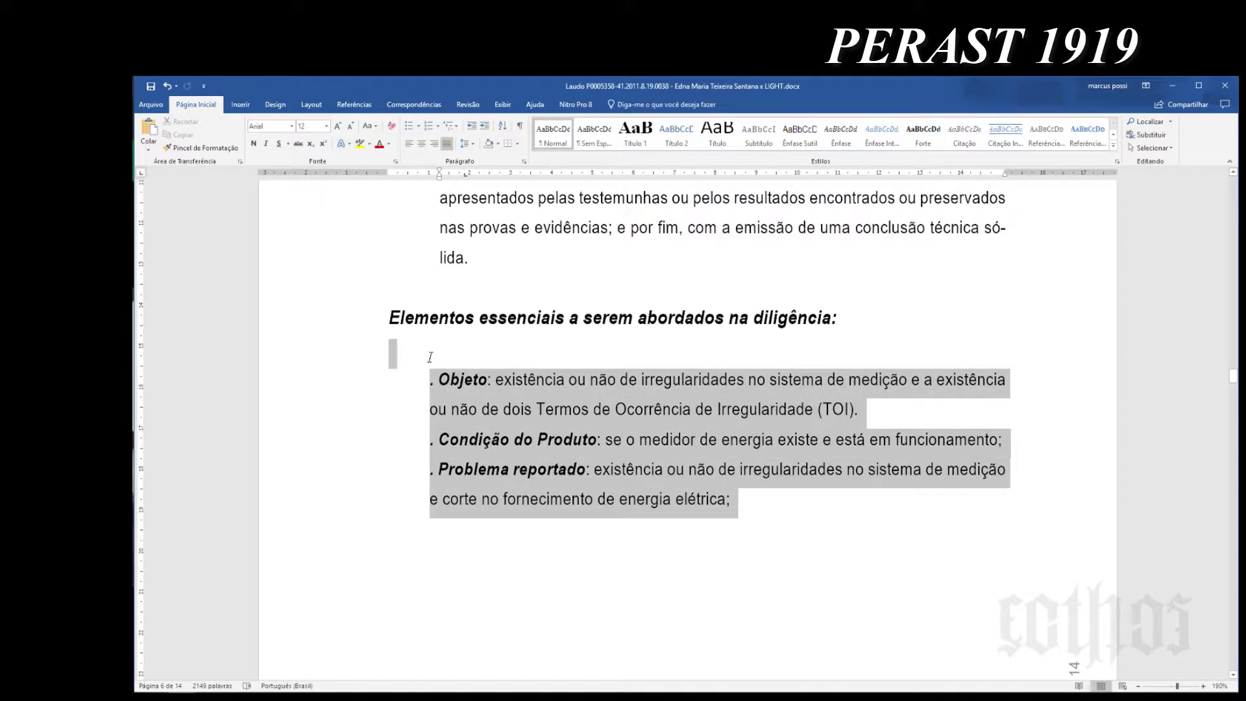
{"action": "left_click", "coordinate": [708, 347]}
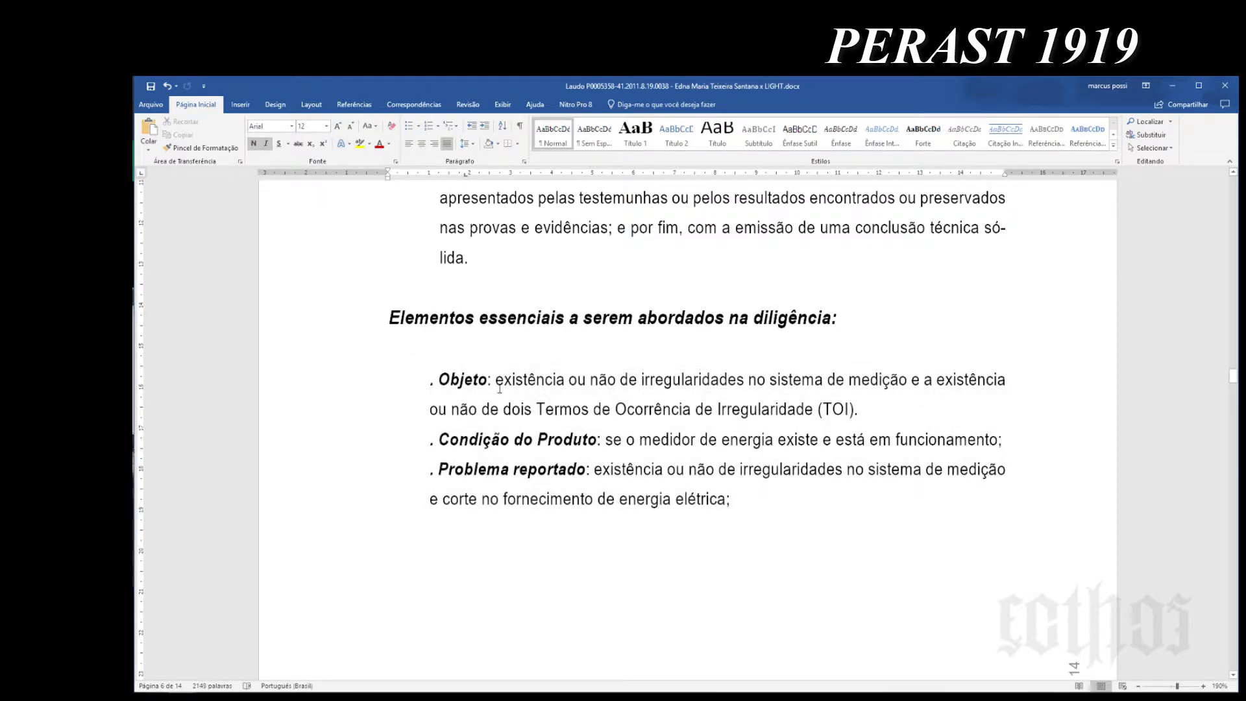
{"action": "left_click", "coordinate": [477, 279]}
{"action": "key", "text": "Return"}
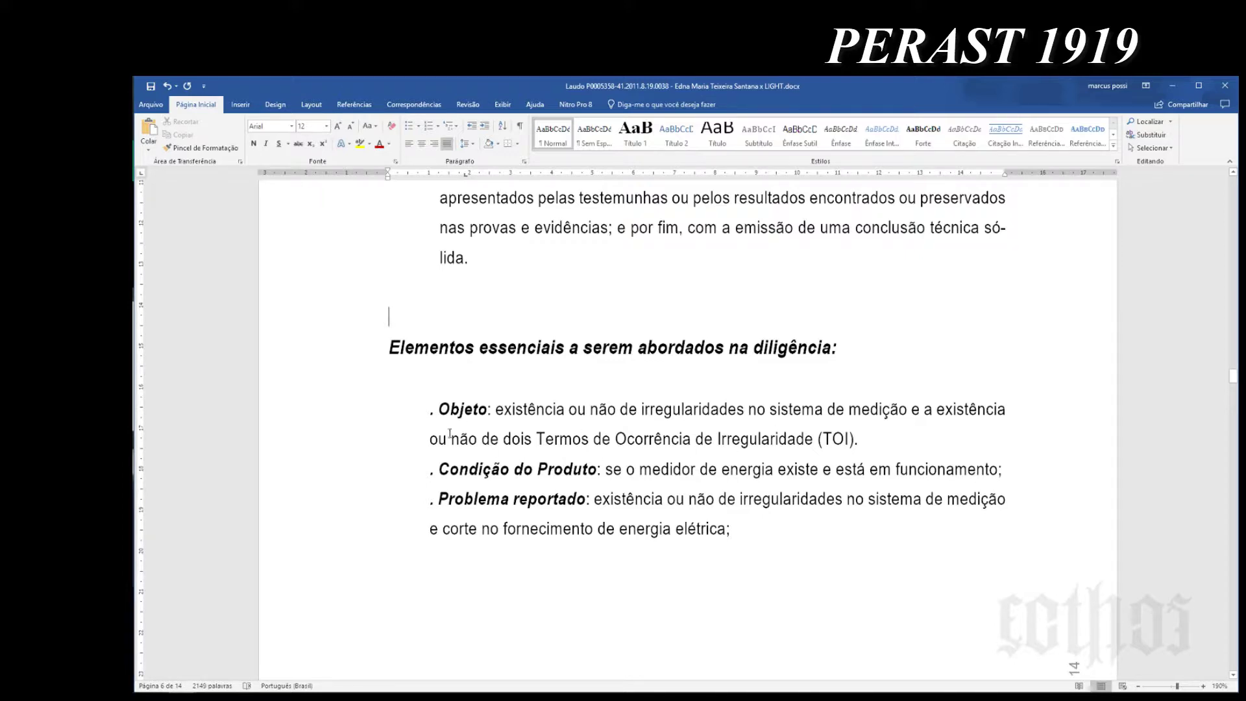
Step: Select the 'ou não de dois Termos de Ocorrência de Irregularidade (TOI).' line in the Objeto item
{"action": "left_click", "coordinate": [851, 439]}
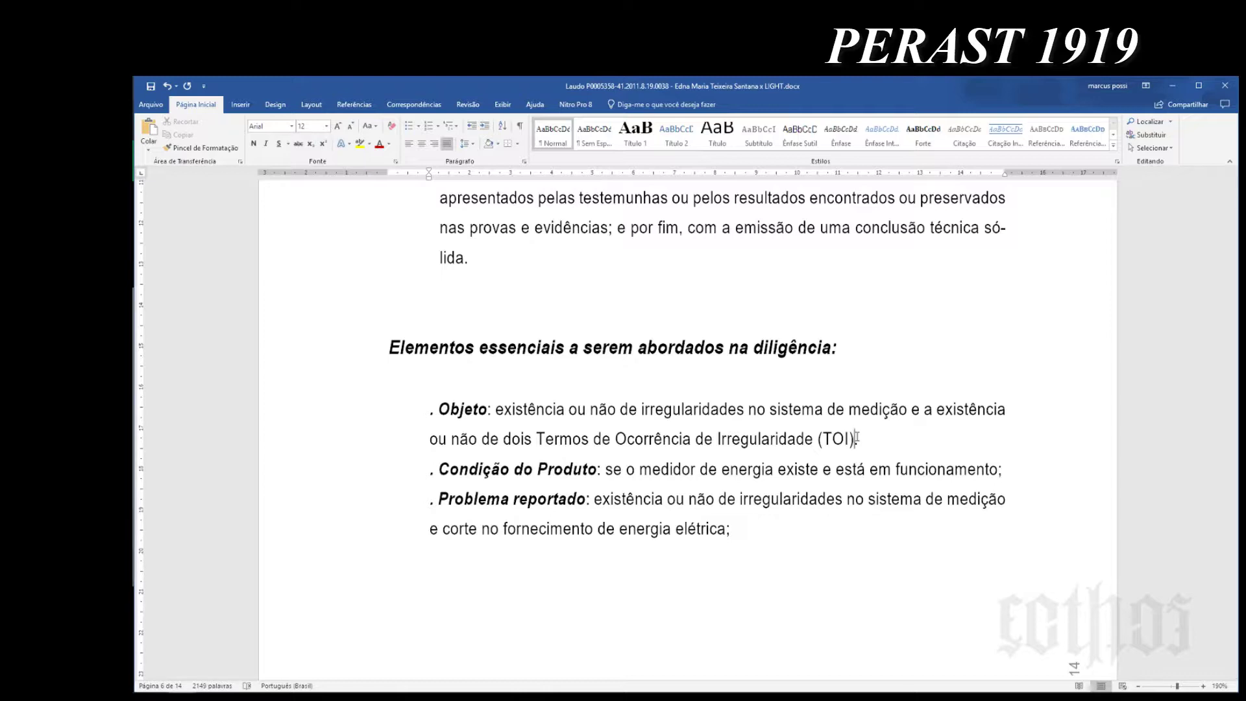
{"action": "key", "text": "ctrl+shift+Left"}
{"action": "key", "text": "ctrl+shift+Left"}
{"action": "key", "text": "ctrl+shift+Left"}
{"action": "key", "text": "ctrl+shift+Left"}
{"action": "key", "text": "ctrl+shift+Left"}
{"action": "key", "text": "ctrl+shift+Left"}
{"action": "key", "text": "ctrl+shift+Left"}
{"action": "key", "text": "ctrl+shift+Left"}
{"action": "key", "text": "ctrl+shift+Left"}
{"action": "key", "text": "ctrl+shift+Left"}
{"action": "key", "text": "ctrl+shift+Left"}
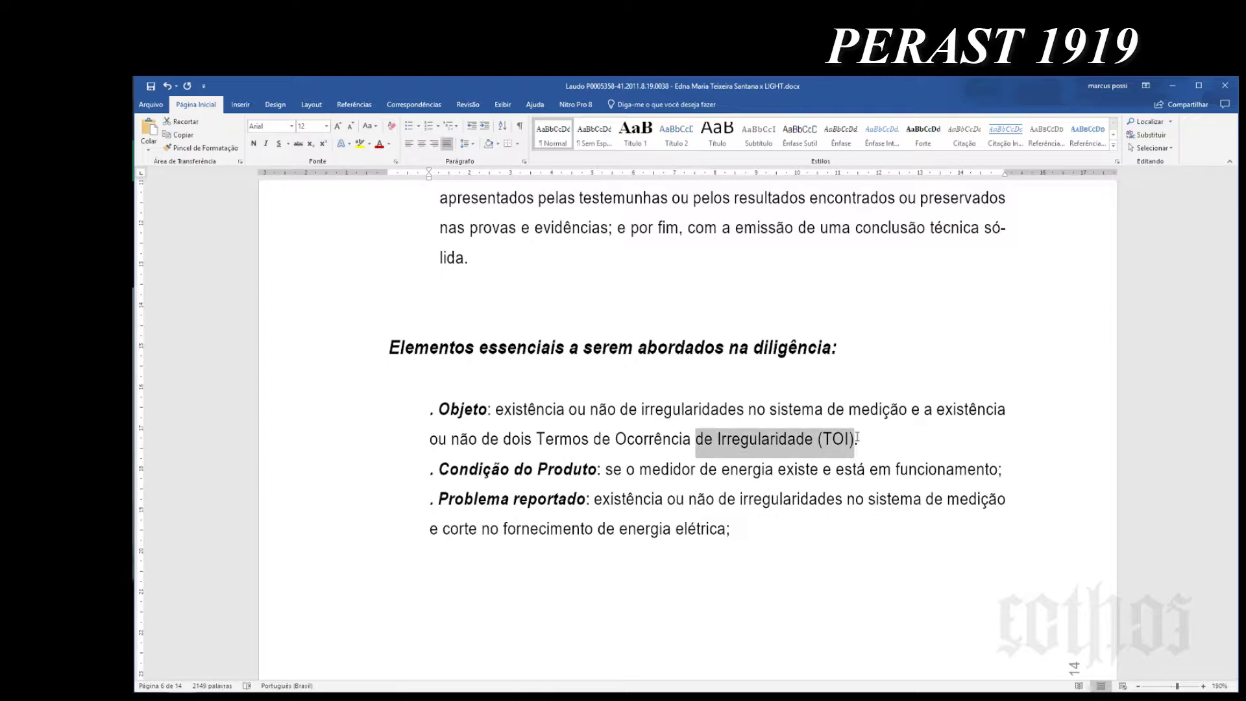
{"action": "key", "text": "ctrl+shift+Left"}
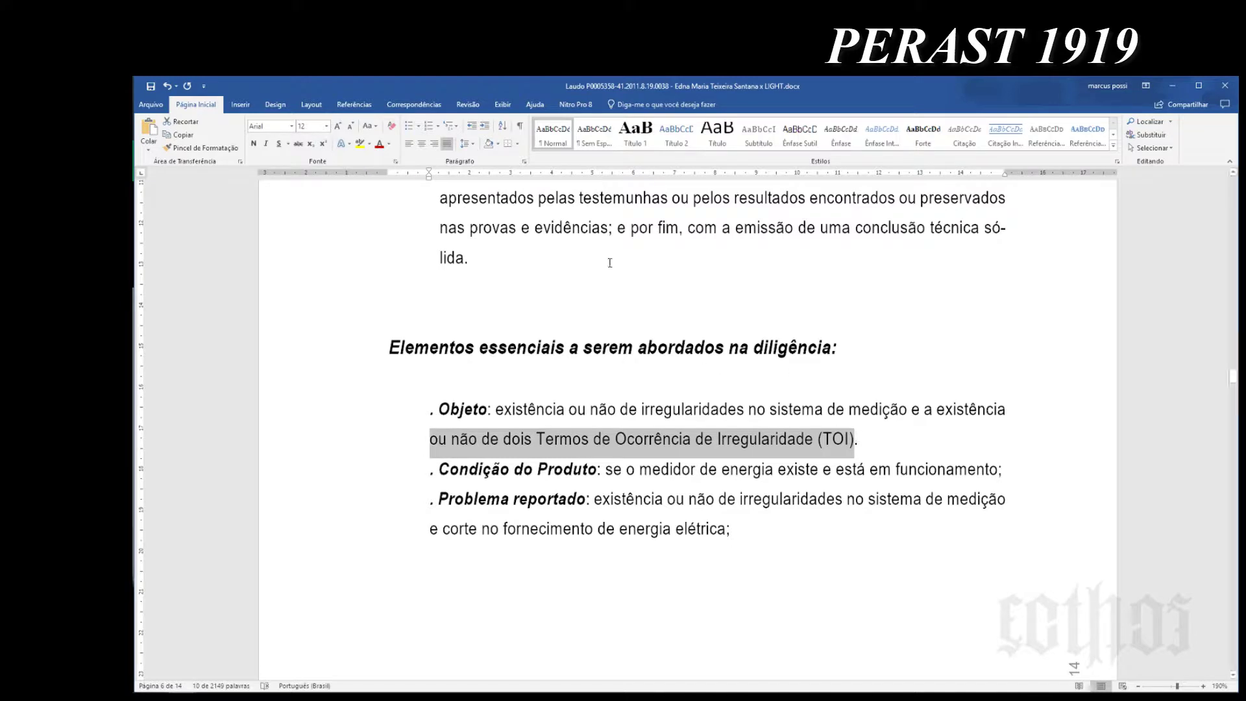
Step: Highlight the selected TOI line in yellow, then select the word 'Produto'
{"action": "left_click", "coordinate": [365, 149]}
{"action": "key", "text": "Left"}
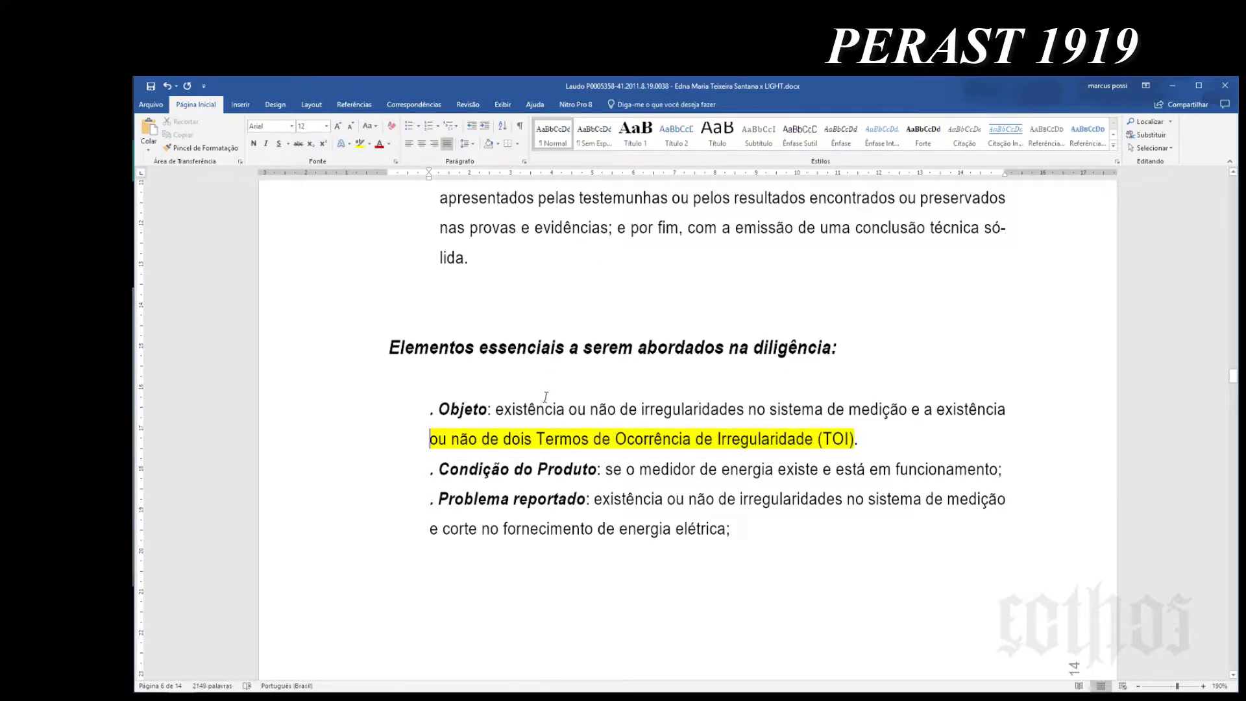
{"action": "double_click", "coordinate": [584, 468]}
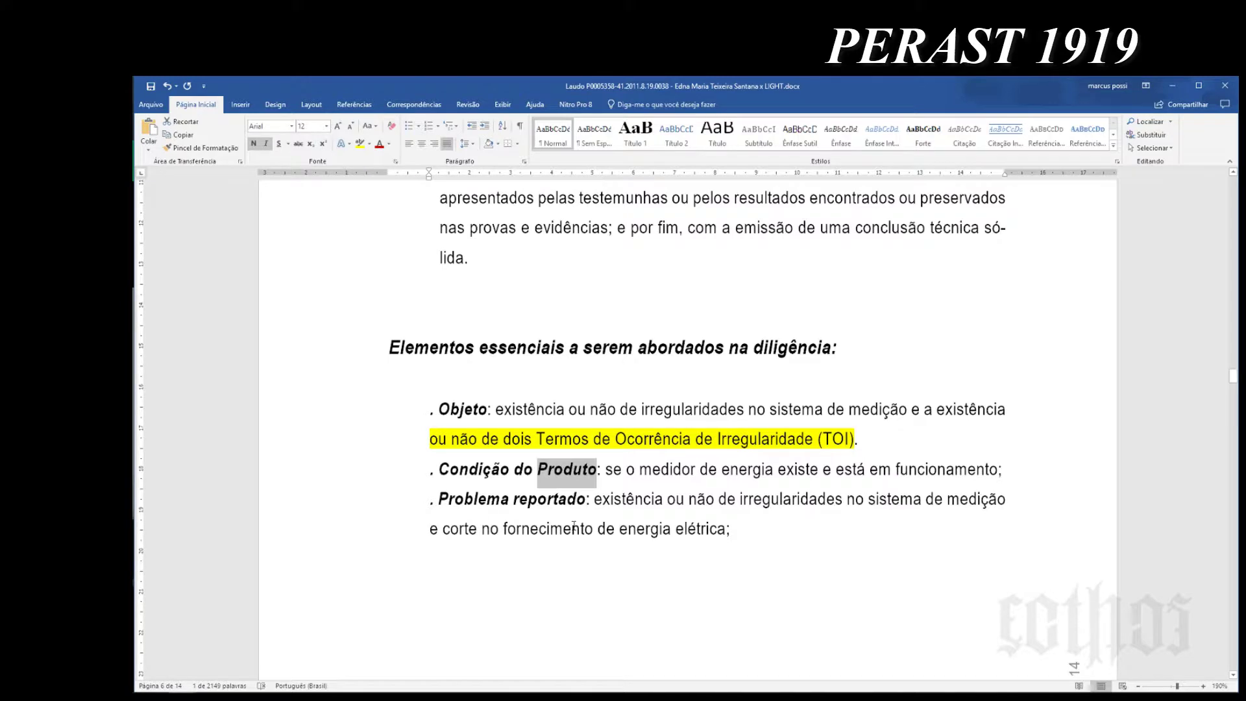
Step: Select the power-cut phrase, then the text of the essential-elements heading
{"action": "left_click_drag", "start_coordinate": [447, 529], "coordinate": [737, 536]}
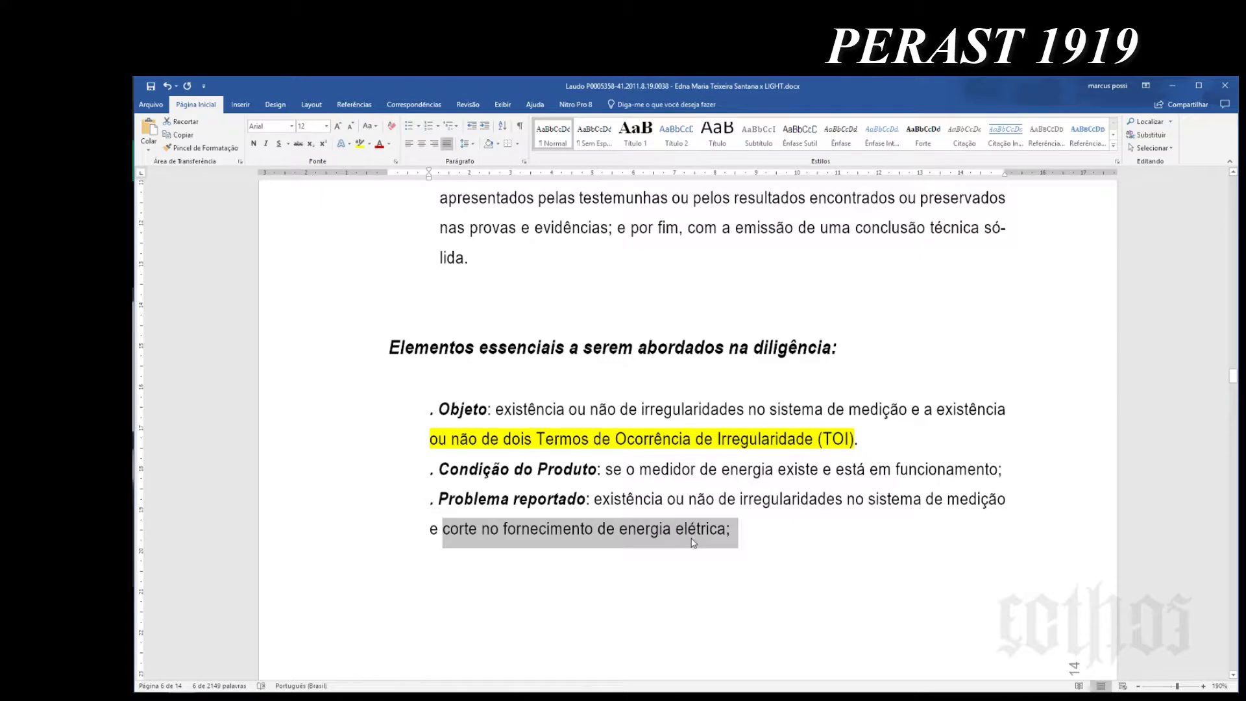
{"action": "left_click", "coordinate": [741, 535]}
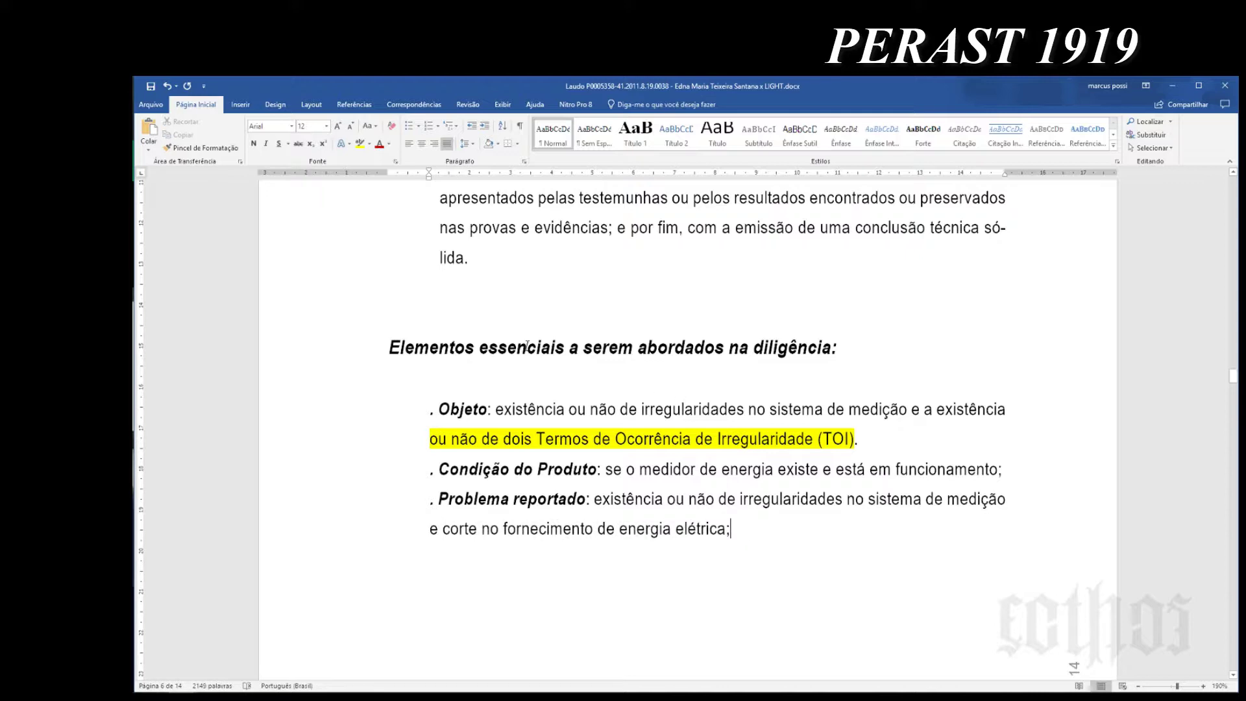
{"action": "left_click_drag", "start_coordinate": [479, 347], "coordinate": [781, 344]}
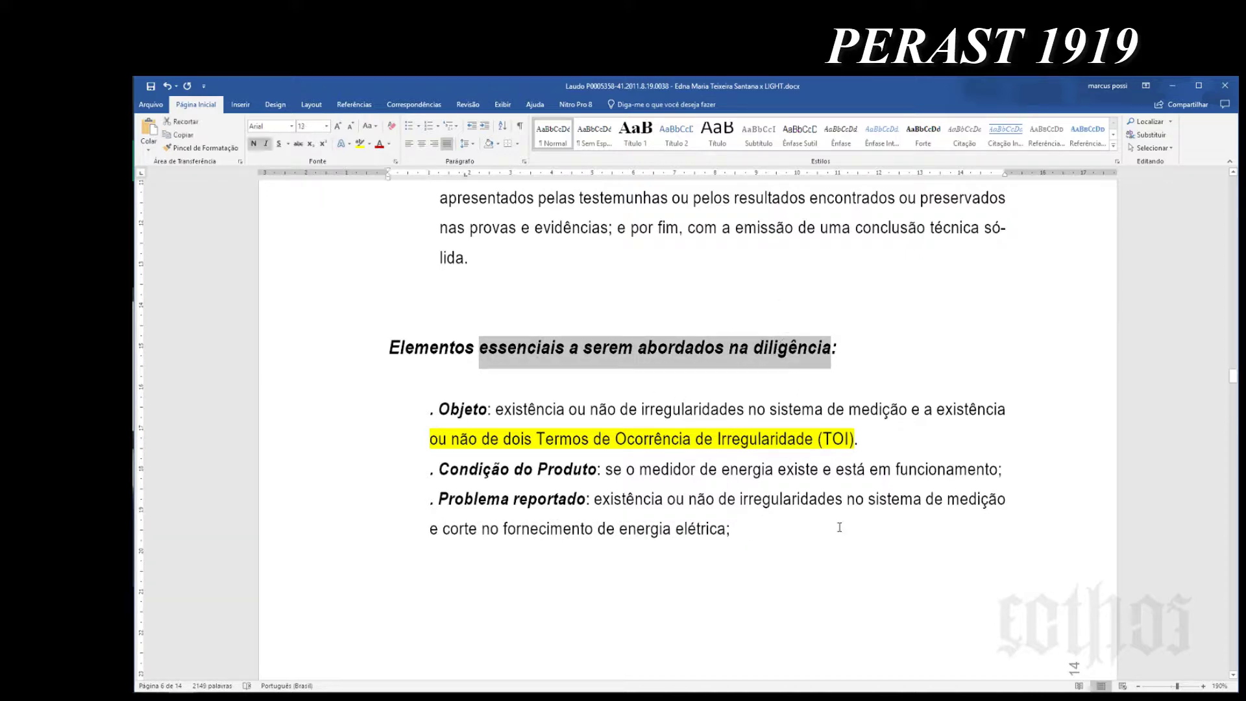
{"action": "left_click", "coordinate": [786, 531]}
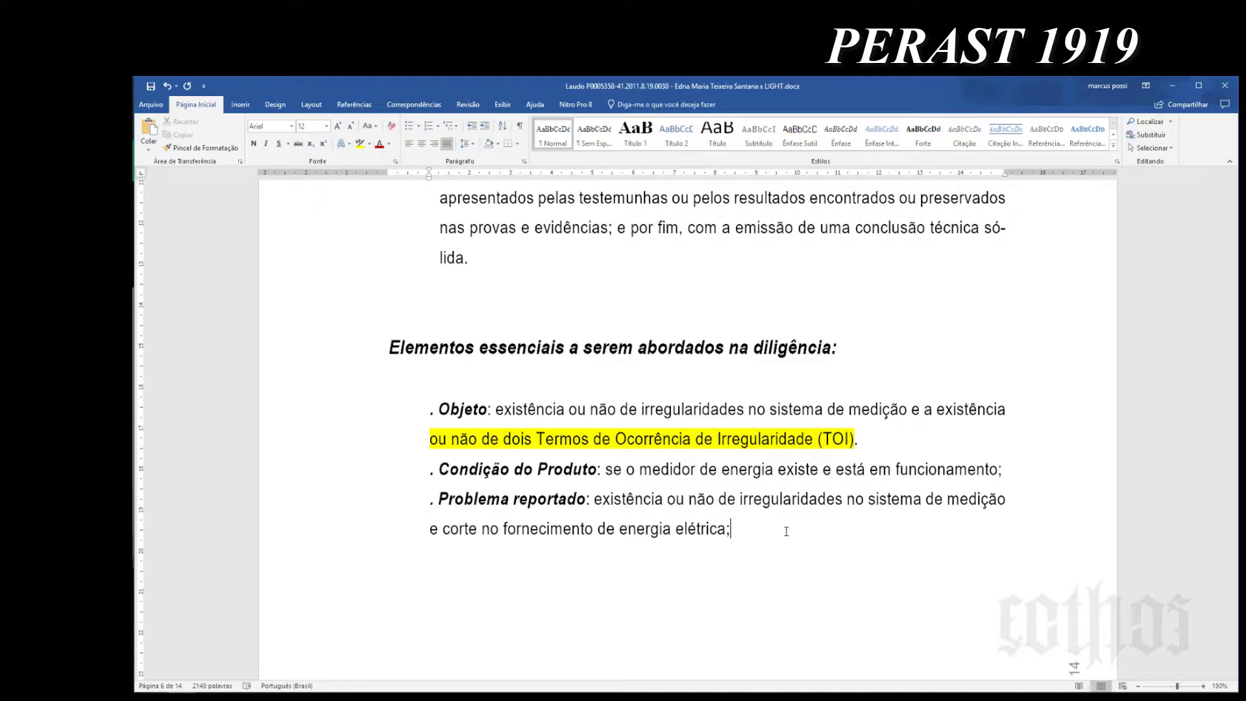
Step: After 'do conjunto.', add a sentence that the representative will send informações para completar o entendimento do processo
{"action": "scroll", "coordinate": [670, 484], "scroll_direction": "up", "scroll_amount": 10}
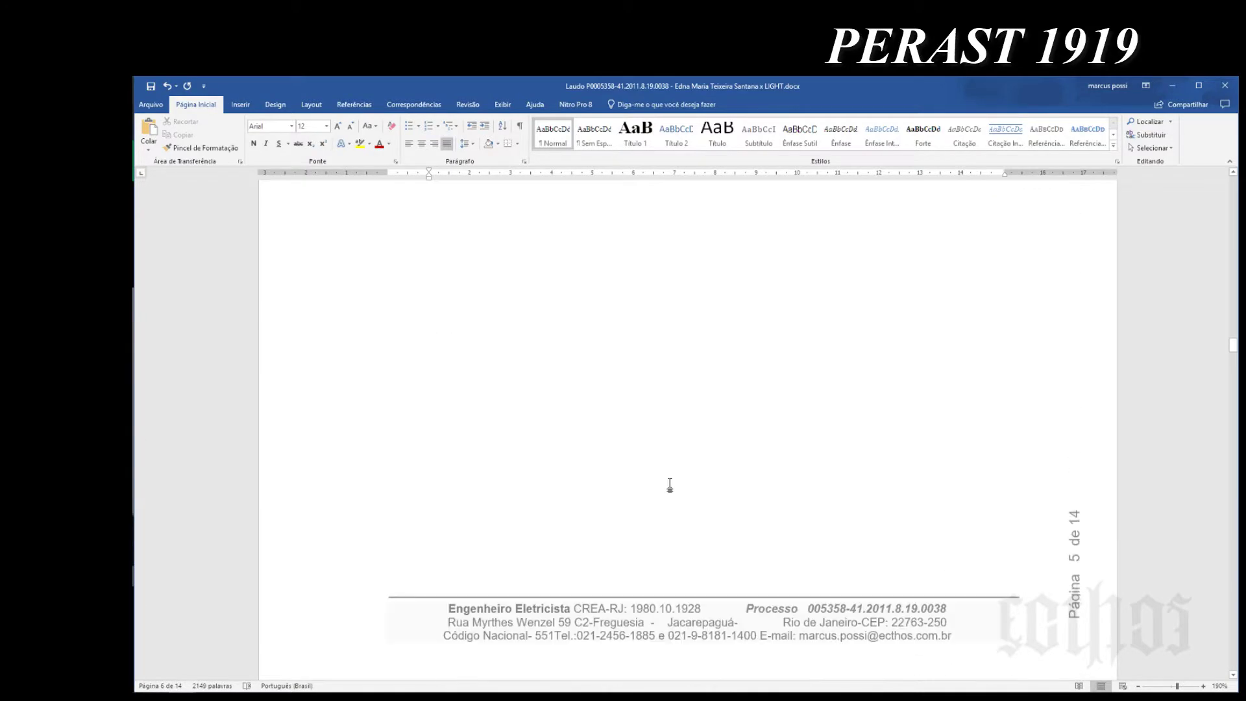
{"action": "scroll", "coordinate": [670, 484], "scroll_direction": "down", "scroll_amount": 10}
{"action": "scroll", "coordinate": [670, 484], "scroll_direction": "up", "scroll_amount": 4}
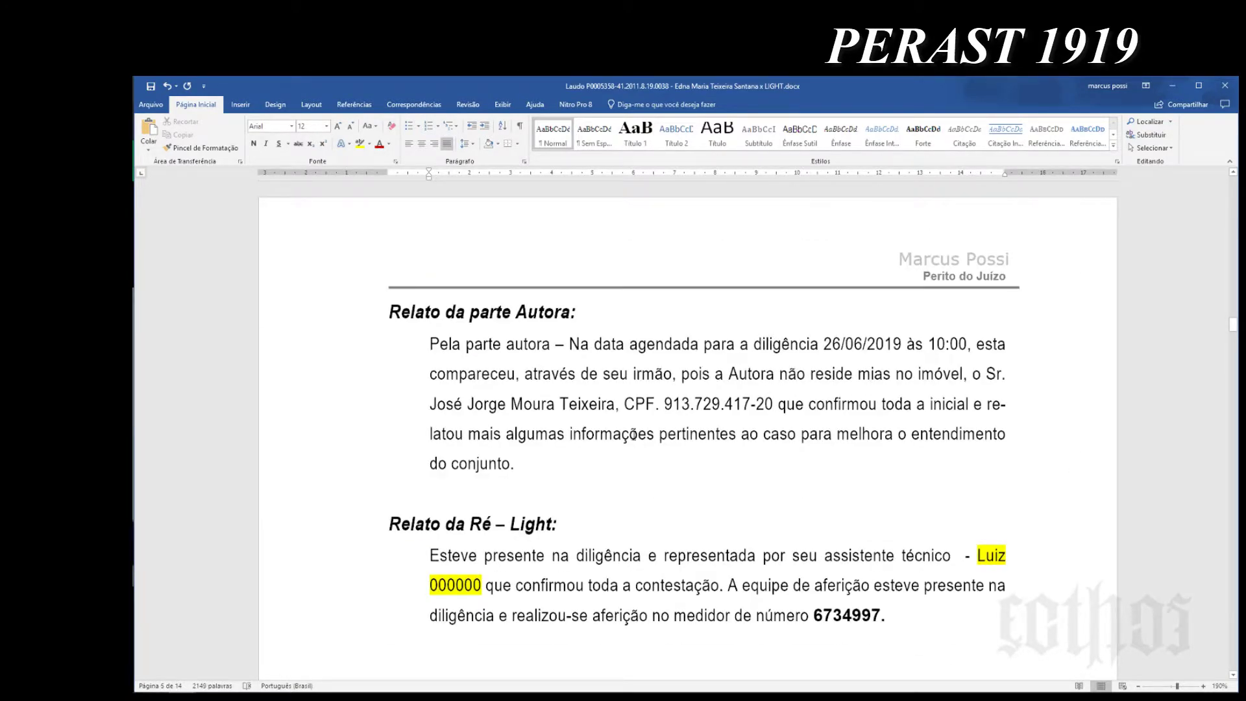
{"action": "left_click", "coordinate": [585, 463]}
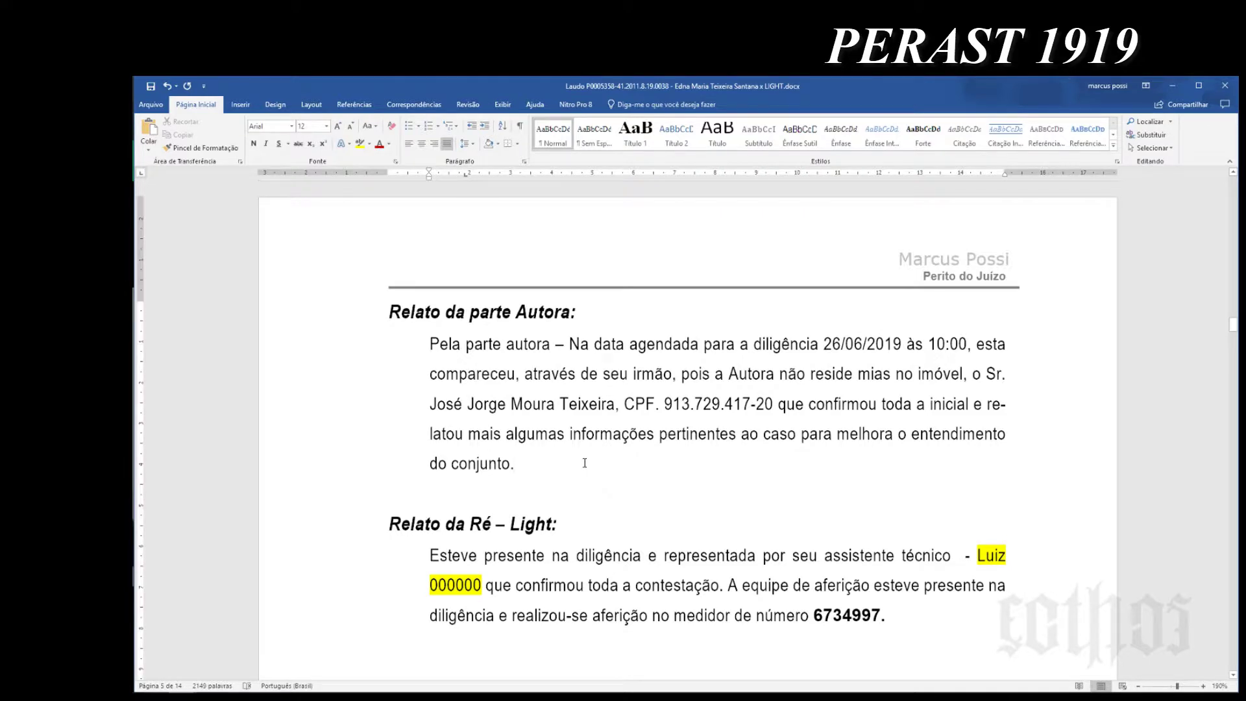
{"action": "type", "text": "O"}
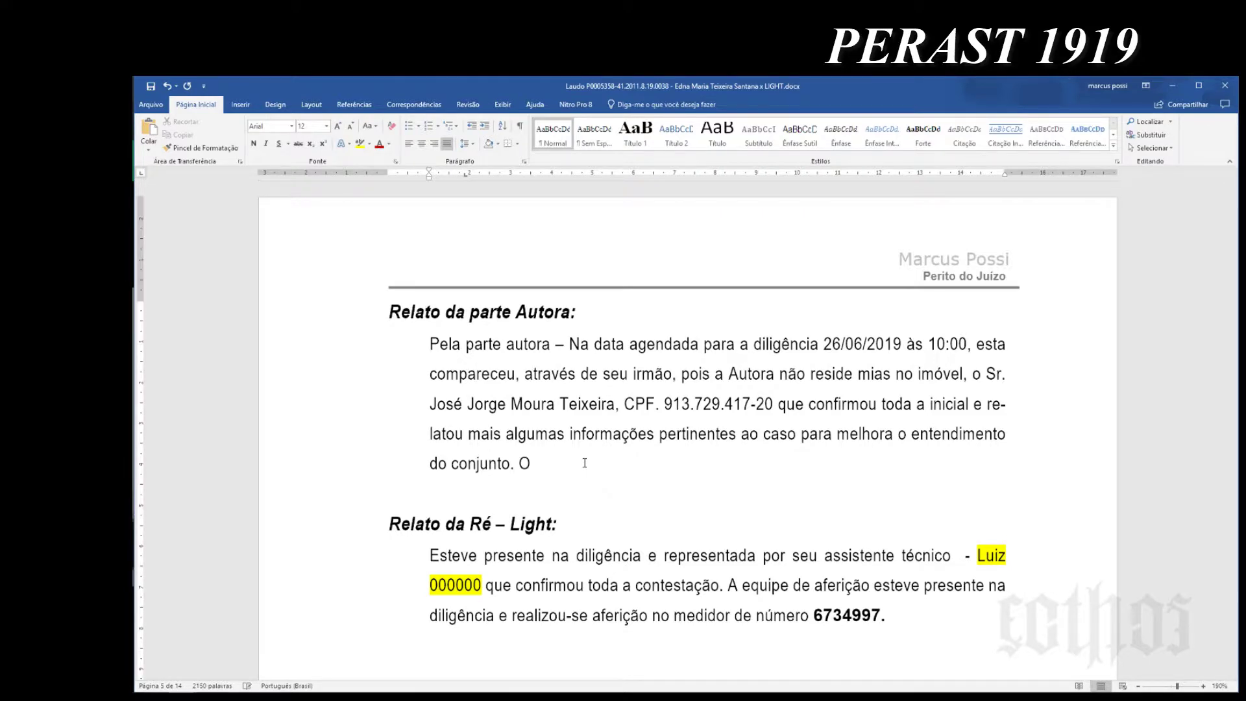
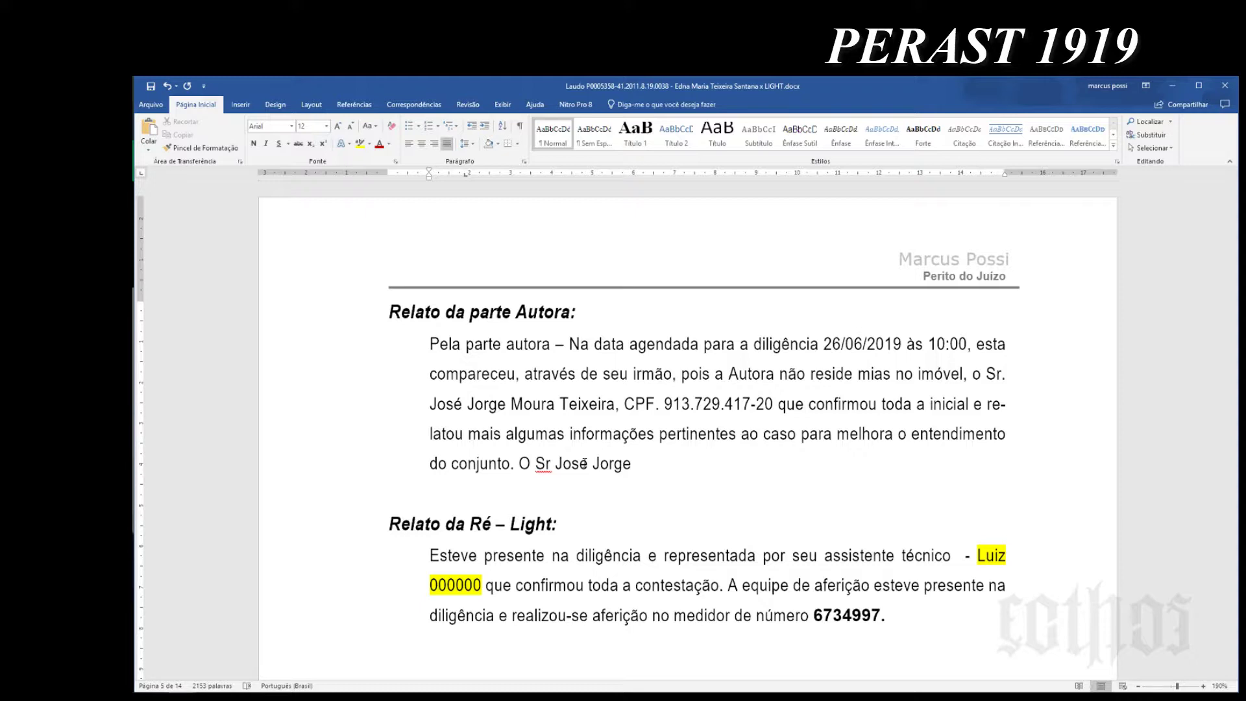
{"action": "type", "text": "ficou de enviar"}
{"action": "type", "text": "i"}
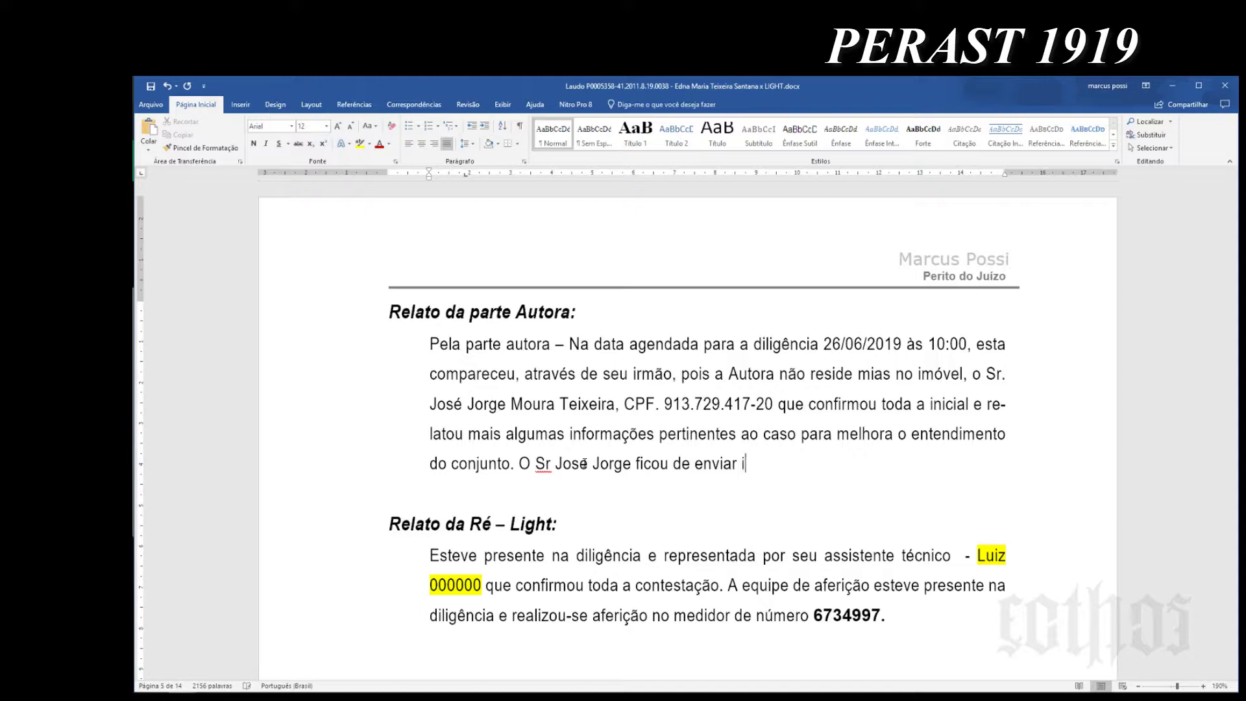
{"action": "type", "text": "nformações para "}
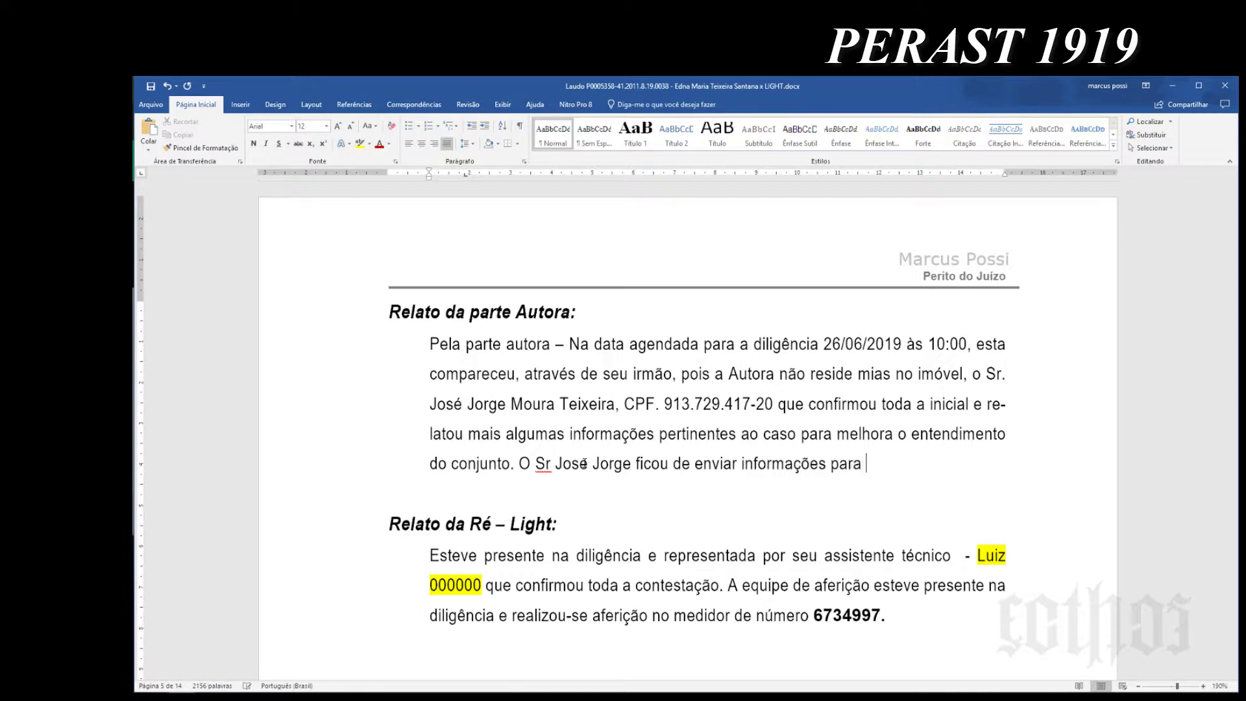
{"action": "type", "text": "completar o "}
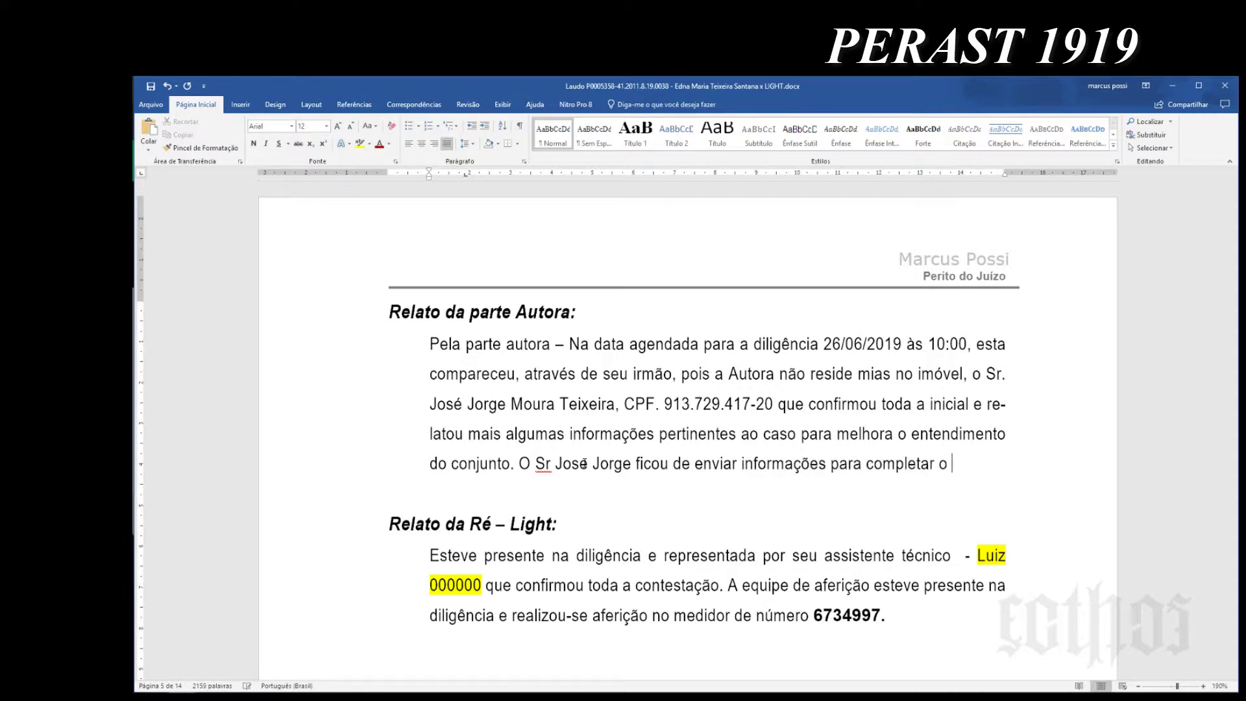
{"action": "type", "text": "entendimento do rpo"}
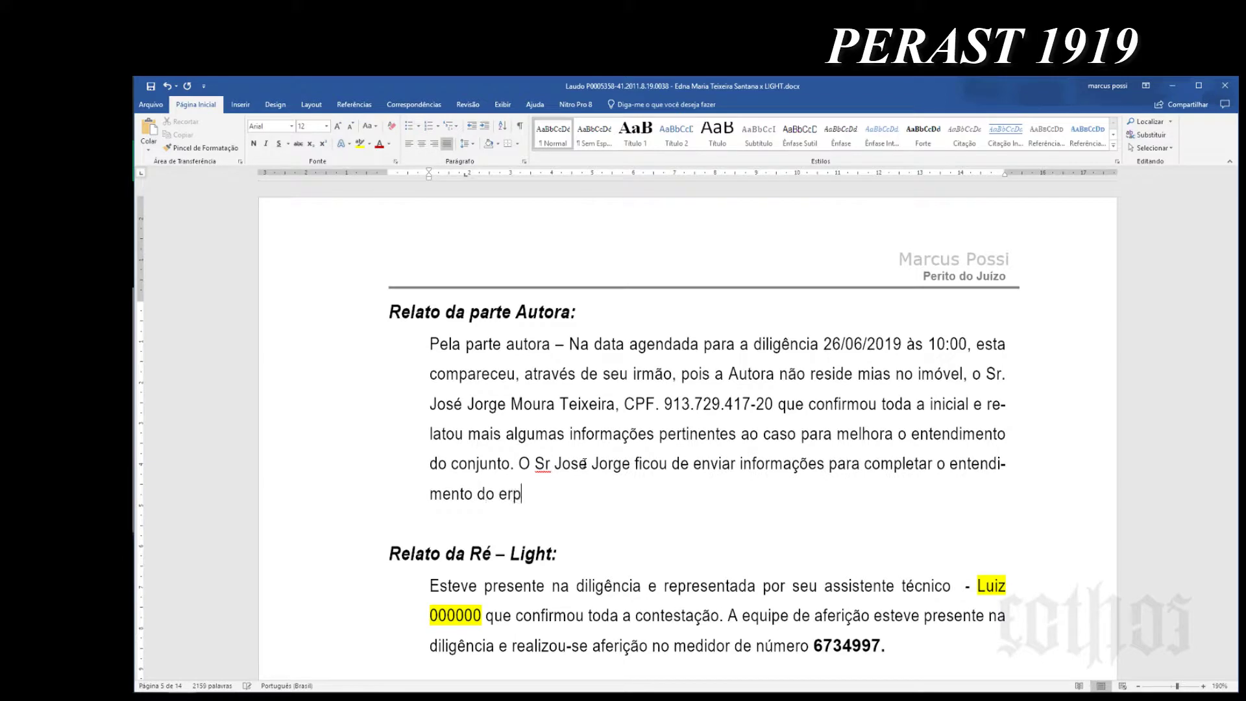
{"action": "key", "text": "BackSpace"}
{"action": "key", "text": "BackSpace"}
{"action": "key", "text": "BackSpace"}
{"action": "type", "text": "rpocesso."}
{"action": "key", "text": "BackSpace"}
{"action": "key", "text": "BackSpace"}
{"action": "key", "text": "BackSpace"}
{"action": "key", "text": "BackSpace"}
{"action": "key", "text": "BackSpace"}
{"action": "key", "text": "BackSpace"}
{"action": "key", "text": "BackSpace"}
{"action": "key", "text": "BackSpace"}
{"action": "key", "text": "BackSpace"}
{"action": "type", "text": "processo."}
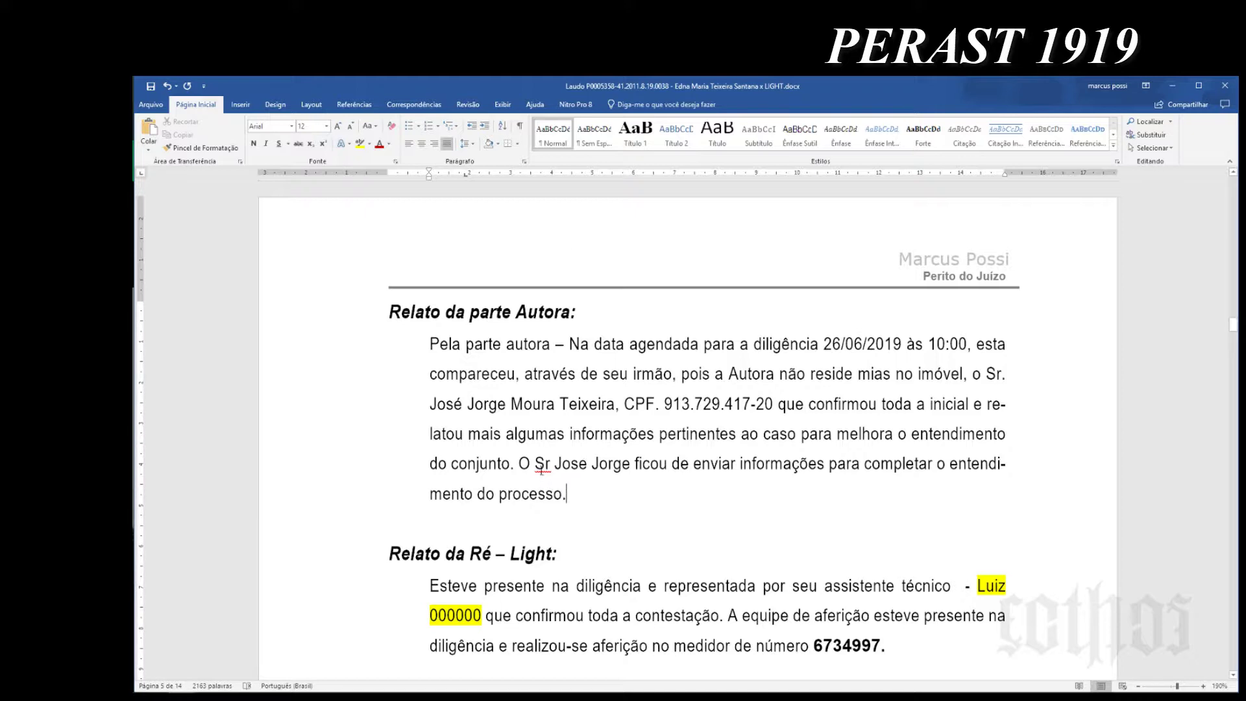
Step: Add the missing period so the spell-flagged 'Sr' reads 'Sr.'
{"action": "right_click", "coordinate": [546, 463]}
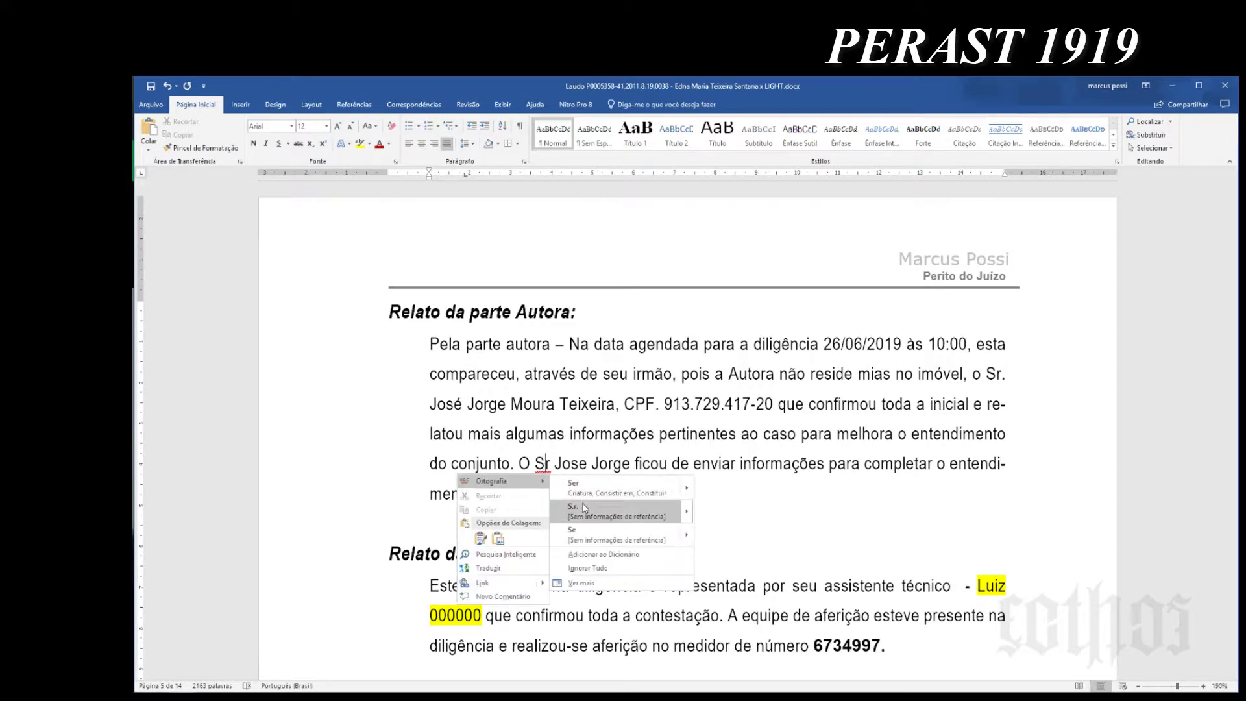
{"action": "left_click", "coordinate": [788, 474]}
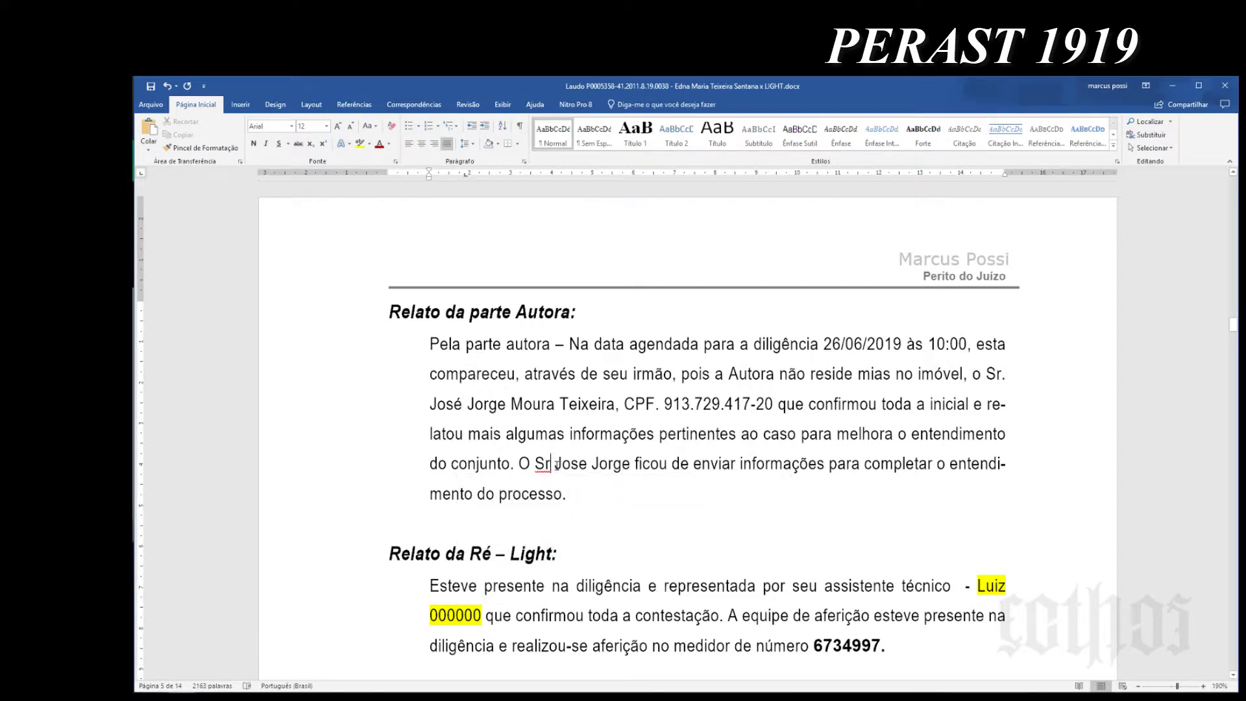
{"action": "left_click", "coordinate": [557, 465]}
{"action": "type", "text": "."}
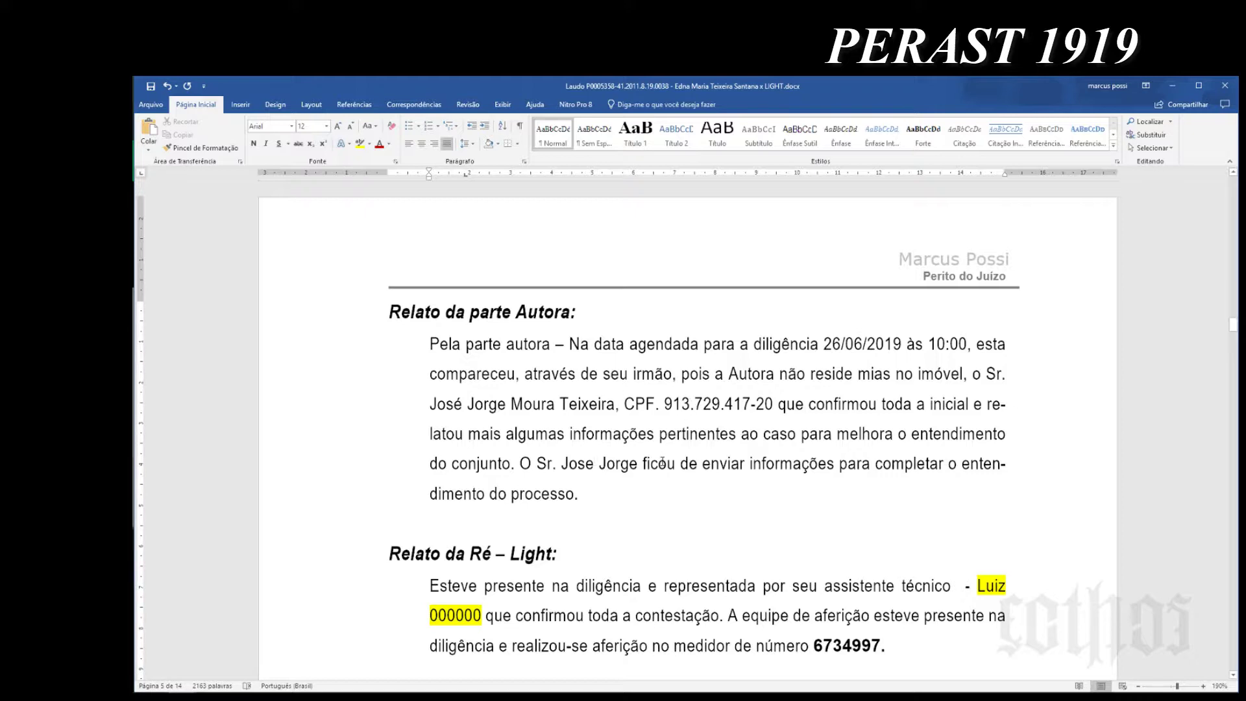
{"action": "left_click", "coordinate": [665, 447]}
{"action": "scroll", "coordinate": [665, 446], "scroll_direction": "down", "scroll_amount": 15}
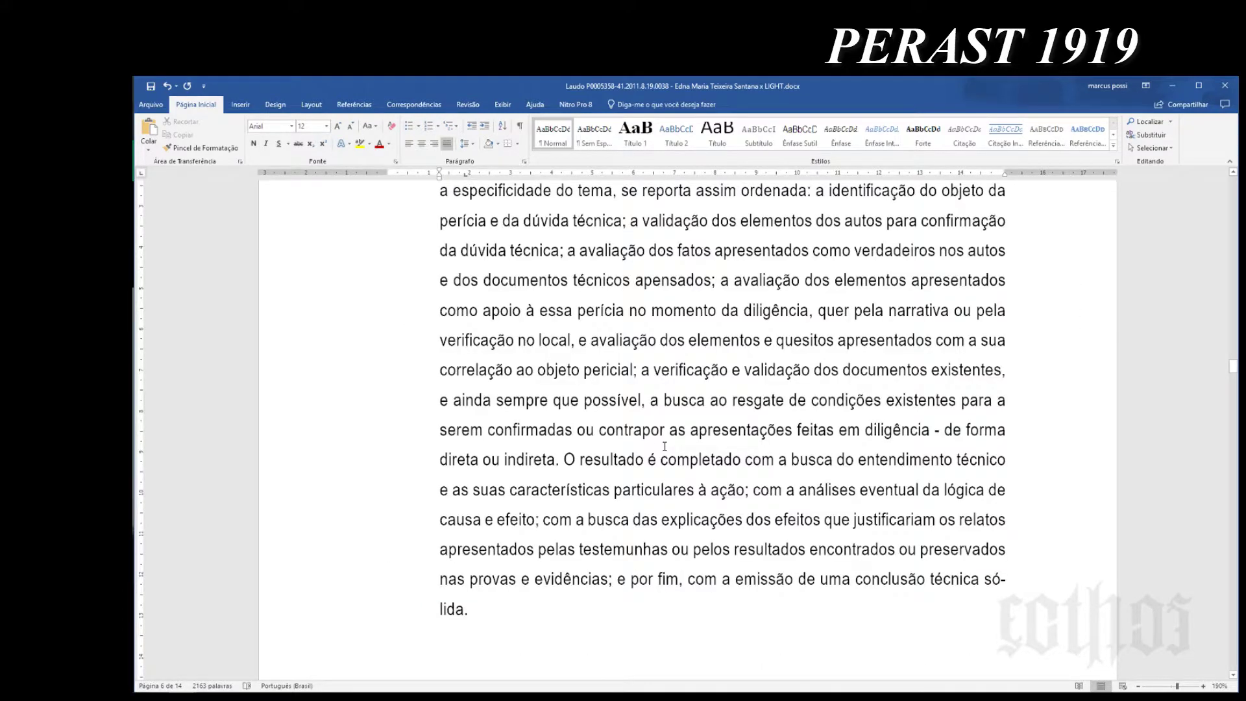
{"action": "scroll", "coordinate": [666, 441], "scroll_direction": "down", "scroll_amount": 5}
{"action": "scroll", "coordinate": [665, 441], "scroll_direction": "down", "scroll_amount": 7}
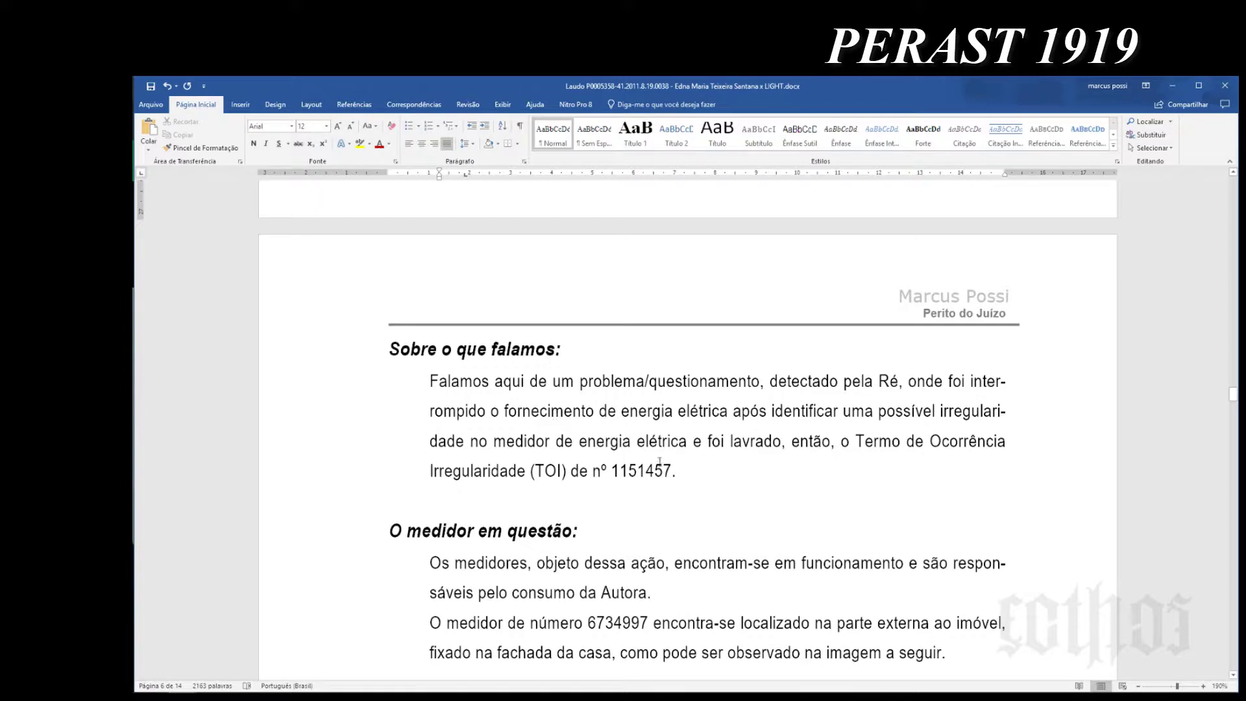
{"action": "triple_click", "coordinate": [688, 469]}
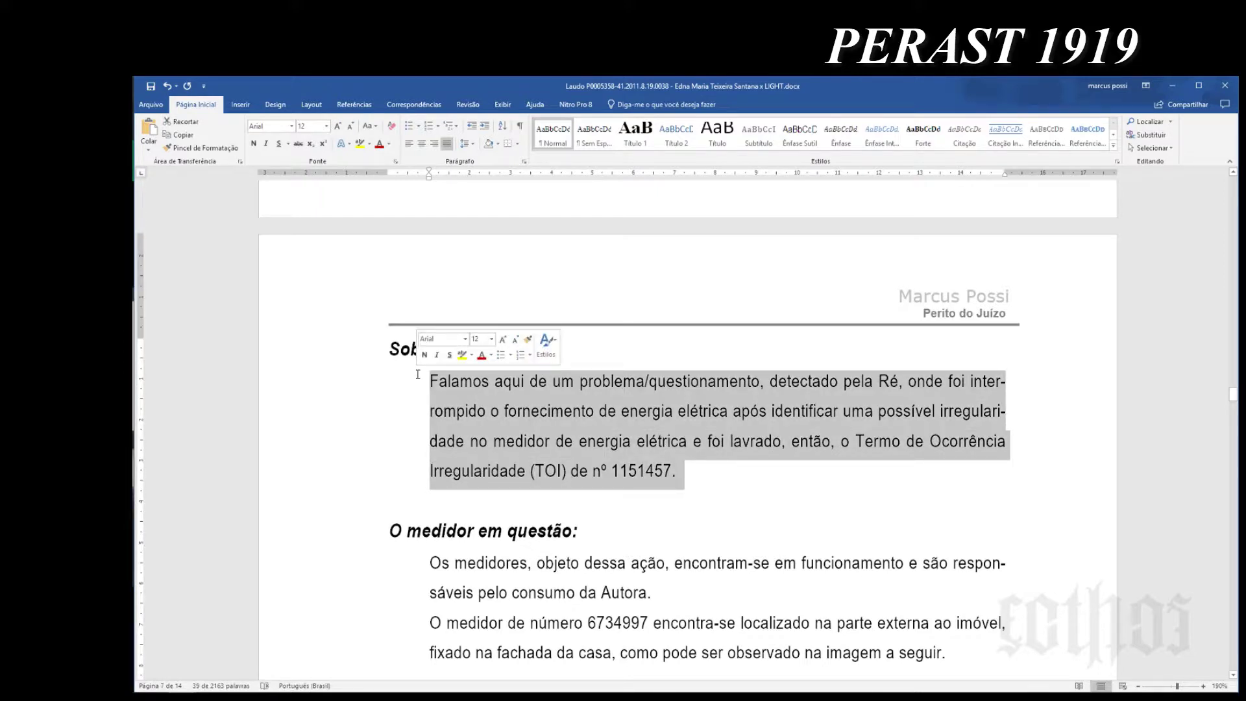
{"action": "left_click", "coordinate": [659, 343]}
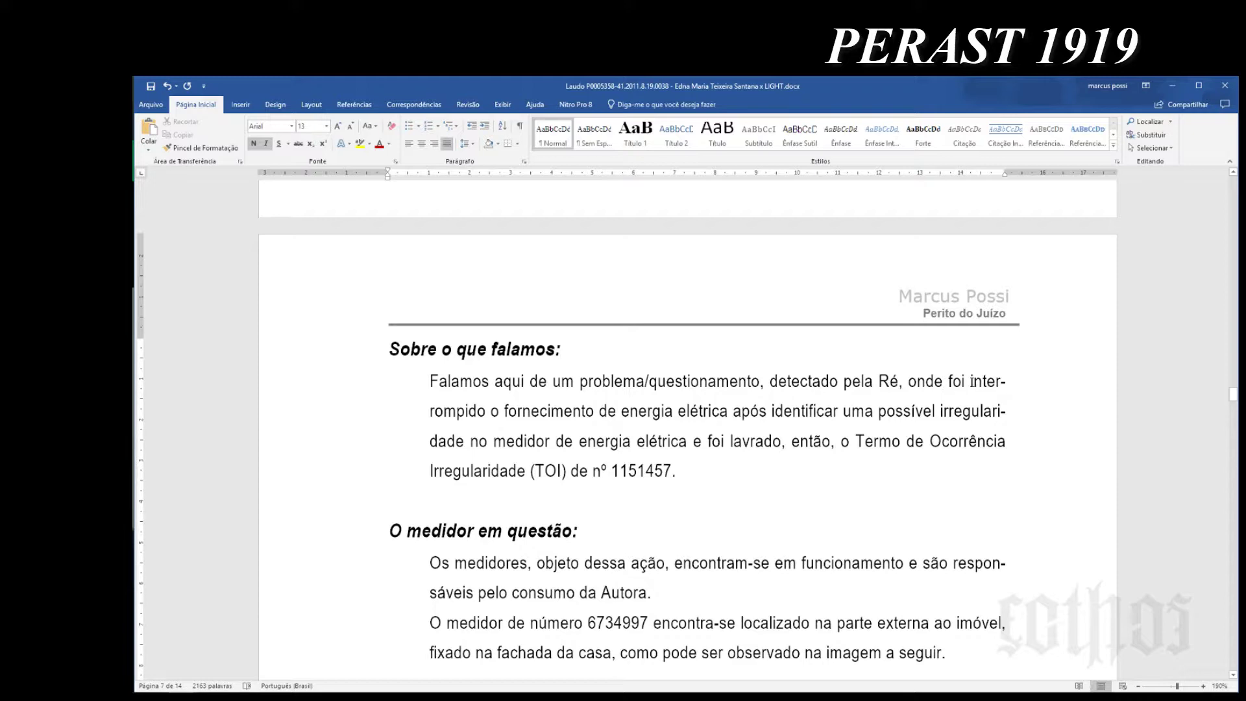
Step: Replace the old clause before 'interrompido' with 'suposta mente encontrada uma irregularidade'
{"action": "left_click", "coordinate": [971, 382]}
{"action": "type", "text": "suposta "}
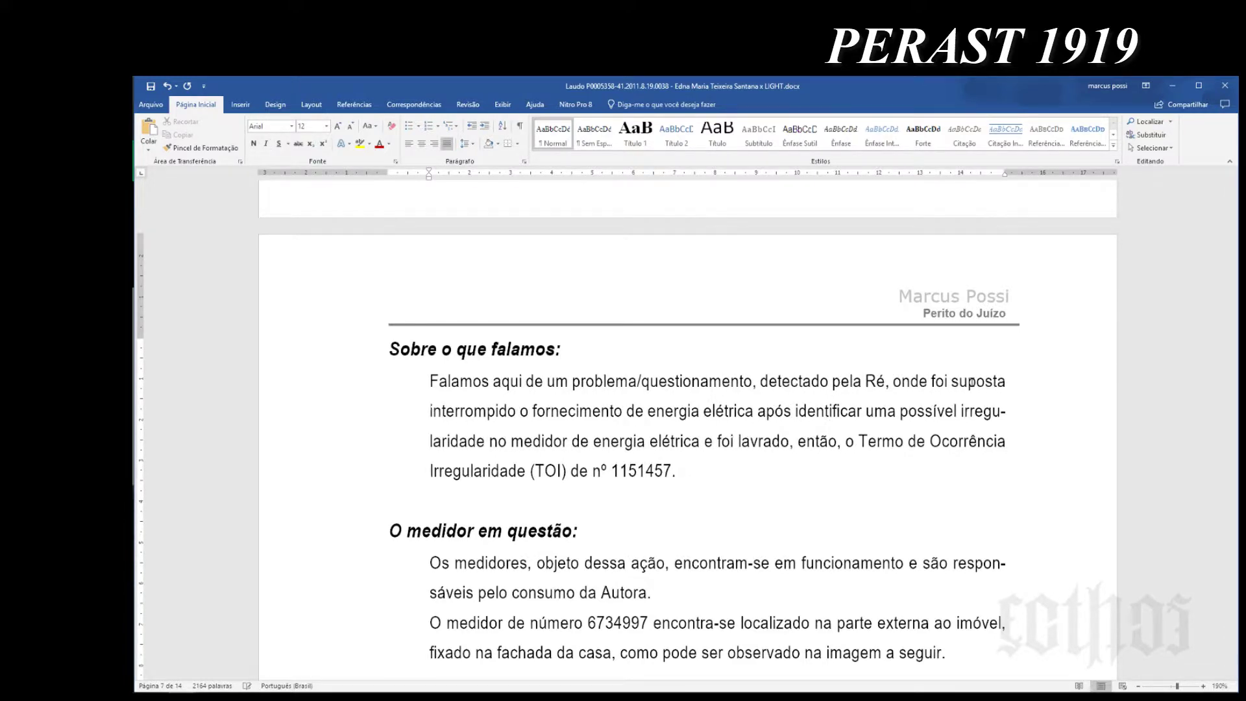
{"action": "type", "text": "mente encontrada"}
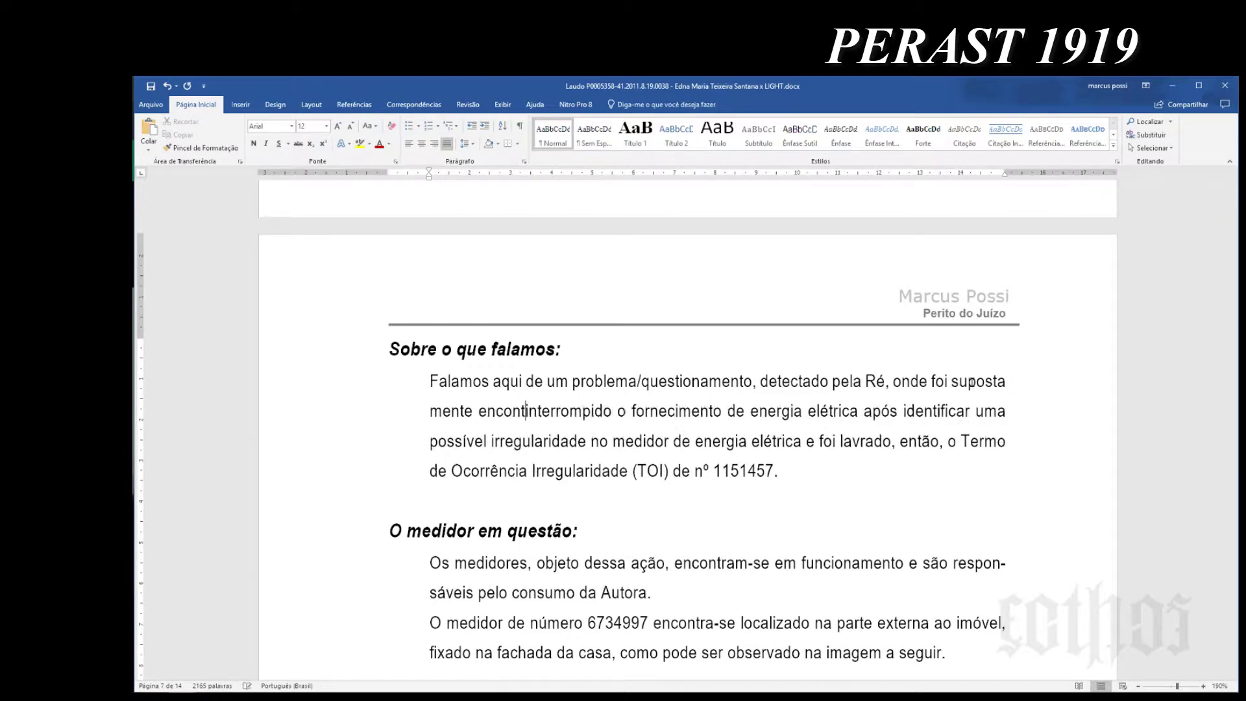
{"action": "type", "text": " u"}
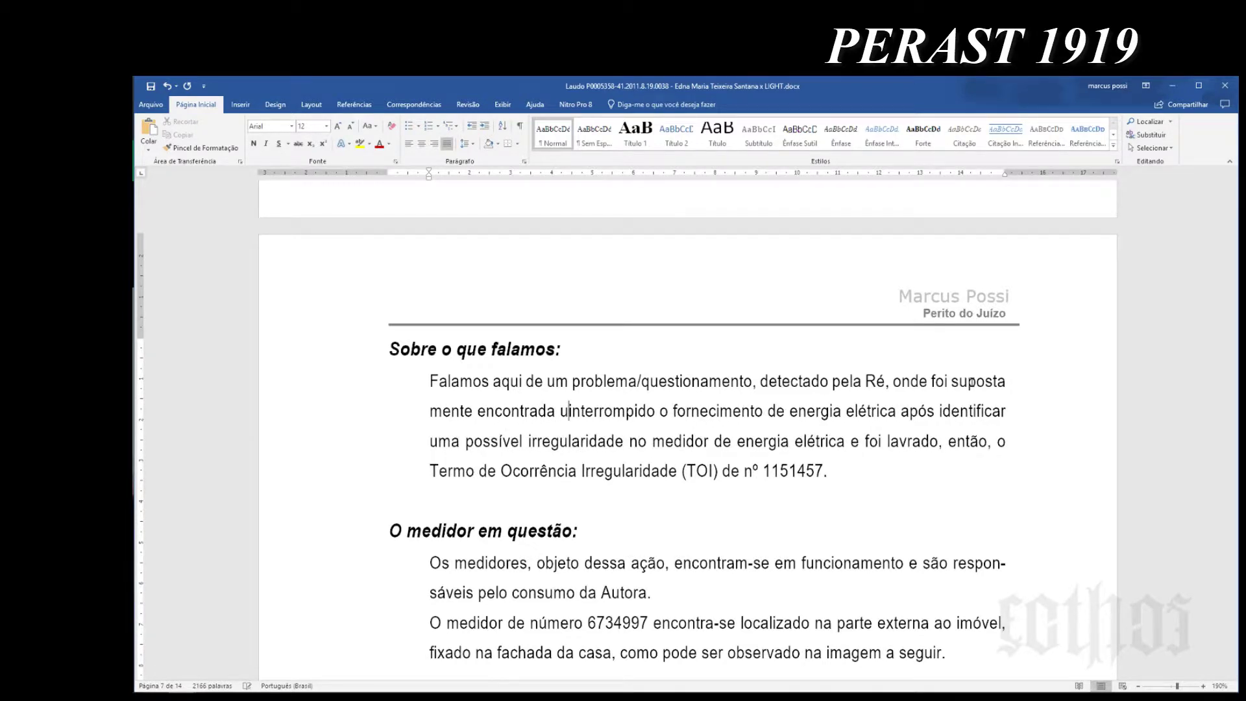
{"action": "type", "text": "ma irre"}
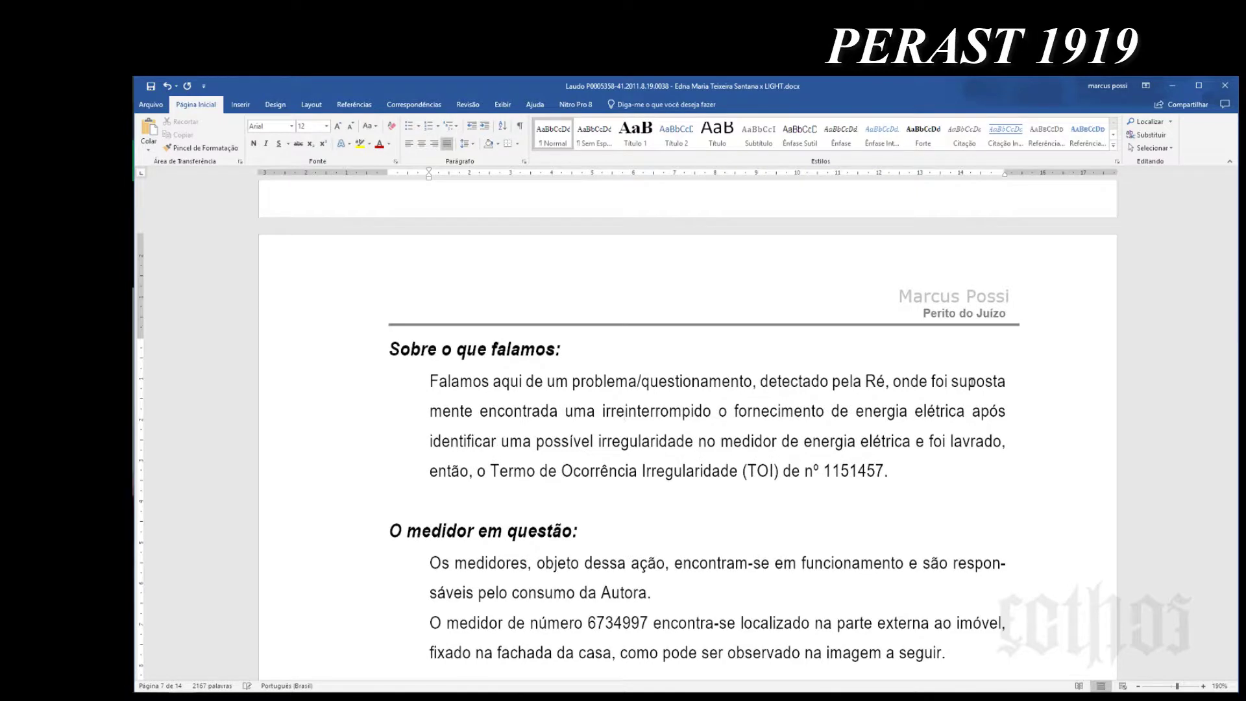
{"action": "type", "text": "gularidade"}
{"action": "key", "text": "ctrl+shift+Right"}
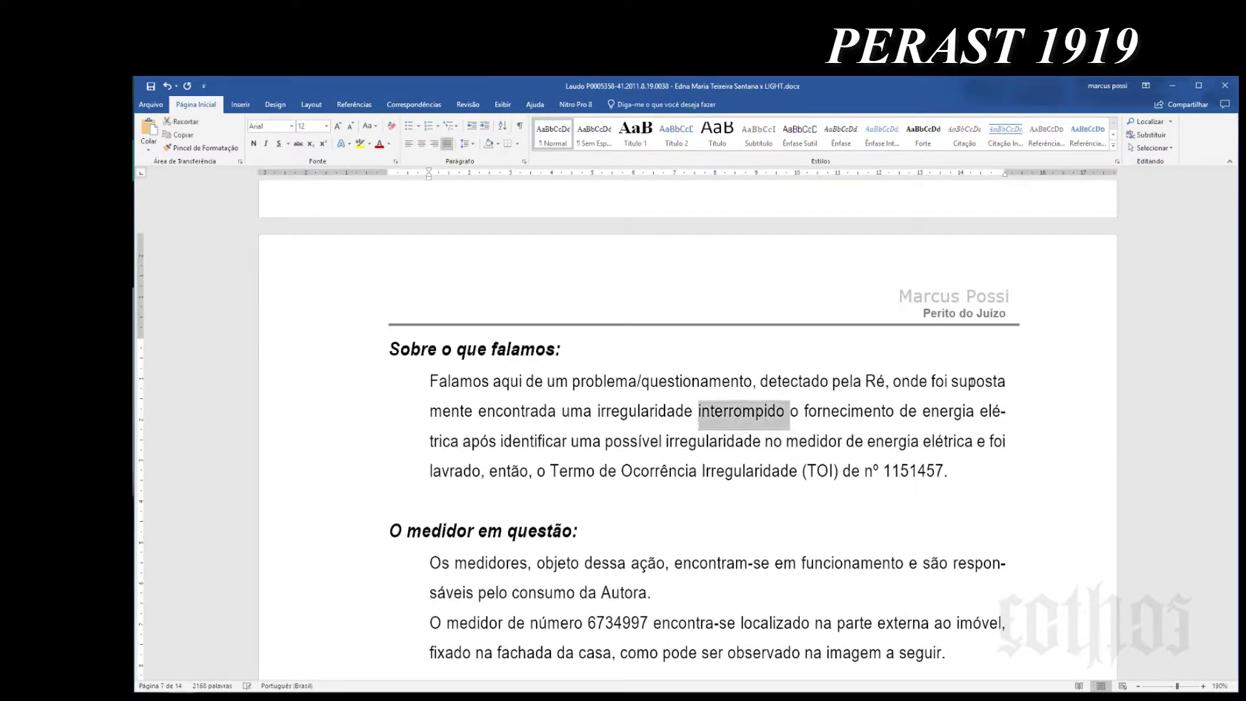
{"action": "key", "text": "ctrl+shift+Right"}
{"action": "key", "text": "ctrl+shift+Right"}
{"action": "key", "text": "ctrl+shift+Right"}
{"action": "key", "text": "ctrl+shift+Right"}
{"action": "key", "text": "ctrl+shift+Right"}
{"action": "key", "text": "ctrl+shift+Right"}
{"action": "key", "text": "ctrl+shift+Right"}
{"action": "key", "text": "ctrl+shift+Right"}
{"action": "key", "text": "ctrl+shift+Right"}
{"action": "key", "text": "ctrl+shift+Right"}
{"action": "key", "text": "ctrl+shift+Right"}
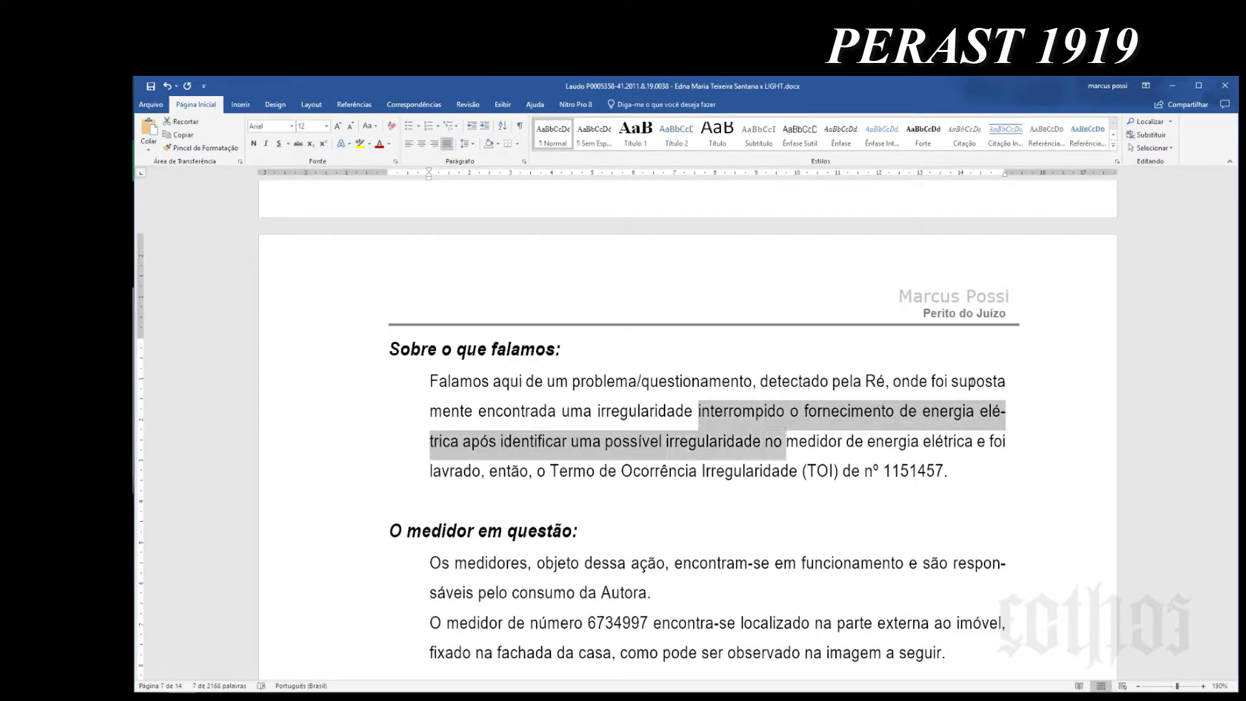
{"action": "key", "text": "ctrl+shift+Left"}
{"action": "key", "text": "Delete"}
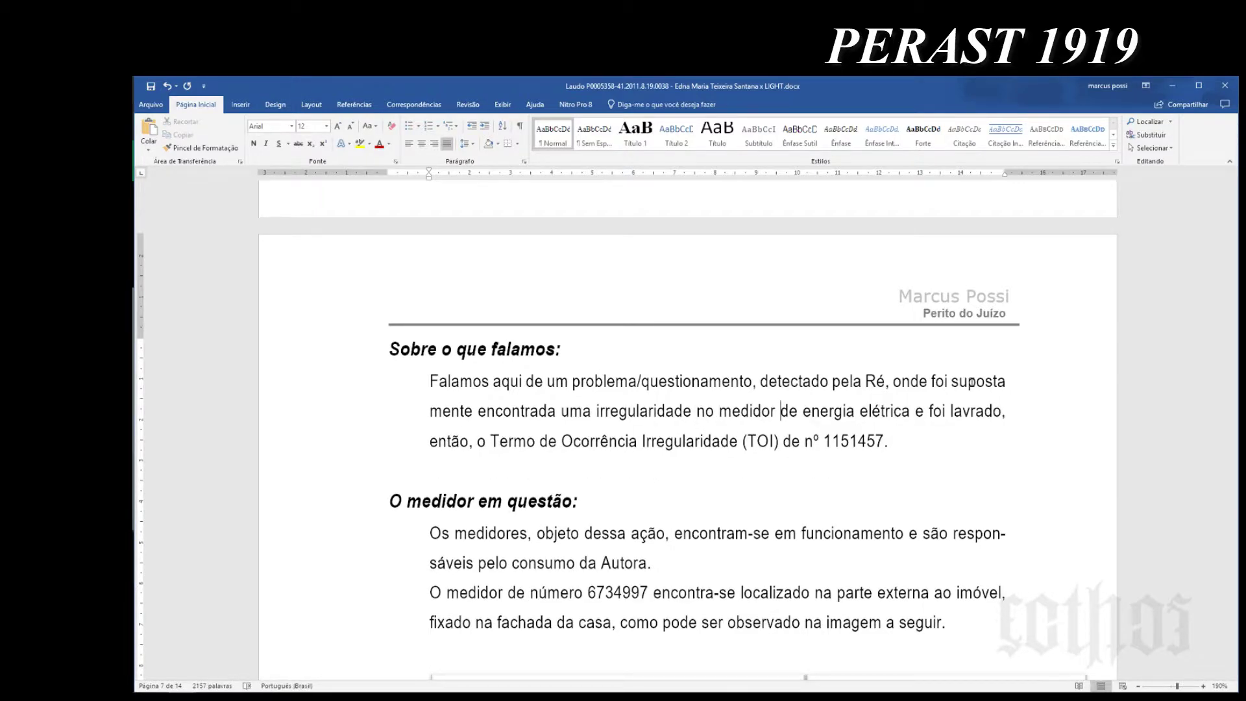
Step: Add the placeholder 00000 after 'medidor' and highlight both 'medidor' and '00000' in yellow
{"action": "key", "text": "ctrl+Right"}
{"action": "key", "text": "ctrl+Right"}
{"action": "type", "text": "00000"}
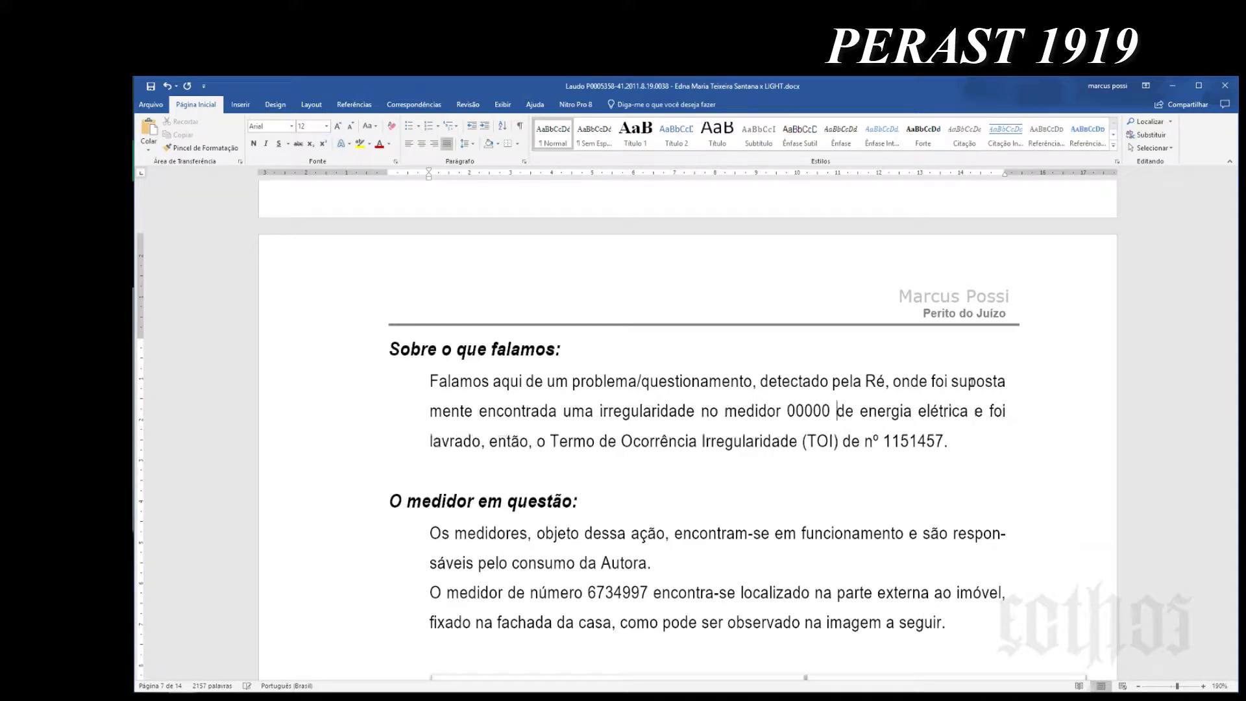
{"action": "key", "text": "ctrl+shift+Left"}
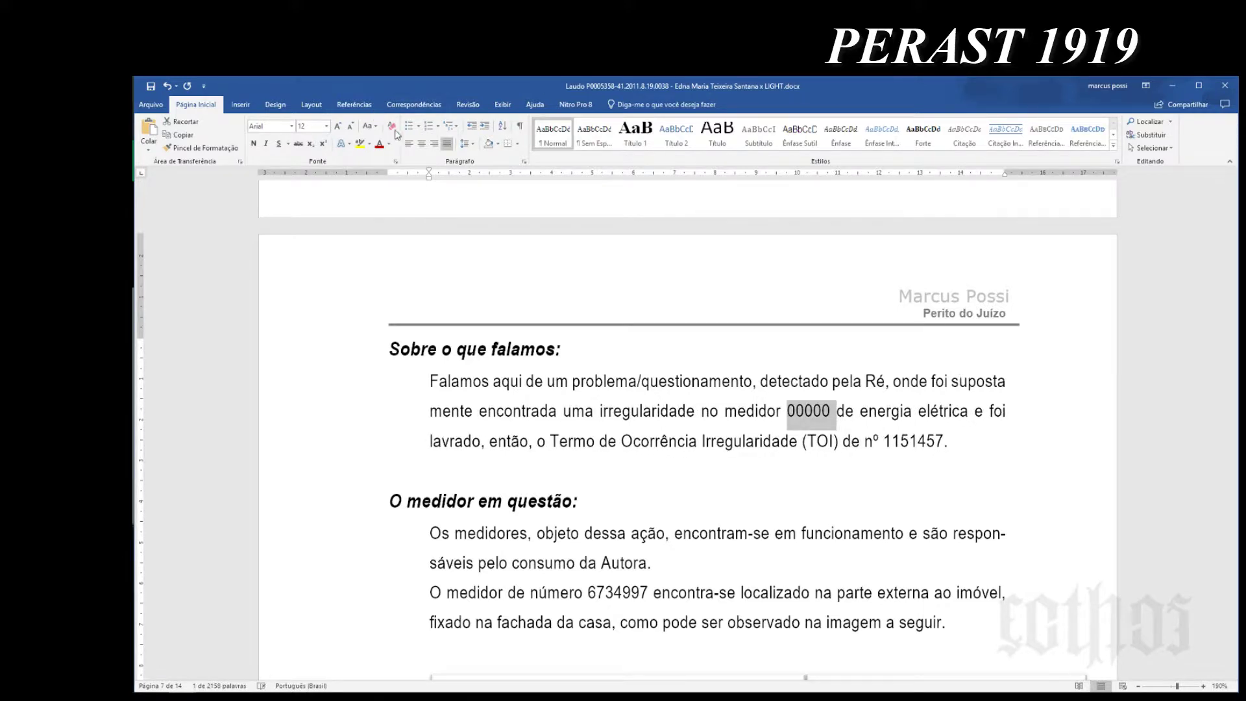
{"action": "left_click", "coordinate": [357, 146]}
{"action": "key", "text": "Left"}
{"action": "key", "text": "ctrl+shift+Left"}
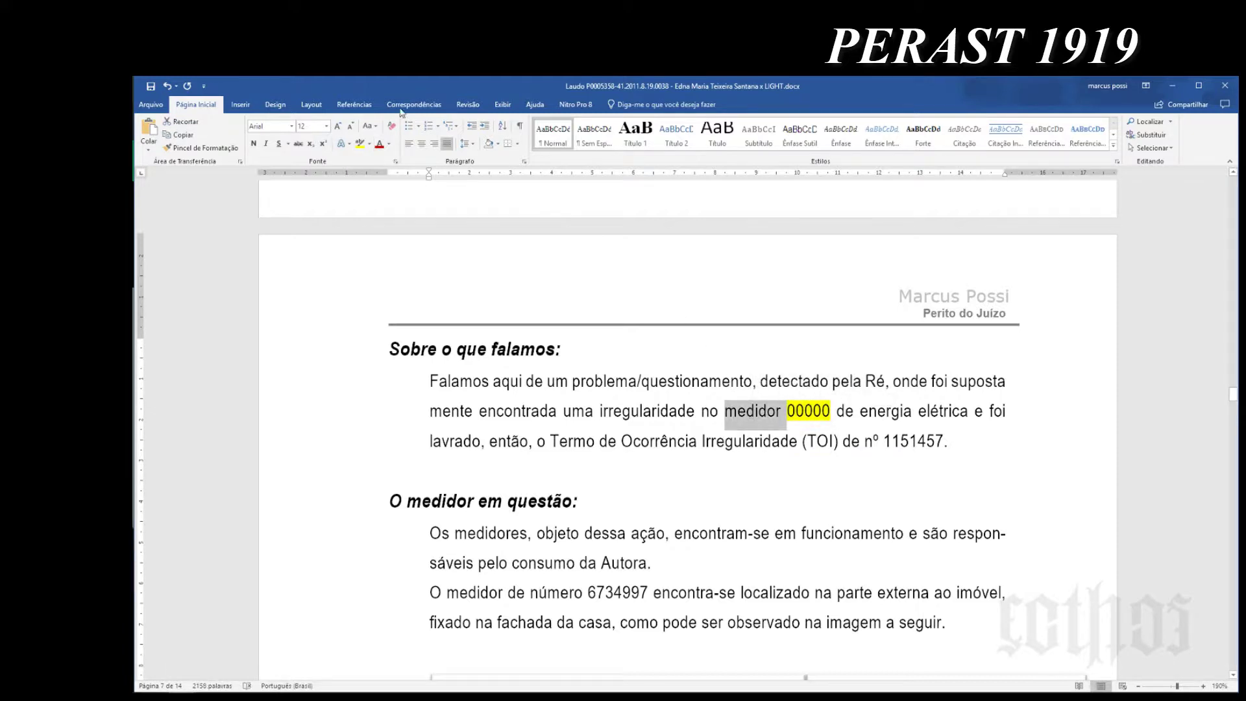
{"action": "left_click", "coordinate": [359, 144]}
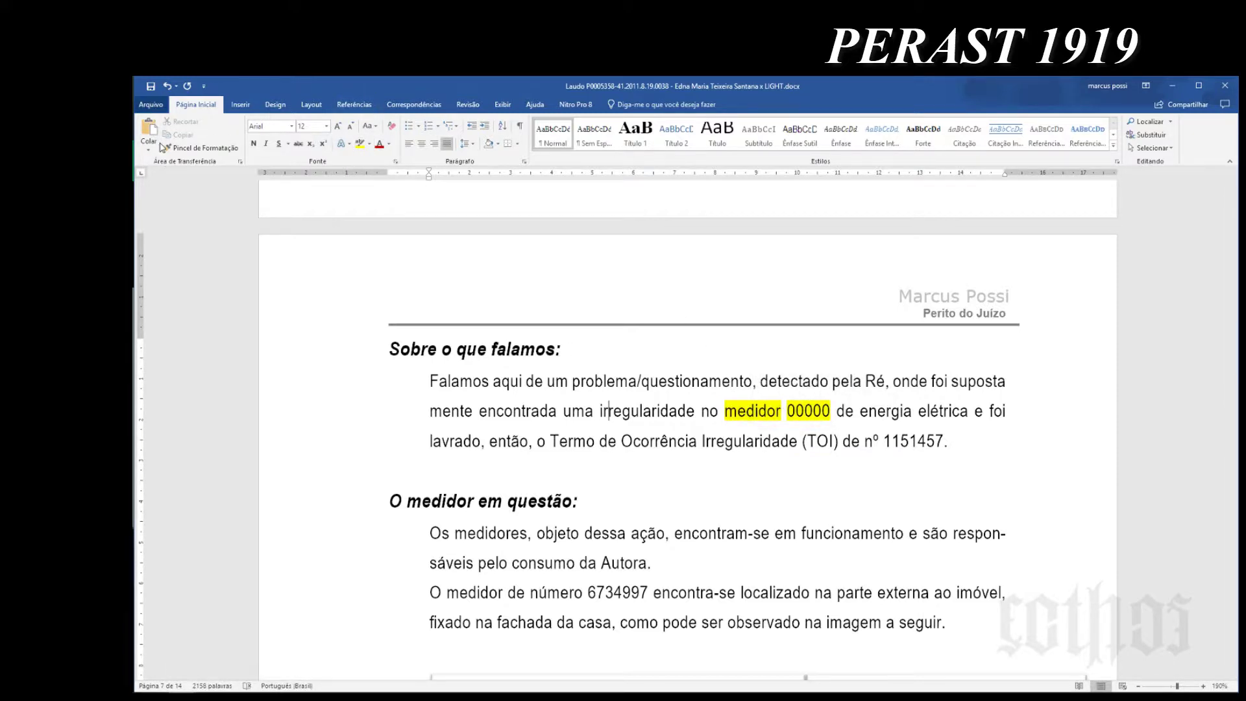
{"action": "left_click", "coordinate": [150, 105]}
Step: Save the report as a new copy, adding '-mposs' to the file name before .docx
{"action": "left_click", "coordinate": [170, 219]}
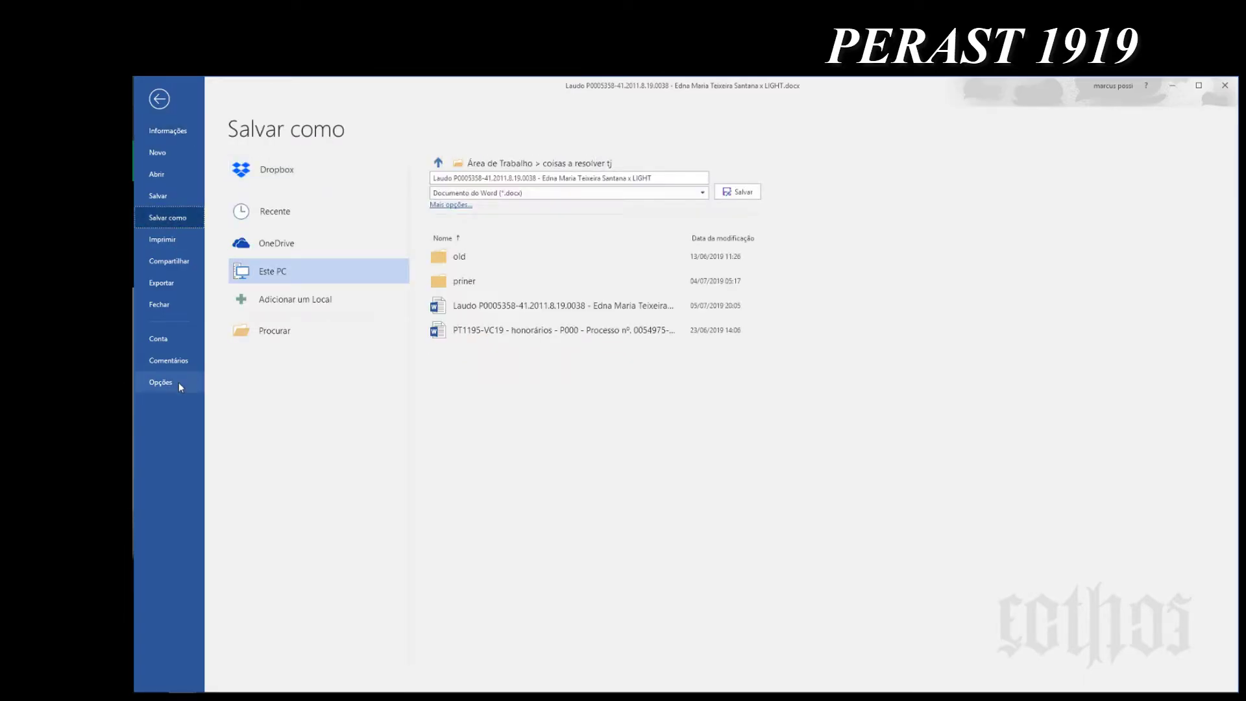
{"action": "key", "text": "Escape"}
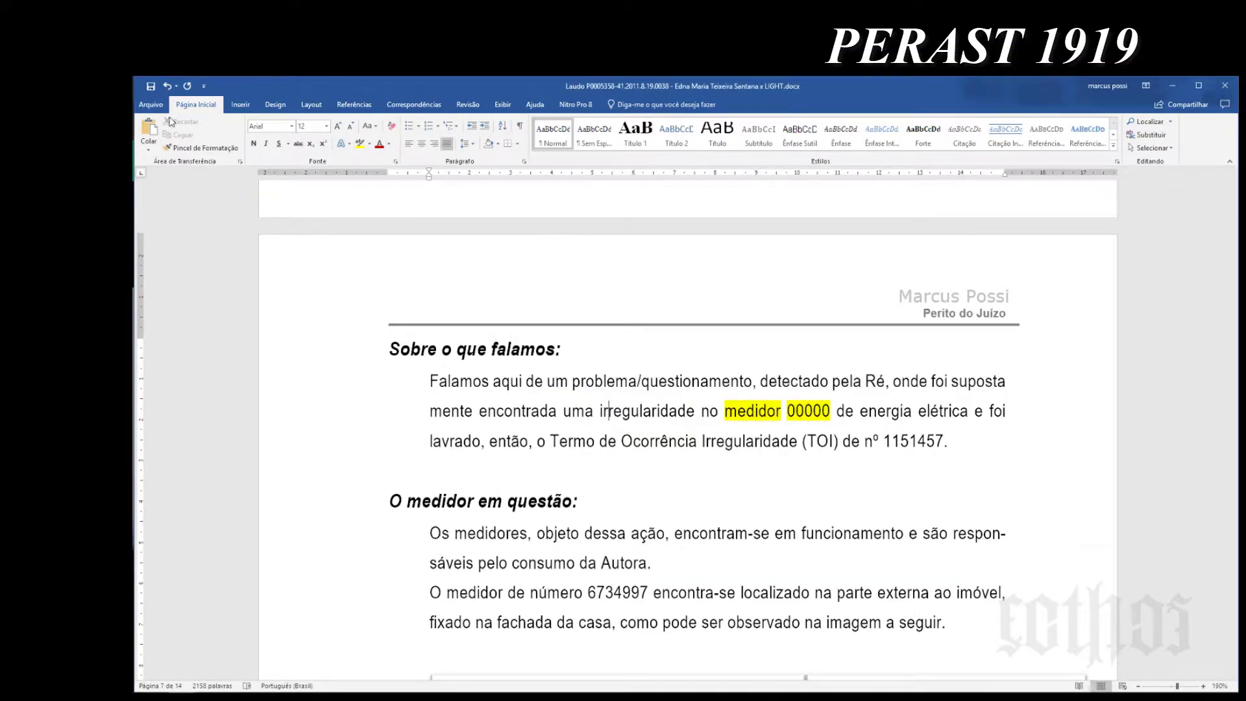
{"action": "left_click", "coordinate": [151, 104]}
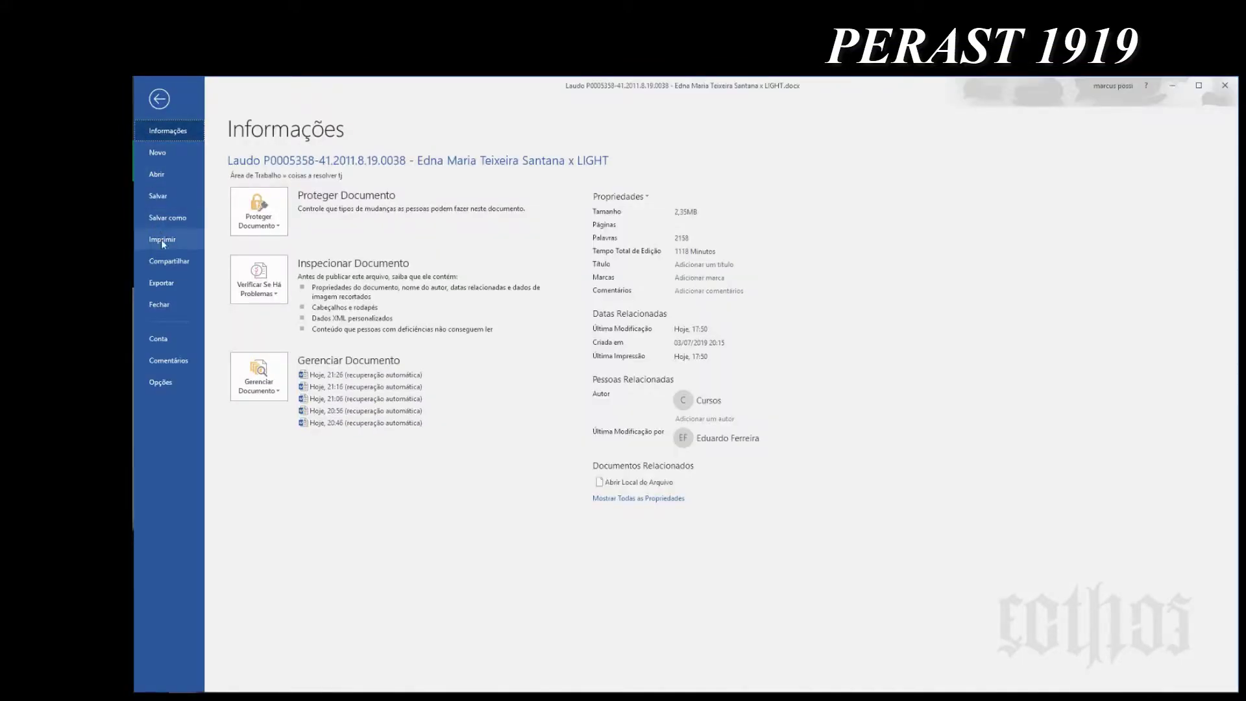
{"action": "left_click", "coordinate": [163, 283]}
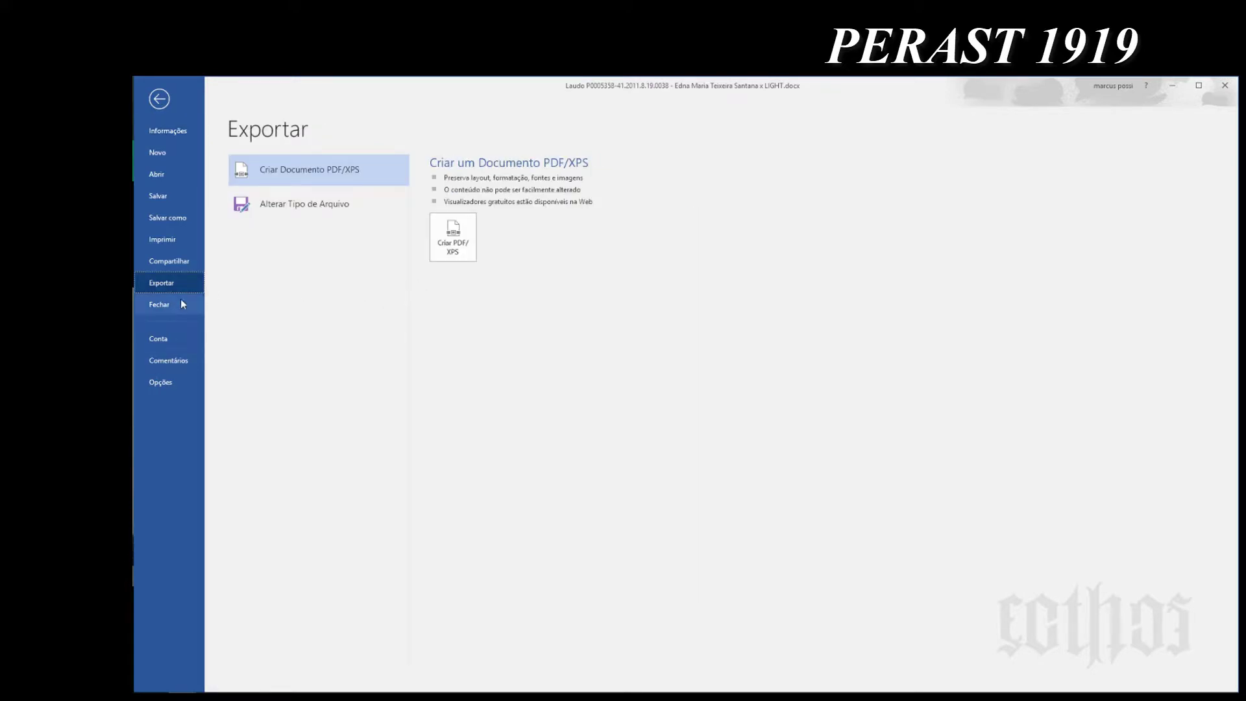
{"action": "left_click", "coordinate": [159, 99]}
{"action": "left_click", "coordinate": [153, 106]}
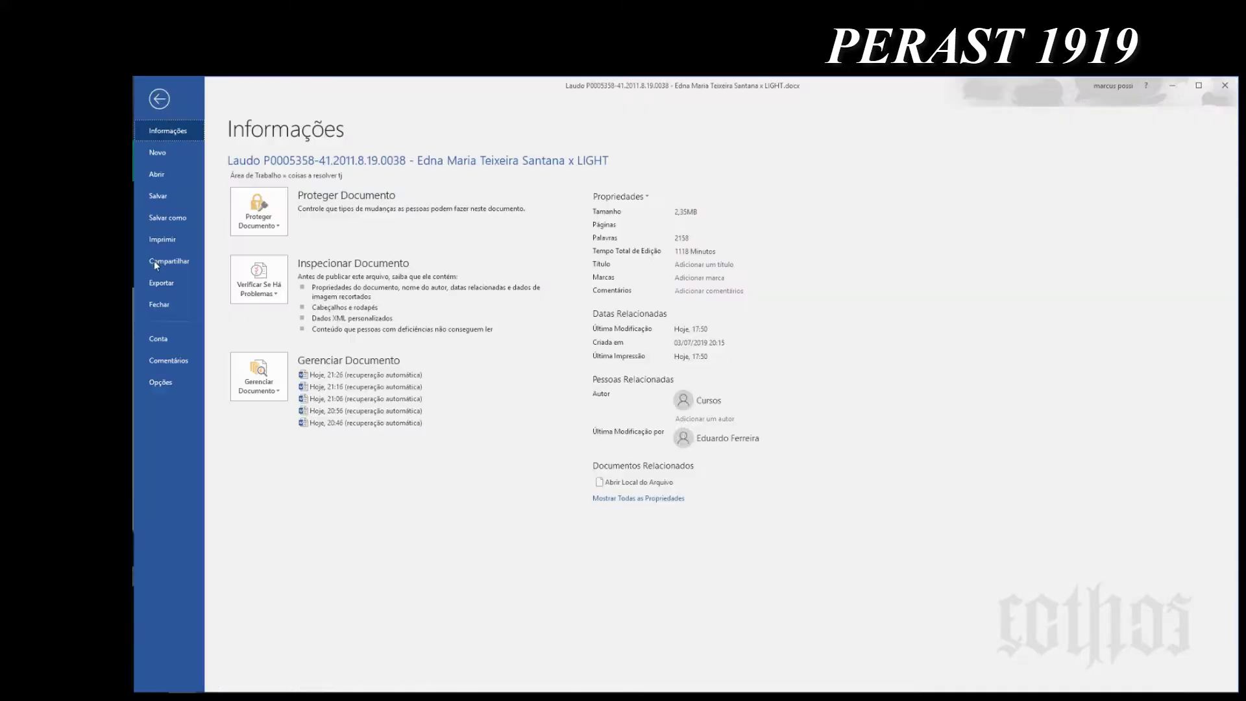
{"action": "left_click", "coordinate": [167, 217]}
{"action": "left_click", "coordinate": [331, 334]}
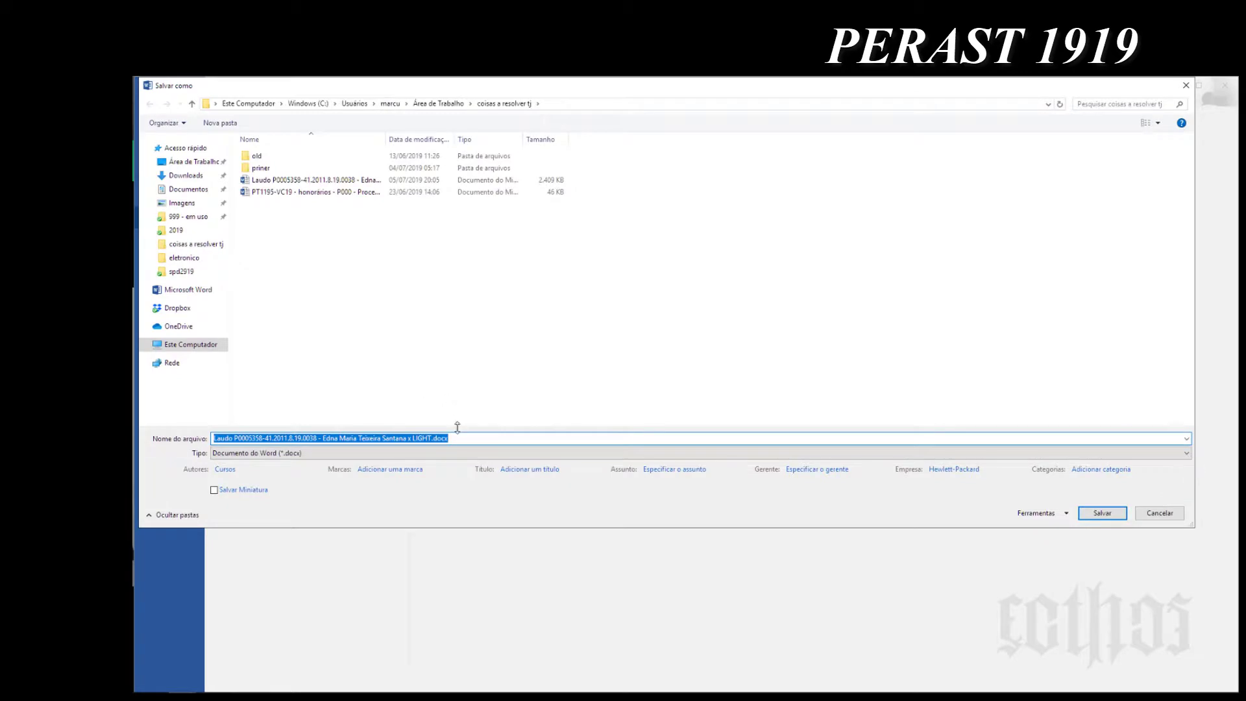
{"action": "left_click", "coordinate": [459, 439]}
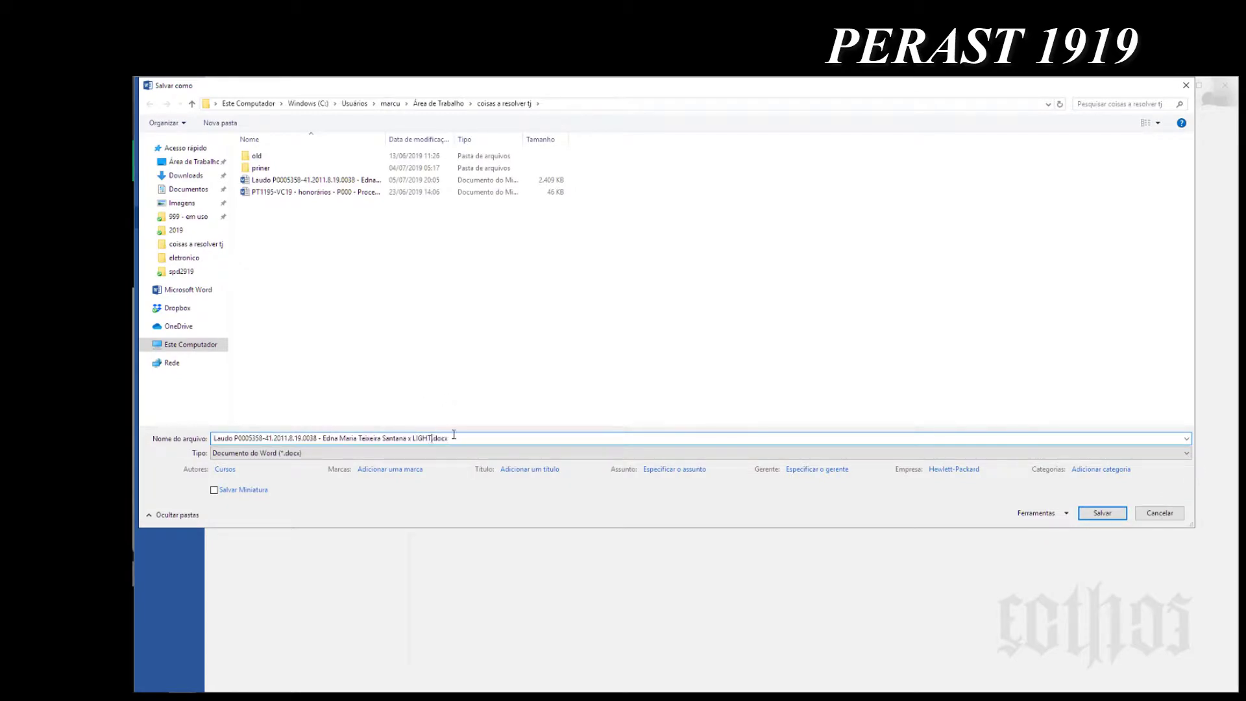
{"action": "key", "text": "Left"}
{"action": "key", "text": "Left"}
{"action": "key", "text": "Left"}
{"action": "key", "text": "Left"}
{"action": "key", "text": "Left"}
{"action": "type", "text": "-mposs"}
{"action": "key", "text": "Return"}
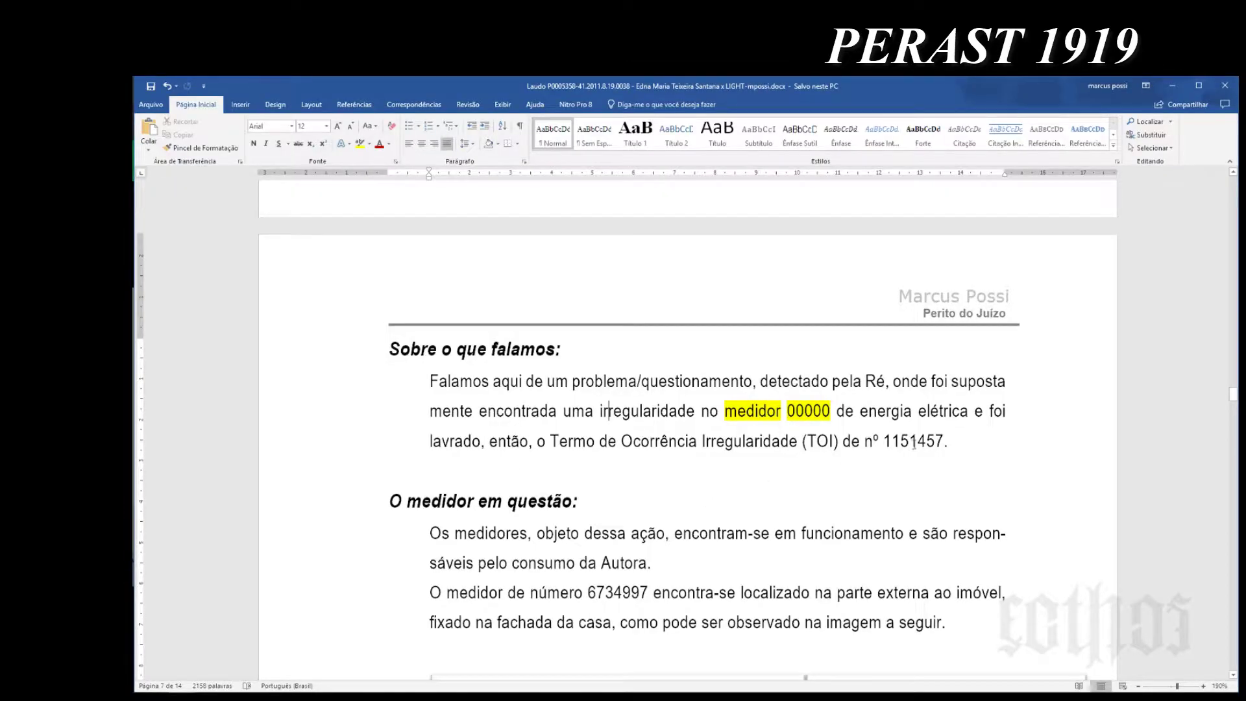
Step: Make the opening phrase singular ('medidor', 'encontra-se') and highlight 'Os medidore objeto' in yellow
{"action": "left_click", "coordinate": [941, 440]}
{"action": "key", "text": "ctrl+shift+Left"}
{"action": "key", "text": "ctrl+shift+Left"}
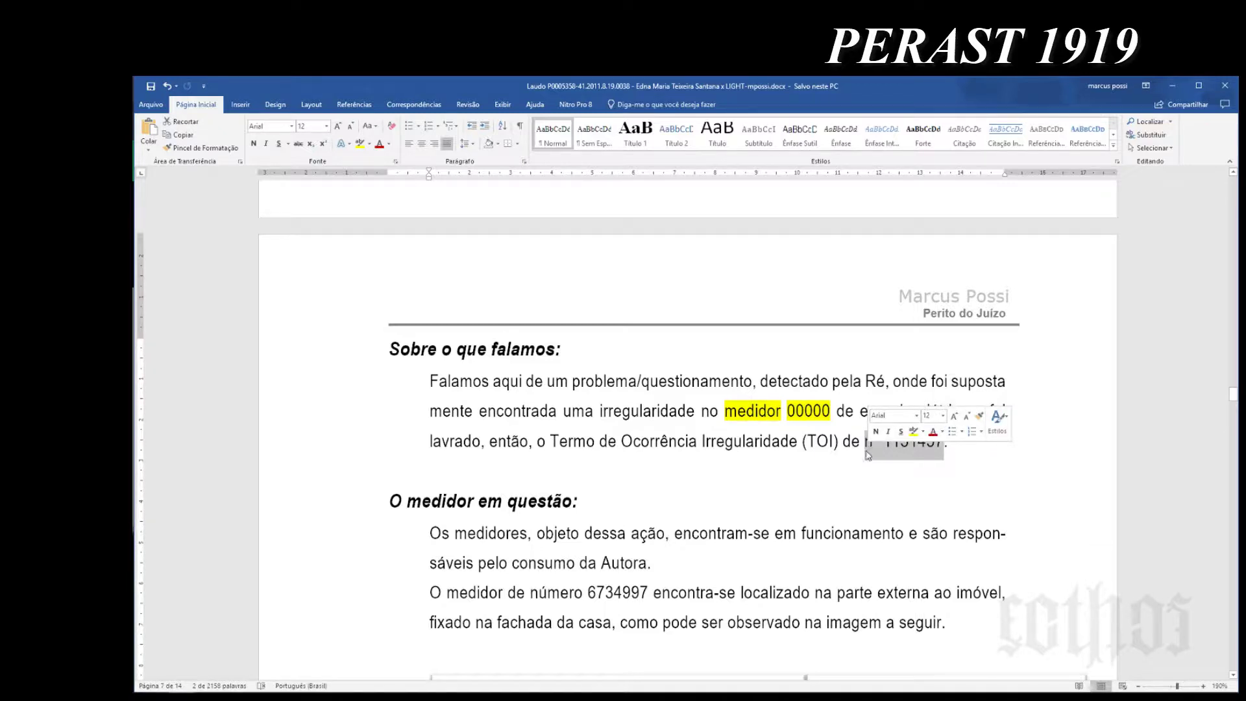
{"action": "scroll", "coordinate": [642, 464], "scroll_direction": "down", "scroll_amount": 2}
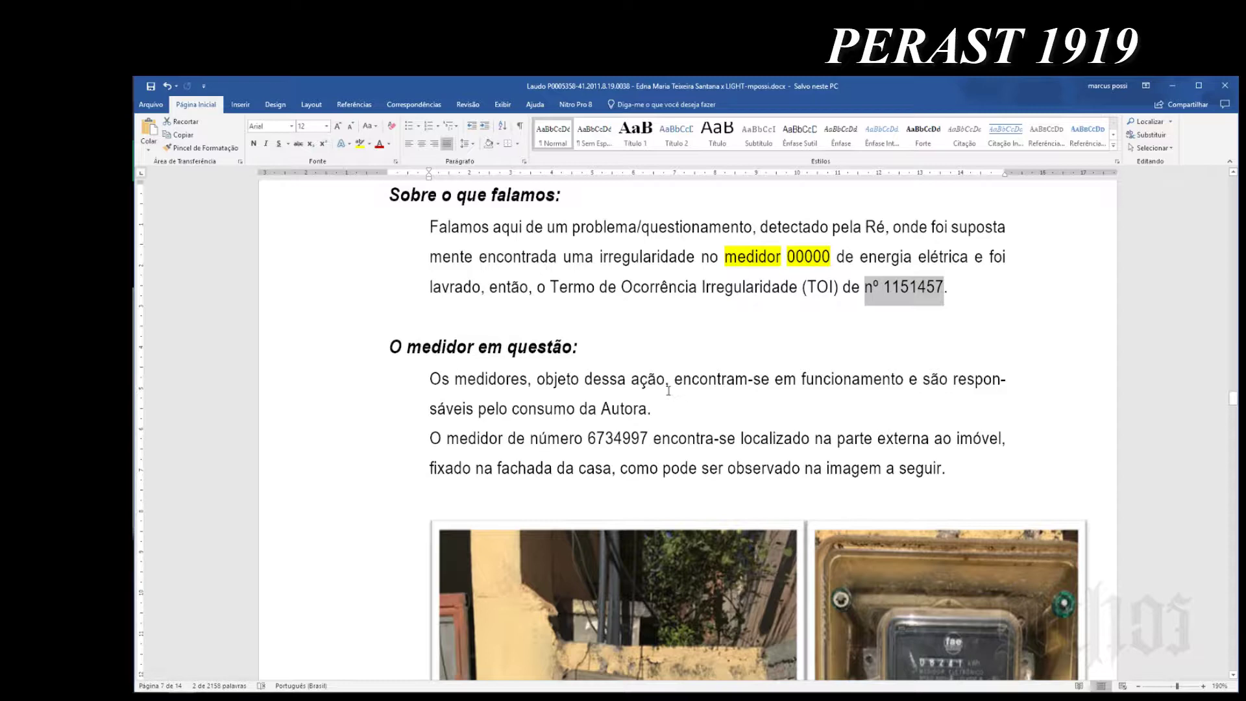
{"action": "scroll", "coordinate": [669, 390], "scroll_direction": "down", "scroll_amount": 5}
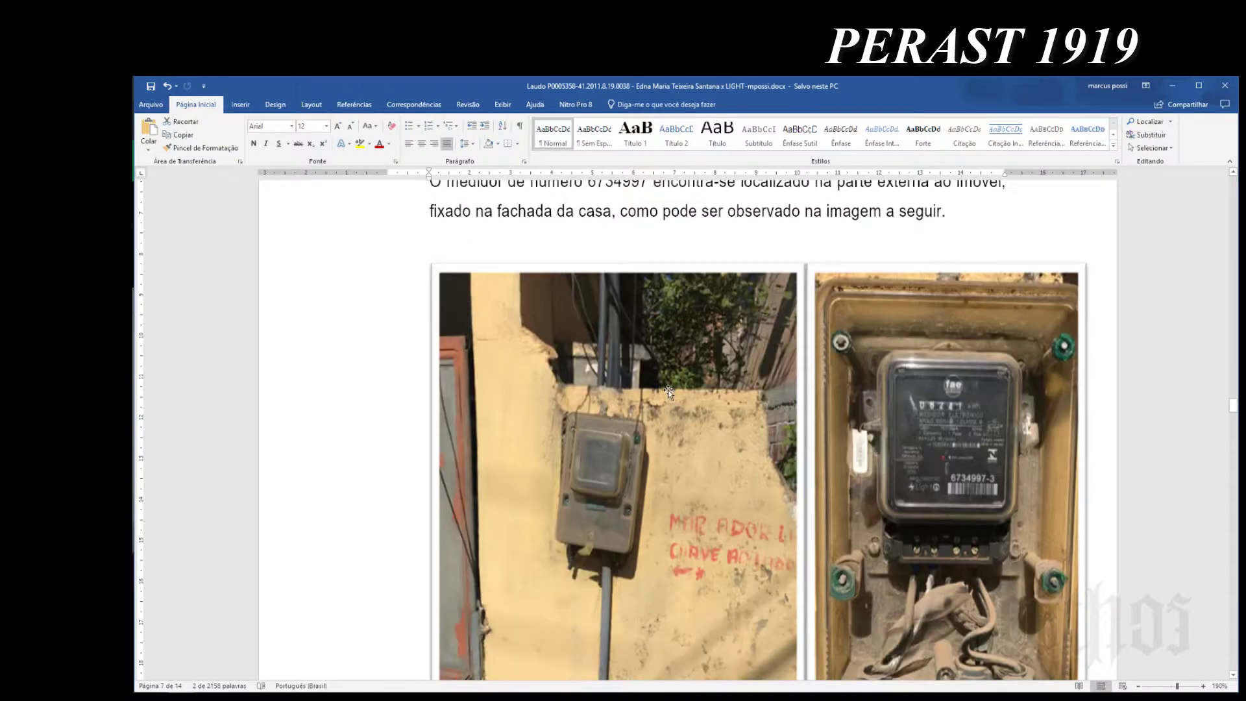
{"action": "scroll", "coordinate": [668, 391], "scroll_direction": "up", "scroll_amount": 4}
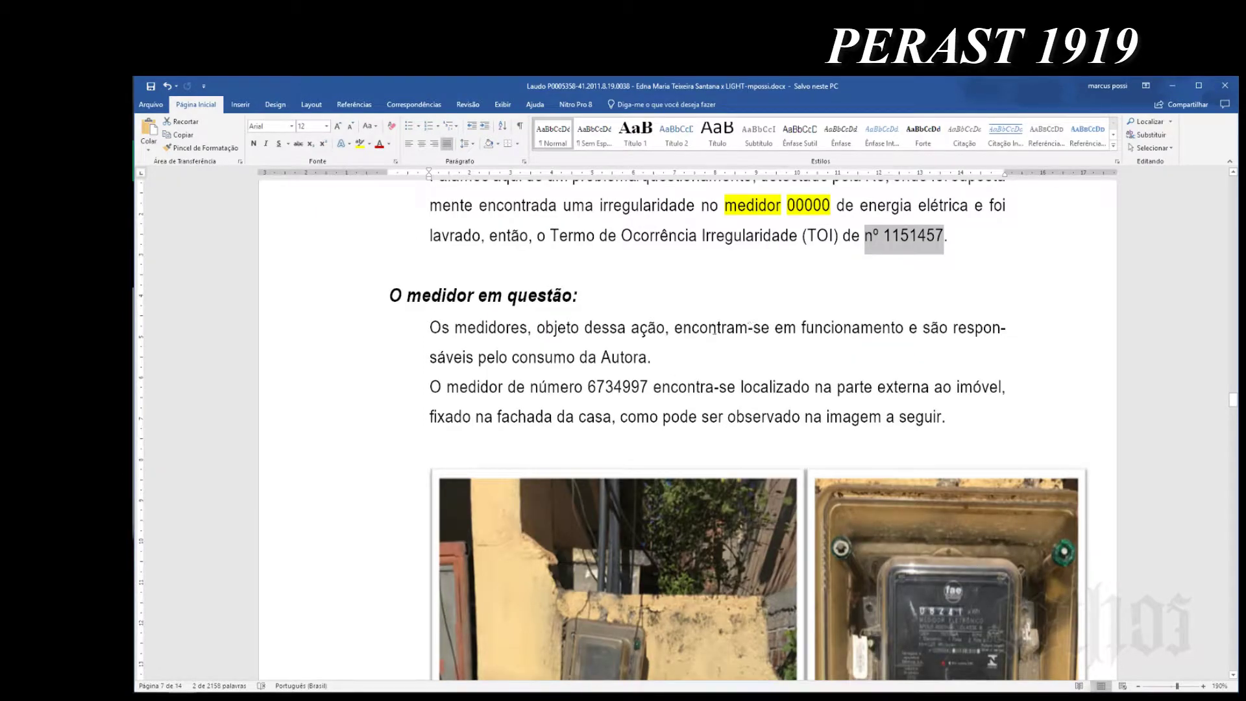
{"action": "left_click", "coordinate": [520, 329]}
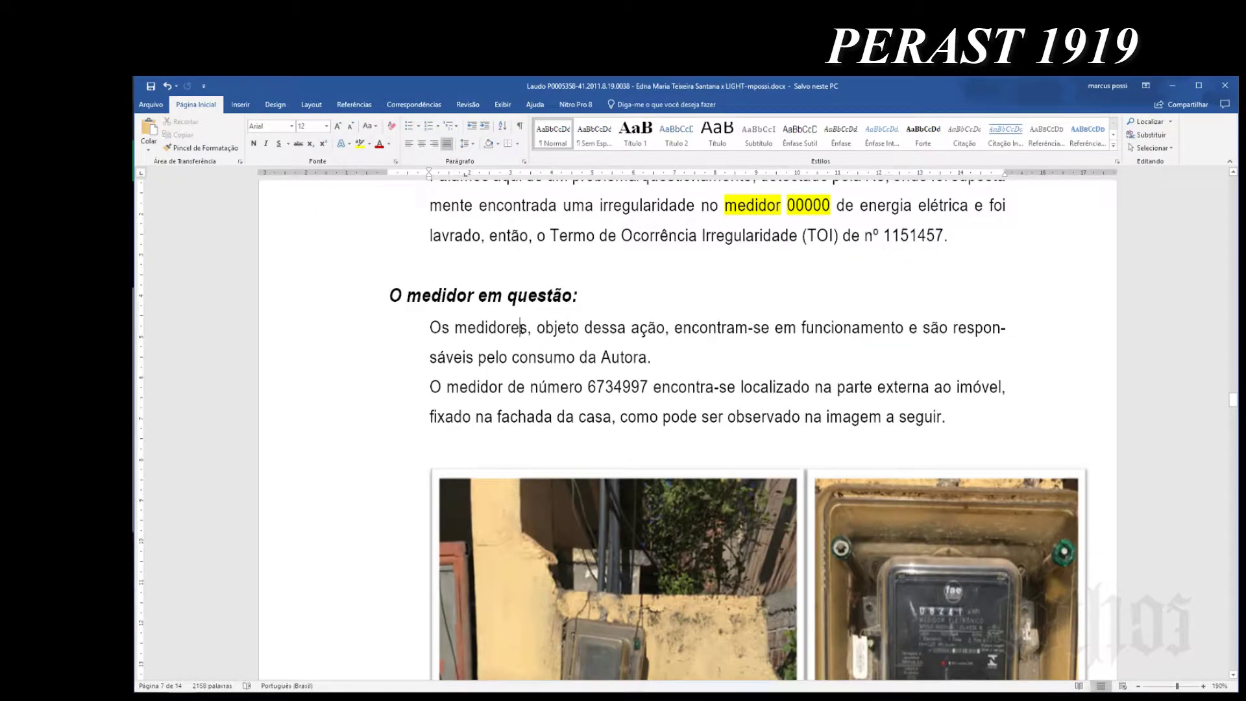
{"action": "key", "text": "Delete"}
{"action": "key", "text": "Delete"}
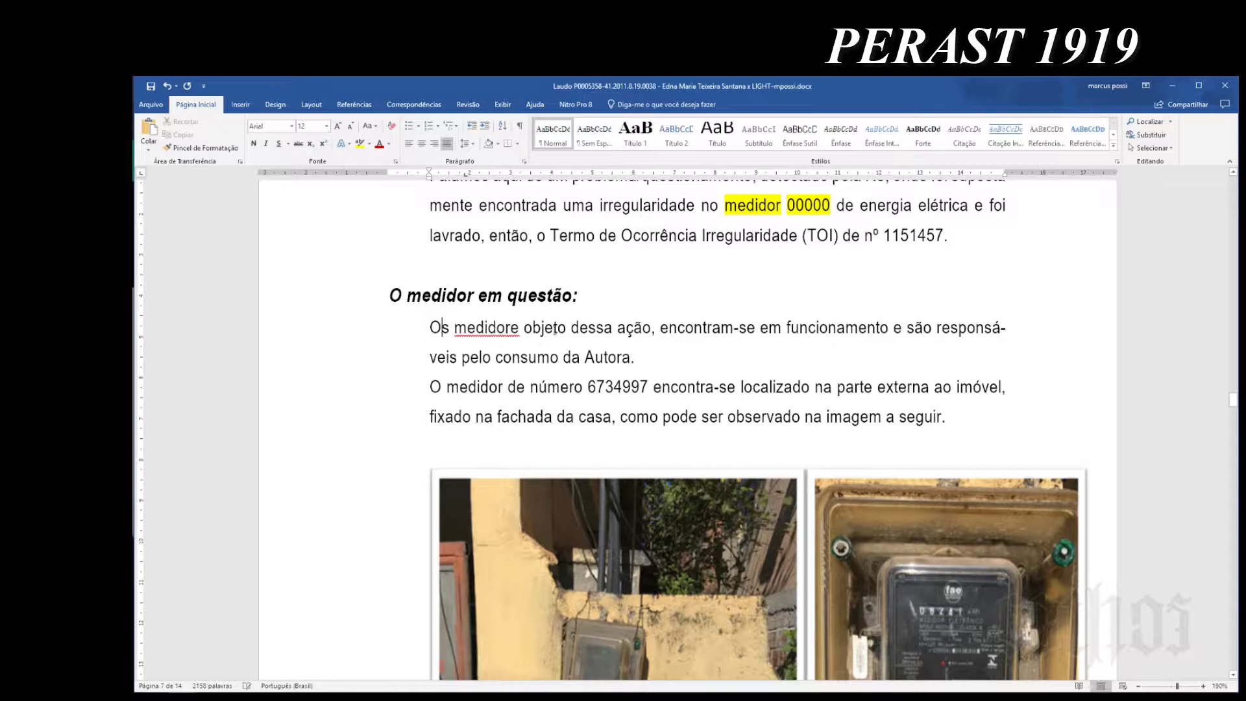
{"action": "left_click_drag", "start_coordinate": [556, 330], "coordinate": [413, 326]}
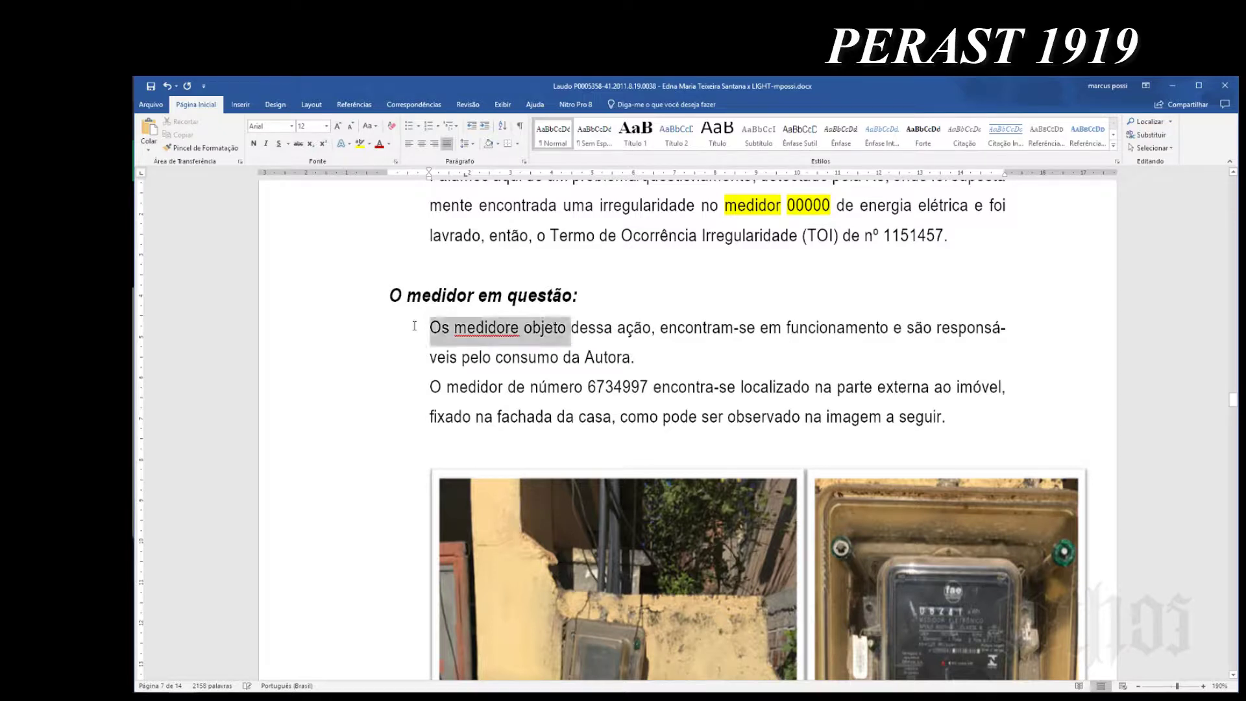
{"action": "left_click", "coordinate": [360, 143]}
{"action": "left_click", "coordinate": [512, 332]}
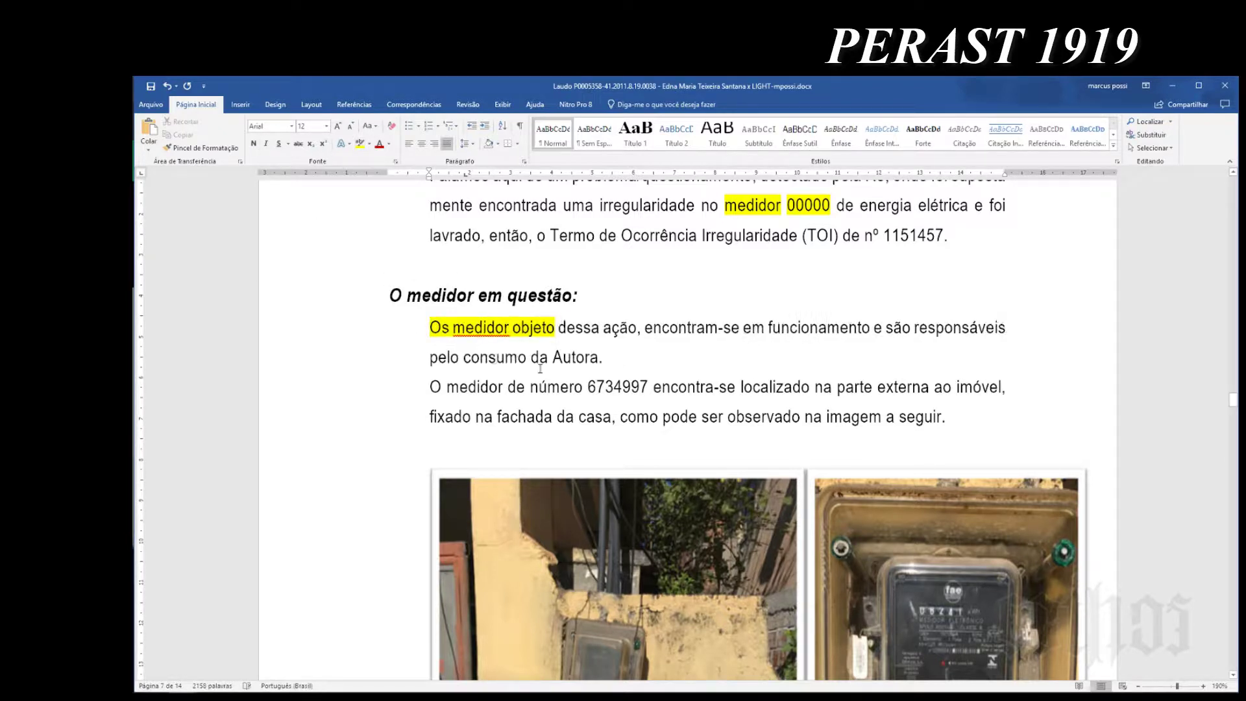
{"action": "key", "text": "Delete"}
{"action": "left_click", "coordinate": [705, 328]}
{"action": "key", "text": "Delete"}
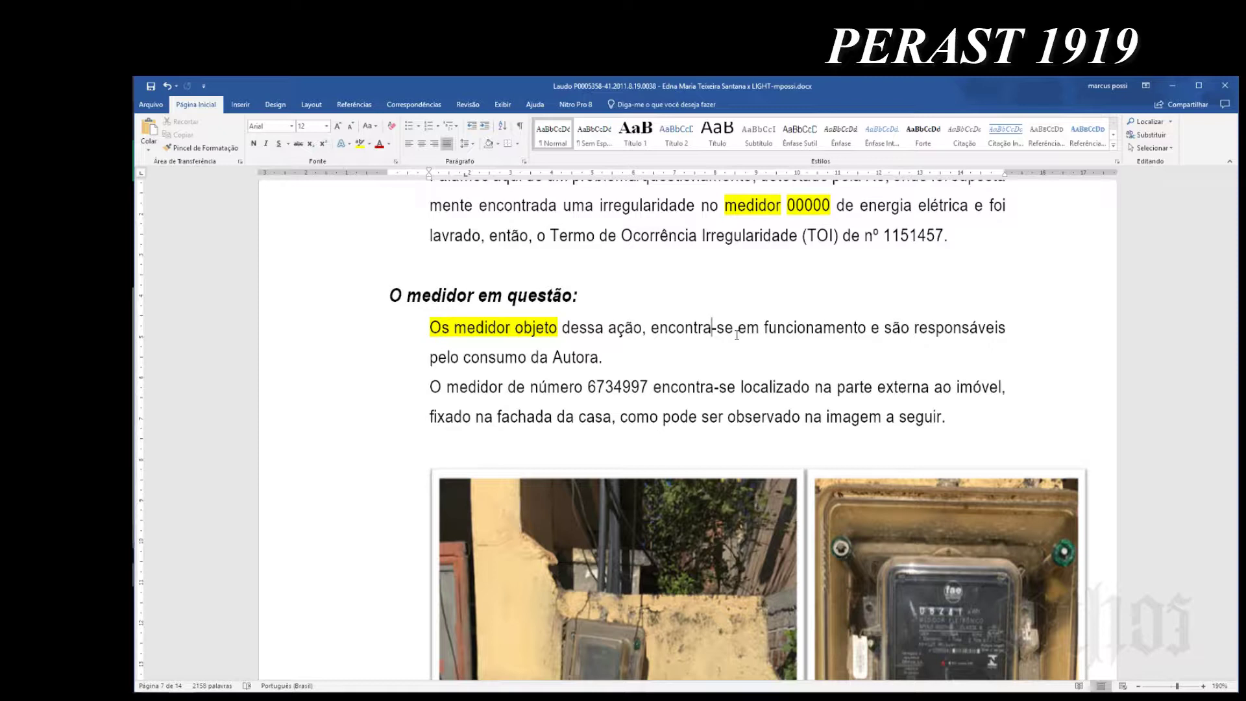
Step: Add a comma after 'medidor' and change 'encontra-se' to 'não se encontra'
{"action": "left_click", "coordinate": [516, 329]}
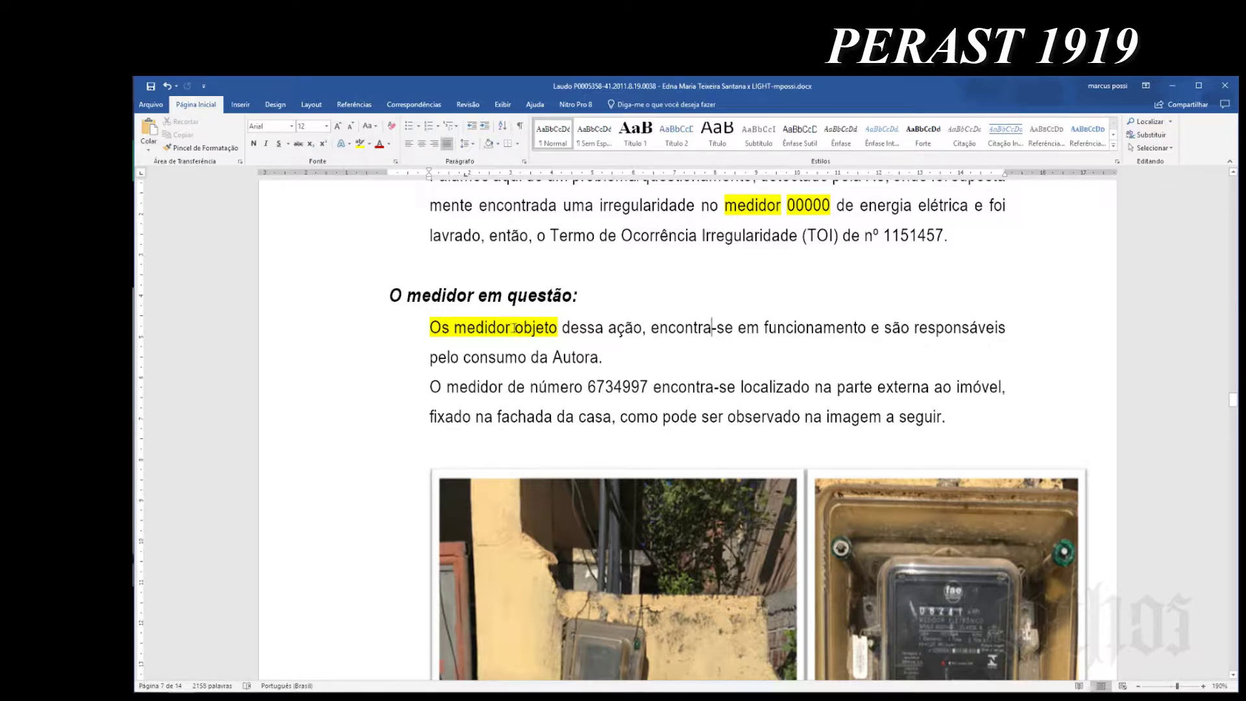
{"action": "type", "text": ","}
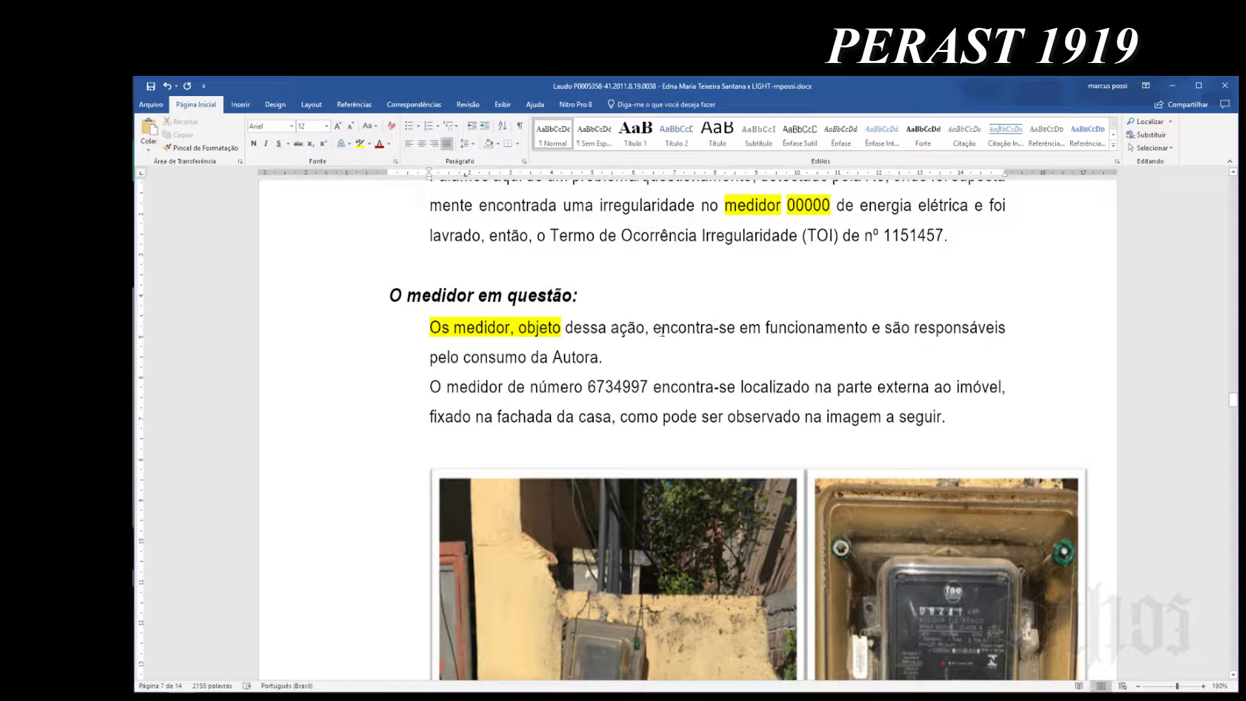
{"action": "left_click", "coordinate": [653, 327]}
{"action": "type", "text": "não se"}
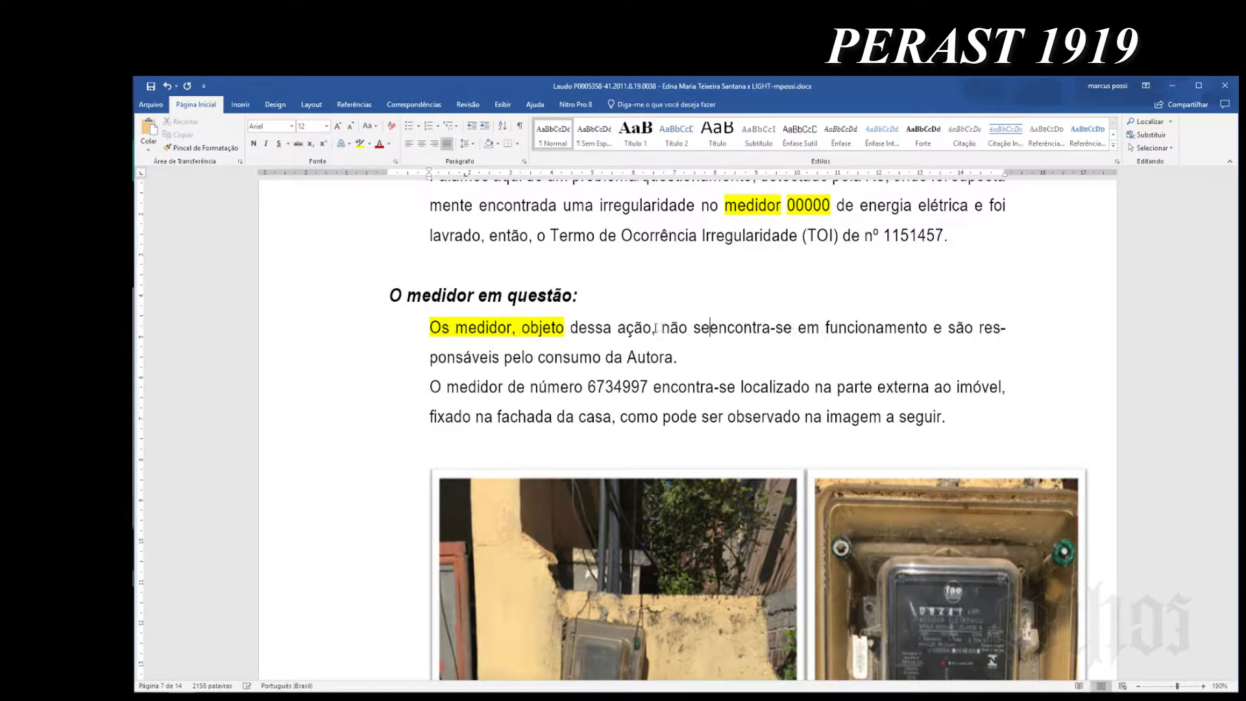
{"action": "key", "text": "ctrl+Right"}
{"action": "key", "text": "ctrl+Right"}
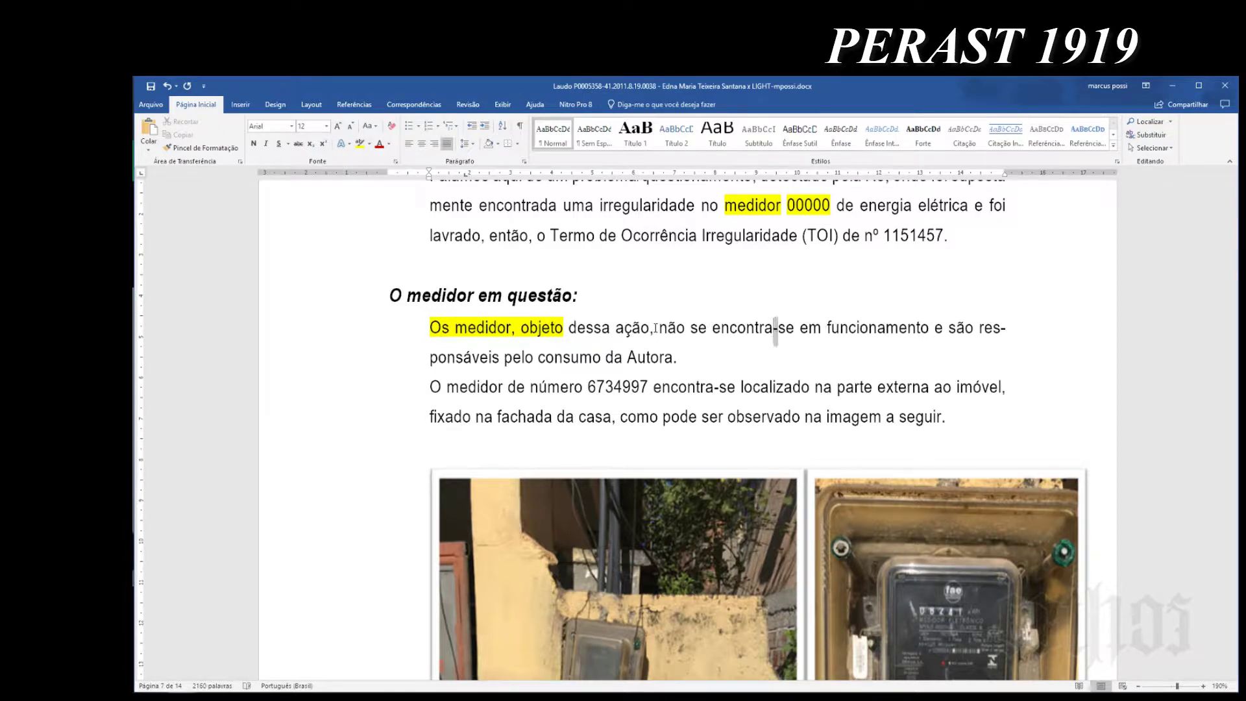
{"action": "key", "text": "ctrl+shift+Right"}
{"action": "key", "text": "Delete"}
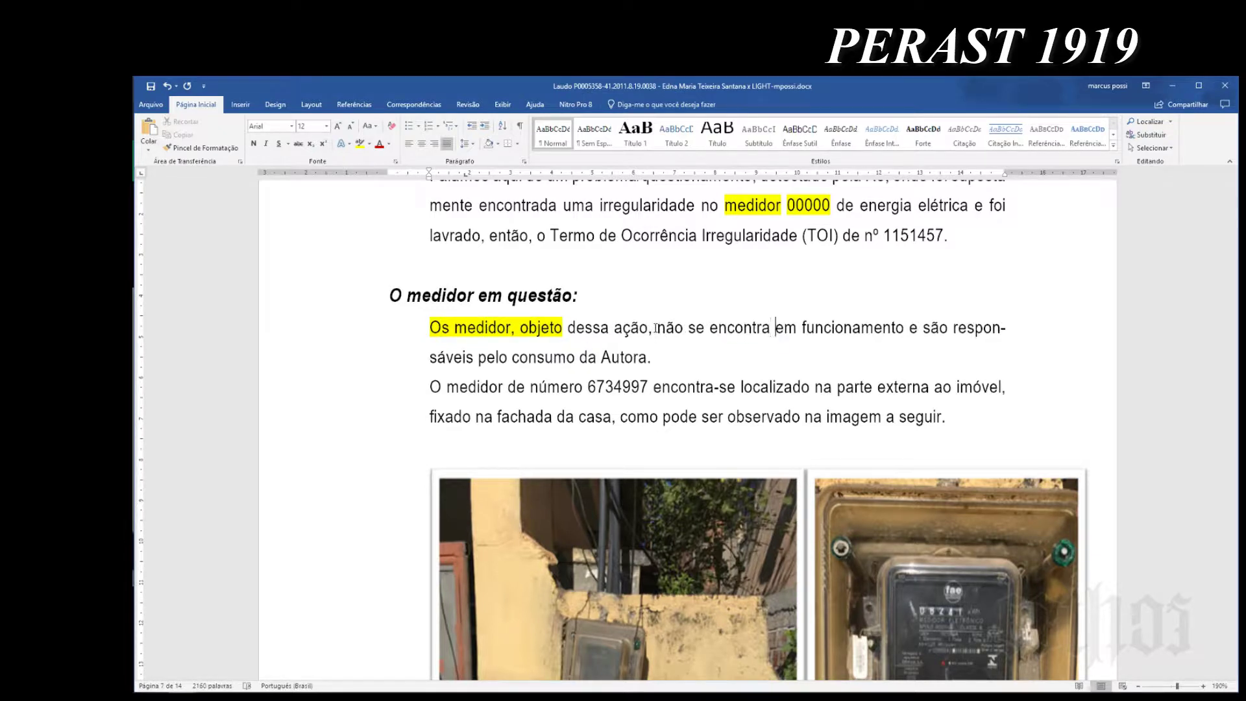
Step: Append ', por que foi substituído de acordo com os documentos encontrados nos autos' and delete the consumption clause
{"action": "key", "text": "ctrl+Right"}
{"action": "key", "text": "ctrl+Right"}
{"action": "key", "text": "Left"}
{"action": "type", "text": ", por que foi"}
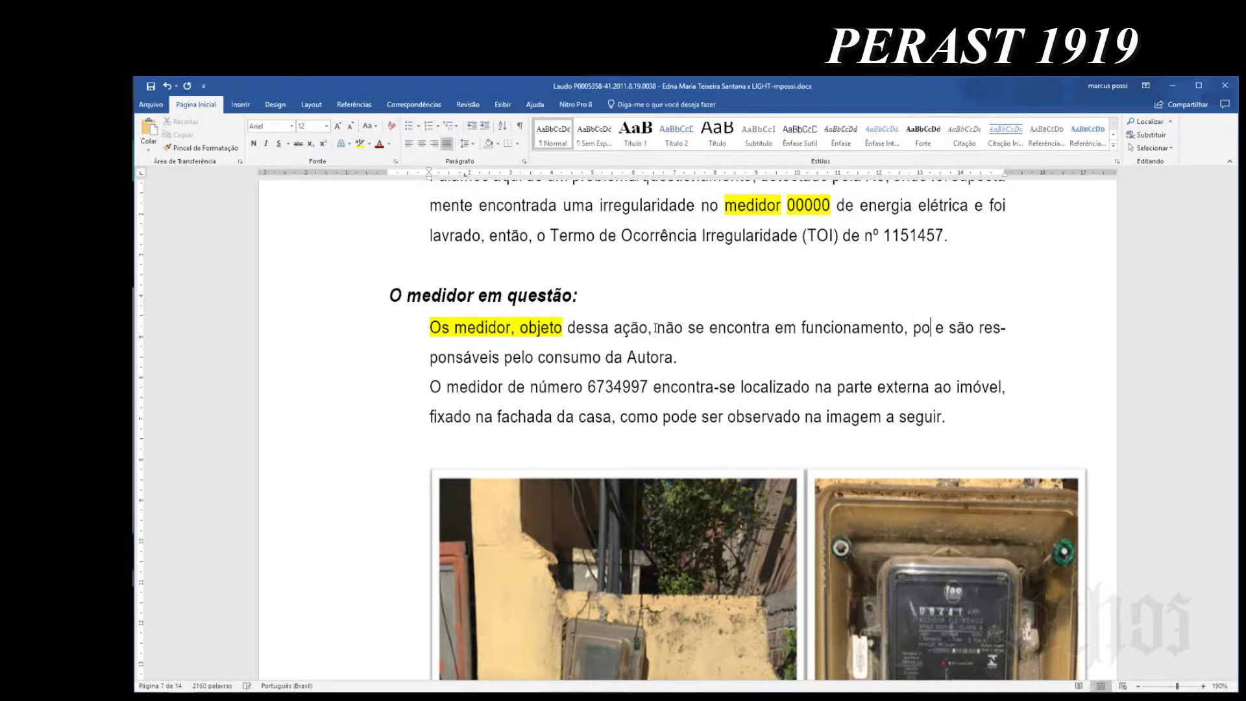
{"action": "type", "text": " substituído"}
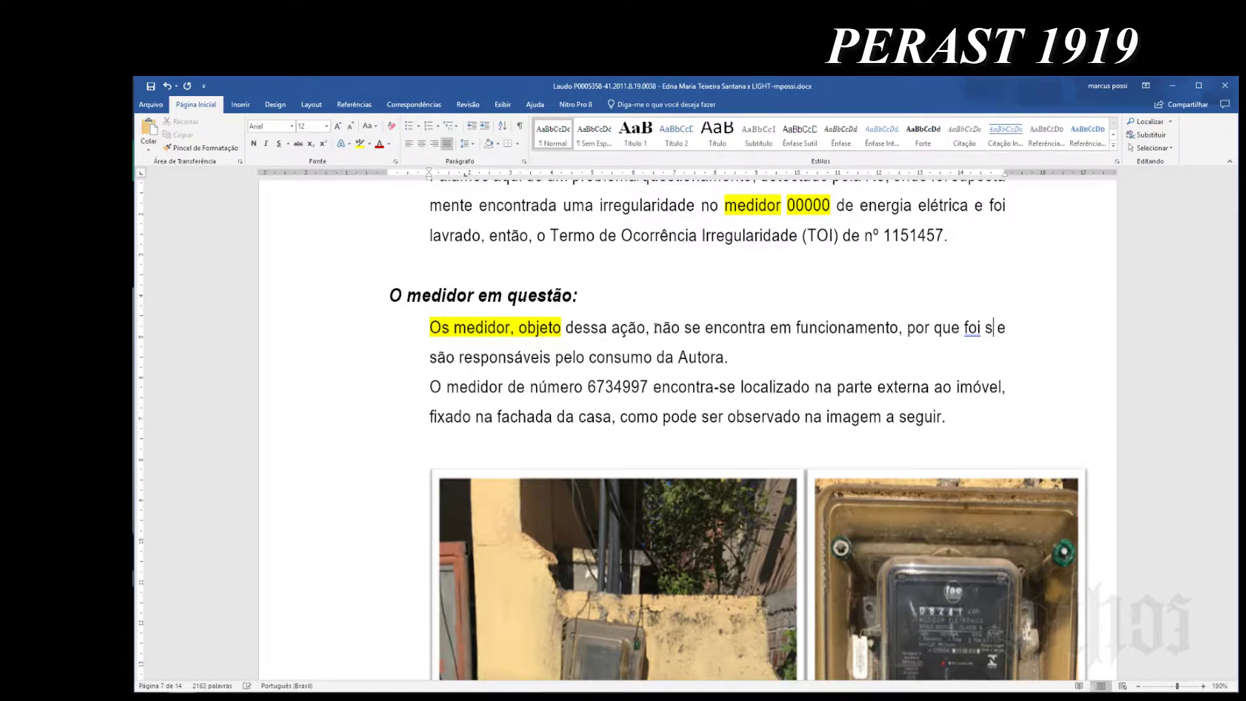
{"action": "type", "text": " de acro"}
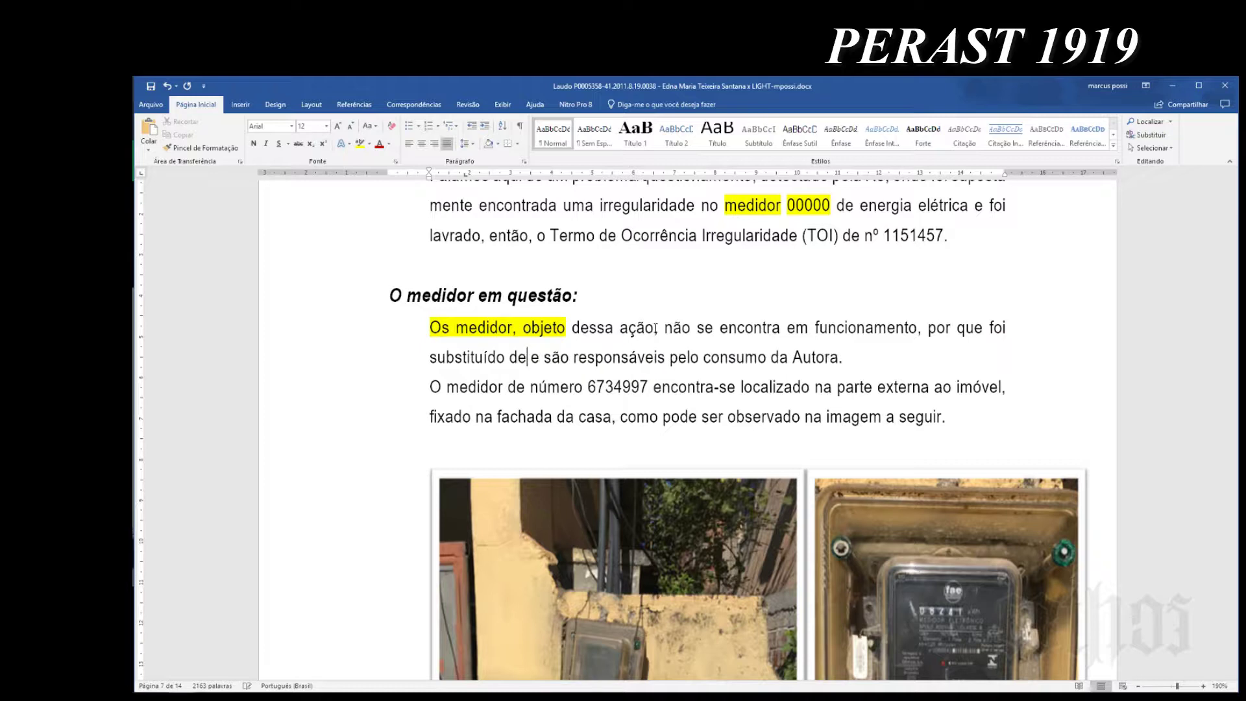
{"action": "key", "text": "BackSpace"}
{"action": "key", "text": "BackSpace"}
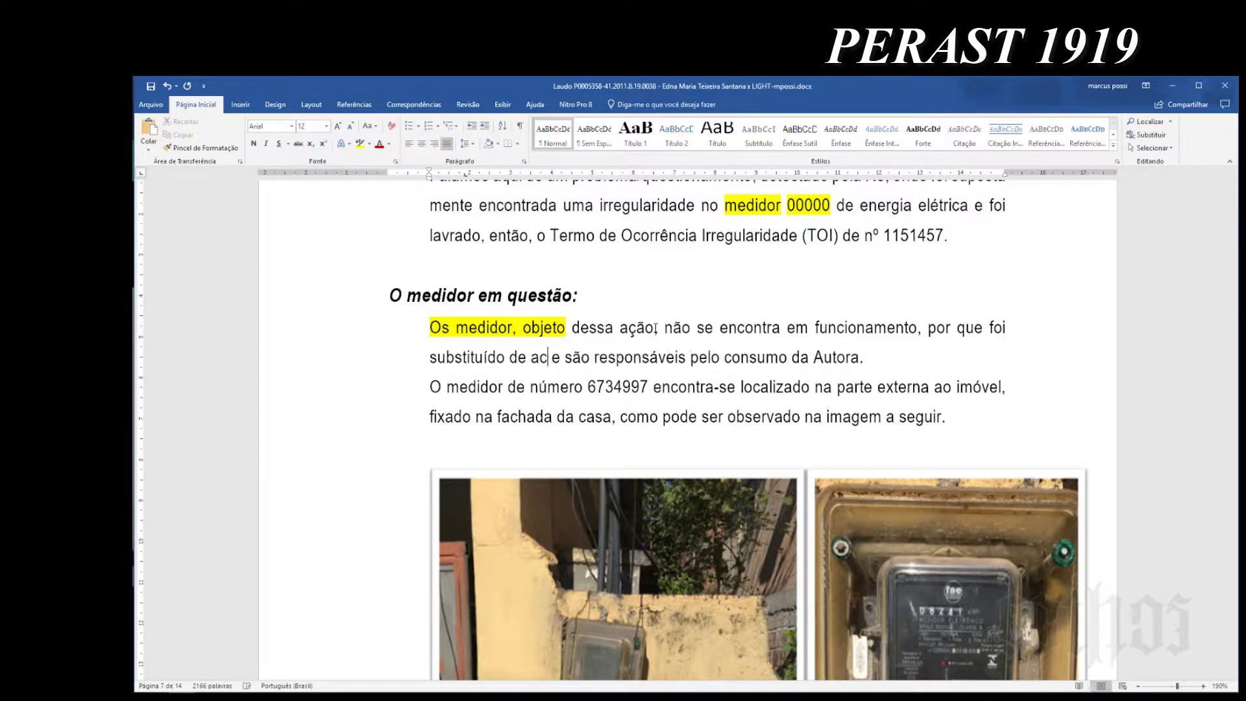
{"action": "type", "text": "ordo c"}
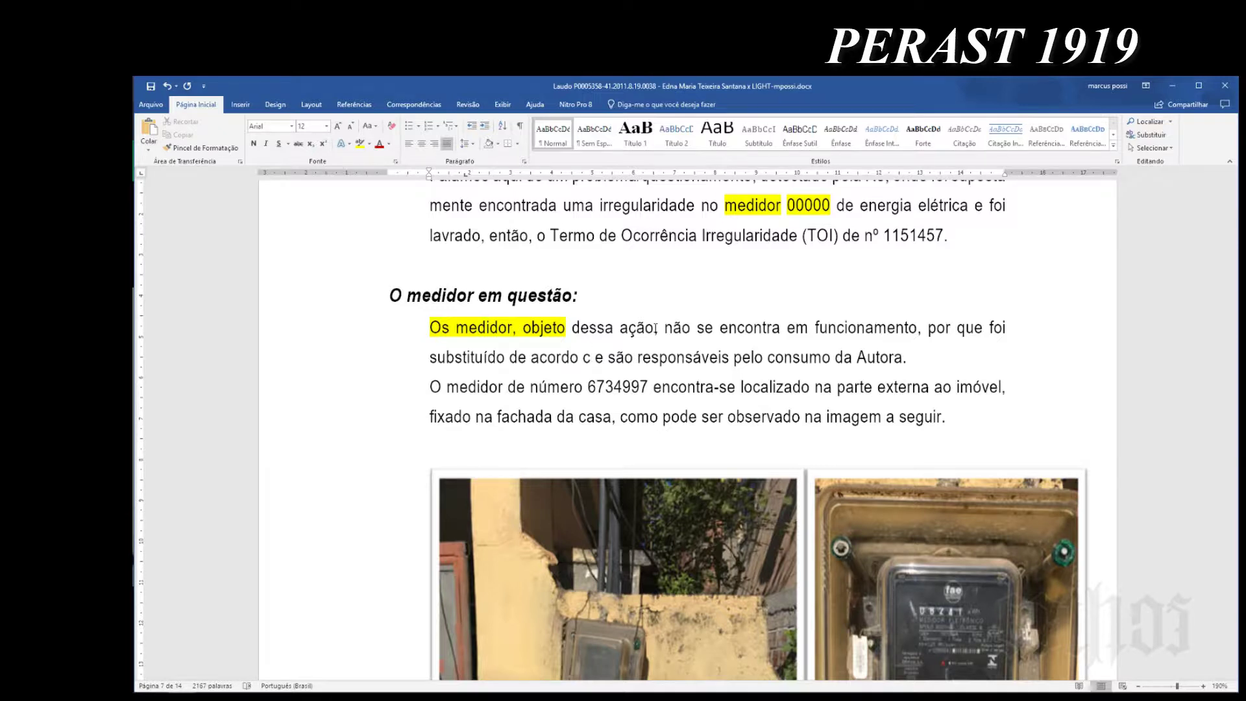
{"action": "type", "text": "om"}
{"action": "key", "text": "BackSpace"}
{"action": "key", "text": "BackSpace"}
{"action": "type", "text": "om"}
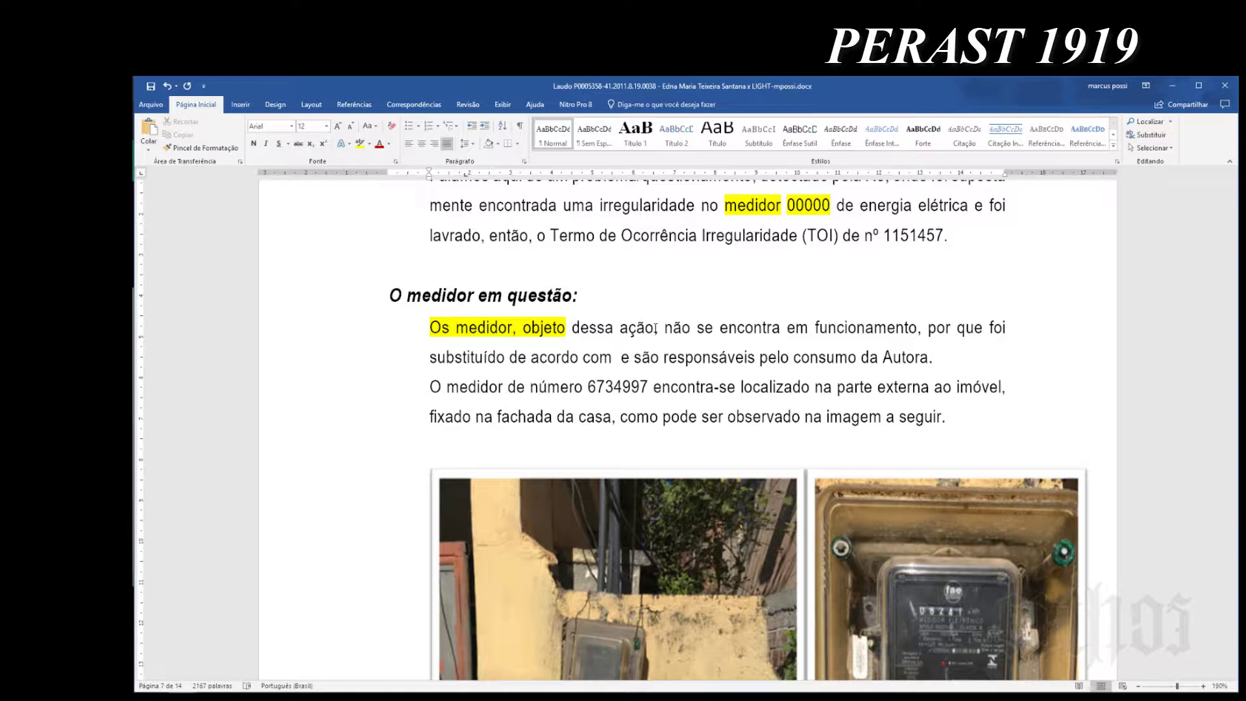
{"action": "type", "text": "os d"}
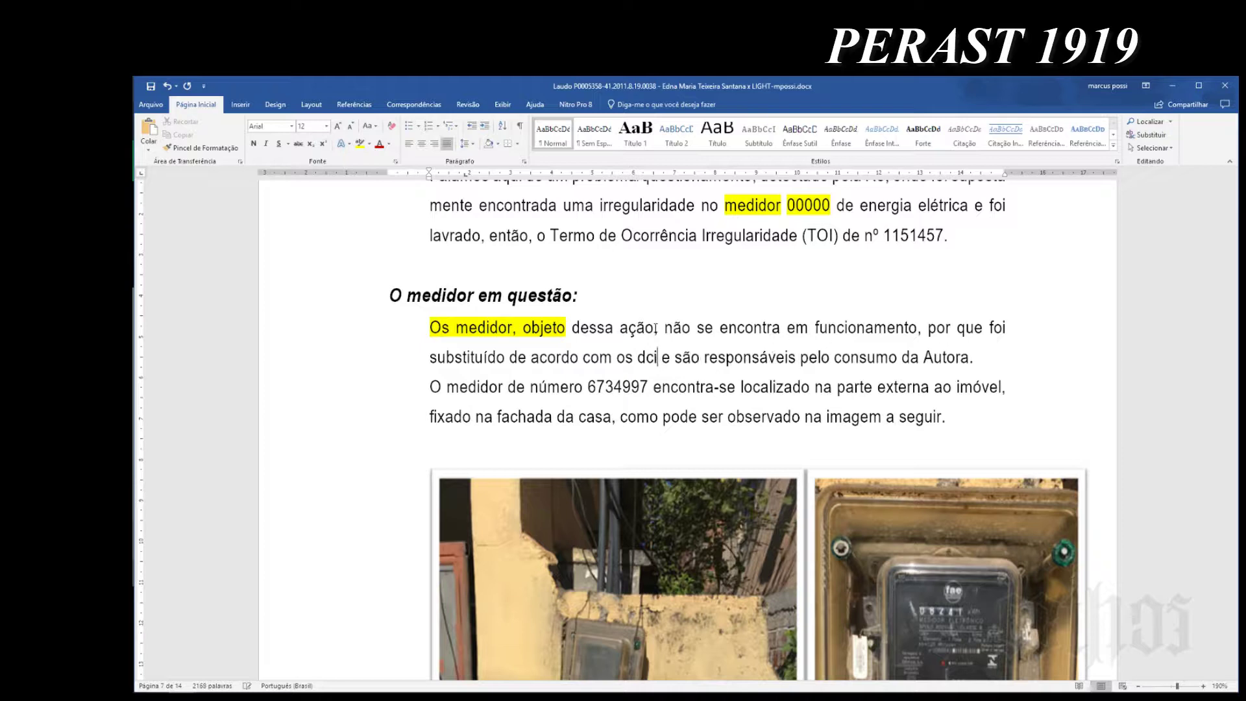
{"action": "type", "text": "ocumentos"}
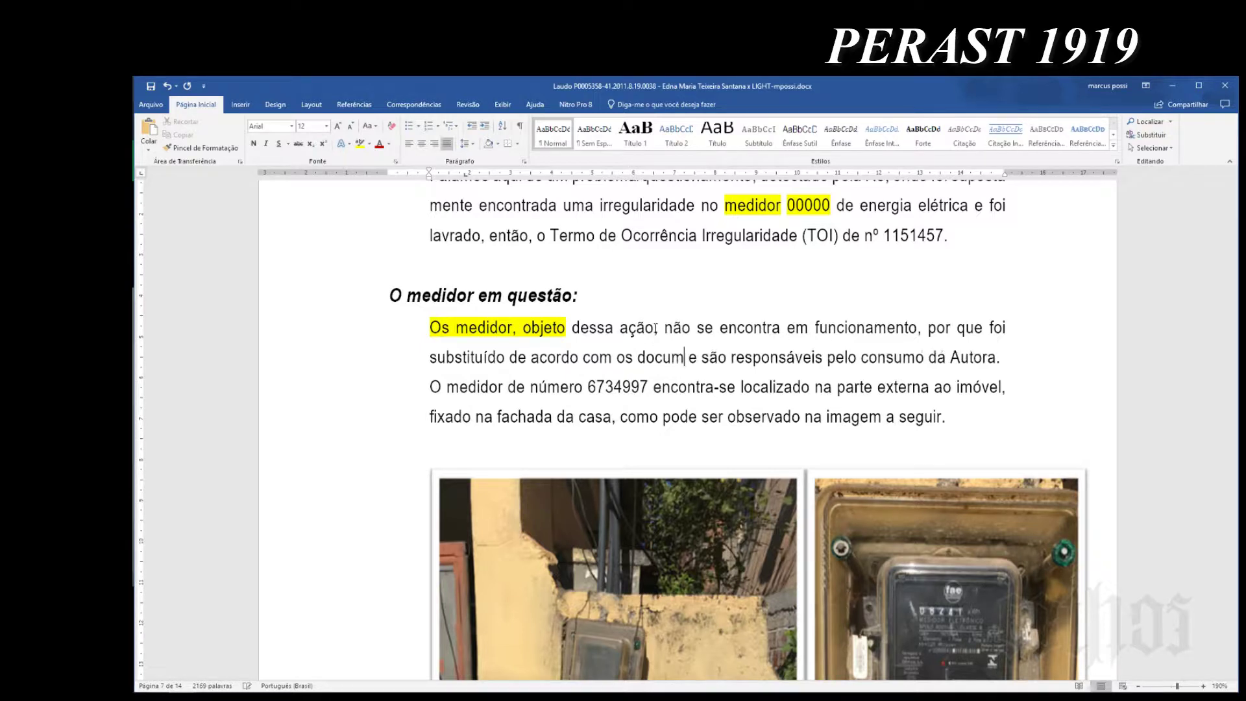
{"action": "type", "text": " encontra"}
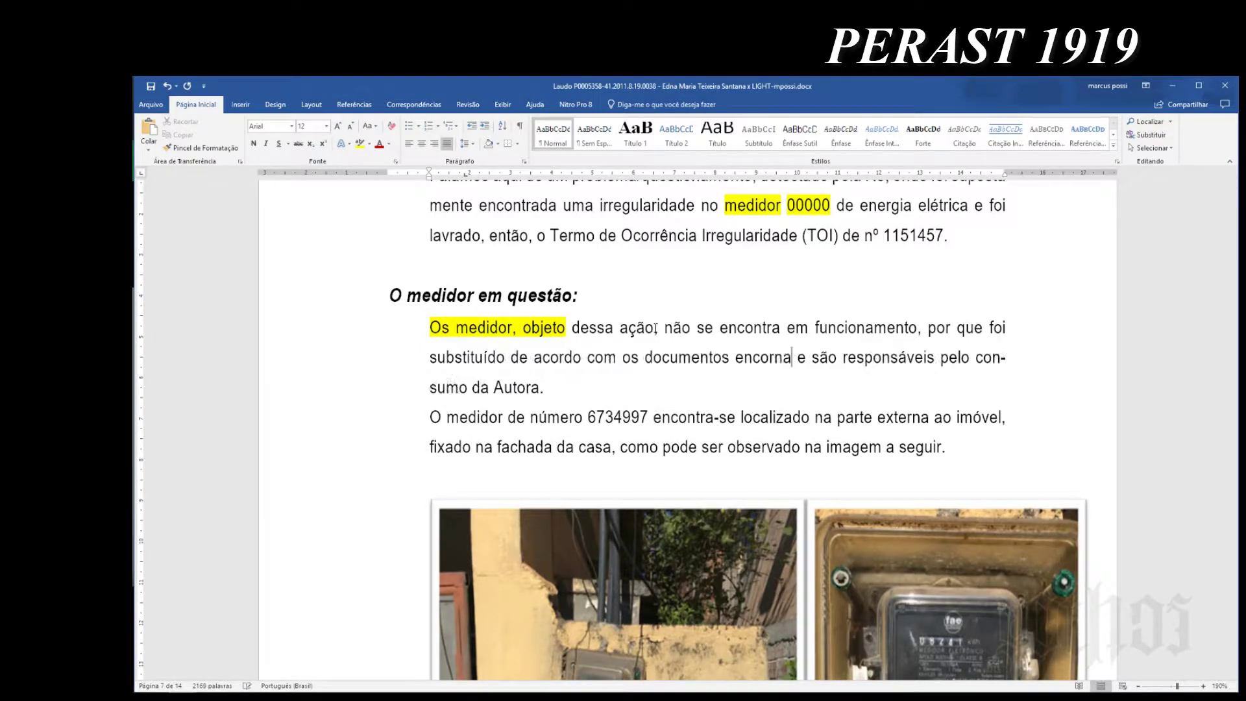
{"action": "key", "text": "BackSpace"}
{"action": "key", "text": "BackSpace"}
{"action": "key", "text": "BackSpace"}
{"action": "key", "text": "BackSpace"}
{"action": "type", "text": "ntrados"}
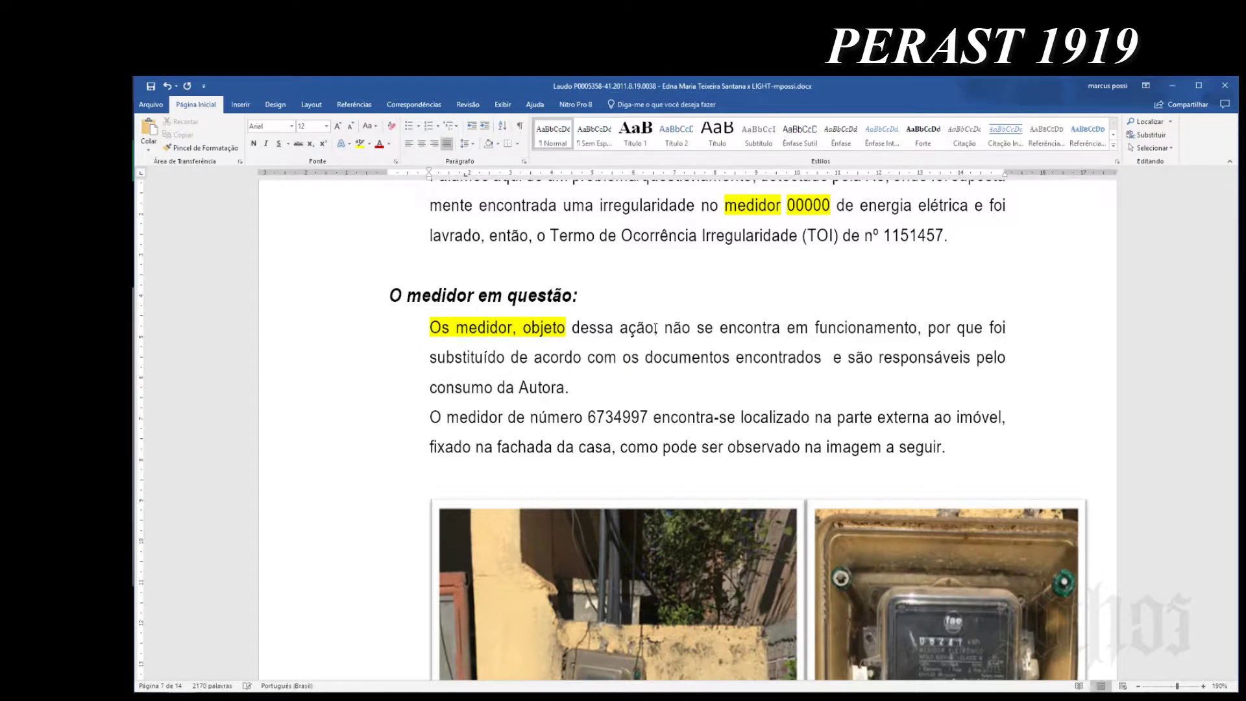
{"action": "type", "text": " nos autos."}
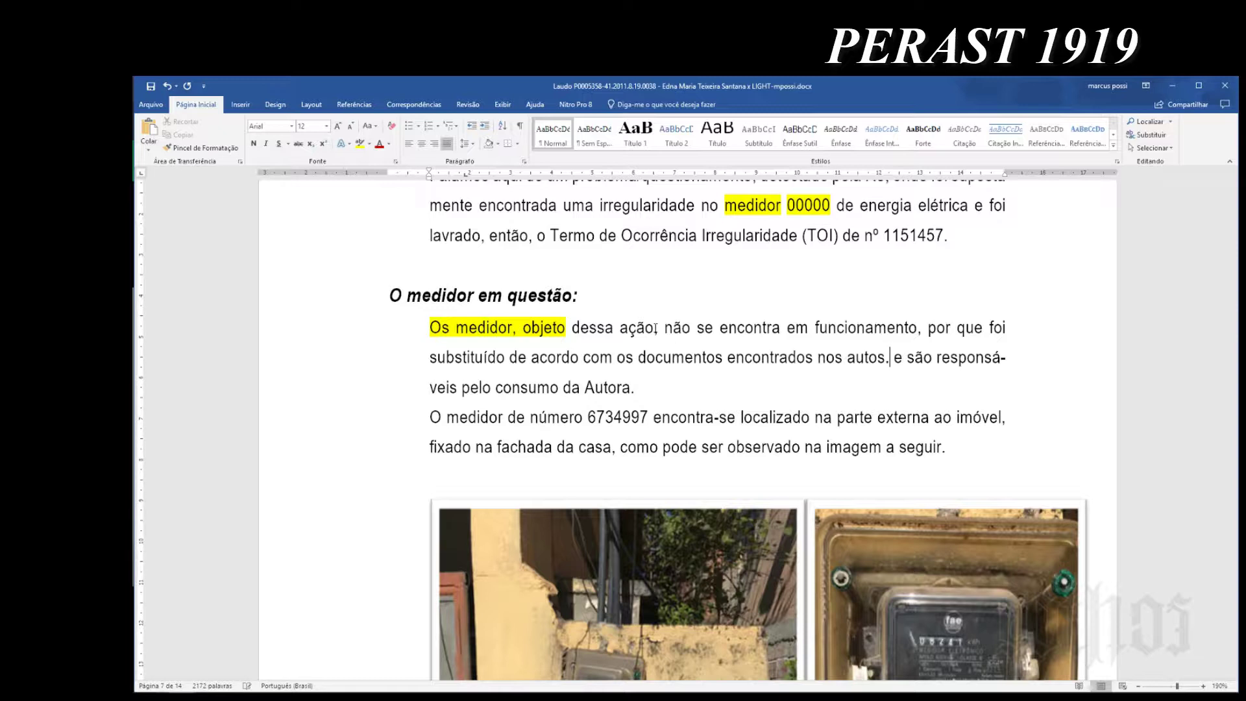
{"action": "key", "text": "shift+Down"}
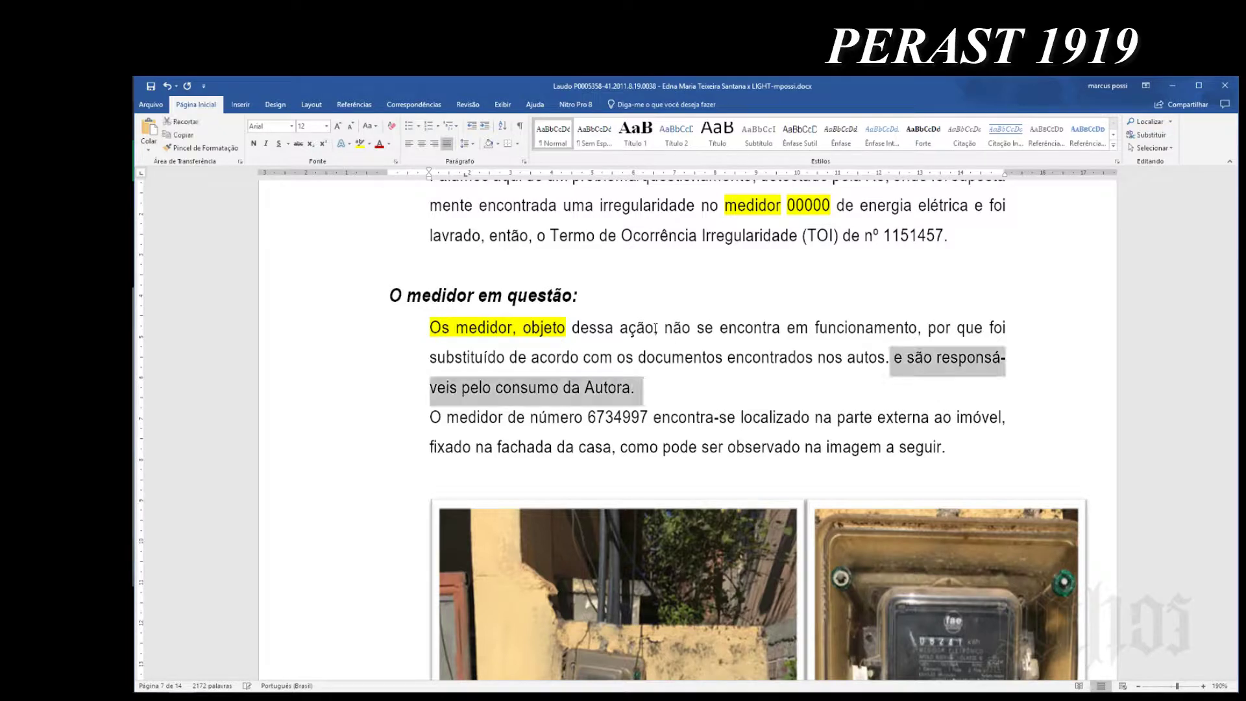
{"action": "key", "text": "Delete"}
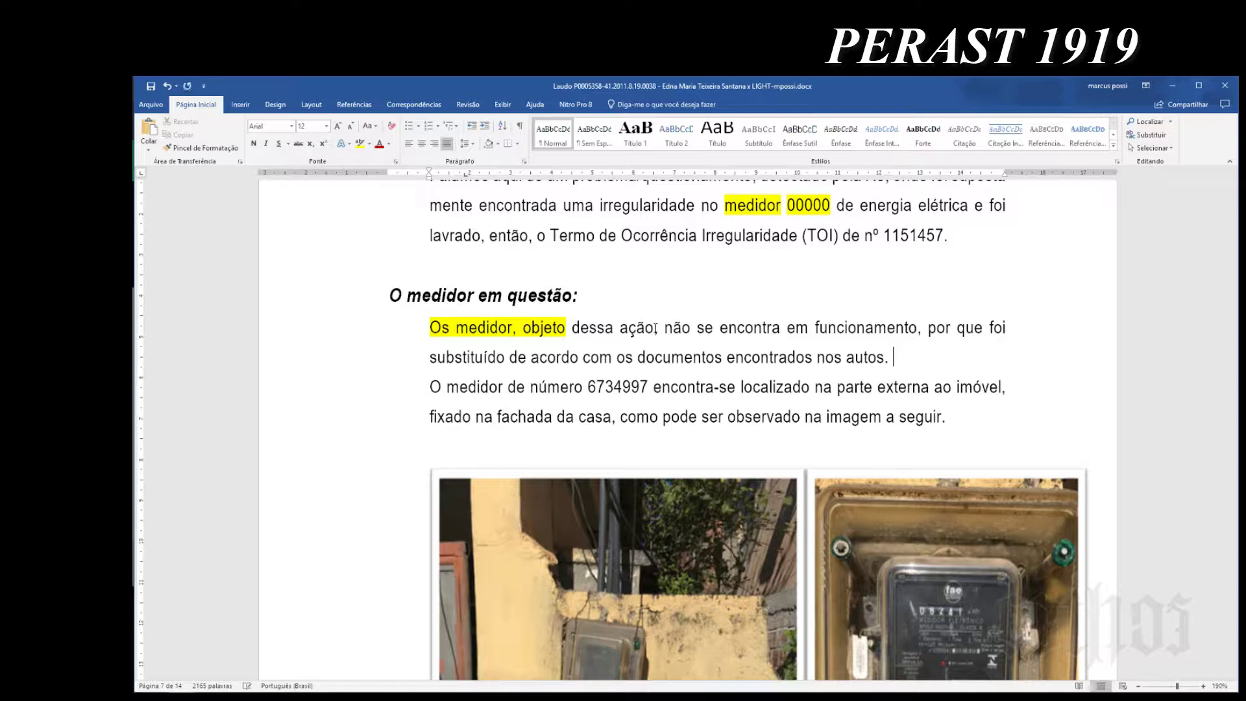
{"action": "type", "text": "No seu lugar foi "}
{"action": "type", "text": "ncontrato "}
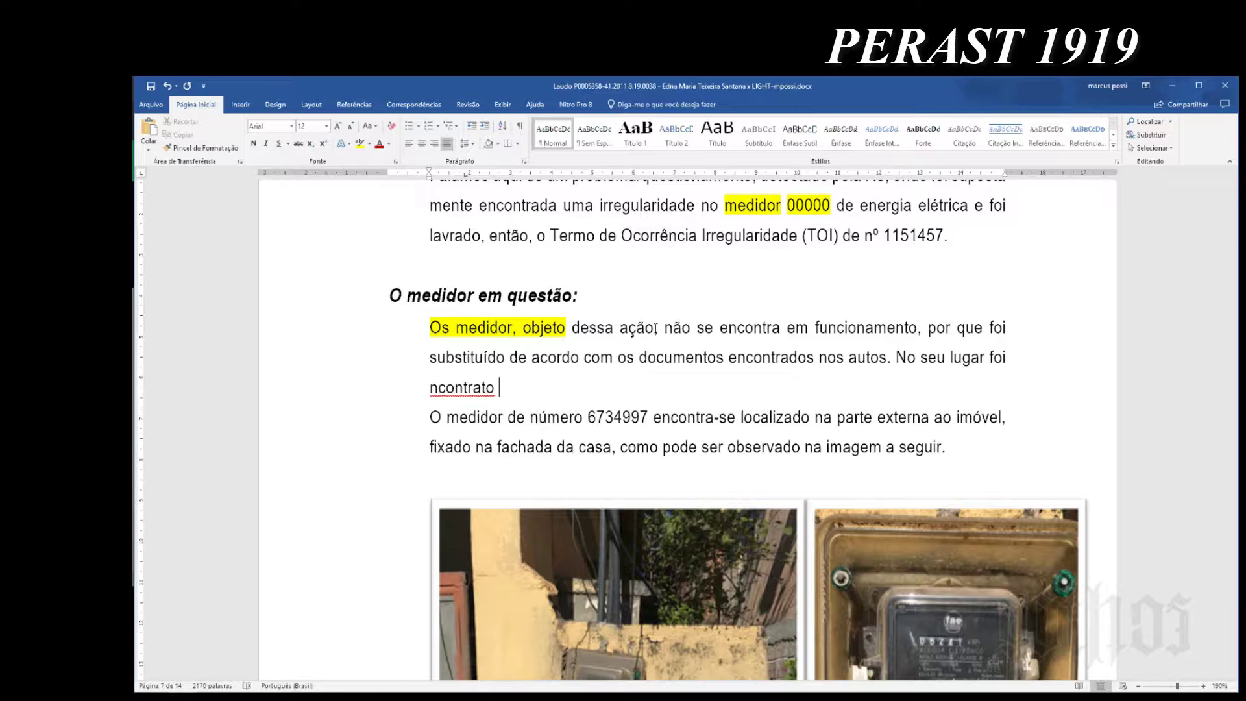
{"action": "type", "text": "o"}
{"action": "key", "text": "Delete"}
{"action": "key", "text": "Delete"}
{"action": "key", "text": "Delete"}
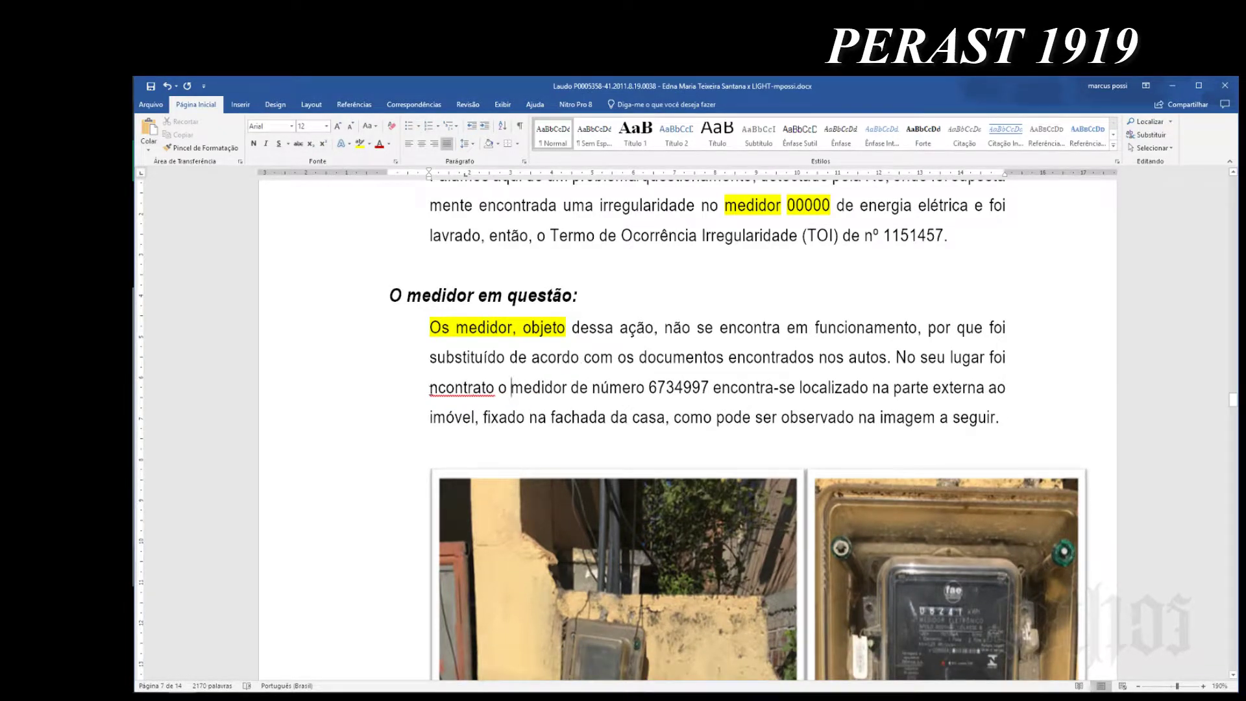
{"action": "type", "text": "e"}
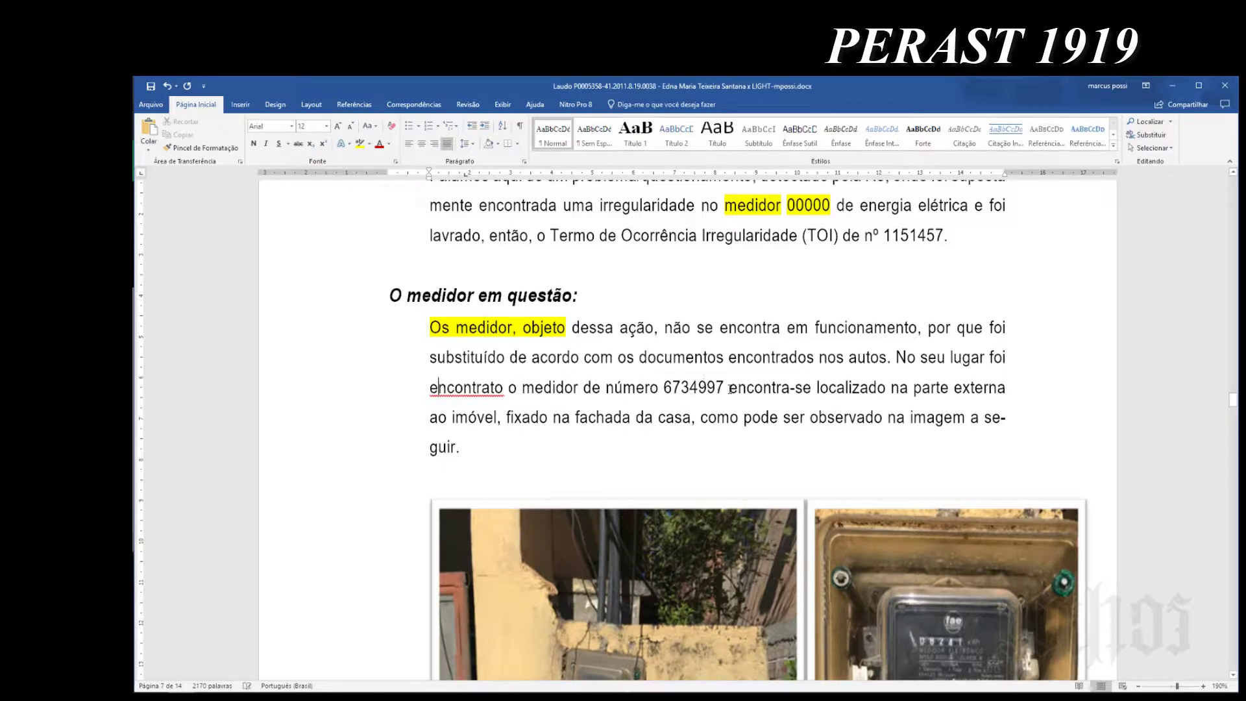
{"action": "left_click_drag", "start_coordinate": [728, 387], "coordinate": [429, 390]}
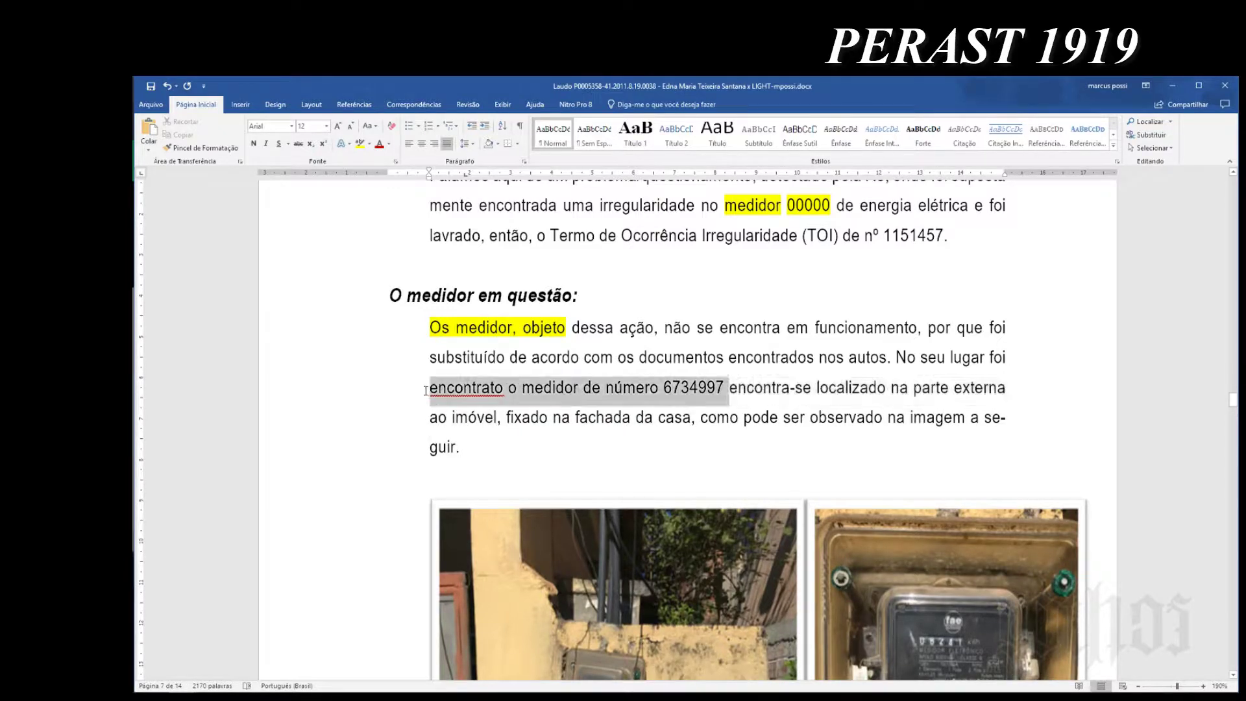
{"action": "left_click", "coordinate": [359, 144]}
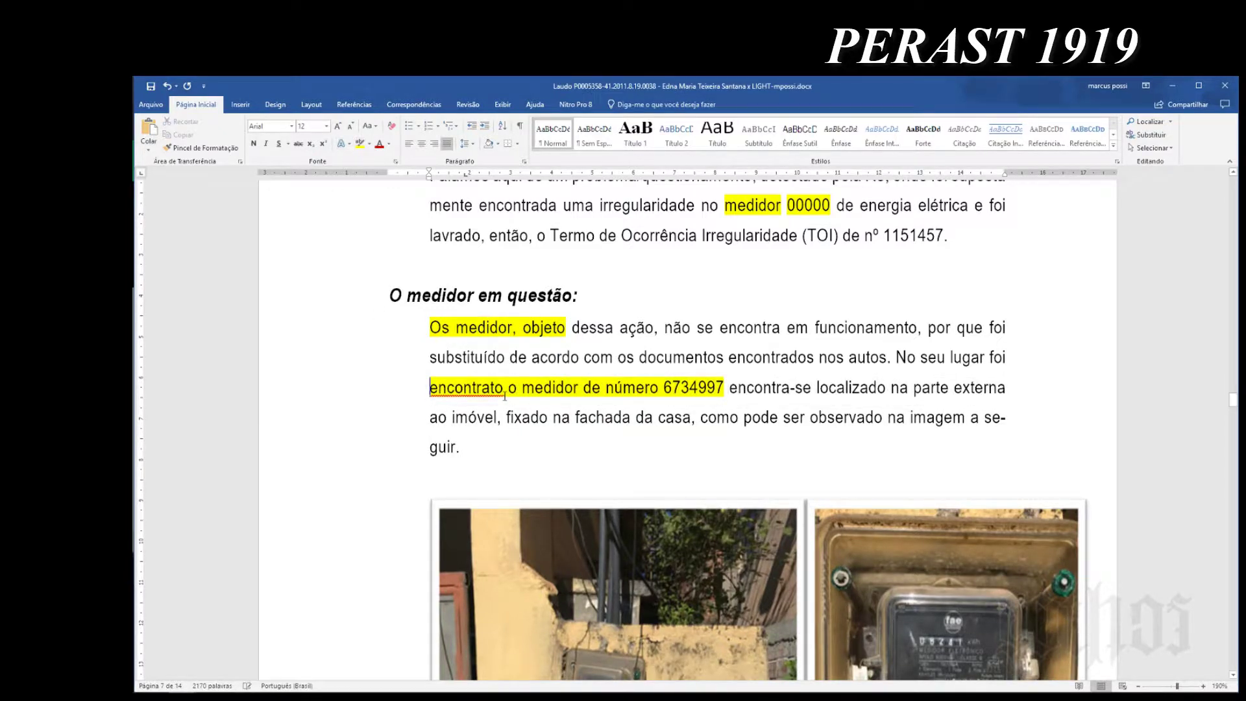
{"action": "right_click", "coordinate": [464, 392]}
{"action": "left_click", "coordinate": [539, 407]}
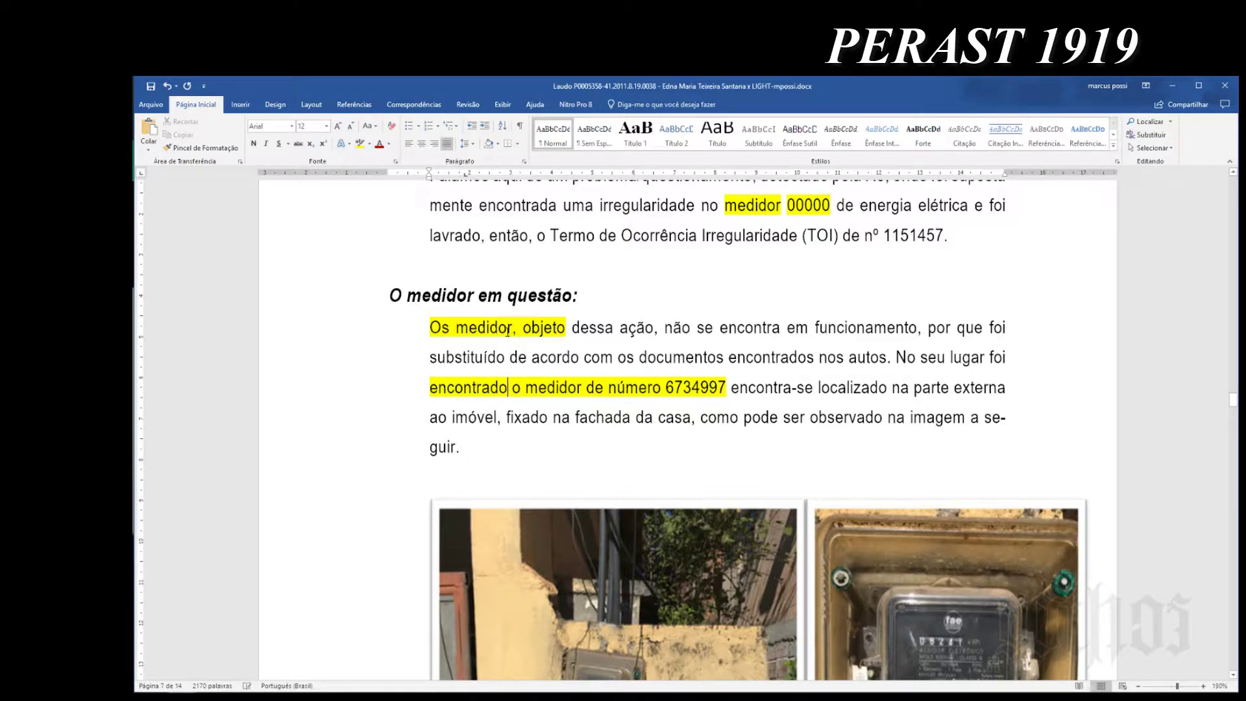
Step: Insert '00000' after 'medidor' in the opening phrase and delete the redundant 'encontra-se'
{"action": "left_click", "coordinate": [512, 327]}
{"action": "type", "text": "0000"}
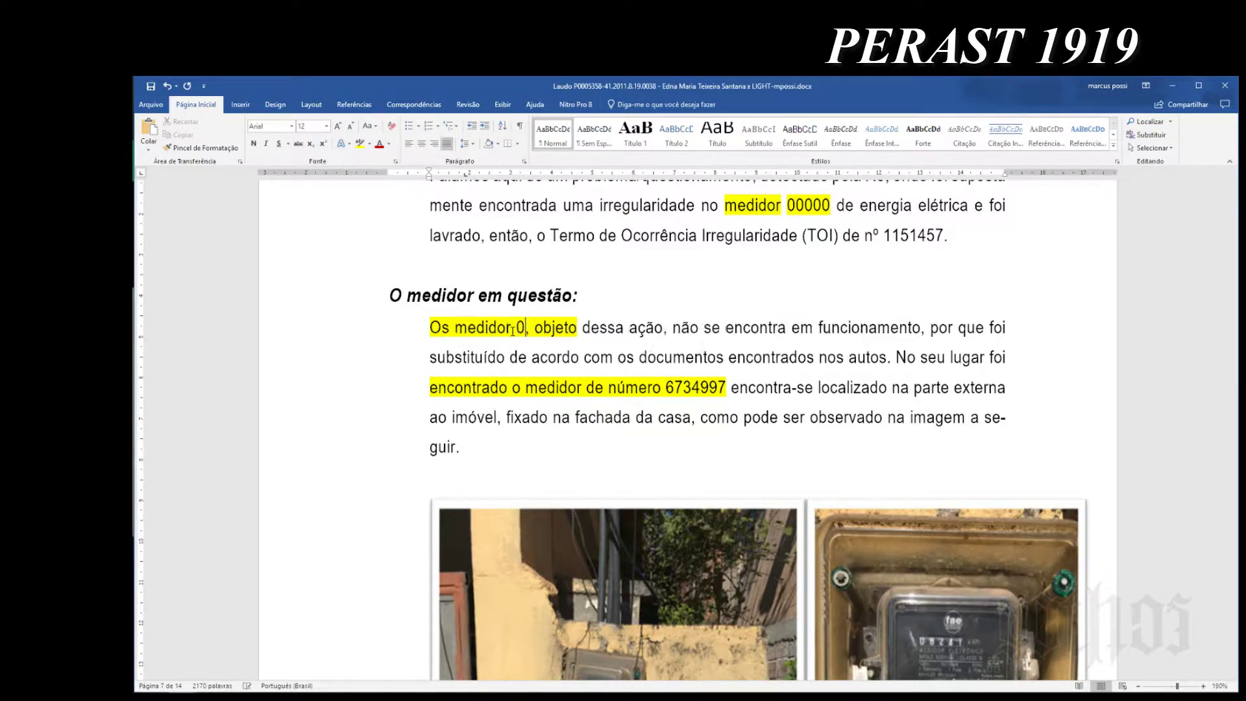
{"action": "type", "text": "0"}
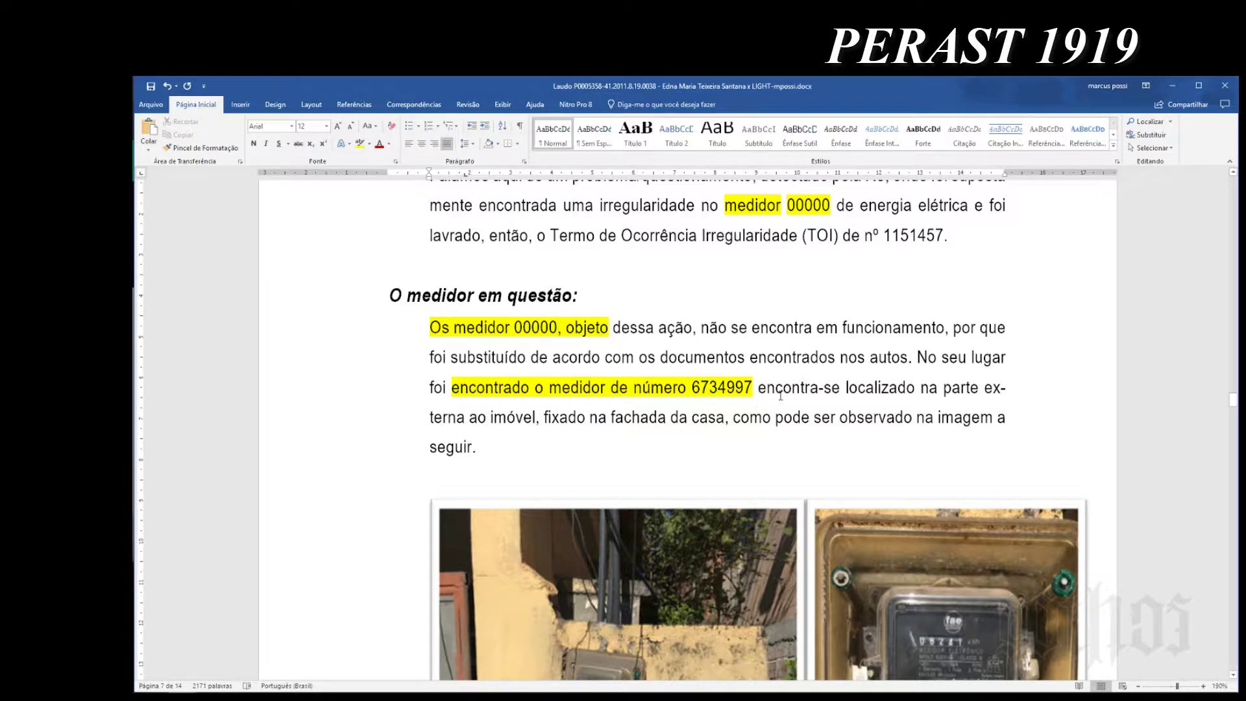
{"action": "left_click_drag", "start_coordinate": [757, 388], "coordinate": [836, 389]}
{"action": "key", "text": "Delete"}
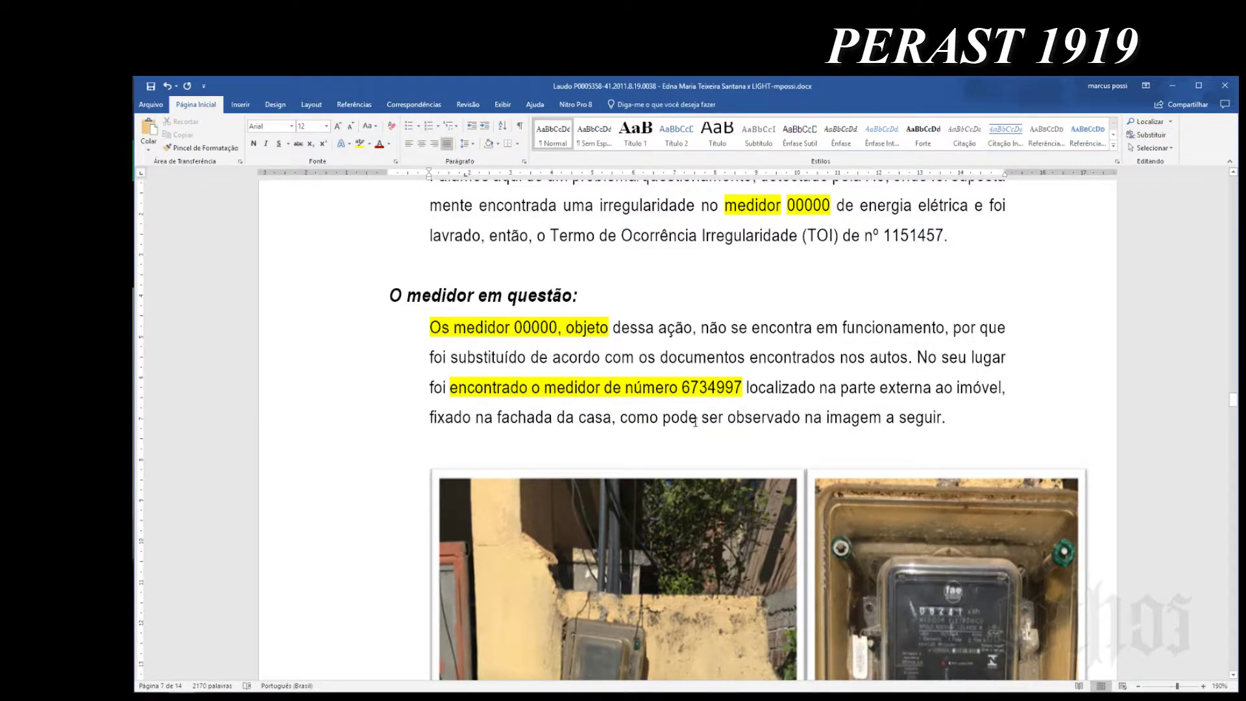
Step: Paste a copy of the meter photo table below the original photos
{"action": "scroll", "coordinate": [695, 421], "scroll_direction": "down", "scroll_amount": 4}
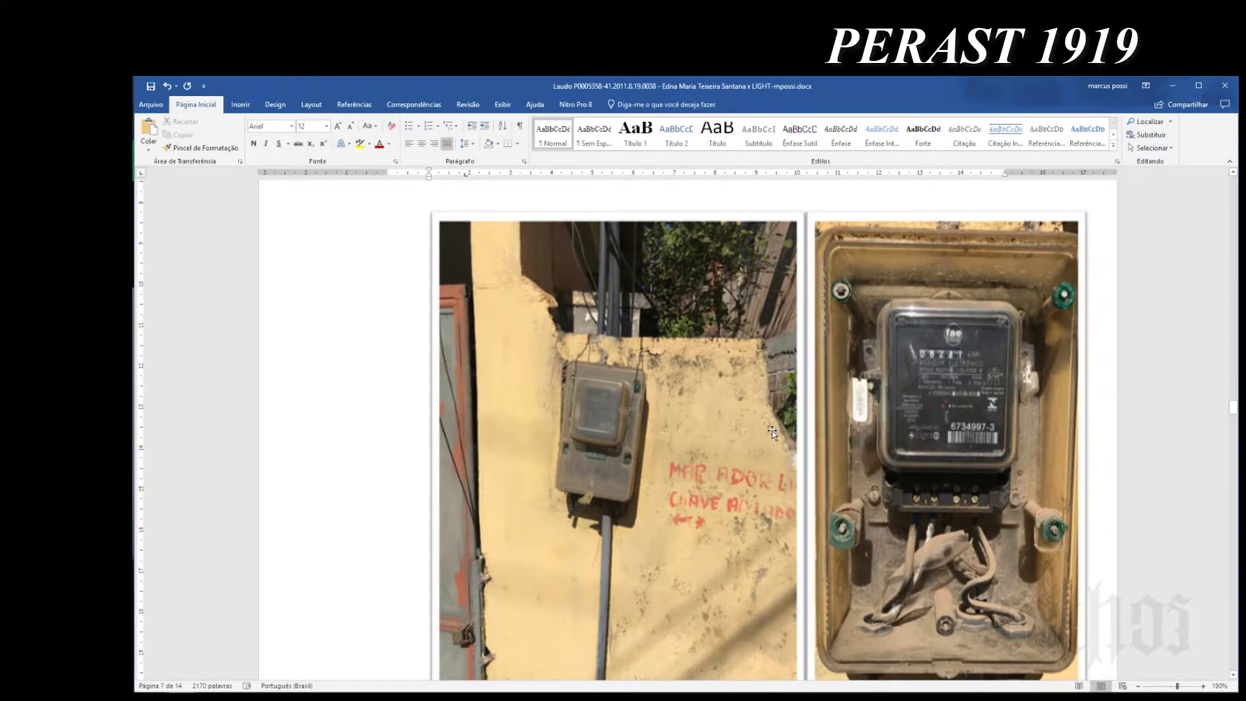
{"action": "scroll", "coordinate": [773, 433], "scroll_direction": "down", "scroll_amount": 5}
{"action": "scroll", "coordinate": [773, 432], "scroll_direction": "up", "scroll_amount": 5}
{"action": "left_click", "coordinate": [943, 431]}
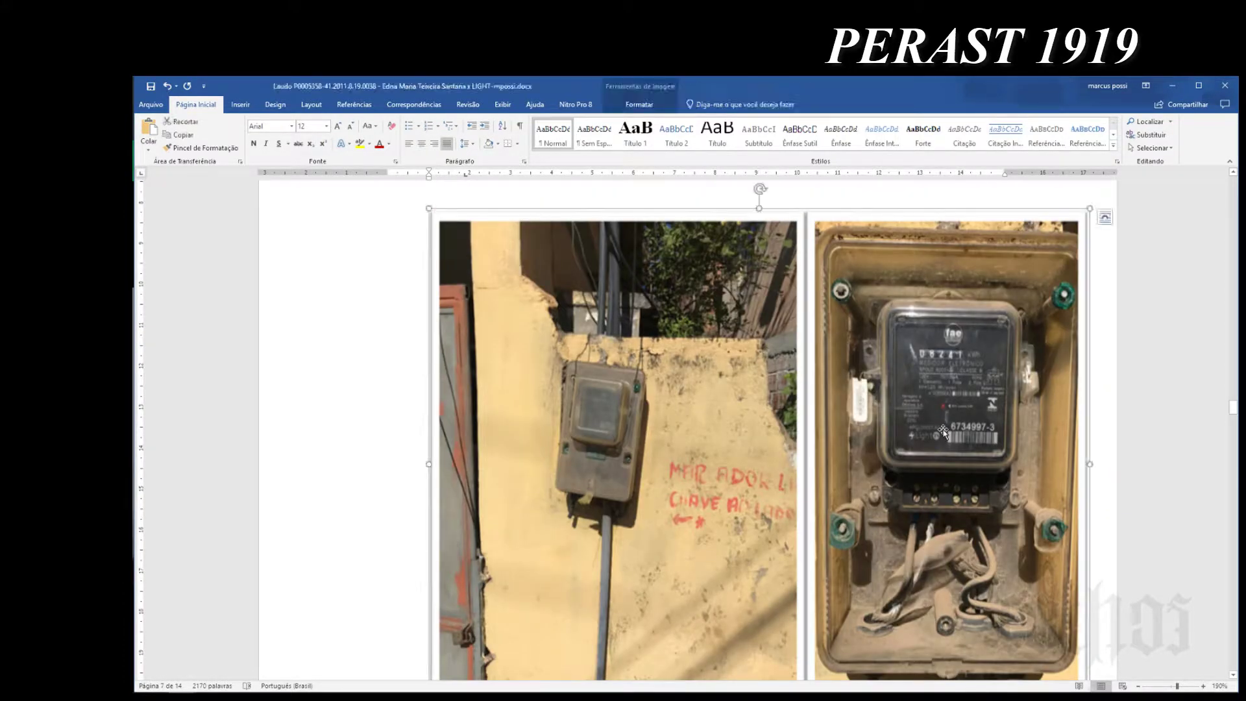
{"action": "left_click", "coordinate": [943, 432]}
{"action": "scroll", "coordinate": [909, 416], "scroll_direction": "down", "scroll_amount": 10}
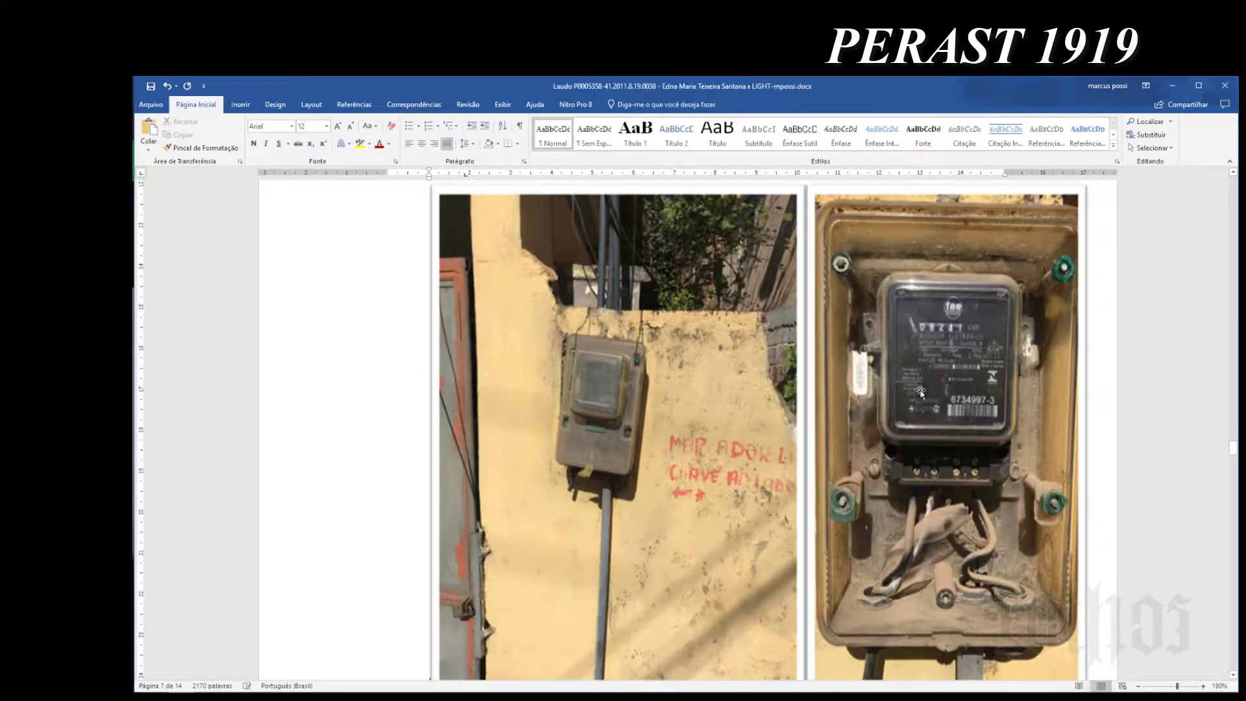
{"action": "key", "text": "ctrl+v"}
{"action": "scroll", "coordinate": [848, 375], "scroll_direction": "down", "scroll_amount": 3}
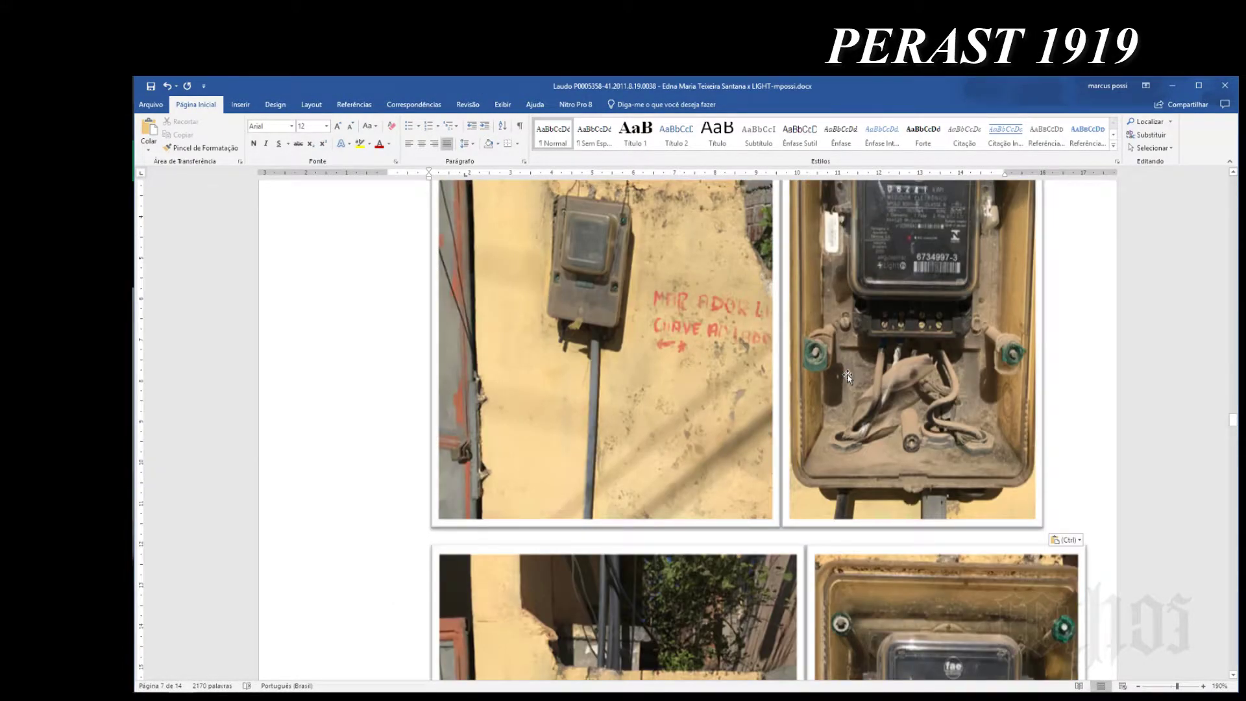
{"action": "left_click", "coordinate": [883, 555]}
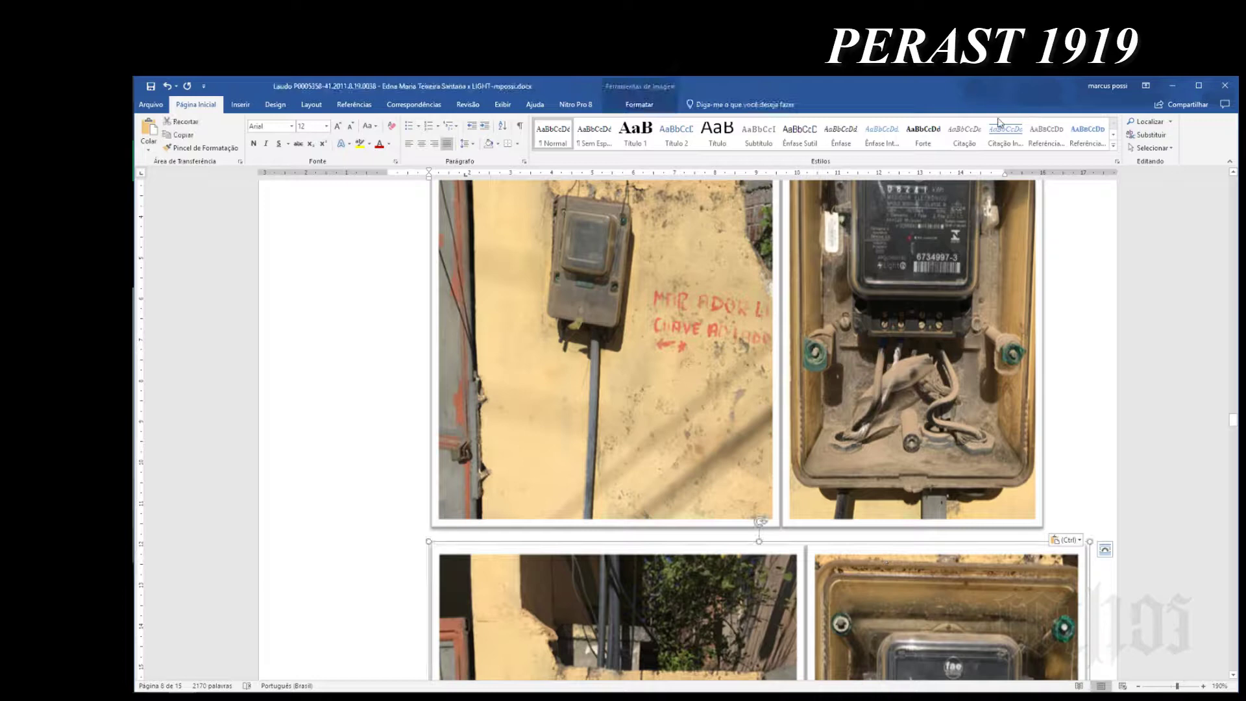
{"action": "left_click", "coordinate": [640, 104]}
{"action": "left_click", "coordinate": [1111, 136]}
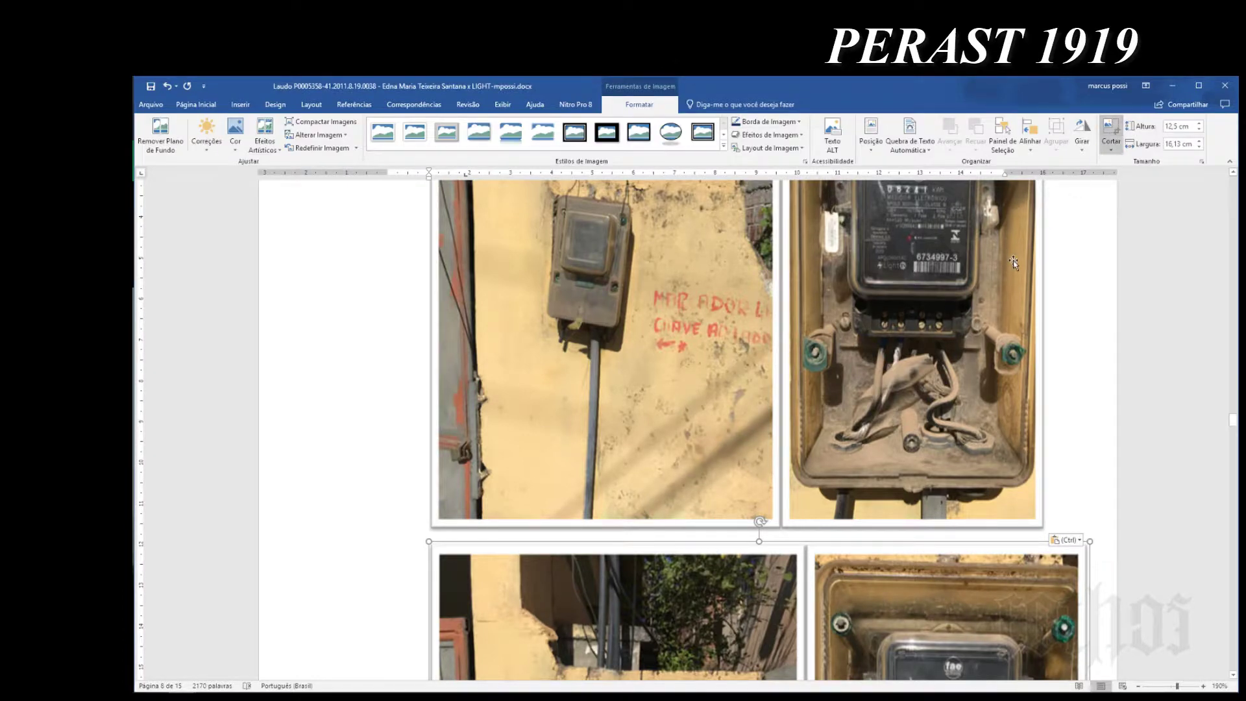
{"action": "left_click_drag", "start_coordinate": [432, 292], "coordinate": [944, 492]}
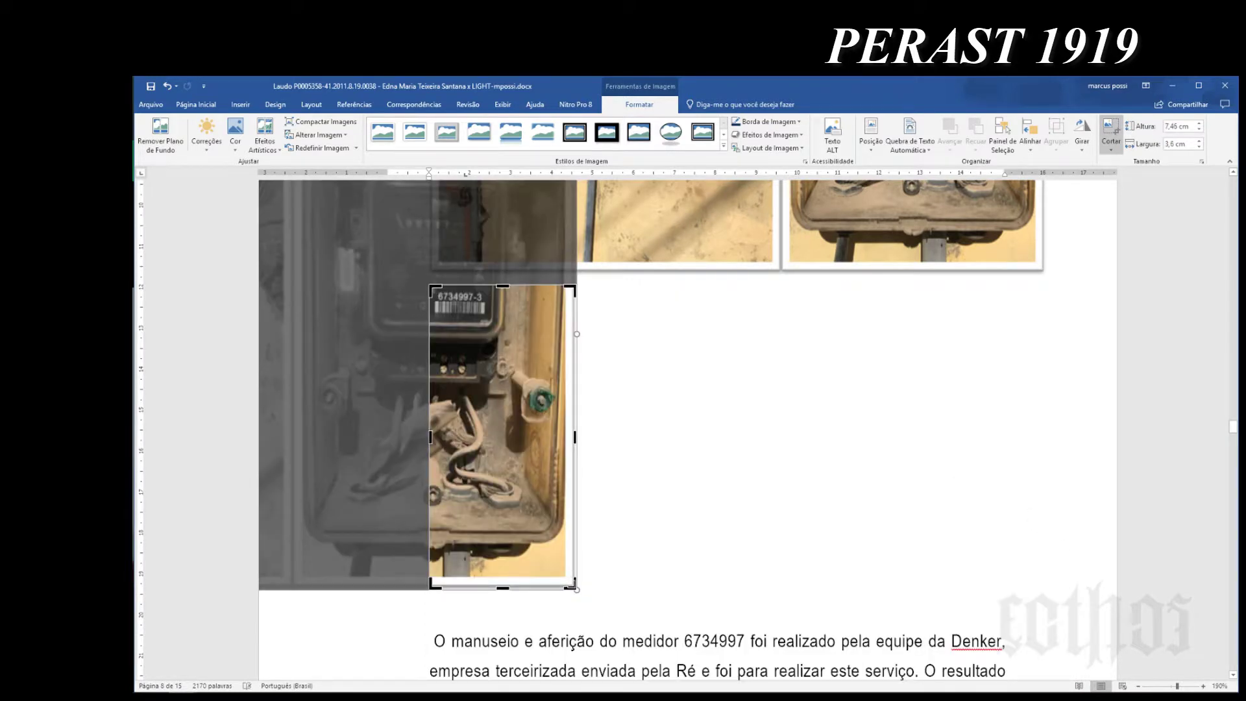
{"action": "left_click_drag", "start_coordinate": [575, 588], "coordinate": [485, 322]}
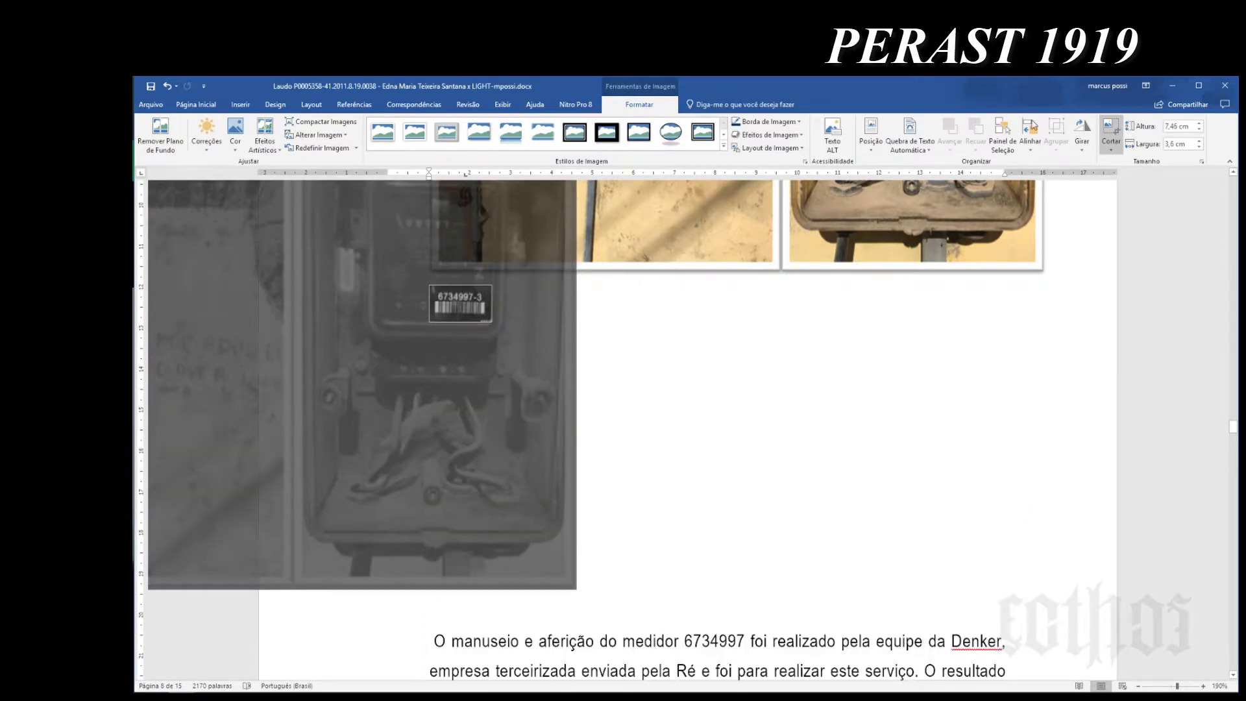
{"action": "key", "text": "Escape"}
{"action": "scroll", "coordinate": [923, 226], "scroll_direction": "up", "scroll_amount": 10}
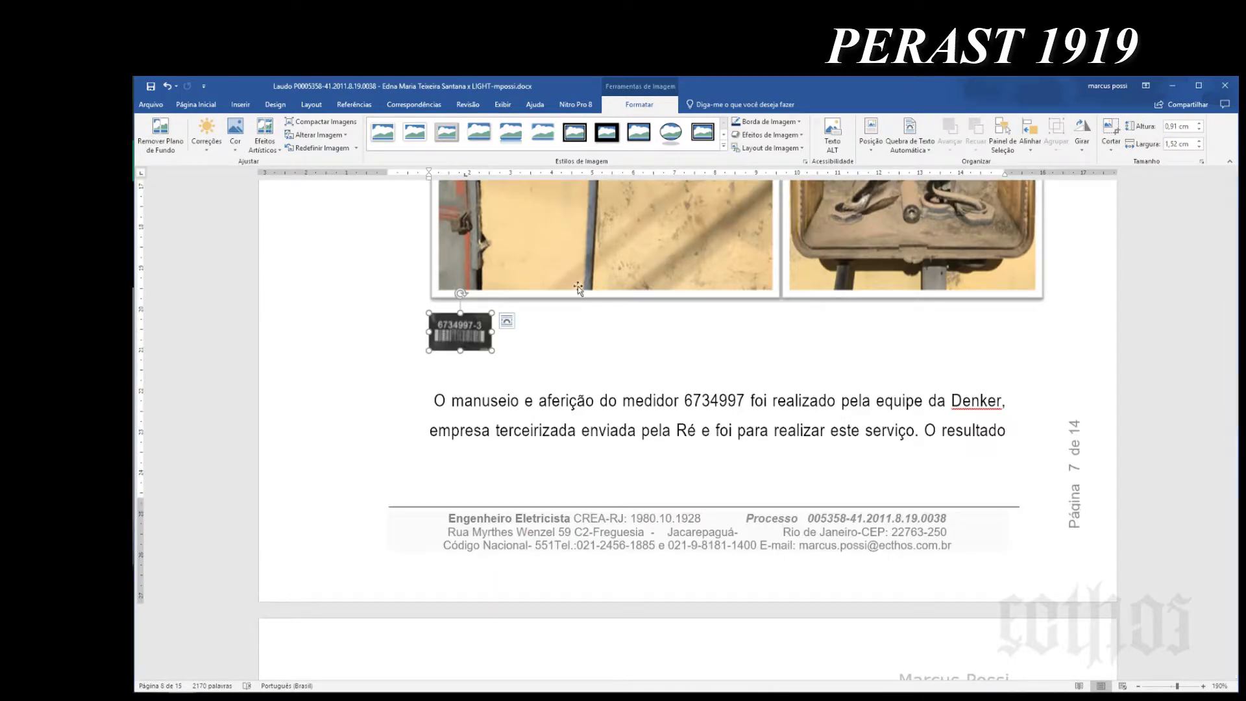
Step: Set the label image to wrap with the text and enlarge it slightly
{"action": "left_click", "coordinate": [507, 323]}
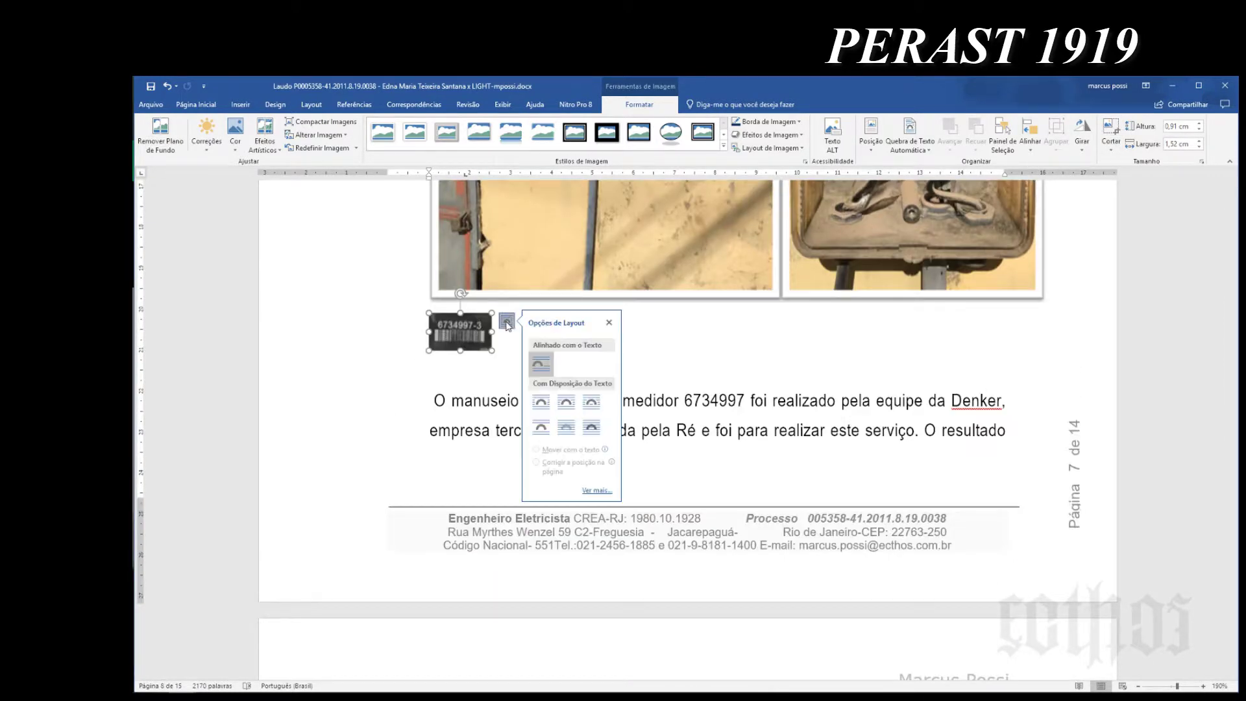
{"action": "left_click", "coordinate": [540, 402]}
{"action": "mouse_move", "coordinate": [489, 317]}
{"action": "left_mouse_down"}
{"action": "mouse_move", "coordinate": [584, 251]}
{"action": "mouse_move", "coordinate": [513, 317]}
{"action": "left_mouse_up"}
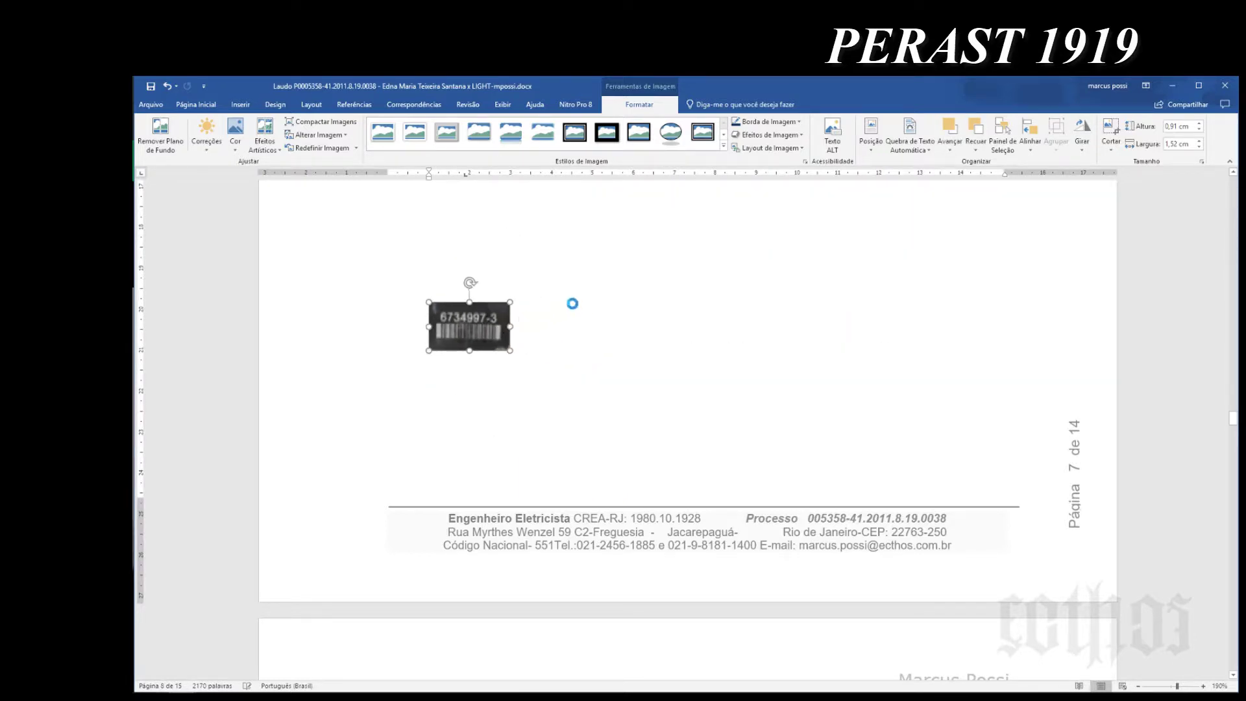
{"action": "scroll", "coordinate": [582, 310], "scroll_direction": "up", "scroll_amount": 3}
{"action": "scroll", "coordinate": [582, 309], "scroll_direction": "up", "scroll_amount": 8}
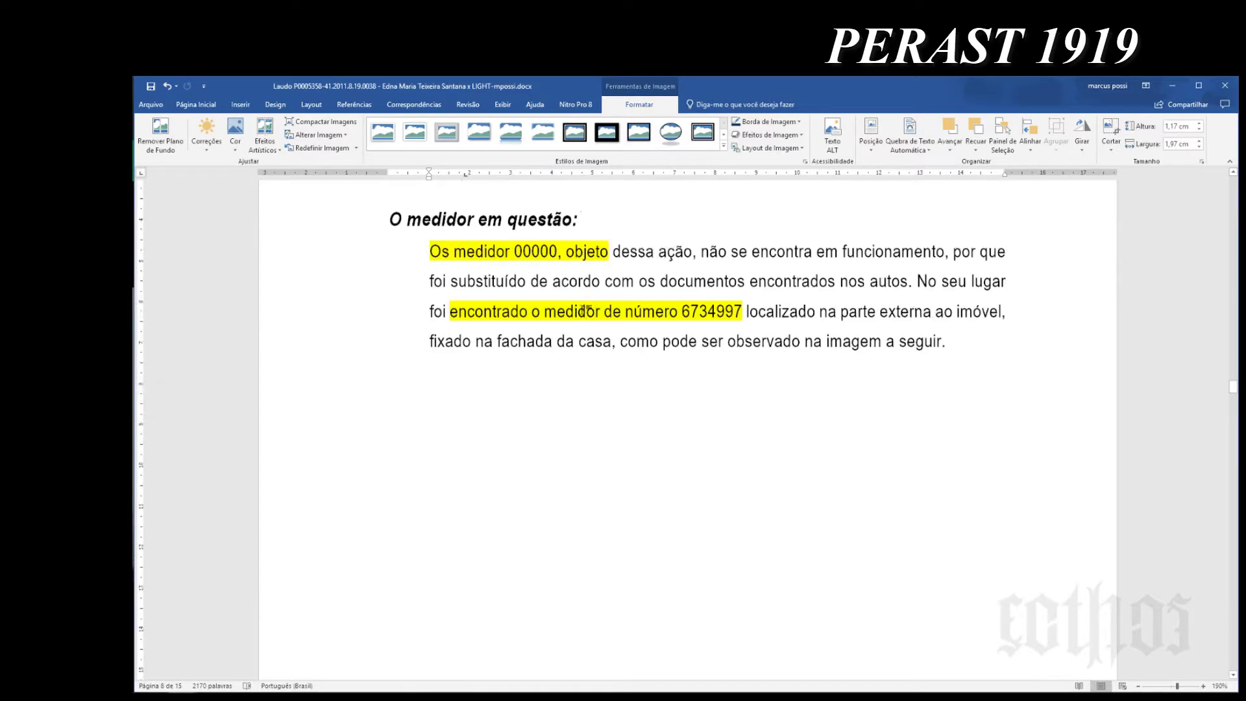
{"action": "scroll", "coordinate": [583, 307], "scroll_direction": "down", "scroll_amount": 5}
{"action": "scroll", "coordinate": [585, 310], "scroll_direction": "down", "scroll_amount": 5}
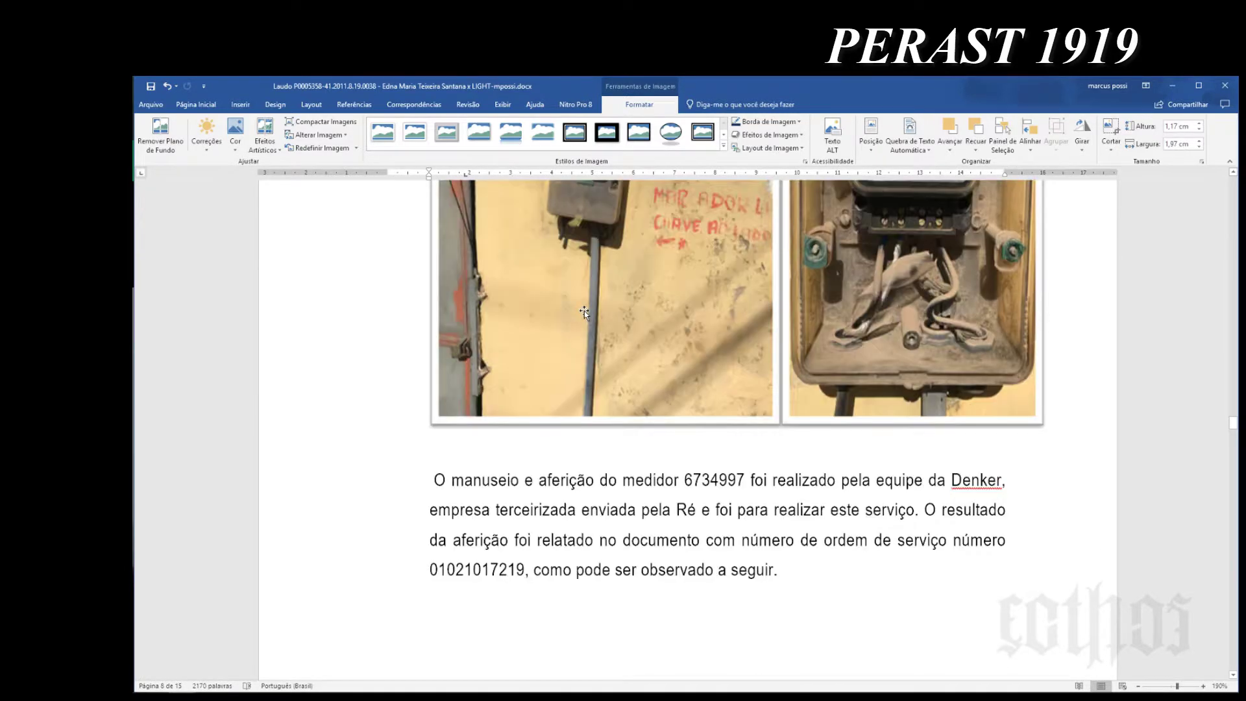
Step: Set the meter photo table to wrap with the surrounding text
{"action": "left_click", "coordinate": [436, 422]}
{"action": "left_click_drag", "start_coordinate": [428, 432], "coordinate": [539, 345]}
{"action": "scroll", "coordinate": [596, 364], "scroll_direction": "up", "scroll_amount": 7}
{"action": "scroll", "coordinate": [596, 365], "scroll_direction": "down", "scroll_amount": 7}
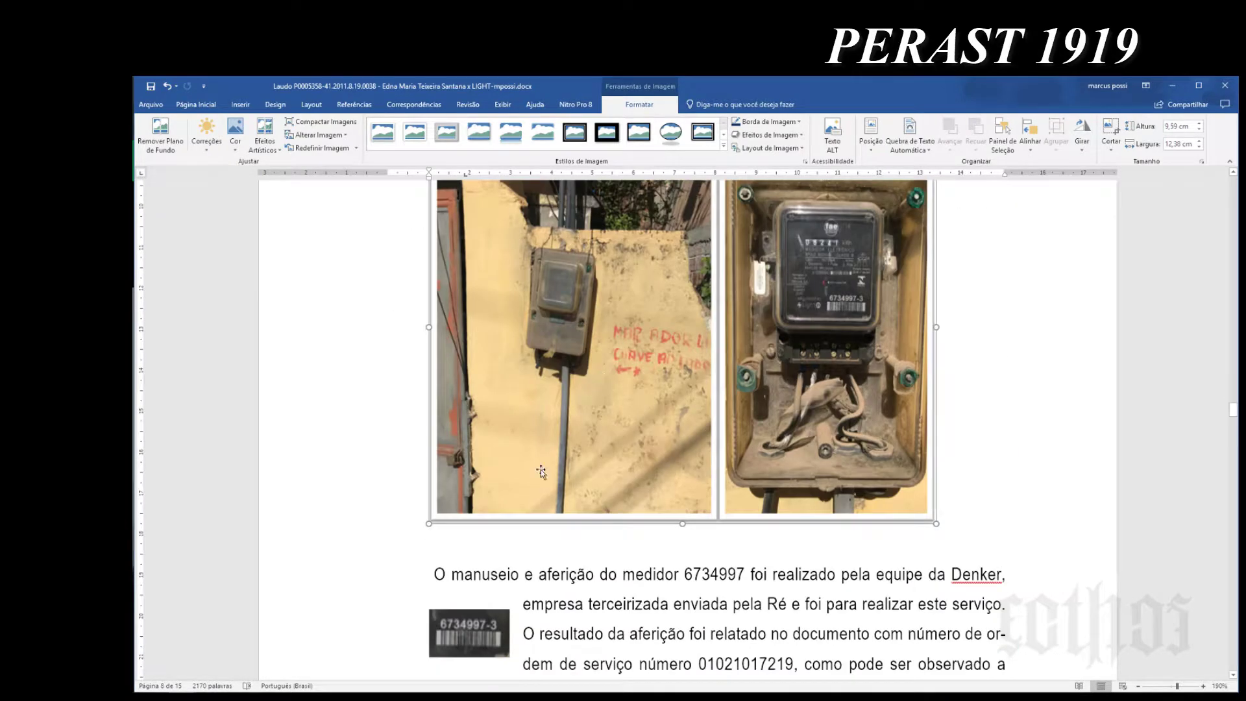
{"action": "right_click", "coordinate": [598, 426]}
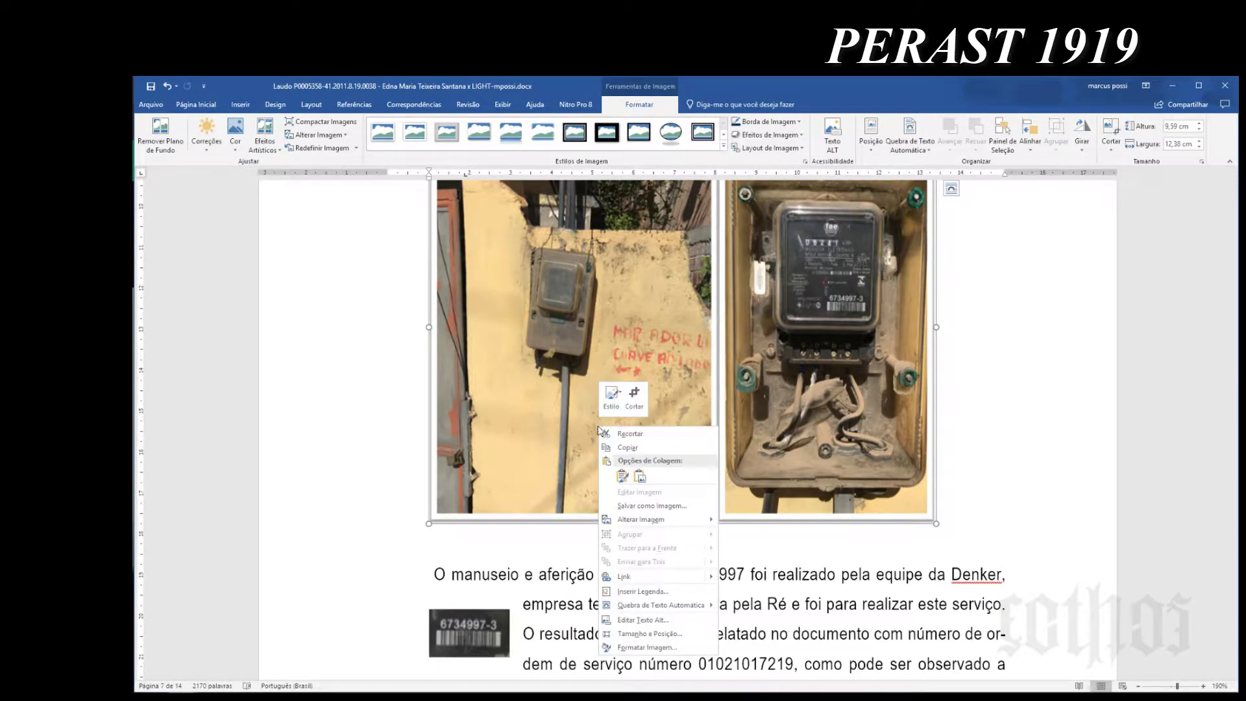
{"action": "key", "text": "Escape"}
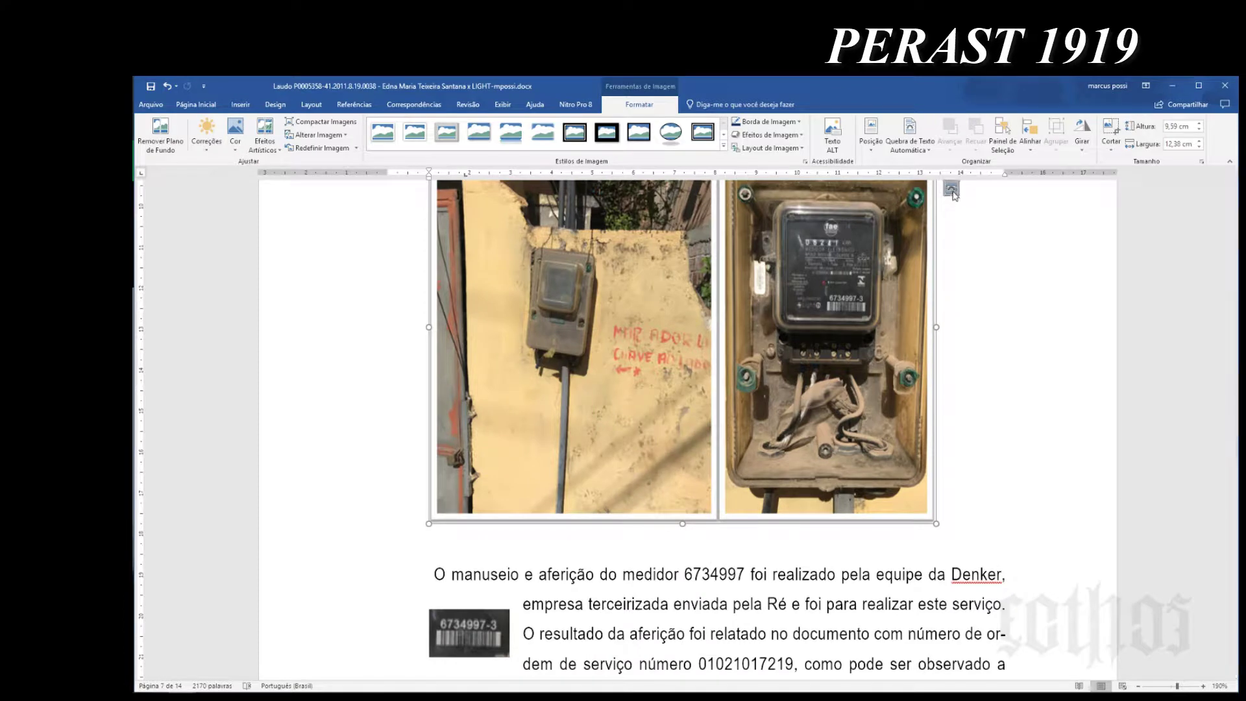
{"action": "left_click", "coordinate": [951, 188]}
{"action": "left_click", "coordinate": [986, 270]}
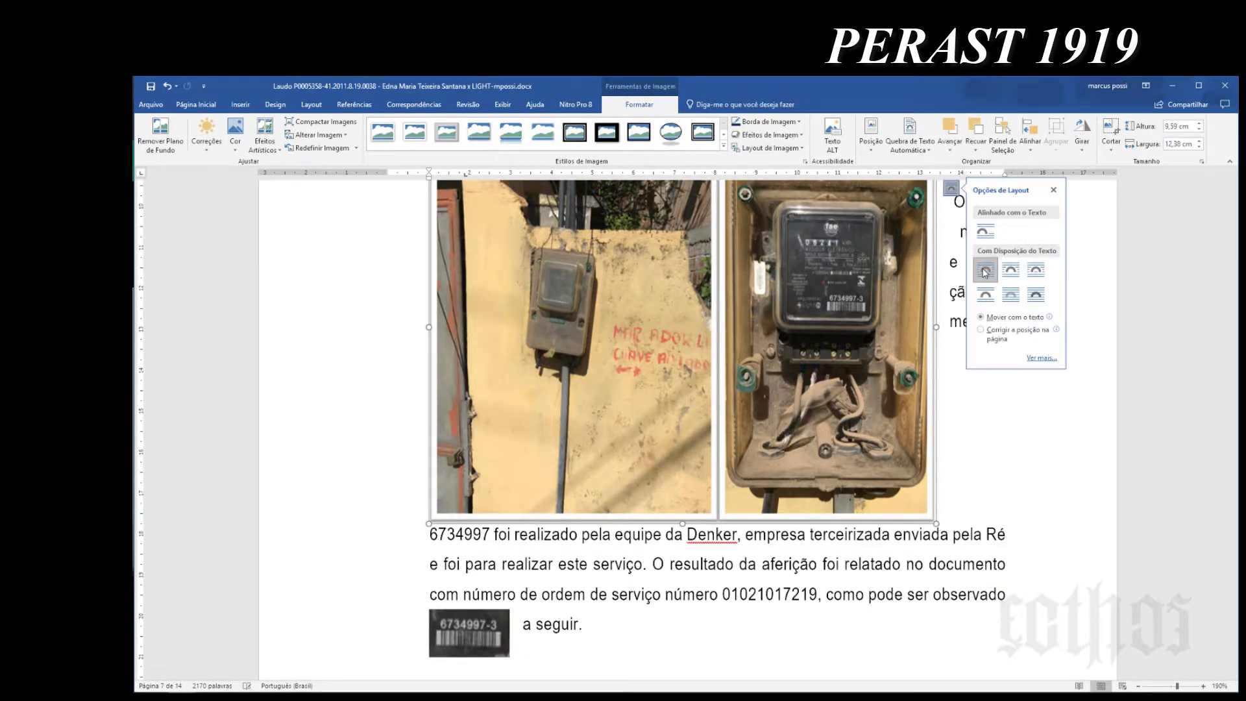
{"action": "left_click", "coordinate": [984, 298]}
Step: Push the wrapped paragraph below the photos and reposition the photo table on page 7
{"action": "scroll", "coordinate": [876, 334], "scroll_direction": "up", "scroll_amount": 3}
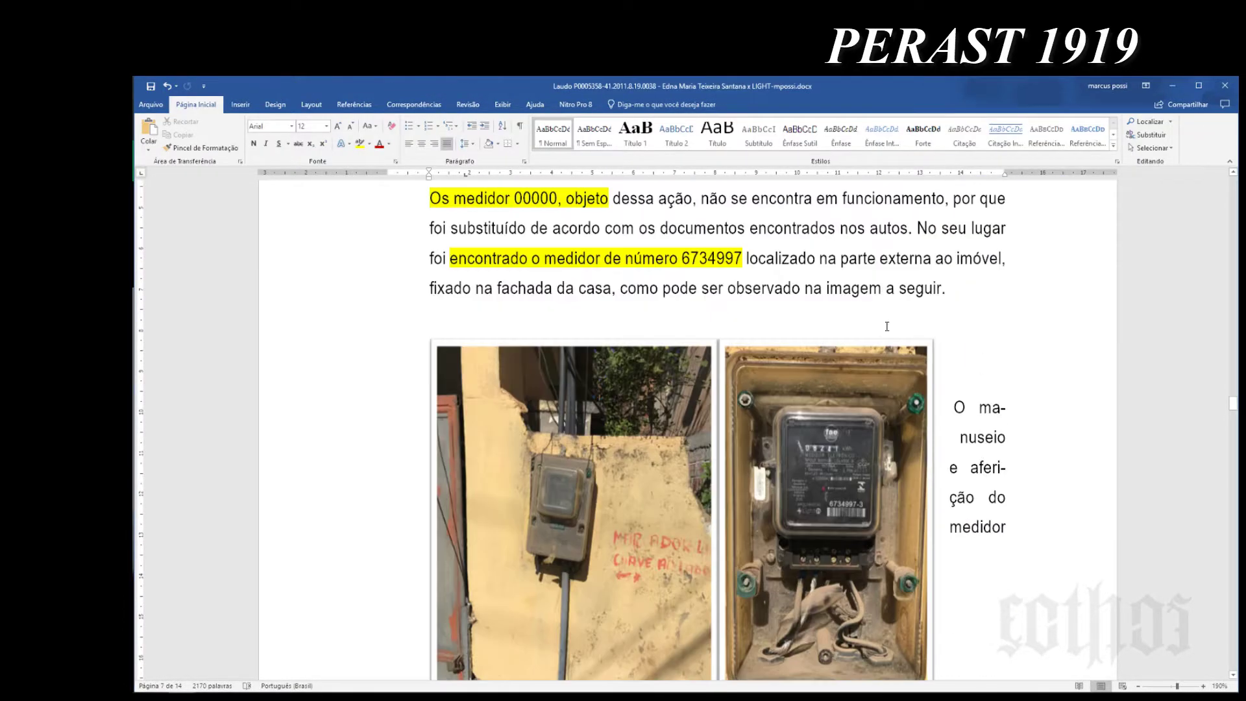
{"action": "scroll", "coordinate": [860, 387], "scroll_direction": "down", "scroll_amount": 5}
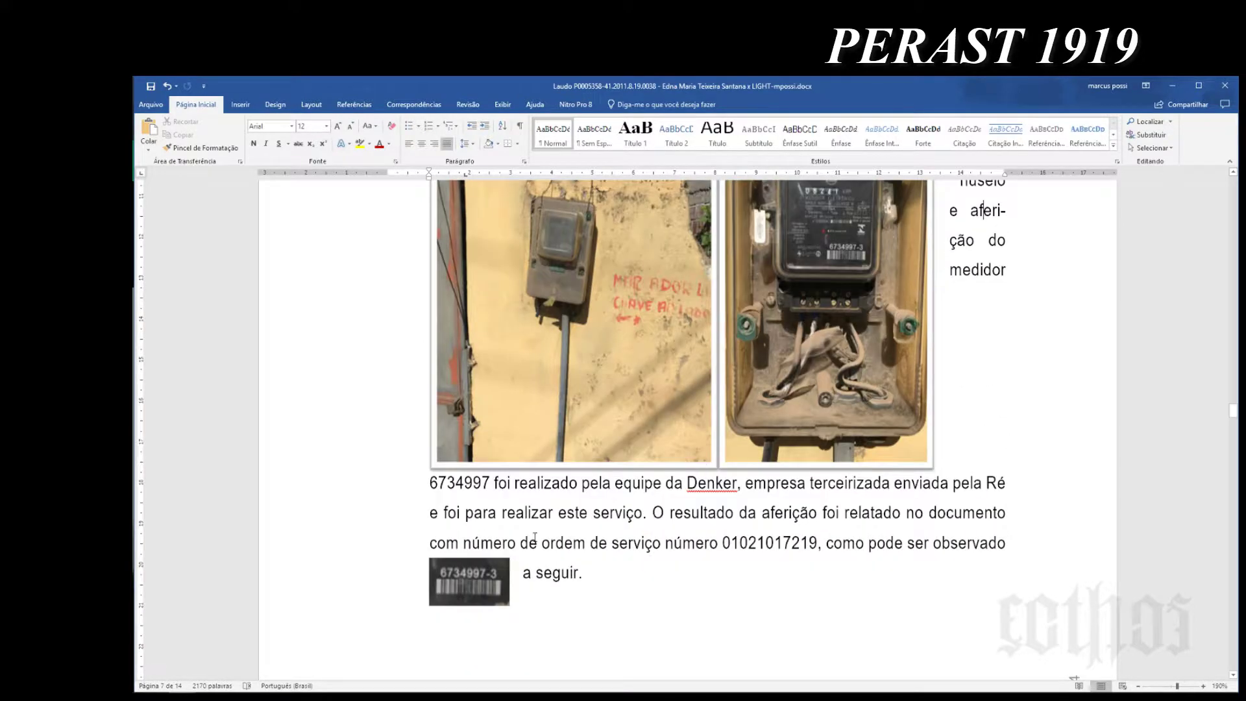
{"action": "left_click_drag", "start_coordinate": [453, 574], "coordinate": [946, 276]}
{"action": "scroll", "coordinate": [946, 275], "scroll_direction": "up", "scroll_amount": 5}
{"action": "left_click", "coordinate": [953, 407]}
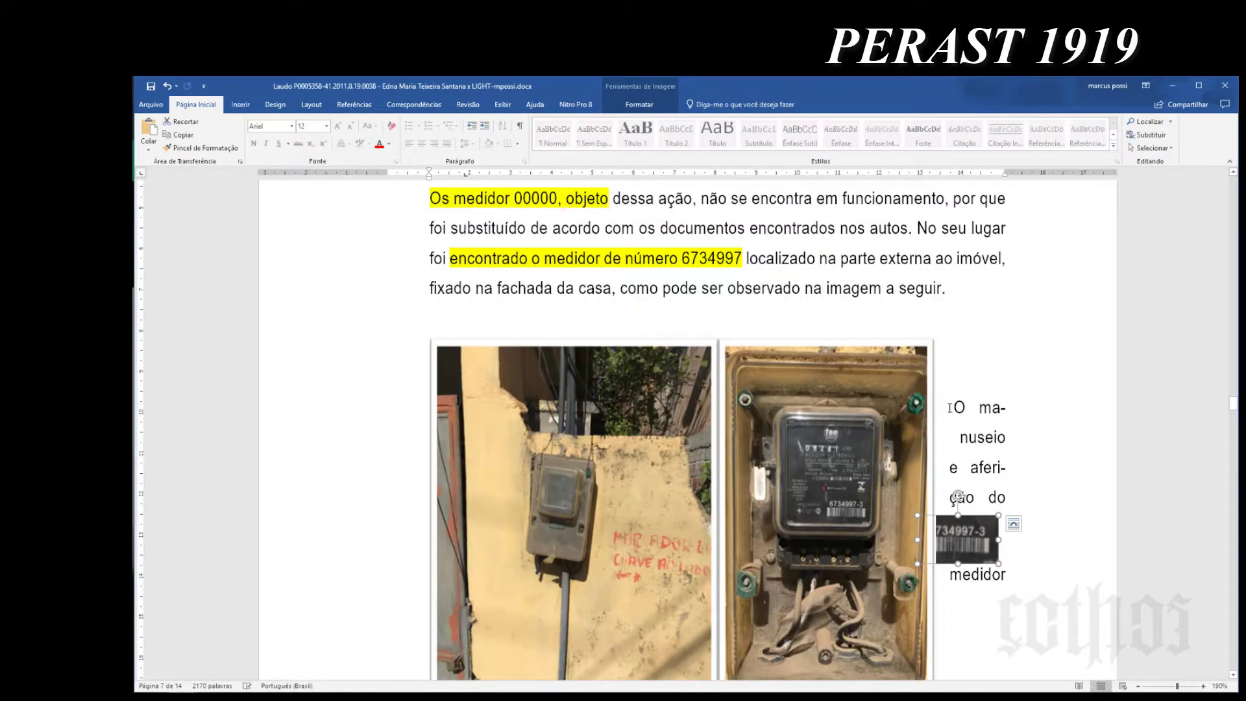
{"action": "key", "text": "Return"}
{"action": "key", "text": "Return"}
{"action": "key", "text": "Return"}
{"action": "key", "text": "Return"}
{"action": "key", "text": "Return"}
{"action": "key", "text": "Return"}
{"action": "key", "text": "Return"}
{"action": "key", "text": "Return"}
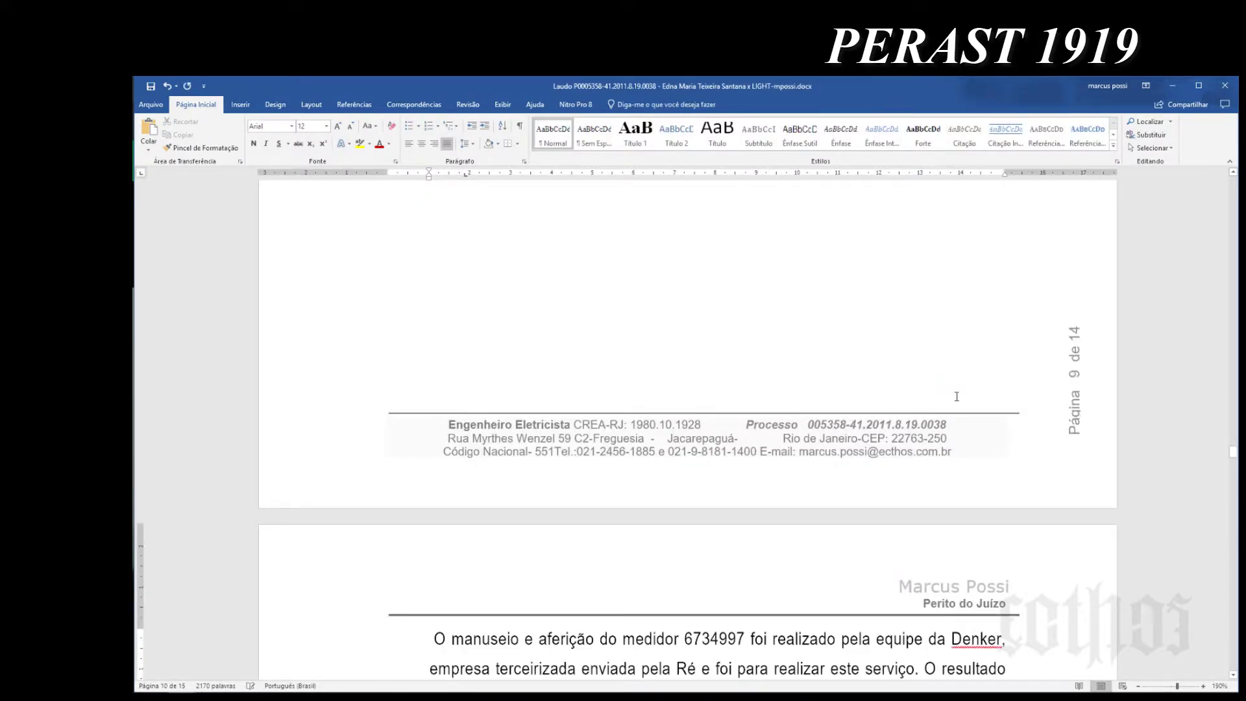
{"action": "scroll", "coordinate": [710, 395], "scroll_direction": "up", "scroll_amount": 12}
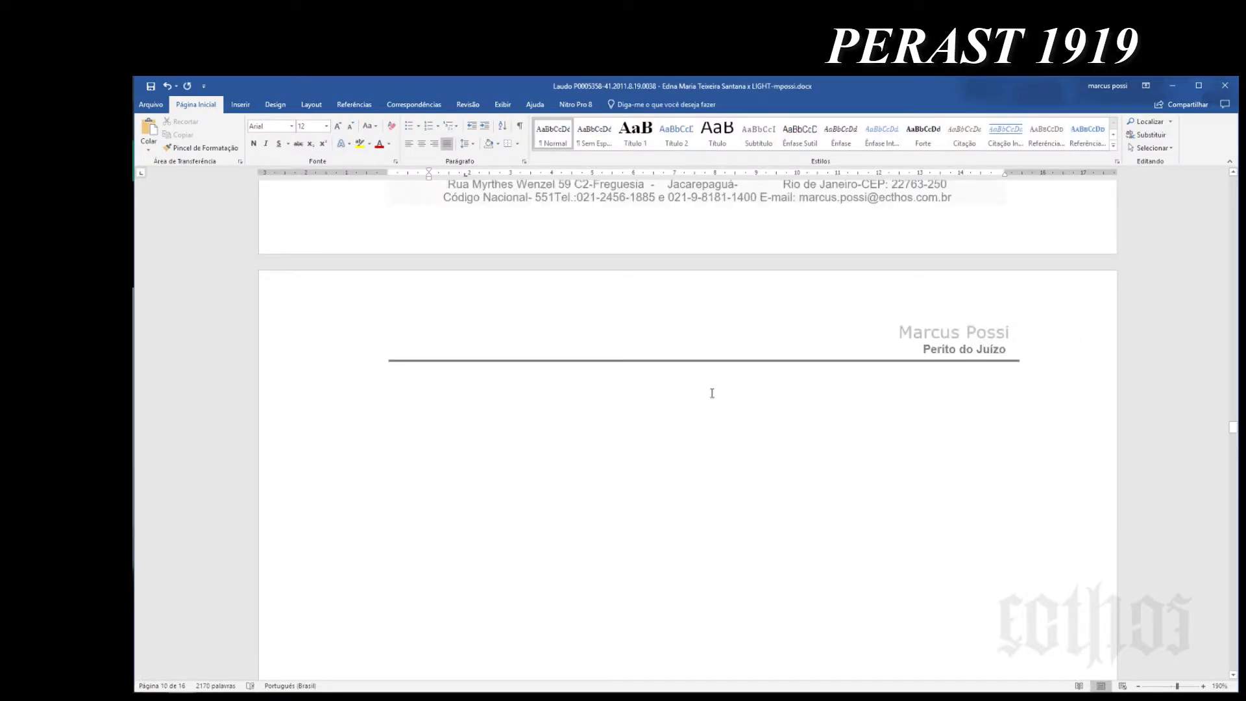
{"action": "scroll", "coordinate": [708, 398], "scroll_direction": "up", "scroll_amount": 15}
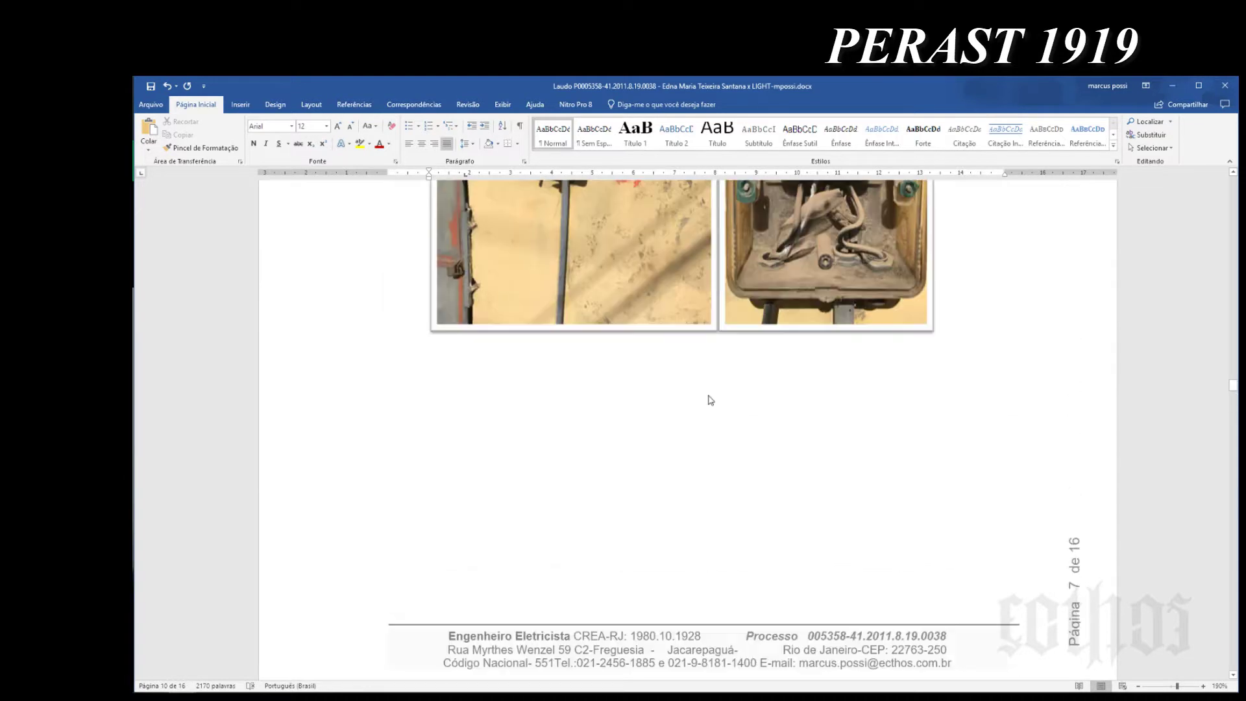
{"action": "left_click_drag", "start_coordinate": [676, 517], "coordinate": [675, 494]}
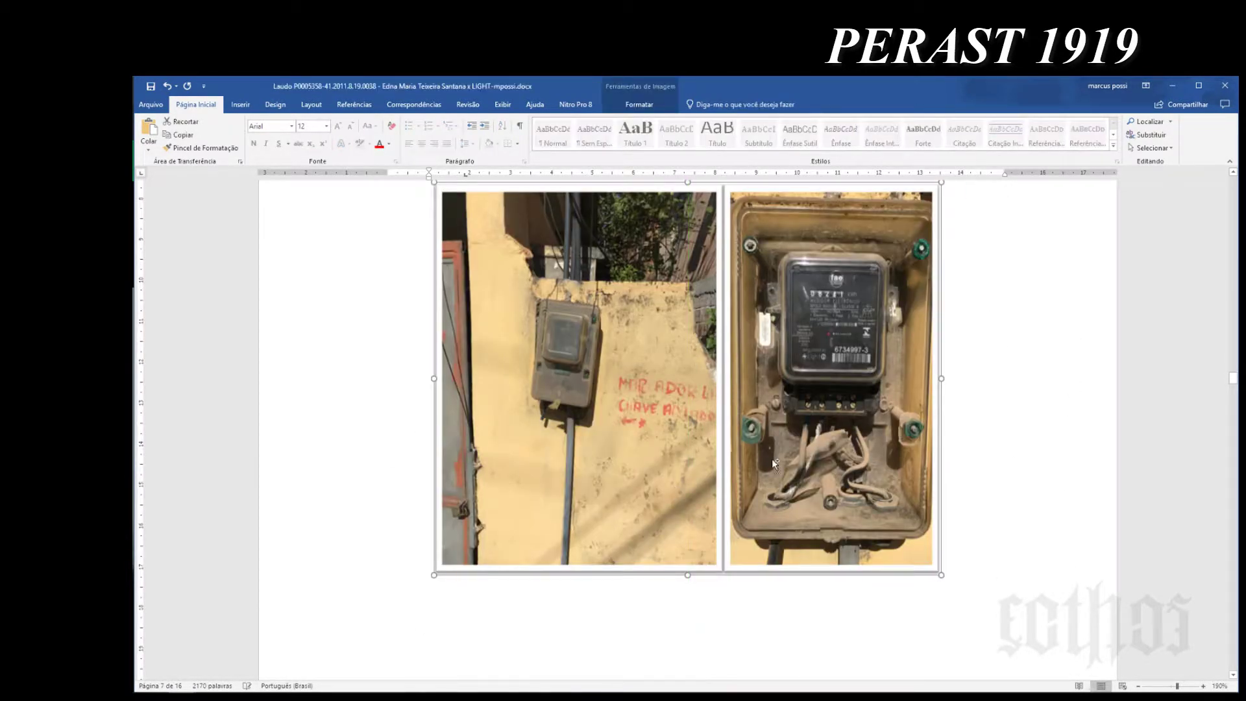
{"action": "scroll", "coordinate": [773, 460], "scroll_direction": "down", "scroll_amount": 6}
{"action": "scroll", "coordinate": [772, 459], "scroll_direction": "down", "scroll_amount": 5}
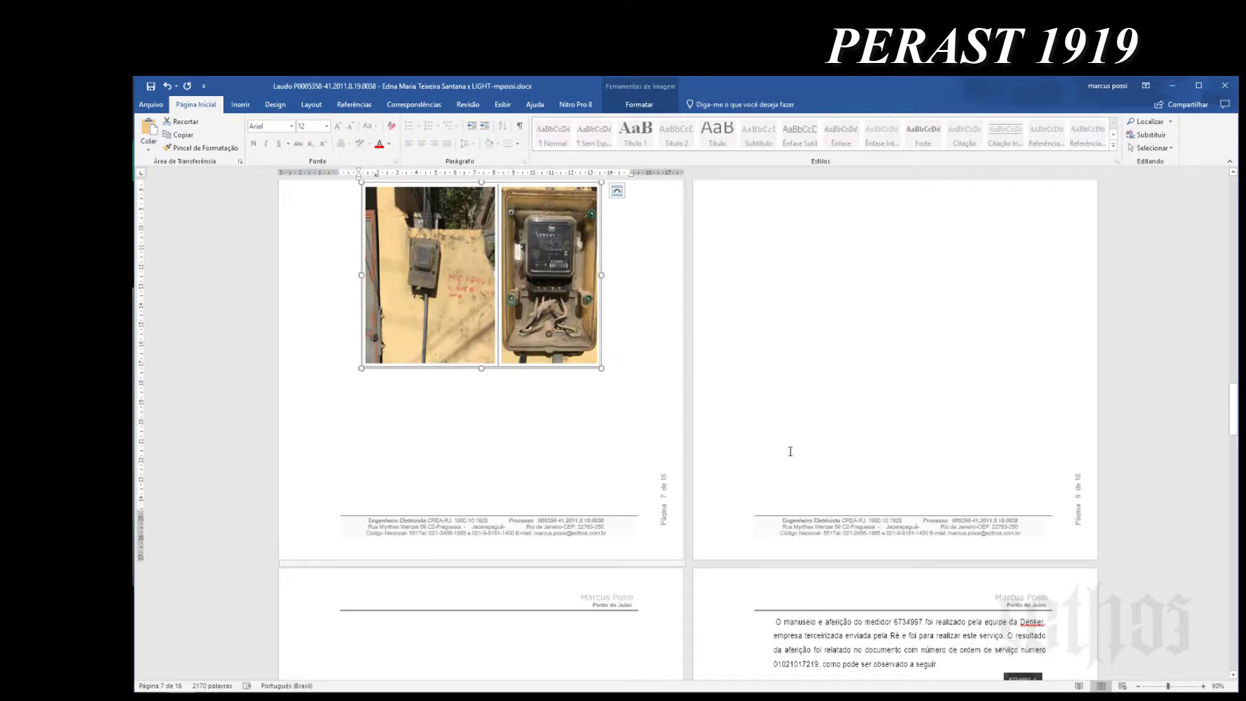
Step: Move the barcode label beneath the meter photos, bring it to the front, and enlarge it
{"action": "left_click", "coordinate": [616, 190]}
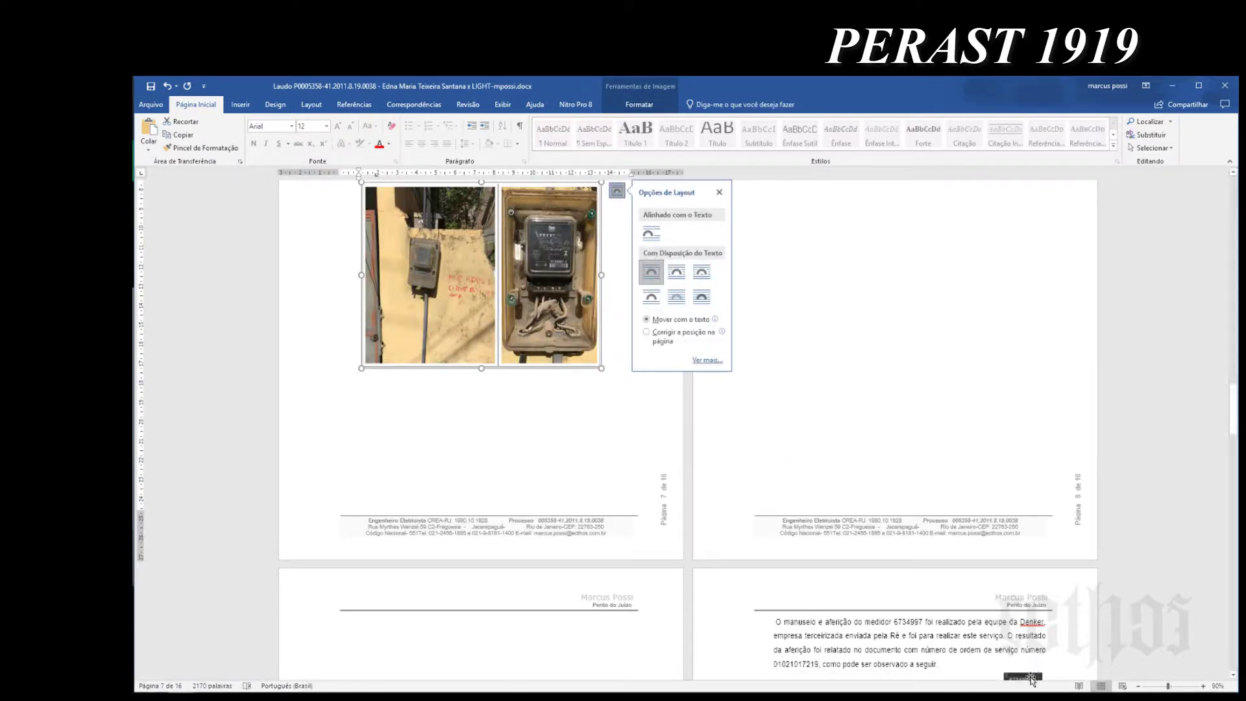
{"action": "left_click", "coordinate": [629, 278]}
{"action": "left_click_drag", "start_coordinate": [611, 332], "coordinate": [610, 379]}
{"action": "right_click", "coordinate": [612, 383]}
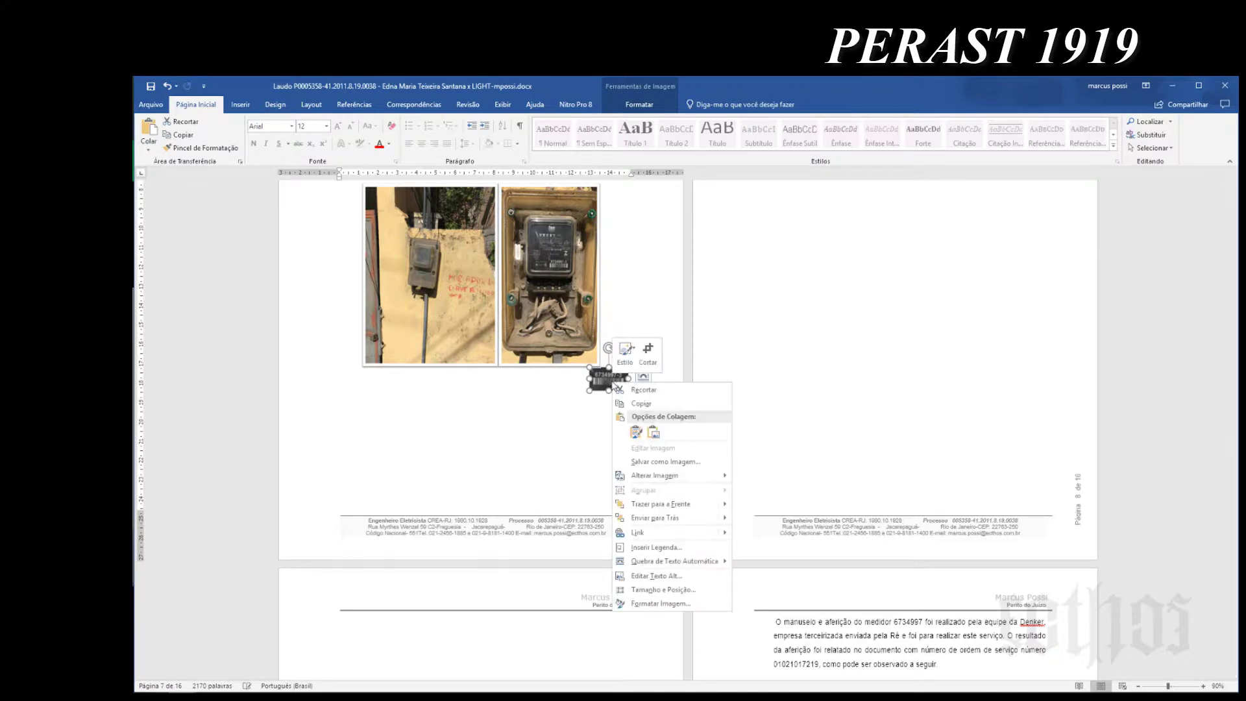
{"action": "left_click", "coordinate": [656, 504]}
{"action": "left_click_drag", "start_coordinate": [590, 368], "coordinate": [511, 310]}
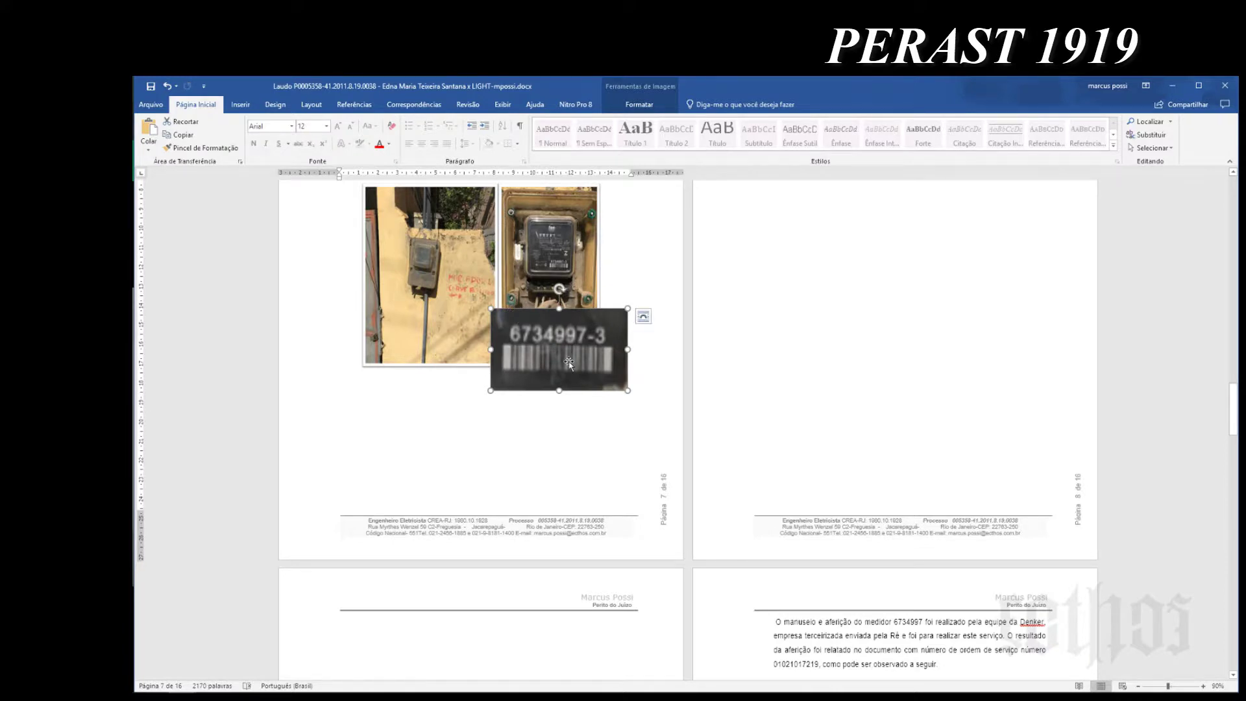
{"action": "scroll", "coordinate": [569, 364], "scroll_direction": "up", "scroll_amount": 3}
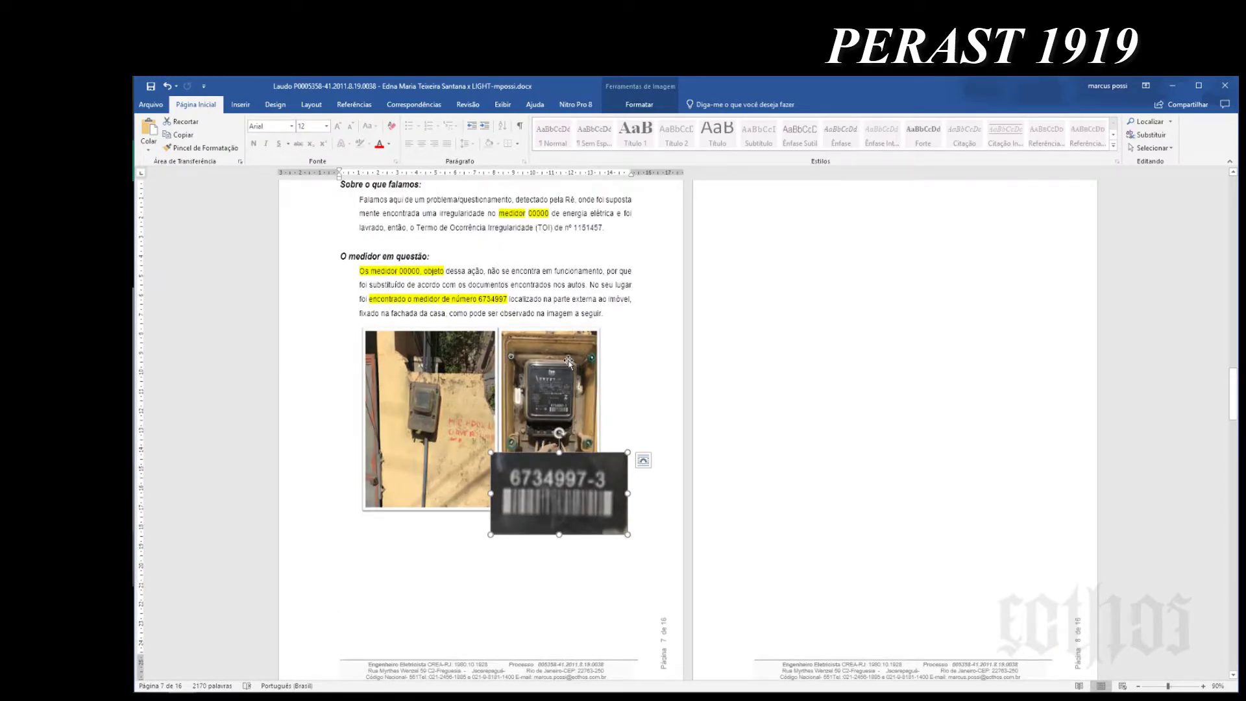
{"action": "double_click", "coordinate": [501, 299]}
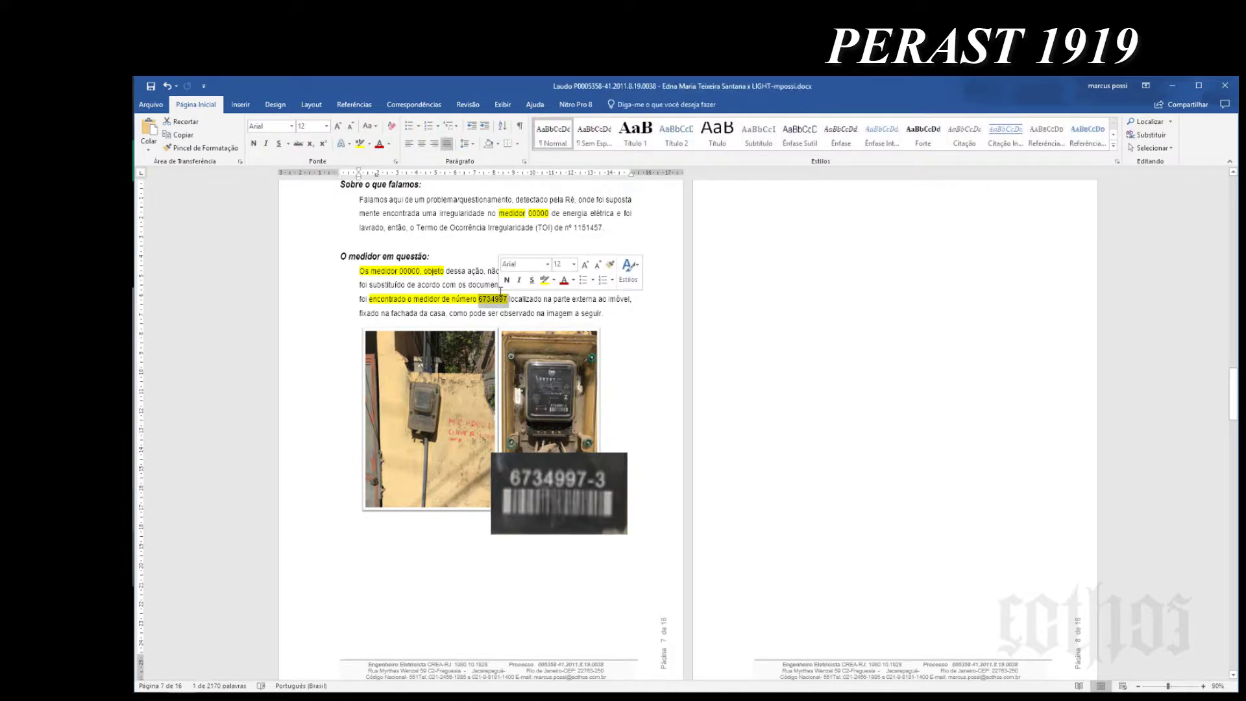
{"action": "left_click", "coordinate": [507, 279]}
{"action": "left_click", "coordinate": [519, 280]}
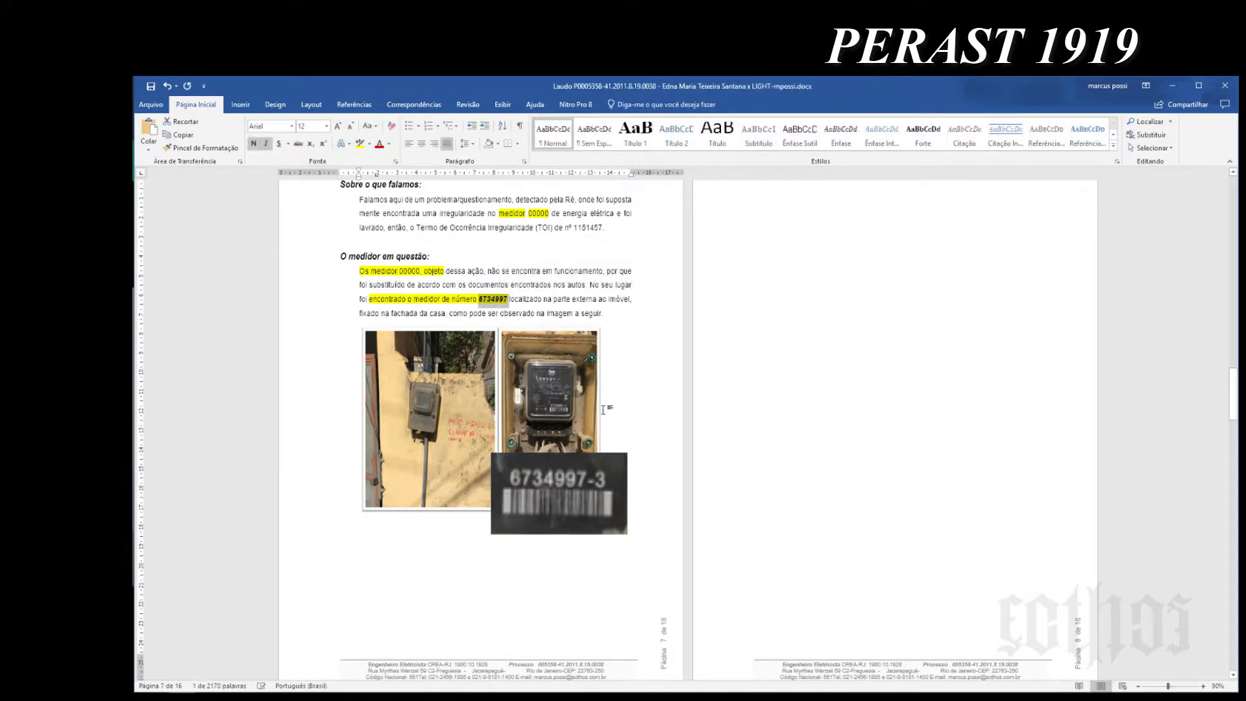
{"action": "left_click_drag", "start_coordinate": [576, 471], "coordinate": [578, 490]}
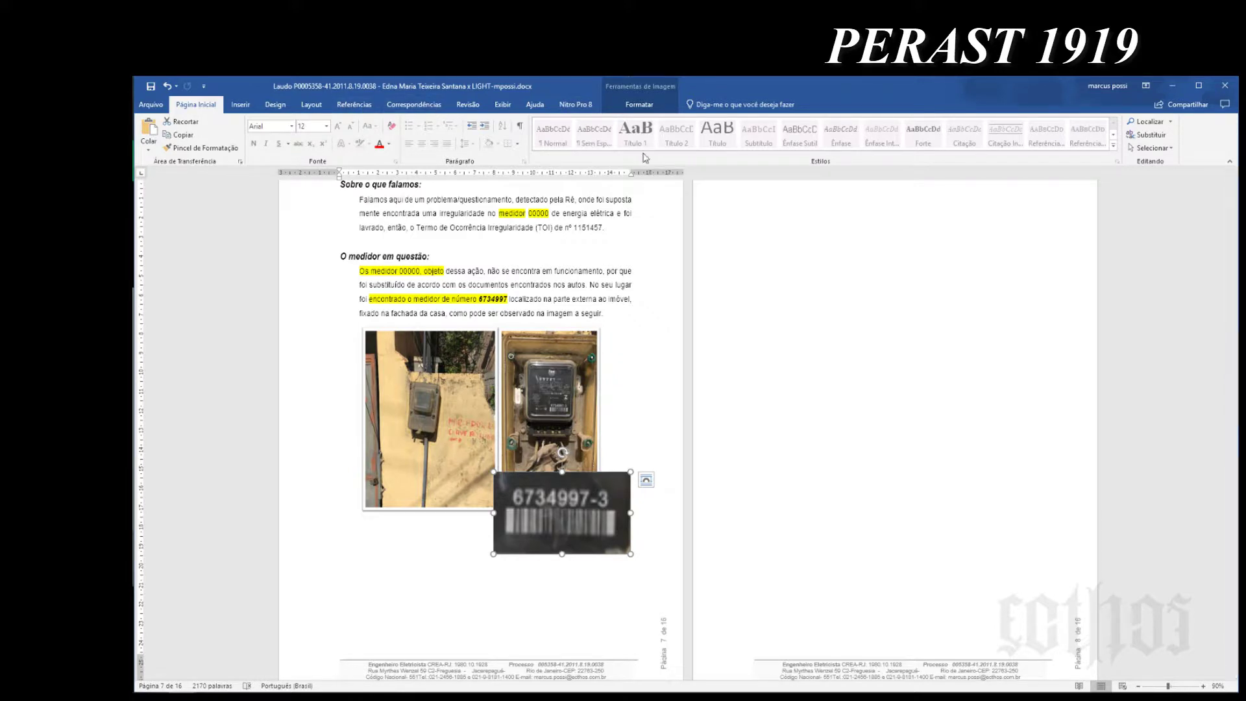
Step: Give the barcode label a dark-blue 3 pt border and copy it to the meter photos
{"action": "left_click", "coordinate": [632, 106]}
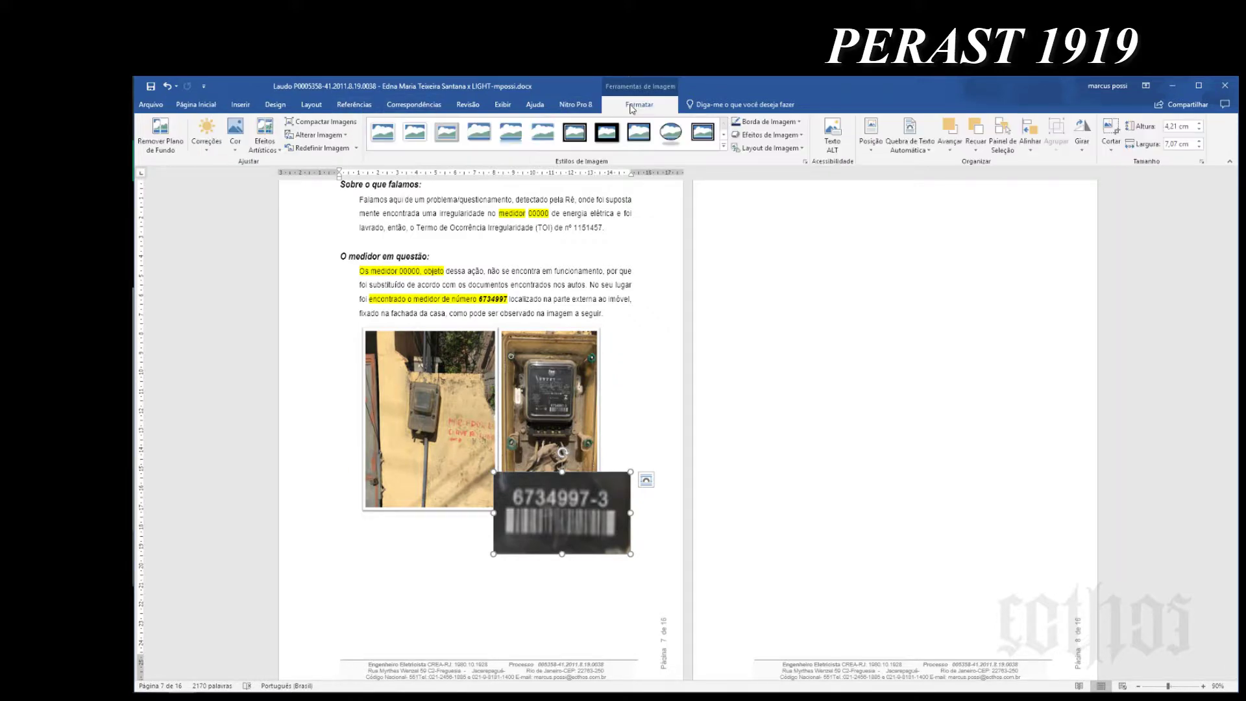
{"action": "left_click", "coordinate": [767, 122]}
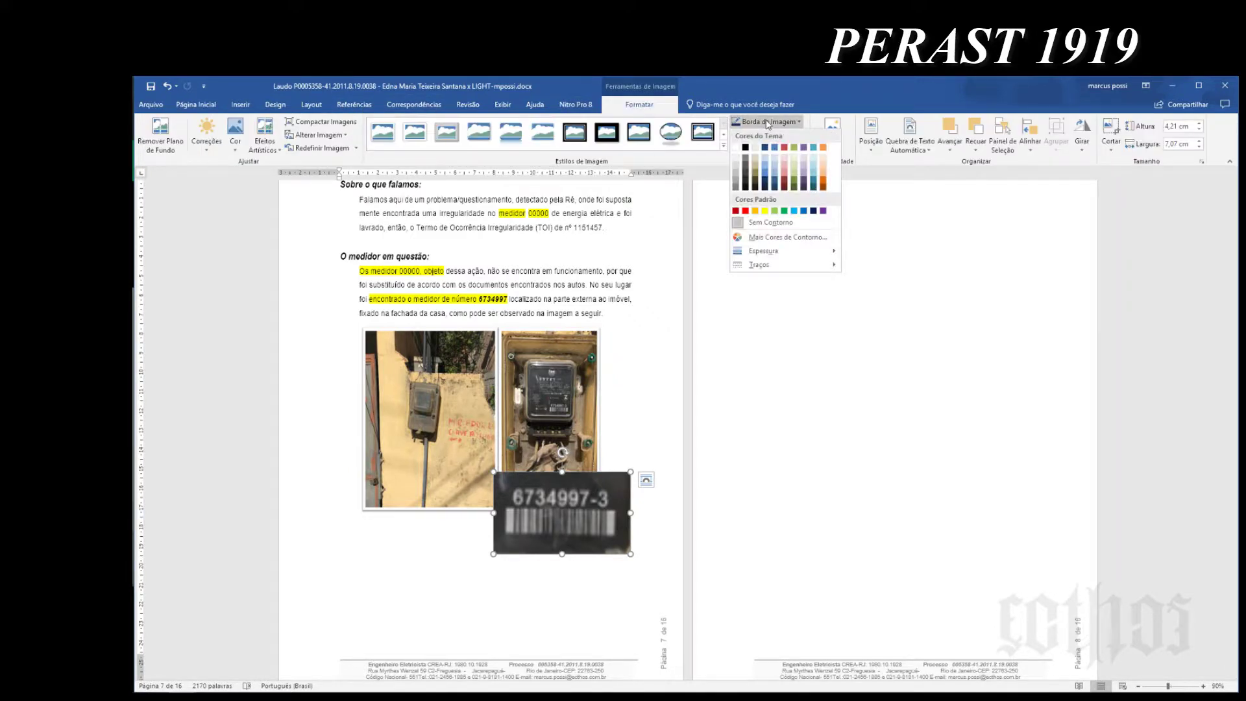
{"action": "left_click", "coordinate": [812, 210]}
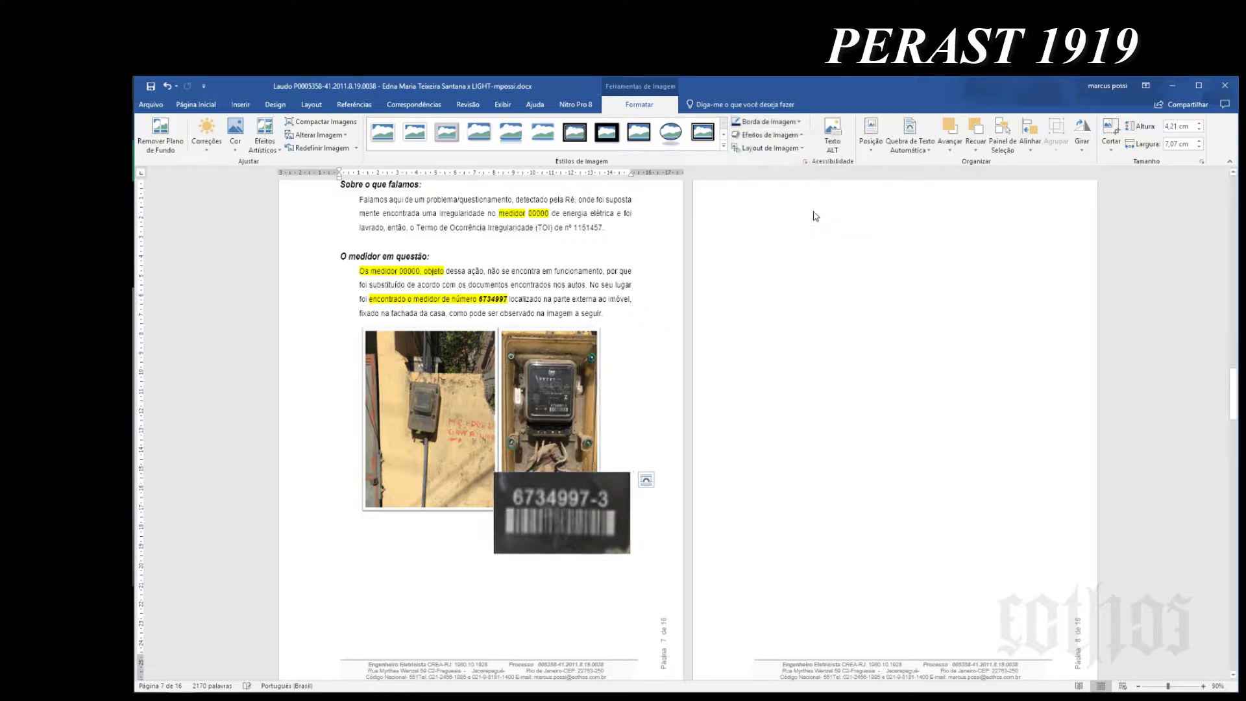
{"action": "left_click", "coordinate": [767, 126]}
{"action": "mouse_move", "coordinate": [786, 252]}
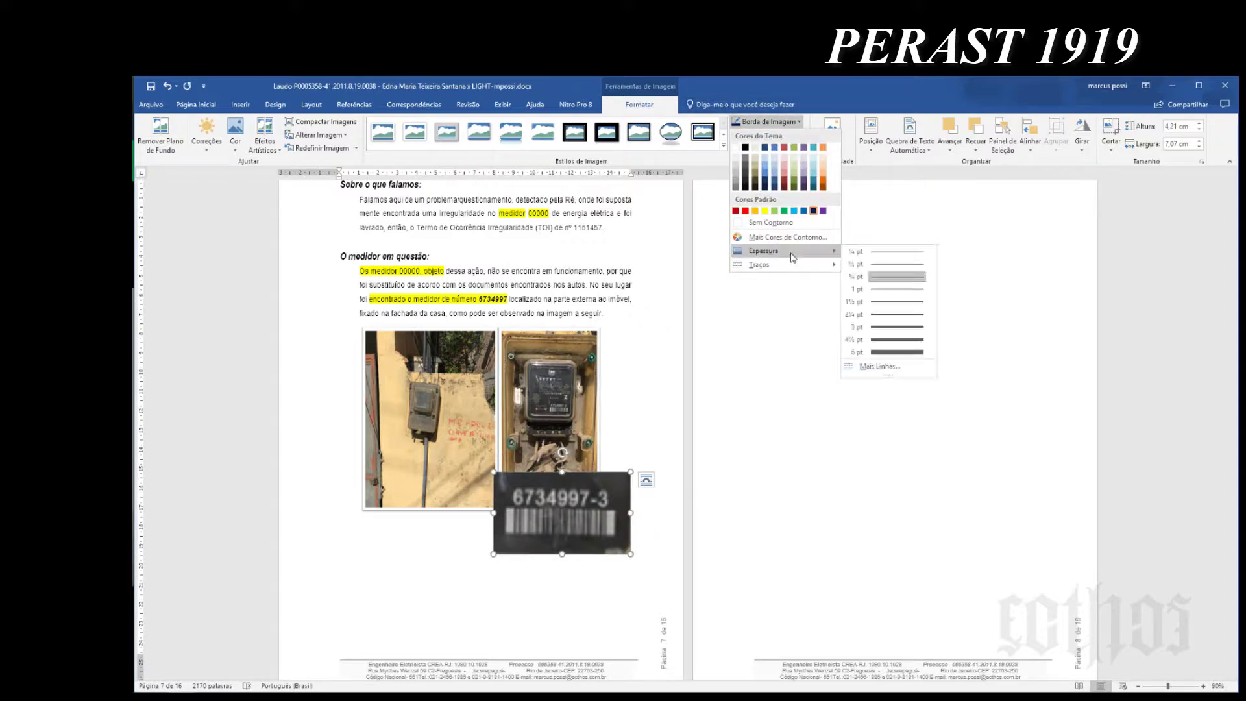
{"action": "left_click", "coordinate": [871, 329]}
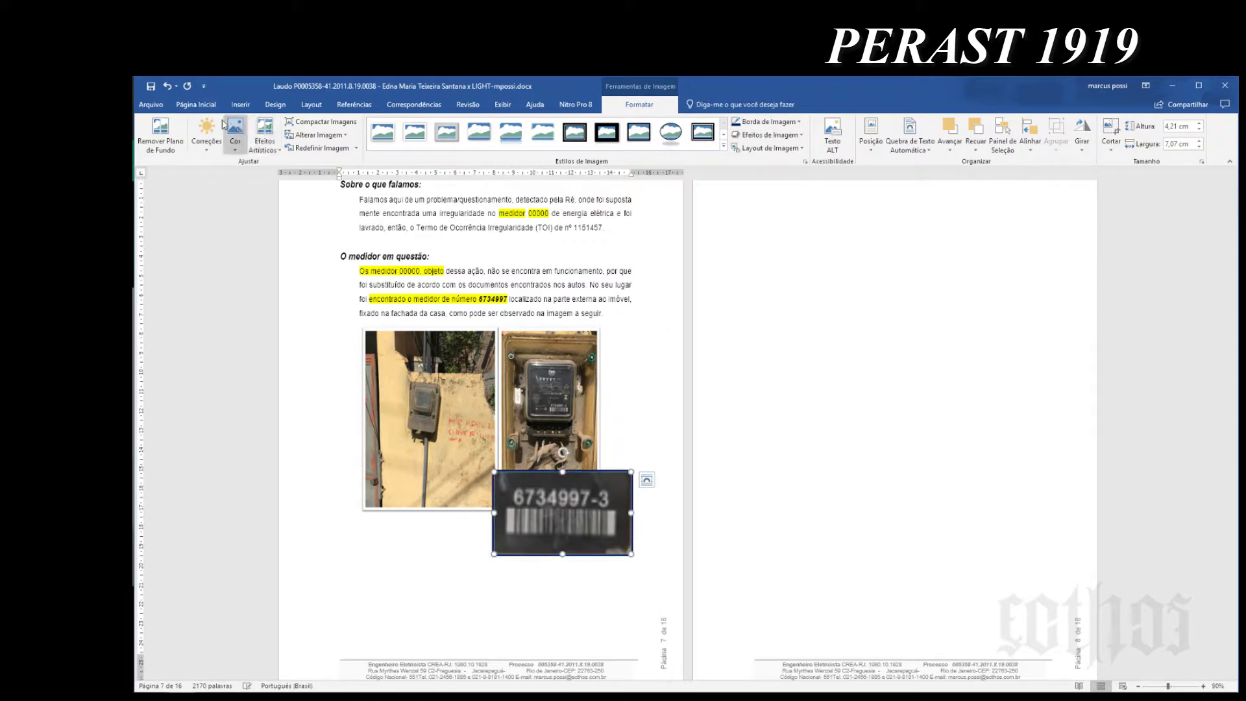
{"action": "left_click", "coordinate": [196, 104]}
{"action": "left_click", "coordinate": [203, 148]}
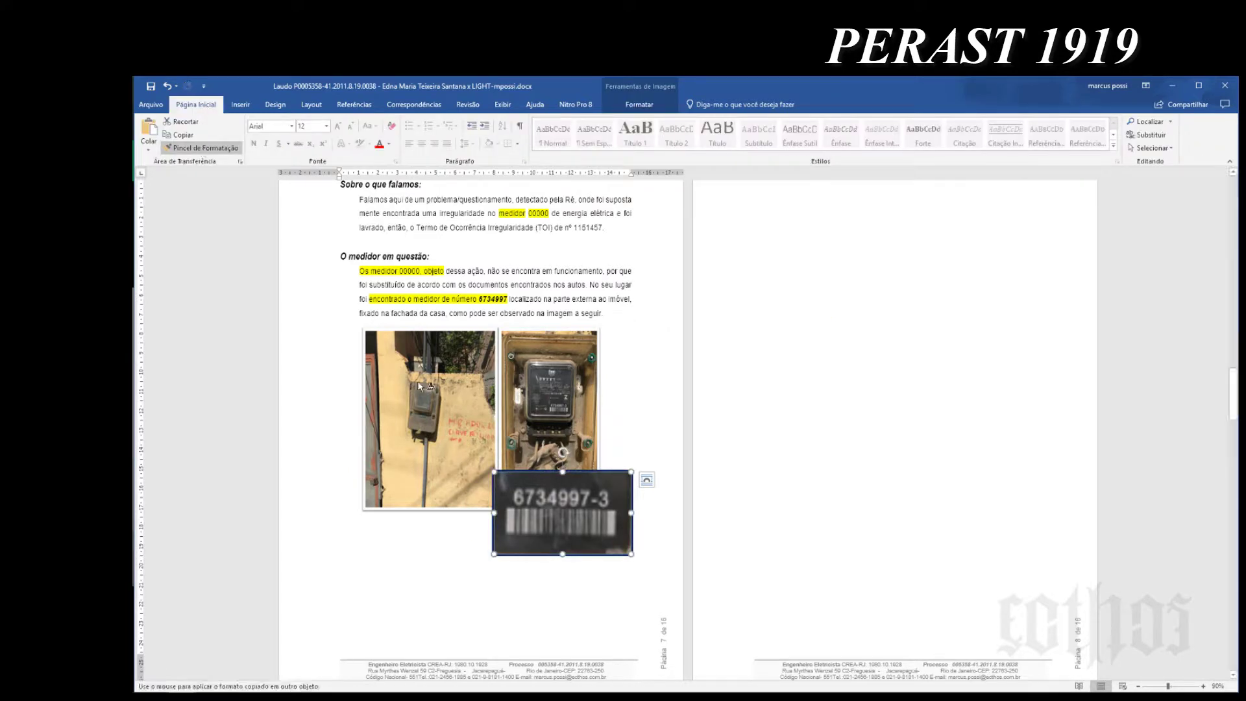
{"action": "left_click", "coordinate": [418, 386]}
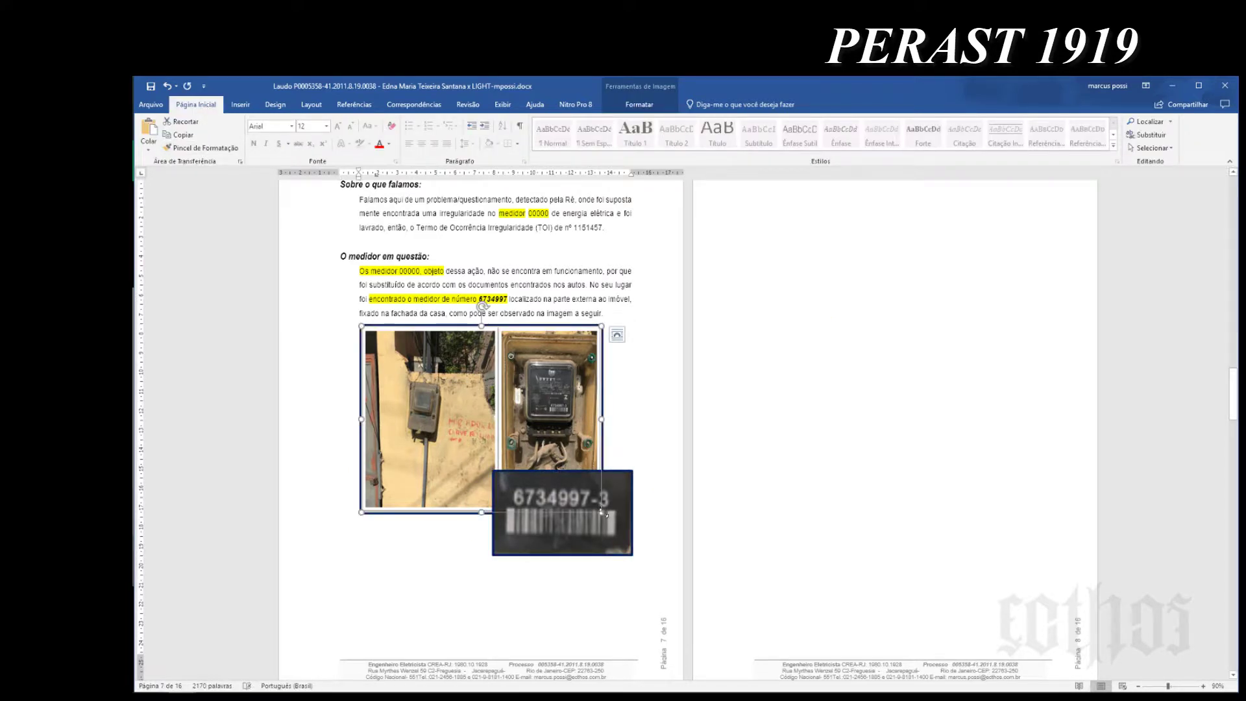
Step: Resize and move the photo group, setting the label over its lower-right corner
{"action": "left_click_drag", "start_coordinate": [604, 513], "coordinate": [681, 574]}
{"action": "left_click_drag", "start_coordinate": [960, 337], "coordinate": [598, 511]}
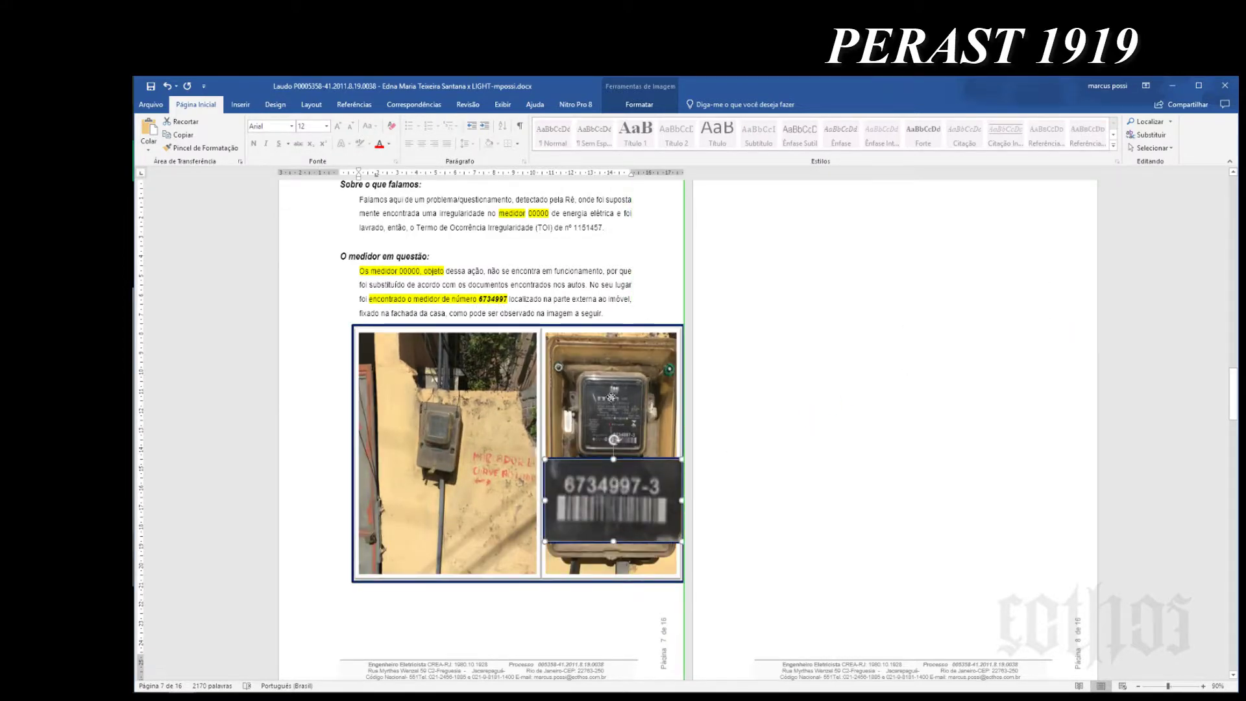
{"action": "left_click", "coordinate": [656, 340]}
{"action": "left_click_drag", "start_coordinate": [682, 325], "coordinate": [579, 362]}
{"action": "left_click_drag", "start_coordinate": [500, 379], "coordinate": [494, 355]}
{"action": "left_click_drag", "start_coordinate": [596, 501], "coordinate": [530, 603]}
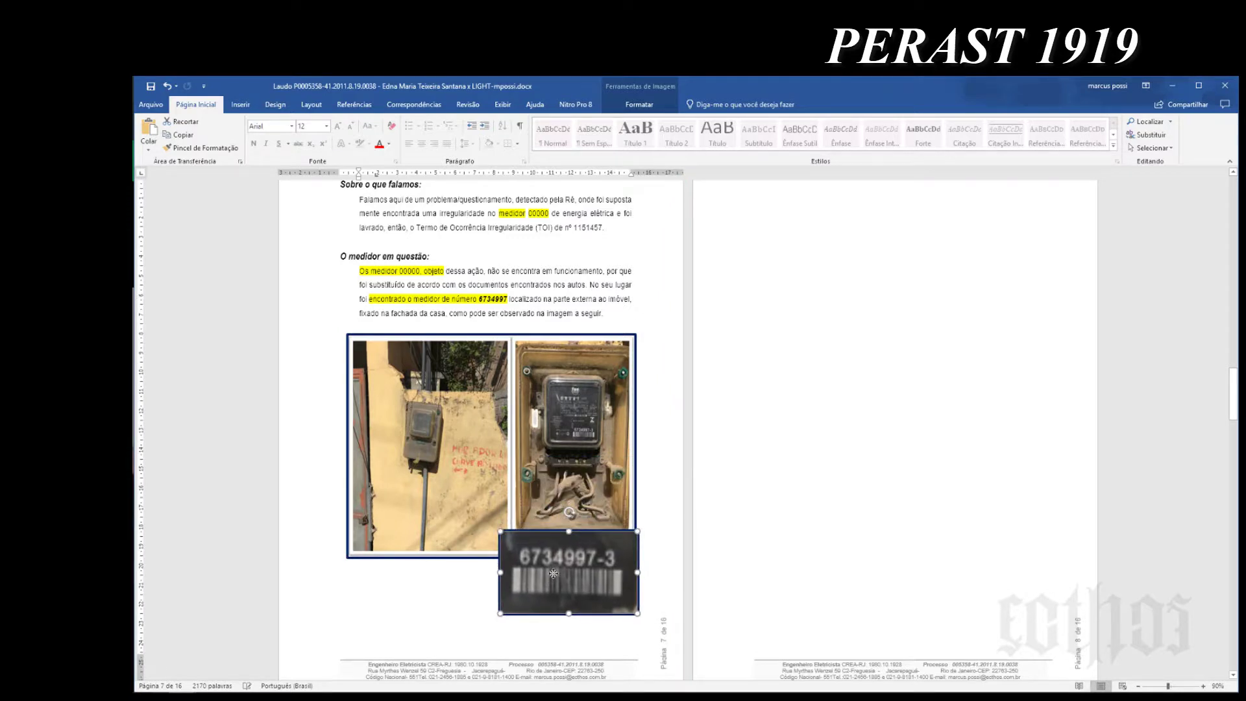
{"action": "left_click", "coordinate": [860, 252]}
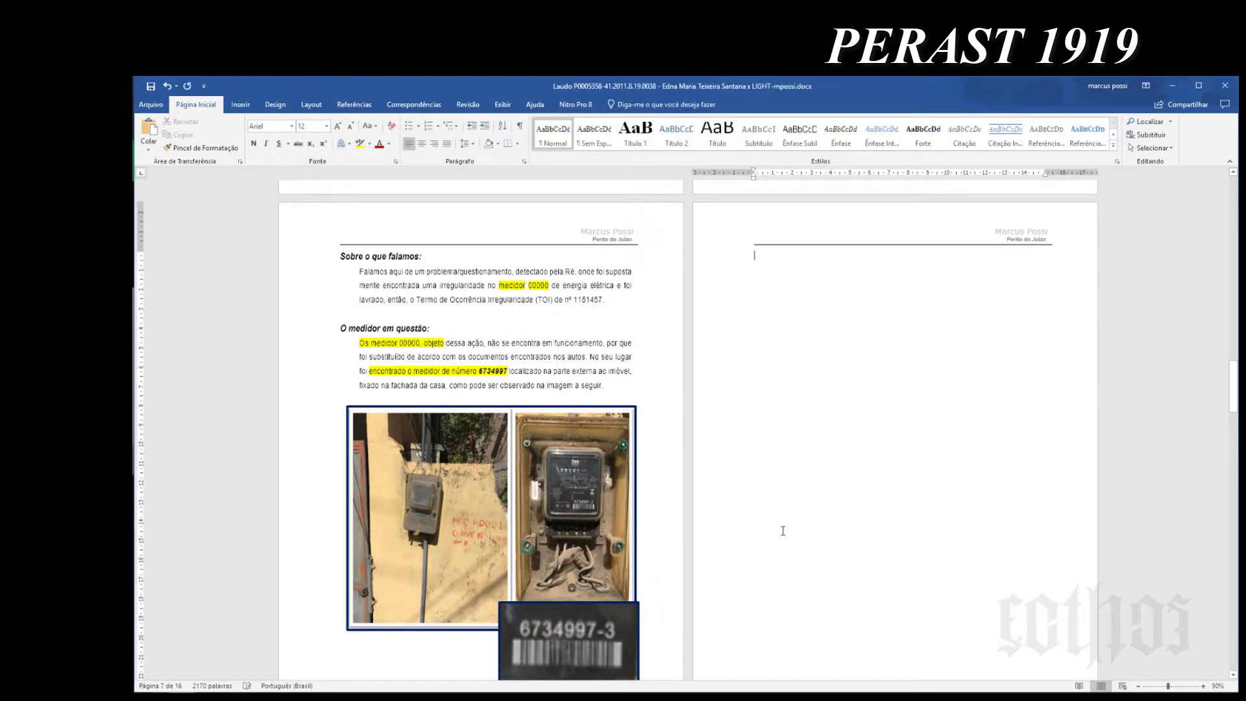
Step: Delete the blank first line of page 8, then select the 'O medidor em questão:' heading
{"action": "left_click", "coordinate": [703, 263]}
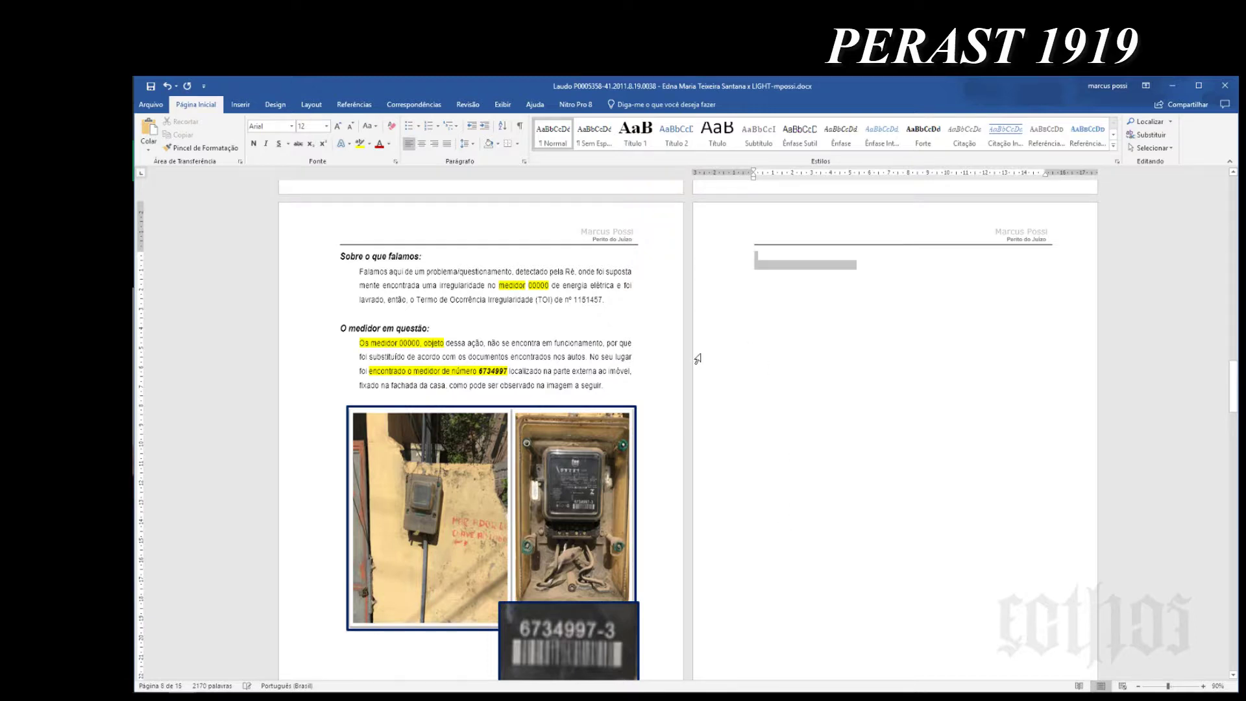
{"action": "key", "text": "Delete"}
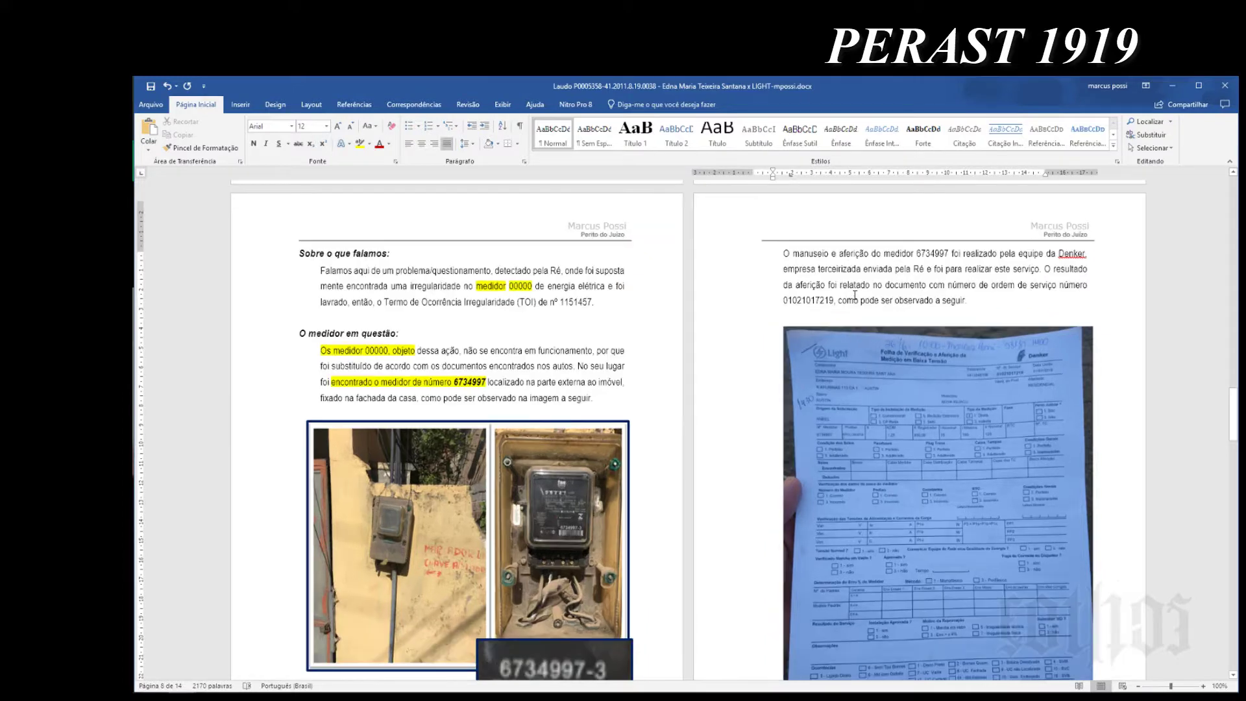
{"action": "scroll", "coordinate": [855, 295], "scroll_direction": "up", "scroll_amount": 5}
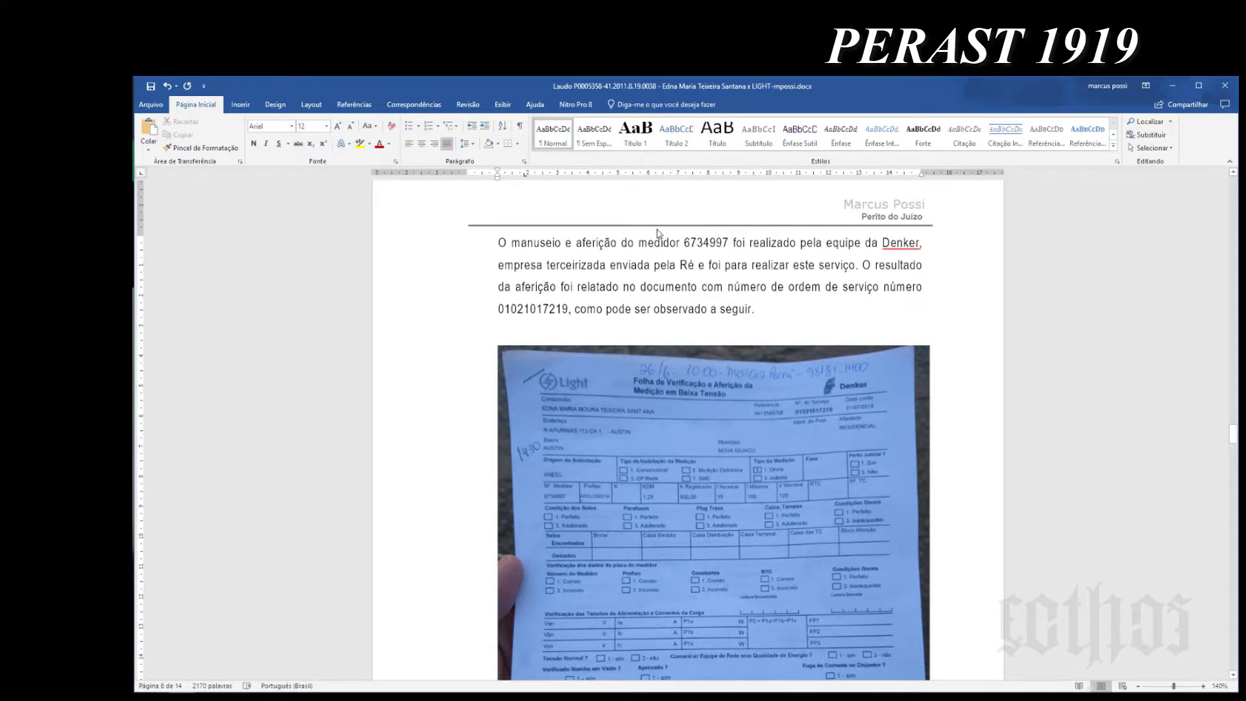
{"action": "scroll", "coordinate": [660, 253], "scroll_direction": "up", "scroll_amount": 6}
{"action": "scroll", "coordinate": [664, 267], "scroll_direction": "down", "scroll_amount": 3}
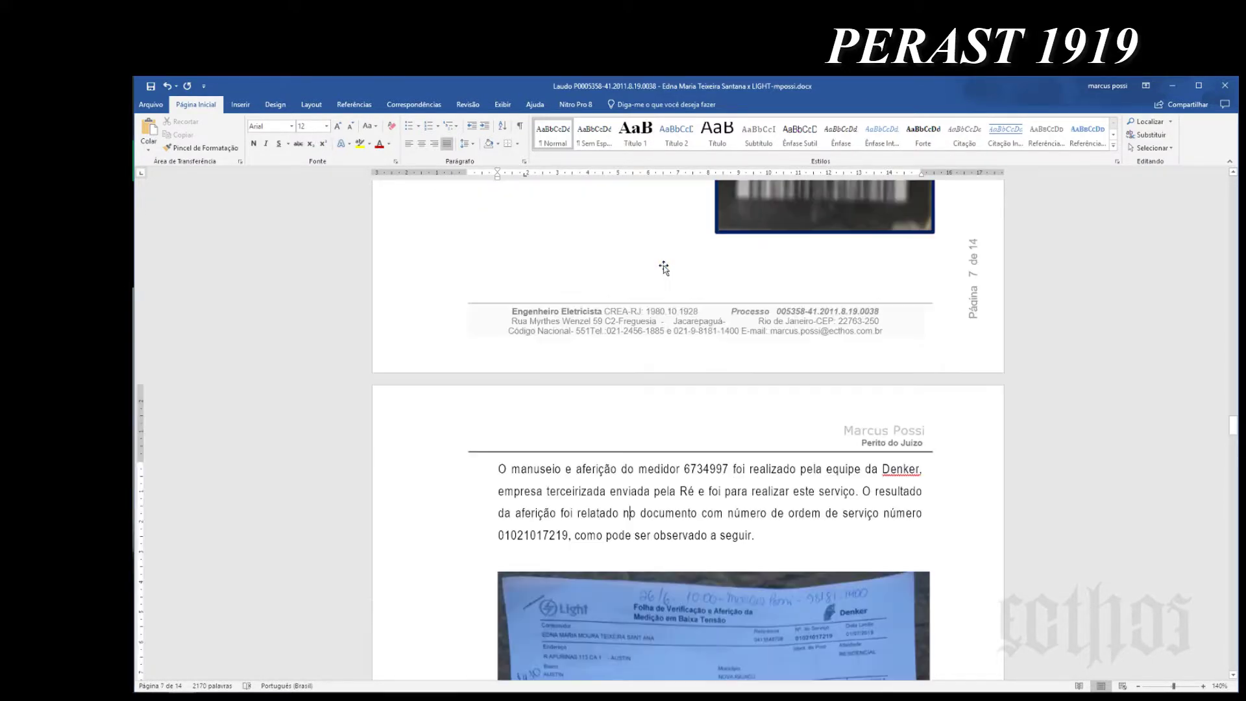
{"action": "scroll", "coordinate": [664, 267], "scroll_direction": "up", "scroll_amount": 7}
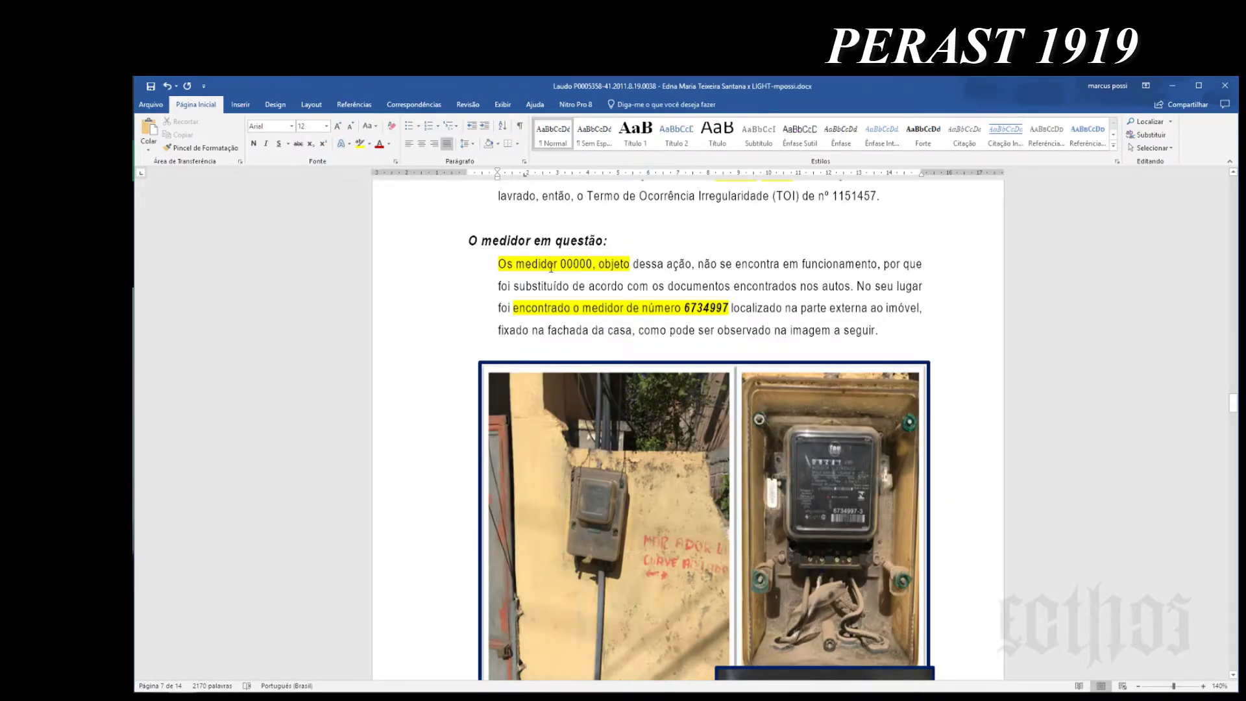
{"action": "scroll", "coordinate": [556, 262], "scroll_direction": "down", "scroll_amount": 7}
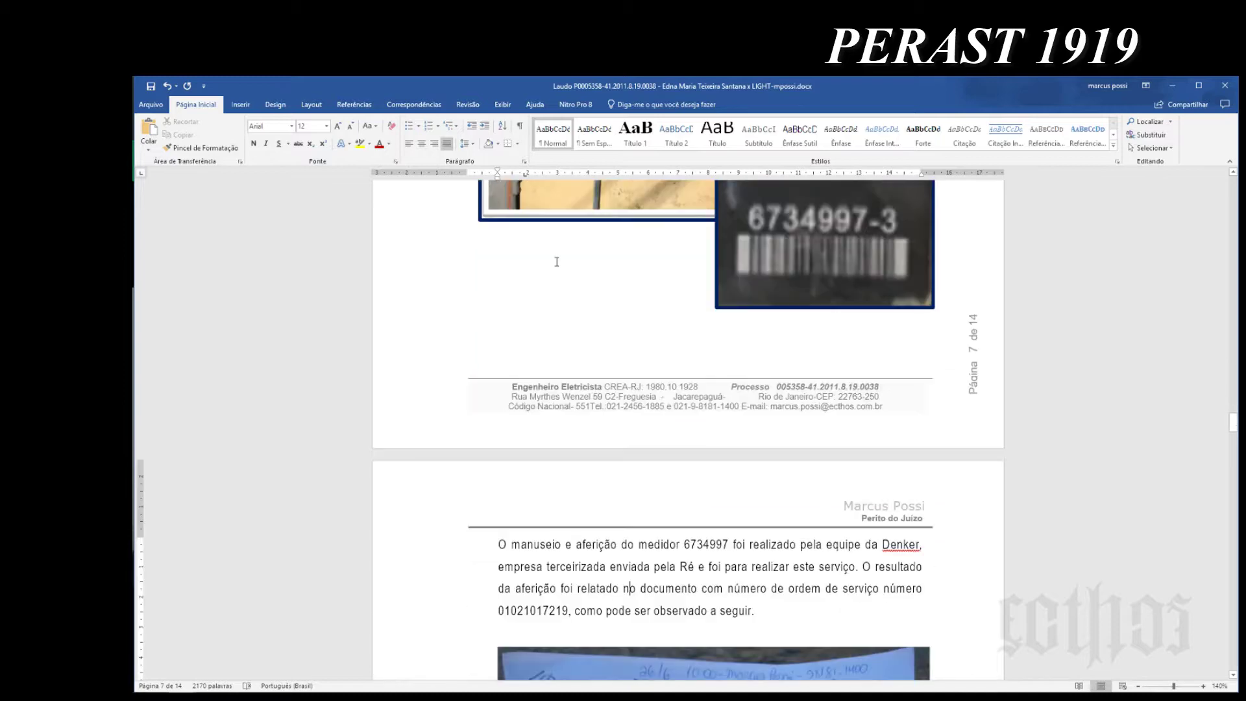
{"action": "scroll", "coordinate": [556, 262], "scroll_direction": "up", "scroll_amount": 7}
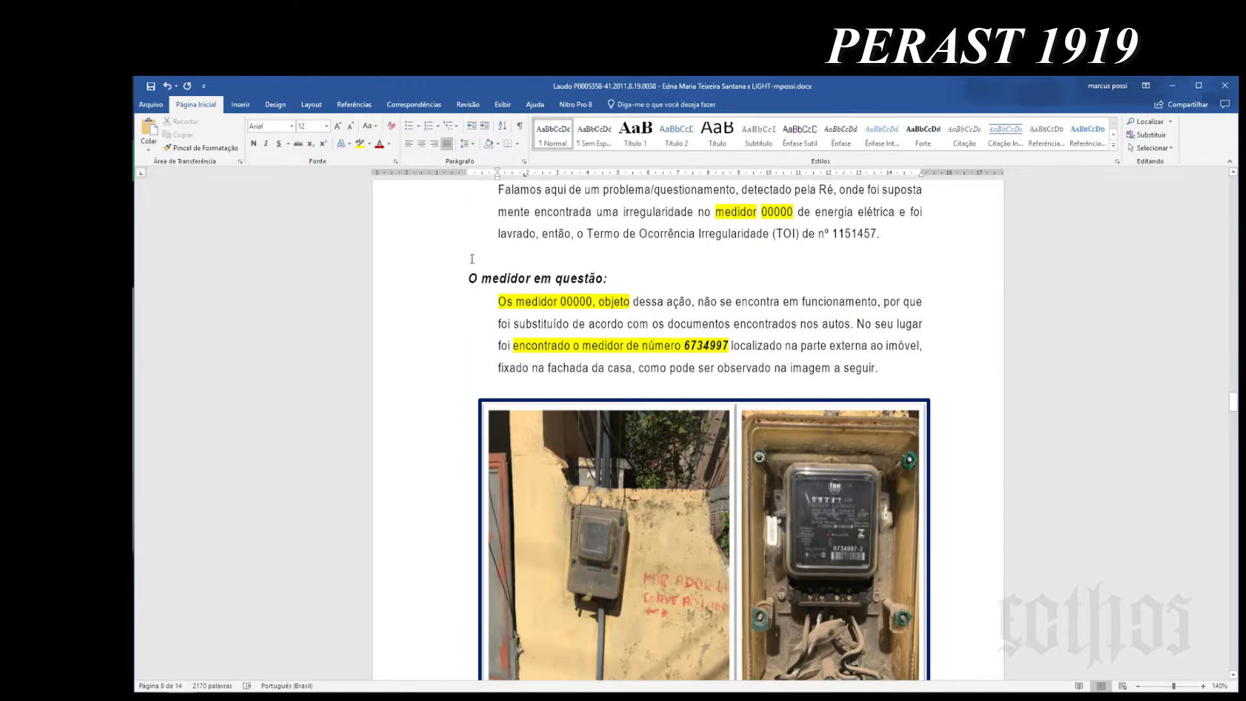
{"action": "left_click", "coordinate": [443, 286]}
{"action": "key", "text": "ctrl+c"}
{"action": "scroll", "coordinate": [513, 293], "scroll_direction": "down", "scroll_amount": 7}
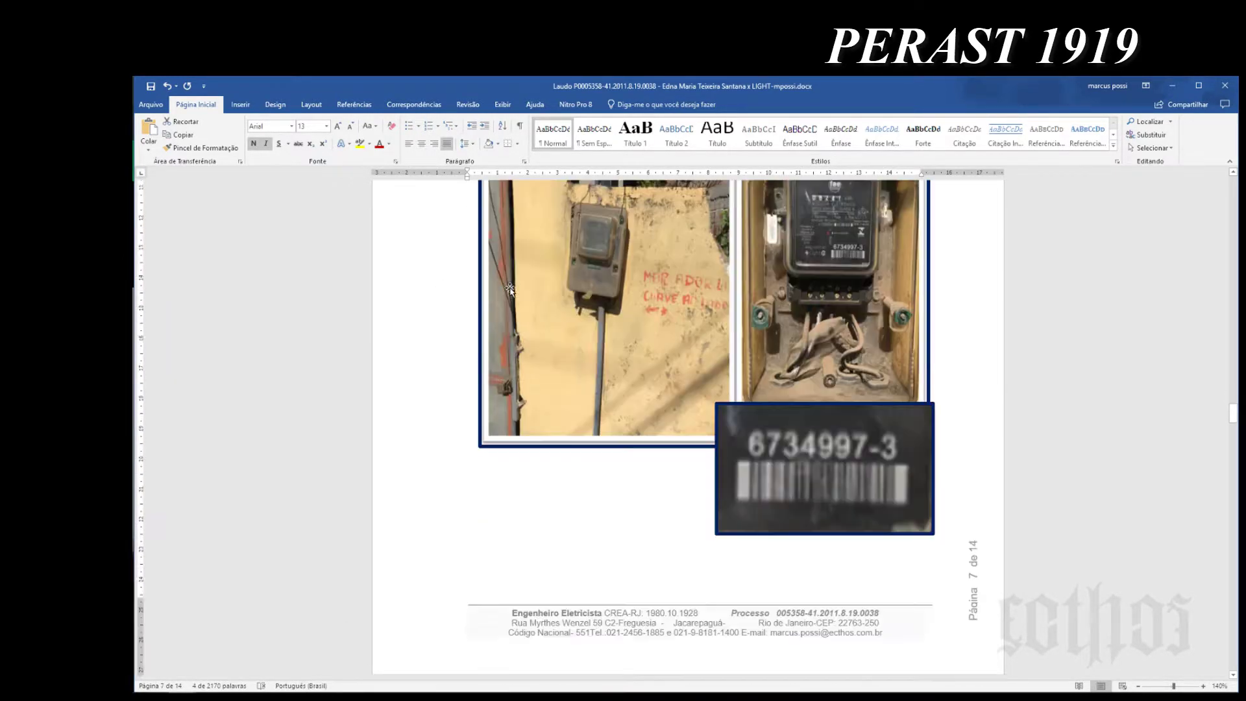
Step: Paste the copied heading above the Denker paragraph and reword it to 'A aferição do medidor em questão:'
{"action": "left_click", "coordinate": [499, 430]}
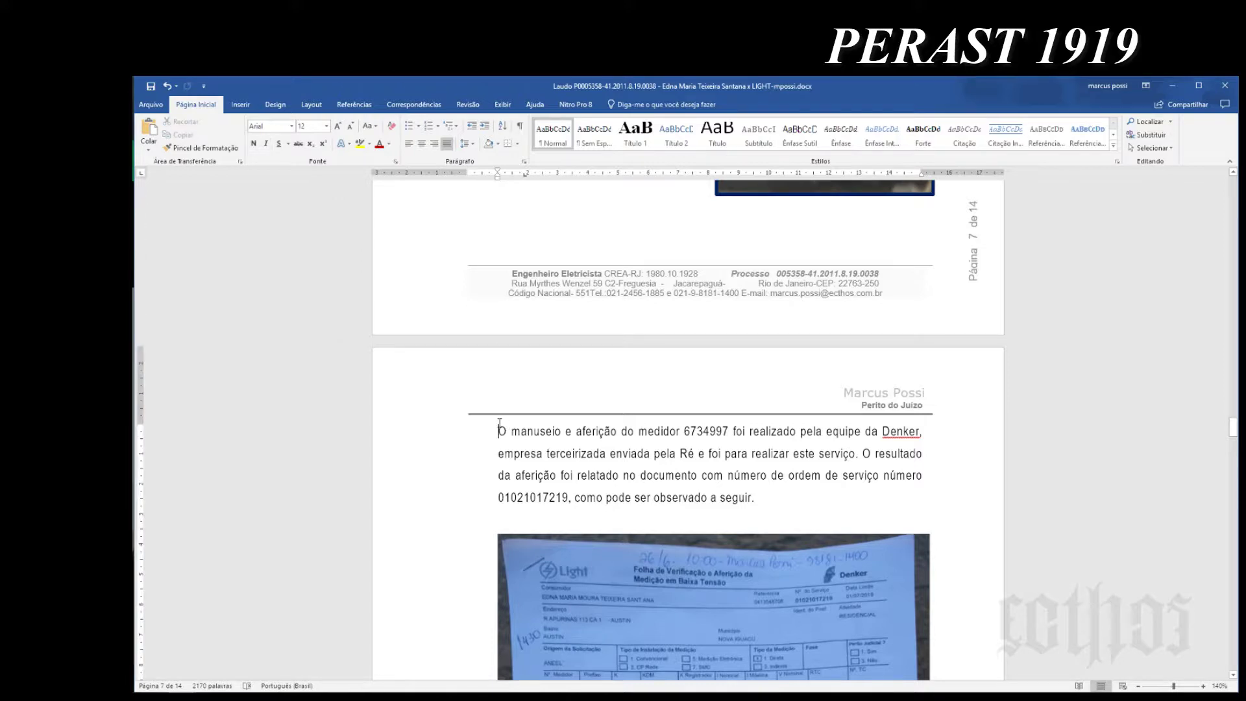
{"action": "key", "text": "ctrl+v"}
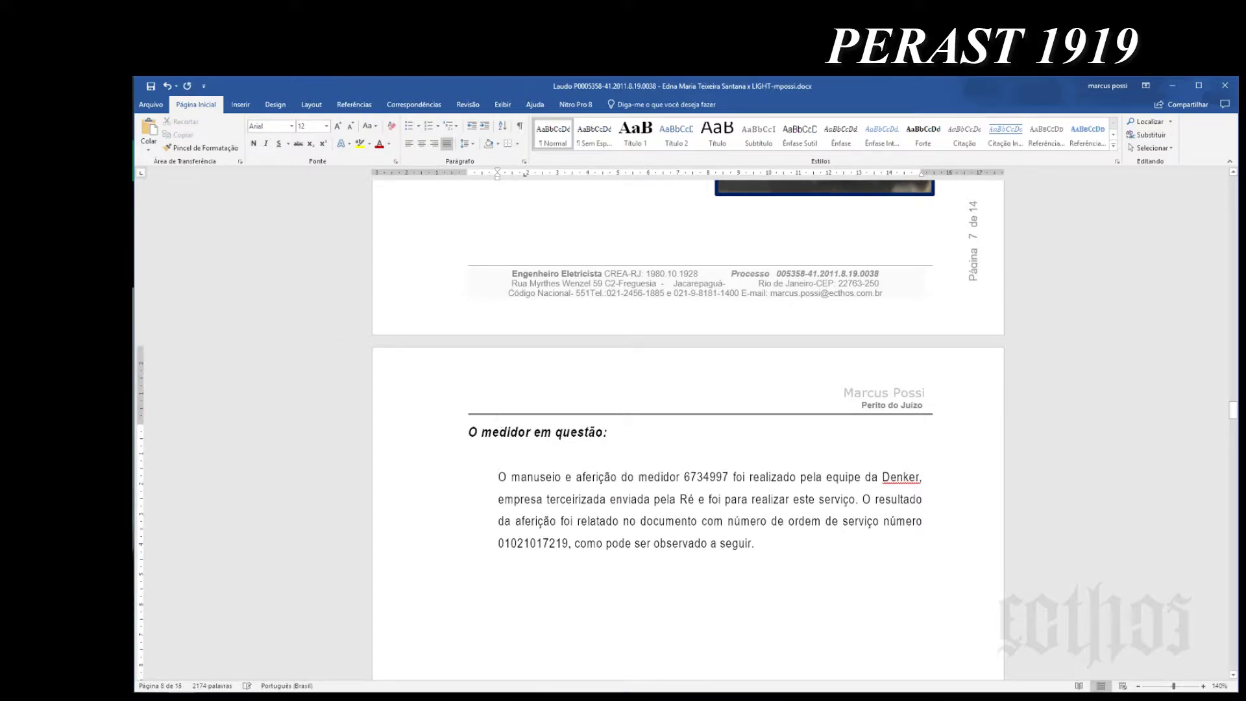
{"action": "left_click", "coordinate": [470, 431]}
{"action": "type", "text": "A "}
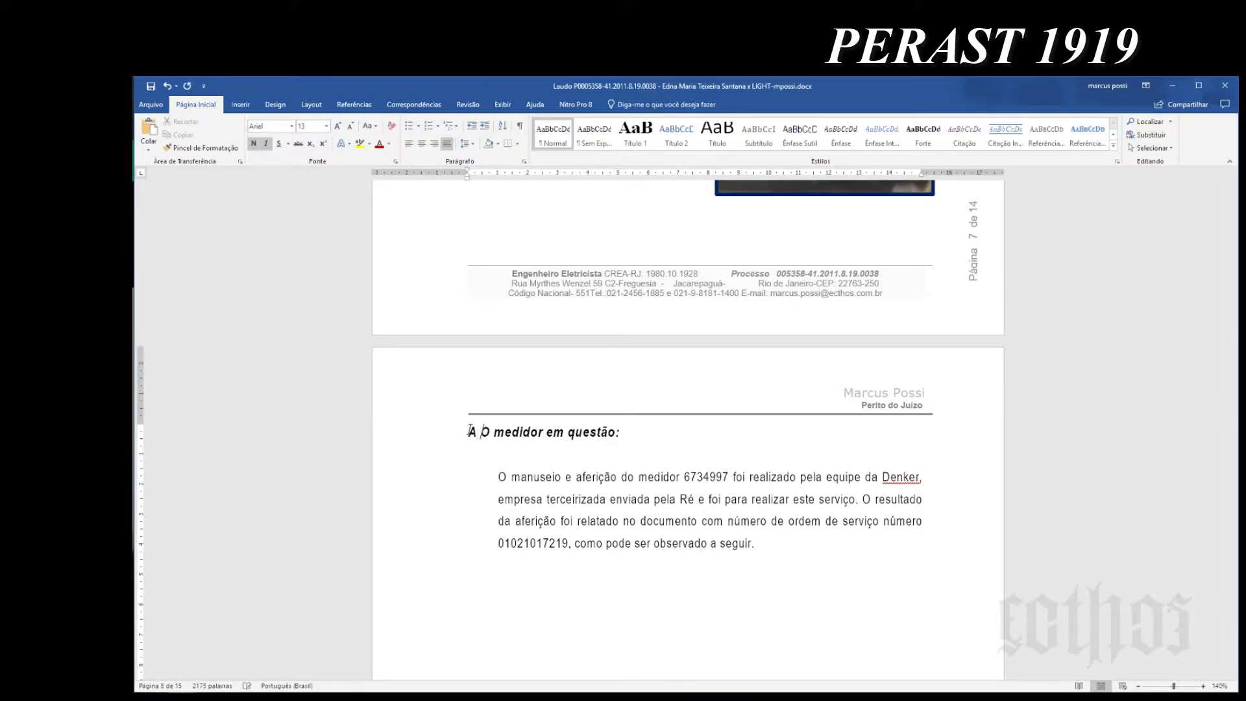
{"action": "type", "text": "afer"}
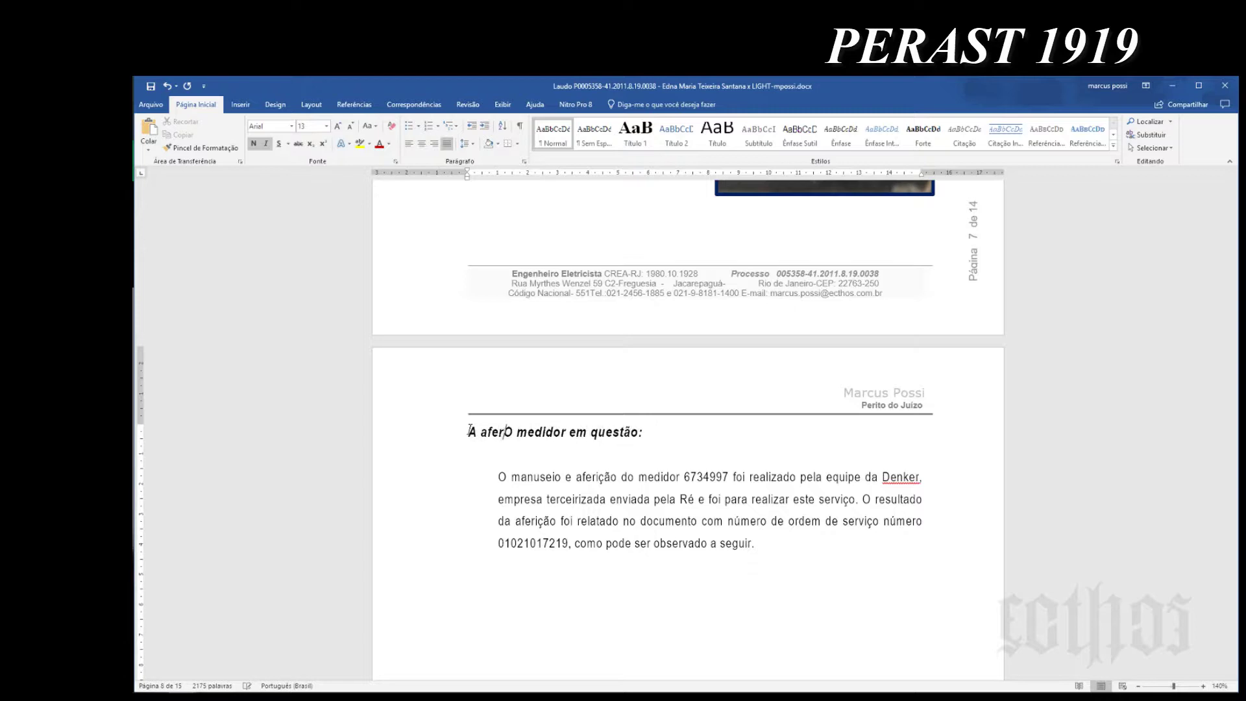
{"action": "type", "text": "ição do"}
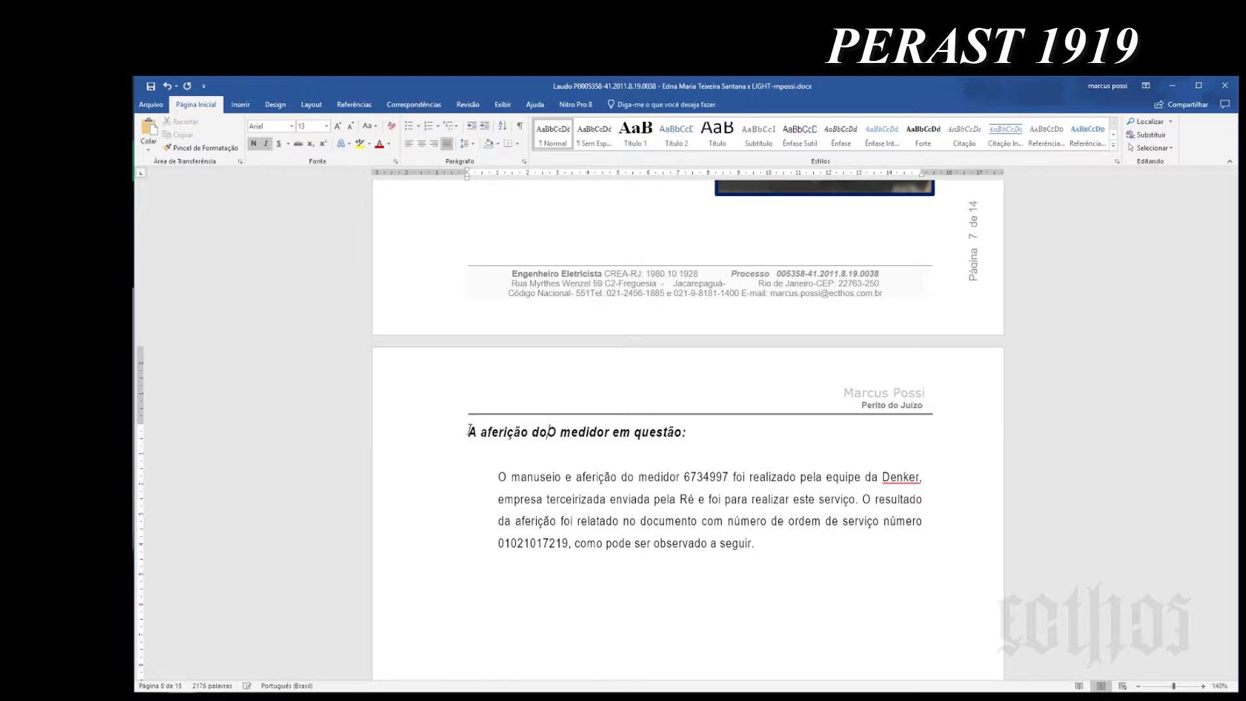
{"action": "key", "text": "Delete"}
Step: Move the Light calibration form photo up onto page 8 below the Denker paragraph
{"action": "scroll", "coordinate": [472, 431], "scroll_direction": "down", "scroll_amount": 3}
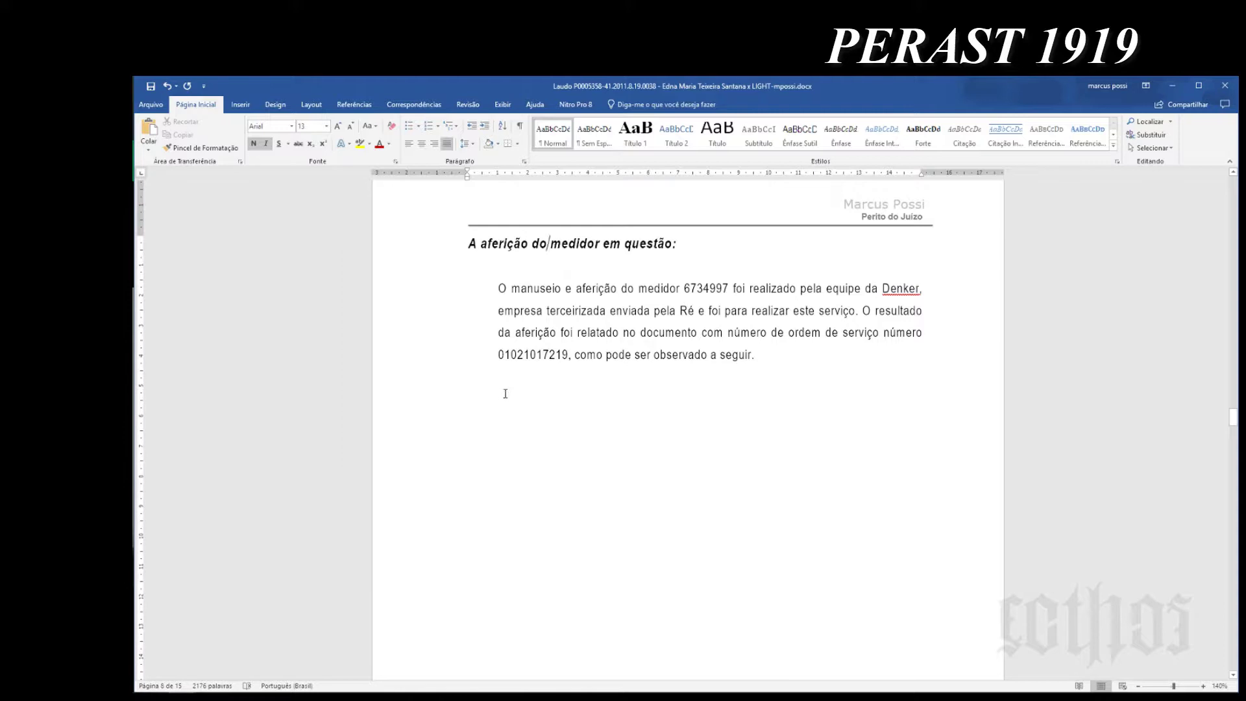
{"action": "scroll", "coordinate": [603, 453], "scroll_direction": "down", "scroll_amount": 6}
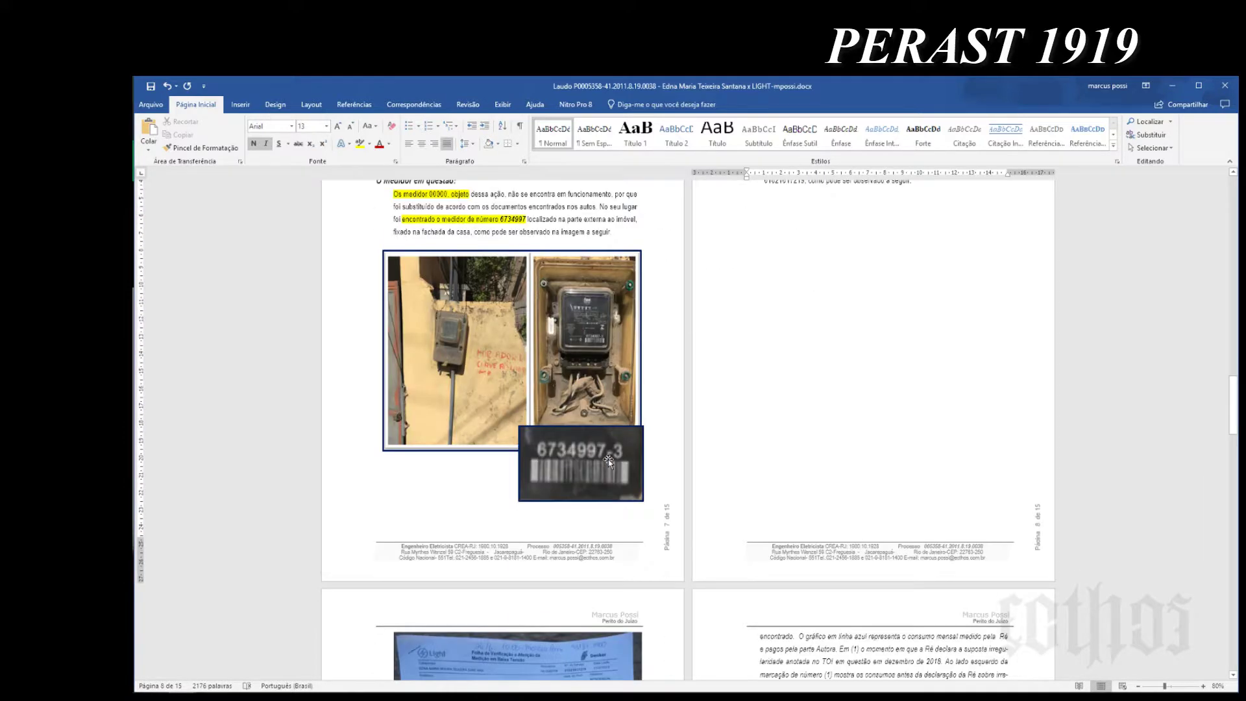
{"action": "left_click_drag", "start_coordinate": [584, 675], "coordinate": [866, 348]}
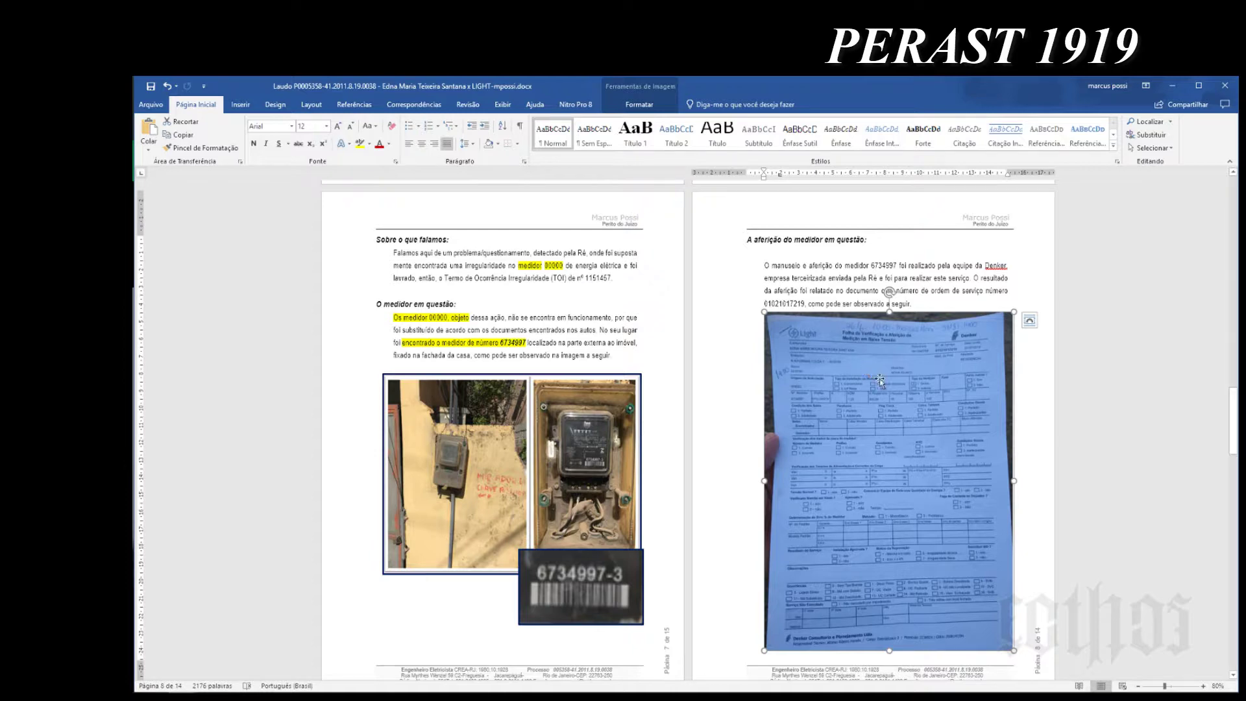
{"action": "scroll", "coordinate": [879, 381], "scroll_direction": "up", "scroll_amount": 9}
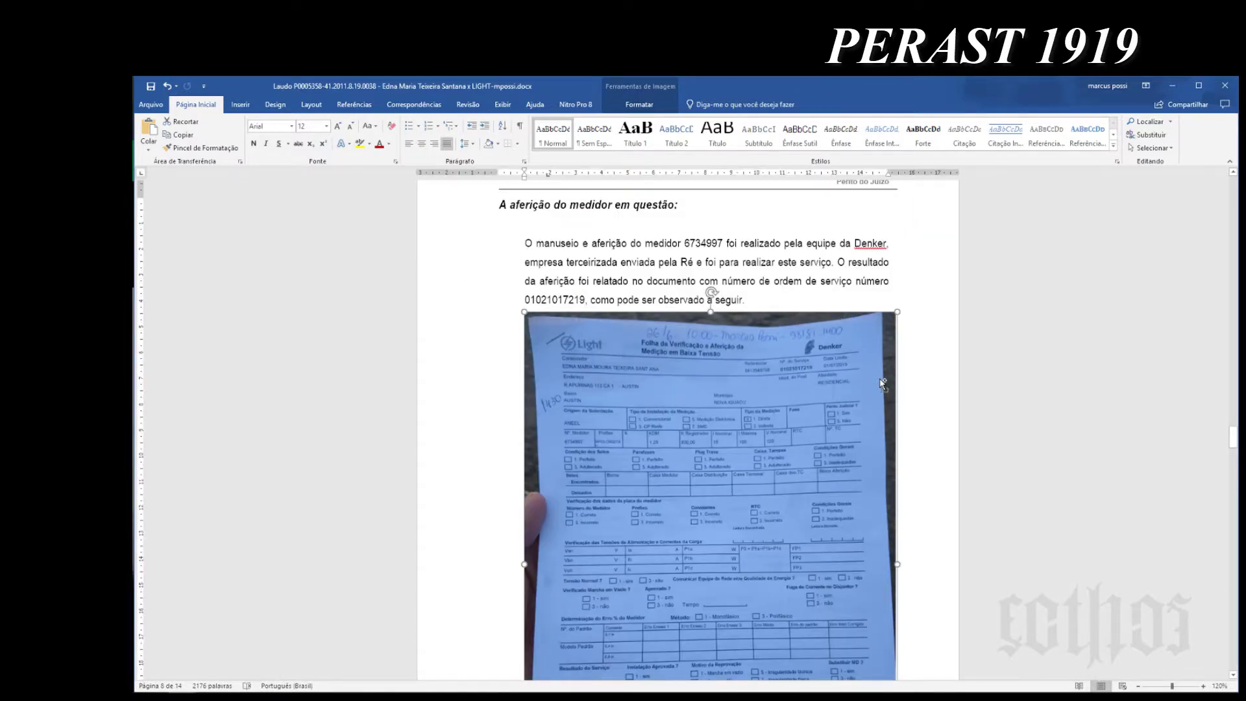
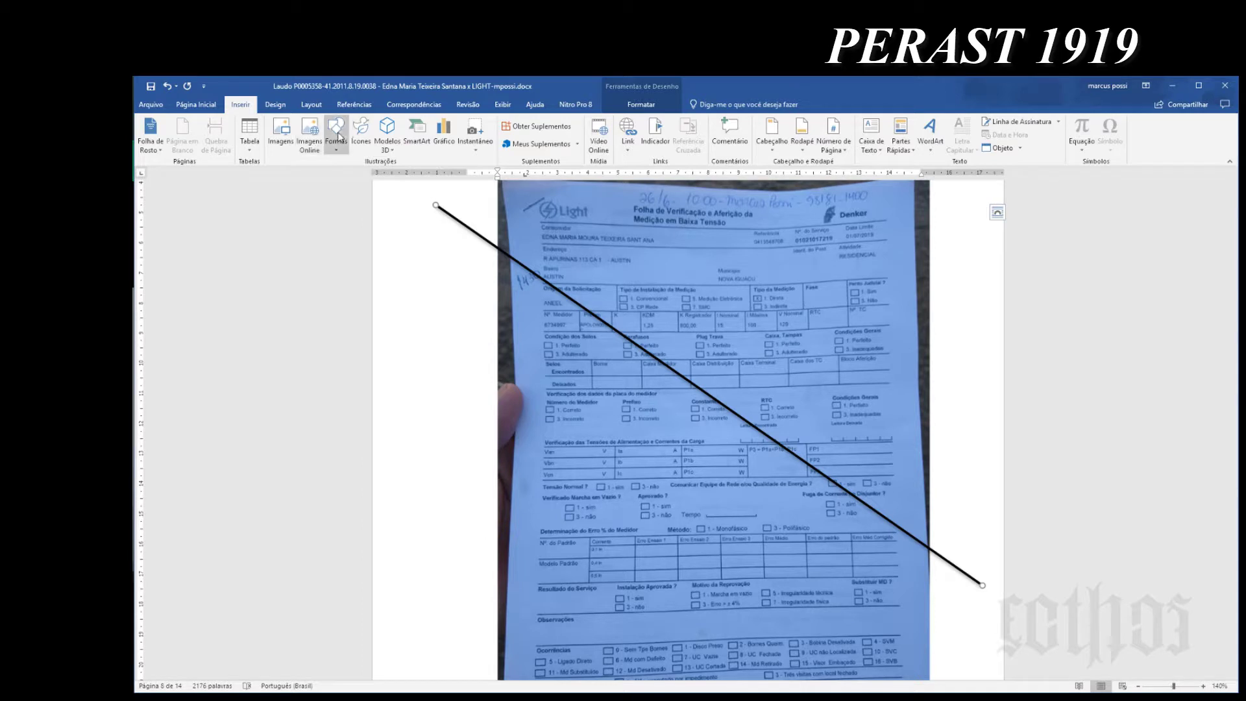
Step: Draw a second black diagonal line across the scanned form to complete the X
{"action": "left_click", "coordinate": [336, 136]}
{"action": "left_click", "coordinate": [342, 175]}
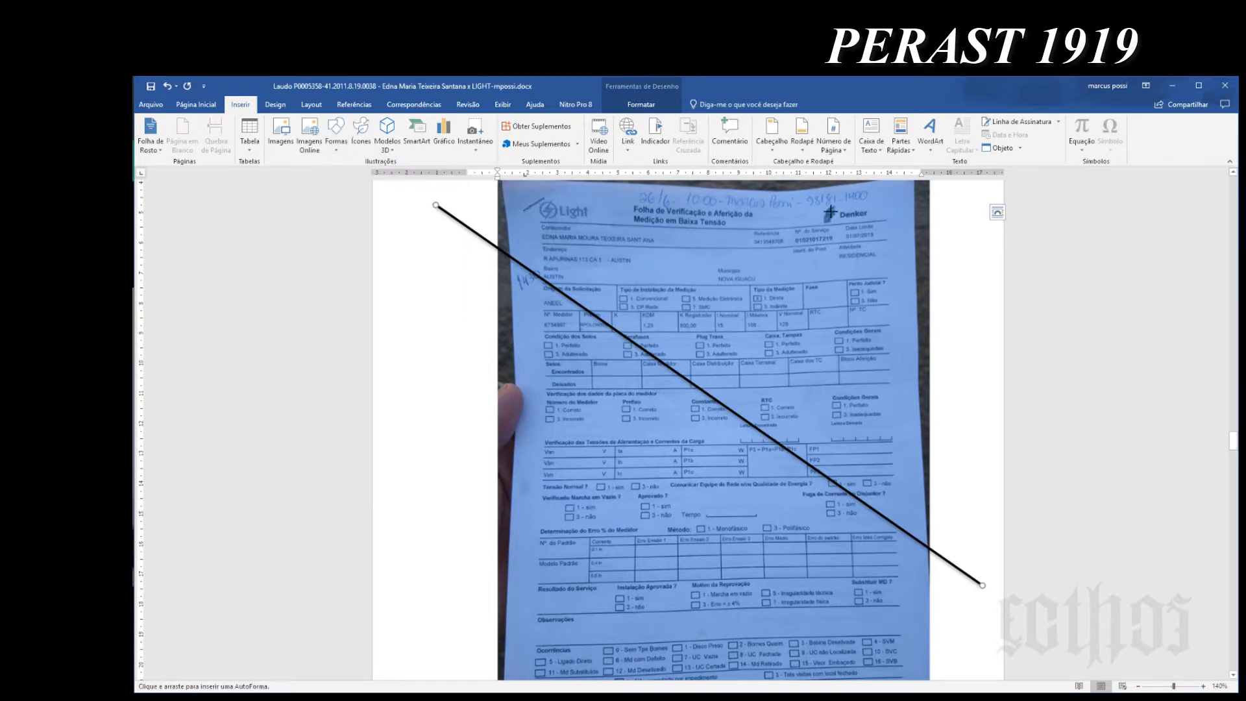
{"action": "left_click_drag", "start_coordinate": [946, 204], "coordinate": [472, 654]}
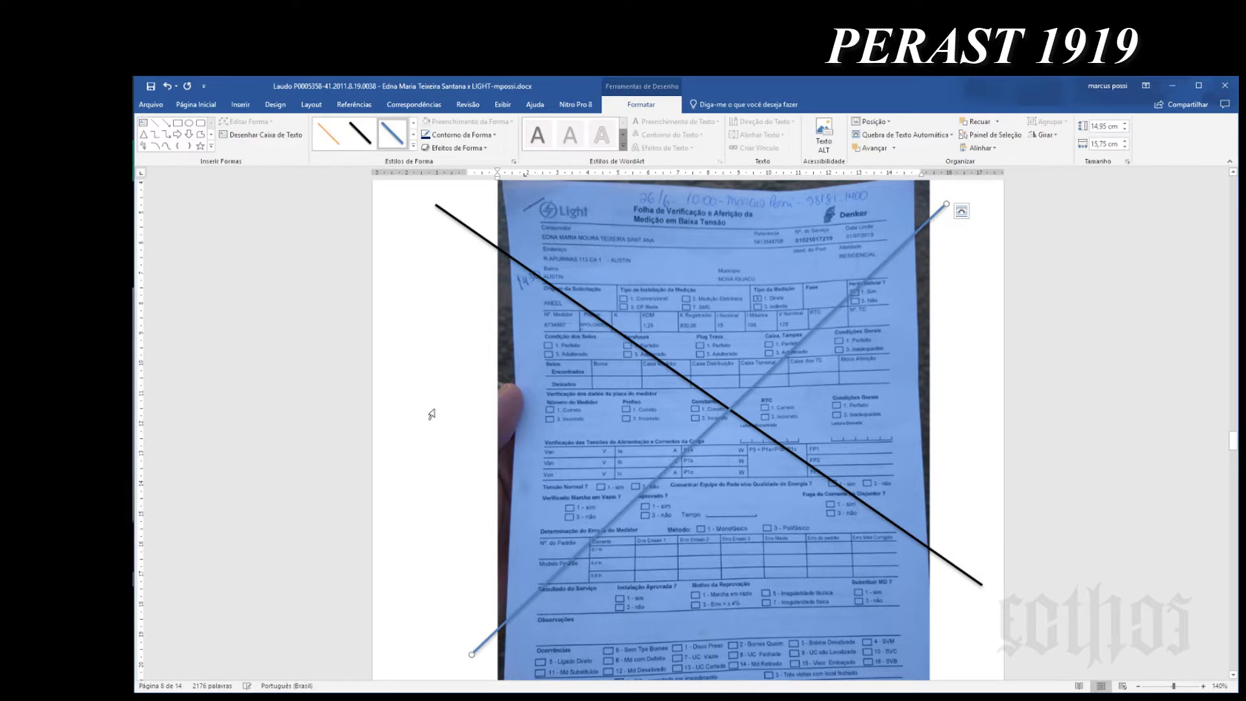
{"action": "left_click", "coordinate": [360, 134]}
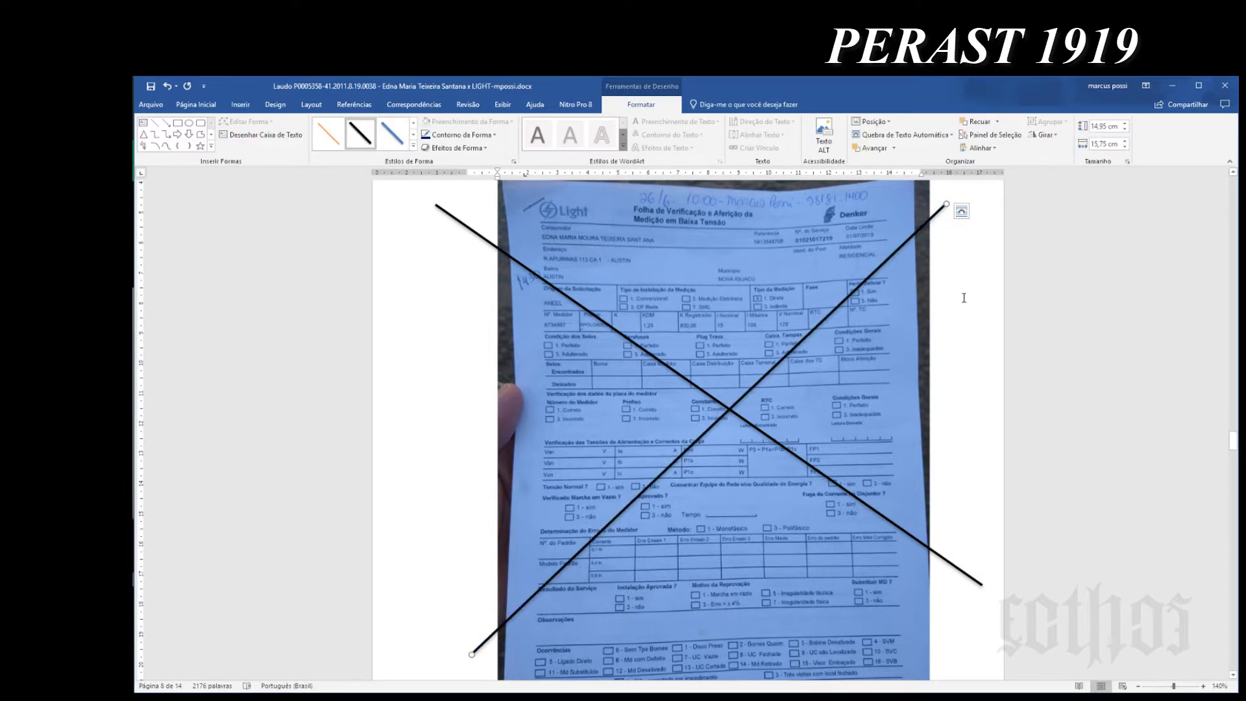
Step: Save the report
{"action": "scroll", "coordinate": [964, 298], "scroll_direction": "down", "scroll_amount": 3}
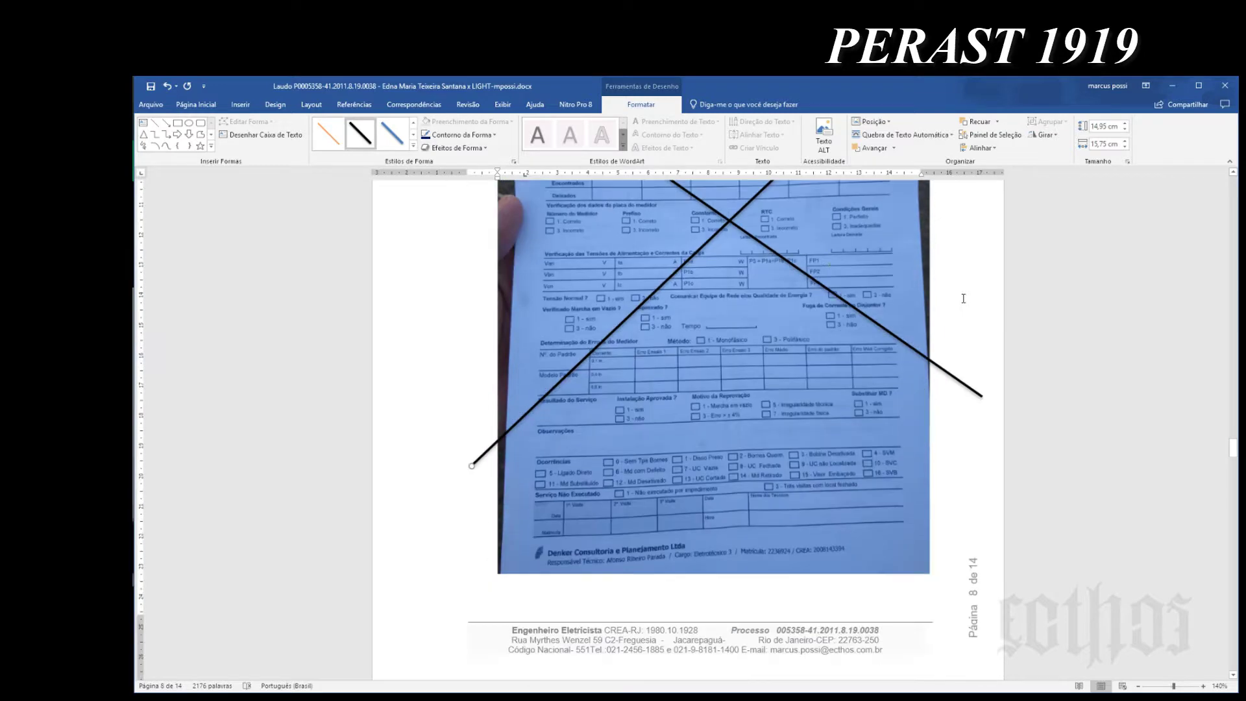
{"action": "left_click", "coordinate": [151, 86]}
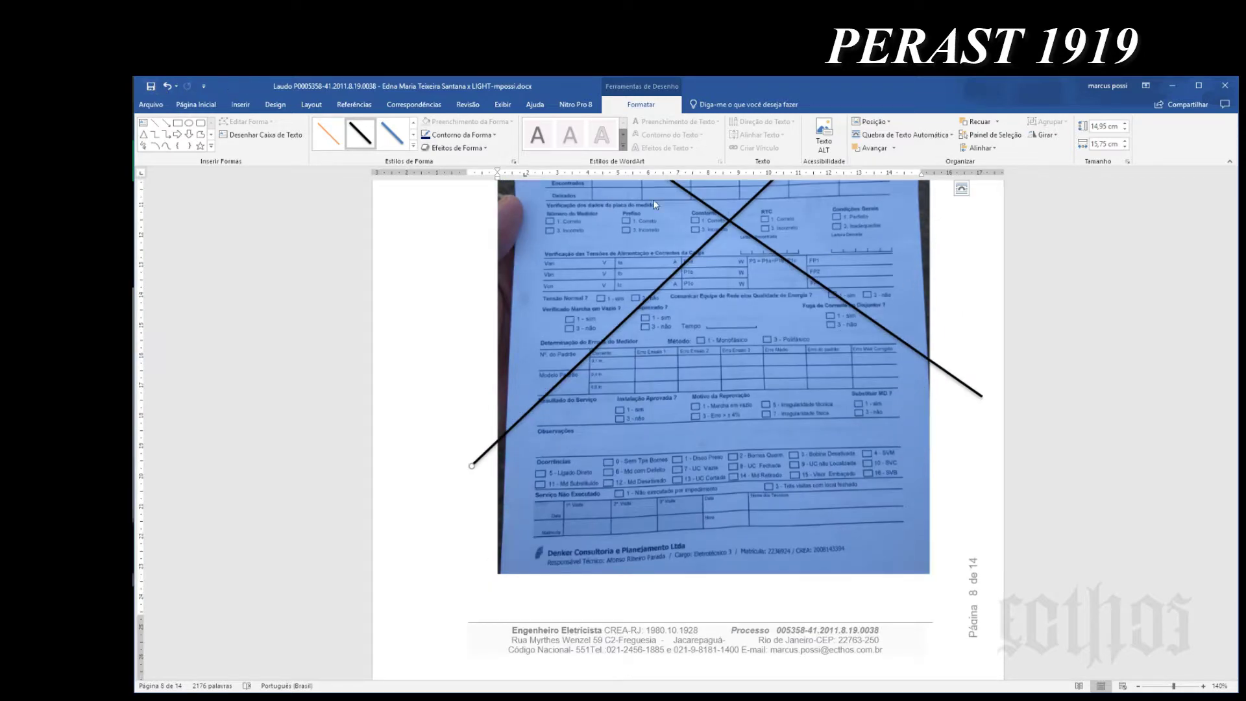
{"action": "left_click", "coordinate": [1049, 274]}
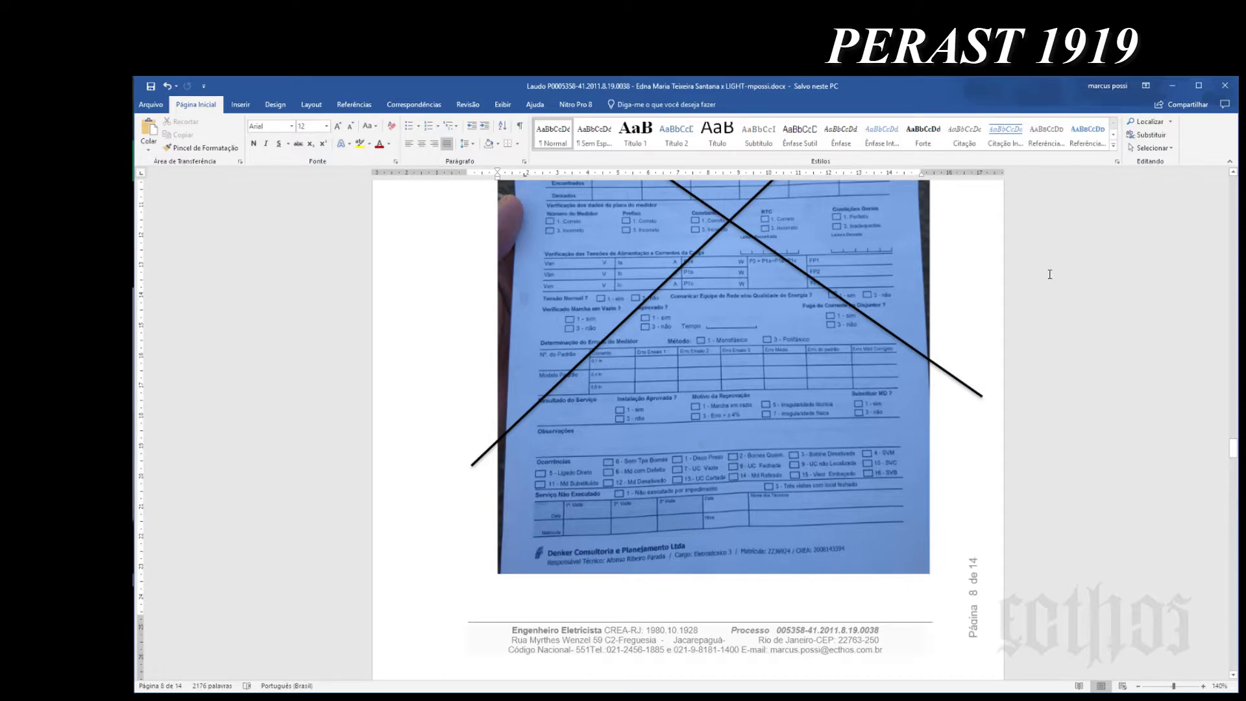
Step: Add a comma after 'anormalidade', a blank line after 'elétrica.', and remove the empty line above 'No momento'
{"action": "scroll", "coordinate": [1049, 274], "scroll_direction": "down", "scroll_amount": 7}
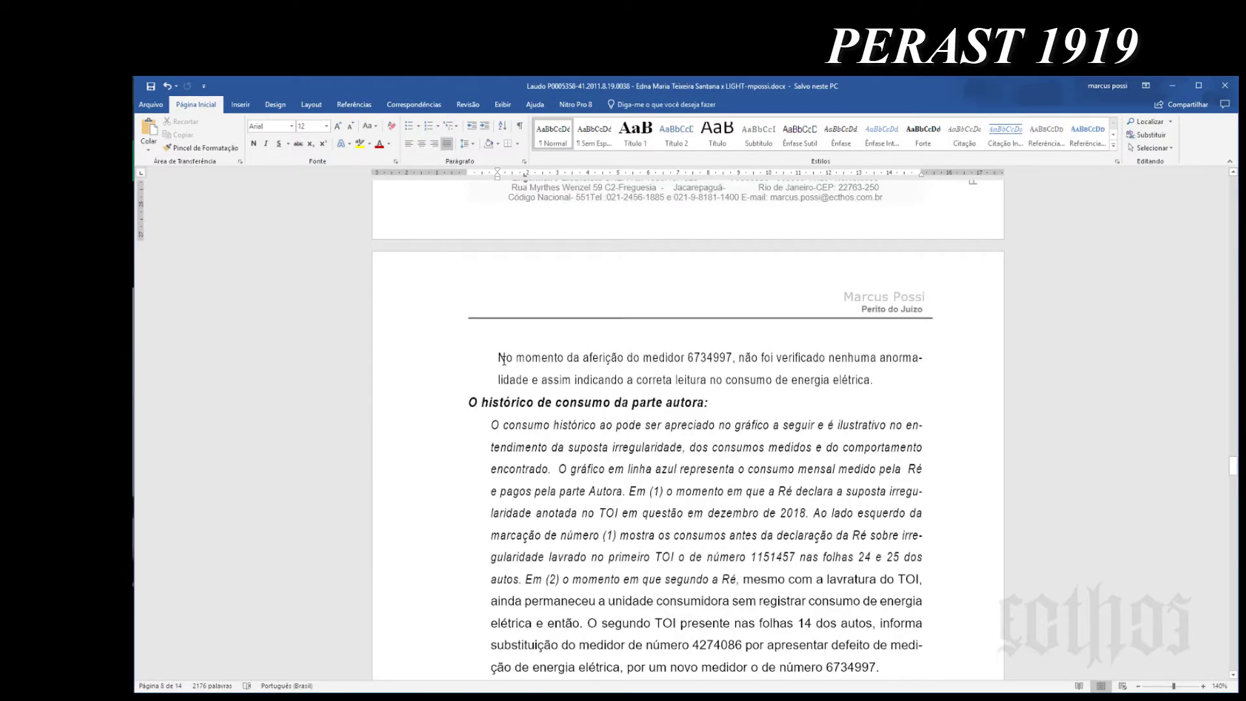
{"action": "scroll", "coordinate": [731, 356], "scroll_direction": "up", "scroll_amount": 5}
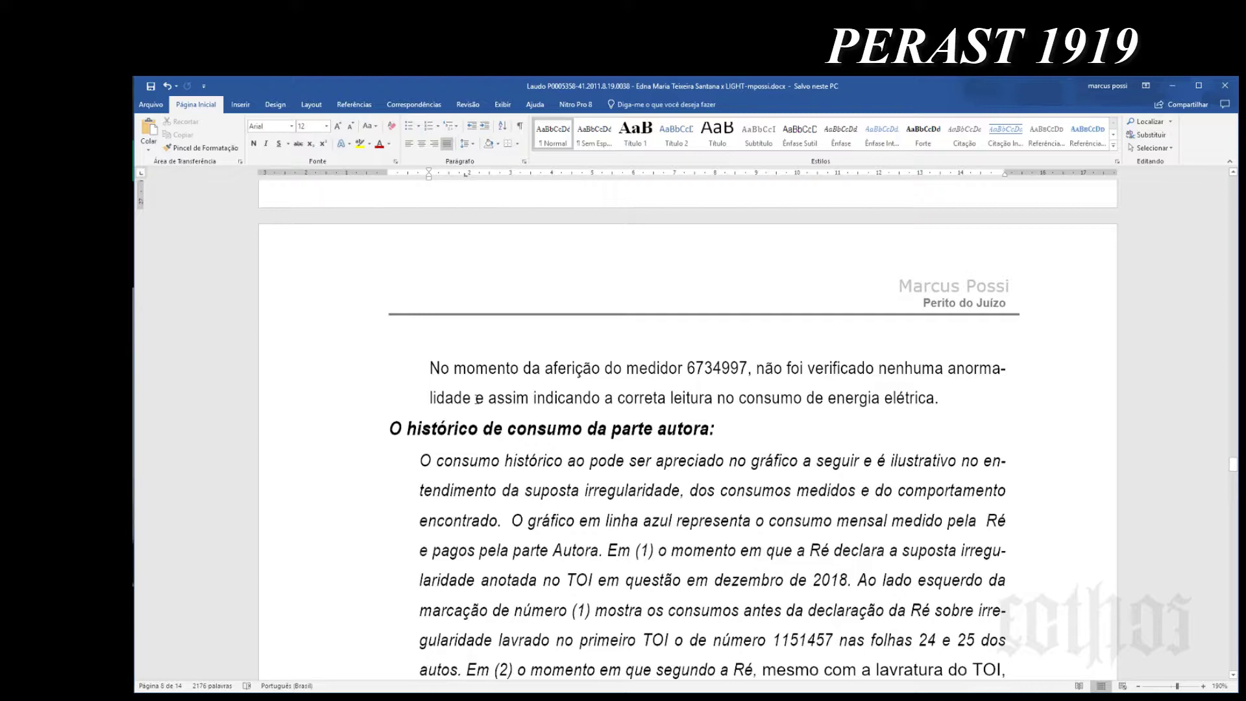
{"action": "left_click", "coordinate": [474, 398]}
{"action": "type", "text": ","}
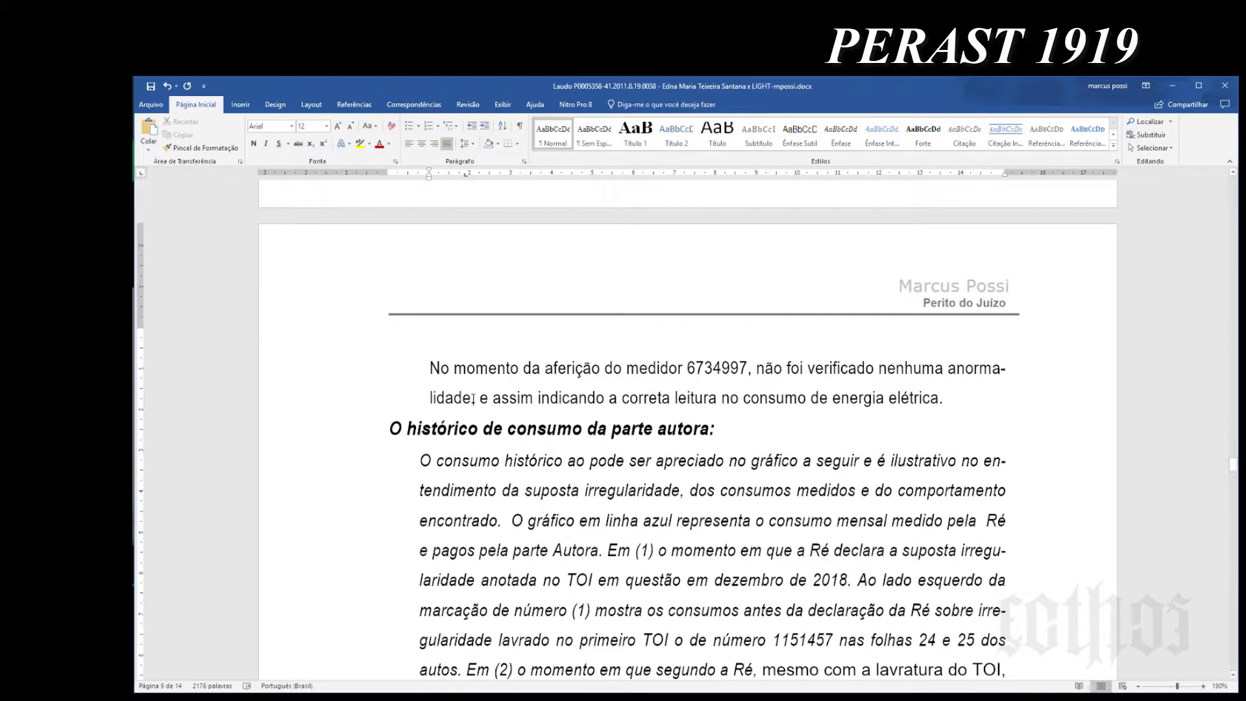
{"action": "left_click", "coordinate": [974, 398]}
{"action": "key", "text": "Return"}
{"action": "key", "text": "Return"}
{"action": "left_click", "coordinate": [677, 344]}
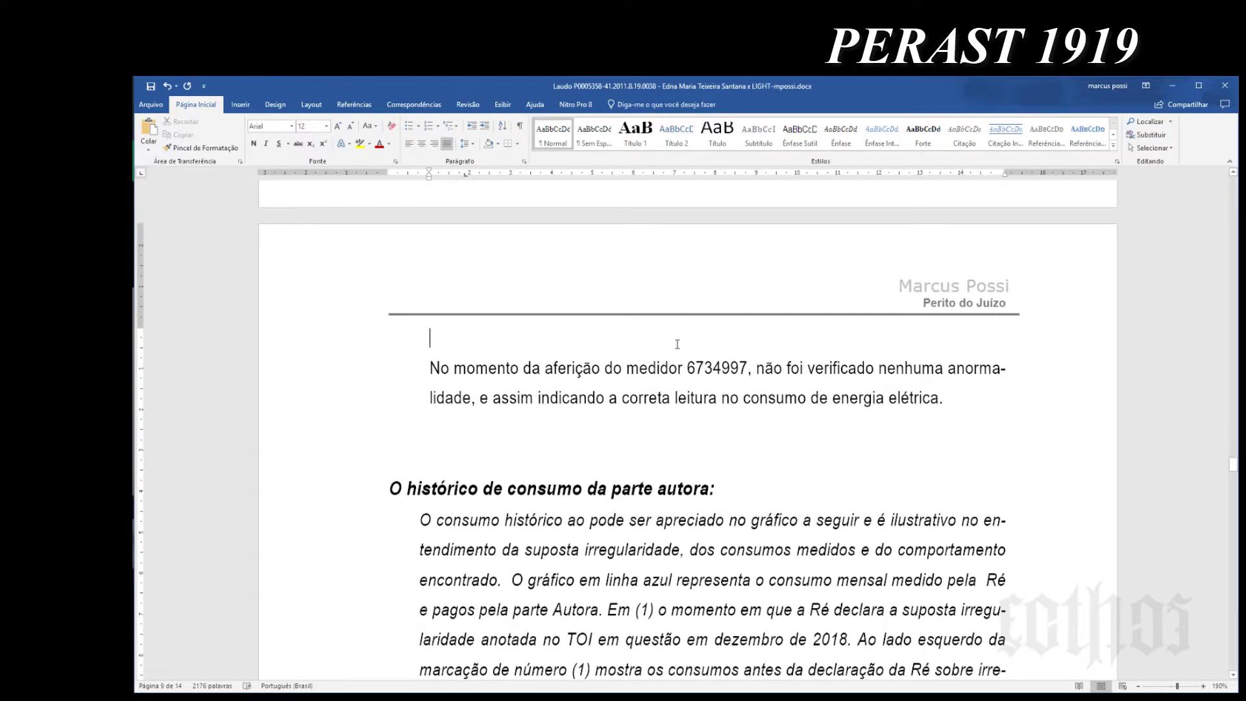
{"action": "key", "text": "Delete"}
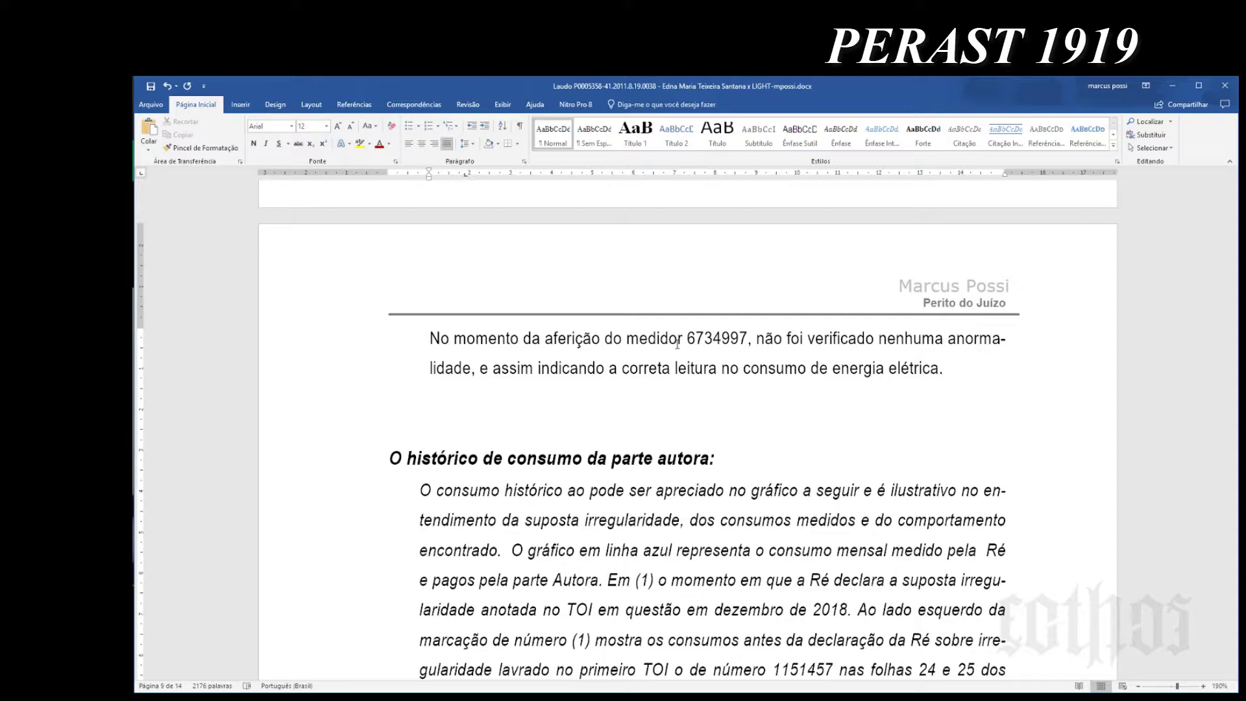
{"action": "scroll", "coordinate": [585, 421], "scroll_direction": "down", "scroll_amount": 3}
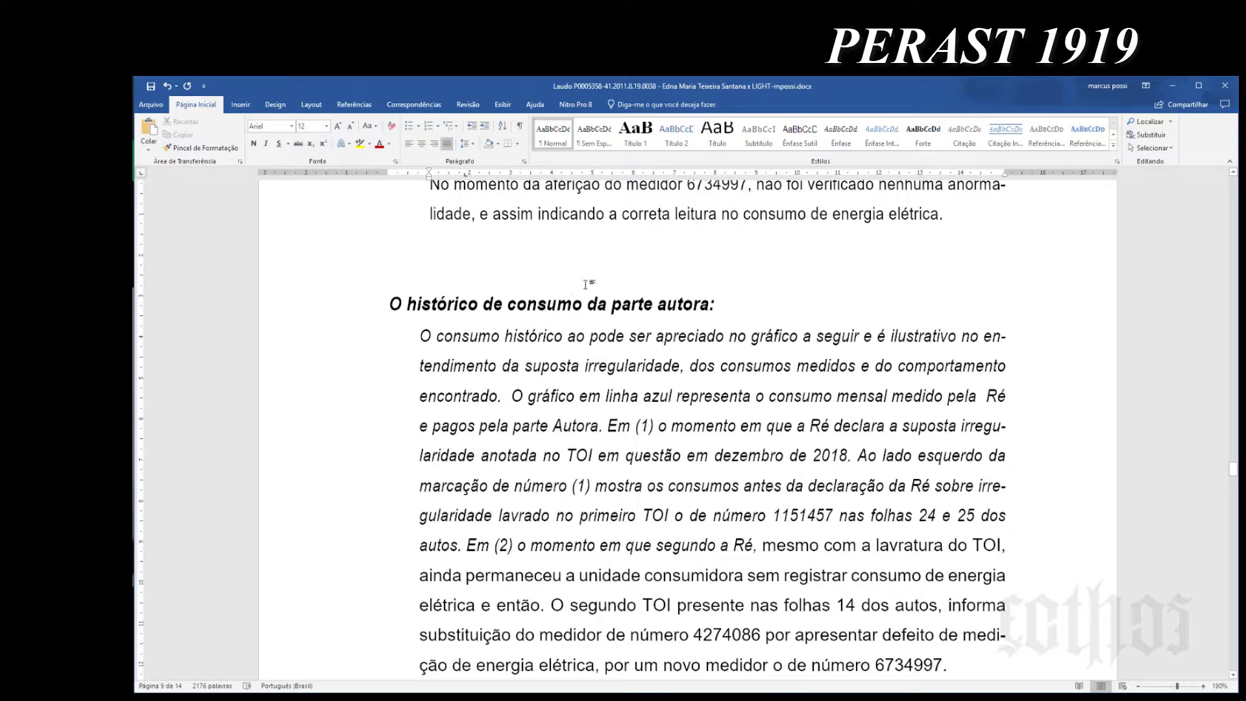
{"action": "scroll", "coordinate": [495, 262], "scroll_direction": "down", "scroll_amount": 2}
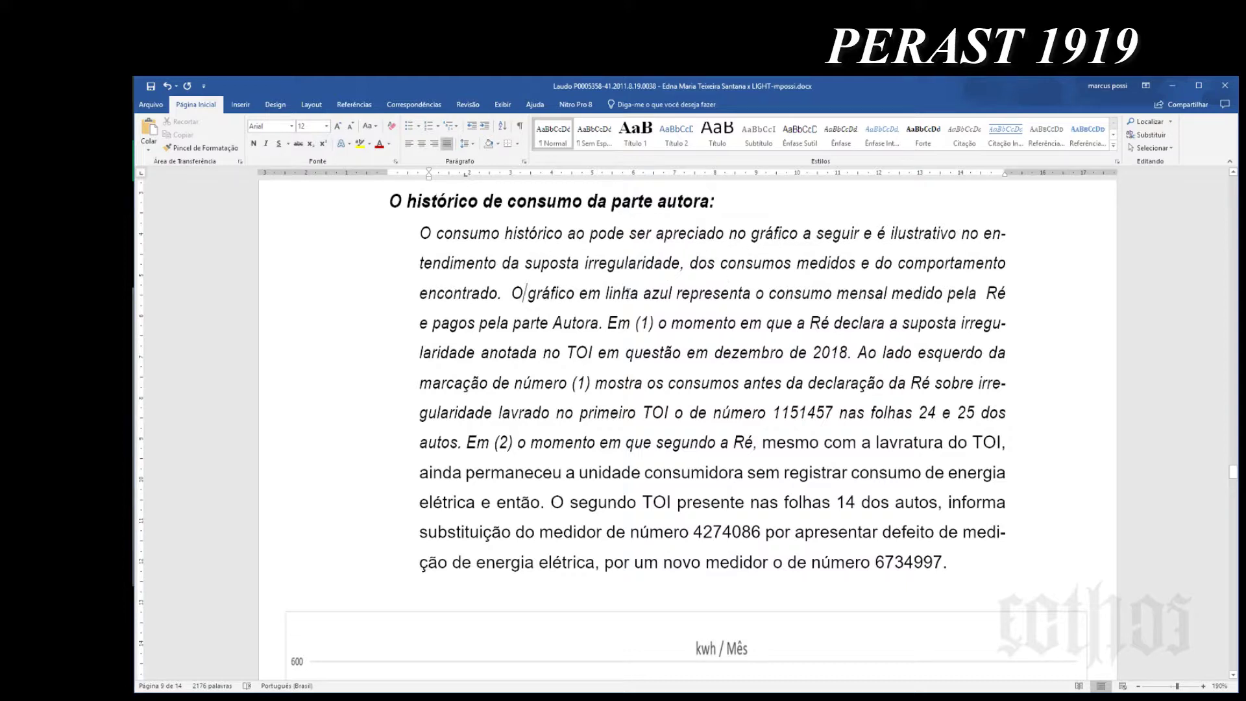
Step: Add a comma after '(1)' and change 'mostra os consumos' to 'são mostrados os consumos'
{"action": "left_click_drag", "start_coordinate": [516, 296], "coordinate": [740, 296]}
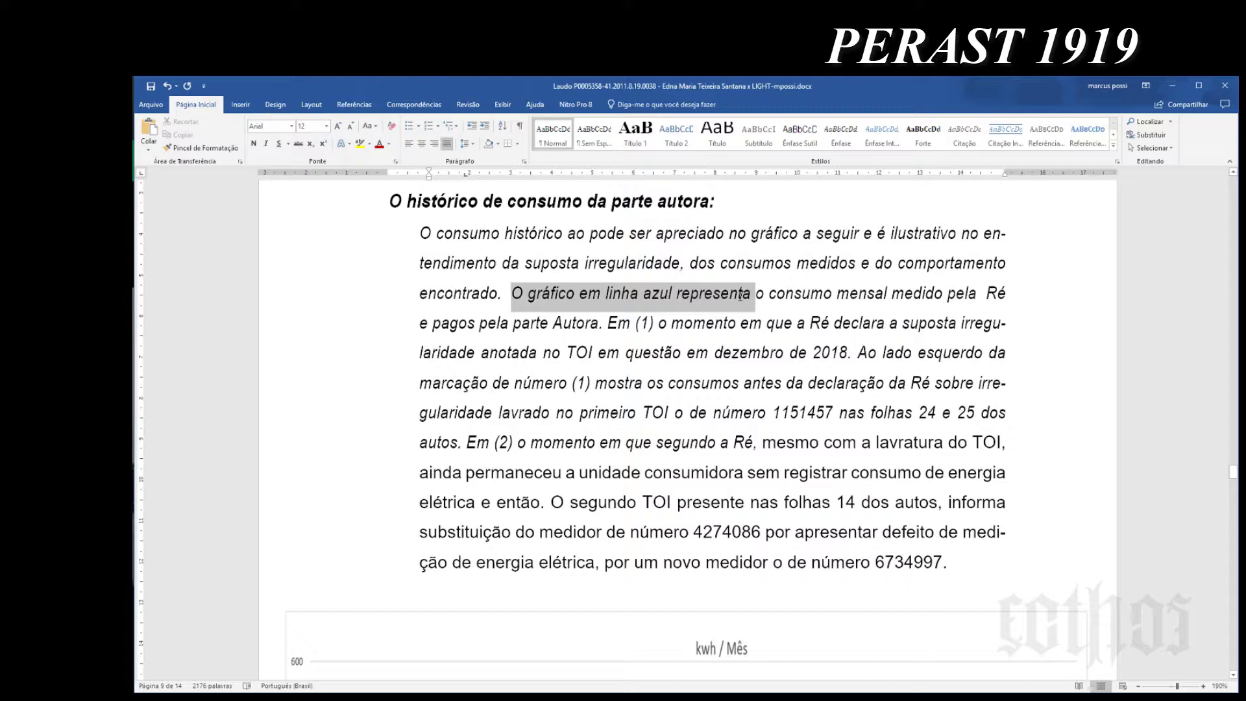
{"action": "scroll", "coordinate": [741, 296], "scroll_direction": "down", "scroll_amount": 5, "text": "ctrl"}
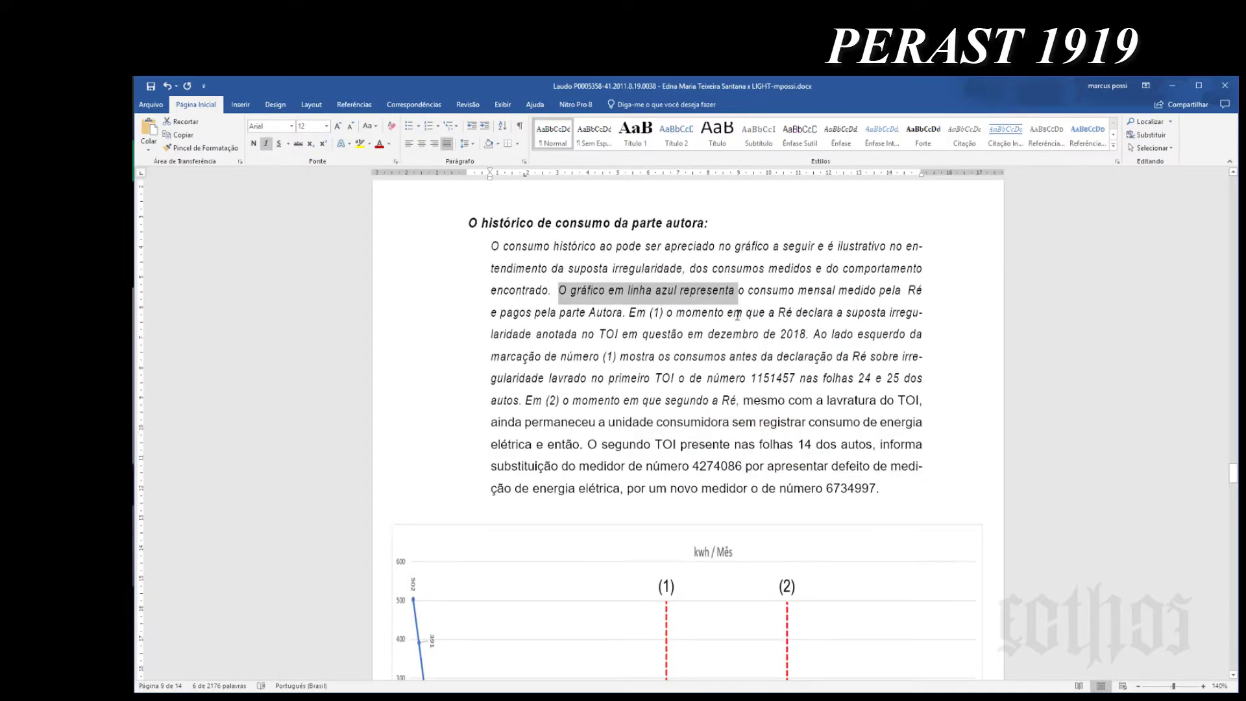
{"action": "scroll", "coordinate": [737, 315], "scroll_direction": "down", "scroll_amount": 3}
{"action": "scroll", "coordinate": [739, 313], "scroll_direction": "up", "scroll_amount": 2}
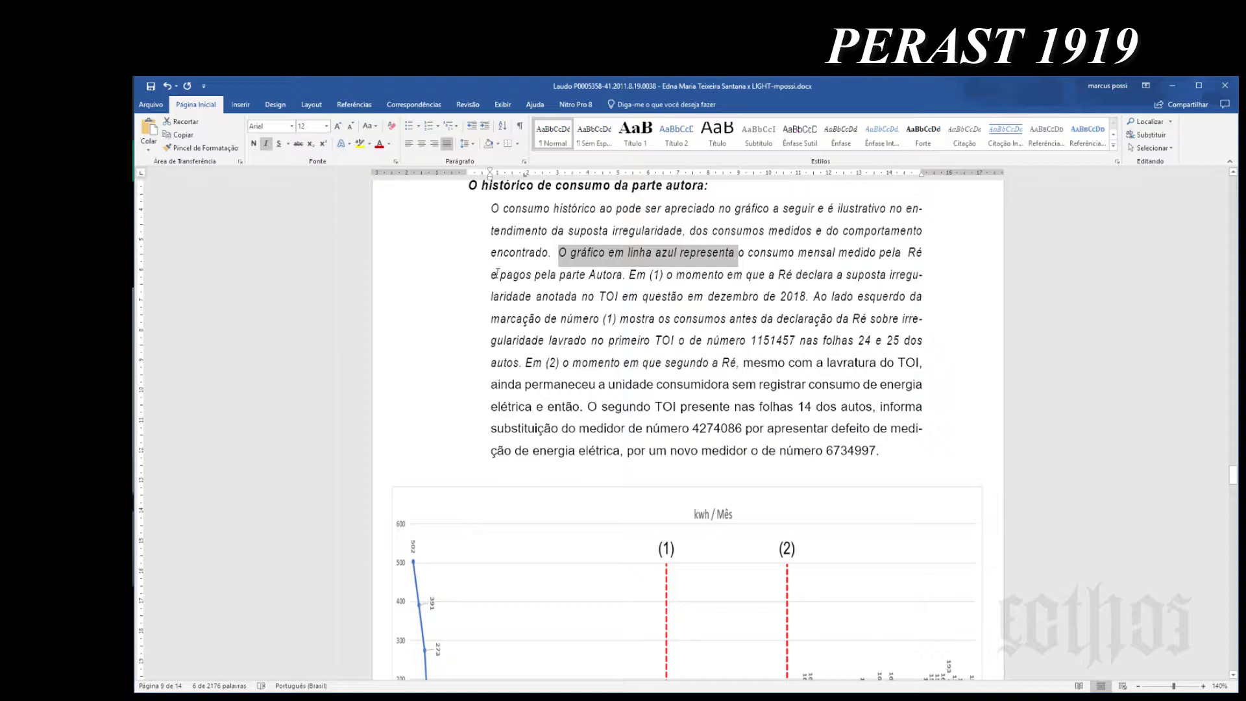
{"action": "scroll", "coordinate": [497, 273], "scroll_direction": "down", "scroll_amount": 4}
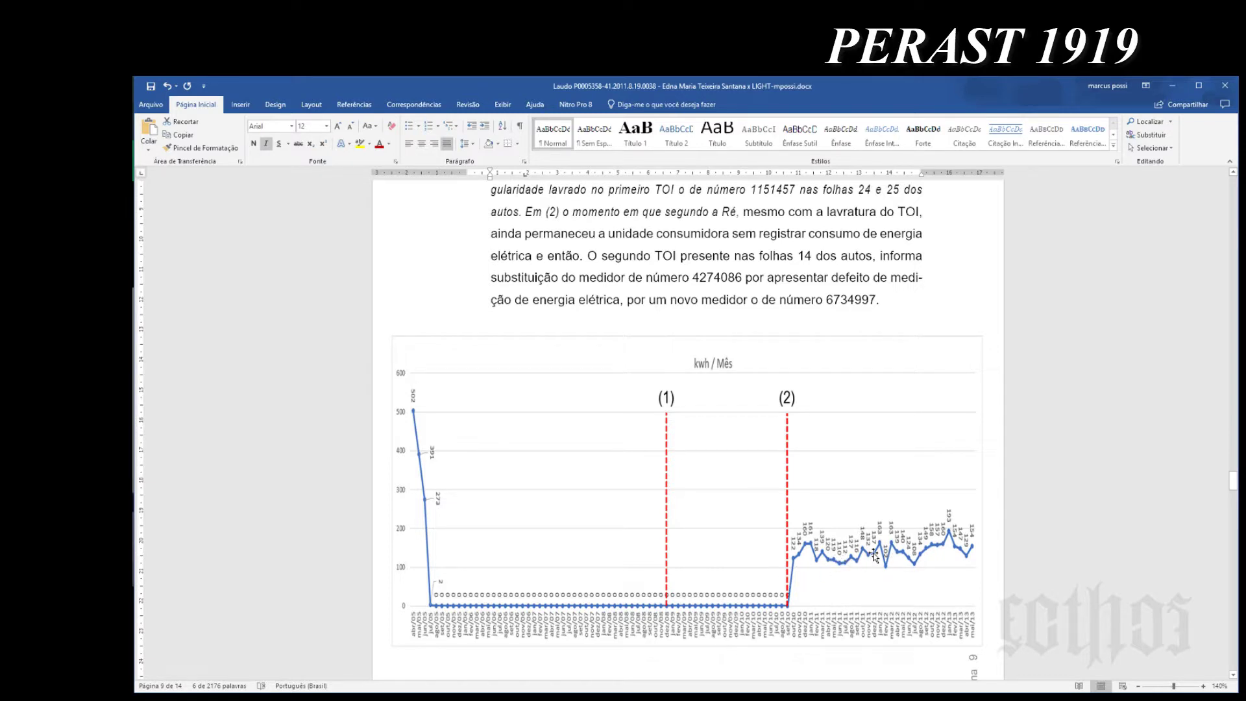
{"action": "scroll", "coordinate": [875, 556], "scroll_direction": "up", "scroll_amount": 3}
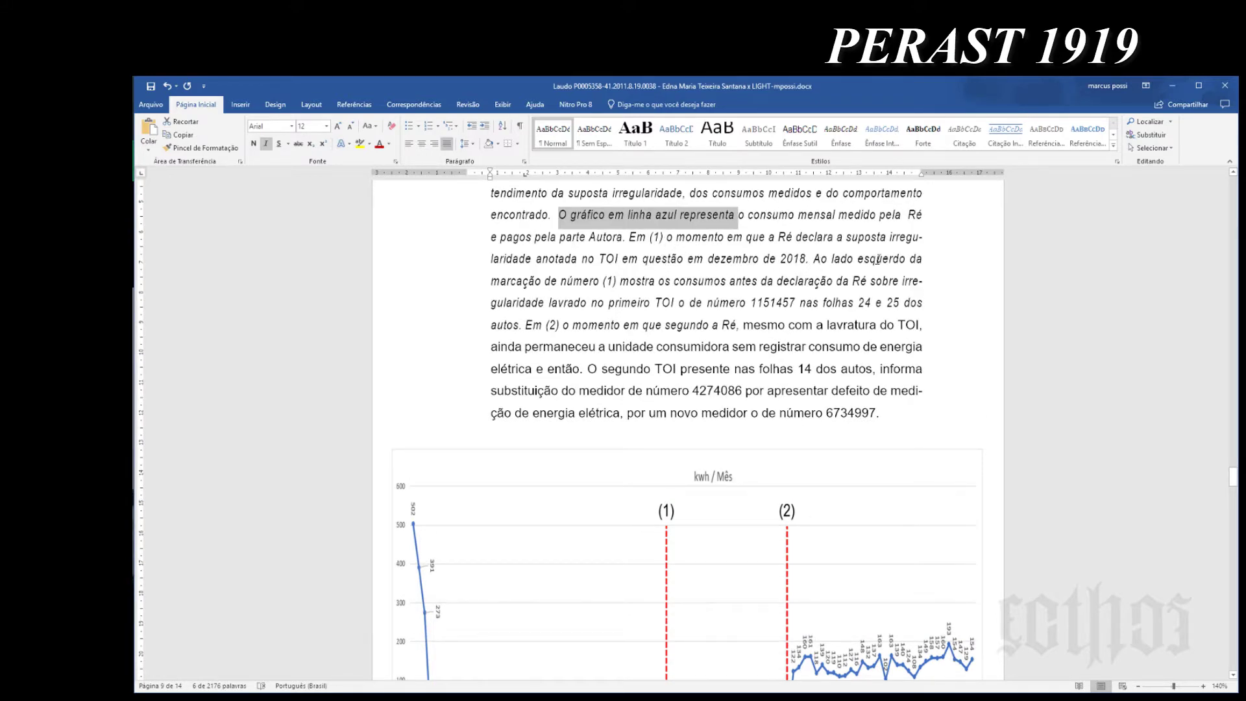
{"action": "left_click", "coordinate": [616, 288]}
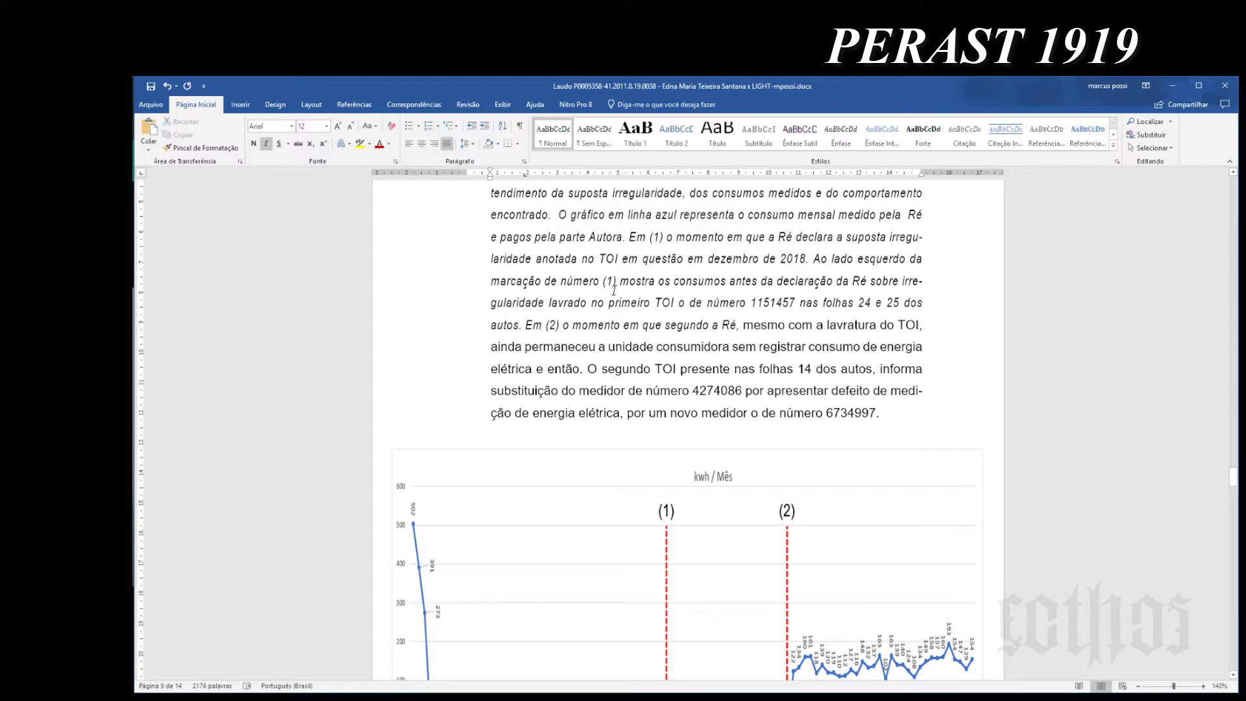
{"action": "type", "text": ","}
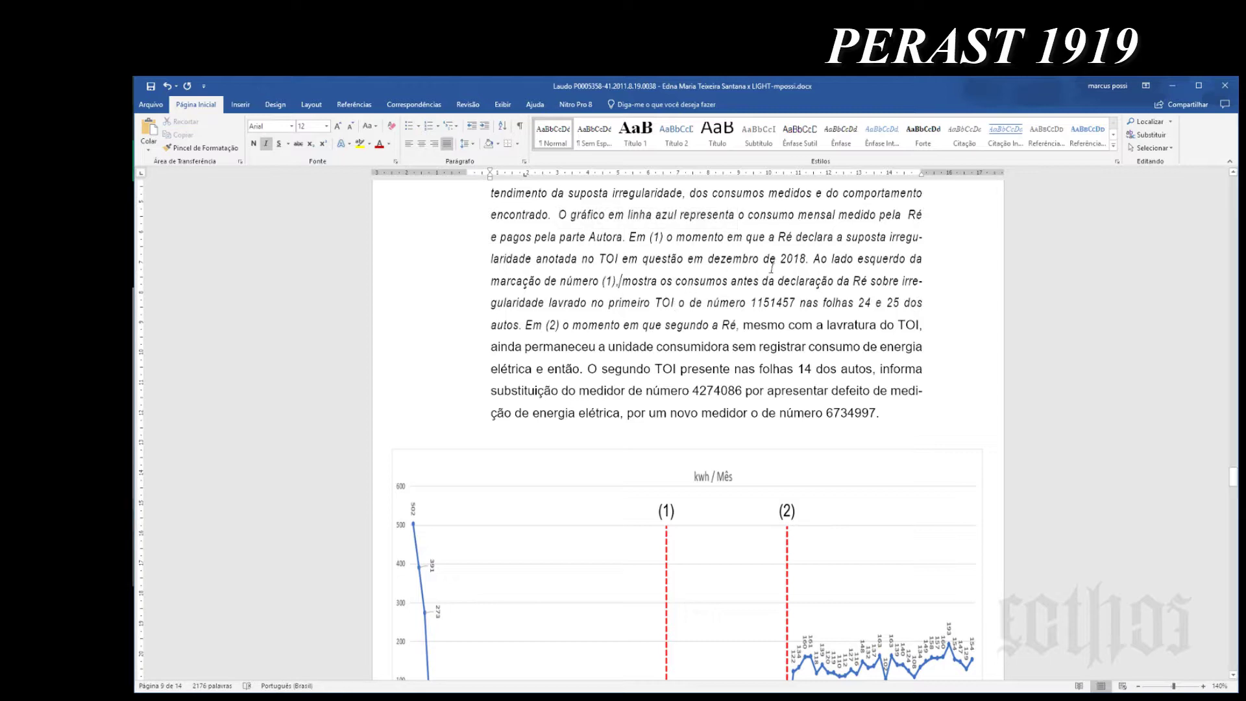
{"action": "double_click", "coordinate": [633, 284]}
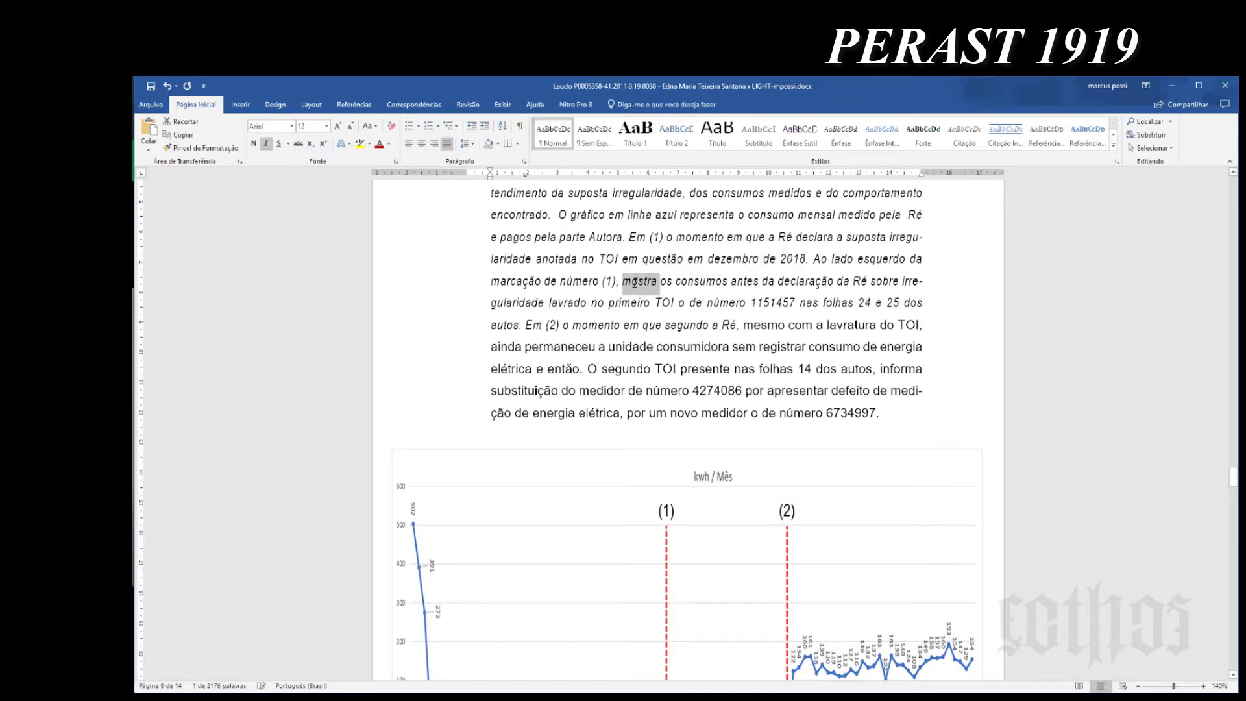
{"action": "type", "text": "é mostrados"}
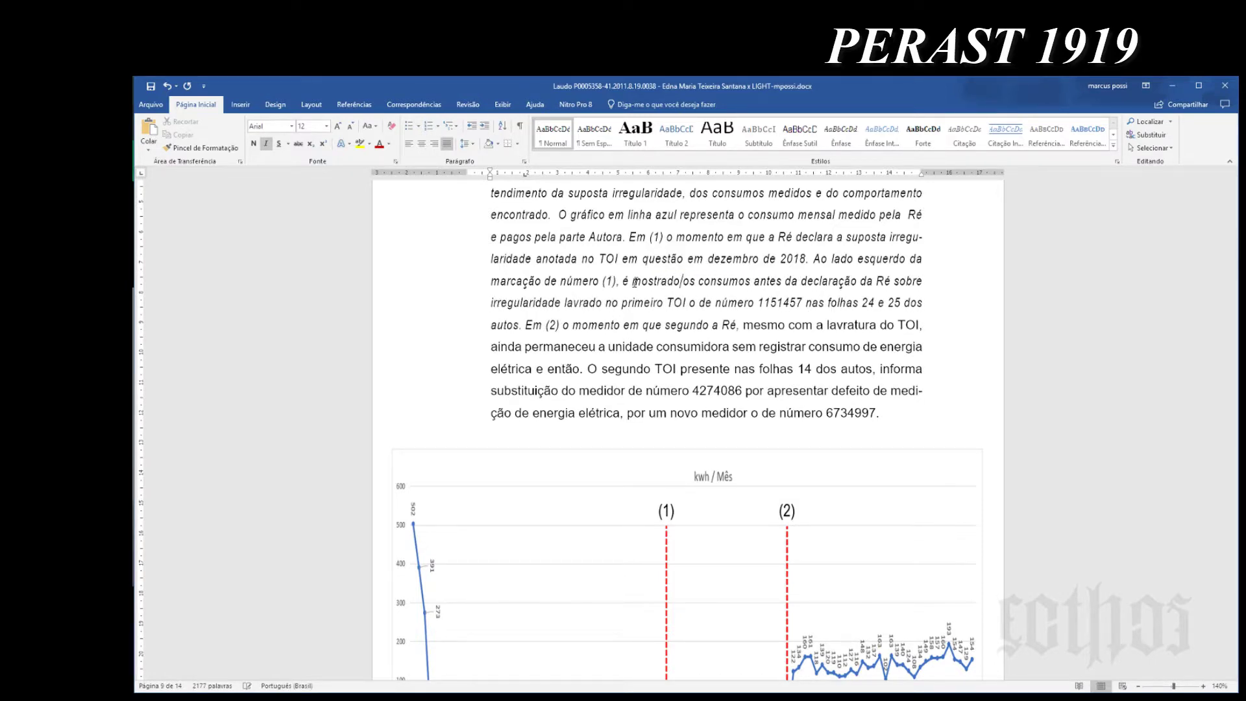
{"action": "type", "text": " os"}
{"action": "key", "text": "shift+Right"}
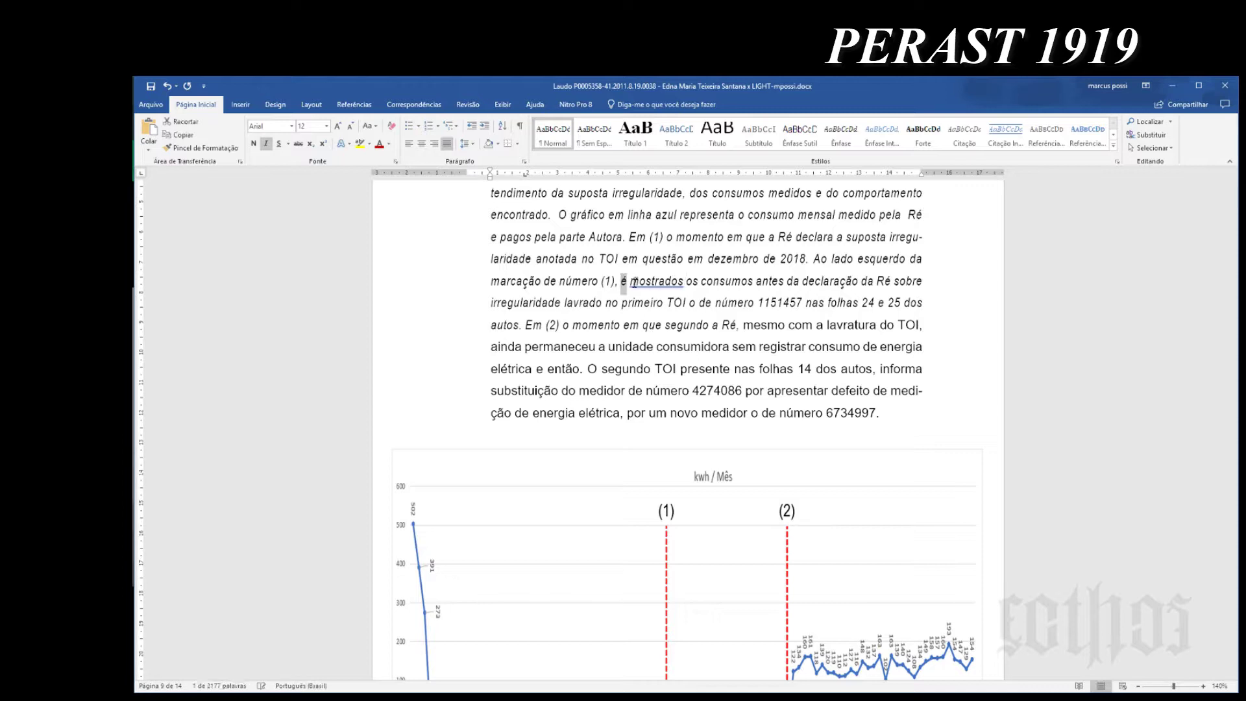
{"action": "type", "text": "são"}
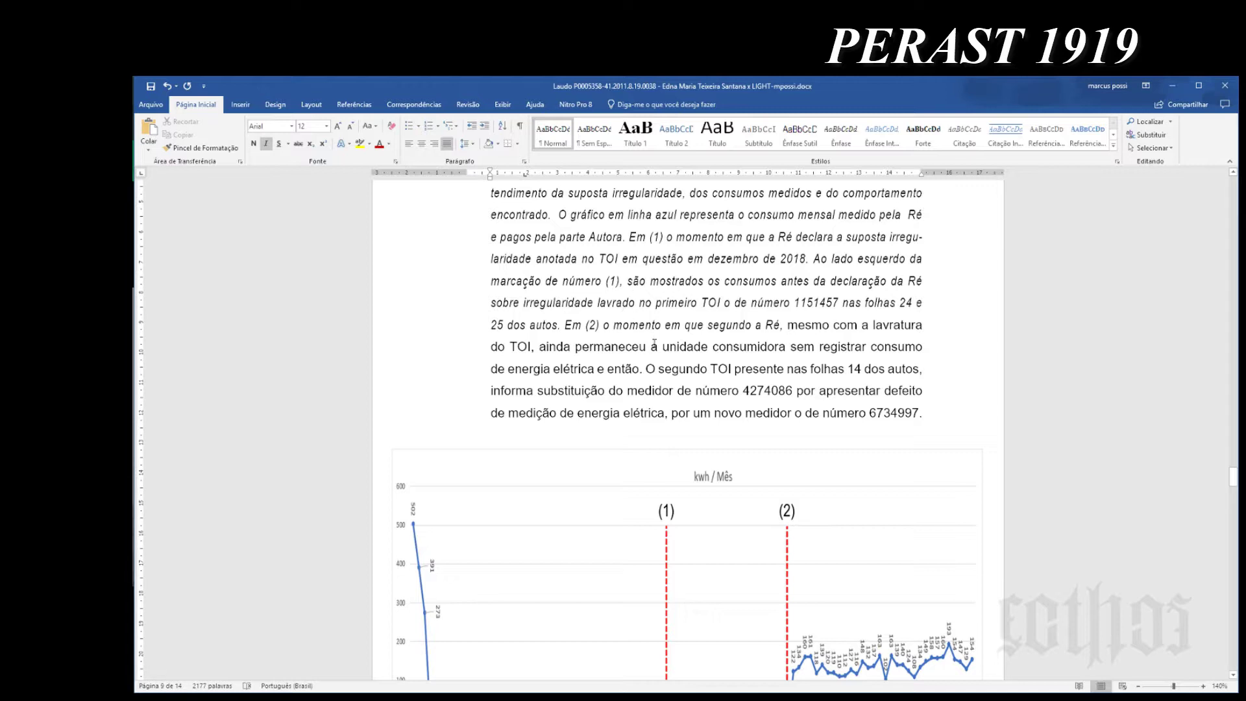
{"action": "scroll", "coordinate": [662, 355], "scroll_direction": "down", "scroll_amount": 1}
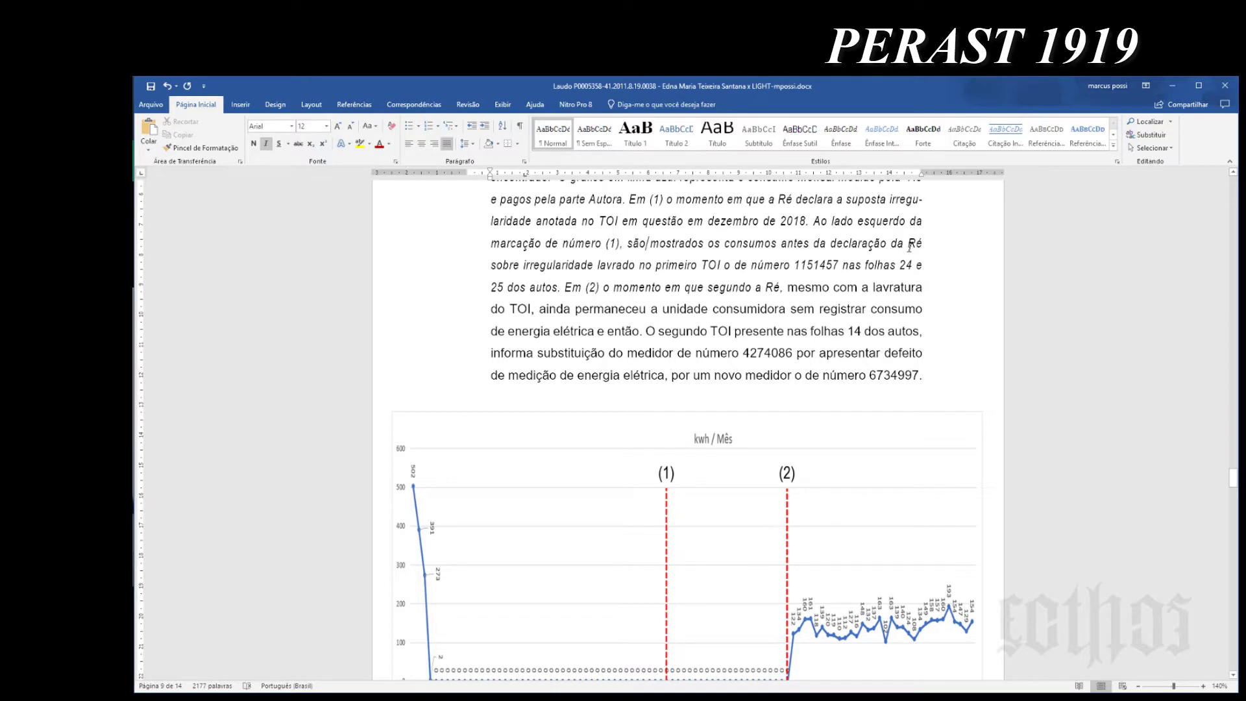
{"action": "double_click", "coordinate": [822, 265]}
{"action": "left_click", "coordinate": [822, 265]}
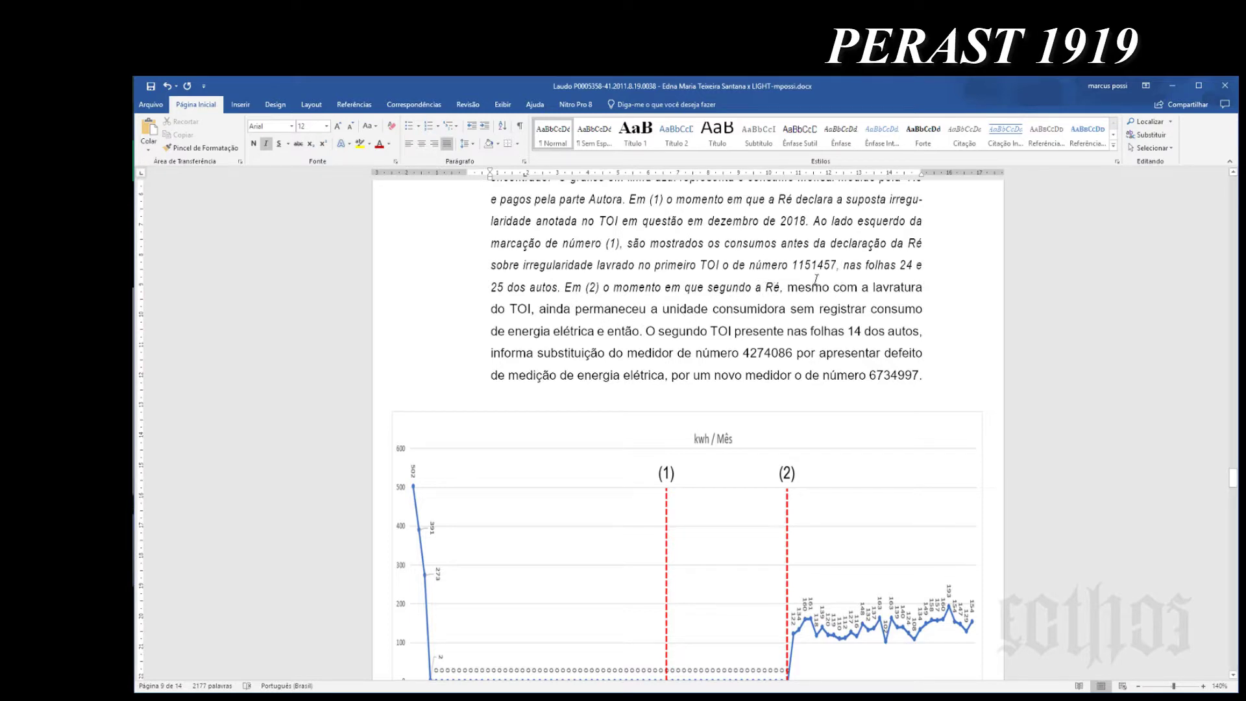
{"action": "scroll", "coordinate": [841, 265], "scroll_direction": "down", "scroll_amount": 1}
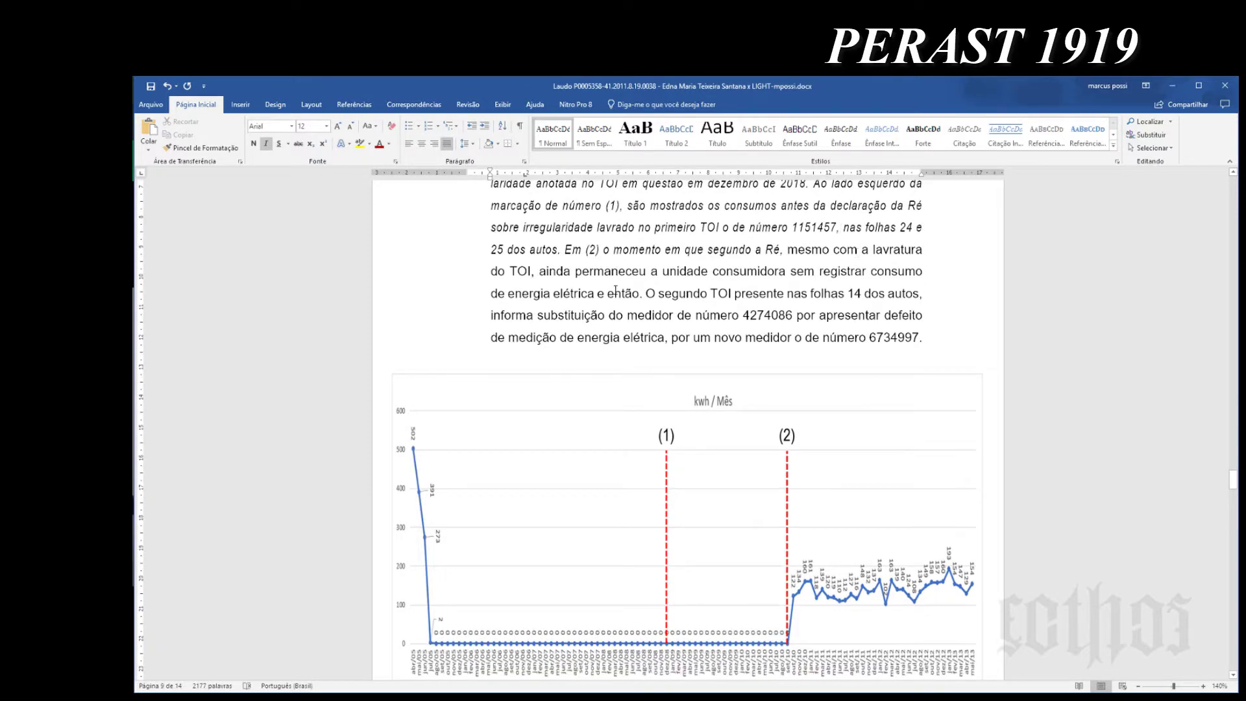
{"action": "left_click", "coordinate": [532, 271]}
{"action": "left_click", "coordinate": [497, 271]}
{"action": "key", "text": "Delete"}
{"action": "type", "text": "e um sub"}
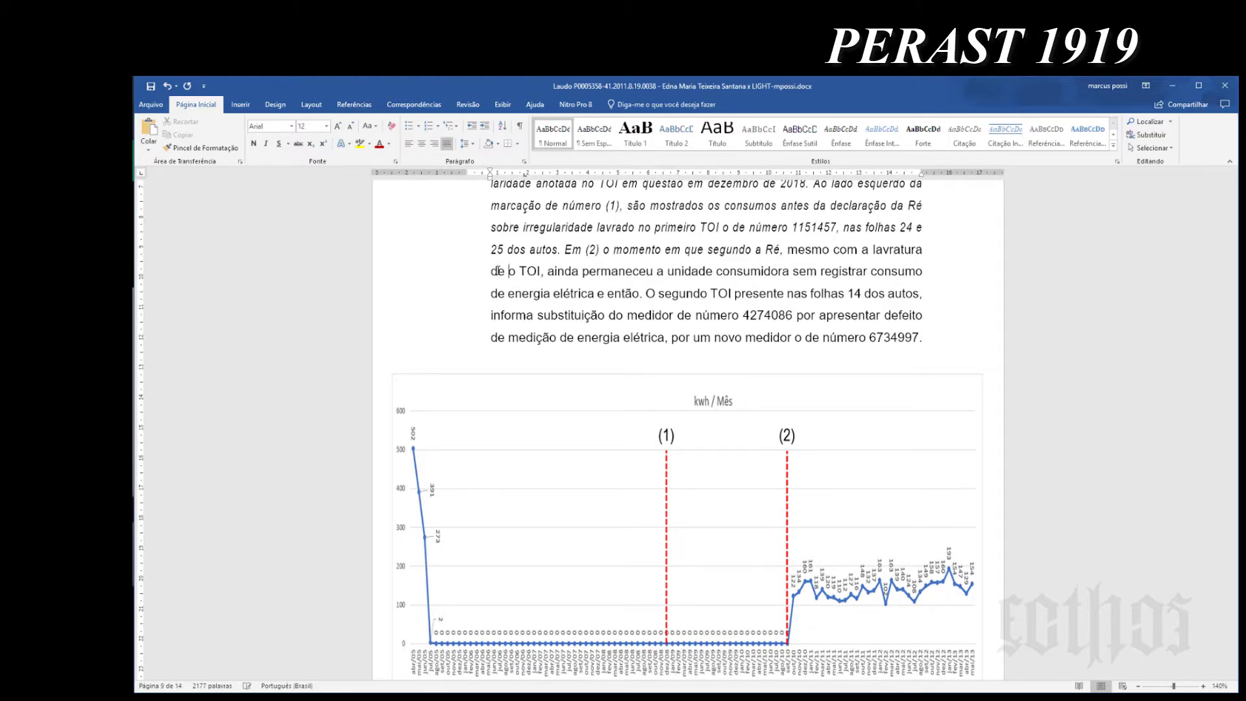
{"action": "key", "text": "Right"}
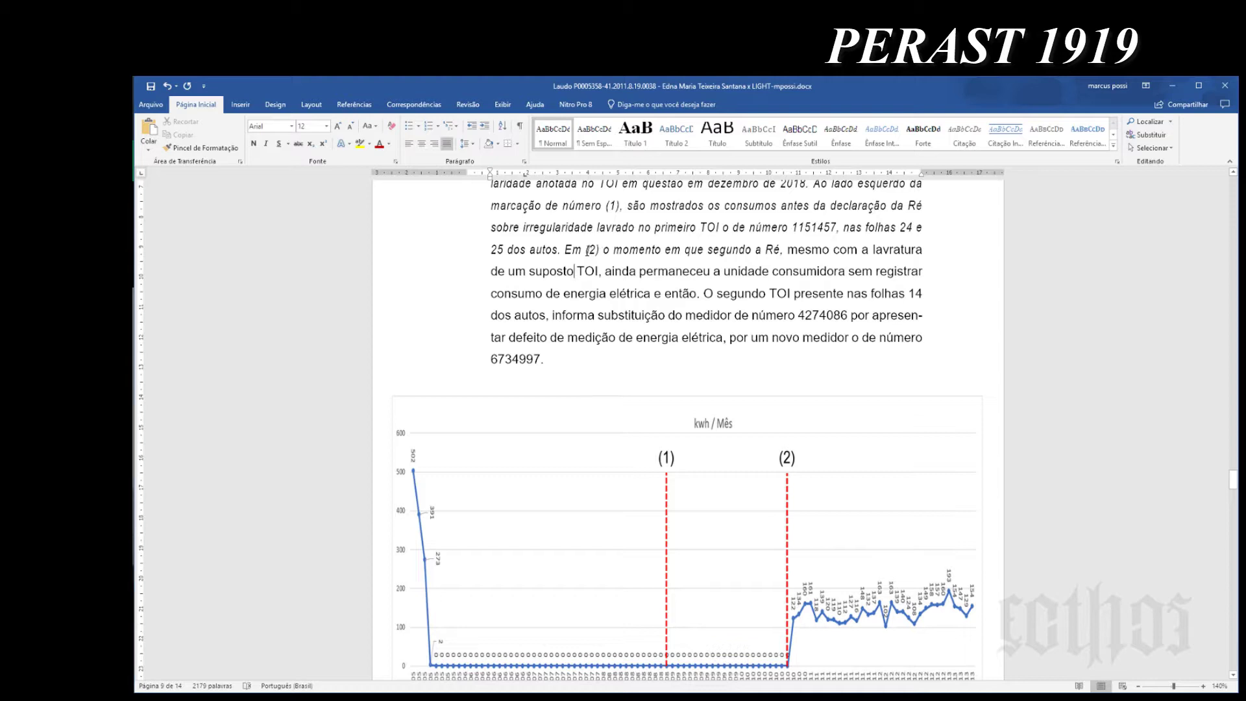
Step: Add commas after 'Em (2)' and 'Ré', and insert 'substitui o medidor' and 'observou-se'
{"action": "left_click", "coordinate": [597, 253]}
{"action": "type", "text": ","}
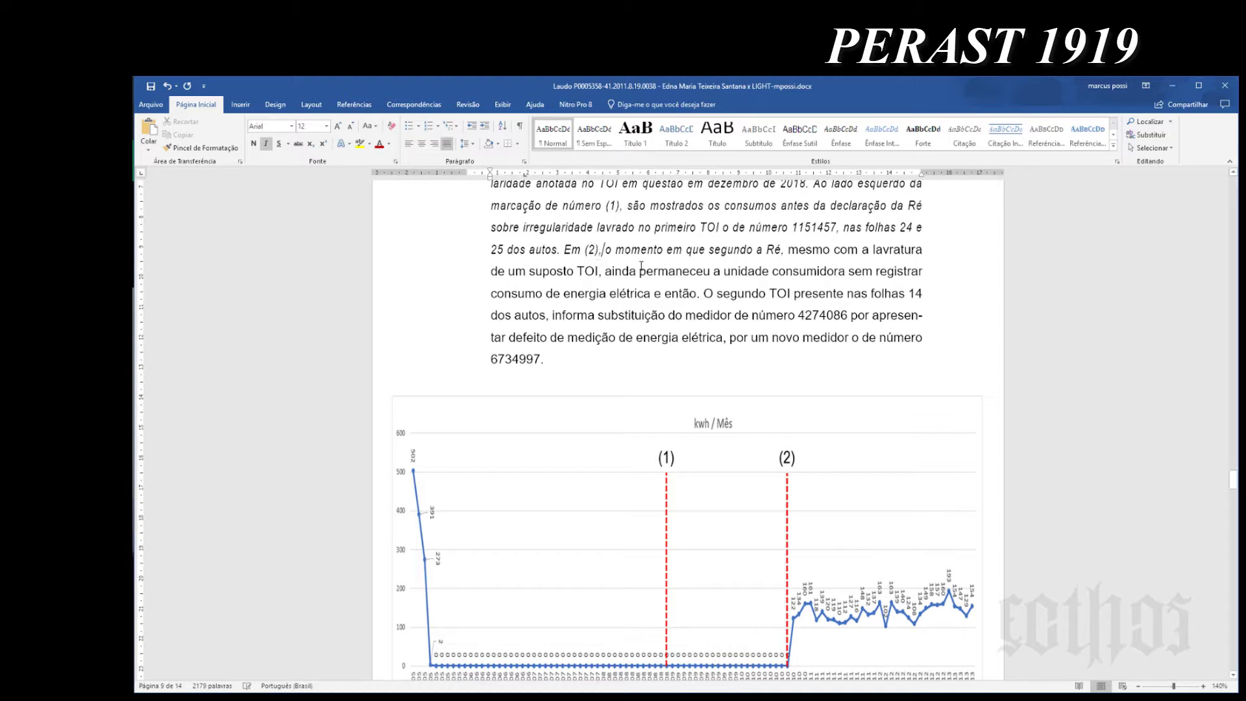
{"action": "left_click", "coordinate": [781, 253]}
{"action": "type", "text": ","}
{"action": "type", "text": "substitui"}
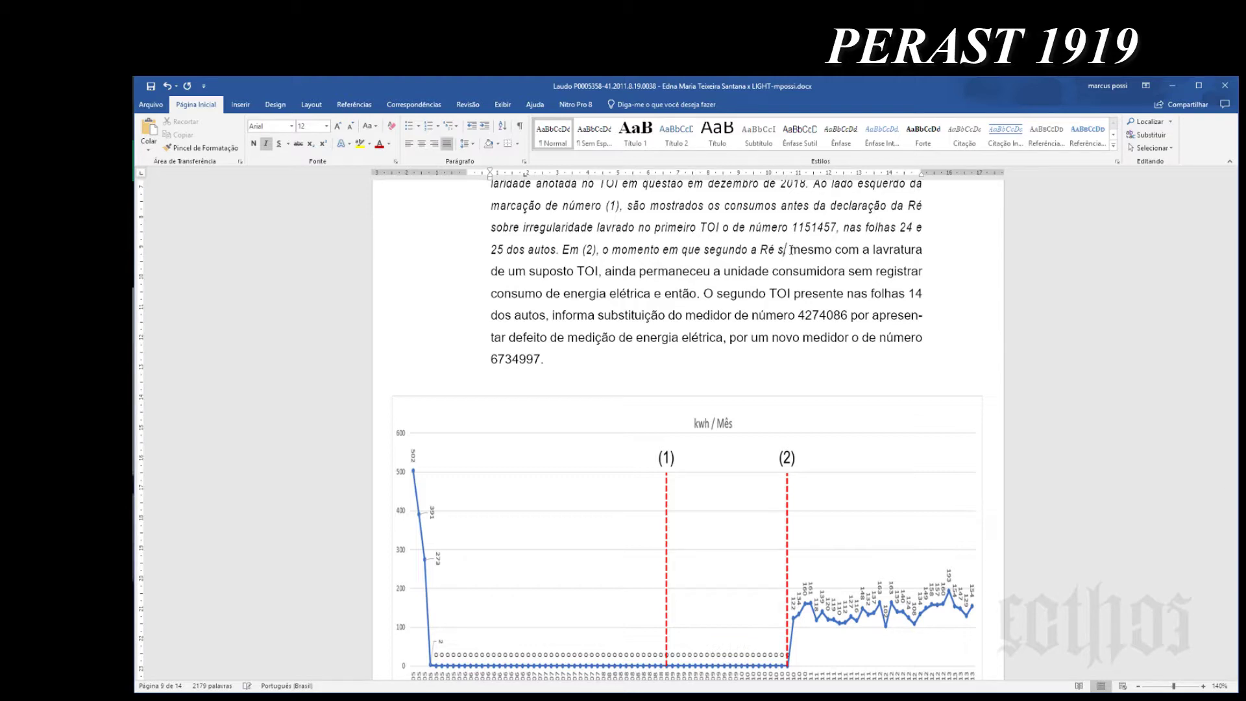
{"action": "type", "text": " o me"}
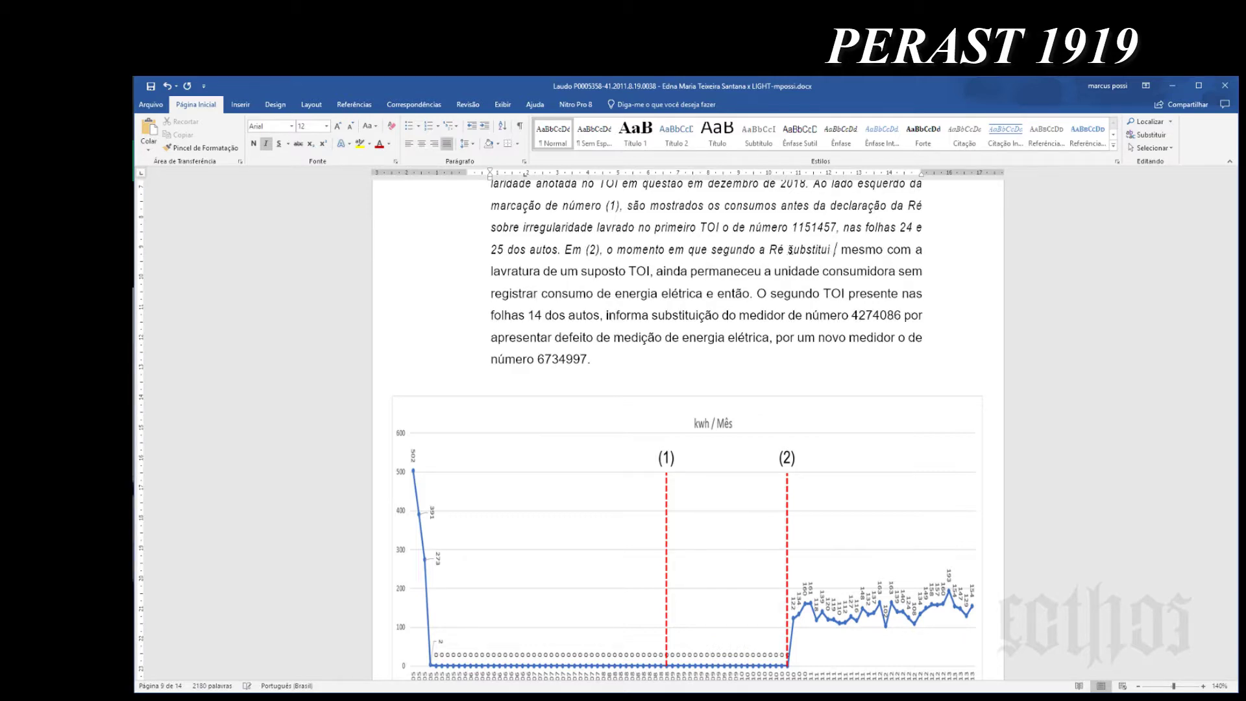
{"action": "type", "text": "didor,"}
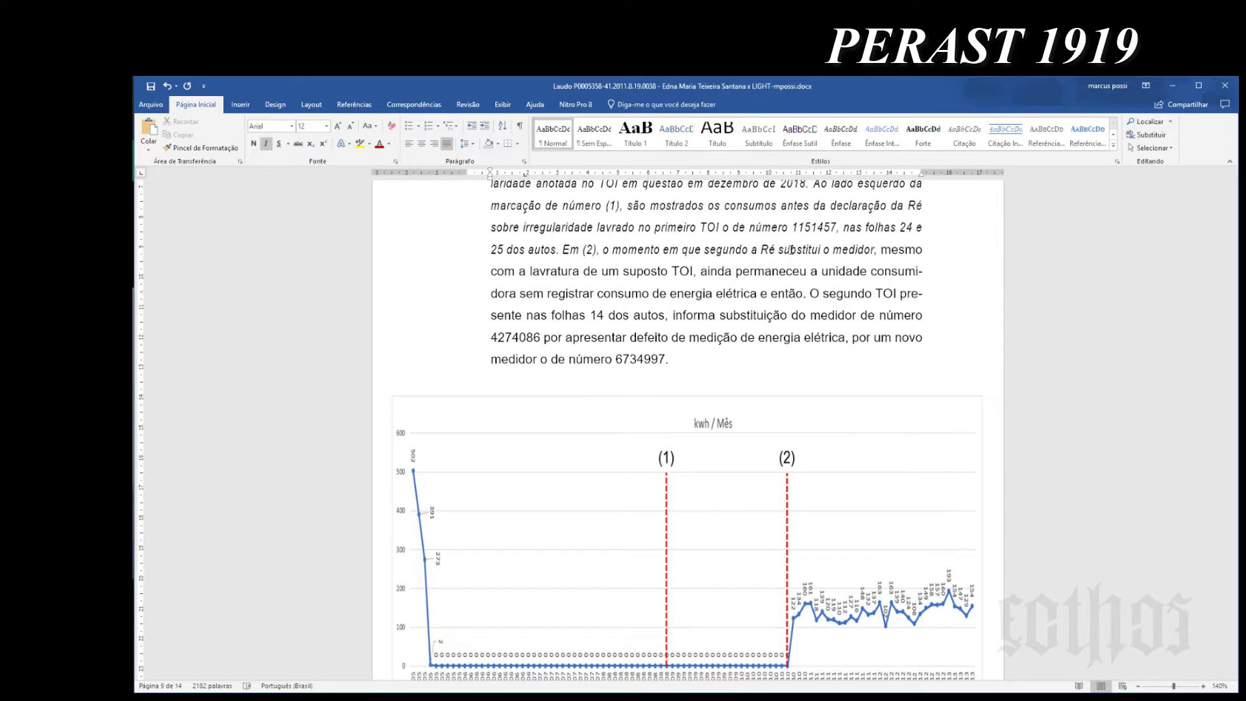
{"action": "key", "text": "Right"}
{"action": "key", "text": "Right"}
{"action": "key", "text": "ctrl+Right"}
{"action": "type", "text": "observo"}
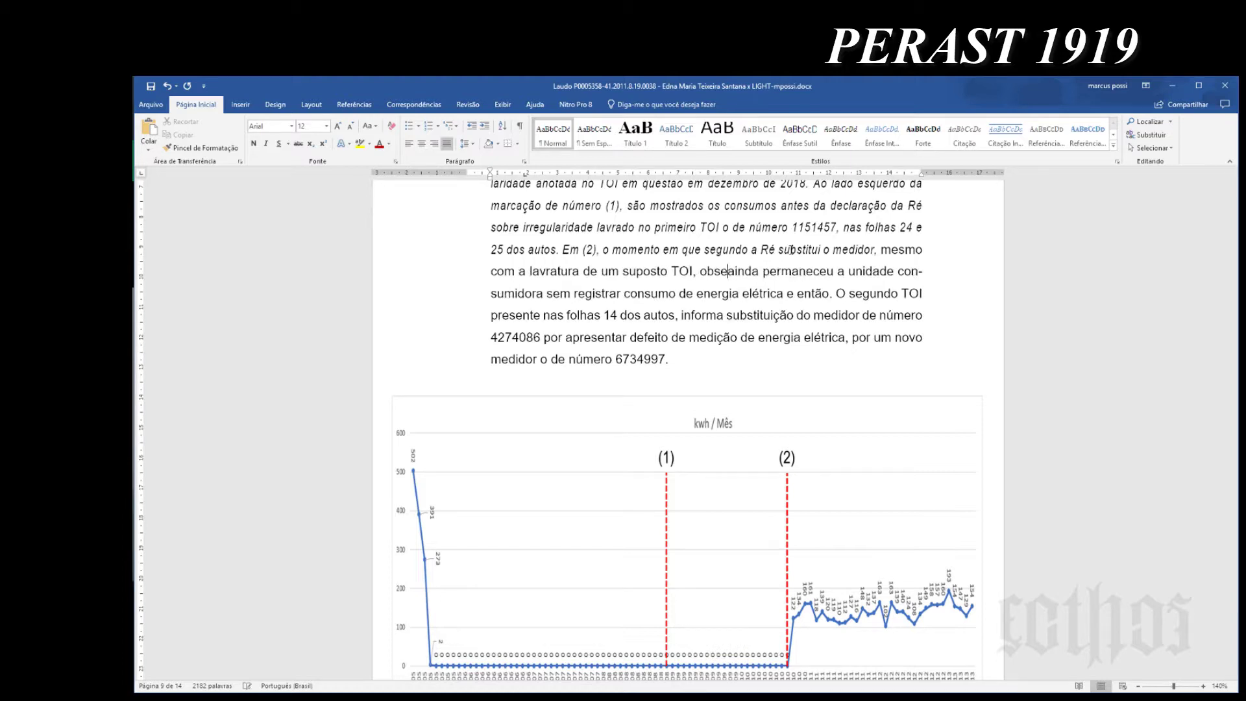
{"action": "type", "text": "u-se"}
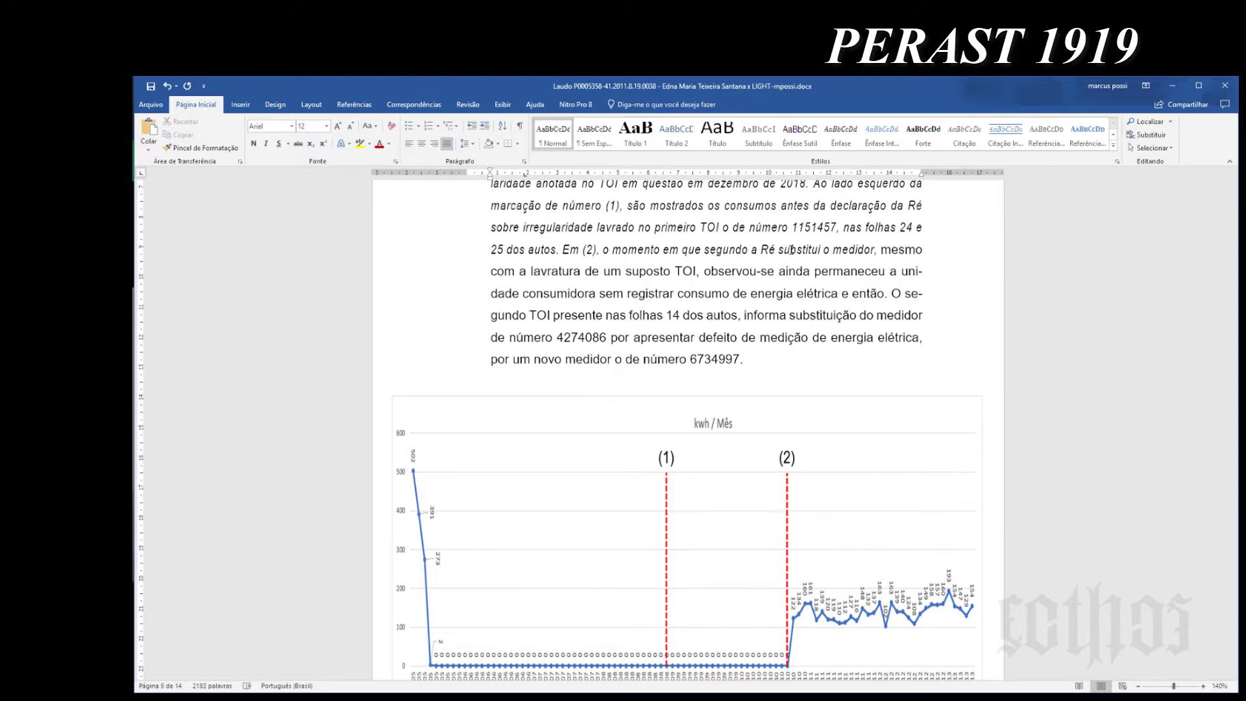
Step: Replace the words from 'ainda' through 'então' with 'aperecendo'
{"action": "key", "text": "ctrl+shift+Right"}
{"action": "key", "text": "ctrl+shift+Right"}
{"action": "key", "text": "ctrl+shift+Right"}
{"action": "key", "text": "ctrl+shift+Right"}
{"action": "key", "text": "ctrl+shift+Right"}
{"action": "key", "text": "ctrl+shift+Right"}
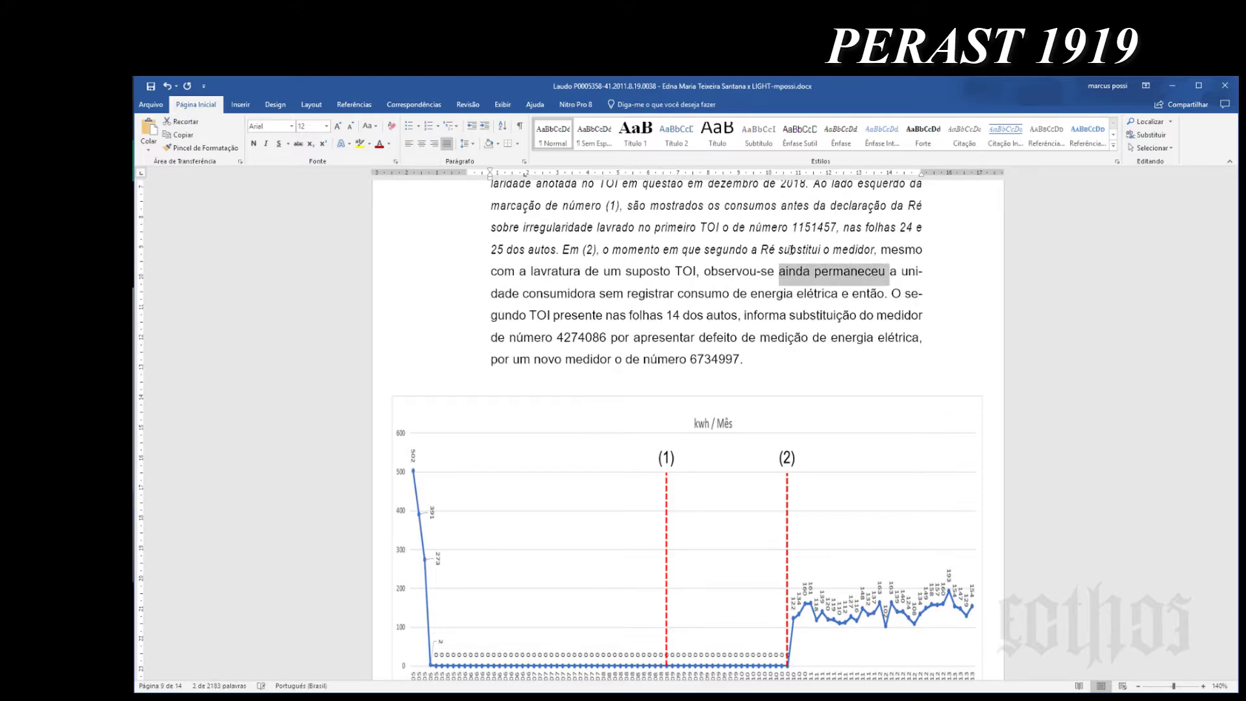
{"action": "key", "text": "ctrl+shift+Right"}
{"action": "key", "text": "ctrl+shift+Right"}
{"action": "key", "text": "ctrl+shift+Right"}
{"action": "key", "text": "ctrl+shift+Right"}
{"action": "key", "text": "ctrl+shift+Right"}
{"action": "key", "text": "ctrl+shift+Right"}
{"action": "key", "text": "ctrl+shift+Right"}
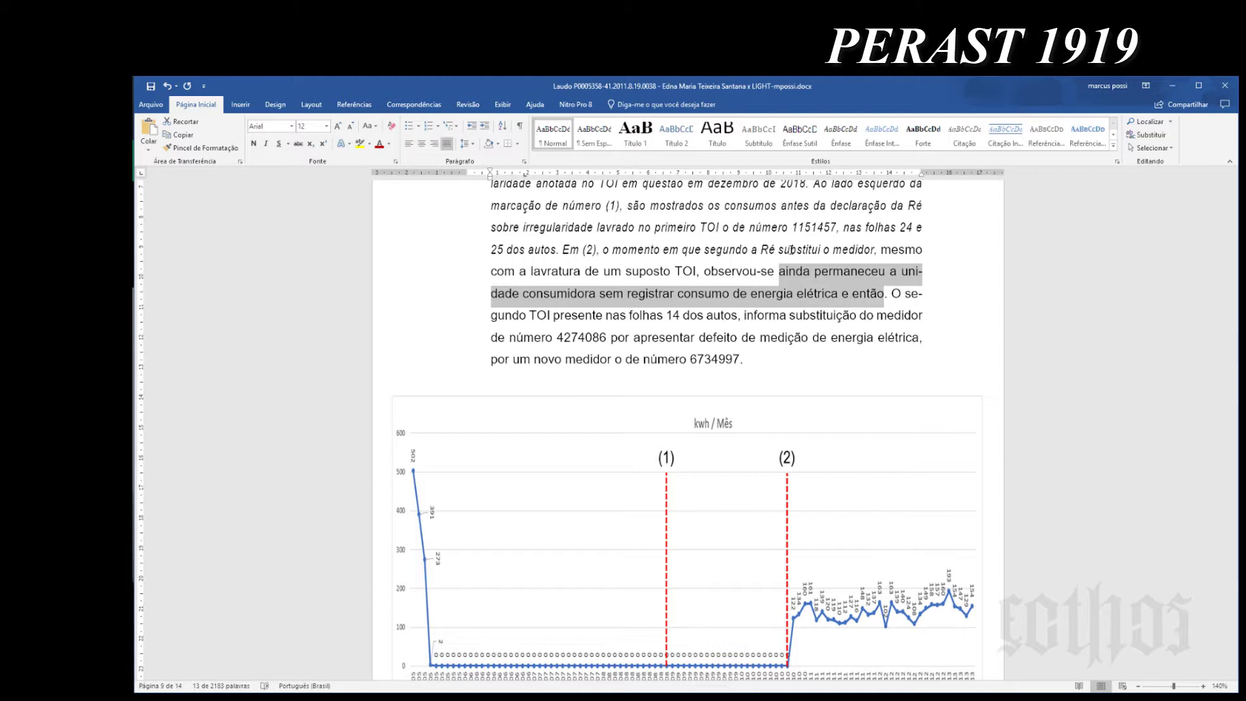
{"action": "type", "text": "aperecebdi"}
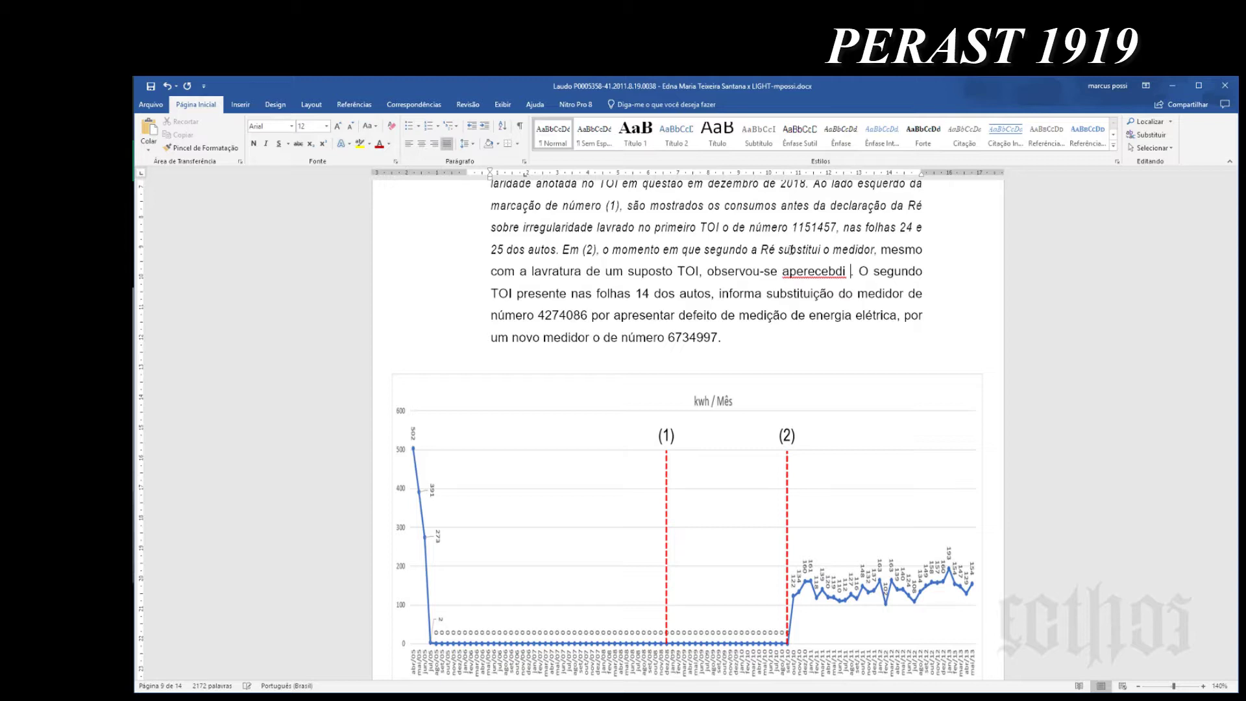
{"action": "key", "text": "BackSpace"}
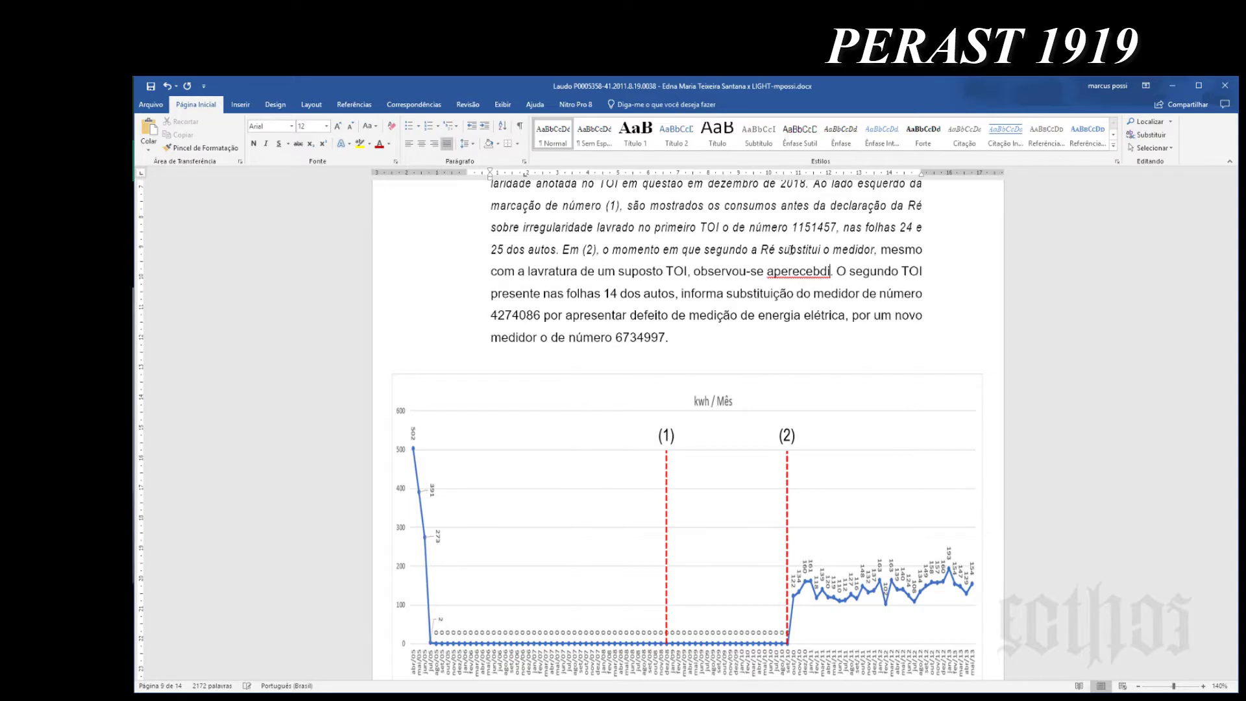
{"action": "type", "text": "ndo"}
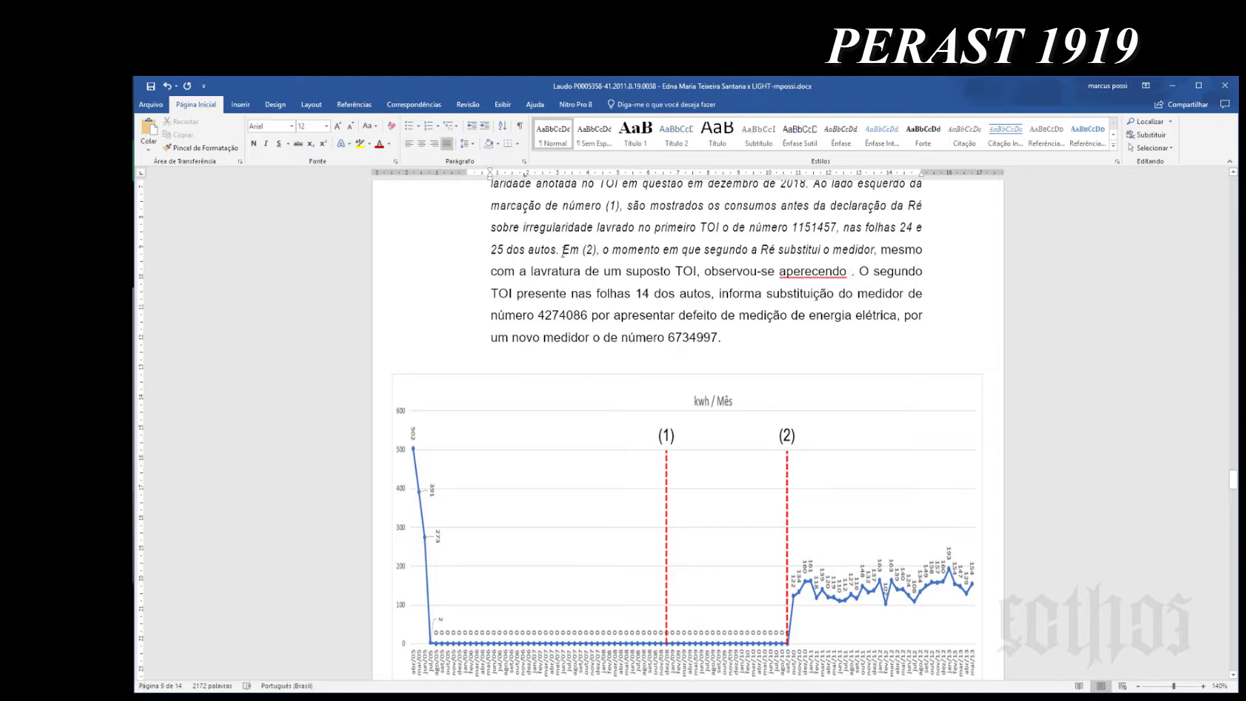
Step: Prepend 'Antes de emitir um suposto novo TOI em (2), o consumo continava nula.' to the sentence
{"action": "left_click", "coordinate": [563, 251]}
{"action": "type", "text": "Antes de "}
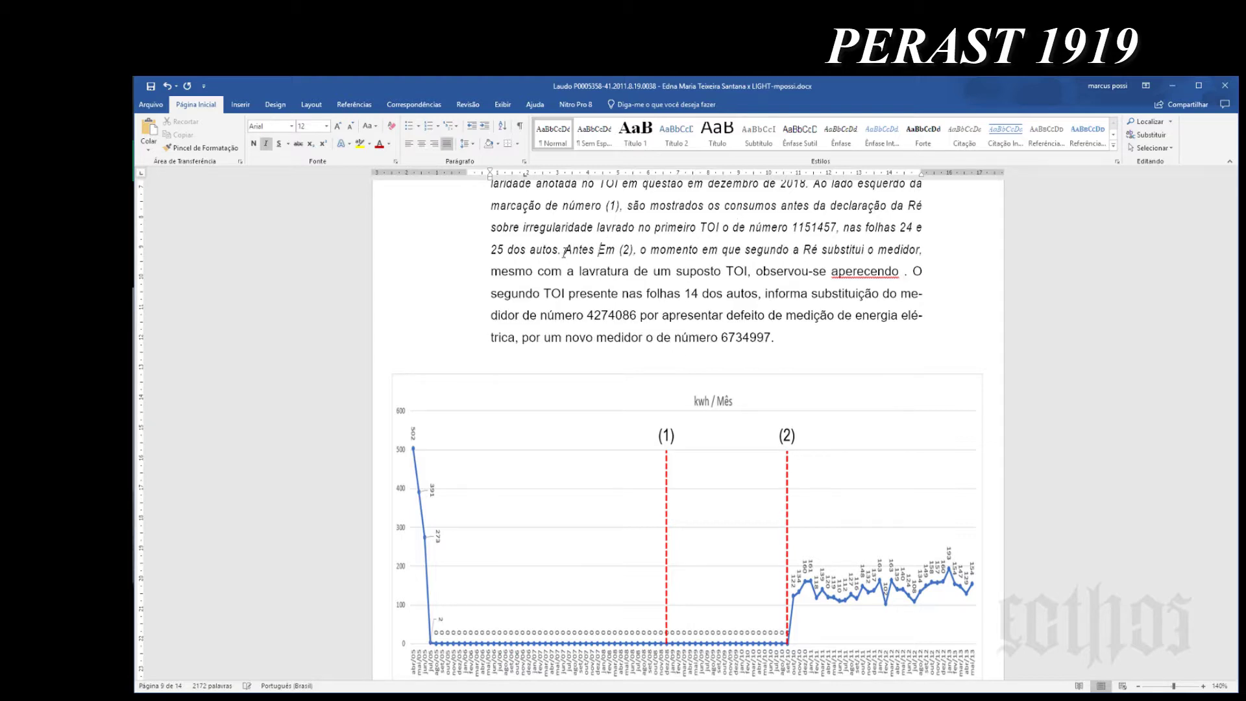
{"action": "type", "text": "emitira o "}
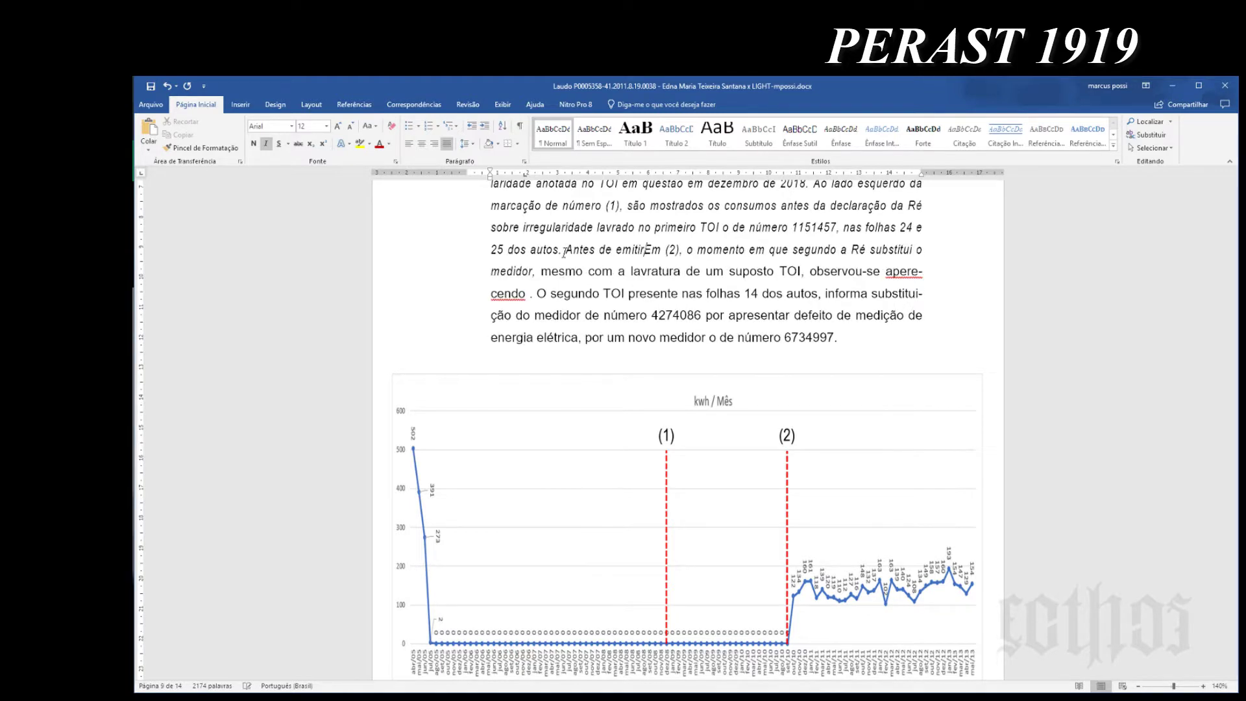
{"action": "type", "text": "se"}
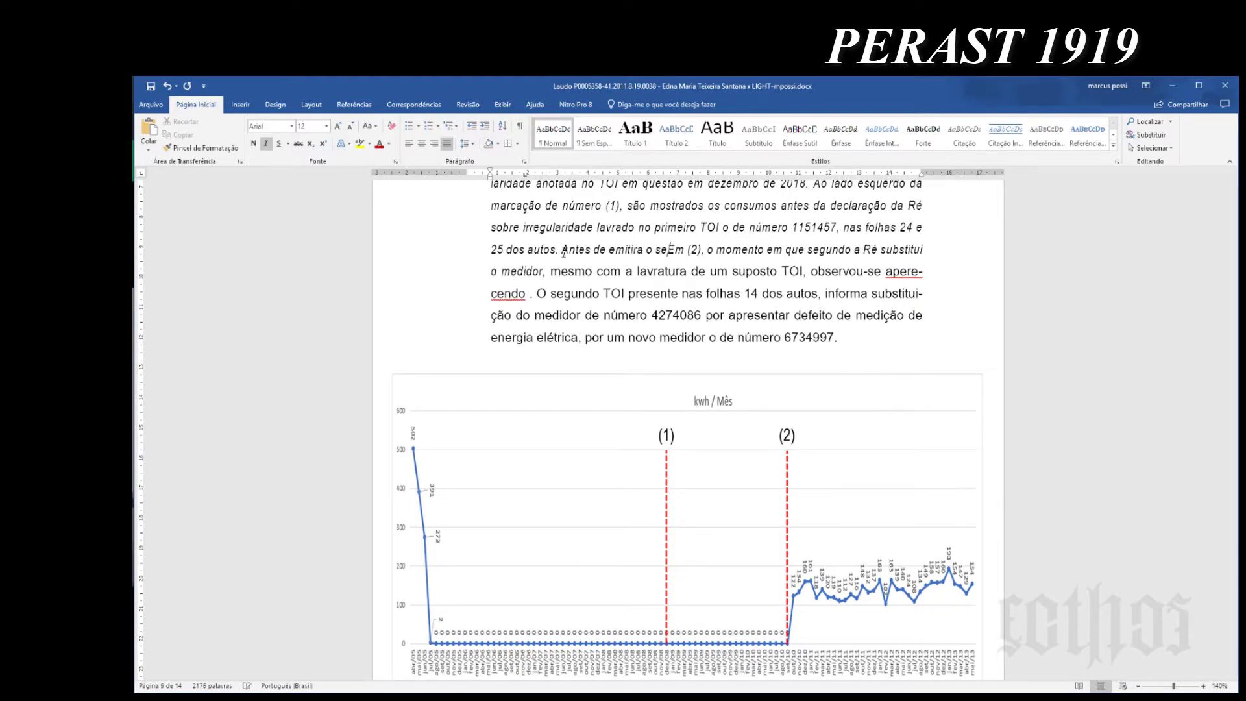
{"action": "type", "text": "rv"}
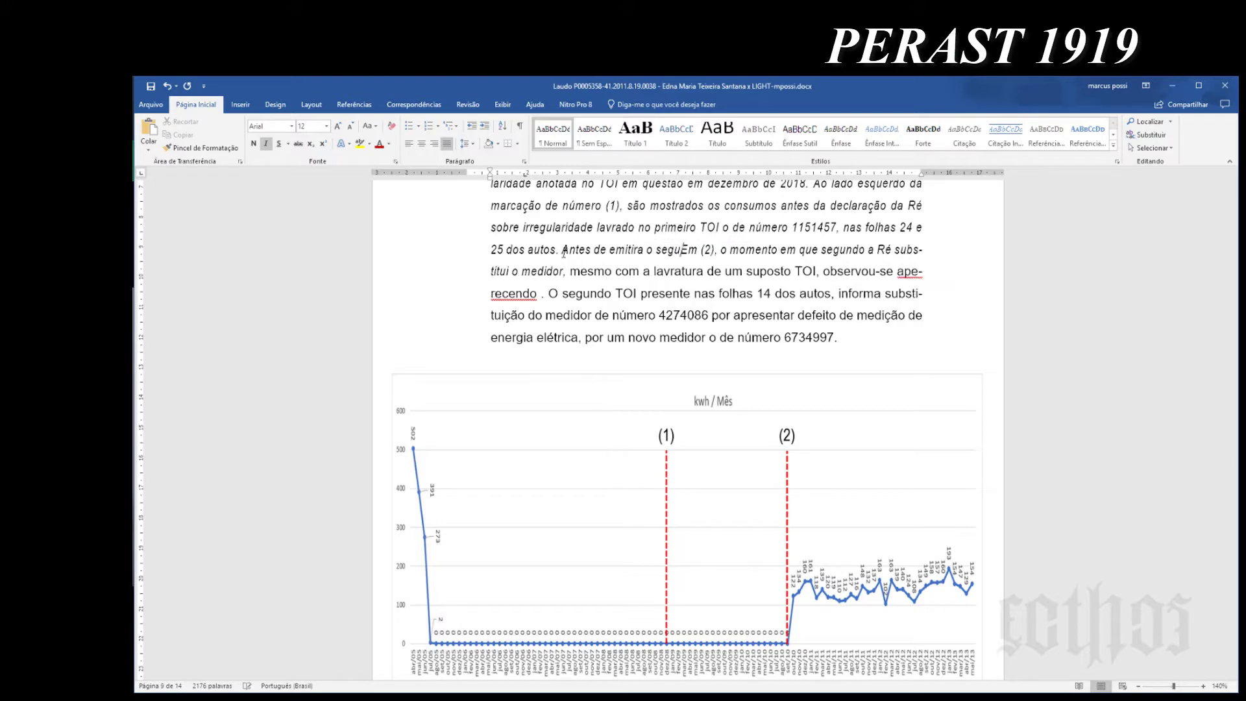
{"action": "key", "text": "BackSpace"}
{"action": "key", "text": "BackSpace"}
{"action": "key", "text": "BackSpace"}
{"action": "key", "text": "BackSpace"}
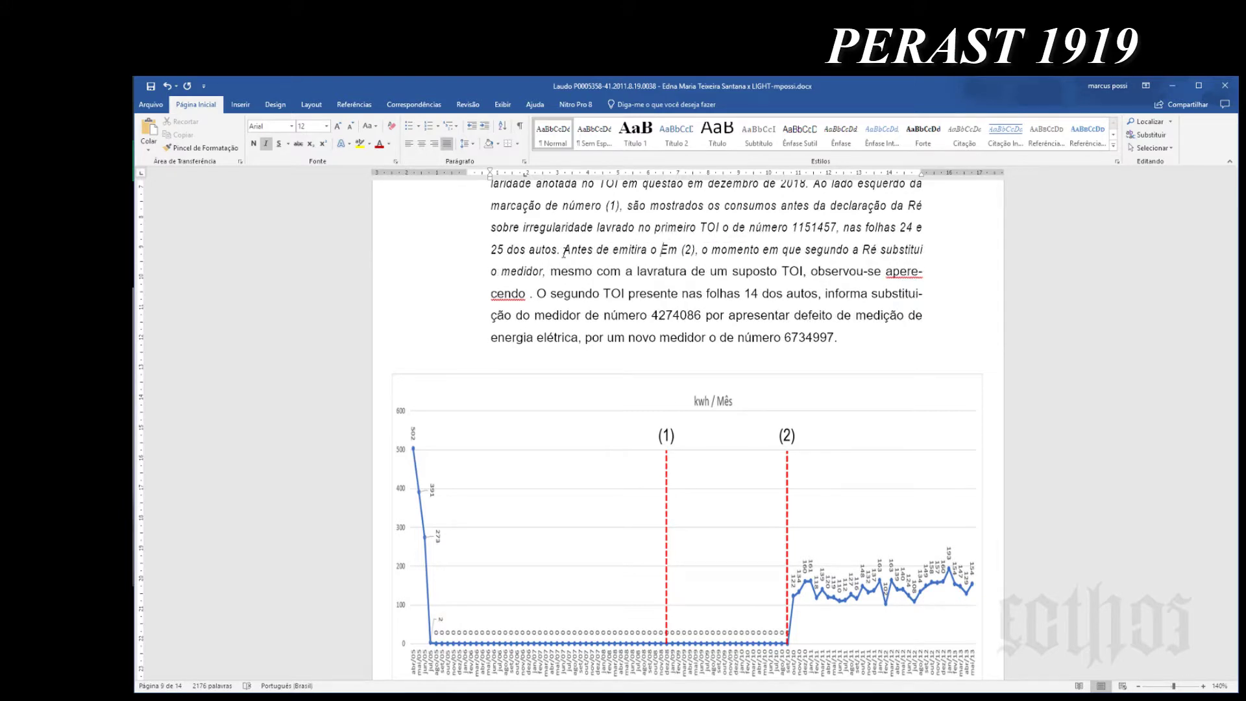
{"action": "key", "text": "BackSpace"}
{"action": "key", "text": "BackSpace"}
{"action": "type", "text": "um supos"}
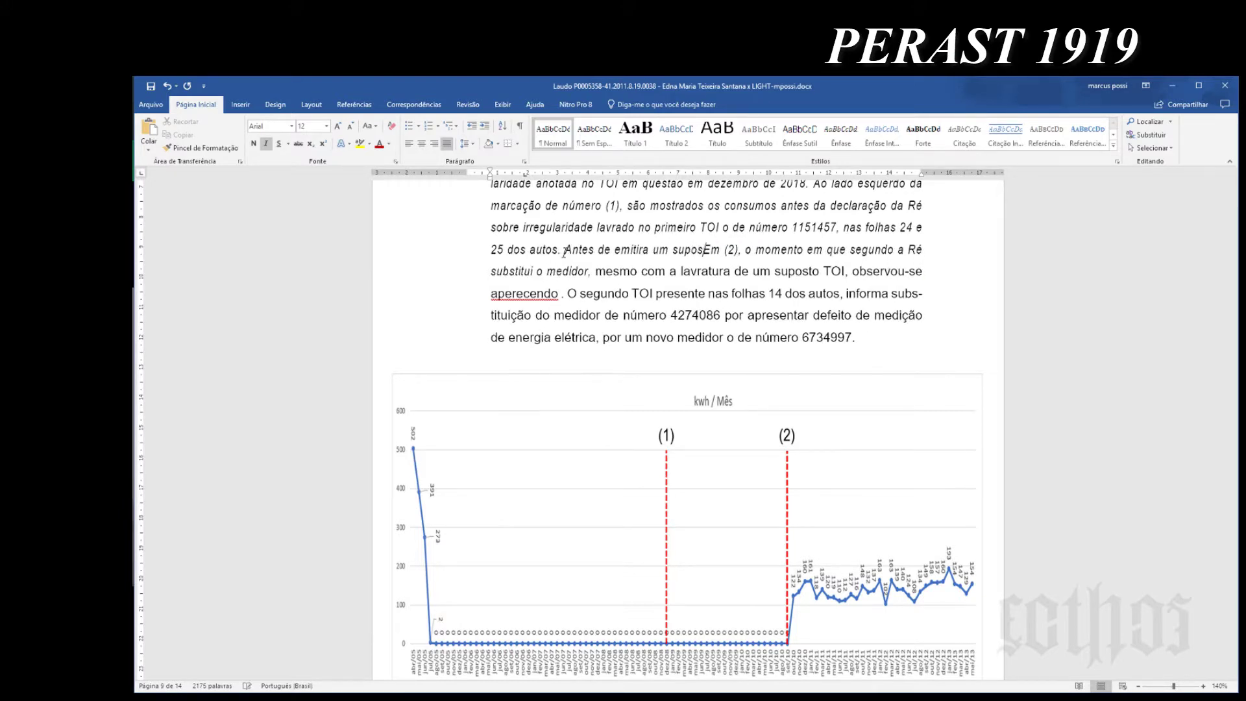
{"action": "type", "text": "to novo "}
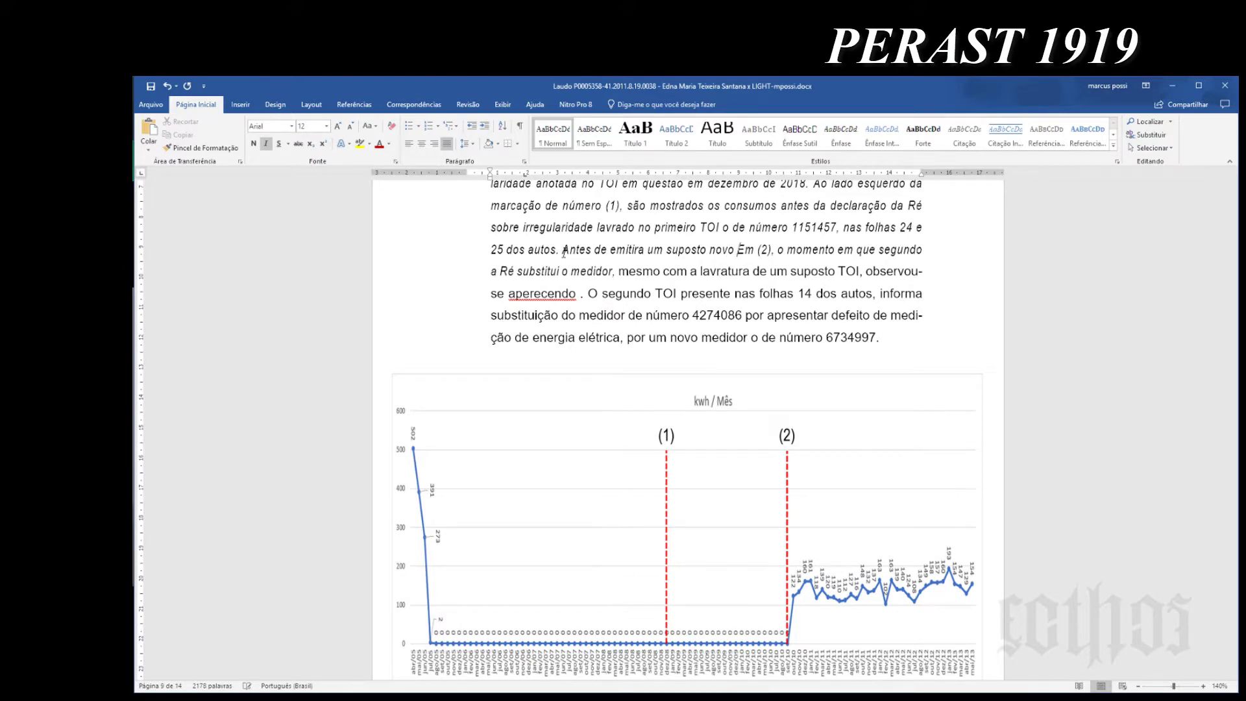
{"action": "type", "text": "TOI"}
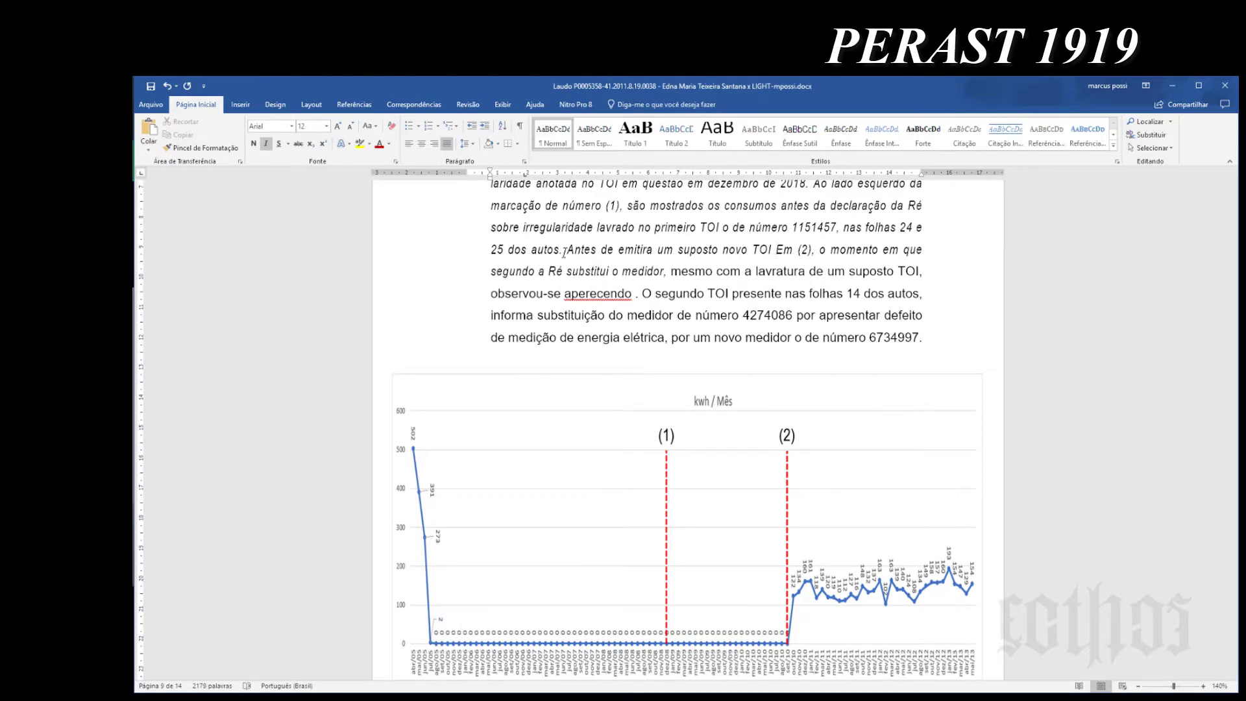
{"action": "key", "text": "Delete"}
{"action": "type", "text": "e"}
{"action": "key", "text": "Right"}
{"action": "key", "text": "Right"}
{"action": "key", "text": "Right"}
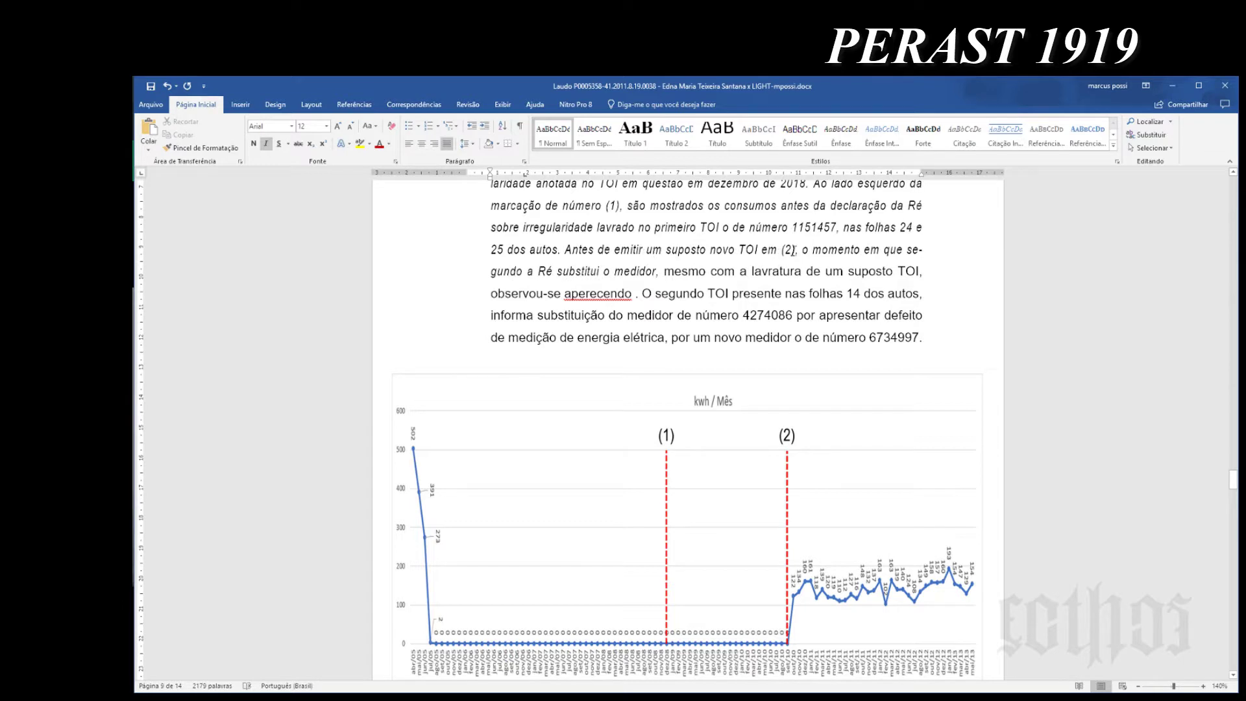
{"action": "type", "text": "o consumo "}
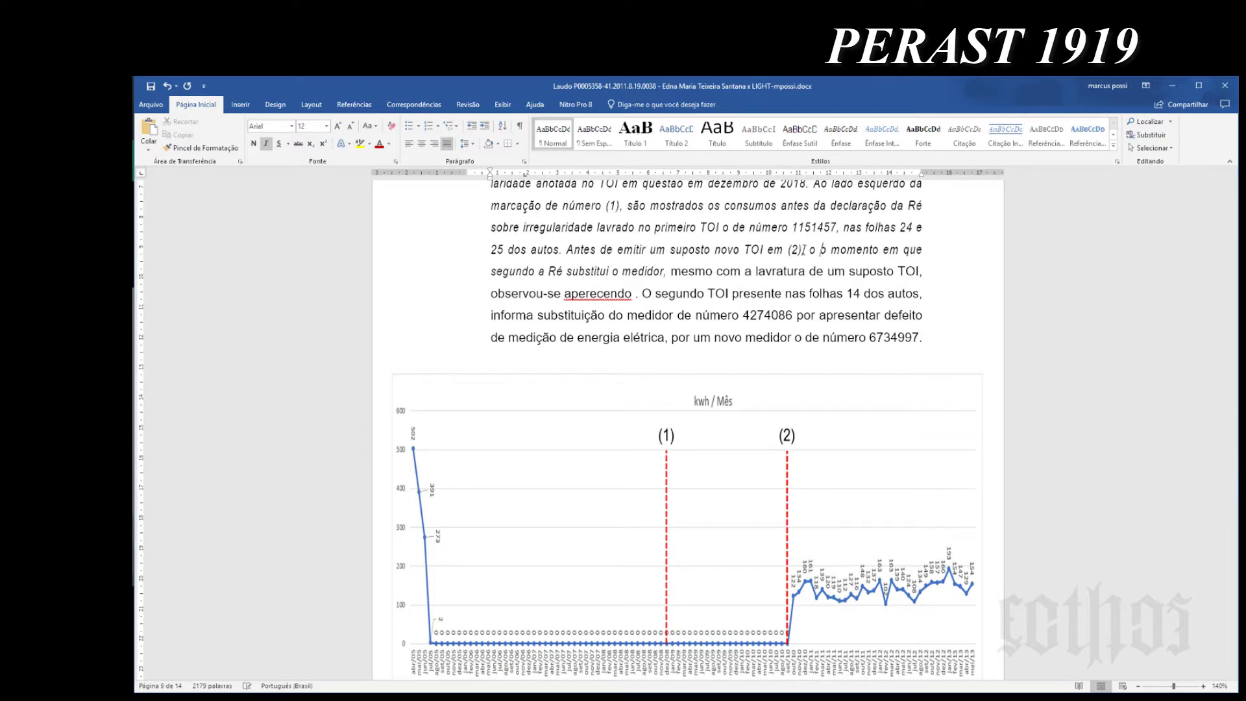
{"action": "type", "text": "continava "}
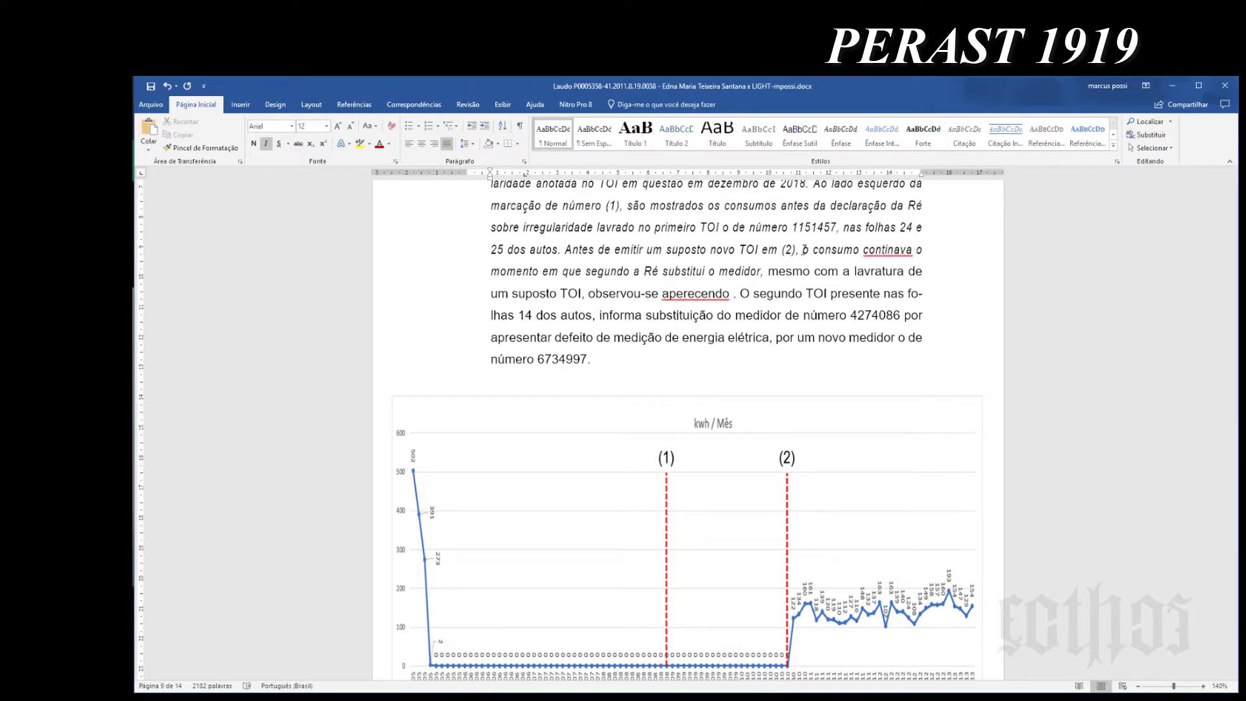
{"action": "type", "text": "nula"}
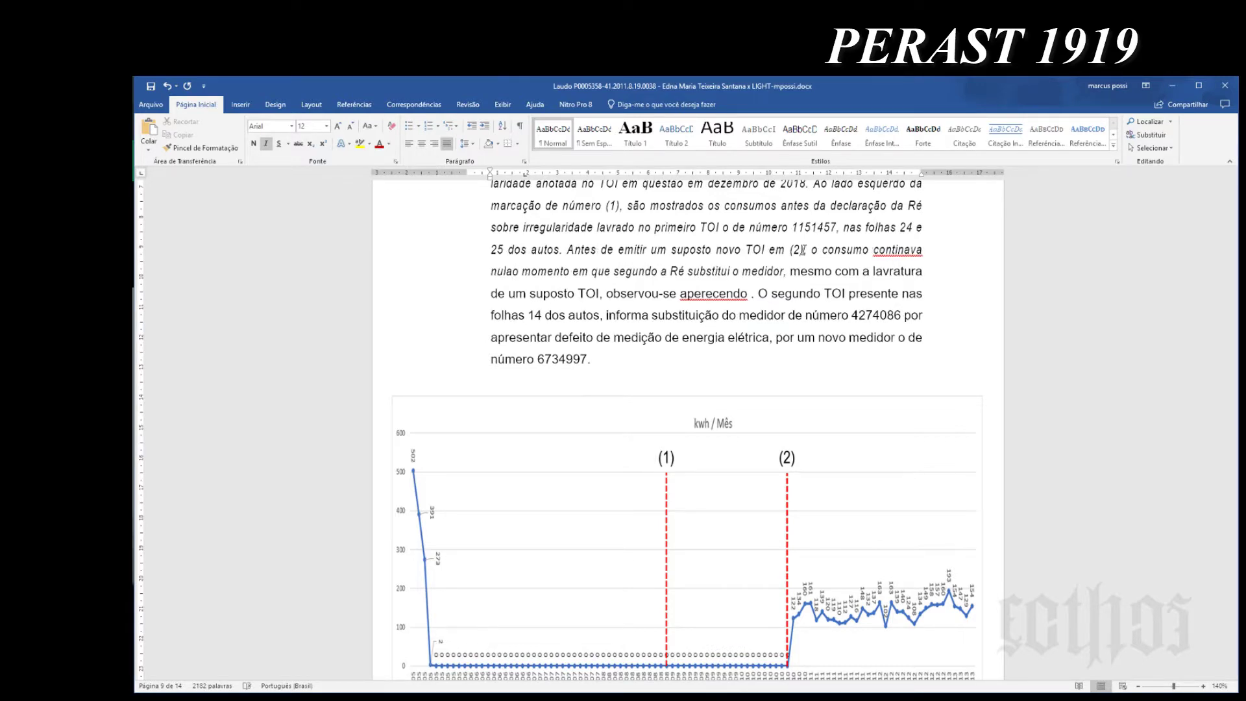
{"action": "type", "text": "."}
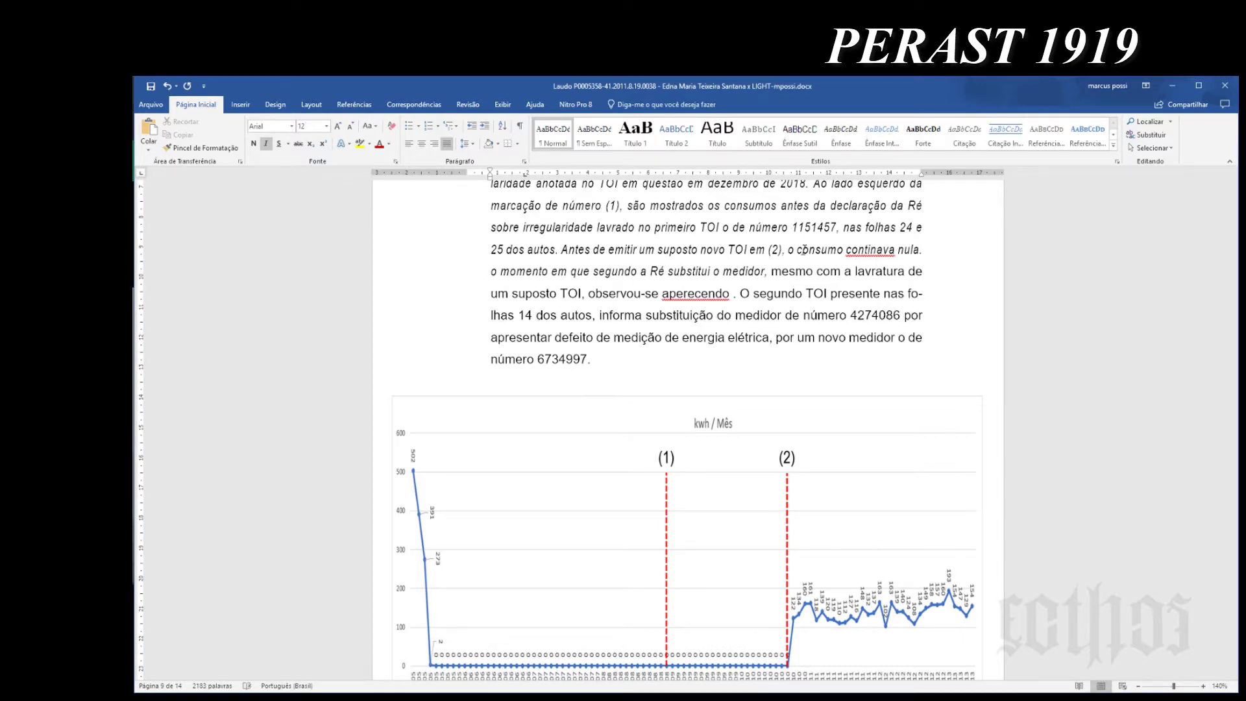
{"action": "type", "text": "A partir d"}
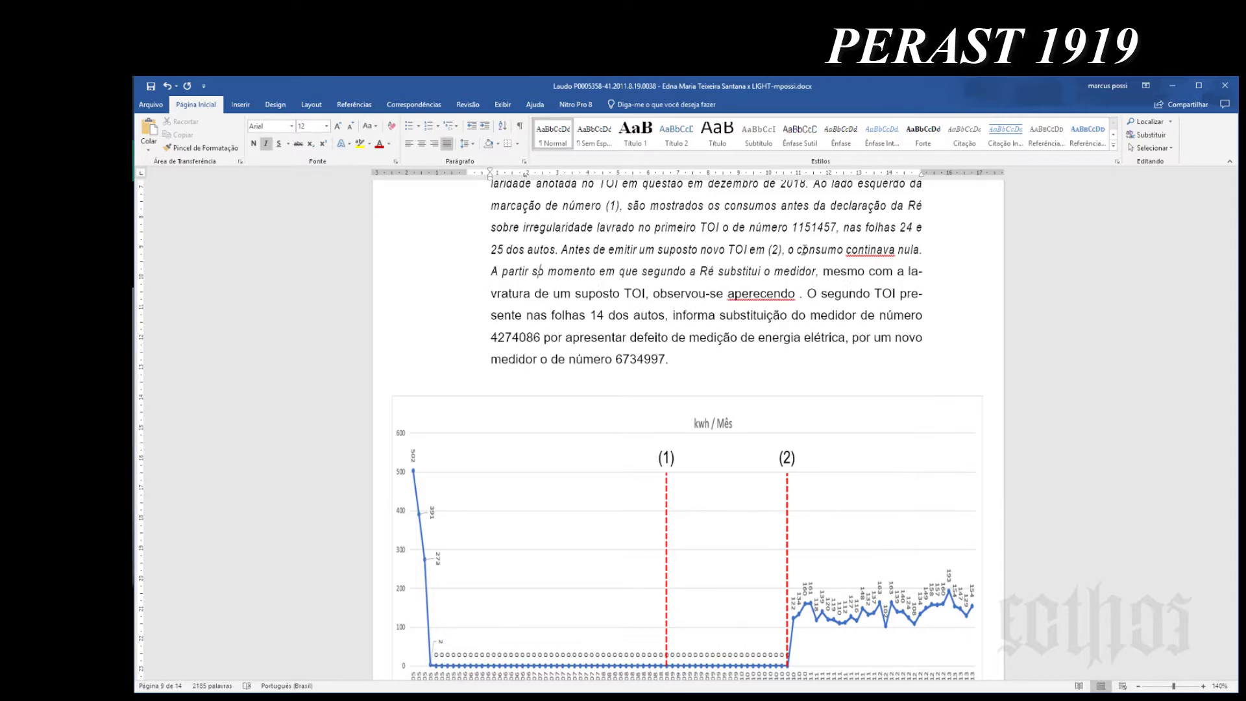
{"action": "type", "text": "ua suba"}
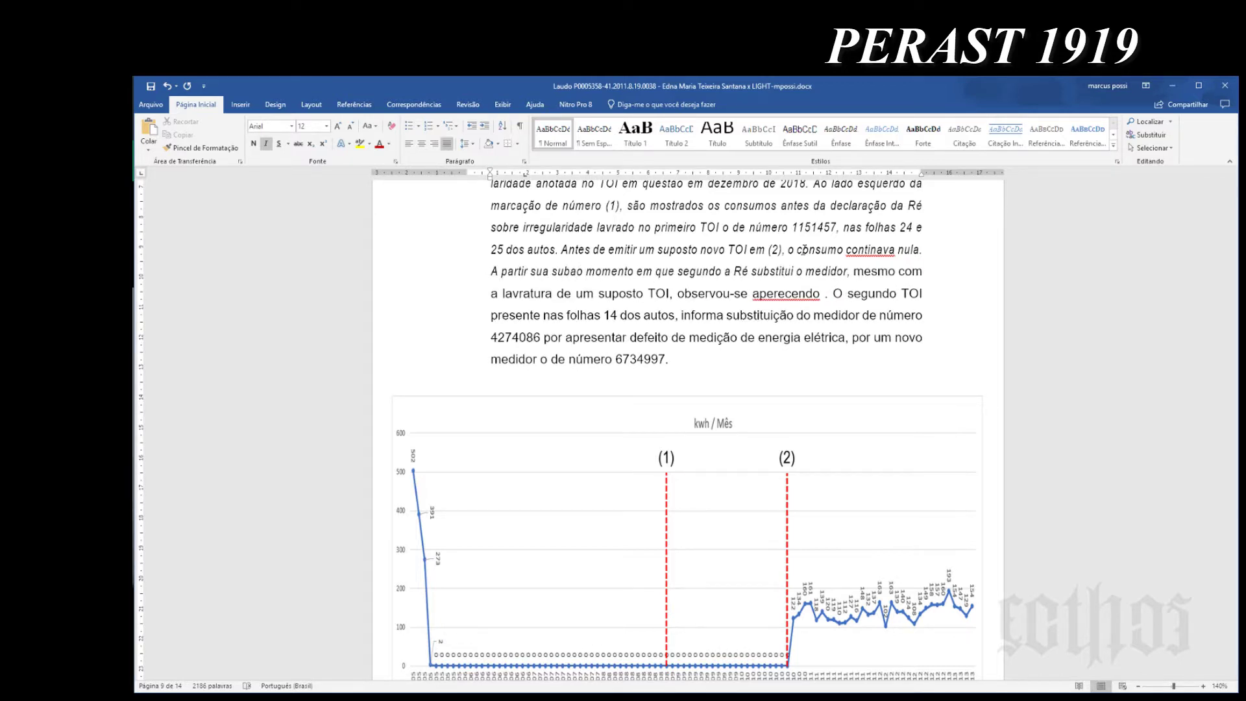
Step: Write 'dessa substituição de medidores (2),' and delete the clause about the Ré replacing the meter
{"action": "key", "text": "ctrl+shift+Left"}
{"action": "key", "text": "ctrl+shift+Left"}
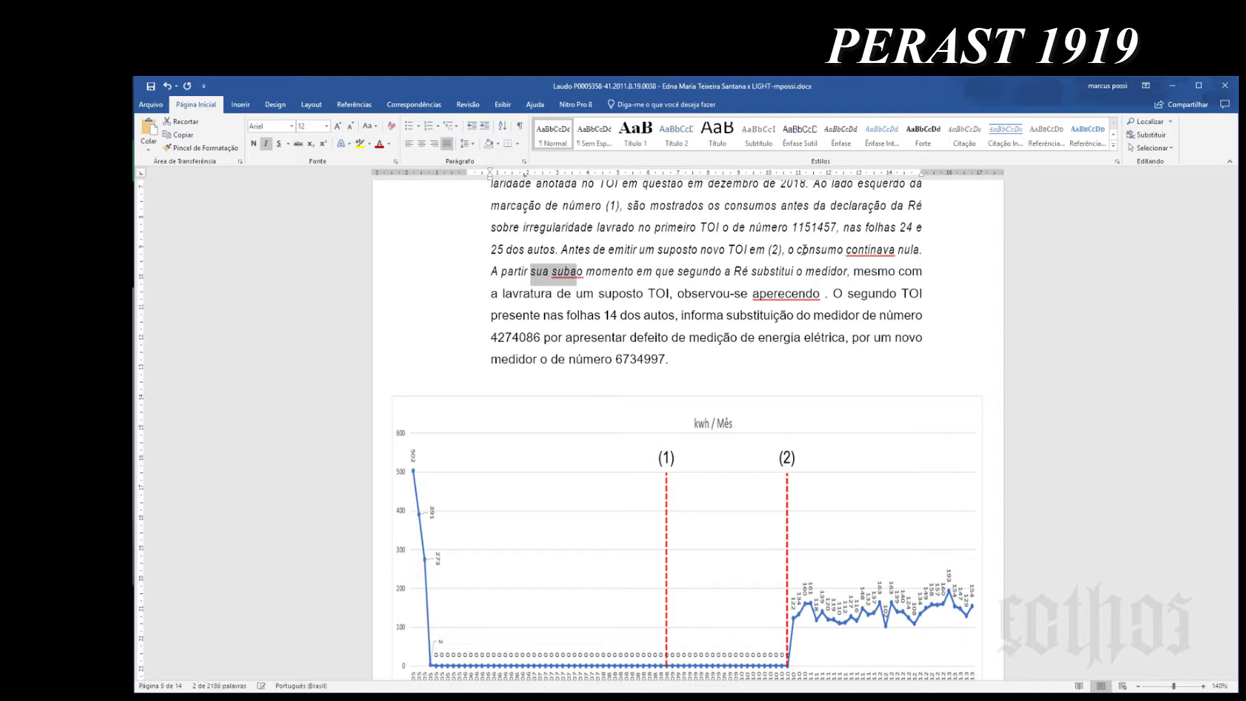
{"action": "type", "text": "des"}
{"action": "type", "text": "sa substitui"}
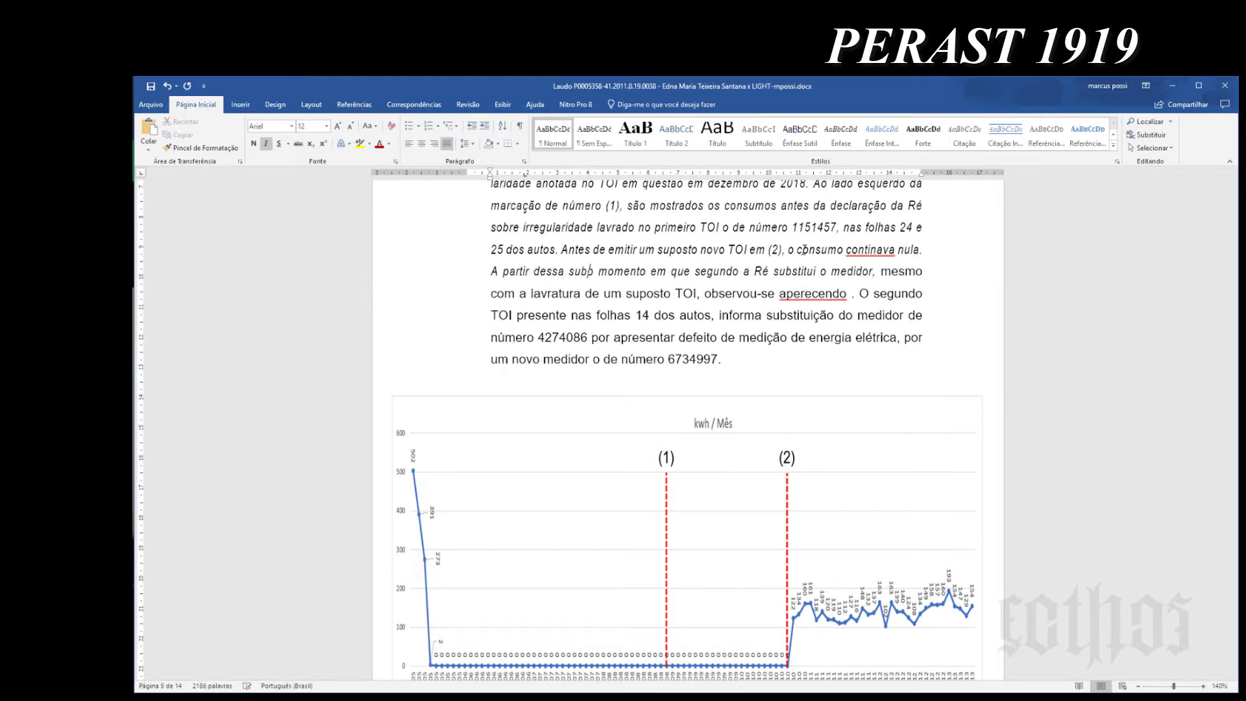
{"action": "type", "text": "ção de medidores"}
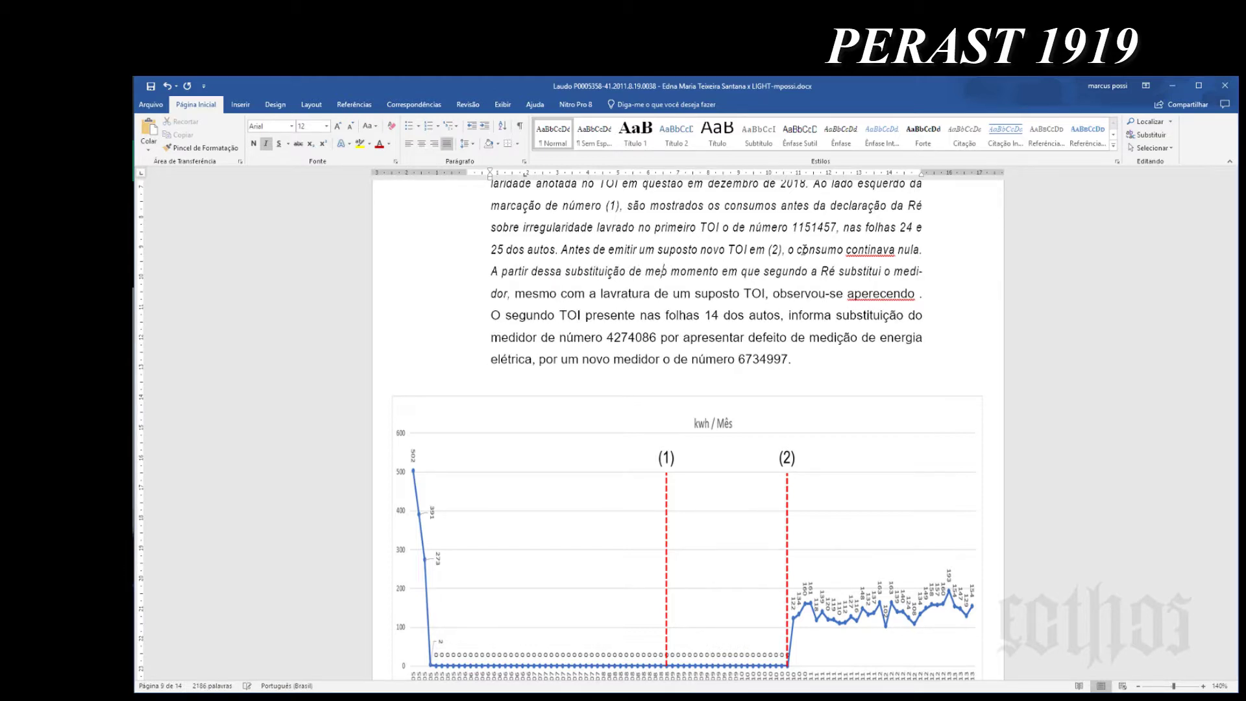
{"action": "type", "text": " (2),"}
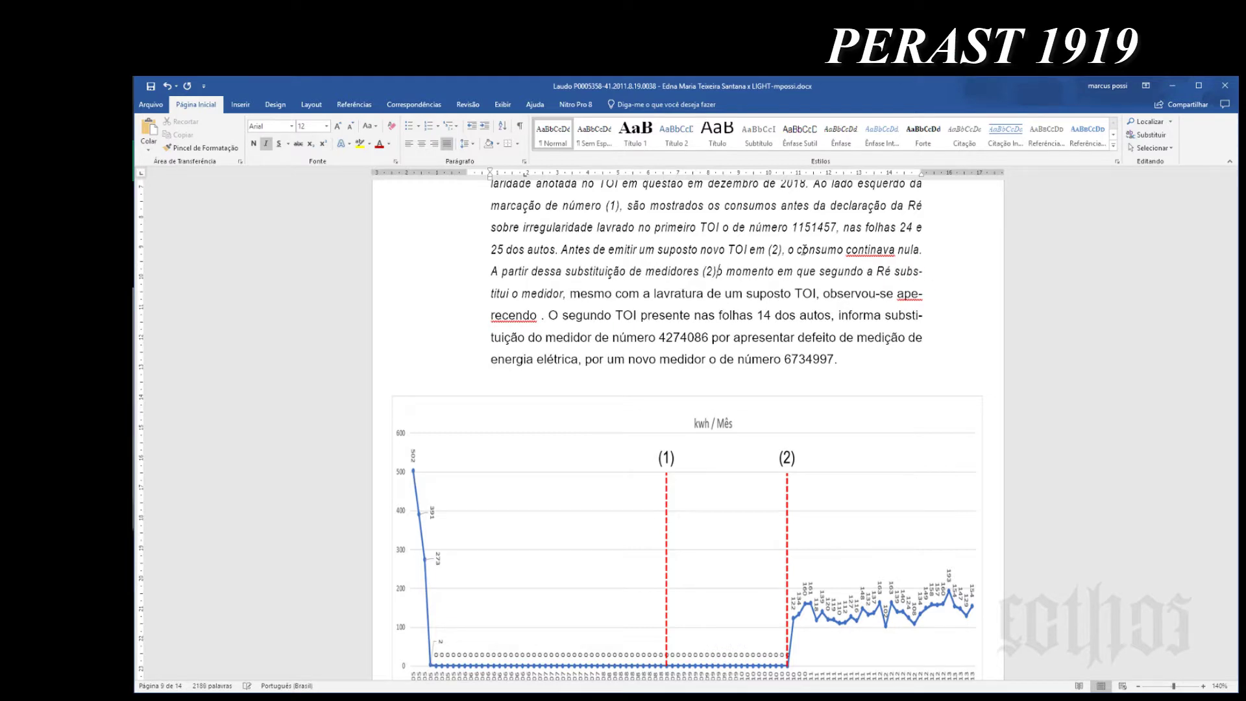
{"action": "key", "text": "shift+Down"}
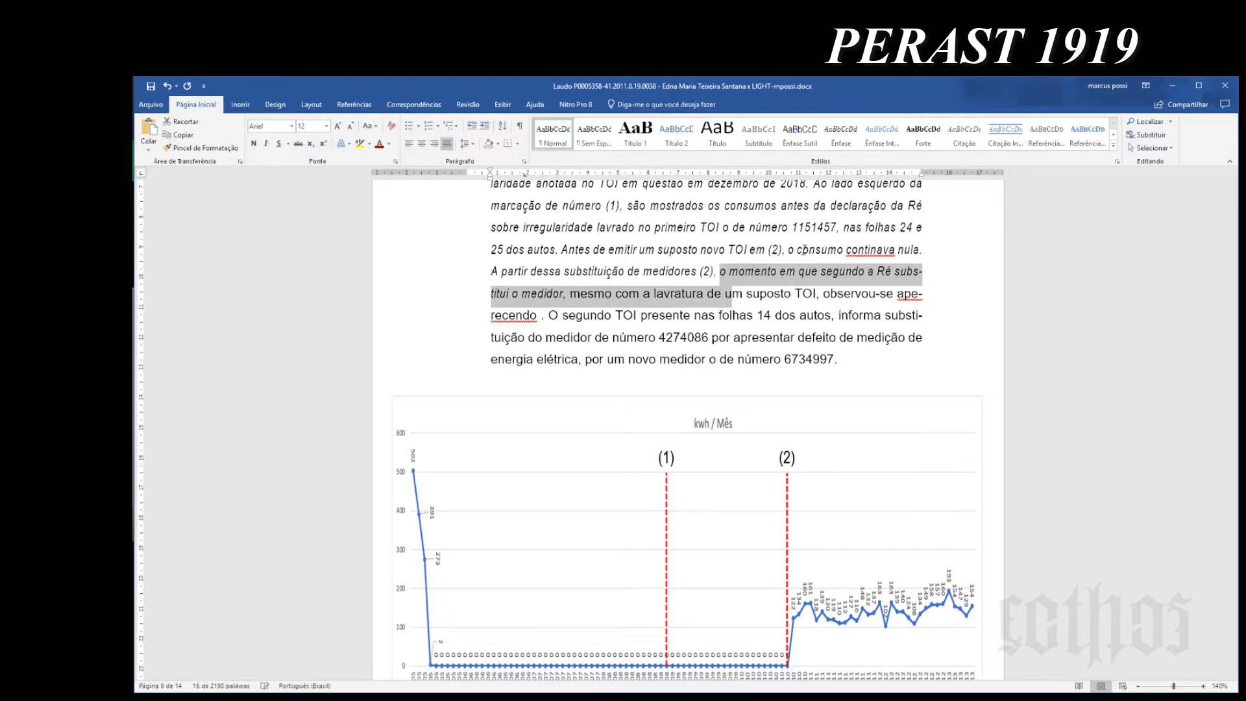
{"action": "key", "text": "ctrl+shift+Right"}
{"action": "key", "text": "ctrl+shift+Right"}
{"action": "key", "text": "ctrl+shift+Right"}
{"action": "key", "text": "ctrl+shift+Right"}
{"action": "key", "text": "ctrl+shift+Right"}
{"action": "key", "text": "ctrl+shift+Right"}
{"action": "key", "text": "ctrl+shift+Right"}
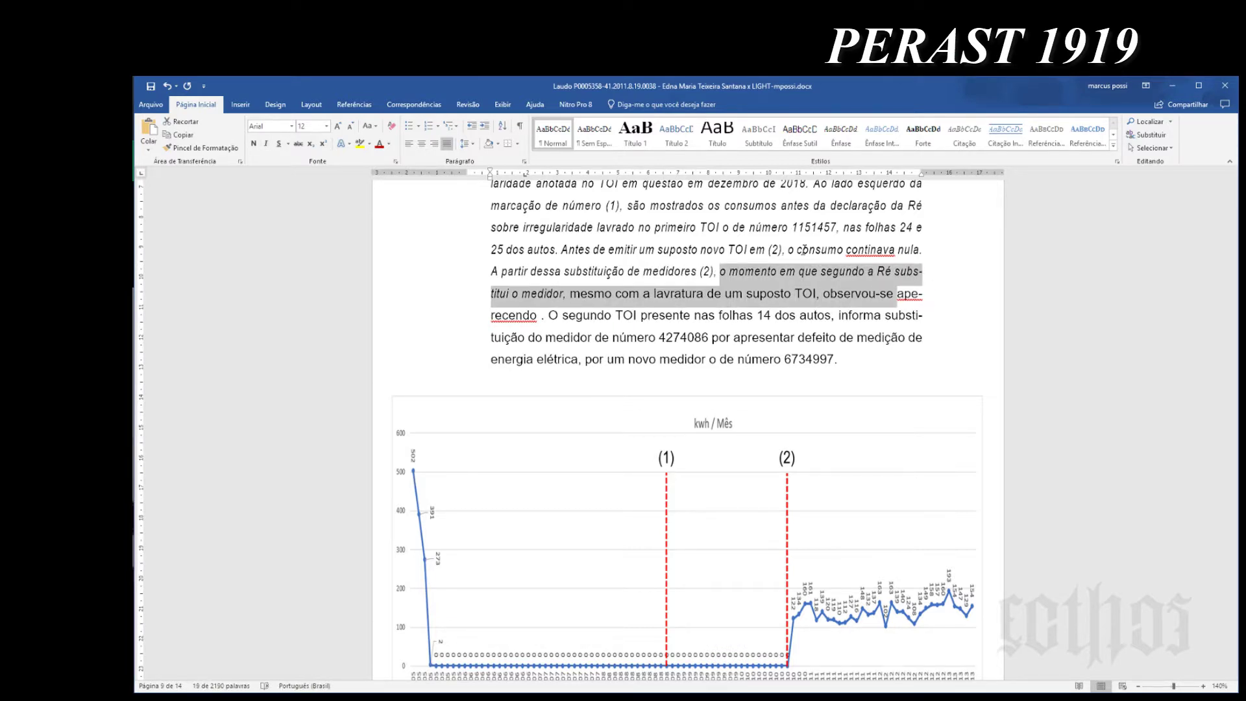
{"action": "key", "text": "ctrl+shift+Left"}
{"action": "key", "text": "ctrl+shift+Left"}
{"action": "key", "text": "Delete"}
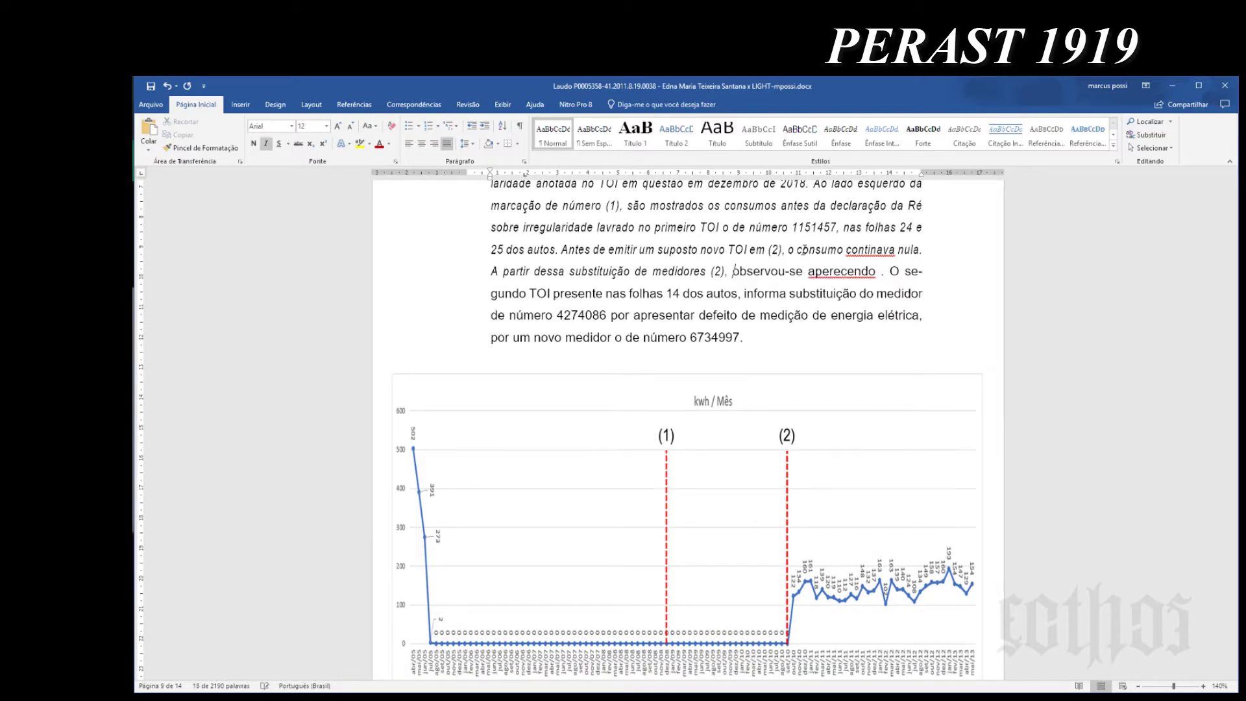
Step: Change 'aperecendo' to 'aperecimento de fato de consumos'
{"action": "key", "text": "ctrl+Right"}
{"action": "key", "text": "BackSpace"}
{"action": "key", "text": "BackSpace"}
{"action": "key", "text": "BackSpace"}
{"action": "key", "text": "BackSpace"}
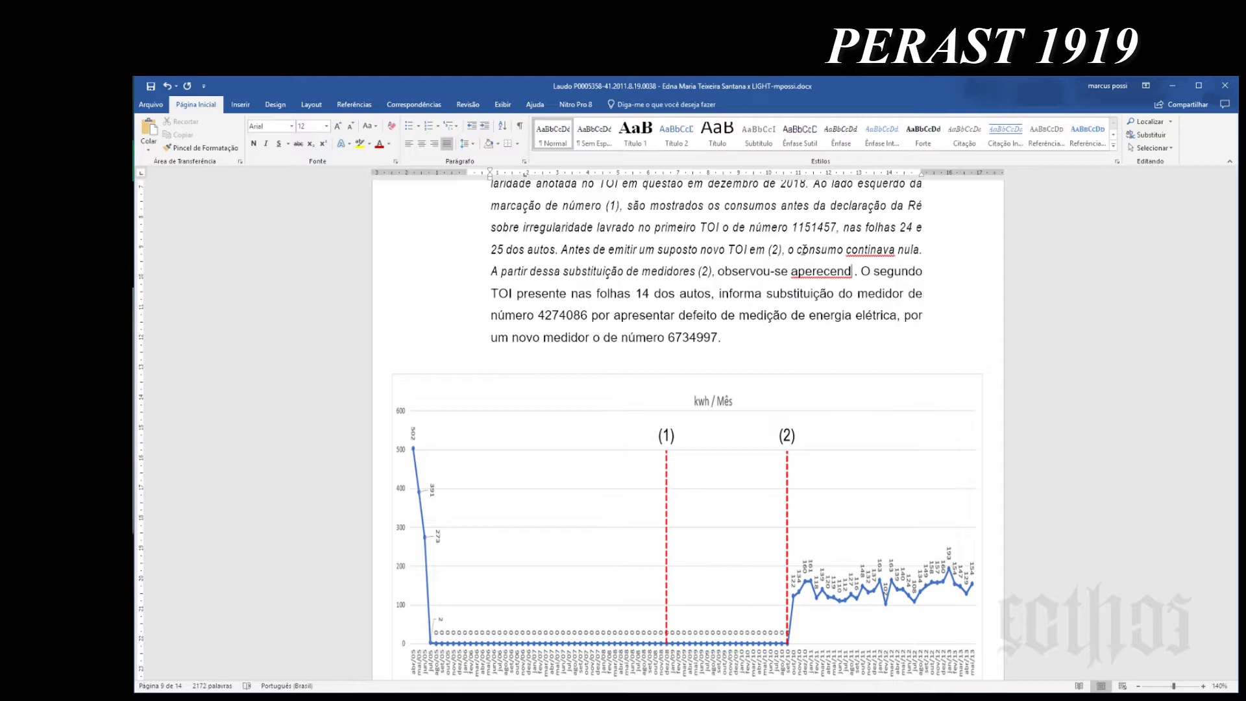
{"action": "type", "text": "imento de fa"}
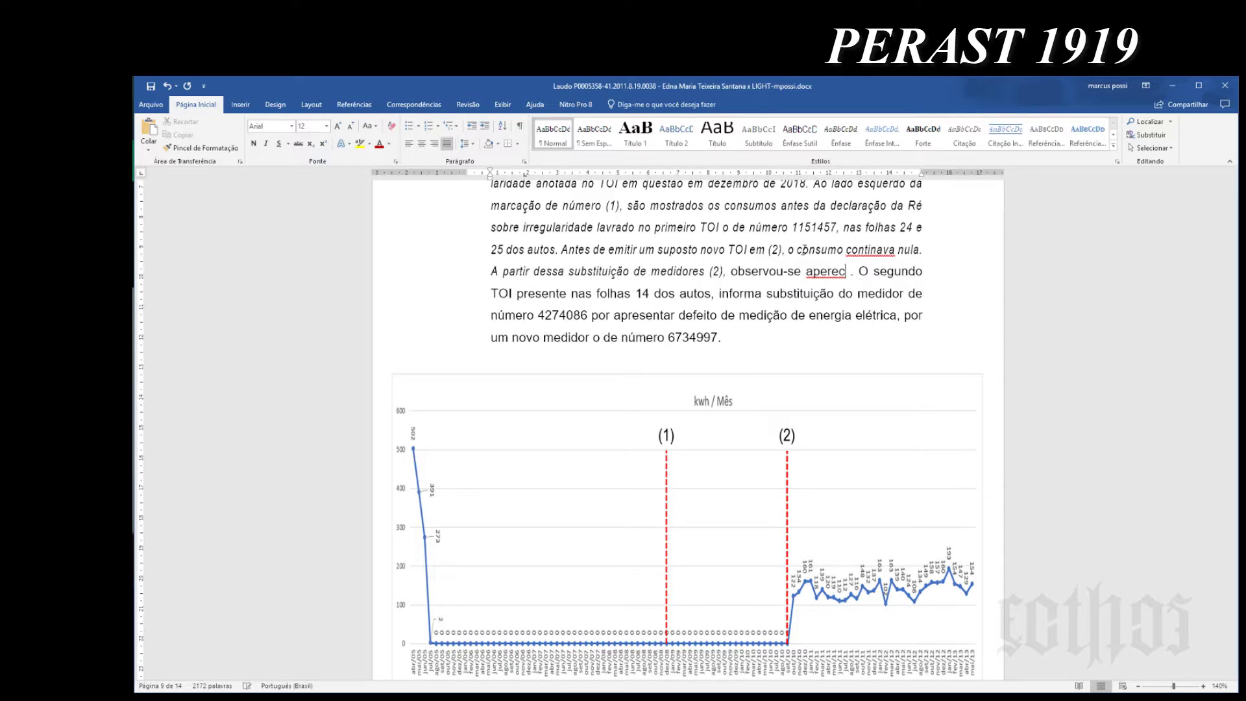
{"action": "type", "text": "to de consumoe"}
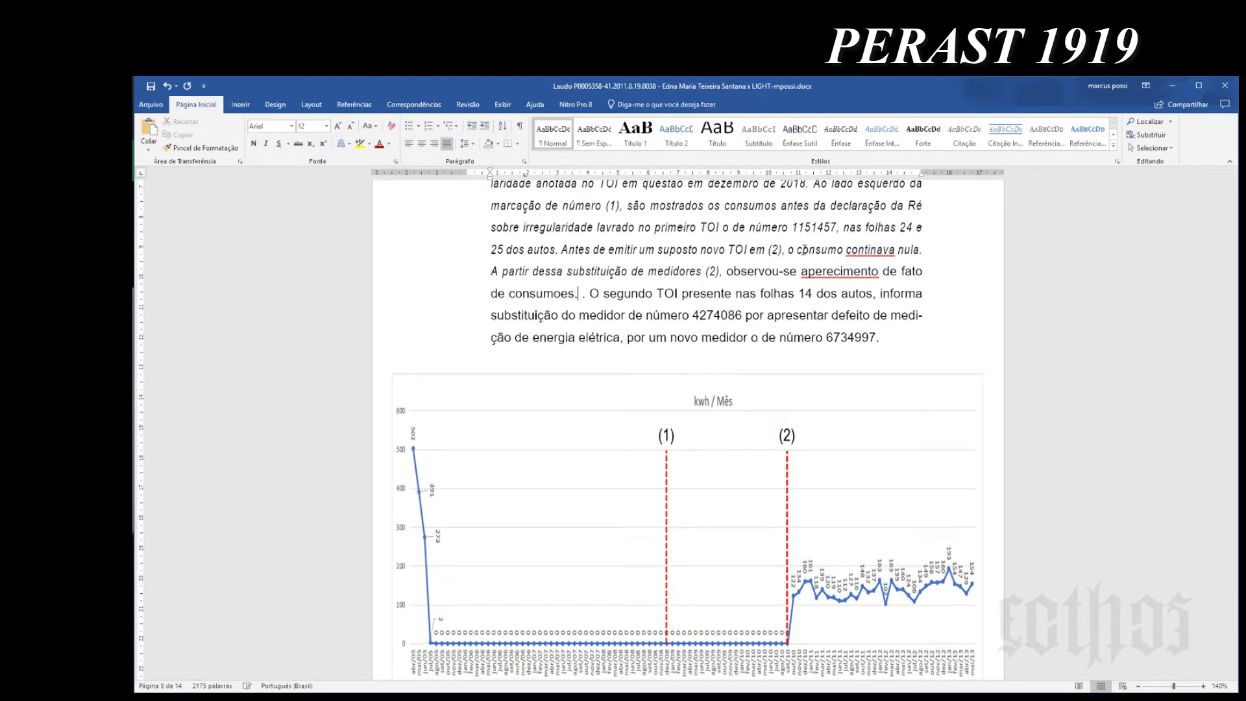
{"action": "key", "text": "BackSpace"}
Step: Apply the first sentence's italic formatting to the rest of the paragraph with Format Painter
{"action": "type", "text": "s"}
{"action": "scroll", "coordinate": [803, 250], "scroll_direction": "up", "scroll_amount": 2}
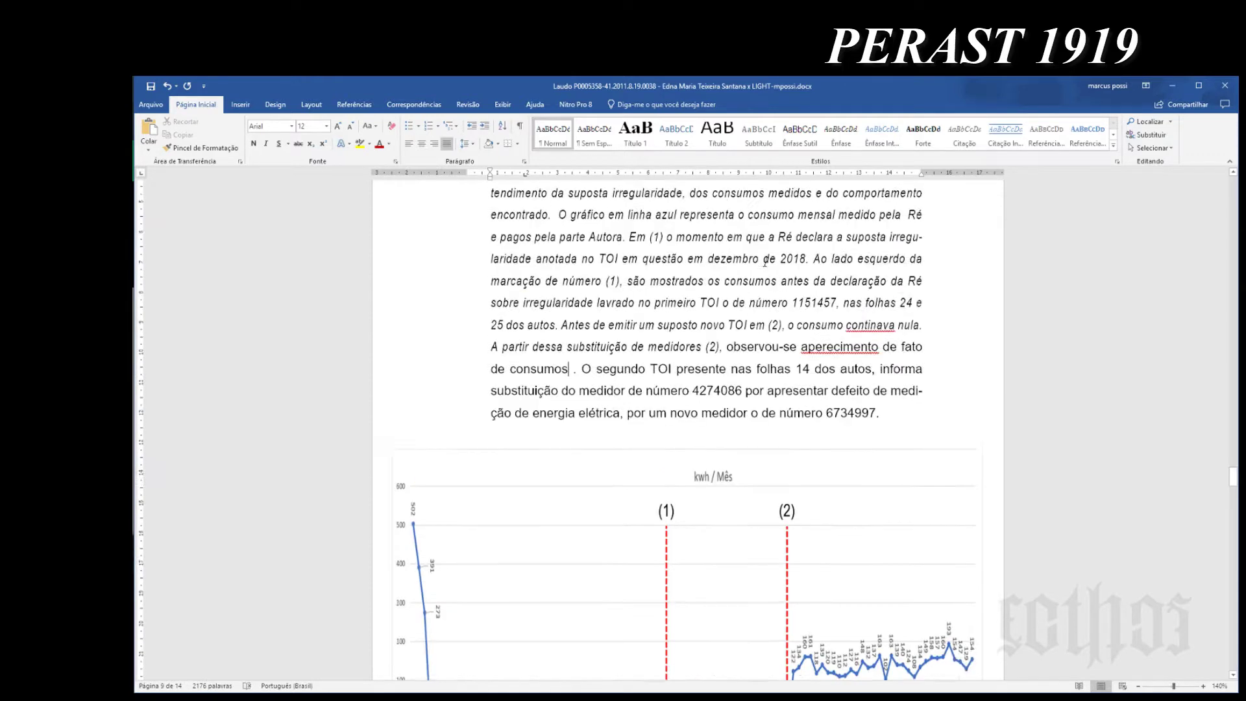
{"action": "left_click_drag", "start_coordinate": [492, 209], "coordinate": [569, 254]}
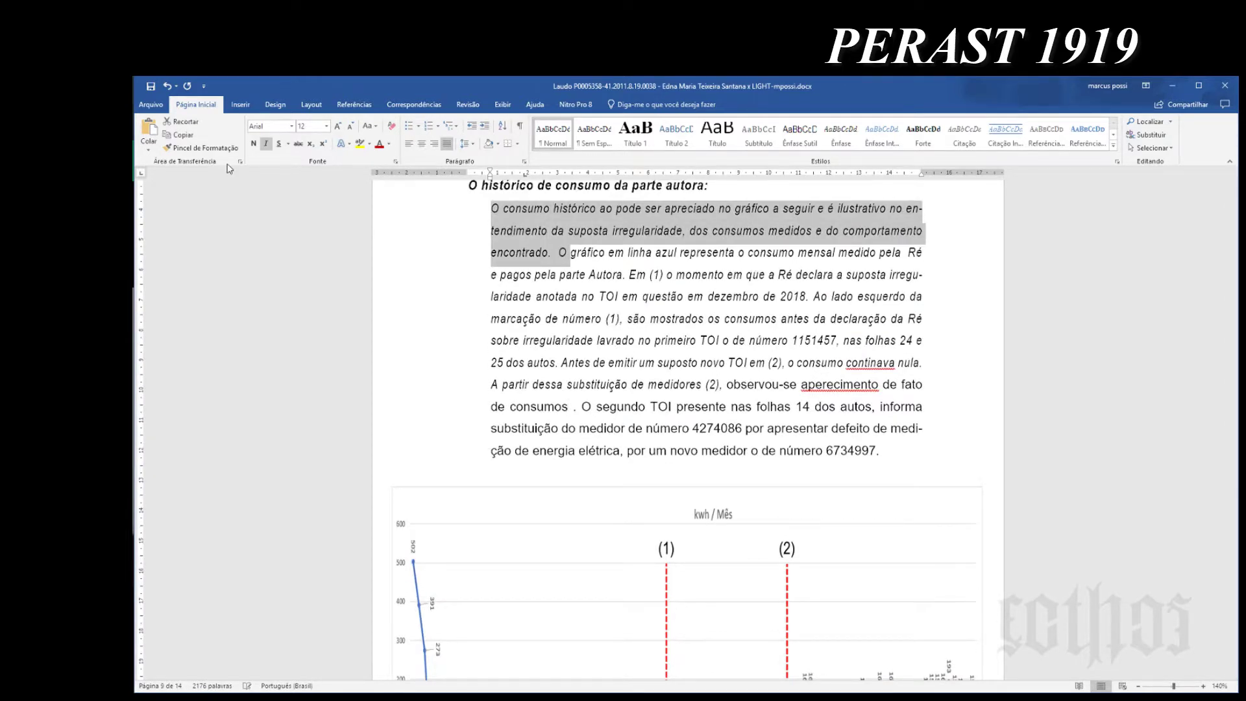
{"action": "left_click", "coordinate": [201, 148]}
{"action": "left_click_drag", "start_coordinate": [892, 444], "coordinate": [492, 253]}
{"action": "scroll", "coordinate": [563, 346], "scroll_direction": "up", "scroll_amount": 7, "text": "ctrl"}
{"action": "left_click", "coordinate": [575, 386]}
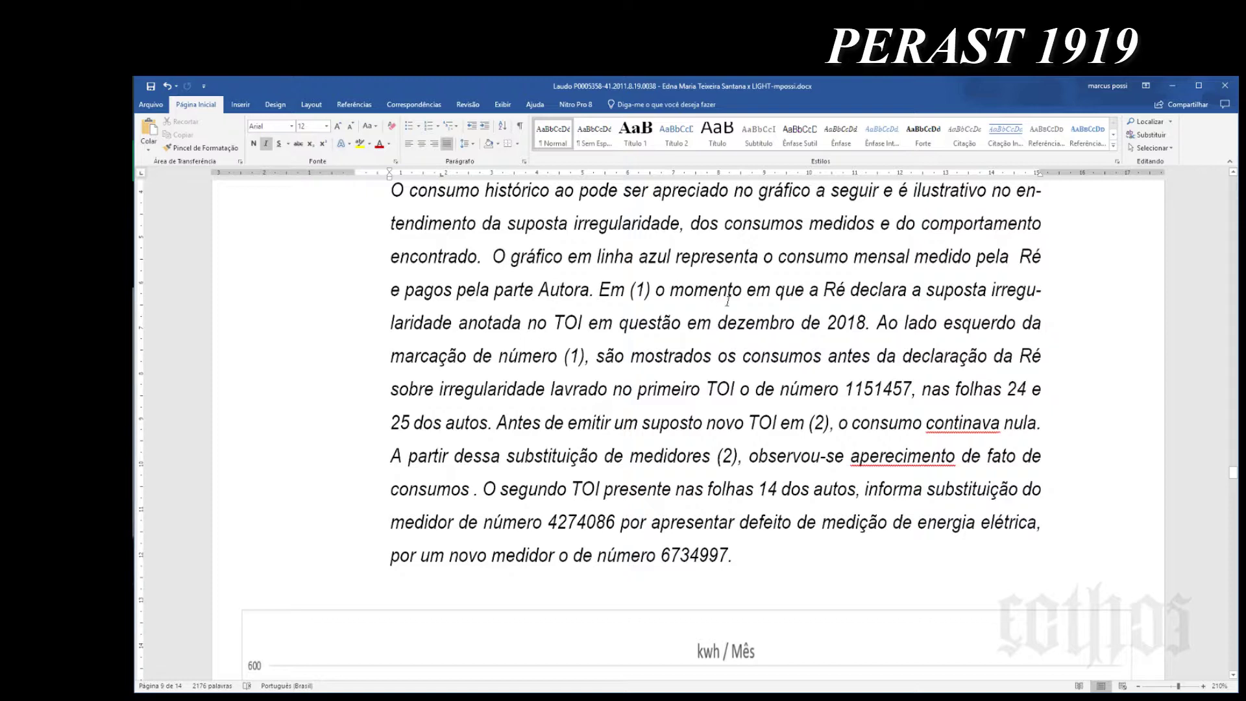
Step: Make it 'Em (1), momento', add '- ' before 'anotada', and paste the first TOI's number after 'TOI'
{"action": "left_click", "coordinate": [656, 301]}
{"action": "type", "text": ","}
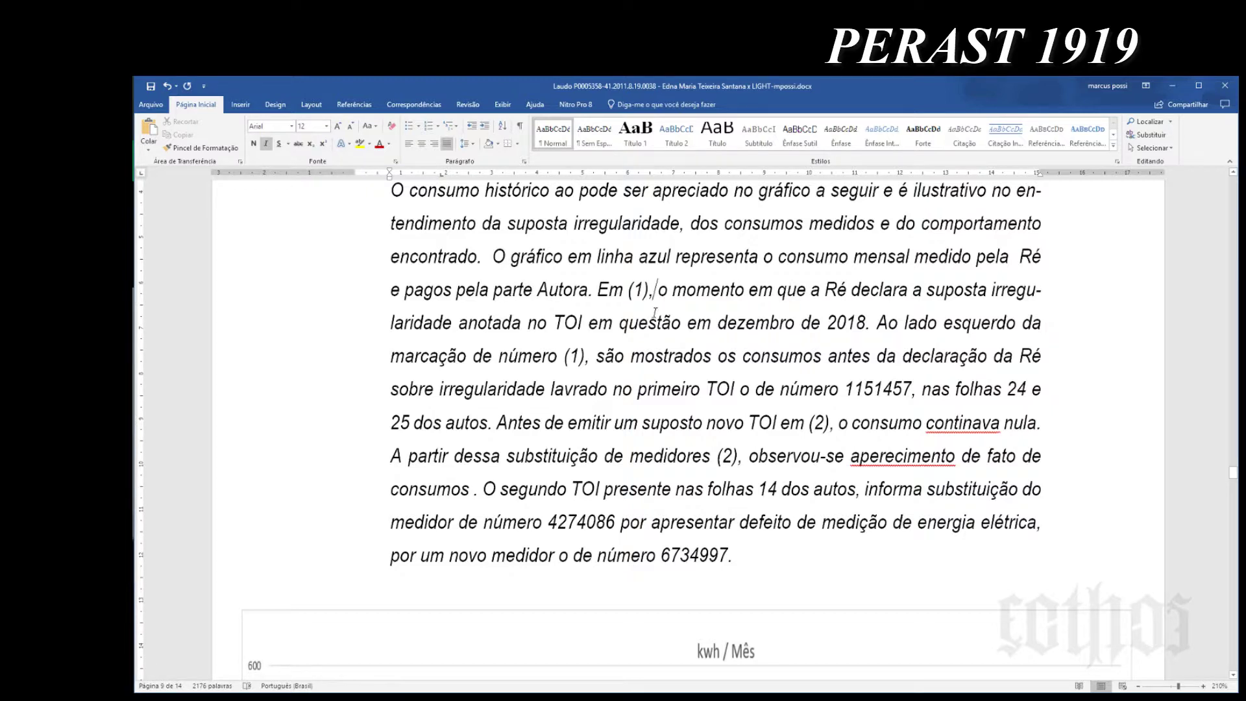
{"action": "key", "text": "Delete"}
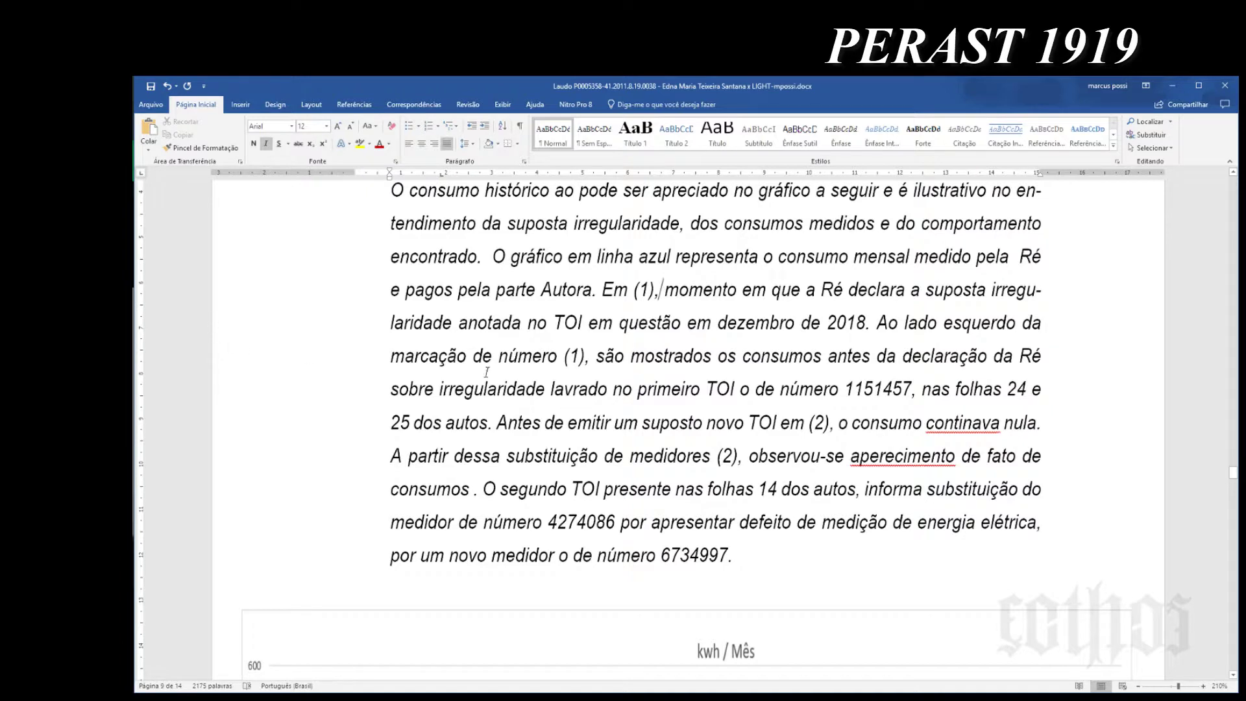
{"action": "left_click", "coordinate": [459, 323]}
{"action": "type", "text": "-"}
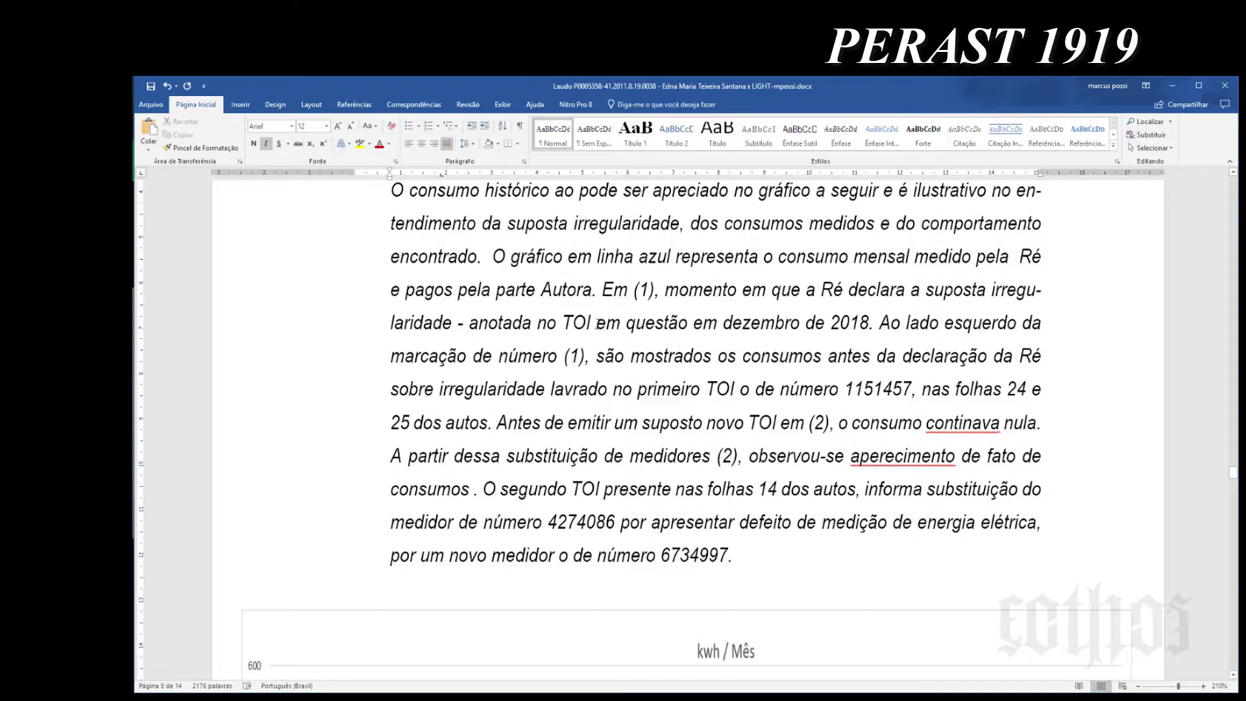
{"action": "double_click", "coordinate": [880, 392]}
{"action": "key", "text": "ctrl+c"}
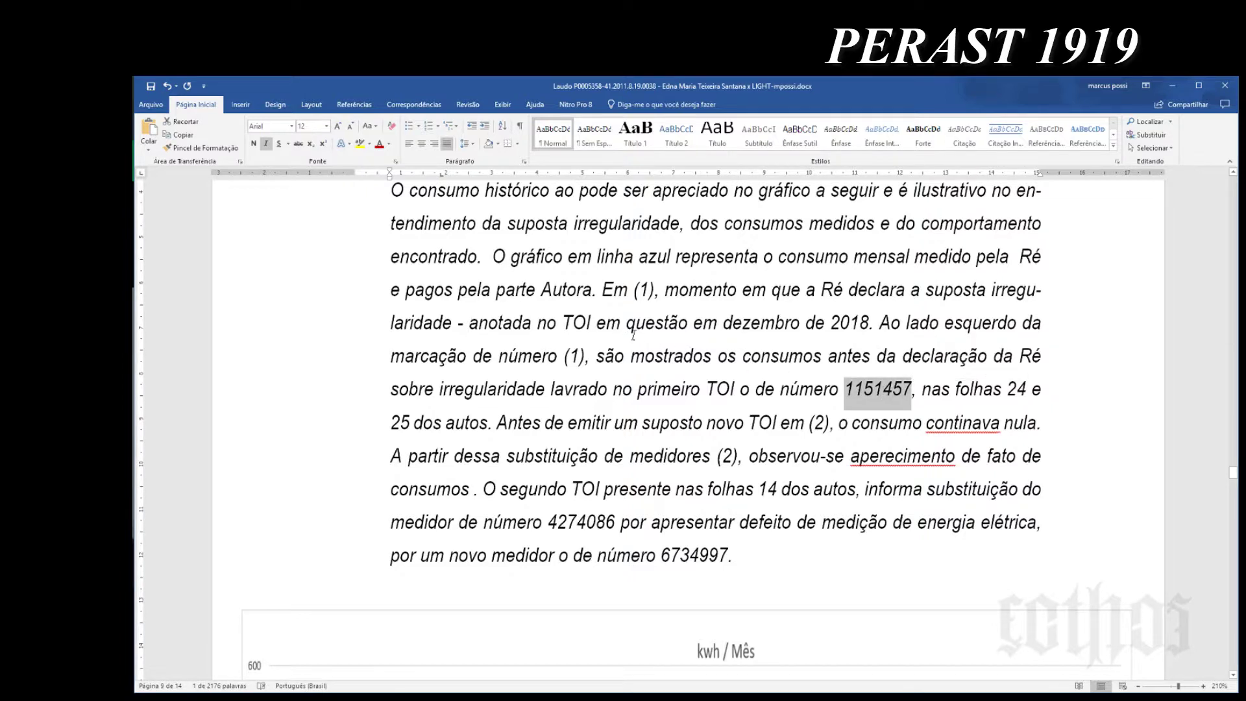
{"action": "left_click", "coordinate": [605, 325]}
{"action": "key", "text": "ctrl+v"}
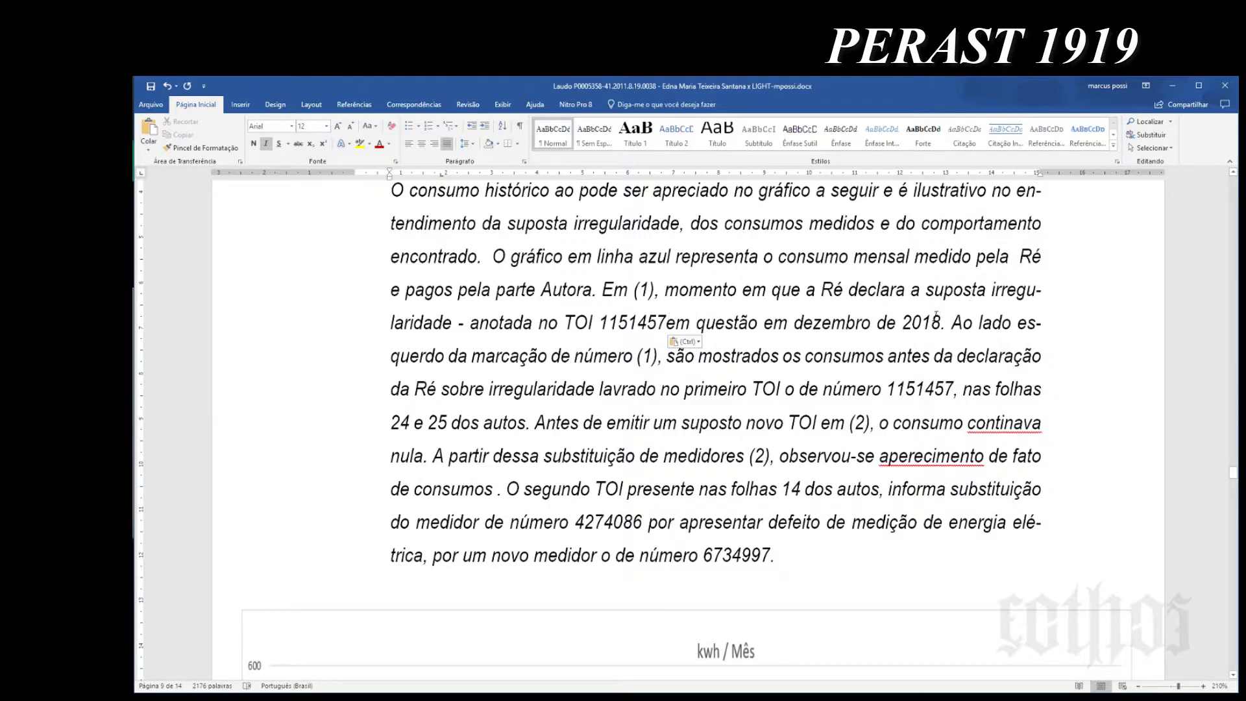
{"action": "type", "text": ","}
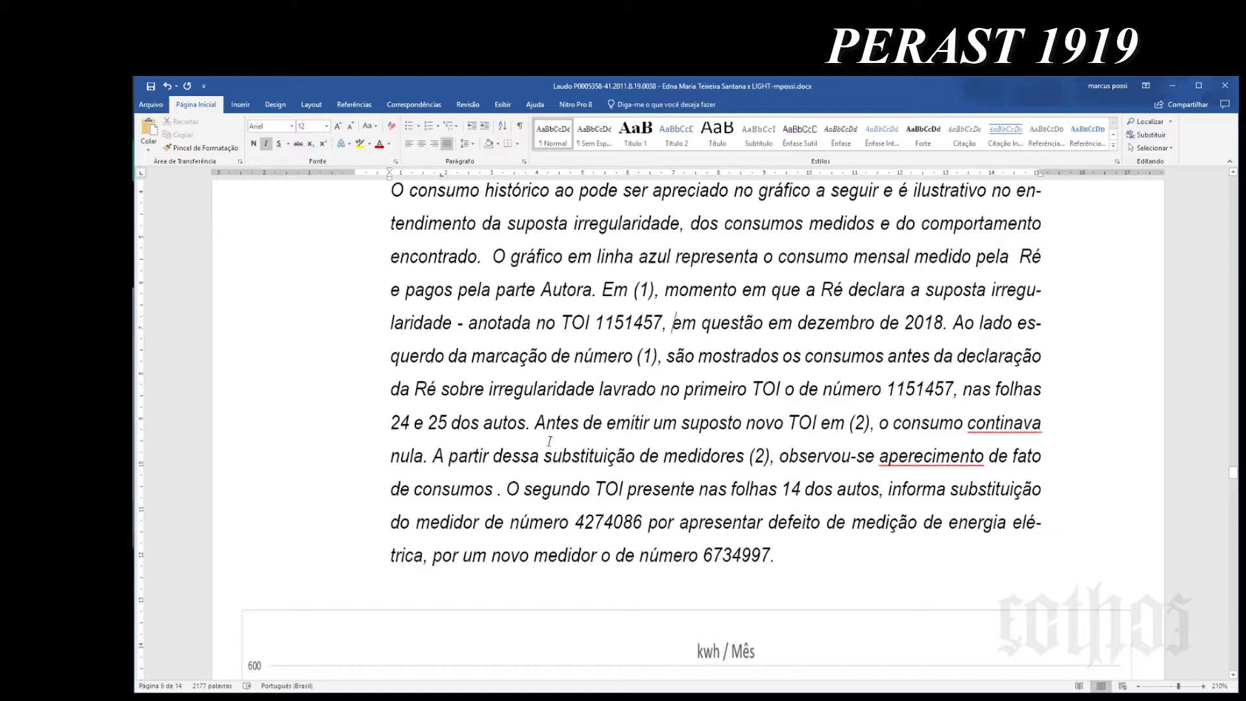
Step: Correct 'continava' to 'continuava' and change 'nula' to 'nulo'
{"action": "left_click_drag", "start_coordinate": [682, 422], "coordinate": [836, 423]}
{"action": "scroll", "coordinate": [677, 333], "scroll_direction": "down", "scroll_amount": 3}
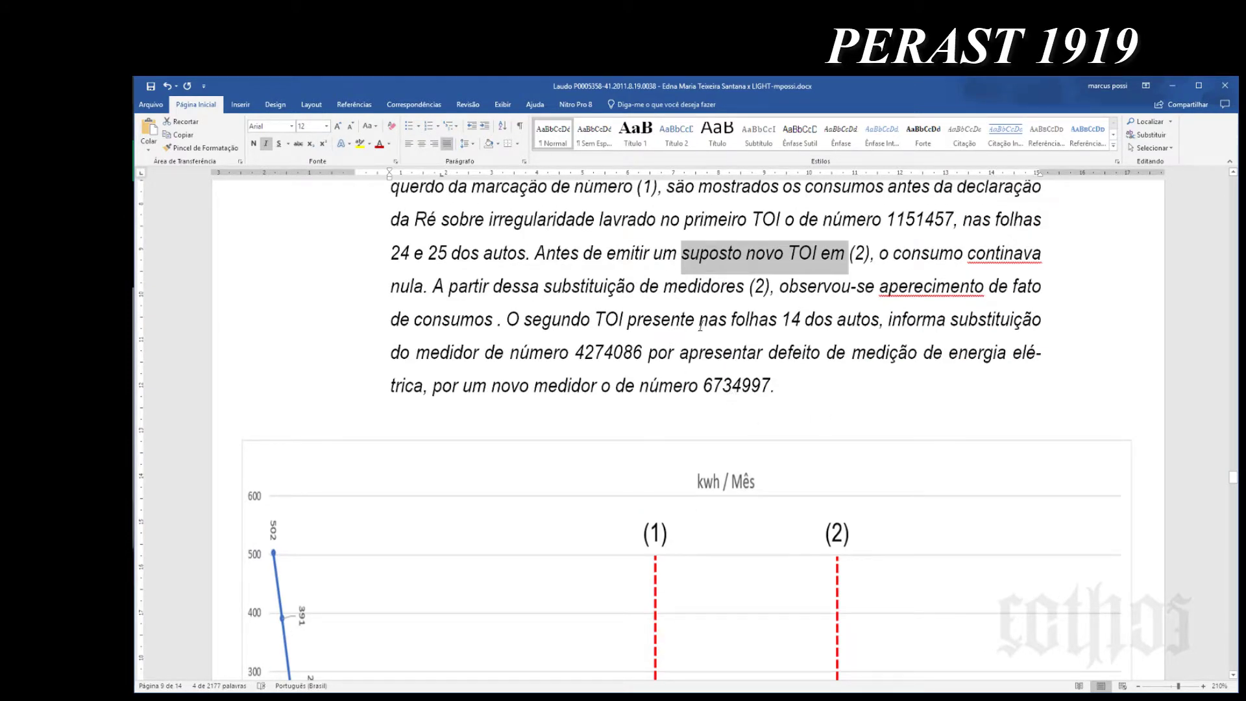
{"action": "right_click", "coordinate": [986, 254]}
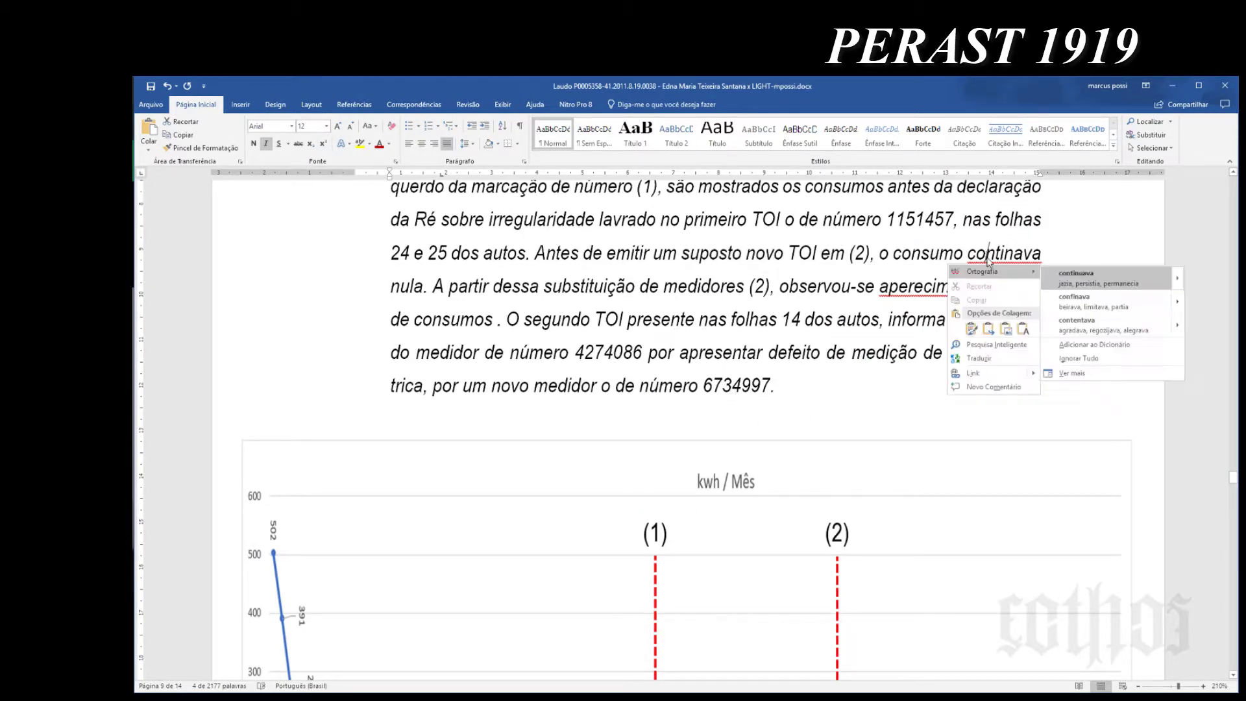
{"action": "left_click", "coordinate": [1048, 278]}
{"action": "left_click", "coordinate": [421, 286]}
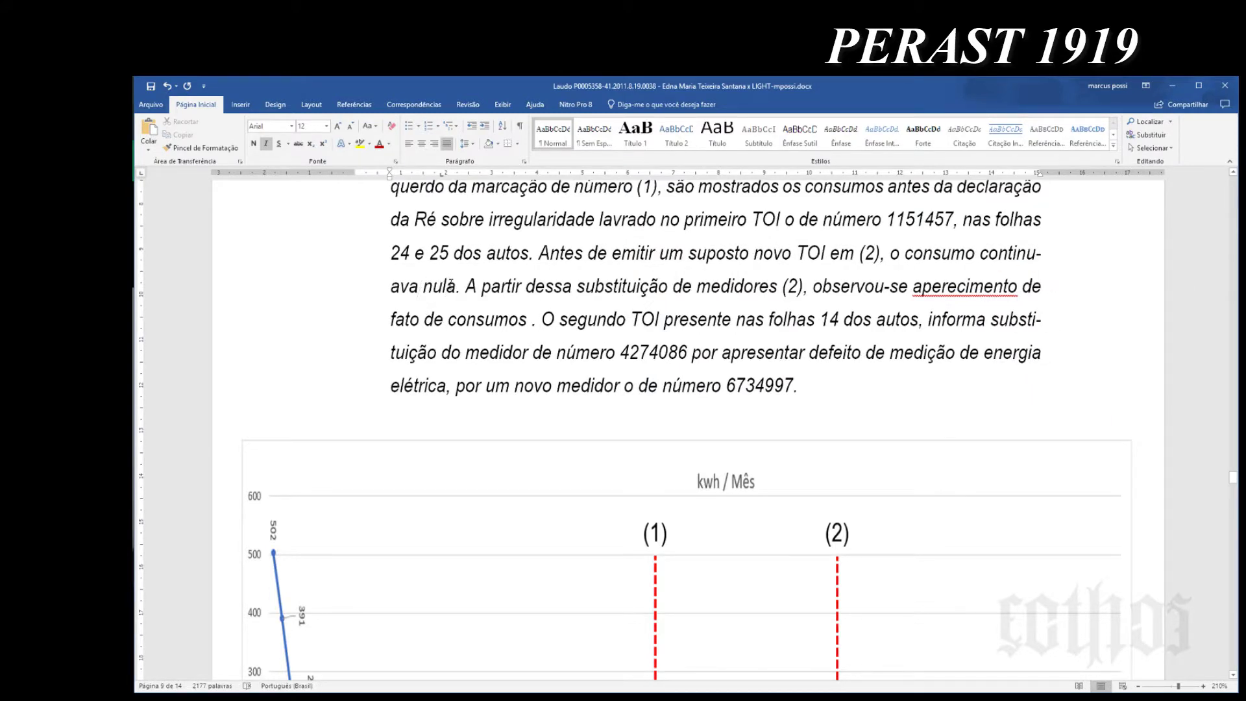
{"action": "key", "text": "Delete"}
{"action": "type", "text": "o"}
Step: Change 'dessa' to 'da' and make it 'observou-se o aparecimento'
{"action": "left_click", "coordinate": [553, 287]}
{"action": "key", "text": "BackSpace"}
{"action": "key", "text": "BackSpace"}
{"action": "key", "text": "Delete"}
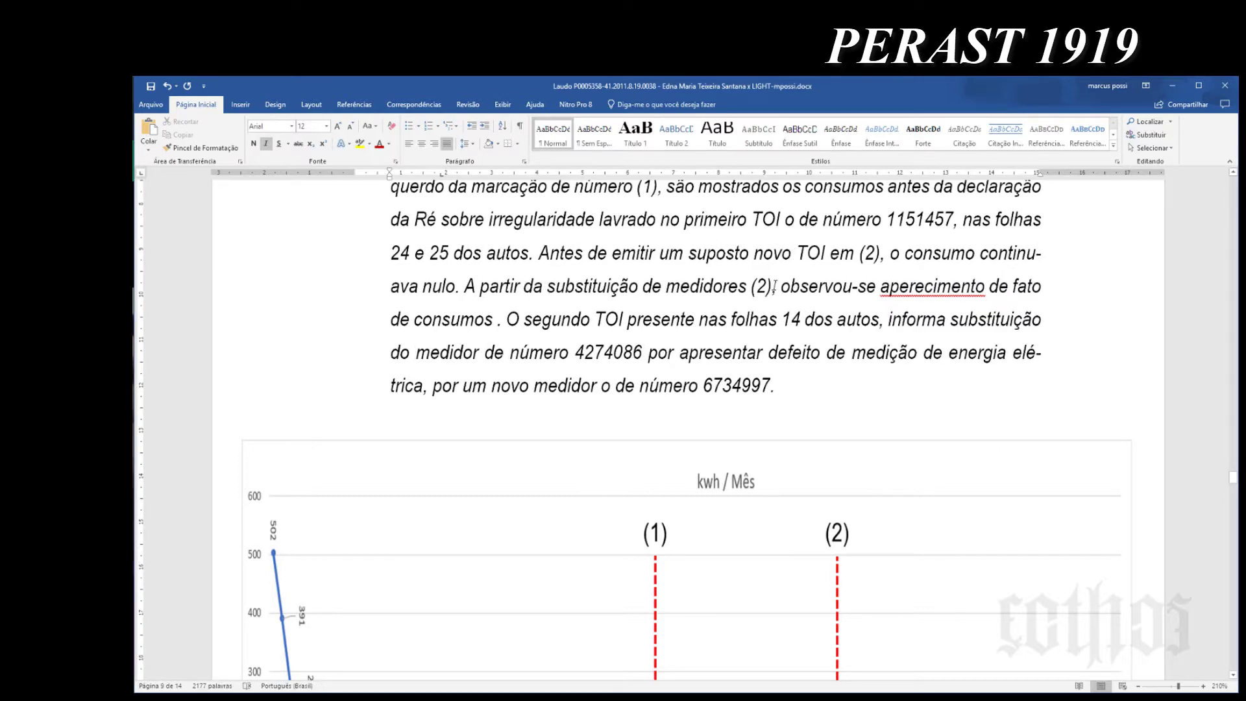
{"action": "right_click", "coordinate": [916, 286]}
{"action": "left_click", "coordinate": [994, 318]}
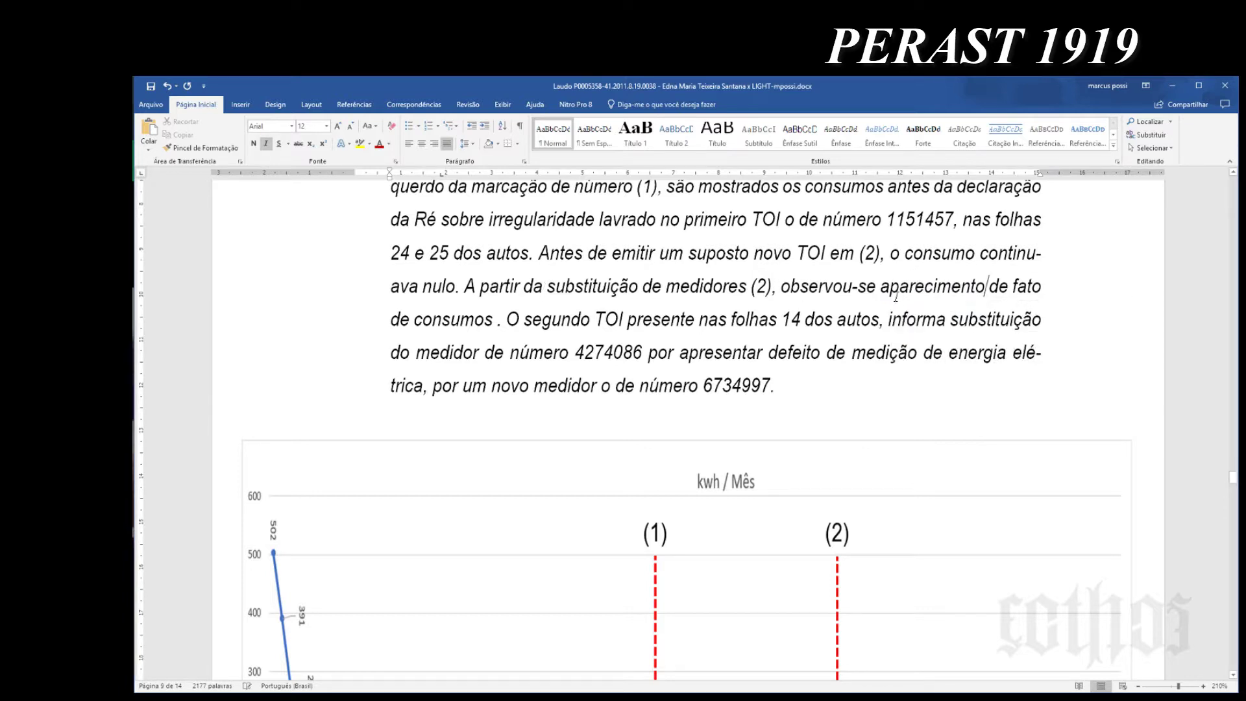
{"action": "type", "text": "o"}
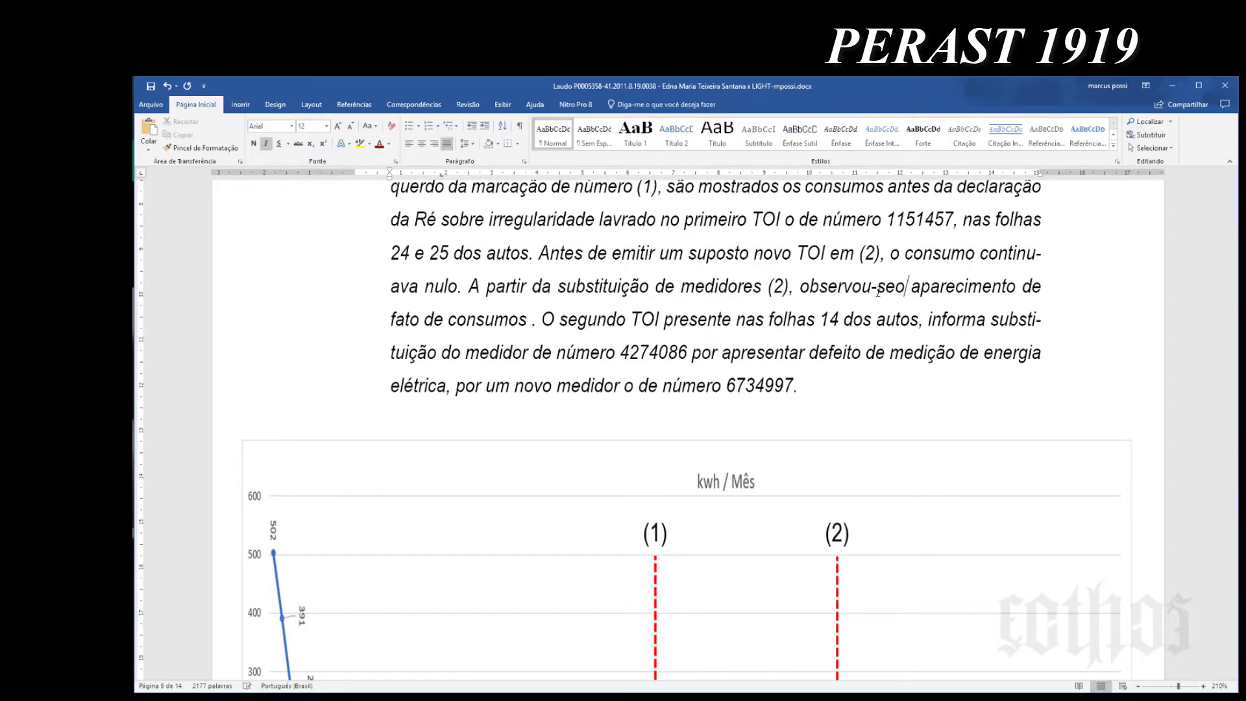
{"action": "key", "text": "Left"}
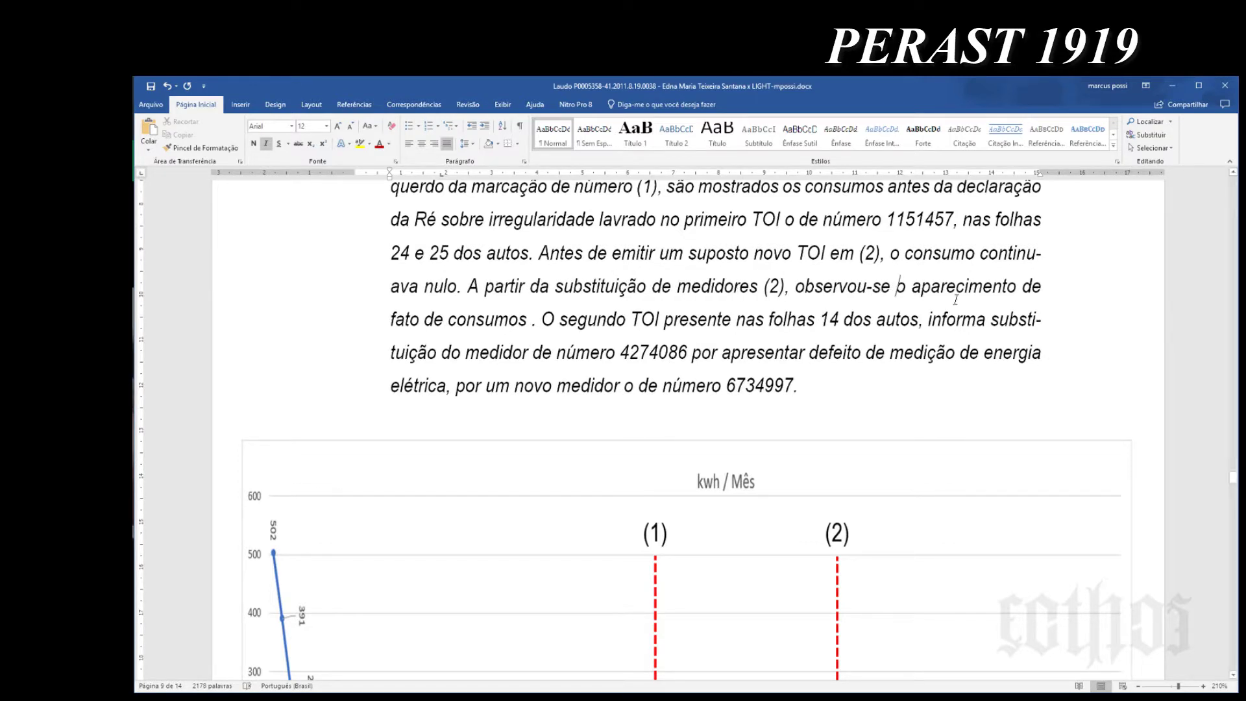
Step: Add a comma after 'aparecimento' and ', de consumos maiores que zero' after 'fato'
{"action": "left_click", "coordinate": [1015, 287]}
{"action": "type", "text": ","}
{"action": "left_click", "coordinate": [420, 322]}
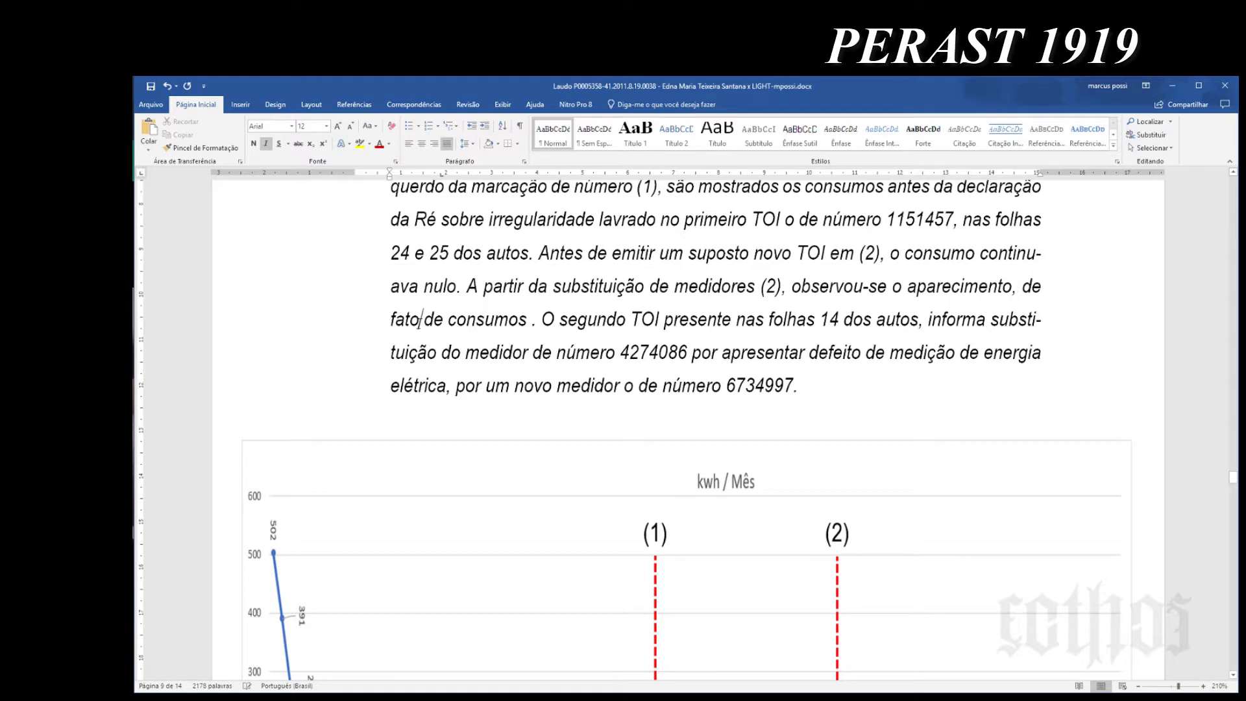
{"action": "type", "text": ","}
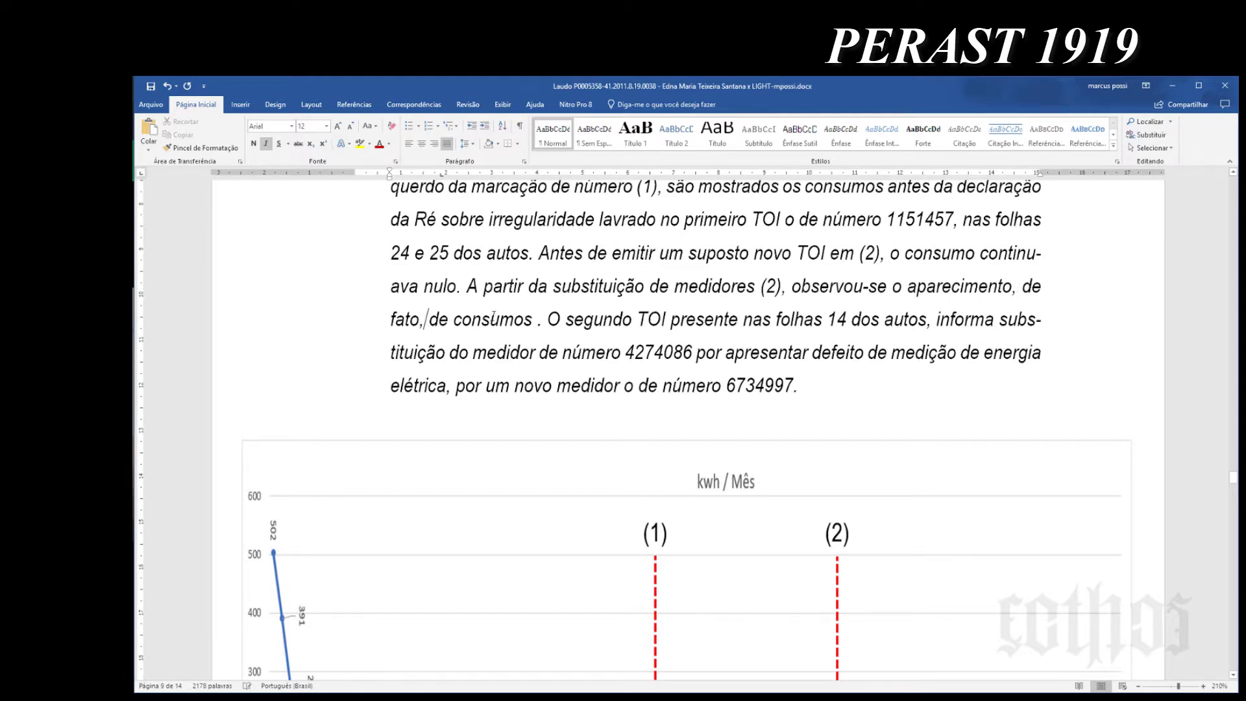
{"action": "type", "text": " de consumos maiores que "}
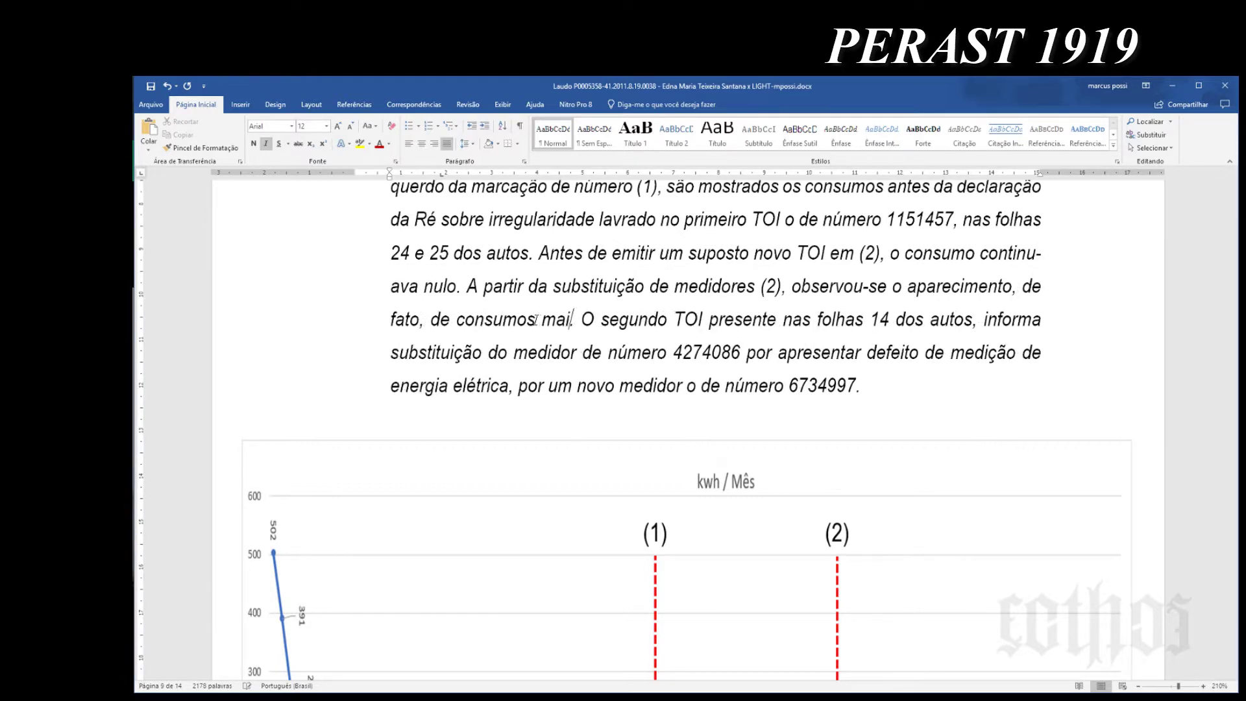
{"action": "type", "text": "zero"}
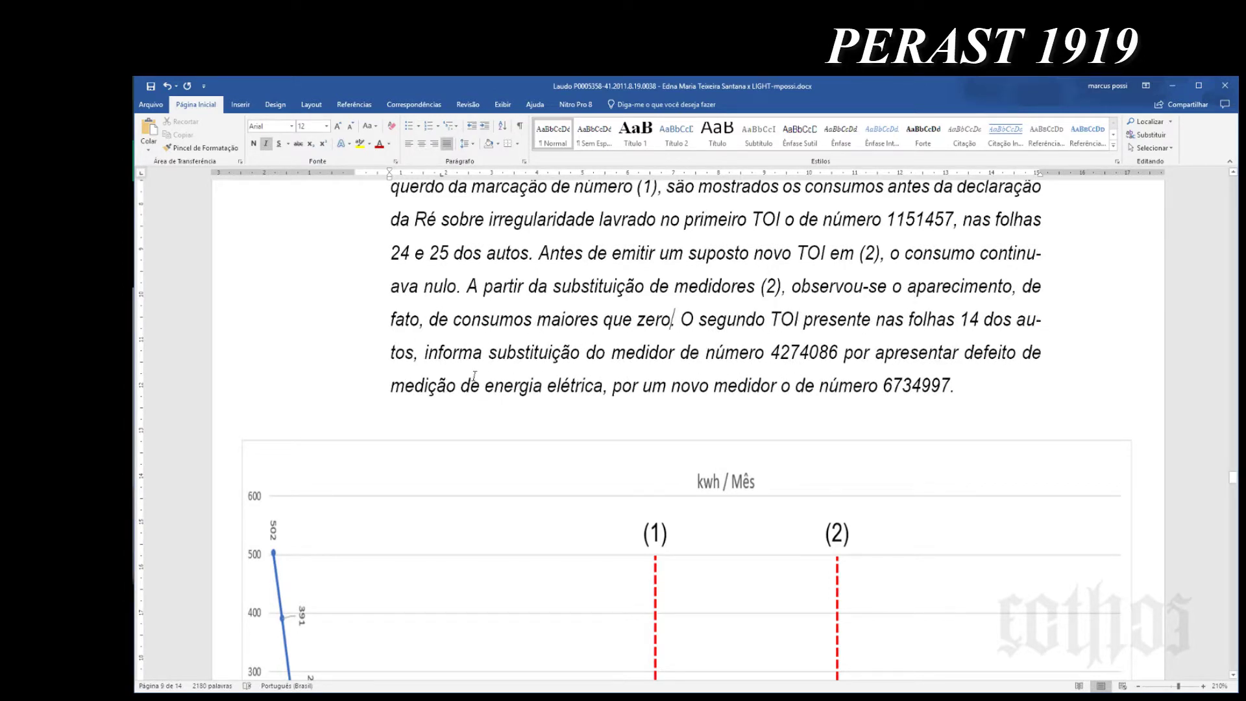
{"action": "double_click", "coordinate": [686, 319]}
{"action": "scroll", "coordinate": [714, 292], "scroll_direction": "down", "scroll_amount": 2}
{"action": "left_click", "coordinate": [808, 238]}
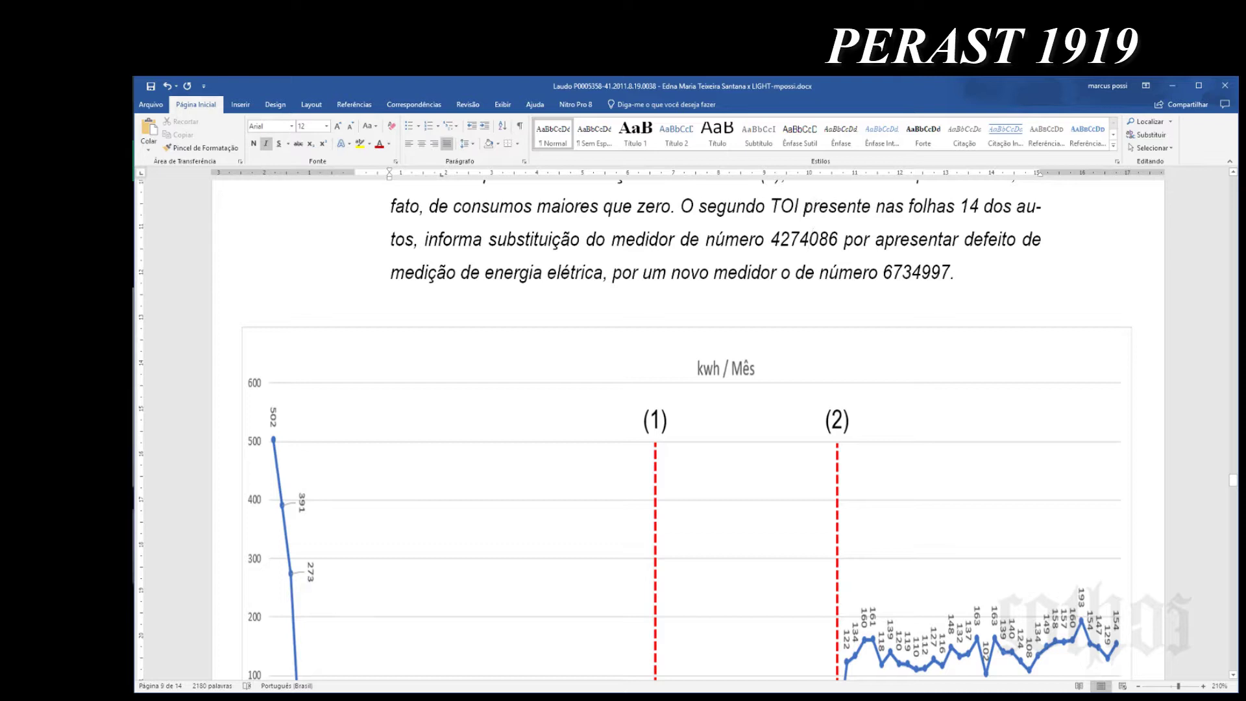
Step: Reword the next sentence to read 'O segundo TOI representaria a substituição do medidor'
{"action": "left_click", "coordinate": [805, 206]}
{"action": "type", "text": "representaria"}
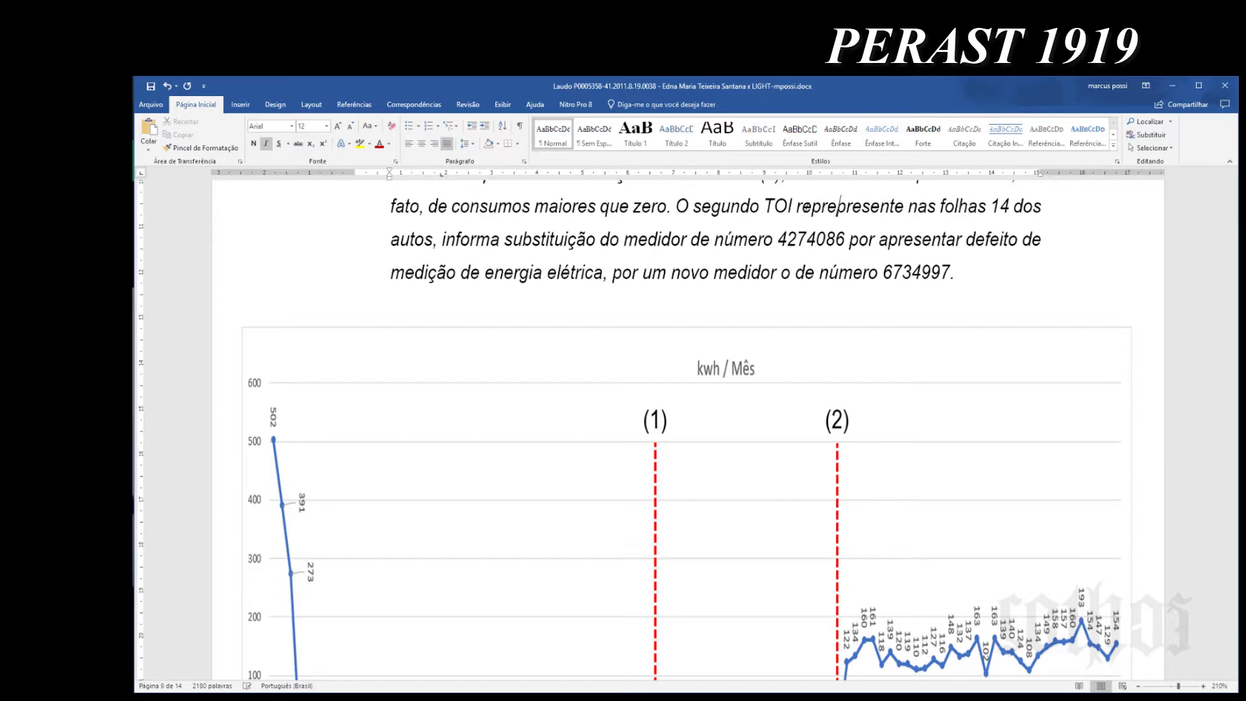
{"action": "key", "text": "shift+Down"}
{"action": "key", "text": "shift+Down"}
{"action": "key", "text": "shift+Down"}
{"action": "key", "text": "shift+Down"}
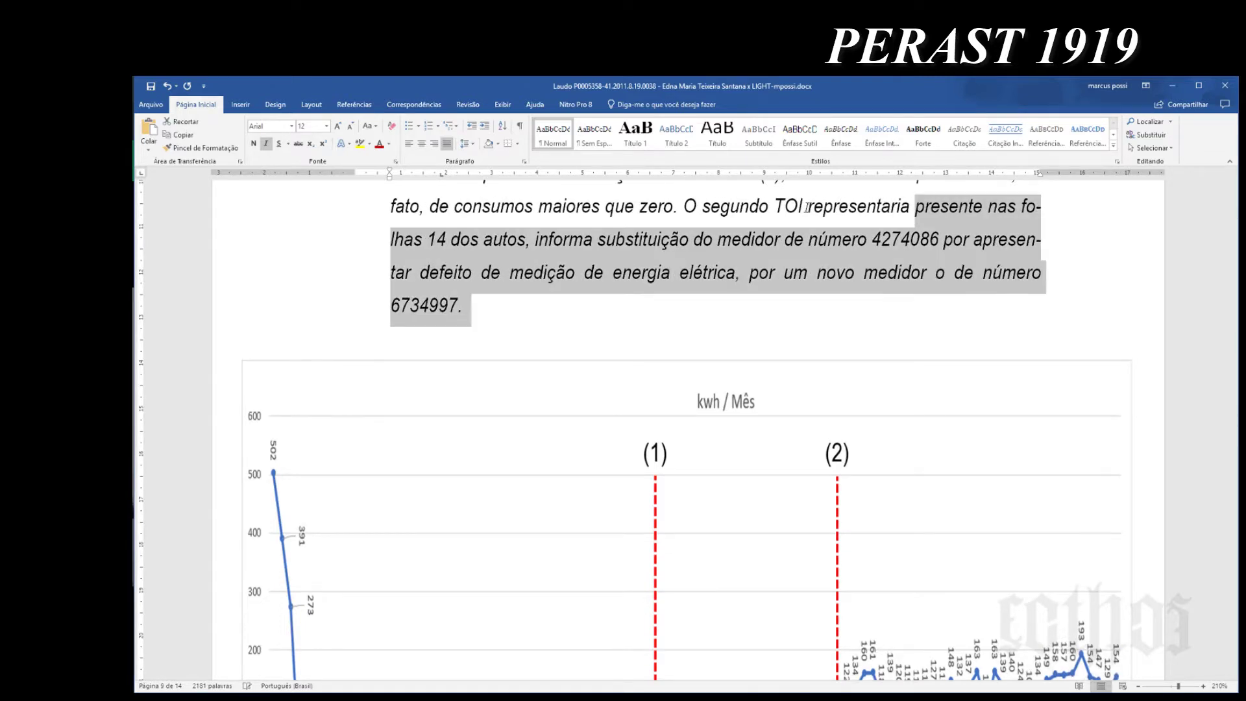
{"action": "left_click", "coordinate": [931, 222]}
{"action": "key", "text": "ctrl+shift+Right"}
{"action": "key", "text": "ctrl+shift+Right"}
{"action": "key", "text": "ctrl+shift+Right"}
{"action": "key", "text": "ctrl+shift+Right"}
{"action": "key", "text": "ctrl+shift+Right"}
{"action": "key", "text": "ctrl+shift+Right"}
{"action": "key", "text": "ctrl+shift+Right"}
{"action": "key", "text": "ctrl+shift+Right"}
{"action": "key", "text": "ctrl+shift+Right"}
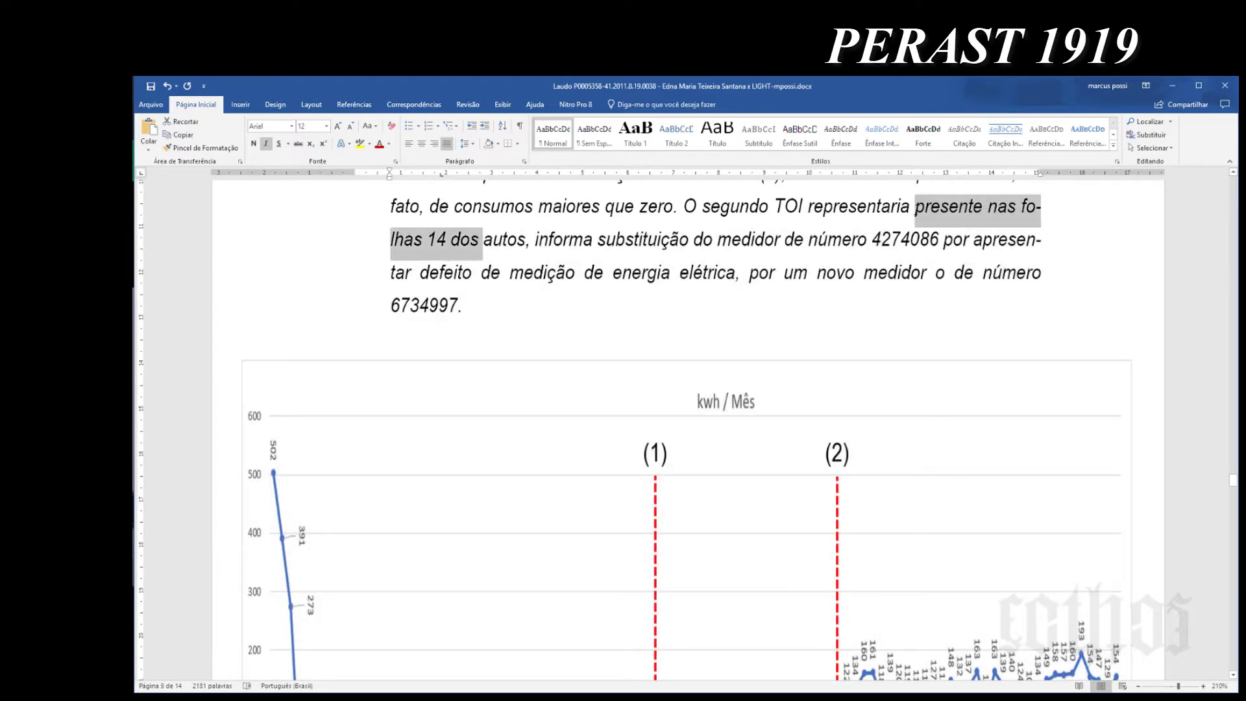
{"action": "type", "text": "a substituição"}
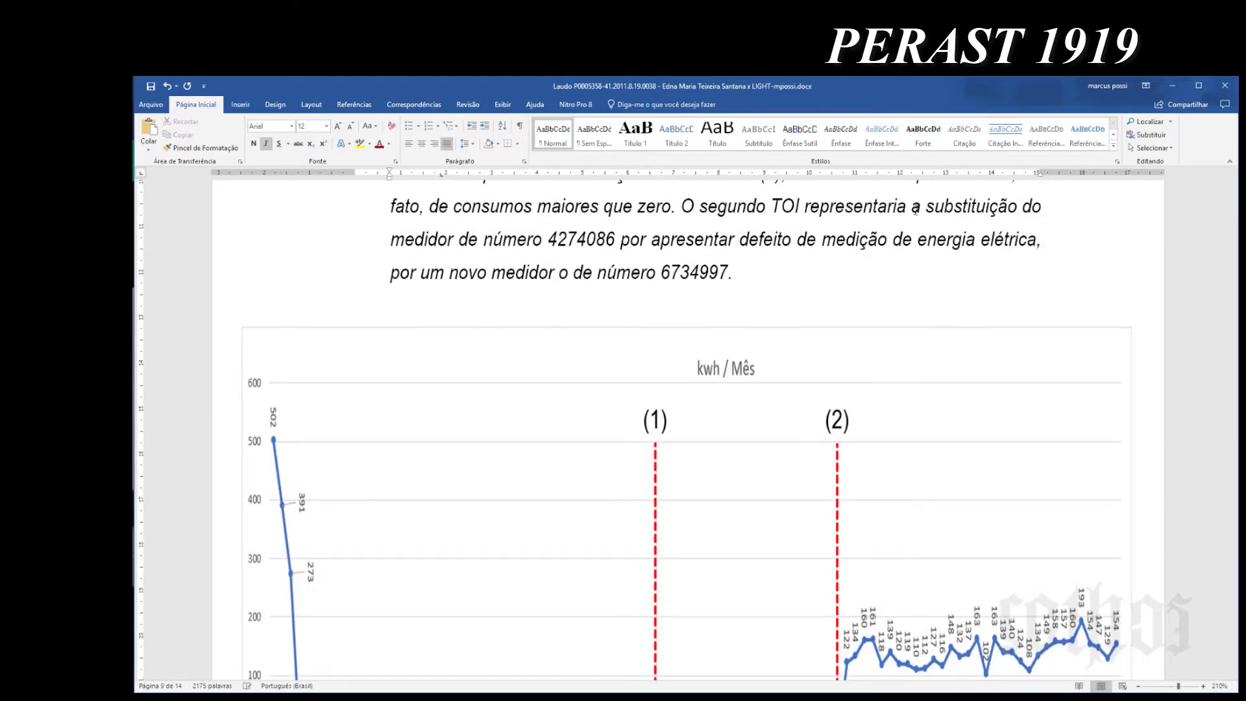
Step: Highlight the passage from 'fato,' through 'representaria a' in yellow
{"action": "key", "text": "ctrl+shift+Left"}
{"action": "key", "text": "ctrl+shift+Left"}
{"action": "key", "text": "ctrl+shift+Left"}
{"action": "key", "text": "ctrl+shift+Left"}
{"action": "key", "text": "ctrl+shift+Left"}
{"action": "key", "text": "ctrl+shift+Left"}
{"action": "key", "text": "ctrl+shift+Left"}
{"action": "key", "text": "ctrl+shift+Left"}
{"action": "key", "text": "ctrl+shift+Left"}
{"action": "key", "text": "ctrl+shift+Left"}
{"action": "key", "text": "ctrl+shift+Left"}
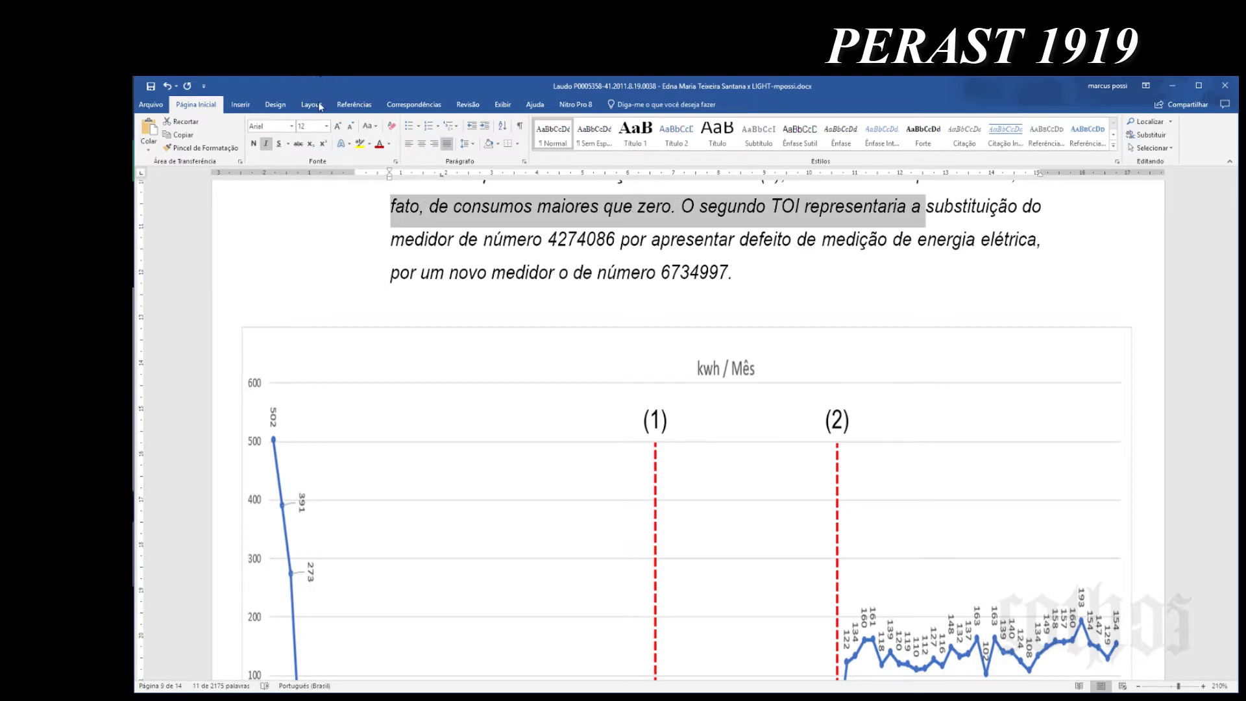
{"action": "left_click", "coordinate": [359, 143]}
{"action": "left_click", "coordinate": [447, 311]}
{"action": "scroll", "coordinate": [447, 311], "scroll_direction": "down", "scroll_amount": 3}
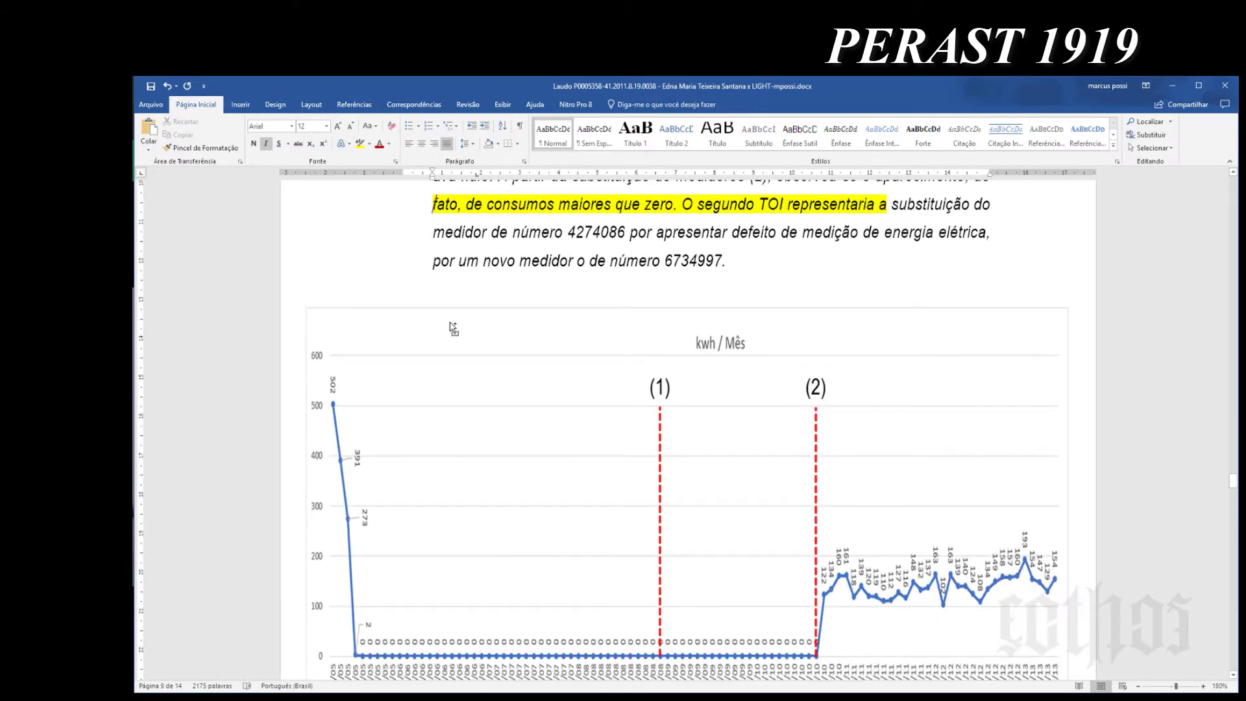
{"action": "scroll", "coordinate": [447, 319], "scroll_direction": "up", "scroll_amount": 3}
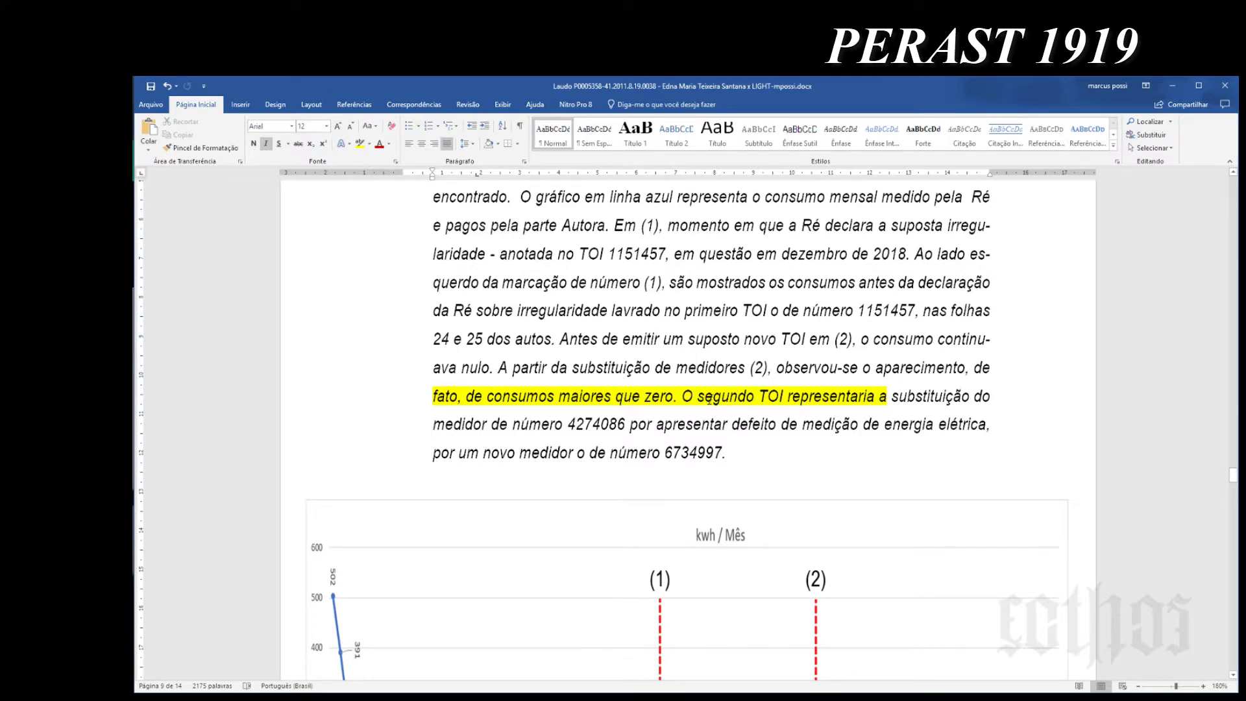
Step: Replace 'TOI' with 'documento, as folhas 15,' in the highlighted sentence
{"action": "double_click", "coordinate": [766, 396]}
{"action": "key", "text": "Delete"}
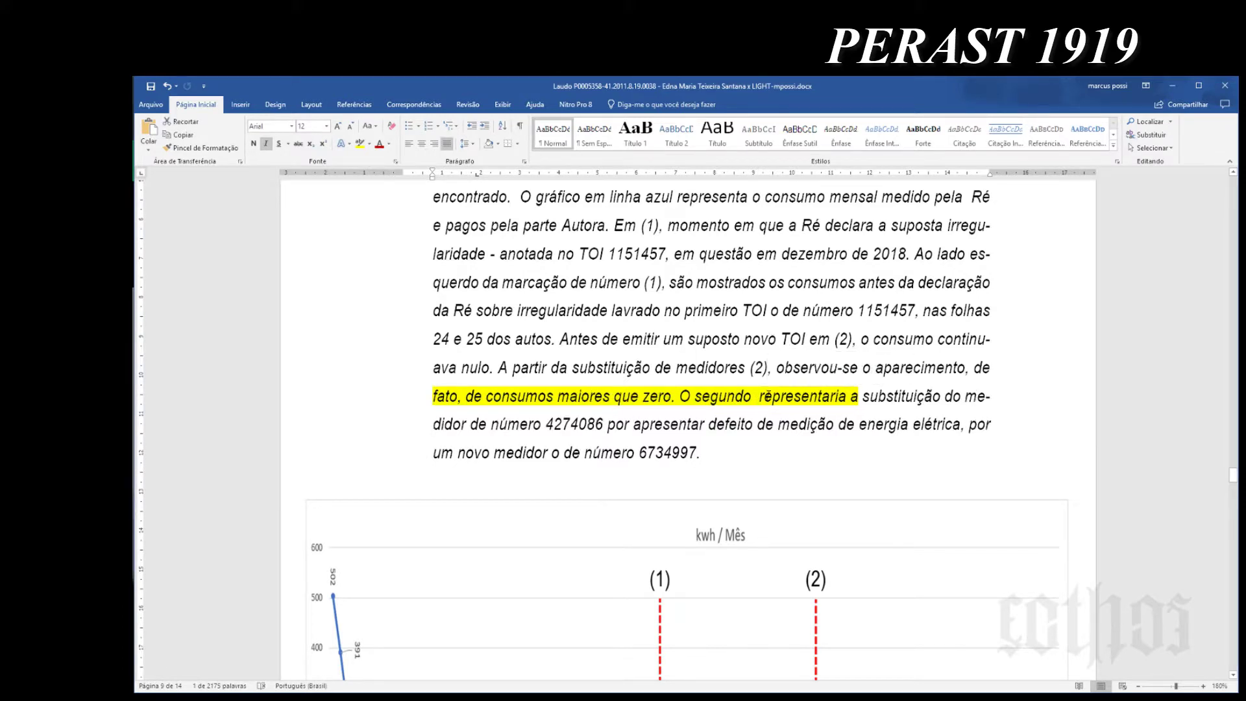
{"action": "type", "text": "dcouemnto"}
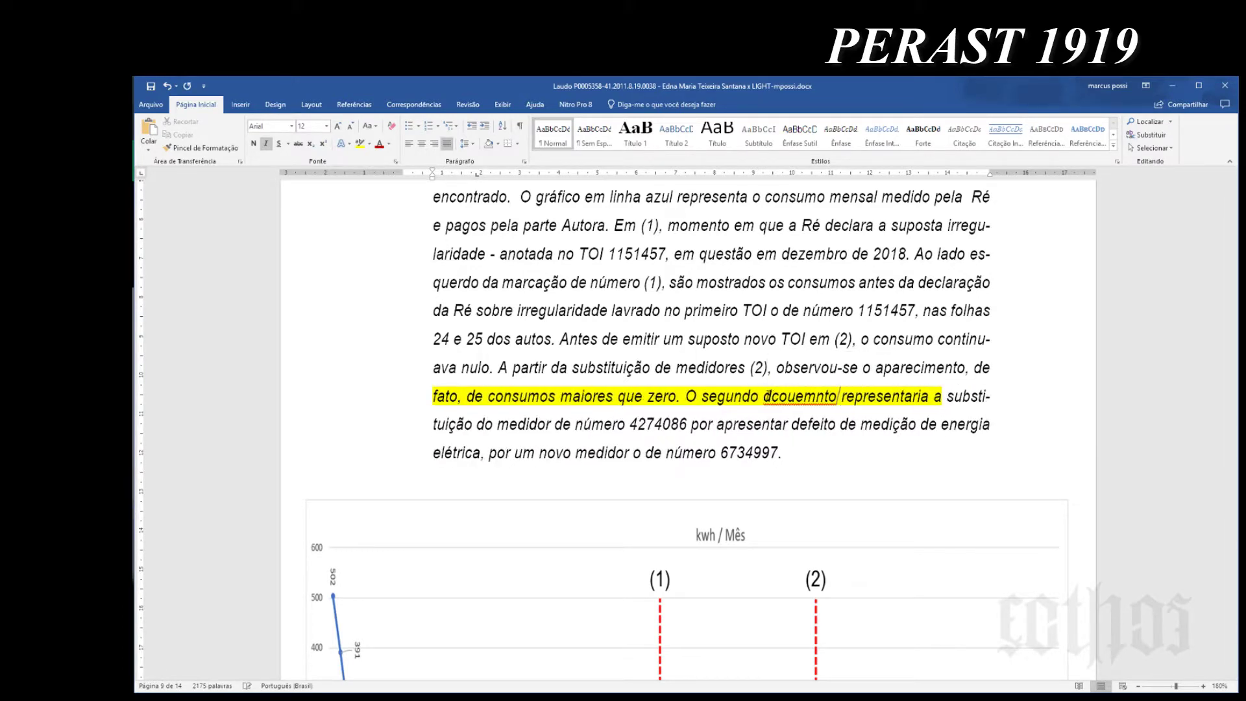
{"action": "key", "text": "BackSpace"}
{"action": "key", "text": "BackSpace"}
{"action": "key", "text": "BackSpace"}
{"action": "key", "text": "BackSpace"}
{"action": "key", "text": "BackSpace"}
{"action": "key", "text": "BackSpace"}
{"action": "key", "text": "BackSpace"}
{"action": "key", "text": "BackSpace"}
{"action": "type", "text": "ocumento"}
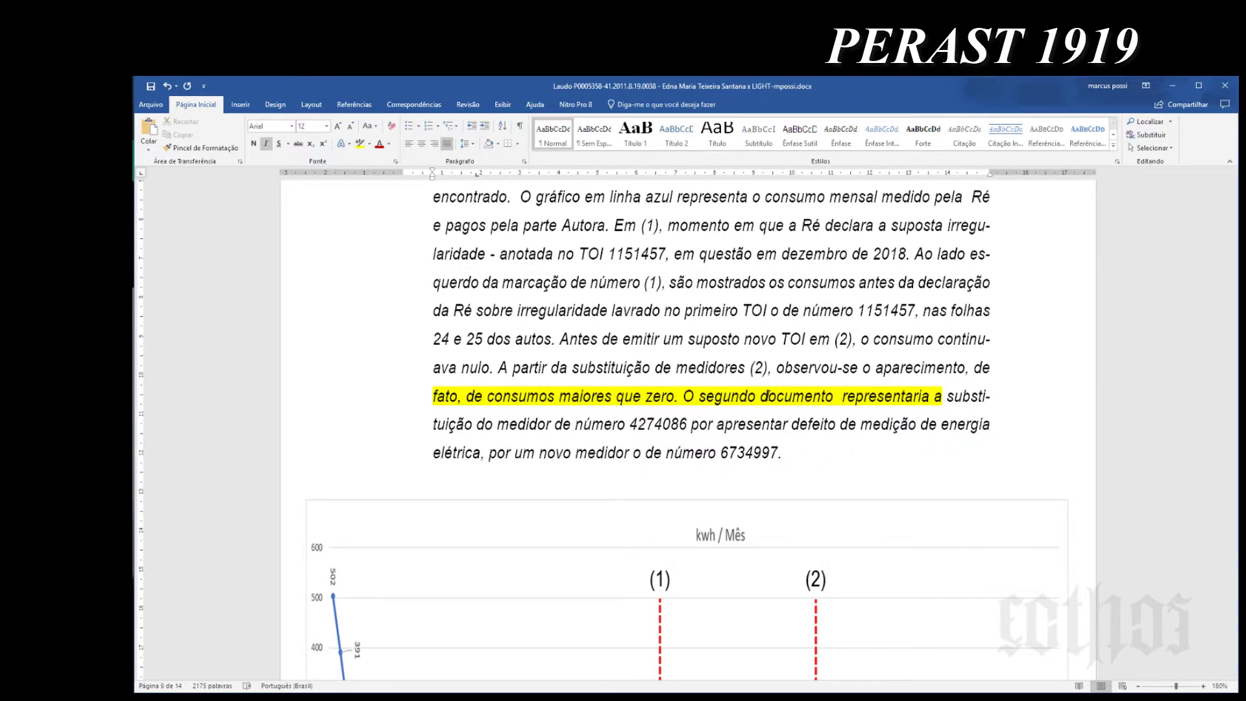
{"action": "key", "text": "BackSpace"}
{"action": "type", "text": ", as fol"}
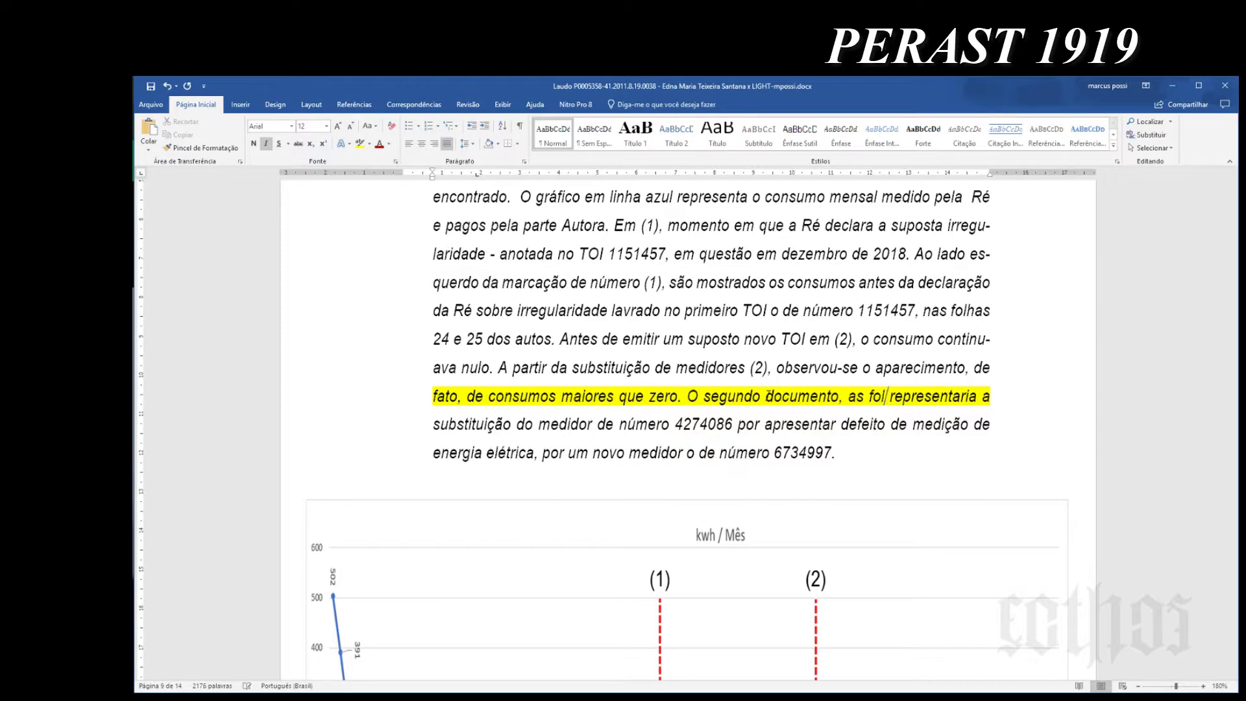
{"action": "type", "text": "has 15,"}
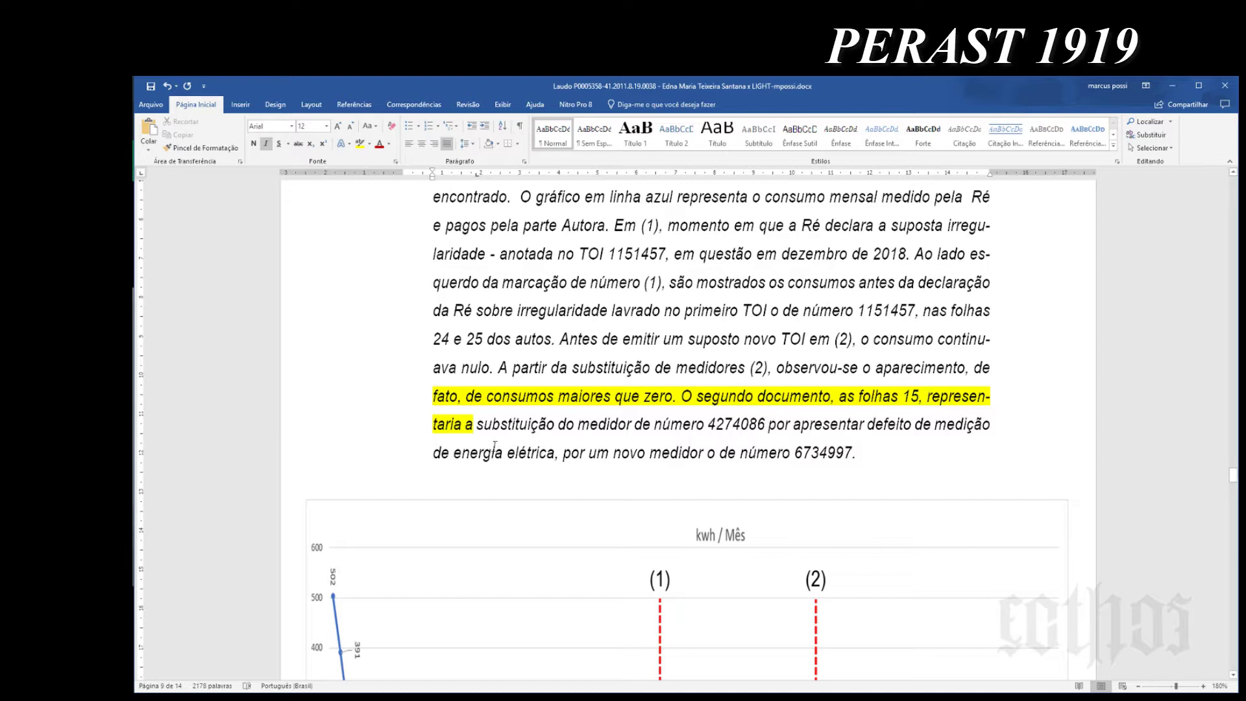
Step: Make the phrase 'por apresentar defeito' bold
{"action": "left_click_drag", "start_coordinate": [772, 427], "coordinate": [886, 422]}
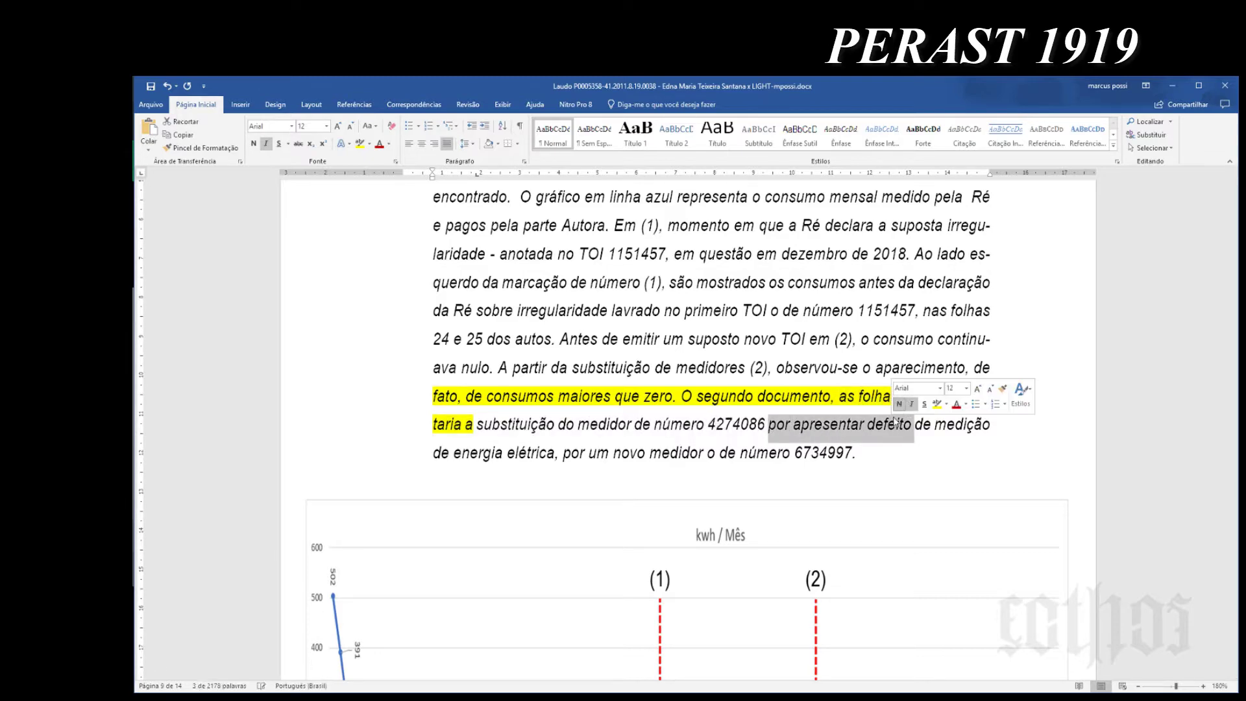
{"action": "key", "text": "ctrl+n"}
{"action": "left_click", "coordinate": [890, 455]}
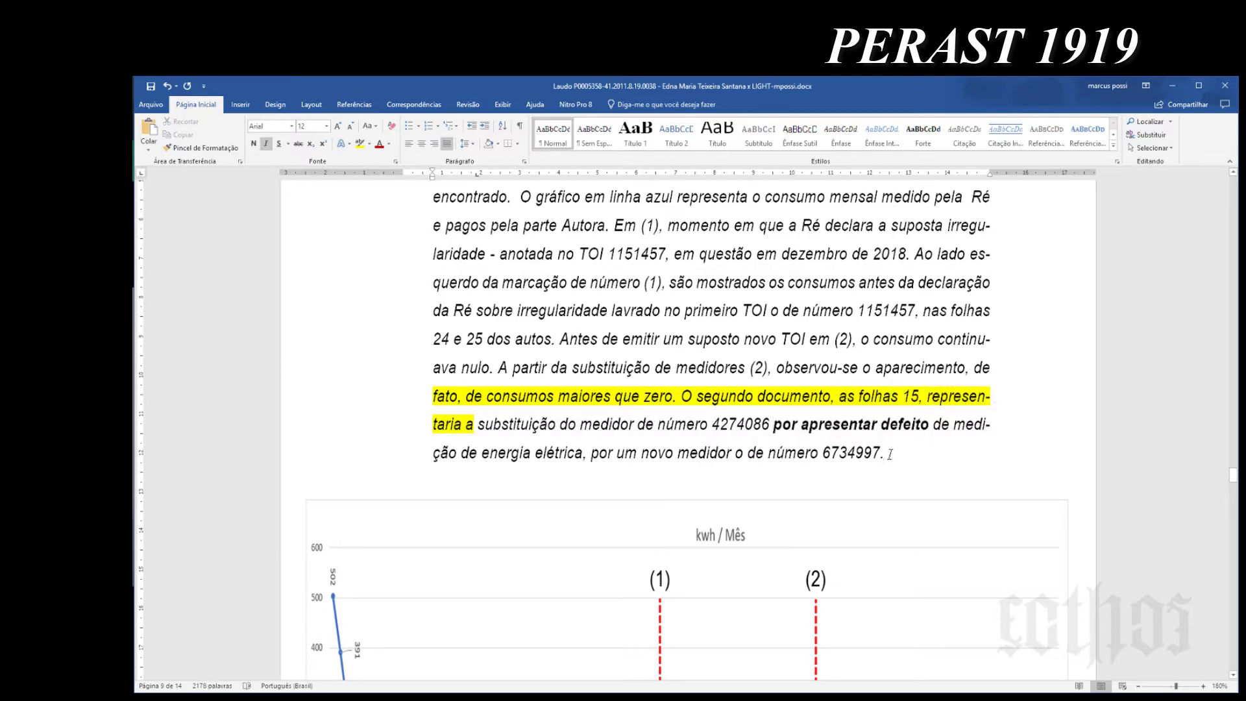
{"action": "scroll", "coordinate": [893, 452], "scroll_direction": "down", "scroll_amount": 2}
{"action": "scroll", "coordinate": [894, 452], "scroll_direction": "down", "scroll_amount": 2}
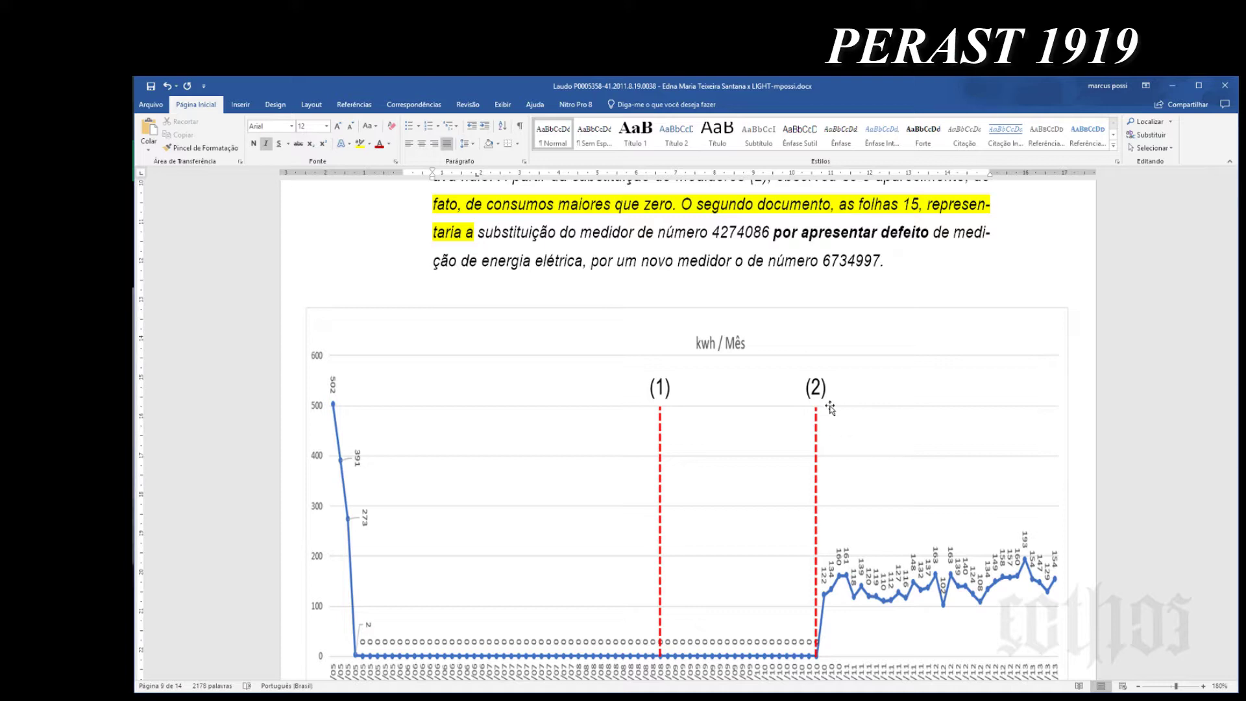
{"action": "scroll", "coordinate": [849, 290], "scroll_direction": "up", "scroll_amount": 4}
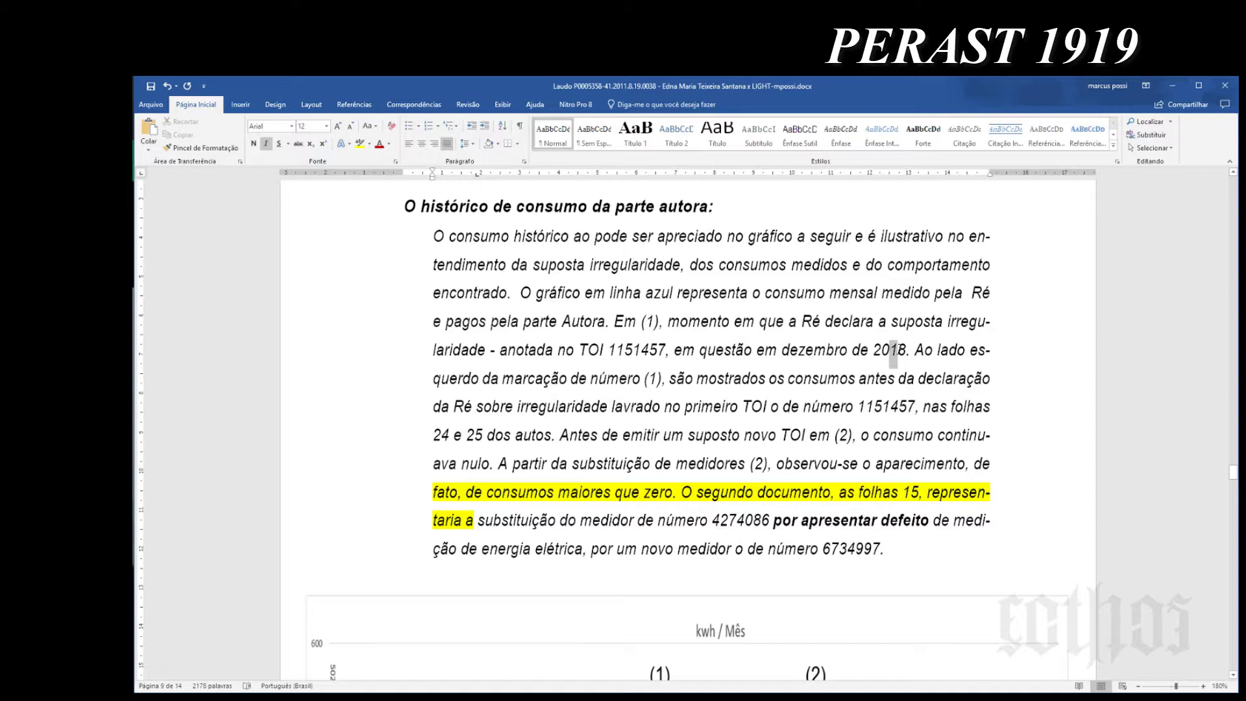
Step: Highlight the year 2008 in 'em dezembro de 2008' in yellow
{"action": "double_click", "coordinate": [894, 351]}
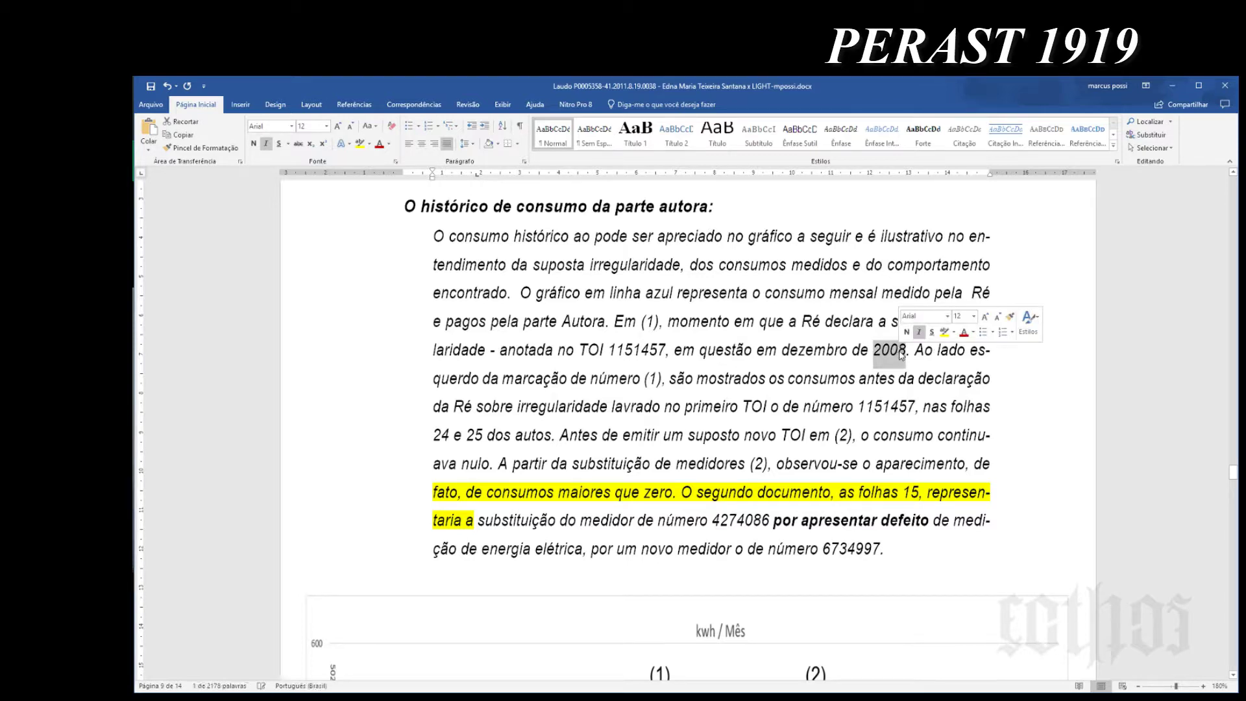
{"action": "left_click", "coordinate": [948, 333]}
{"action": "left_click", "coordinate": [819, 397]}
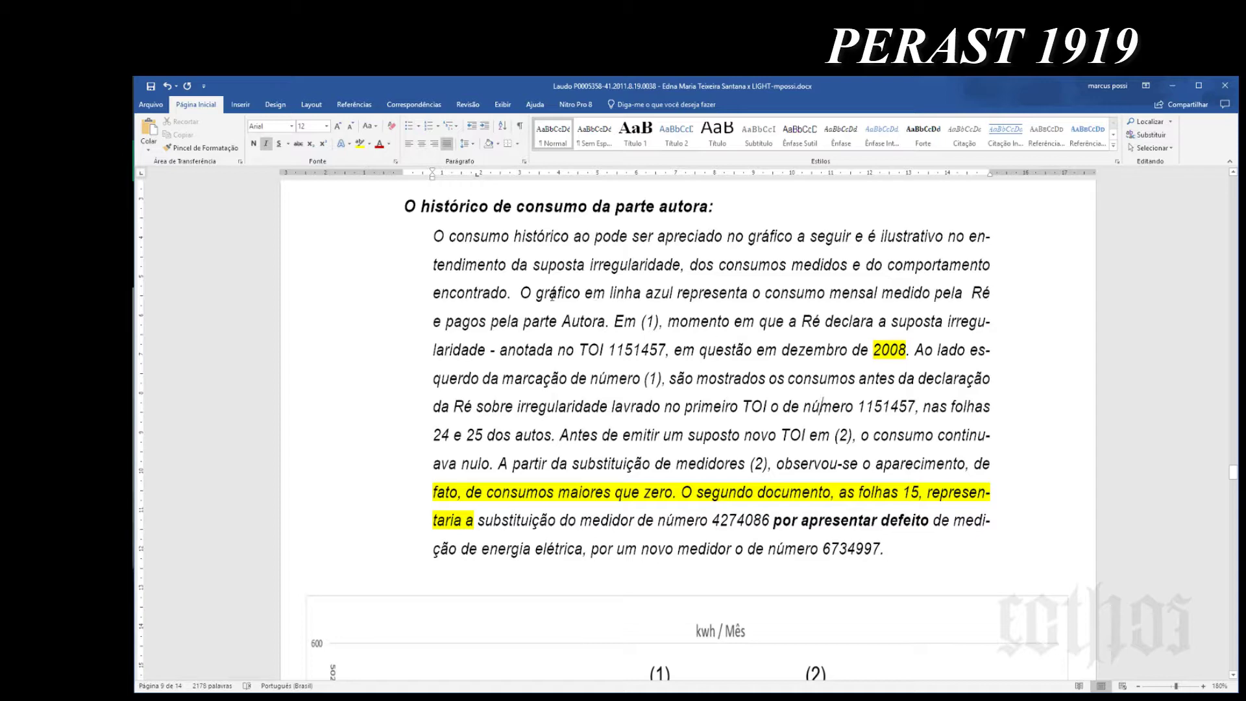
{"action": "scroll", "coordinate": [432, 352], "scroll_direction": "down", "scroll_amount": 2}
{"action": "scroll", "coordinate": [432, 352], "scroll_direction": "down", "scroll_amount": 4}
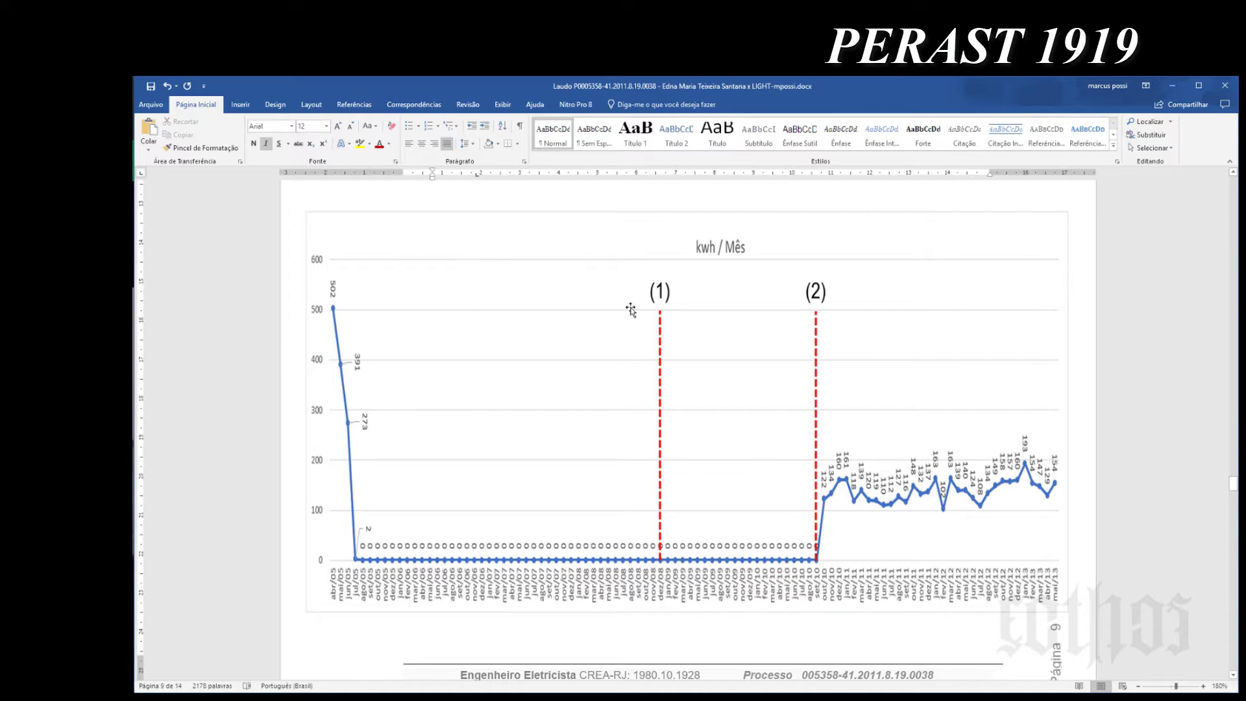
Step: Delete the blank lines above the 'Parte IV' heading on page 10
{"action": "scroll", "coordinate": [625, 309], "scroll_direction": "up", "scroll_amount": 6}
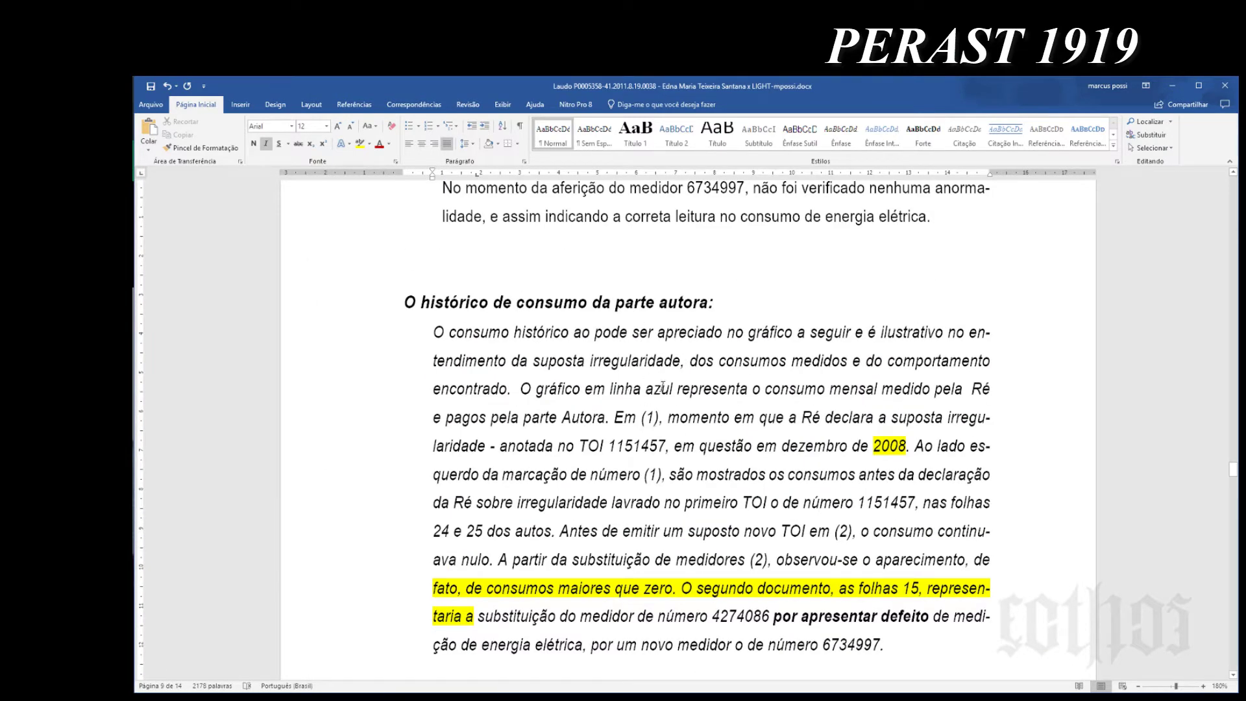
{"action": "left_click_drag", "start_coordinate": [623, 389], "coordinate": [747, 389]}
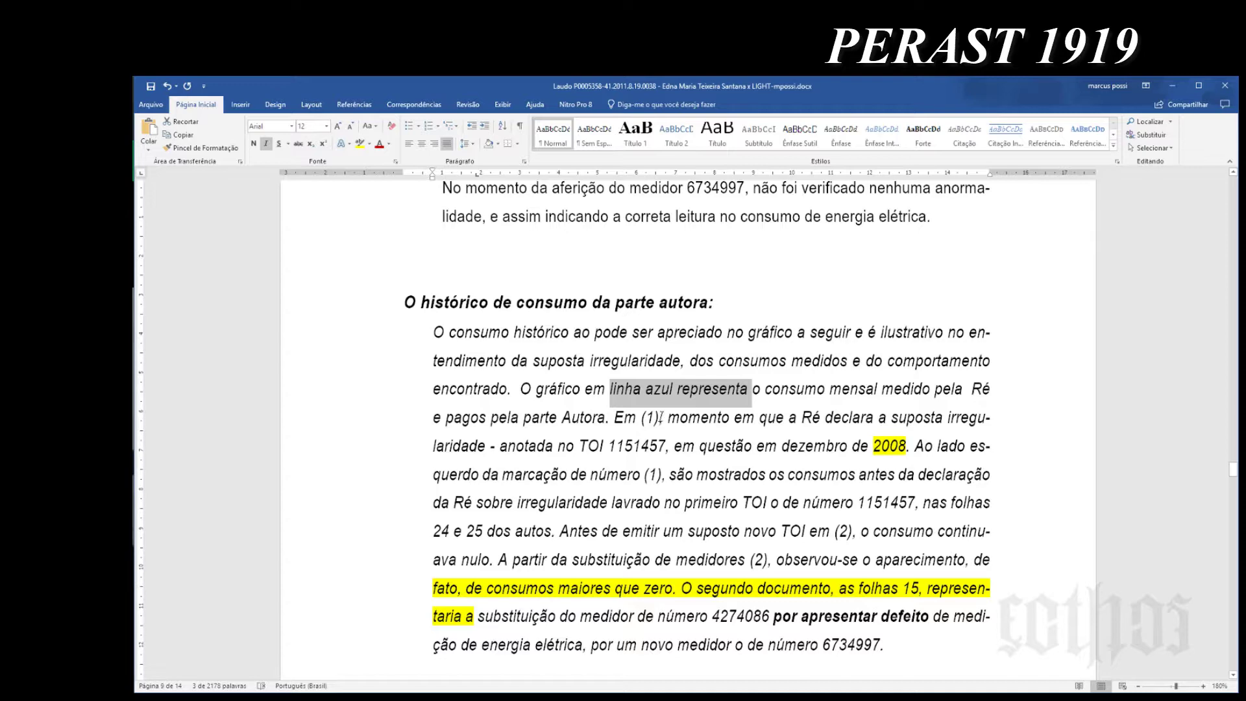
{"action": "scroll", "coordinate": [664, 416], "scroll_direction": "down", "scroll_amount": 5}
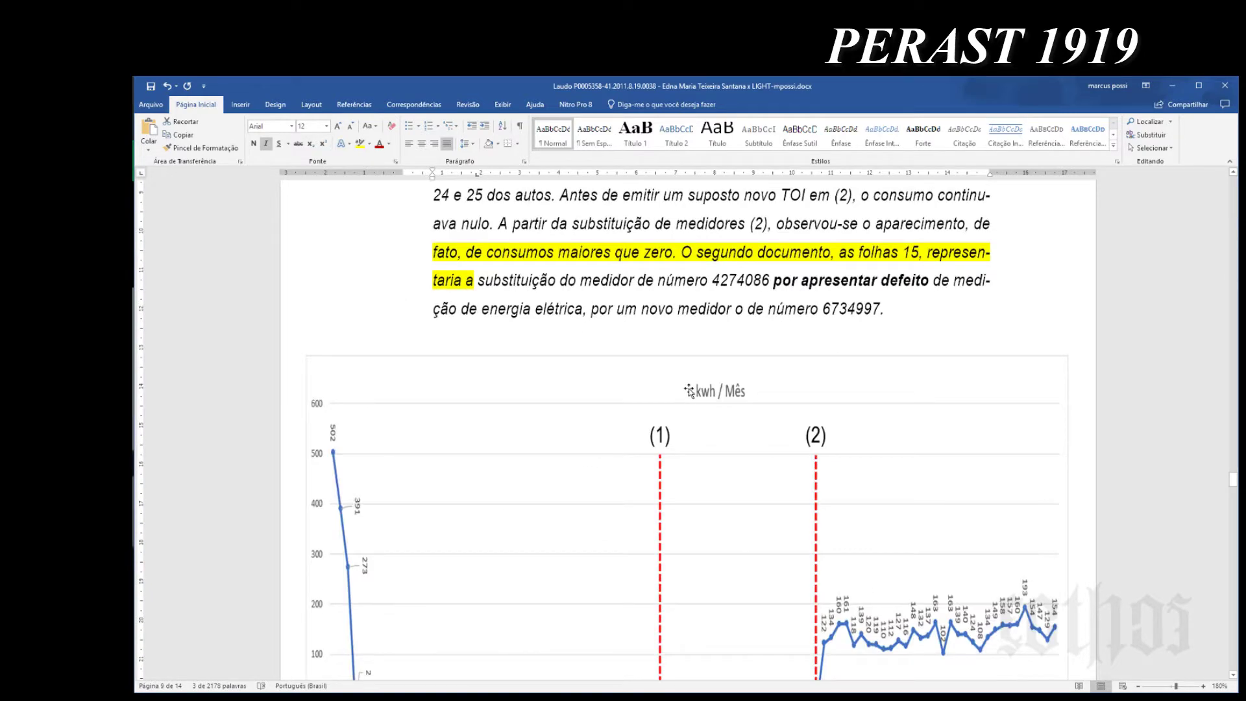
{"action": "scroll", "coordinate": [674, 282], "scroll_direction": "down", "scroll_amount": 4}
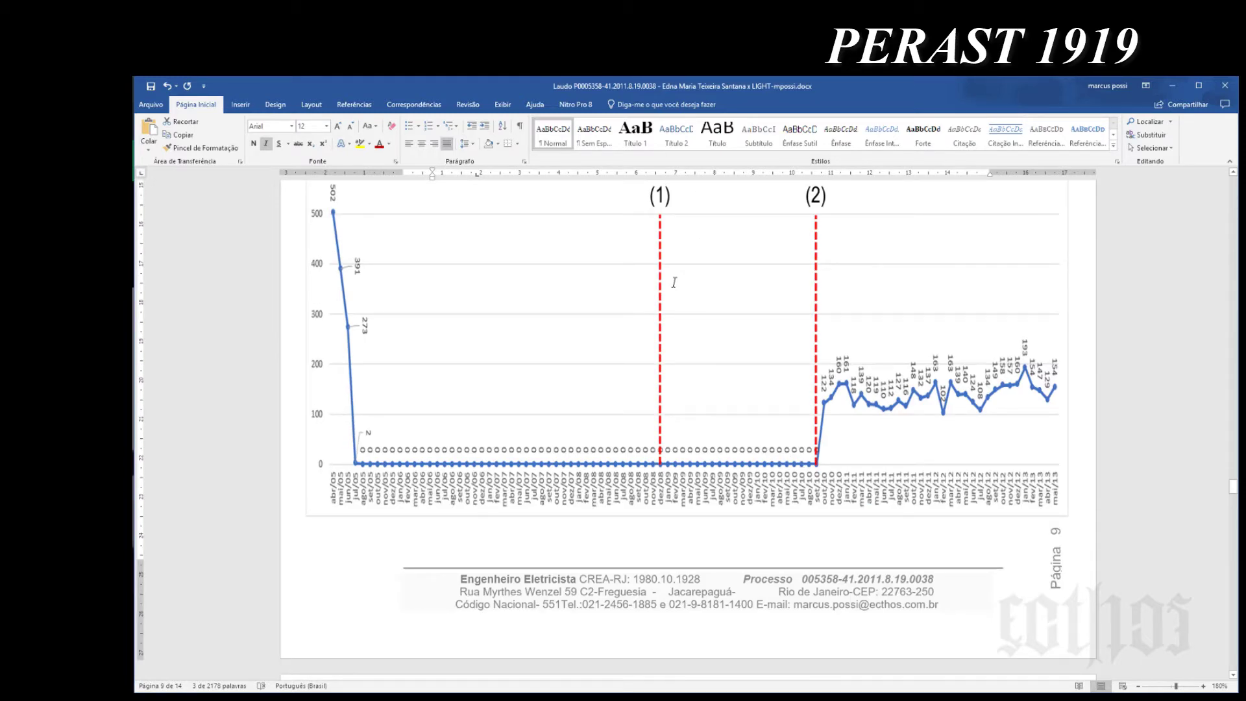
{"action": "scroll", "coordinate": [673, 282], "scroll_direction": "down", "scroll_amount": 9}
{"action": "scroll", "coordinate": [674, 282], "scroll_direction": "up", "scroll_amount": 3}
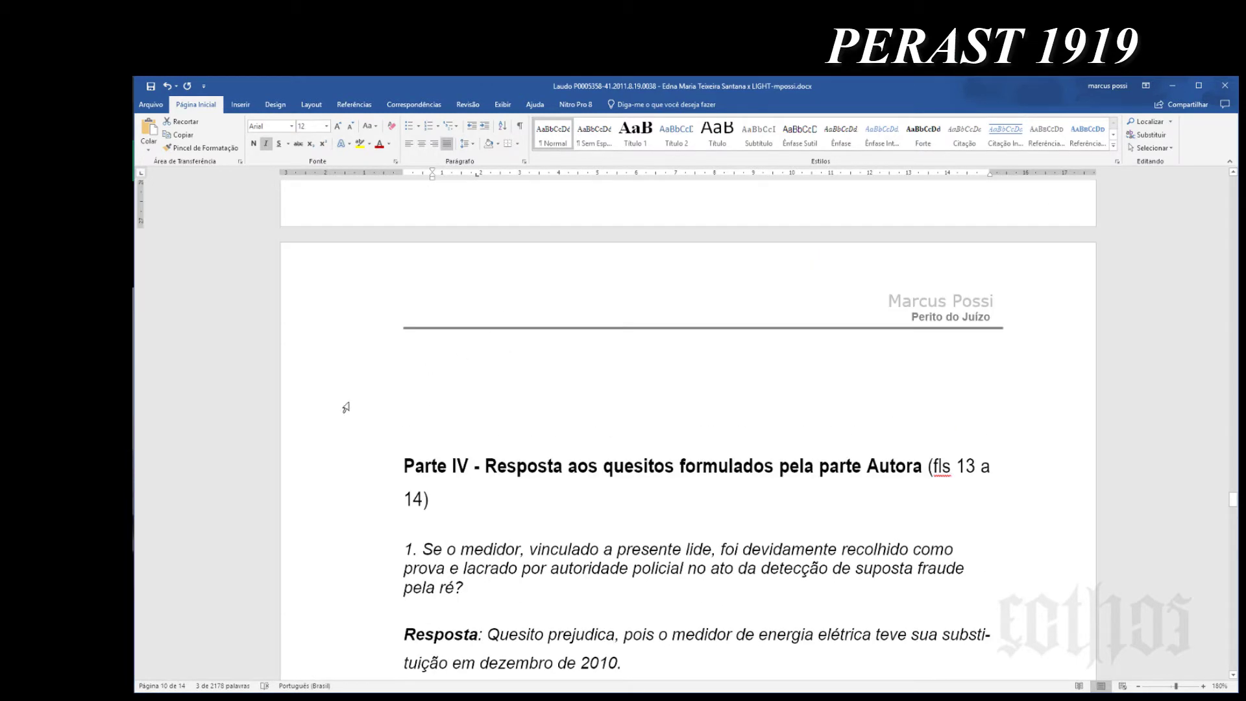
{"action": "left_click_drag", "start_coordinate": [340, 387], "coordinate": [337, 431]}
{"action": "key", "text": "Delete"}
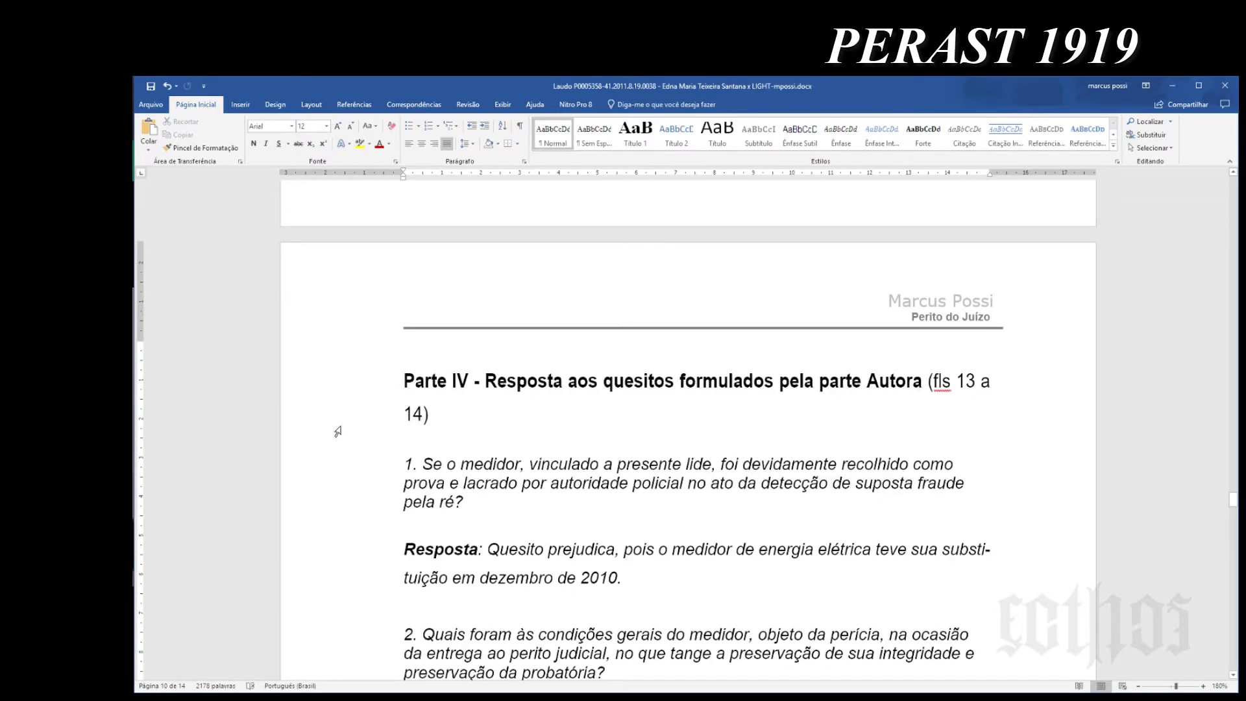
Step: Check the text above the moved Parte IV heading, then return to page 10
{"action": "scroll", "coordinate": [696, 282], "scroll_direction": "up", "scroll_amount": 10}
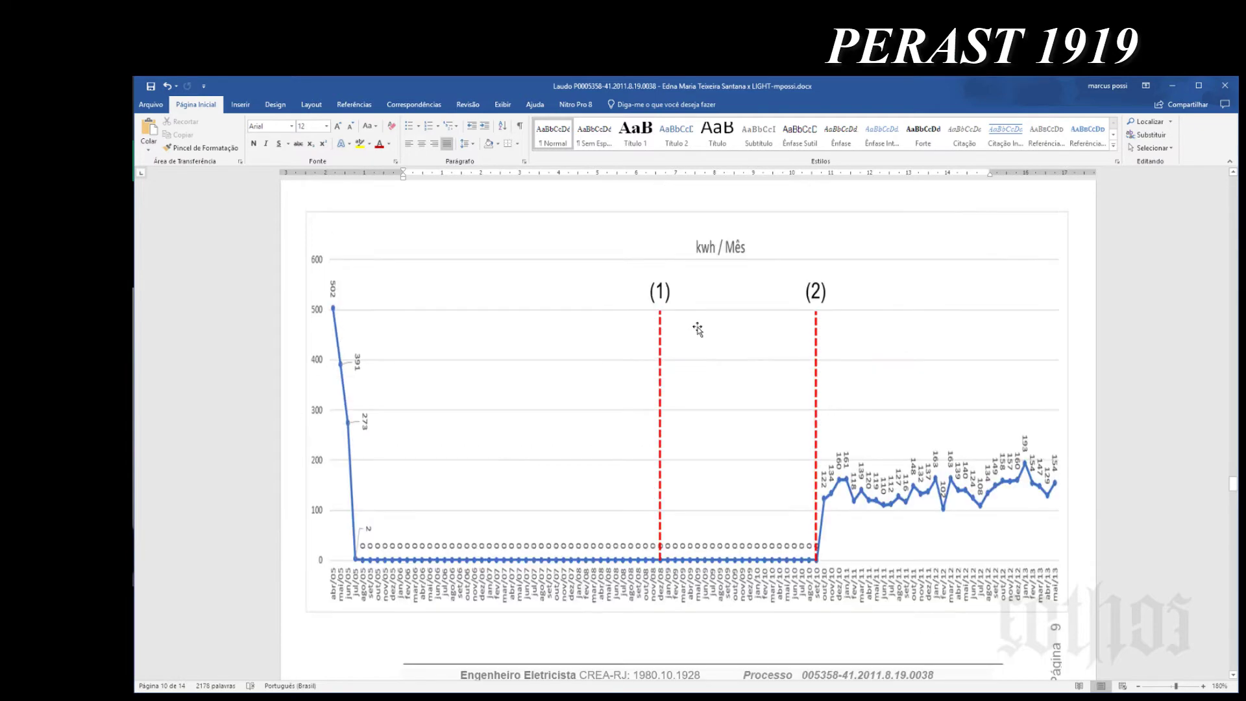
{"action": "scroll", "coordinate": [703, 332], "scroll_direction": "up", "scroll_amount": 1}
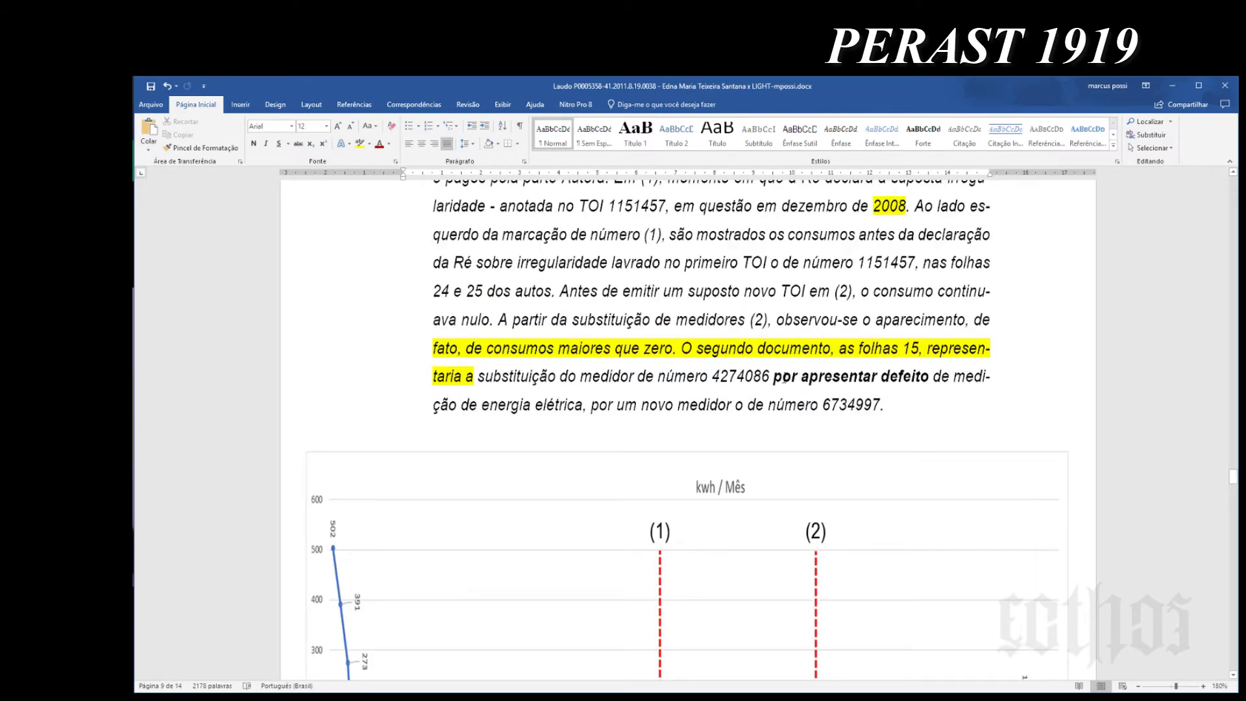
{"action": "left_click_drag", "start_coordinate": [800, 375], "coordinate": [932, 378]}
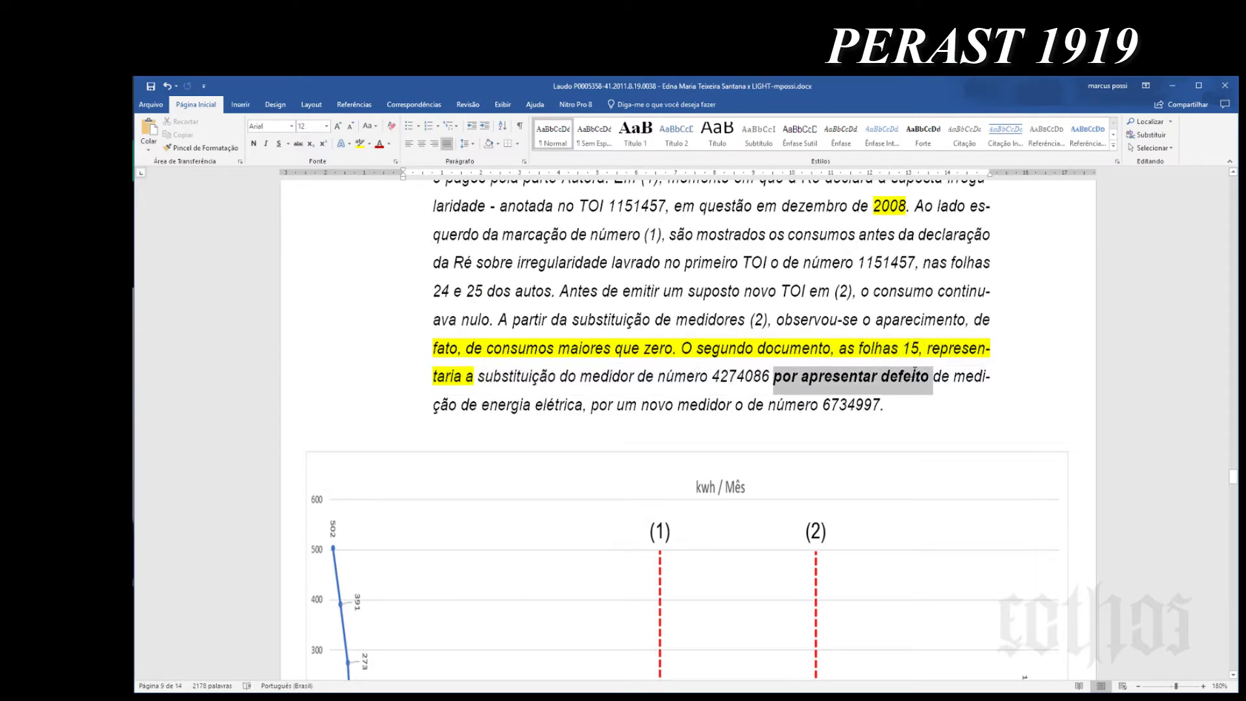
{"action": "left_click", "coordinate": [902, 402]}
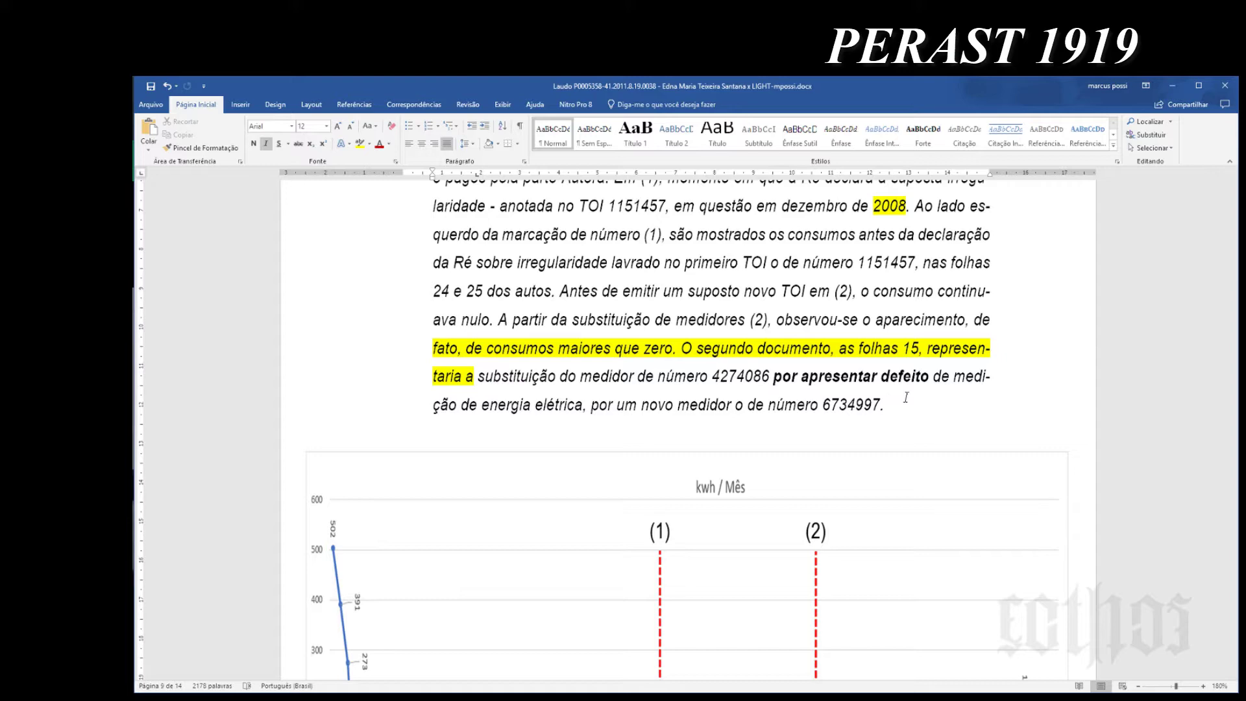
{"action": "scroll", "coordinate": [890, 394], "scroll_direction": "down", "scroll_amount": 1}
{"action": "scroll", "coordinate": [890, 394], "scroll_direction": "down", "scroll_amount": 2}
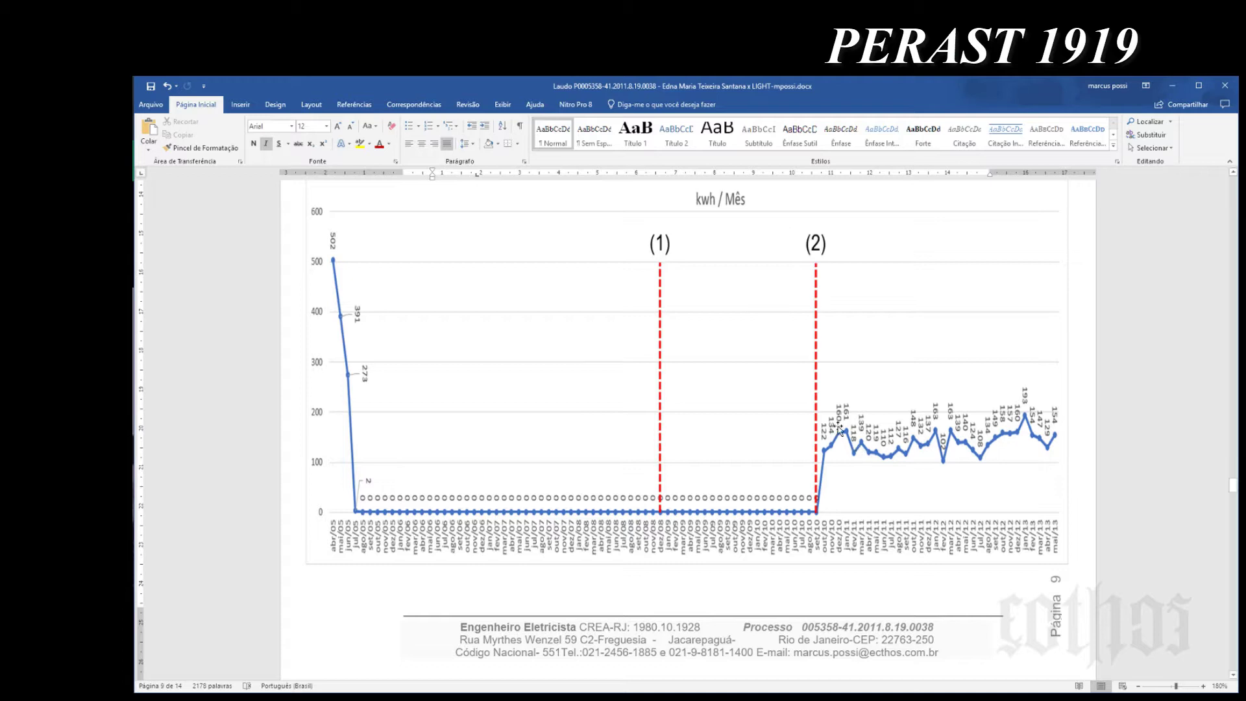
{"action": "scroll", "coordinate": [860, 452], "scroll_direction": "down", "scroll_amount": 10}
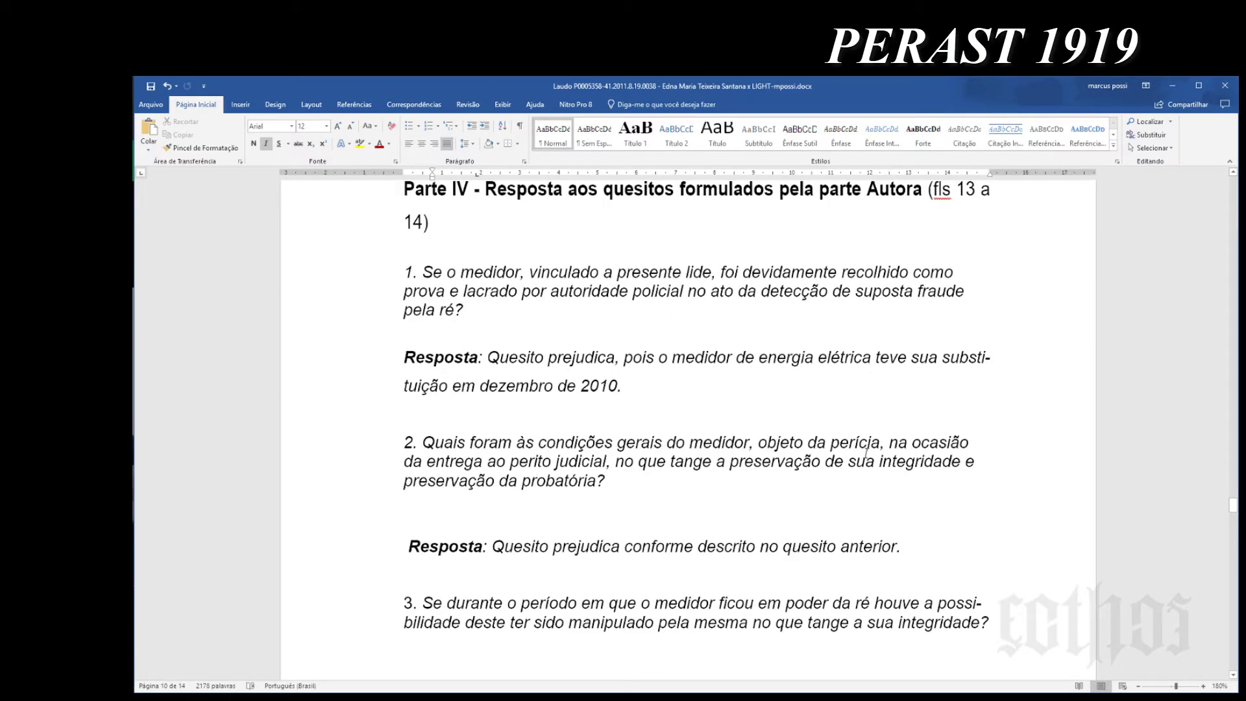
Step: Shrink '(fls 13 a 14)' two font sizes to 11 pt so it fits the heading line
{"action": "scroll", "coordinate": [864, 453], "scroll_direction": "up", "scroll_amount": 1}
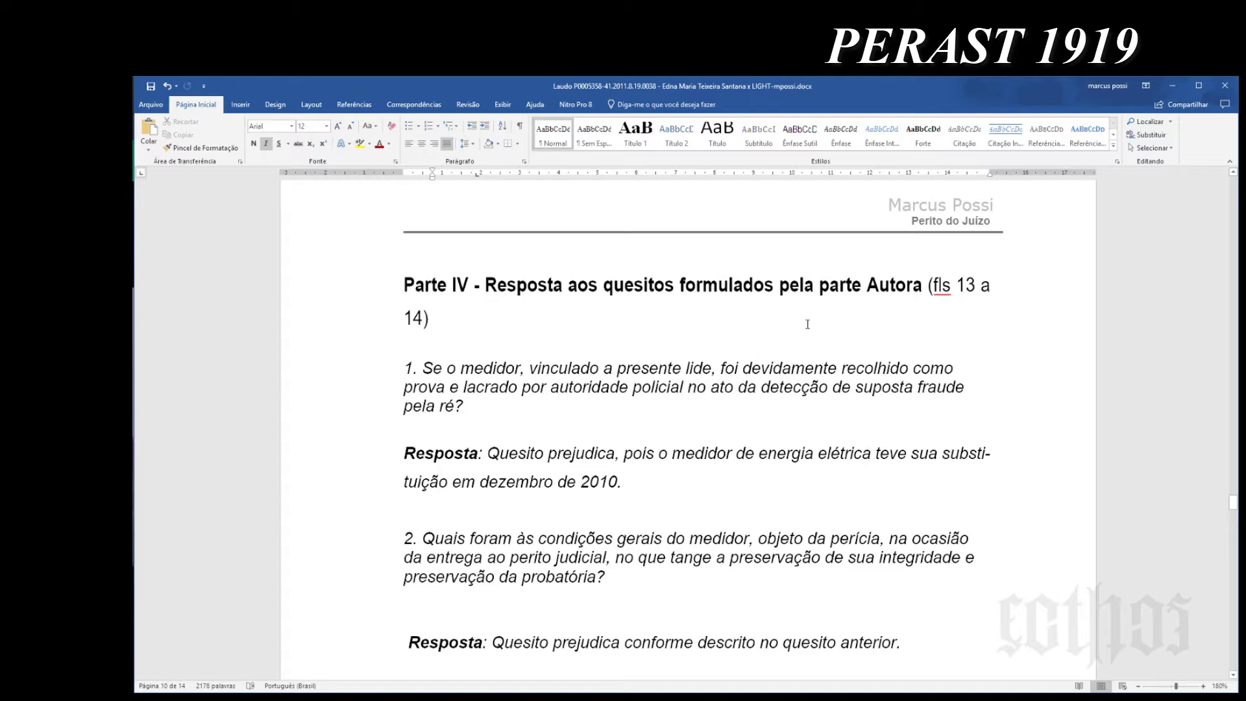
{"action": "left_click_drag", "start_coordinate": [920, 315], "coordinate": [929, 289]}
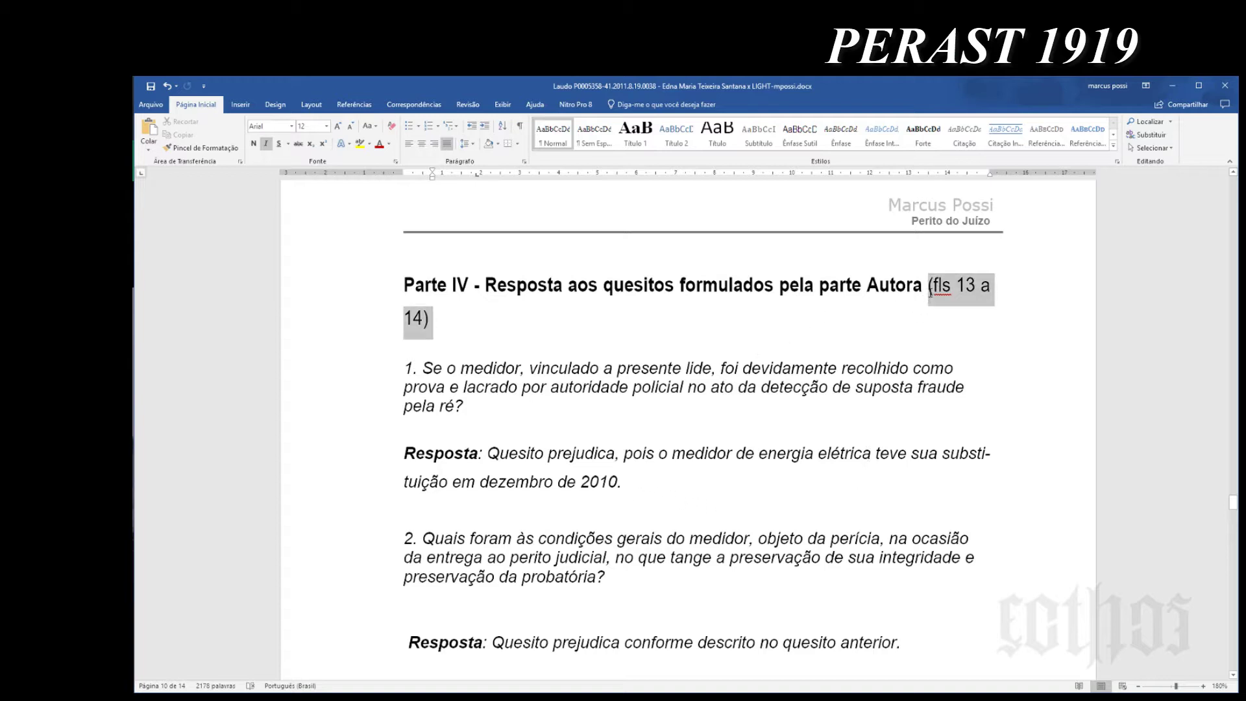
{"action": "left_click", "coordinate": [350, 126]}
{"action": "left_click", "coordinate": [350, 126]}
{"action": "left_click", "coordinate": [455, 351]}
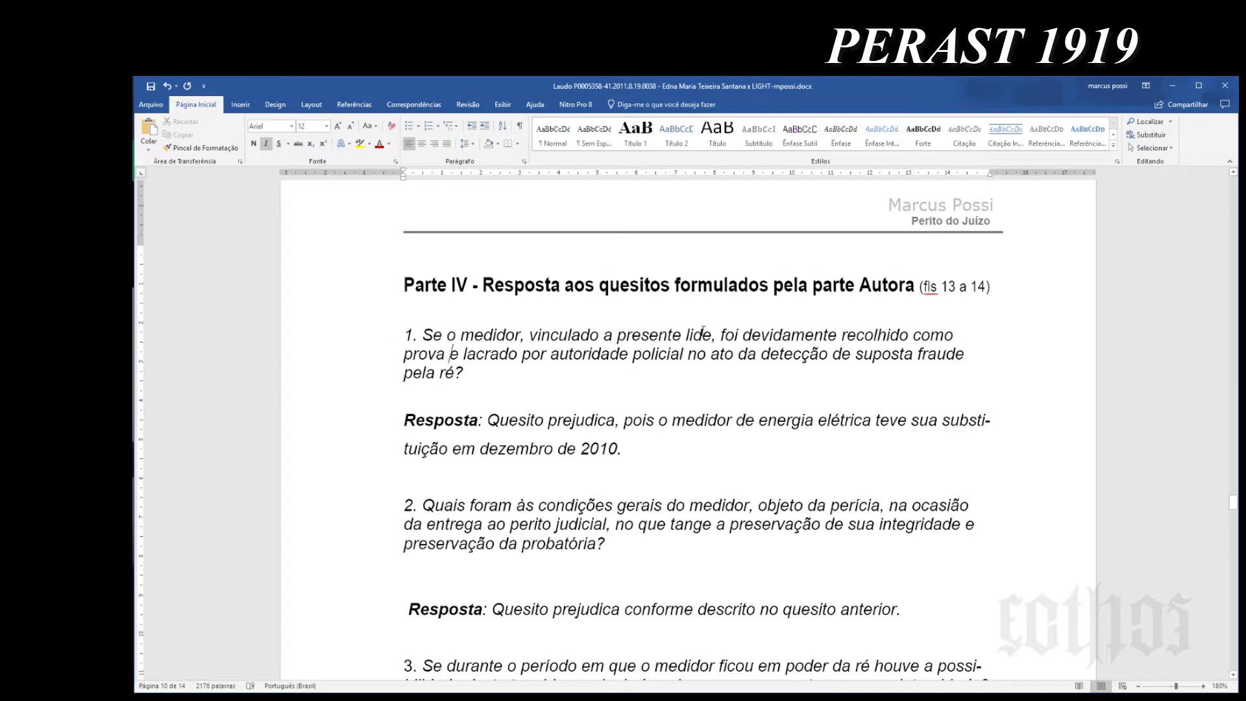
{"action": "left_click_drag", "start_coordinate": [712, 335], "coordinate": [540, 335]}
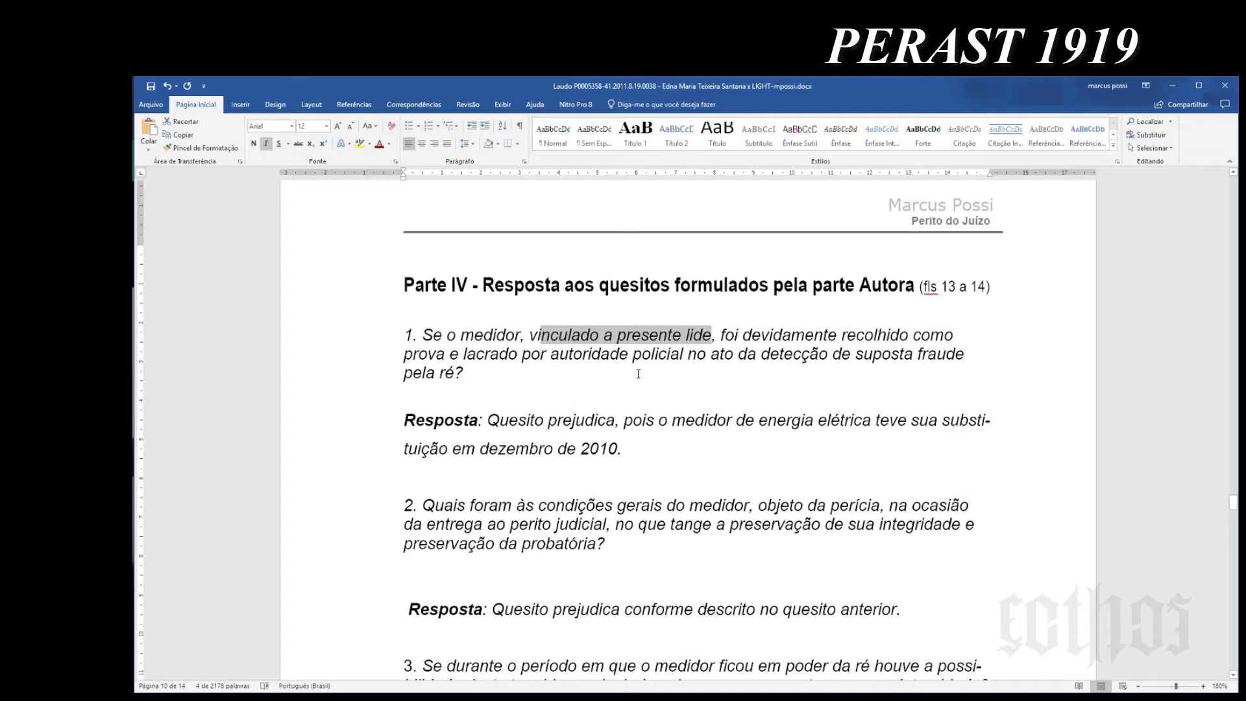
Step: Copy question 1's text into a new paragraph below its answer ending '2010.'
{"action": "left_click_drag", "start_coordinate": [614, 380], "coordinate": [424, 336]}
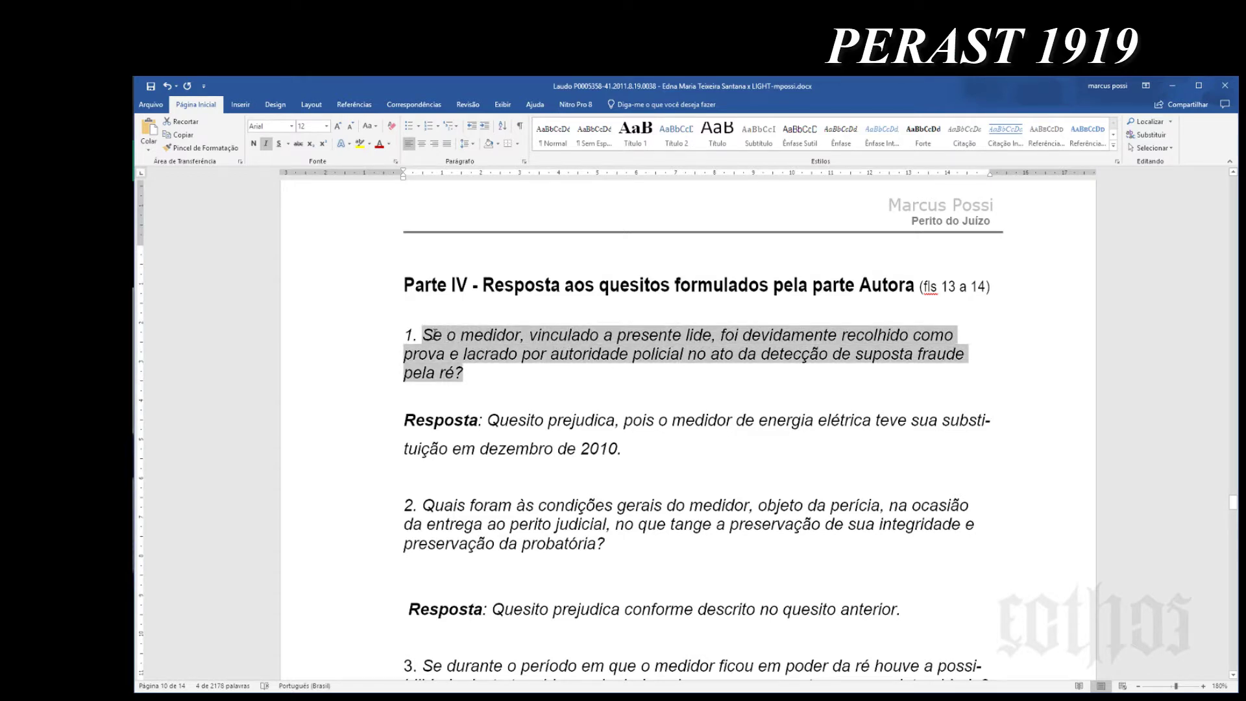
{"action": "key", "text": "ctrl+c"}
{"action": "left_click", "coordinate": [640, 446]}
{"action": "key", "text": "Return"}
{"action": "key", "text": "ctrl+v"}
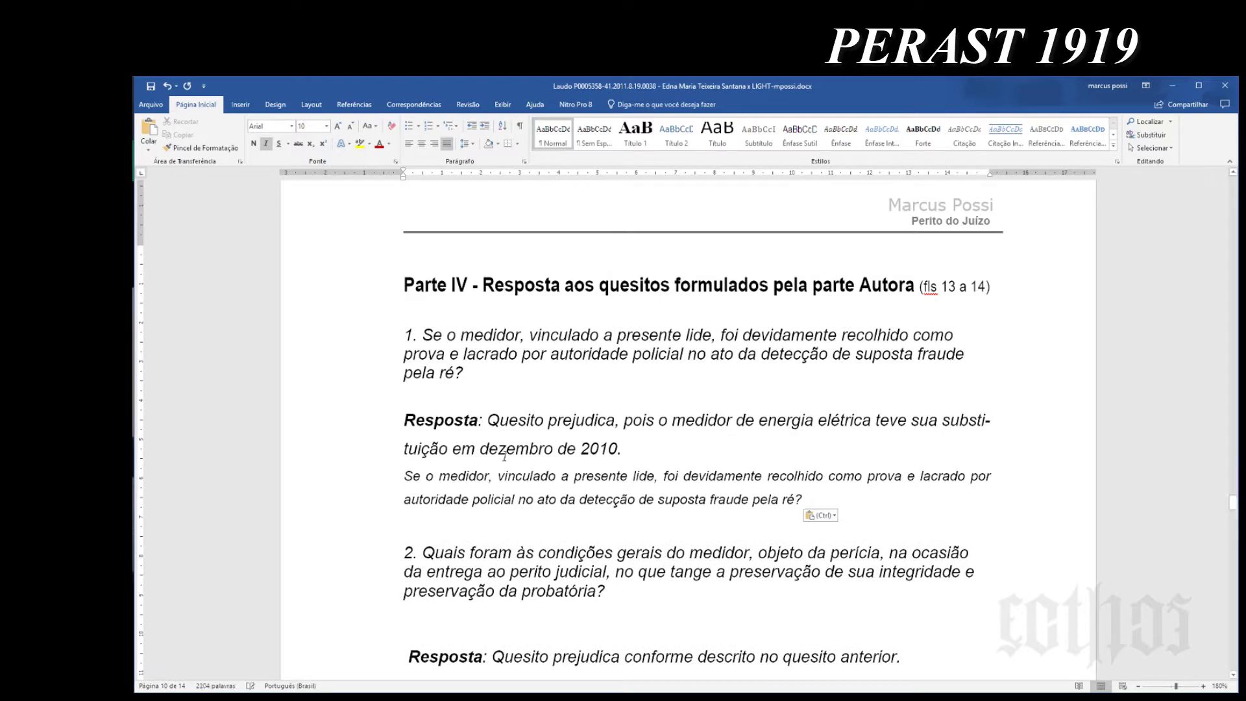
Step: Reword the pasted sentence to start with 'O', read 'não foi', and use 'ou lacrado'
{"action": "left_click_drag", "start_coordinate": [404, 479], "coordinate": [422, 479]}
{"action": "key", "text": "Delete"}
{"action": "type", "text": "O"}
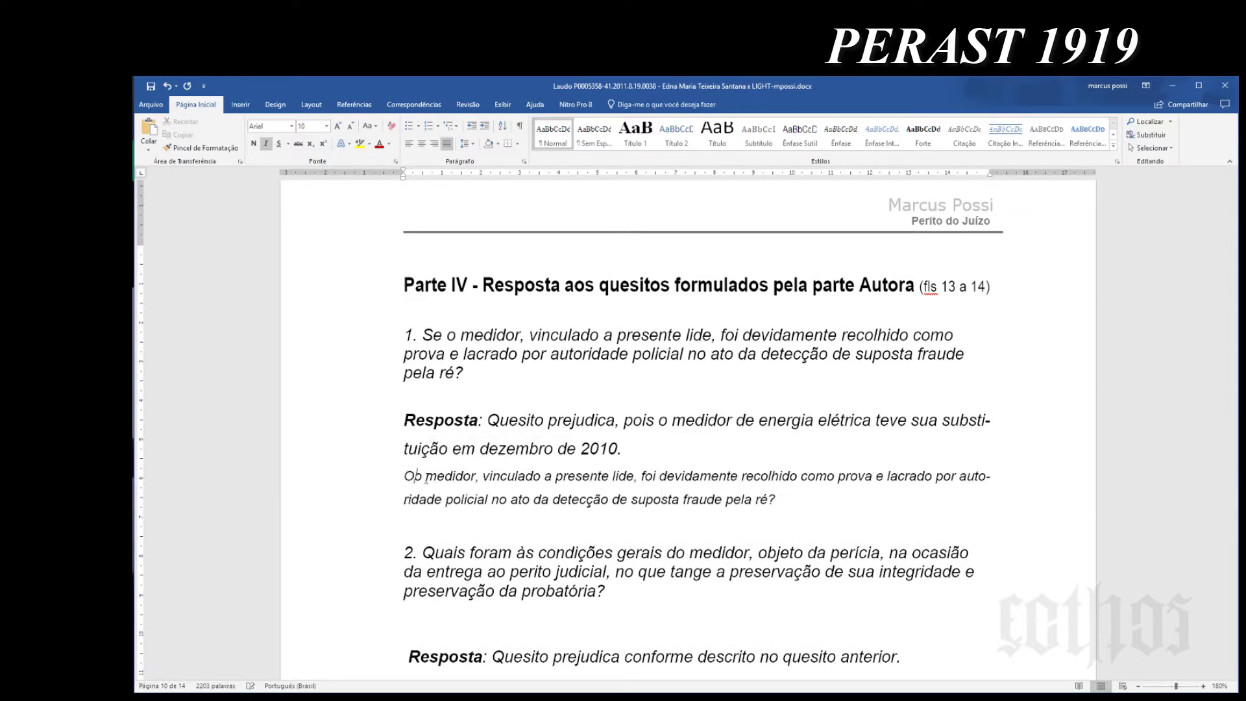
{"action": "key", "text": "Delete"}
{"action": "key", "text": "ctrl+Right"}
{"action": "key", "text": "ctrl+Right"}
{"action": "key", "text": "ctrl+Right"}
{"action": "key", "text": "ctrl+Right"}
{"action": "key", "text": "ctrl+Right"}
{"action": "key", "text": "ctrl+Right"}
{"action": "key", "text": "ctrl+Right"}
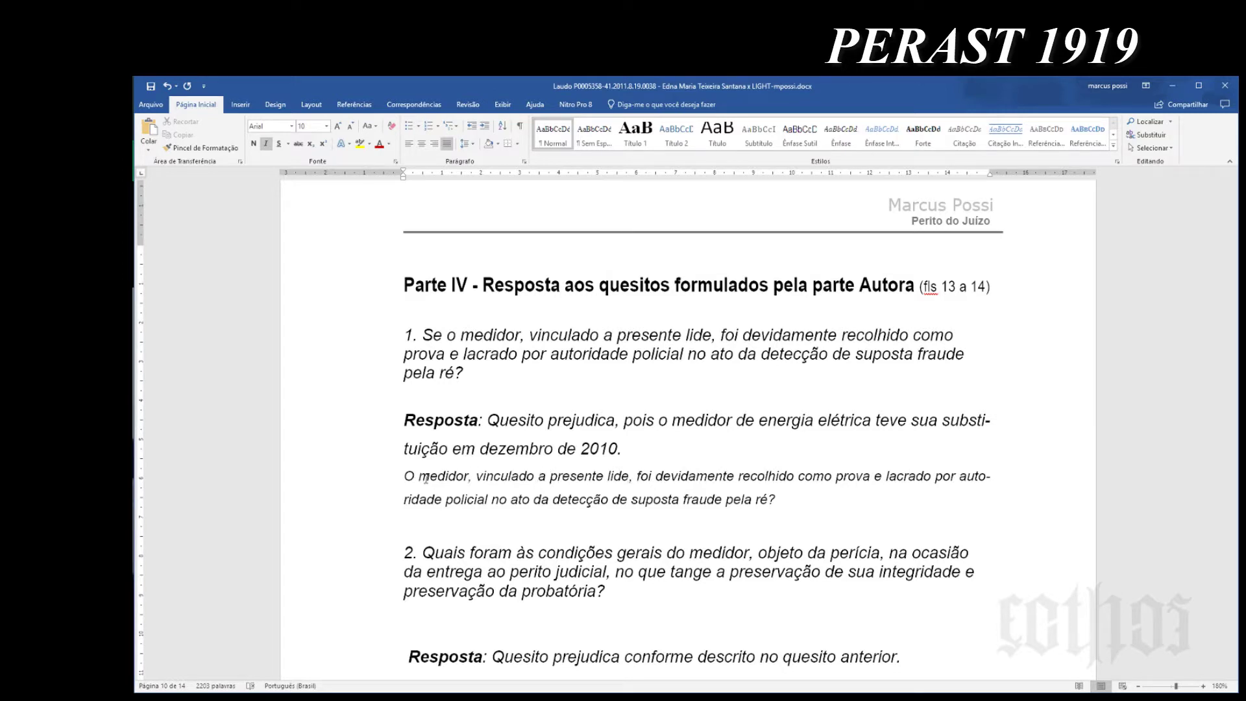
{"action": "type", "text": "no at"}
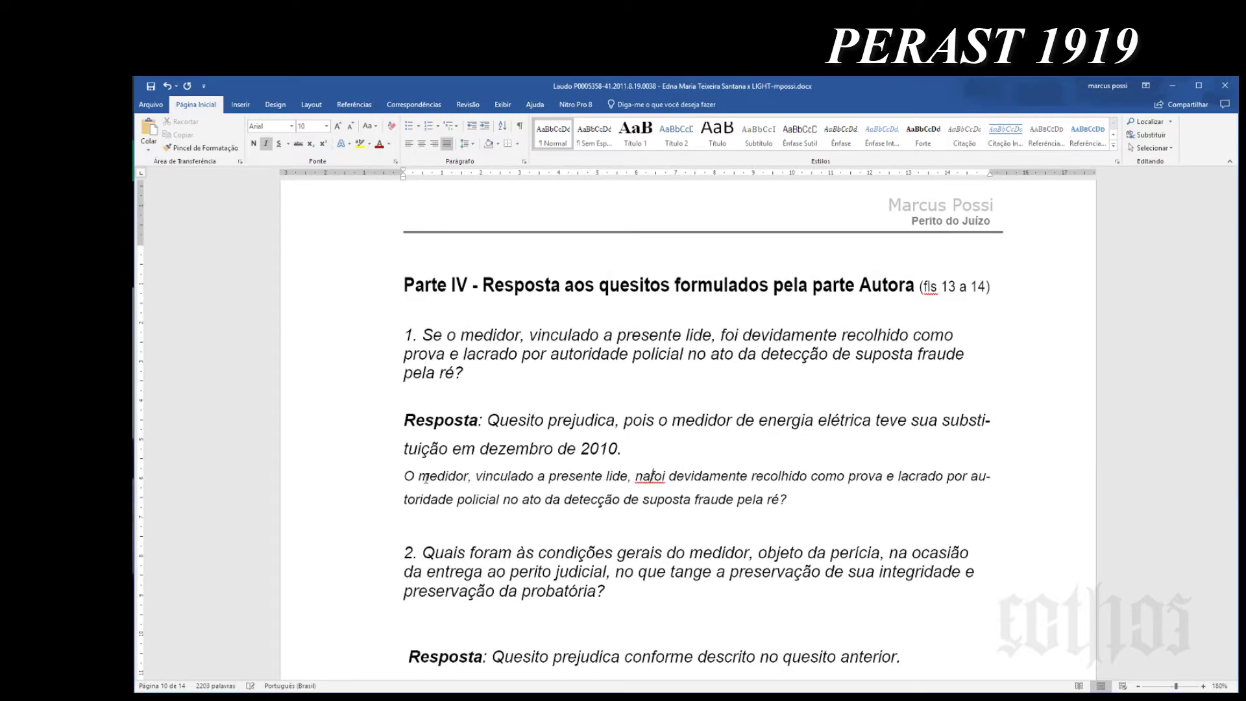
{"action": "type", "text": "o"}
{"action": "key", "text": "ctrl+Right"}
{"action": "key", "text": "ctrl+Right"}
{"action": "key", "text": "ctrl+Right"}
{"action": "key", "text": "ctrl+Right"}
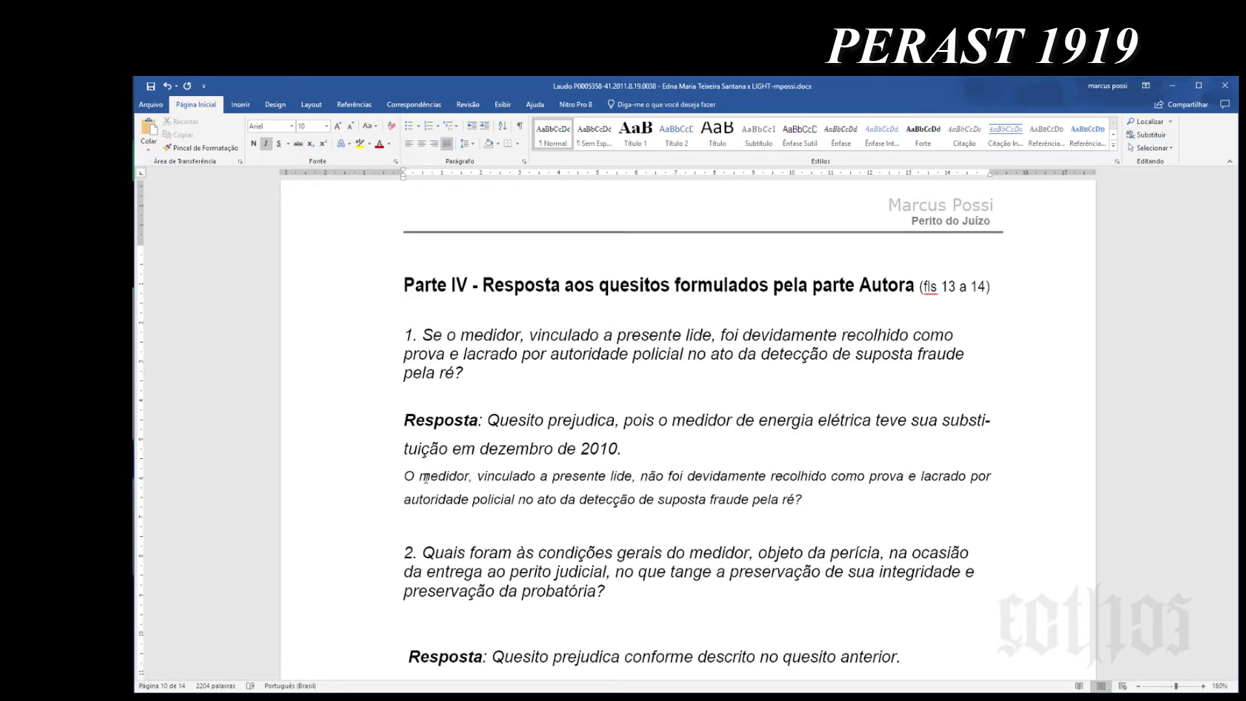
{"action": "key", "text": "Delete"}
{"action": "type", "text": "ou"}
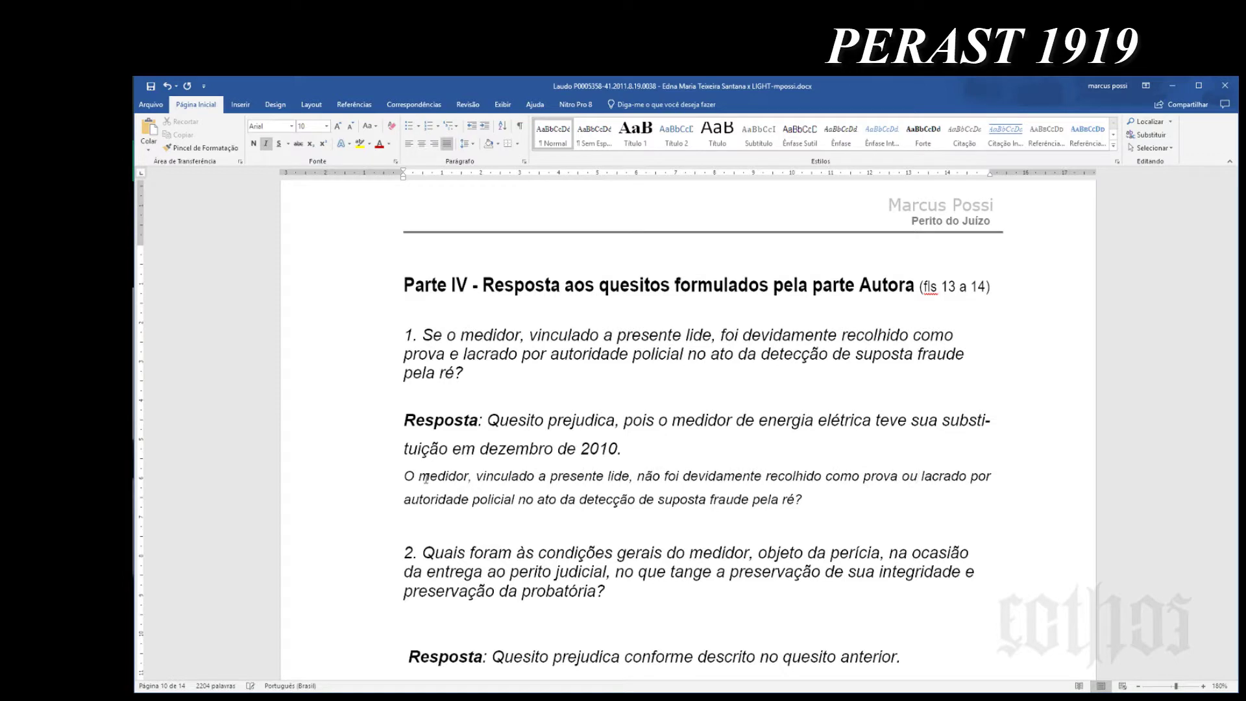
Step: Replace 'pela ré?' after 'fraude' with ', permanecendo no local como "aprovado".'
{"action": "key", "text": "ctrl+Right"}
{"action": "key", "text": "ctrl+Right"}
{"action": "key", "text": "ctrl+Right"}
{"action": "key", "text": "ctrl+Right"}
{"action": "key", "text": "ctrl+Right"}
{"action": "key", "text": "ctrl+Right"}
{"action": "key", "text": "ctrl+Right"}
{"action": "key", "text": "ctrl+Right"}
{"action": "key", "text": "ctrl+Right"}
{"action": "key", "text": "ctrl+Right"}
{"action": "key", "text": "ctrl+Right"}
{"action": "key", "text": "ctrl+Left"}
{"action": "key", "text": "ctrl+Left"}
{"action": "key", "text": "ctrl+Right"}
{"action": "key", "text": "ctrl+Right"}
{"action": "key", "text": "ctrl+Right"}
{"action": "key", "text": "ctrl+Right"}
{"action": "key", "text": "ctrl+shift+Right"}
{"action": "key", "text": "ctrl+shift+Right"}
{"action": "key", "text": "ctrl+shift+Right"}
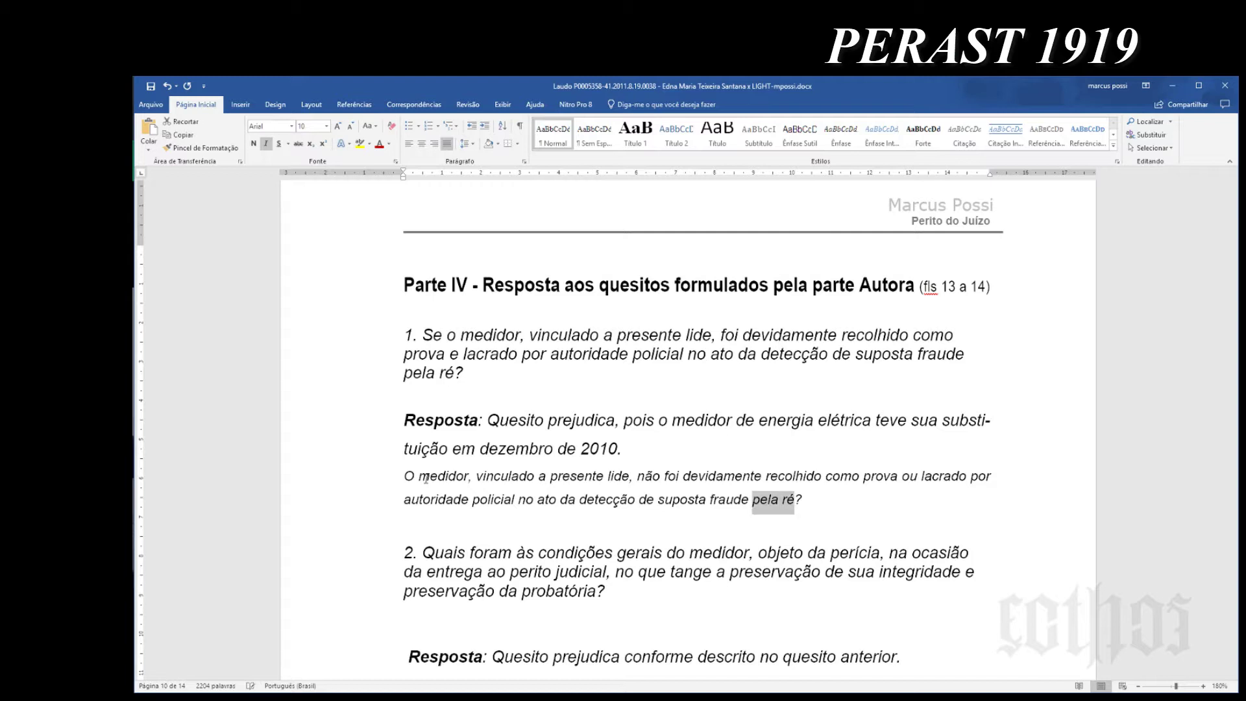
{"action": "key", "text": "Delete"}
{"action": "key", "text": "BackSpace"}
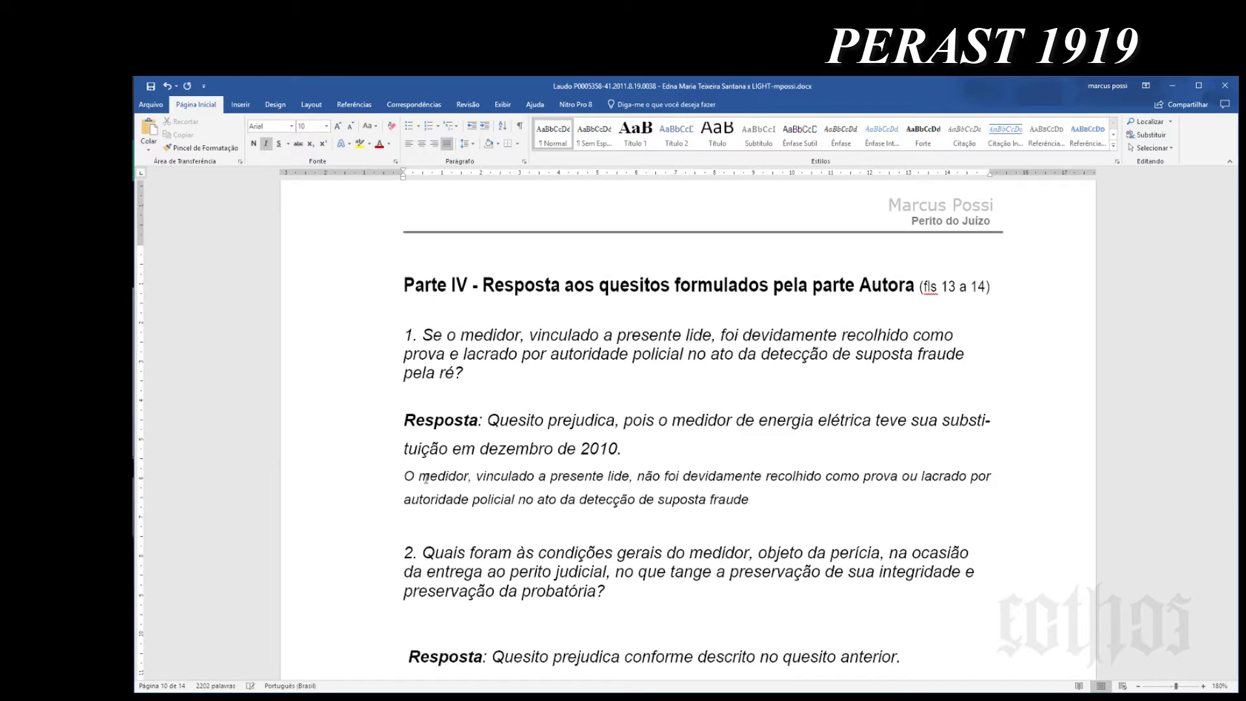
{"action": "type", "text": ", permanec"}
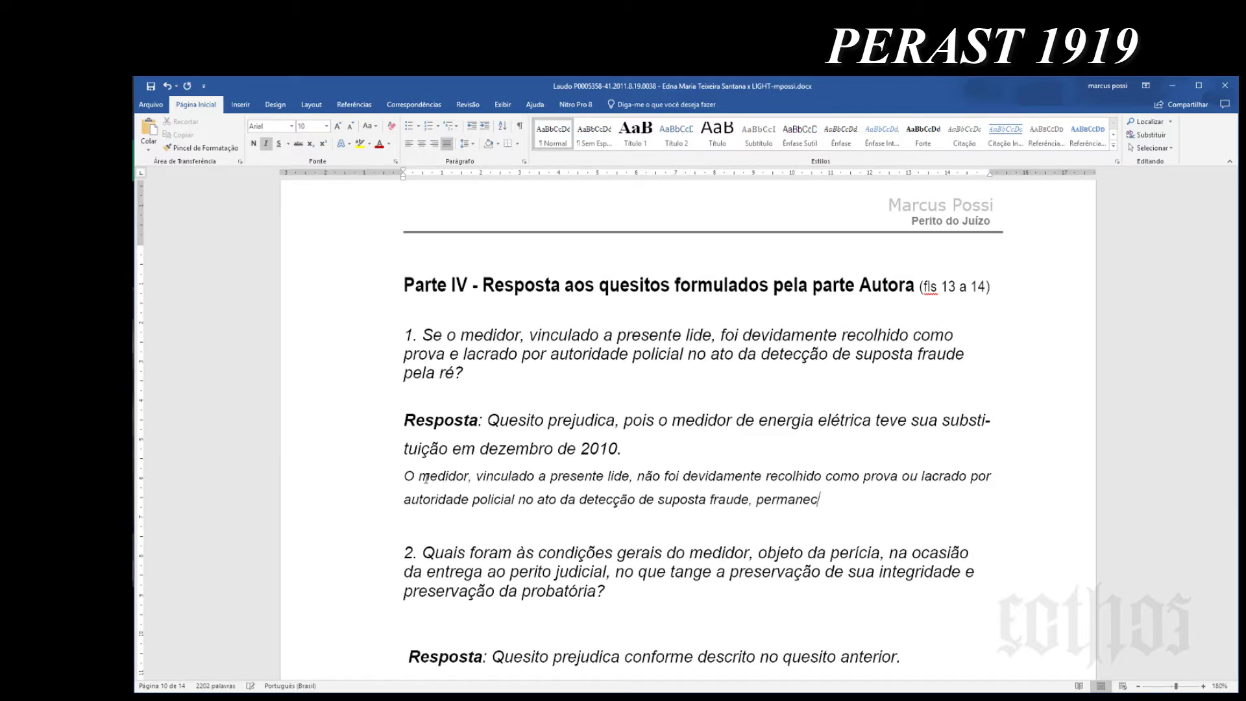
{"action": "type", "text": "endo no local como \""}
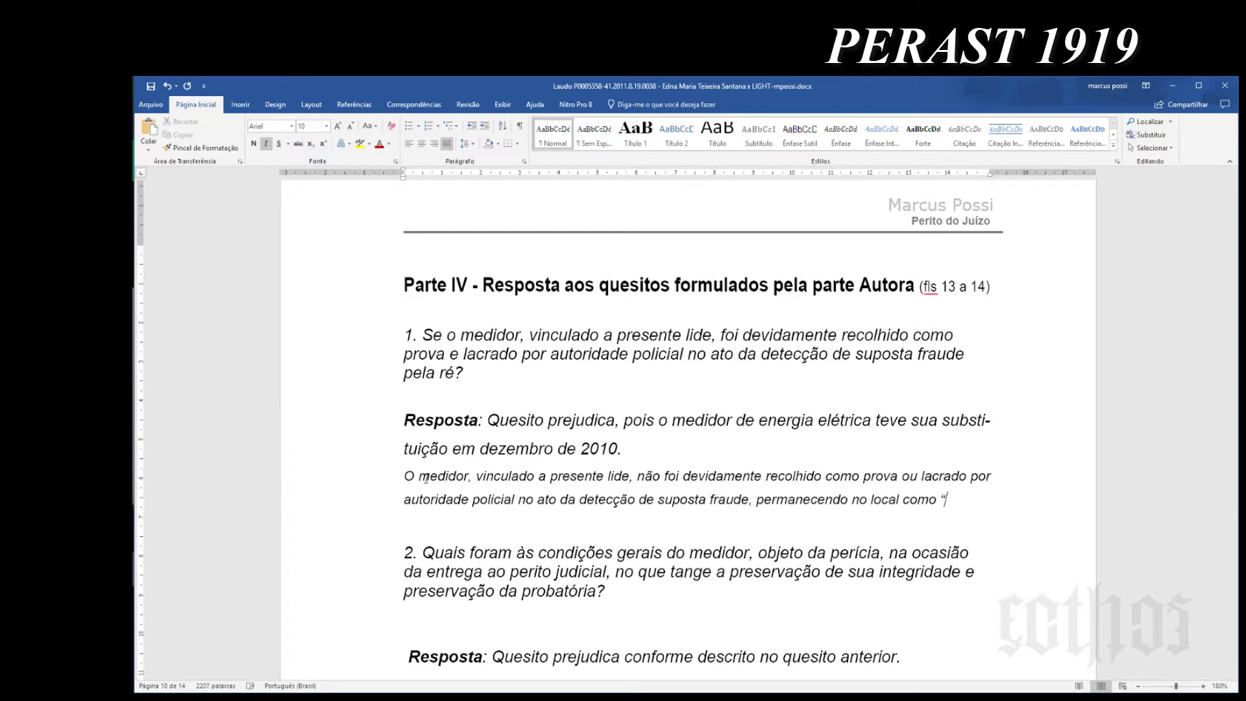
{"action": "type", "text": "aprovado"}
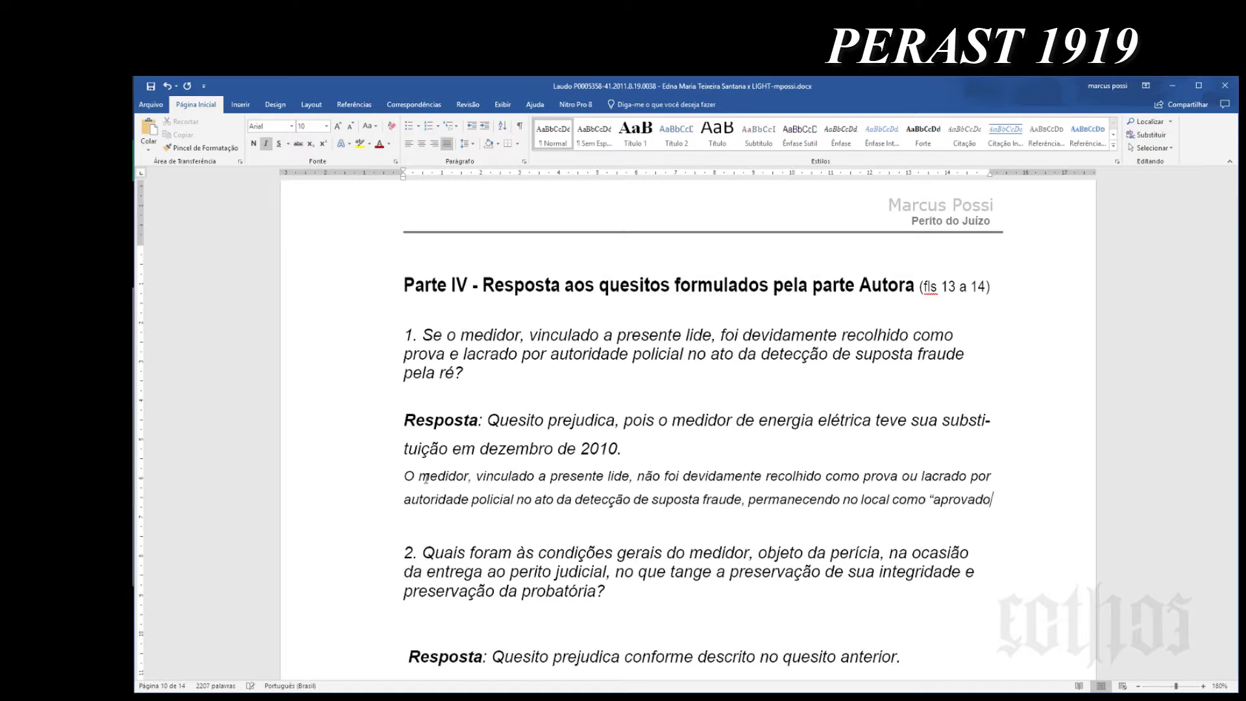
{"action": "type", "text": "\"."}
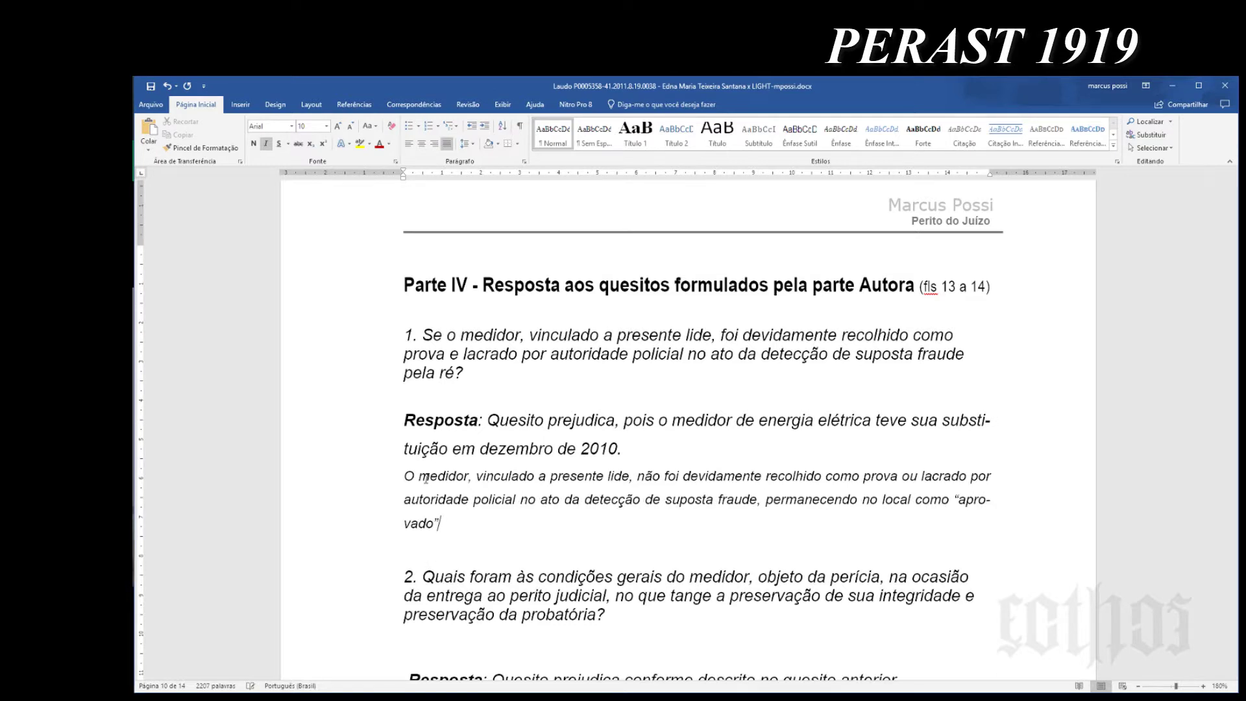
Step: Give the new paragraph the answer's formatting and move it over question 1's old answer text
{"action": "left_click", "coordinate": [630, 448]}
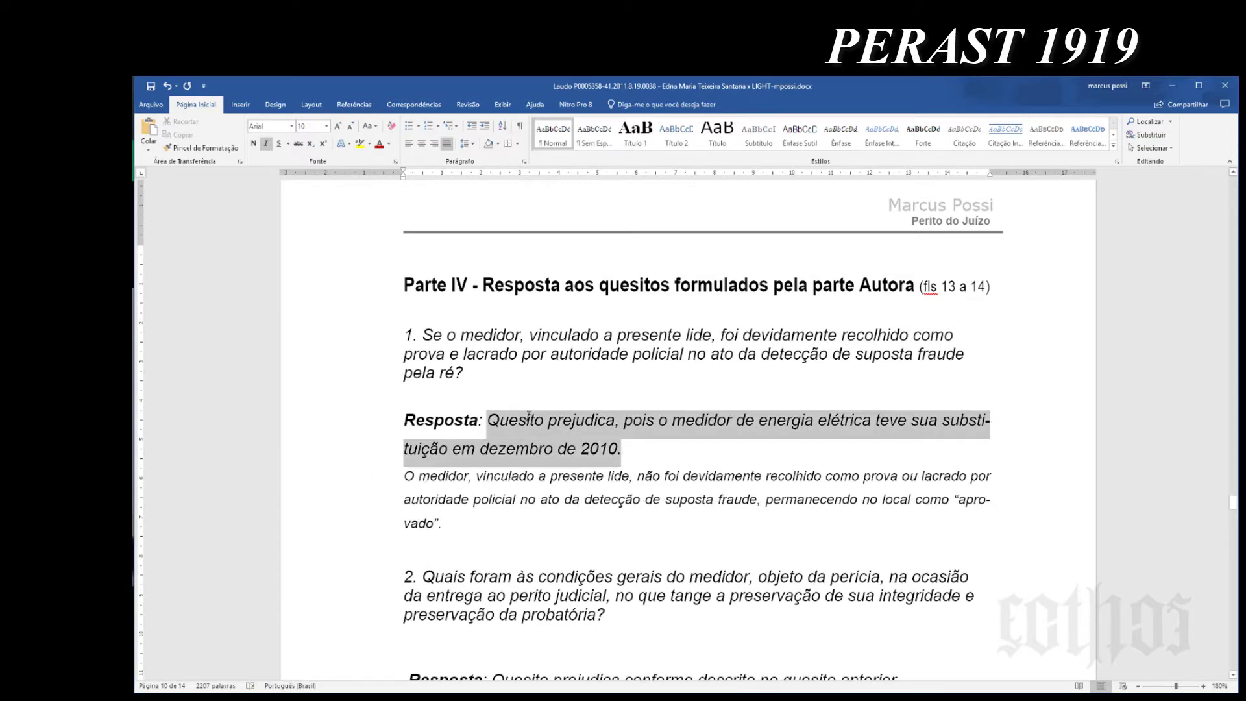
{"action": "left_click", "coordinate": [488, 420], "text": "shift"}
{"action": "left_click", "coordinate": [198, 148]}
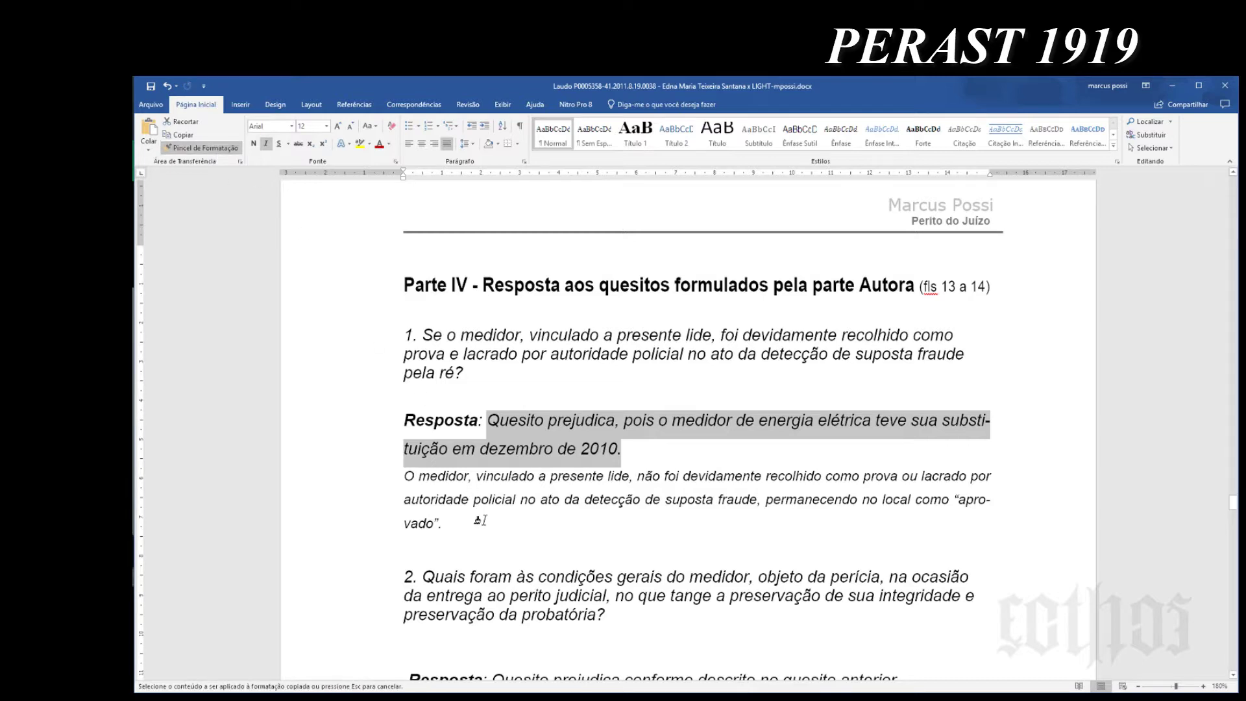
{"action": "left_click_drag", "start_coordinate": [483, 522], "coordinate": [370, 483]}
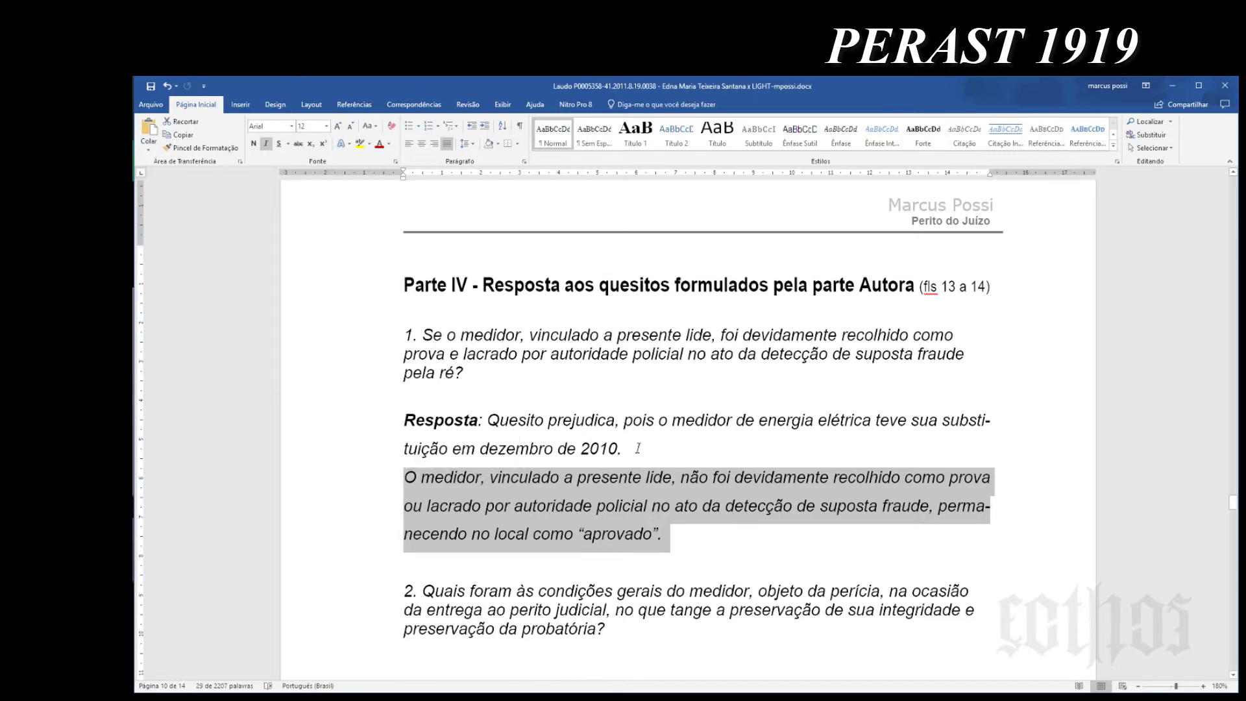
{"action": "key", "text": "ctrl+x"}
{"action": "left_click_drag", "start_coordinate": [638, 448], "coordinate": [488, 421]}
{"action": "key", "text": "ctrl+v"}
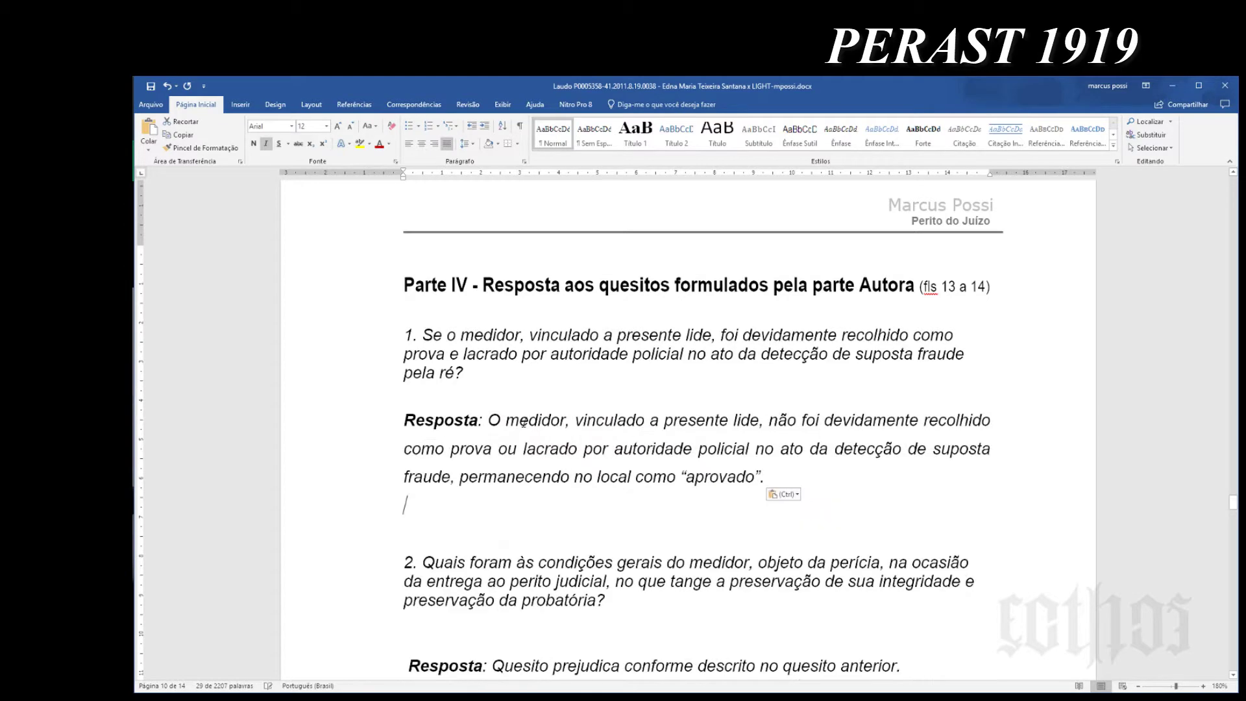
Step: Highlight the new question 1 answer in yellow
{"action": "left_click", "coordinate": [523, 423], "text": "shift"}
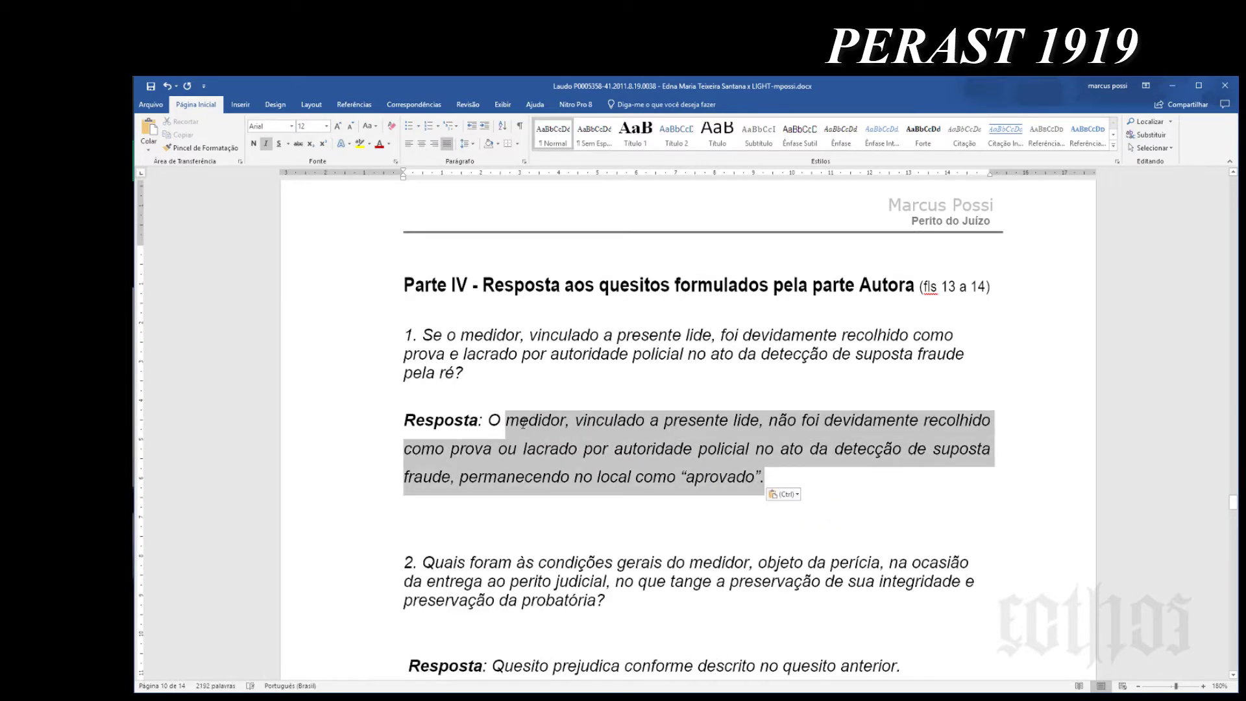
{"action": "left_click", "coordinate": [488, 420], "text": "shift"}
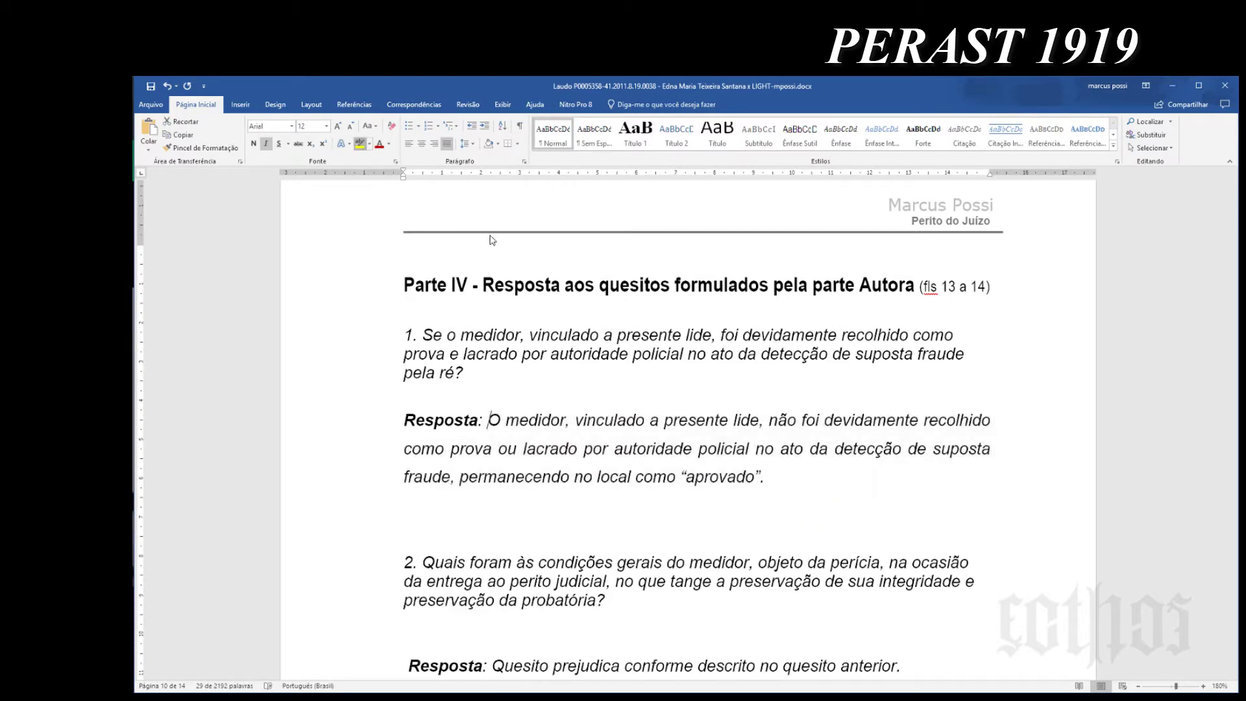
{"action": "key", "text": "ctrl+alt+h"}
{"action": "scroll", "coordinate": [490, 292], "scroll_direction": "down", "scroll_amount": 3}
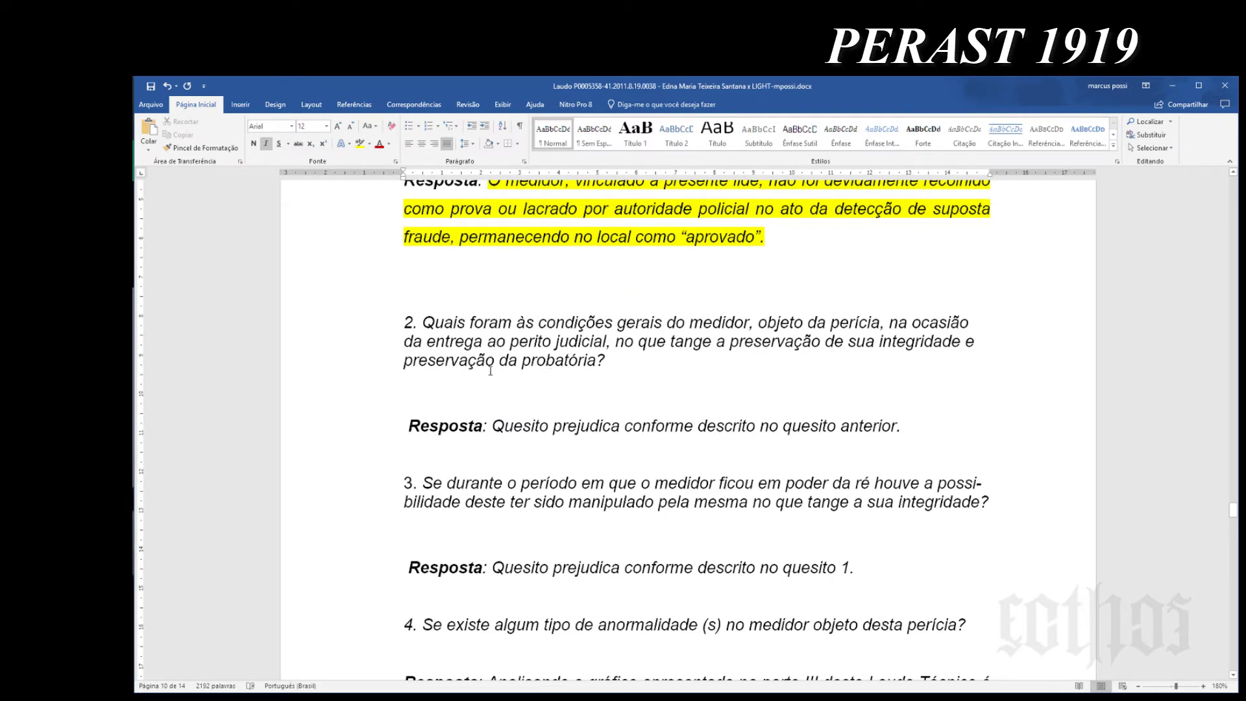
Step: Delete the empty line below answer 1 and those before the answers to questions 3 and 2
{"action": "left_click", "coordinate": [494, 291]}
{"action": "key", "text": "Delete"}
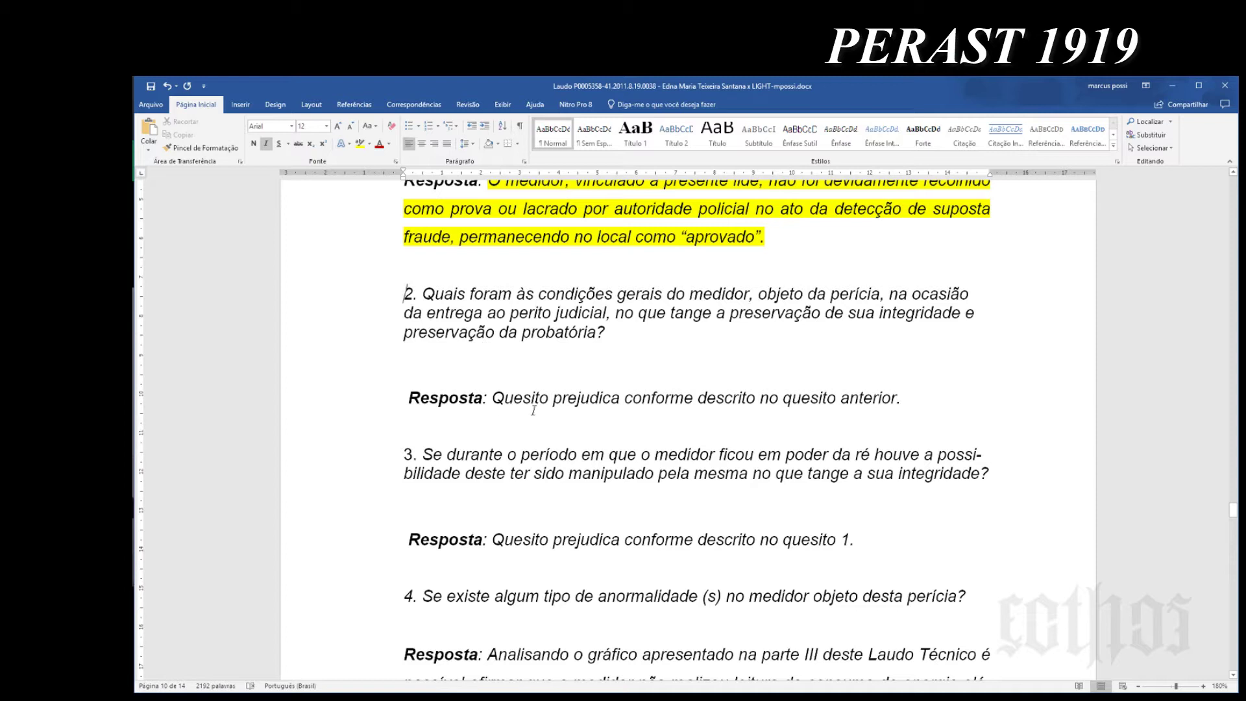
{"action": "left_click_drag", "start_coordinate": [523, 397], "coordinate": [406, 364]}
{"action": "left_click_drag", "start_coordinate": [737, 393], "coordinate": [891, 395]}
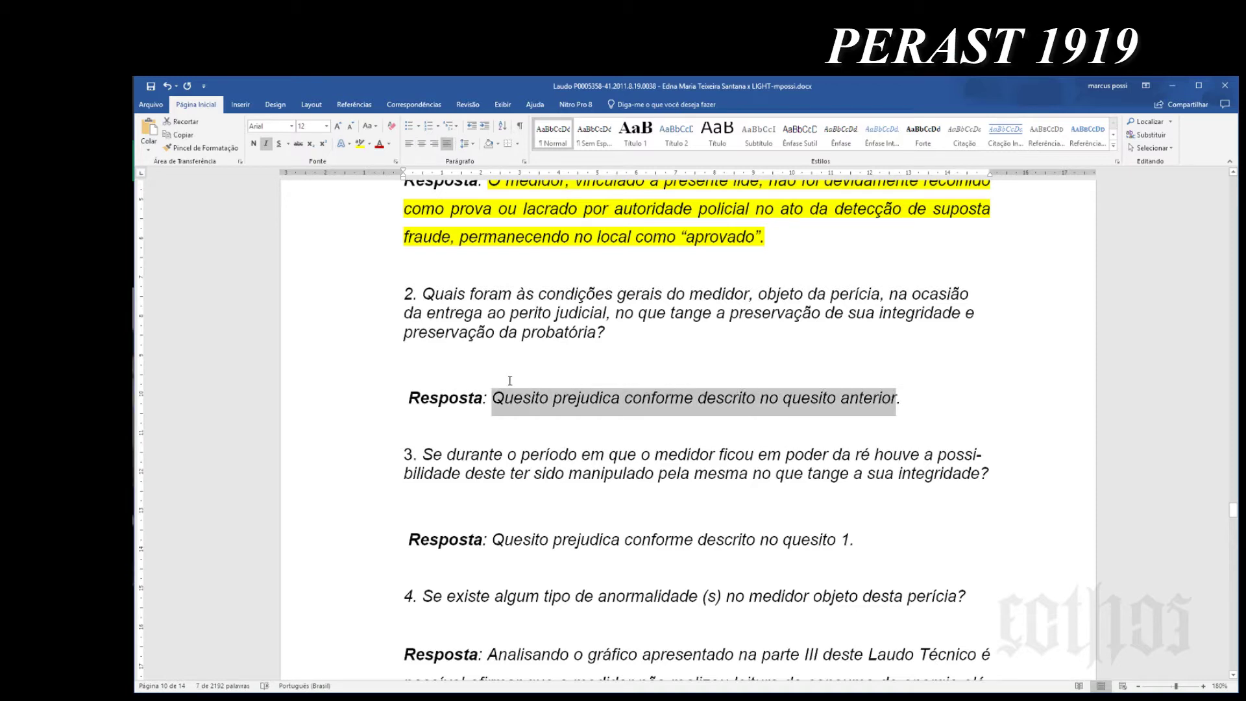
{"action": "scroll", "coordinate": [510, 383], "scroll_direction": "down", "scroll_amount": 2}
{"action": "left_click", "coordinate": [440, 412]}
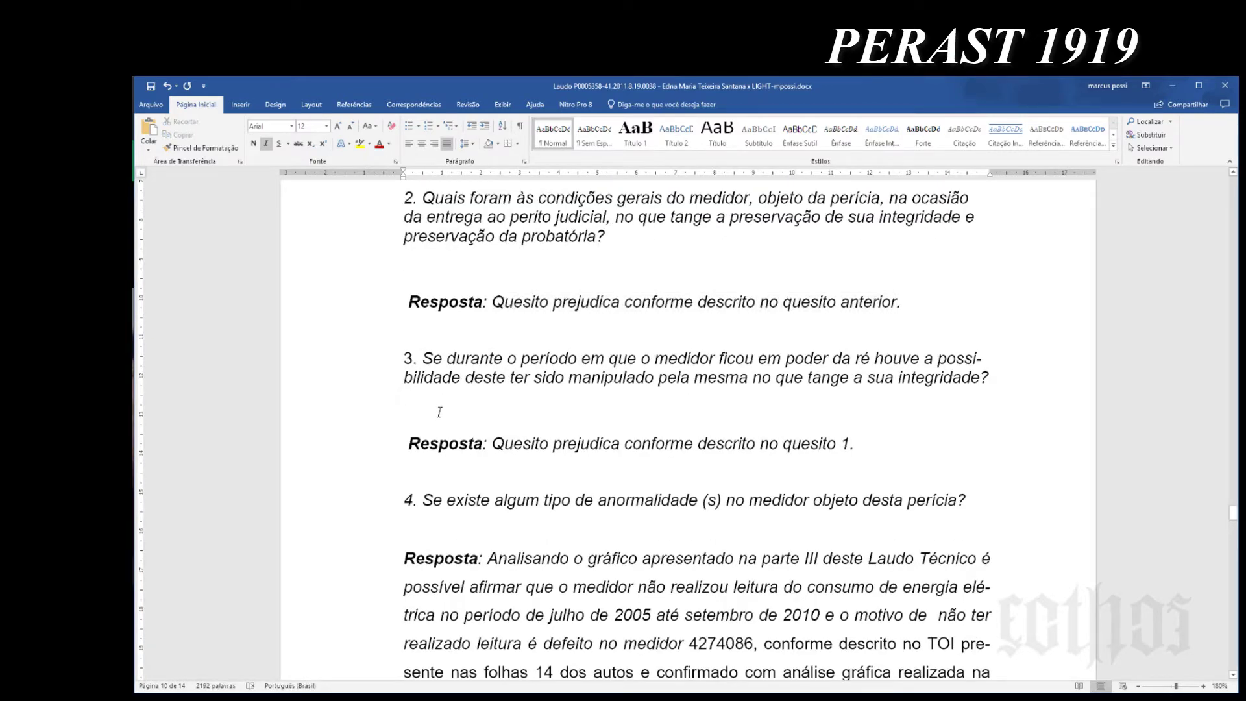
{"action": "key", "text": "Delete"}
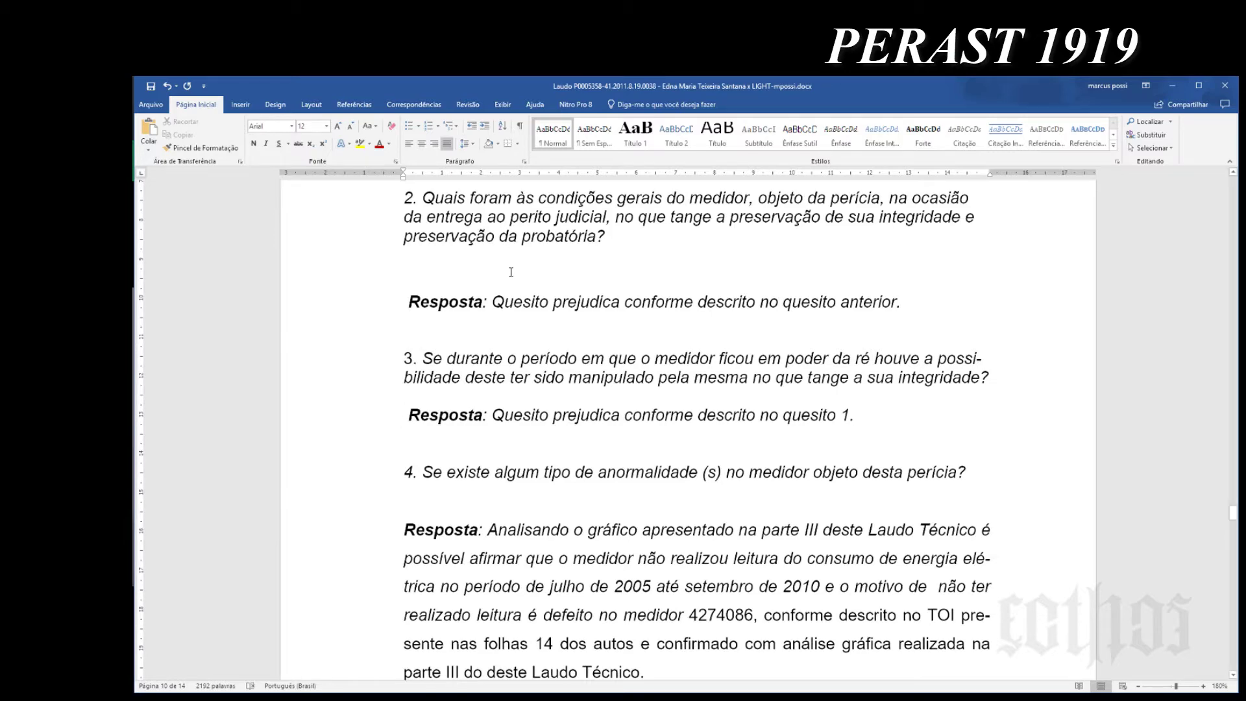
{"action": "scroll", "coordinate": [530, 368], "scroll_direction": "up", "scroll_amount": 3}
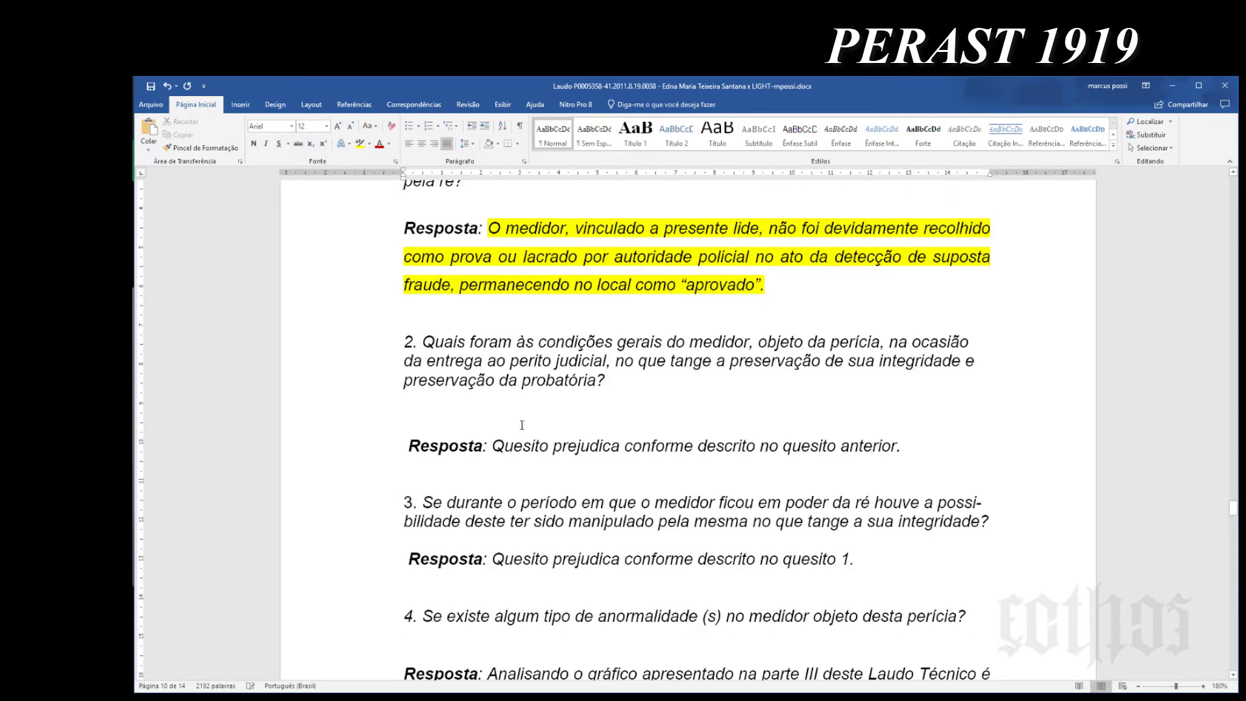
{"action": "key", "text": "BackSpace"}
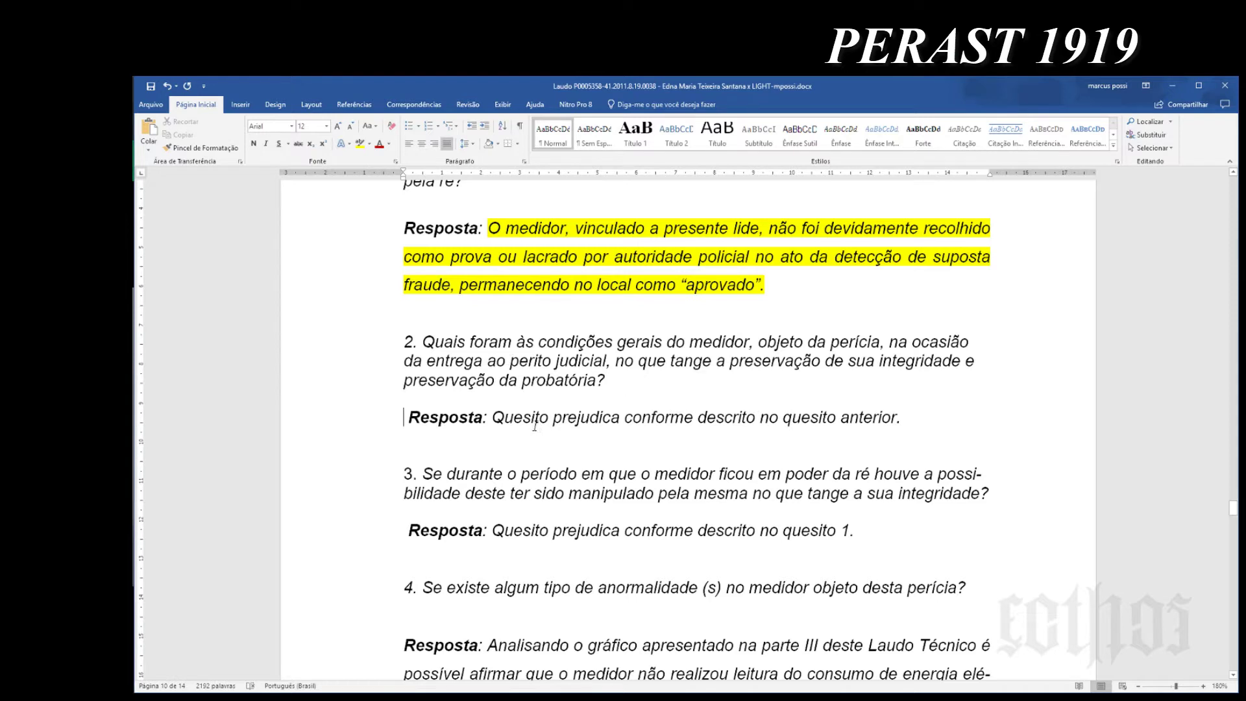
{"action": "left_click_drag", "start_coordinate": [492, 419], "coordinate": [874, 415]}
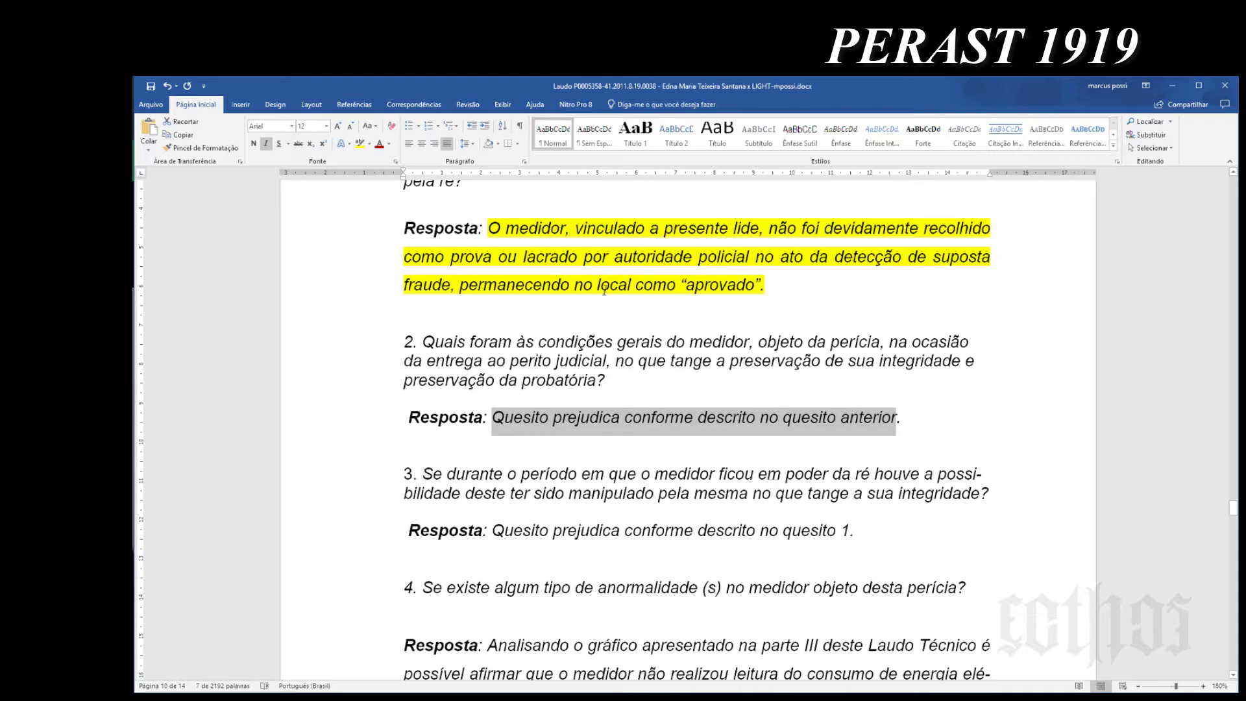
{"action": "scroll", "coordinate": [604, 290], "scroll_direction": "down", "scroll_amount": 2}
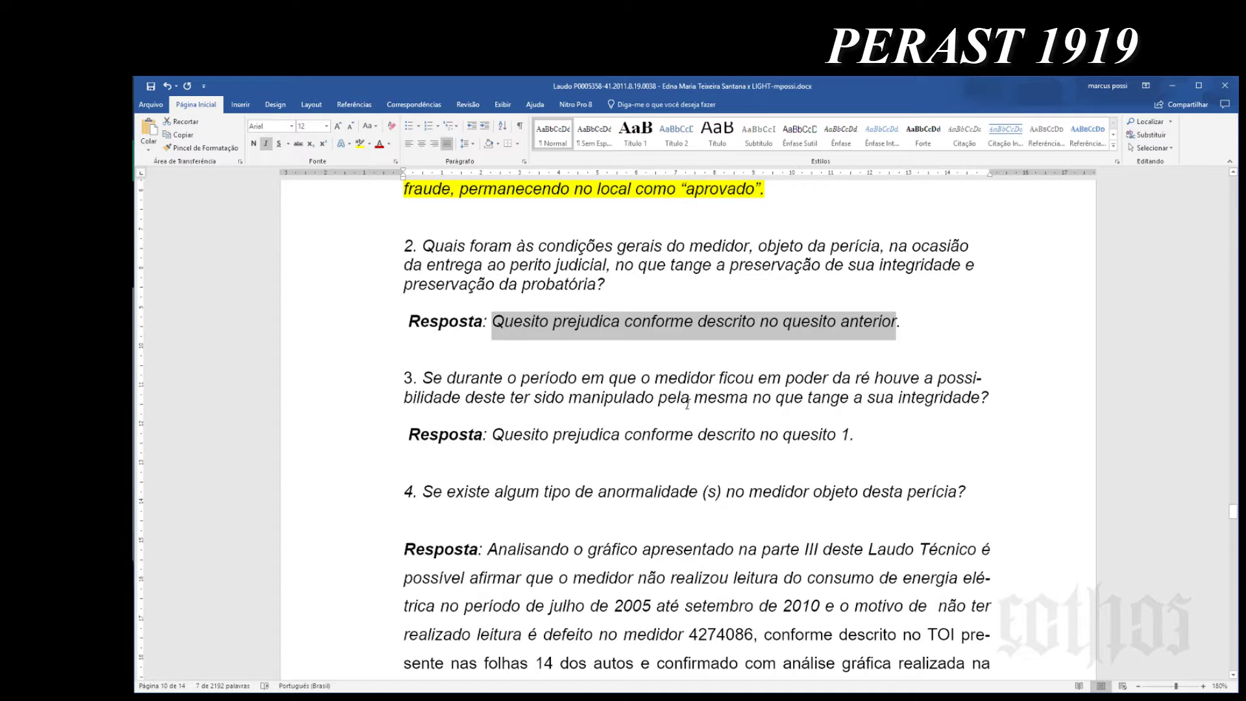
{"action": "scroll", "coordinate": [687, 404], "scroll_direction": "down", "scroll_amount": 2}
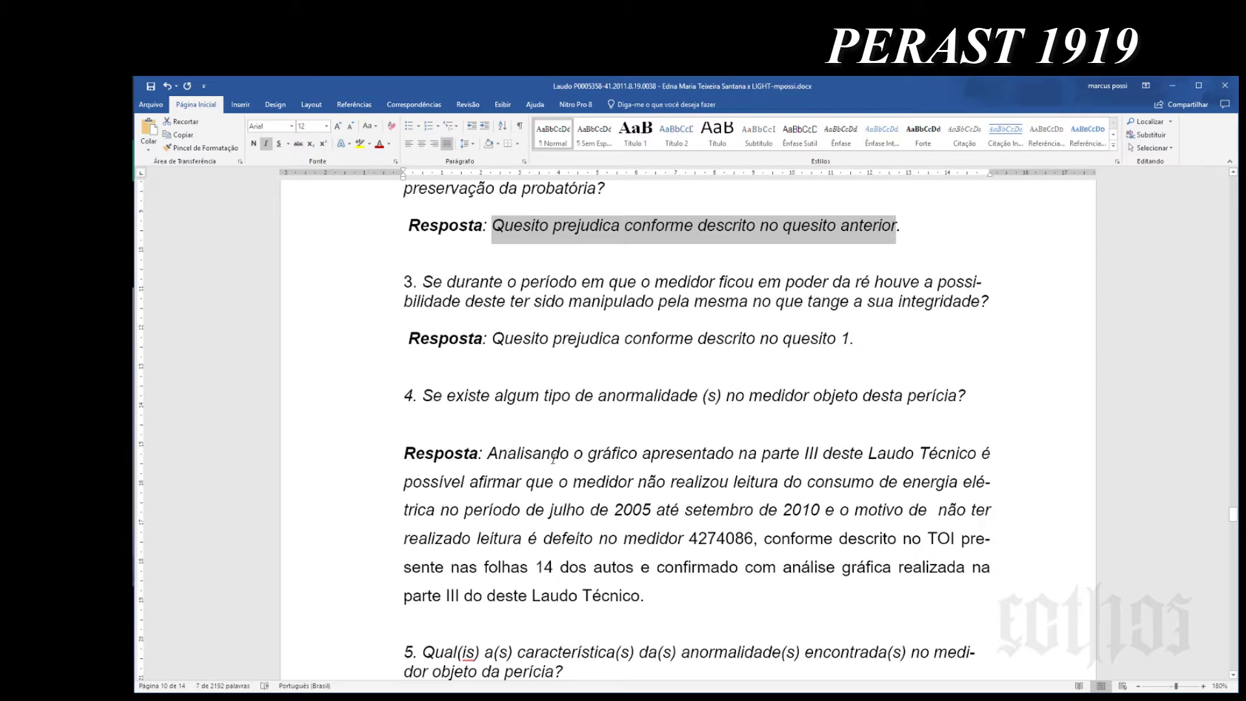
Step: Review question 4 and its answer, selecting the phrase 'não realizou leitura do consumo'
{"action": "left_click_drag", "start_coordinate": [488, 454], "coordinate": [642, 455]}
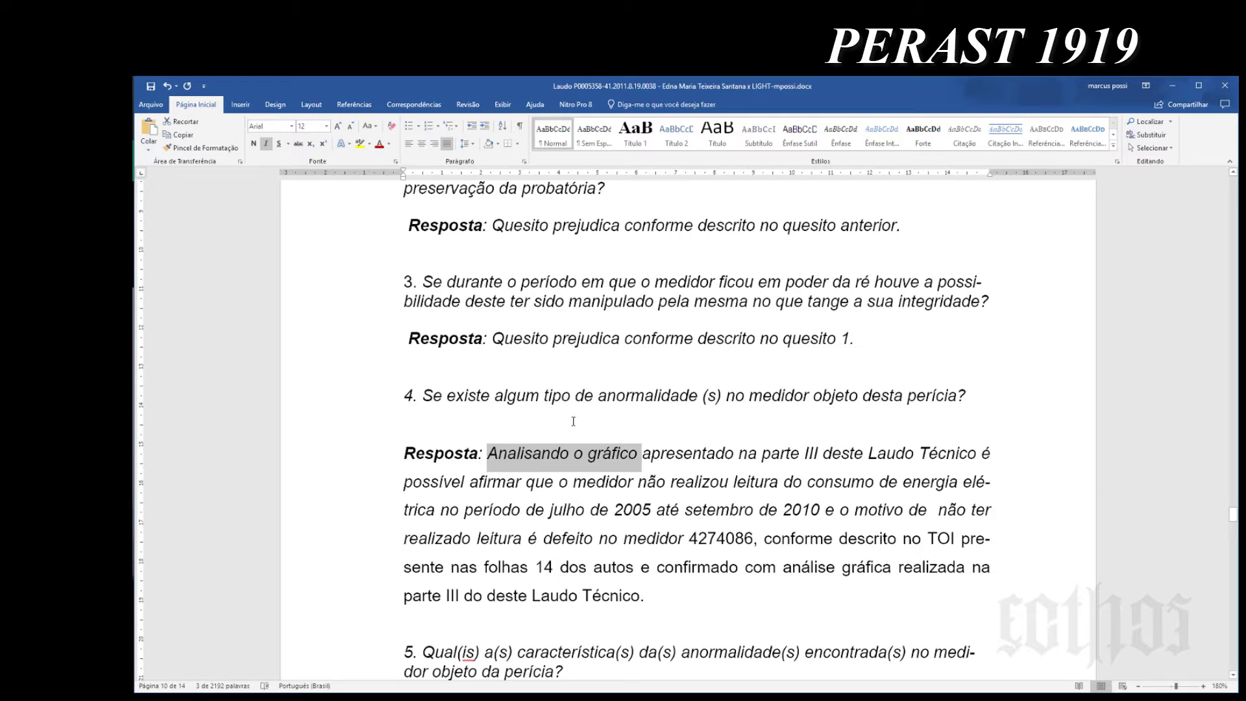
{"action": "left_click", "coordinate": [569, 483]}
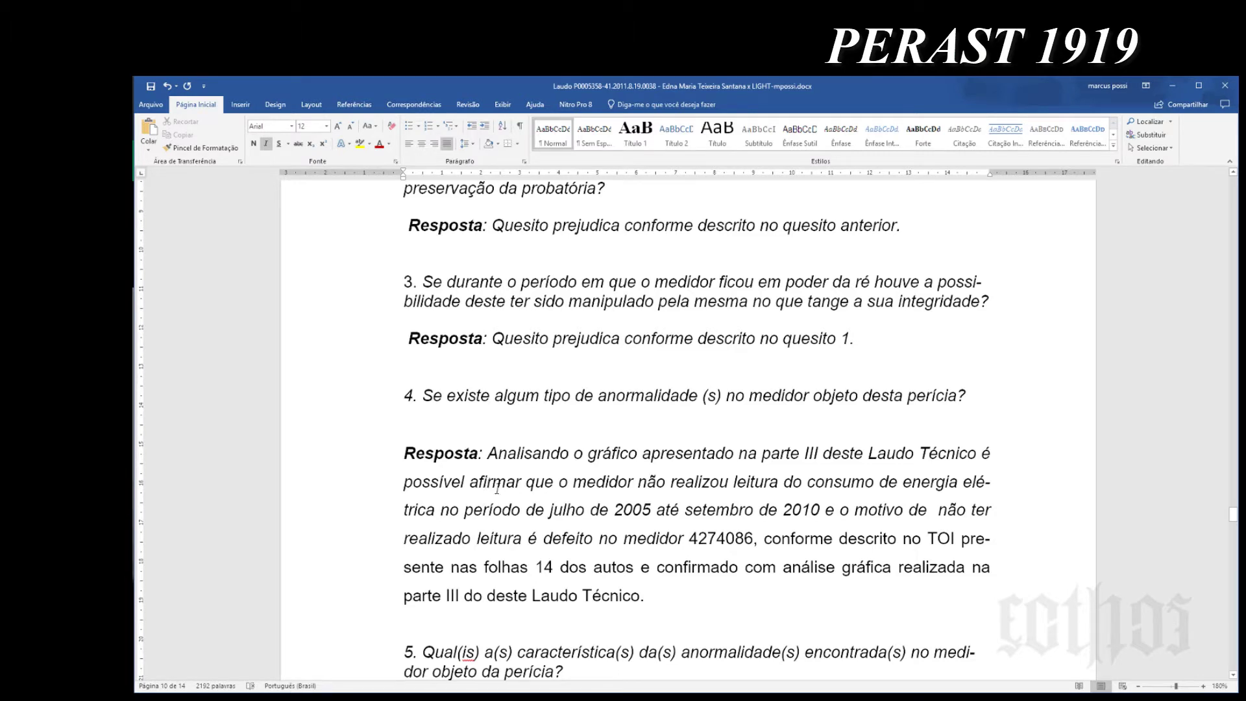
{"action": "left_click_drag", "start_coordinate": [638, 483], "coordinate": [825, 482]}
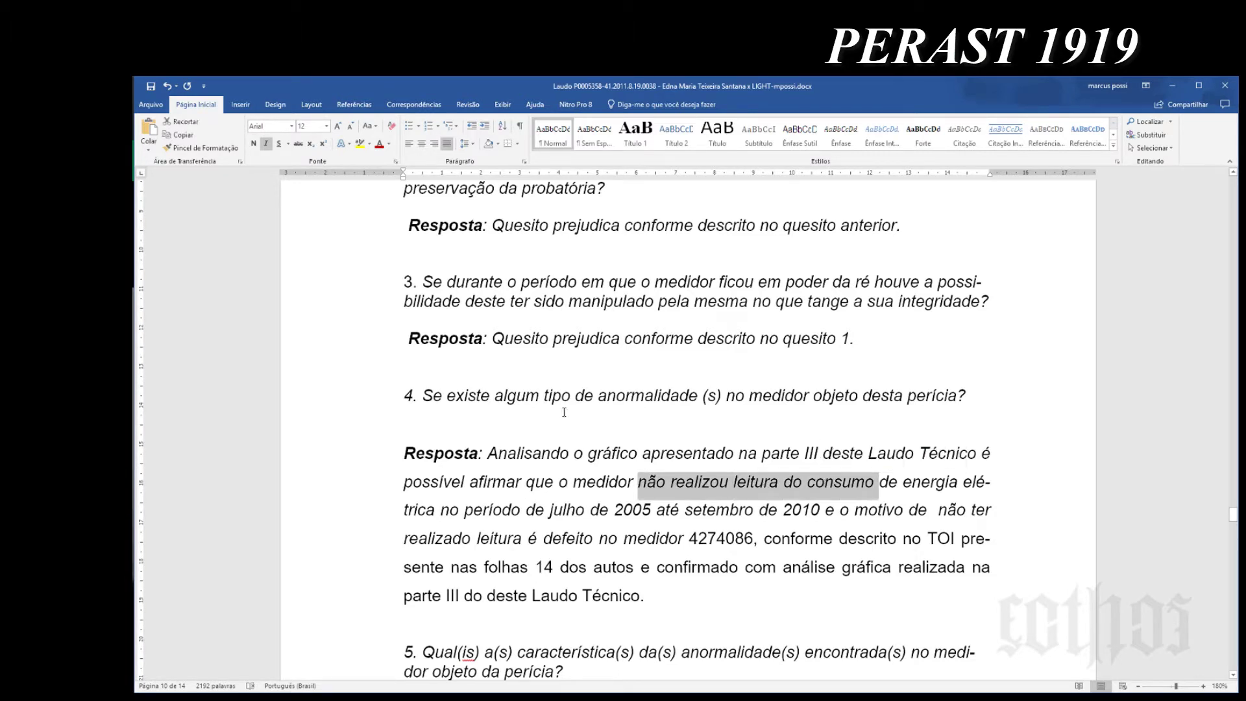
{"action": "left_click_drag", "start_coordinate": [423, 396], "coordinate": [951, 394]}
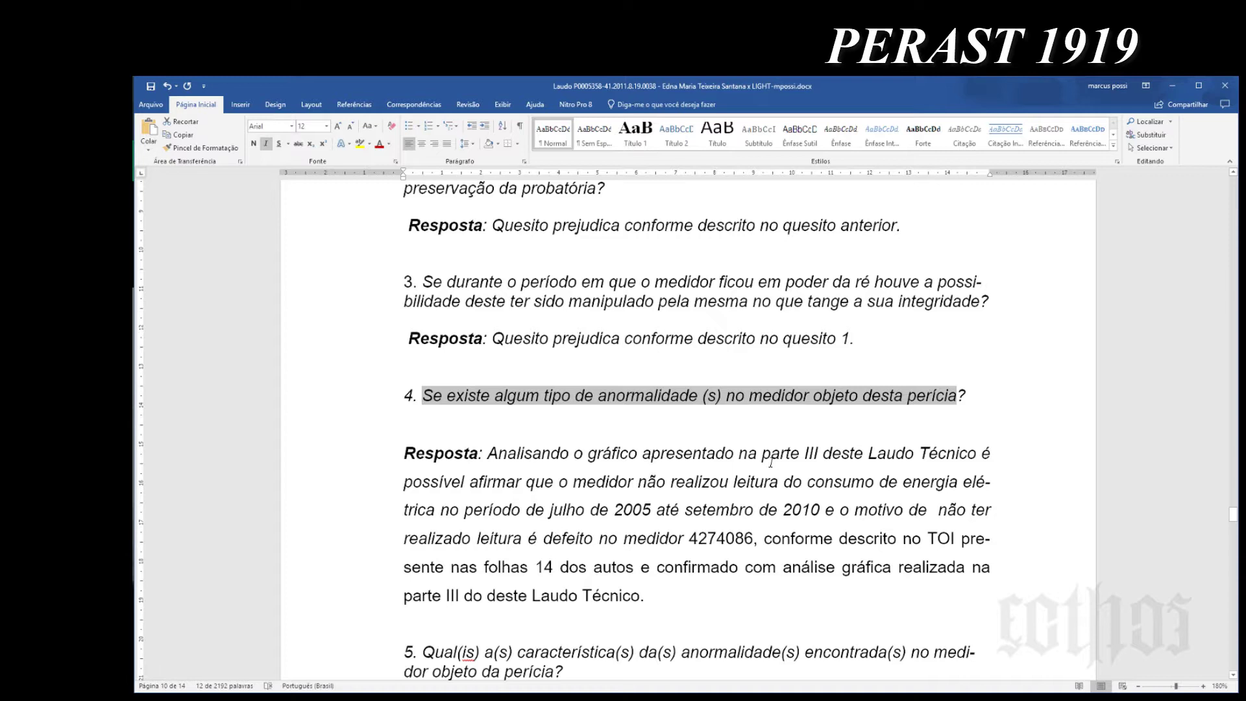
Step: Insert 'Sim, houve algum tipo de anormalidade.' before 'Analisando' in answer 4
{"action": "left_click", "coordinate": [487, 457]}
{"action": "type", "text": "SIM"}
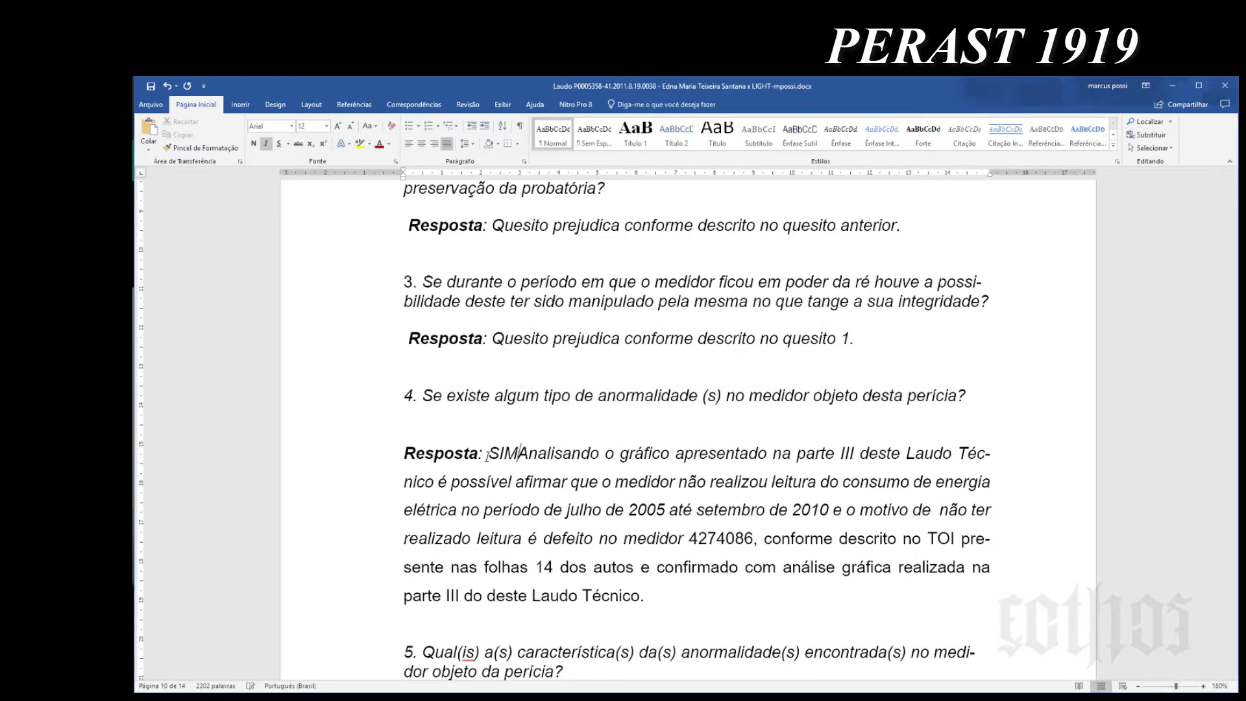
{"action": "key", "text": "BackSpace"}
{"action": "key", "text": "BackSpace"}
{"action": "type", "text": "im"}
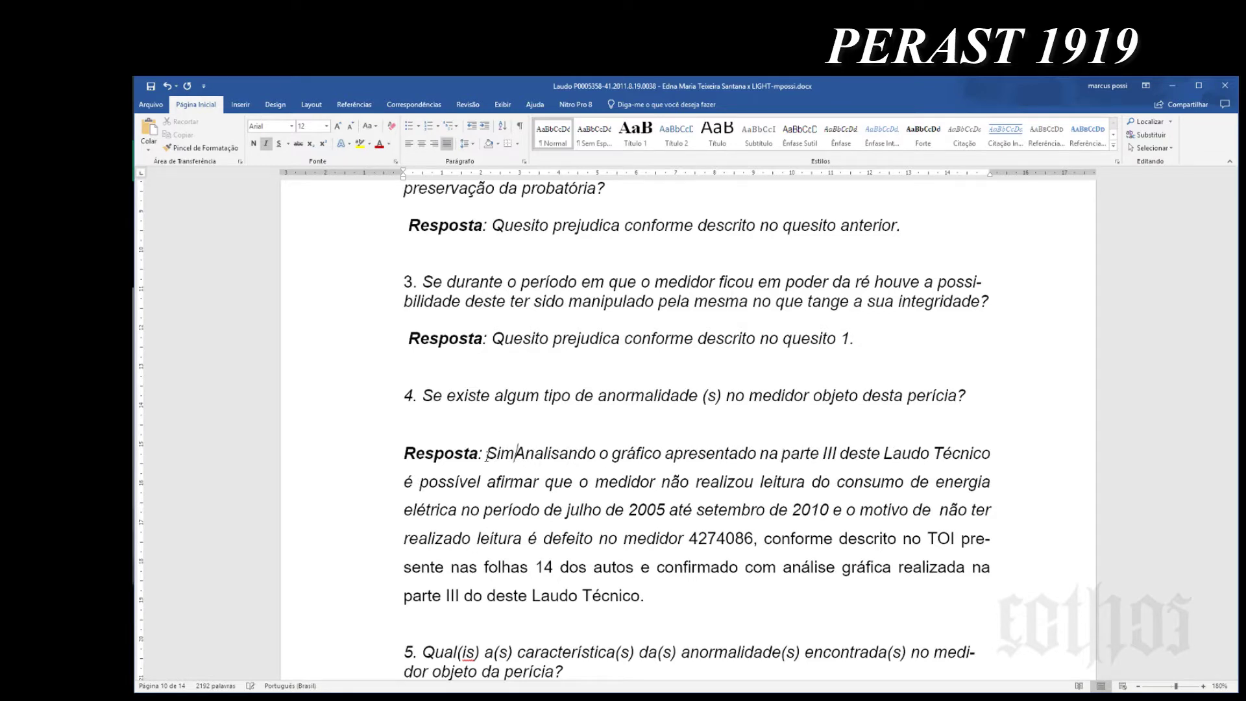
{"action": "type", "text": ","}
{"action": "key", "text": "BackSpace"}
{"action": "key", "text": "BackSpace"}
{"action": "type", "text": ", ho"}
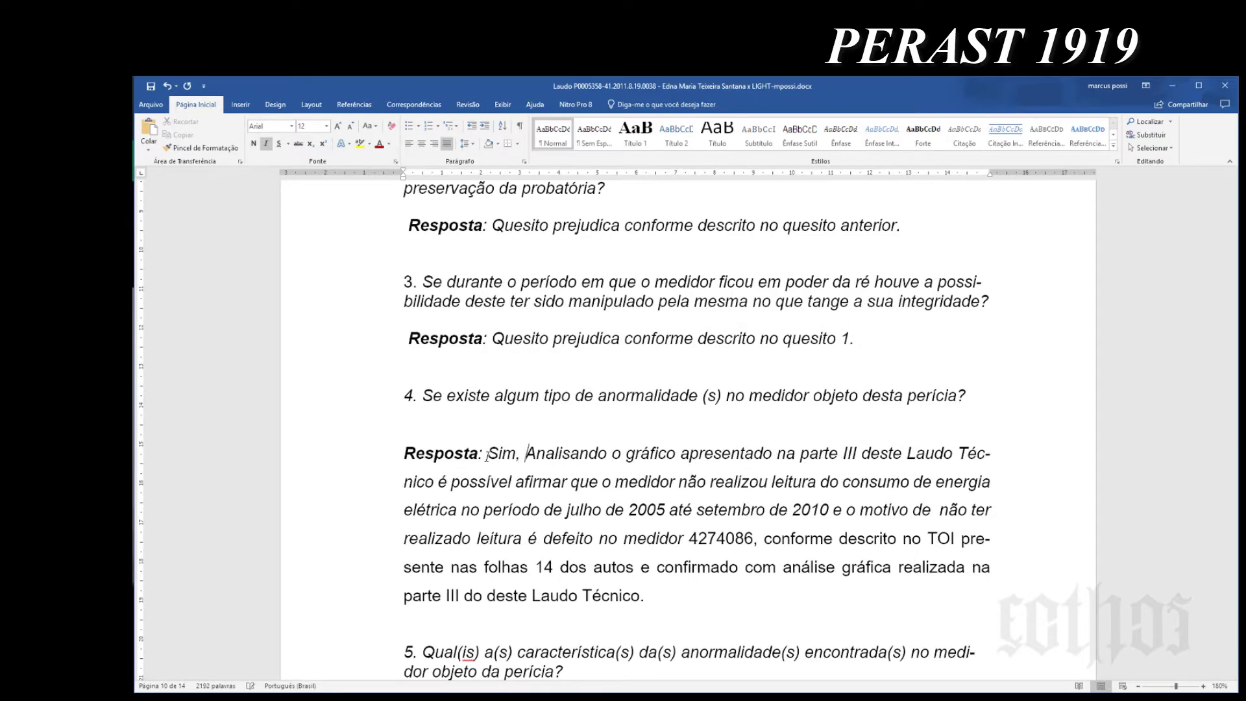
{"action": "type", "text": "uve a"}
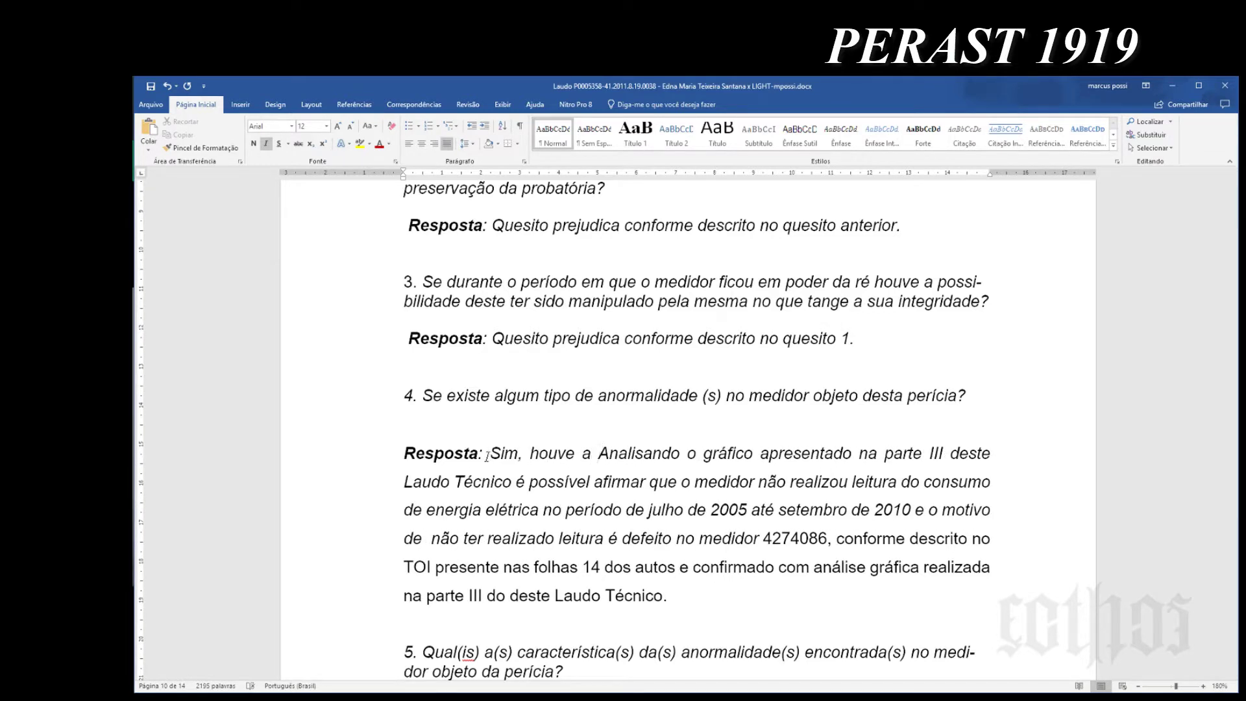
{"action": "key", "text": "BackSpace"}
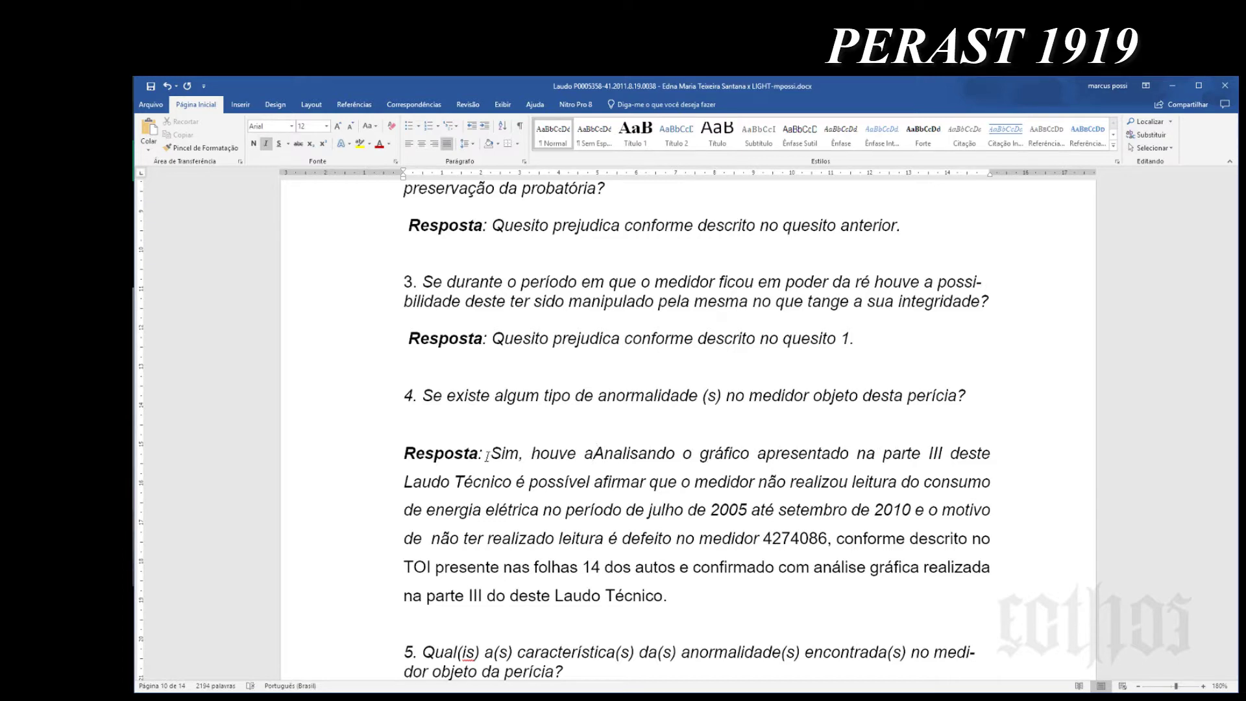
{"action": "type", "text": "lgum tipo de "}
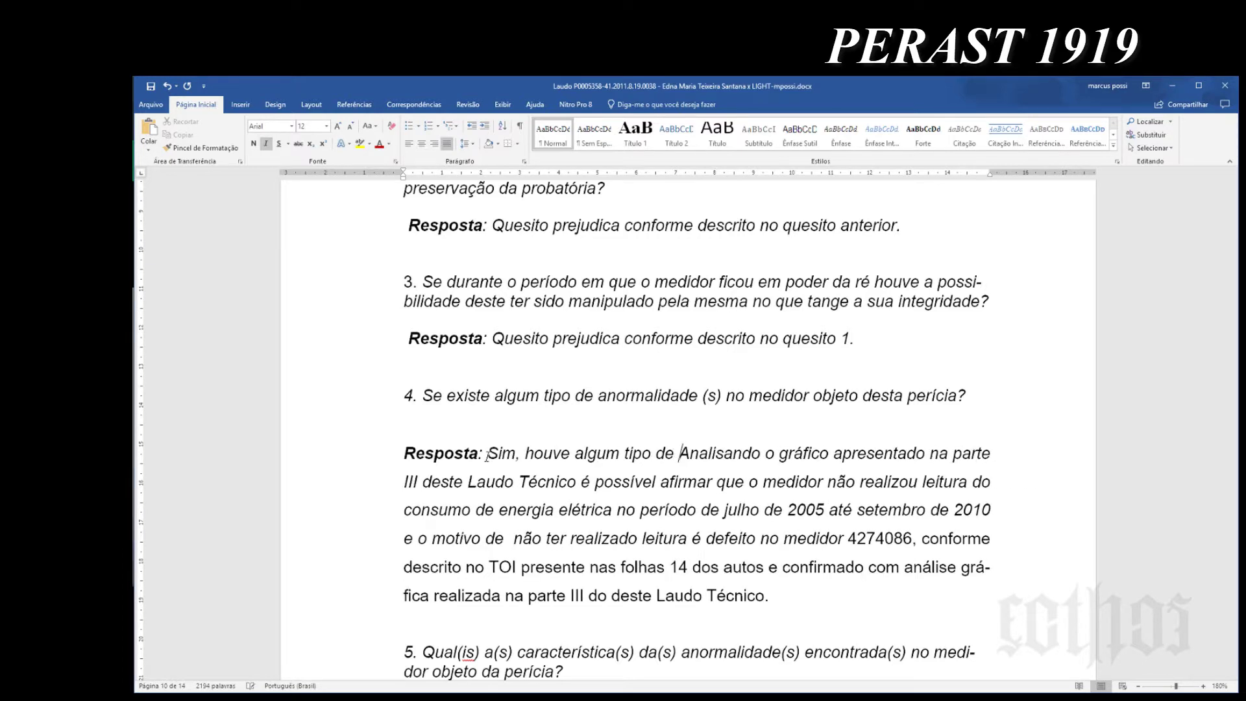
{"action": "type", "text": "anorma"}
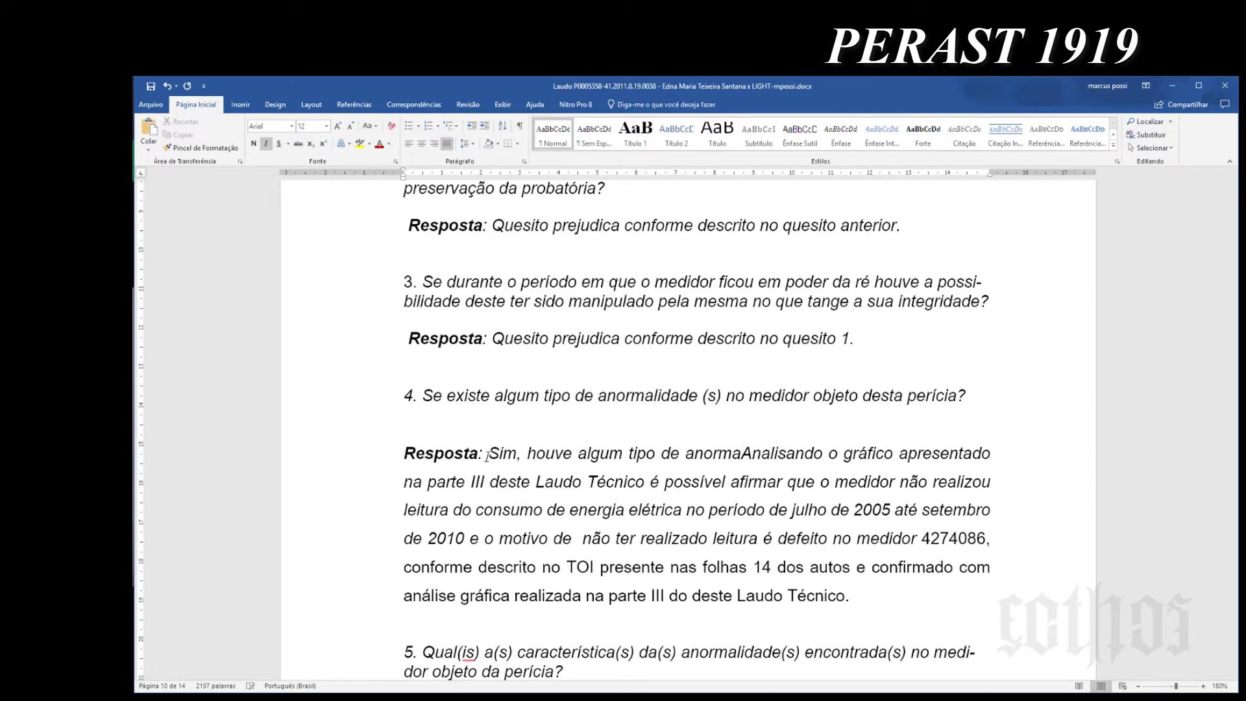
{"action": "type", "text": "lide"}
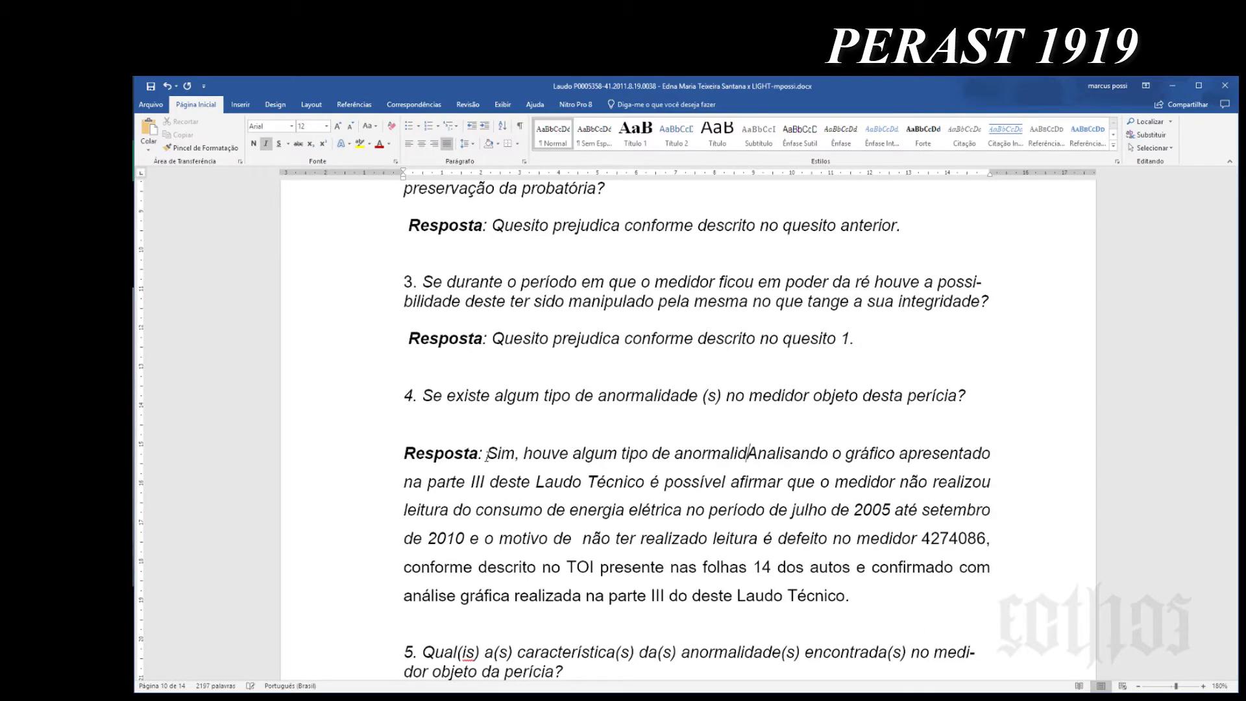
{"action": "key", "text": "BackSpace"}
{"action": "key", "text": "BackSpace"}
{"action": "type", "text": "dade."}
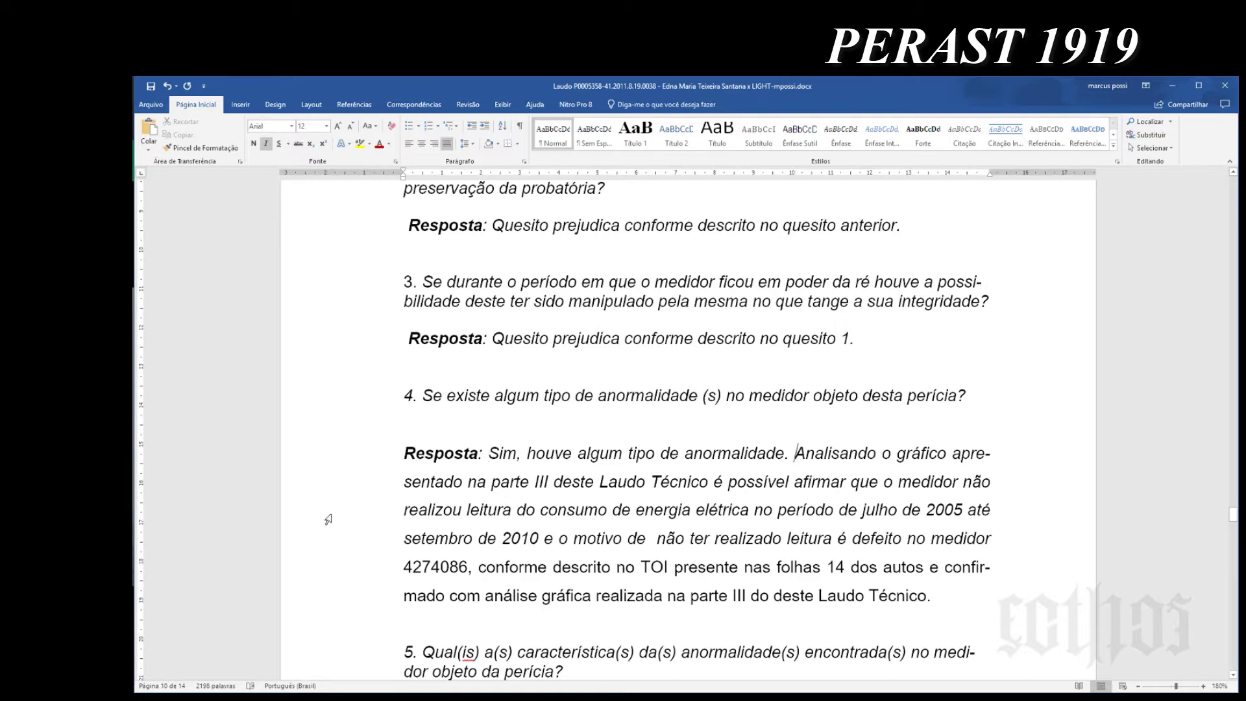
{"action": "scroll", "coordinate": [696, 519], "scroll_direction": "down", "scroll_amount": 1}
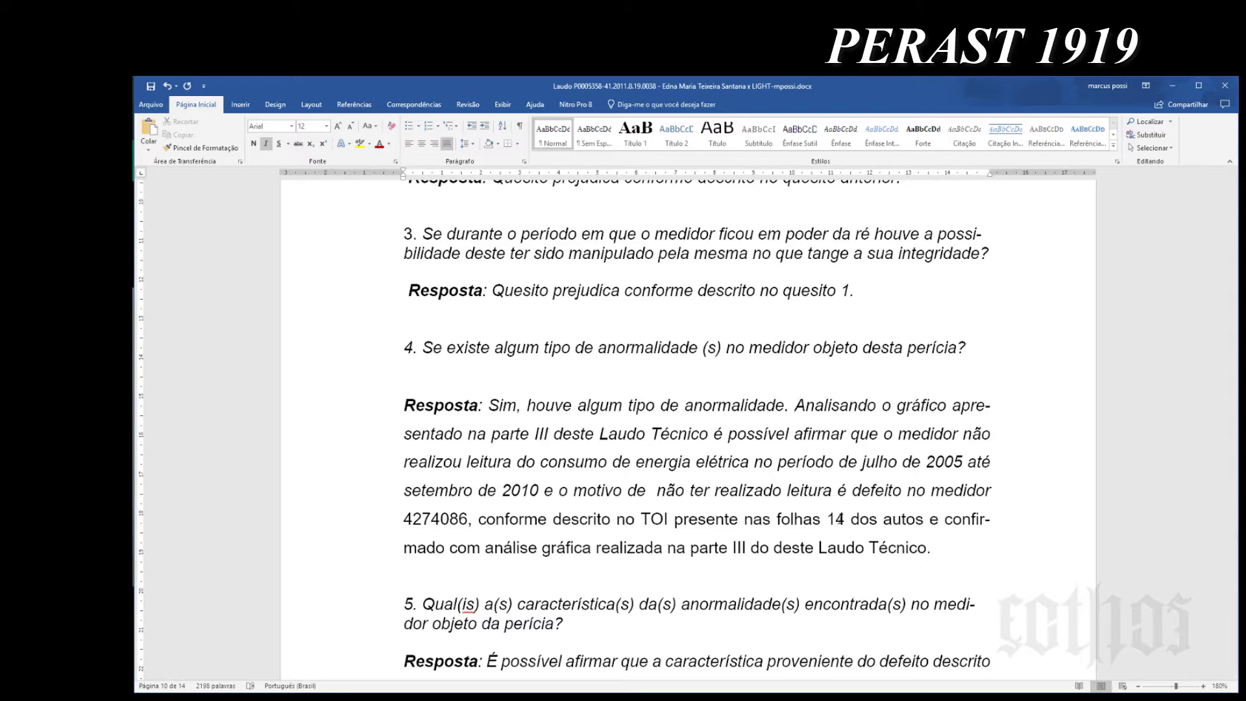
Step: Change 'folhas 14' to 'folhas 15' and highlight 'conforme descrito no TOI presente nas folhas' yellow
{"action": "left_click_drag", "start_coordinate": [835, 519], "coordinate": [479, 521]}
{"action": "type", "text": "5"}
{"action": "scroll", "coordinate": [616, 499], "scroll_direction": "up", "scroll_amount": 1}
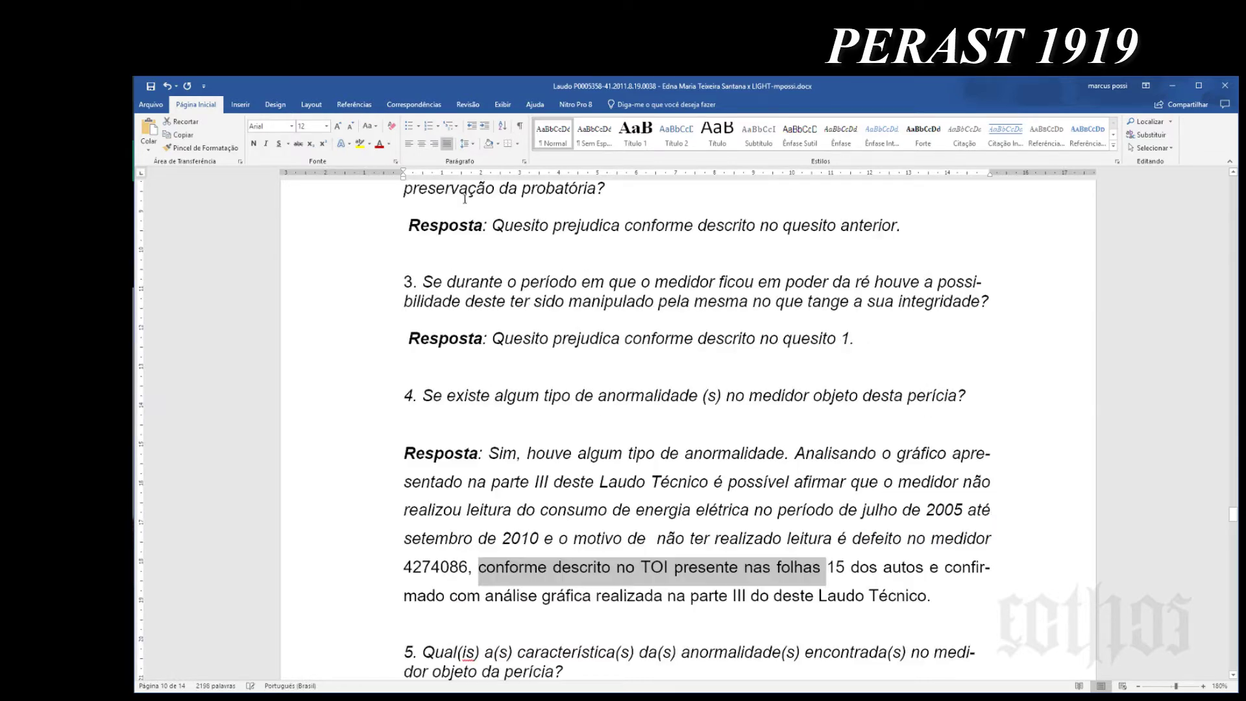
{"action": "left_click", "coordinate": [359, 143]}
{"action": "left_click", "coordinate": [573, 453]}
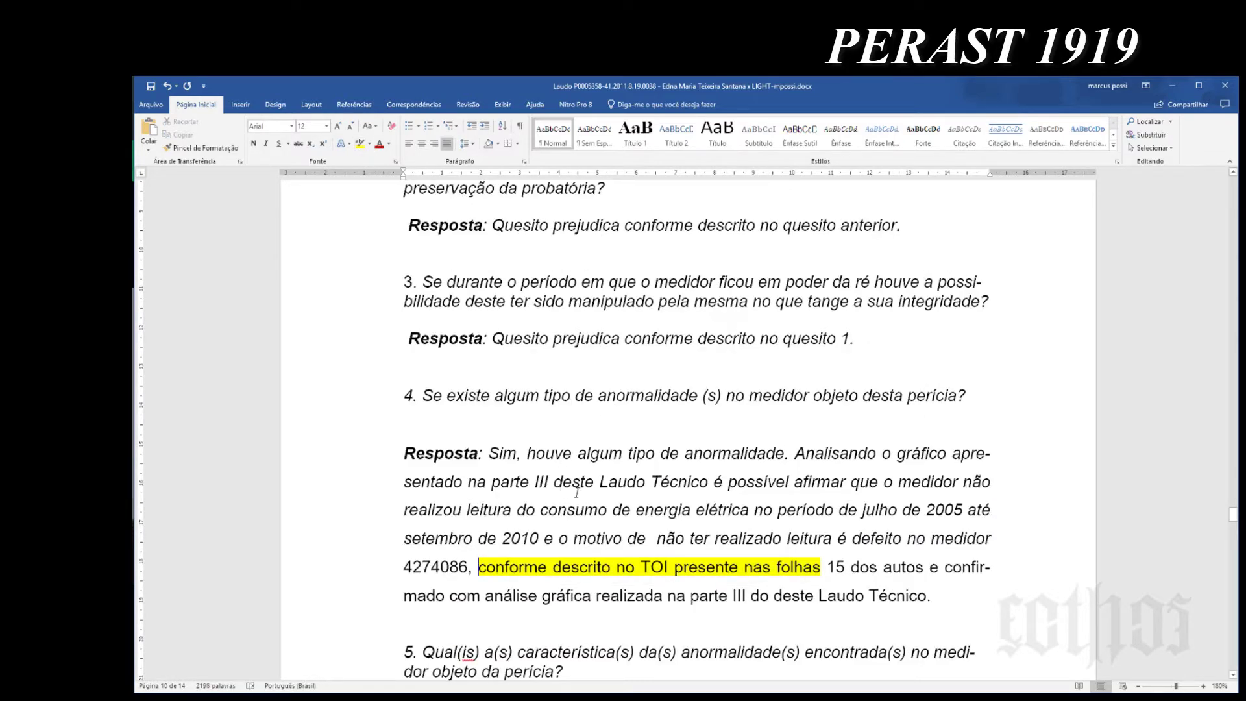
{"action": "scroll", "coordinate": [577, 492], "scroll_direction": "down", "scroll_amount": 3}
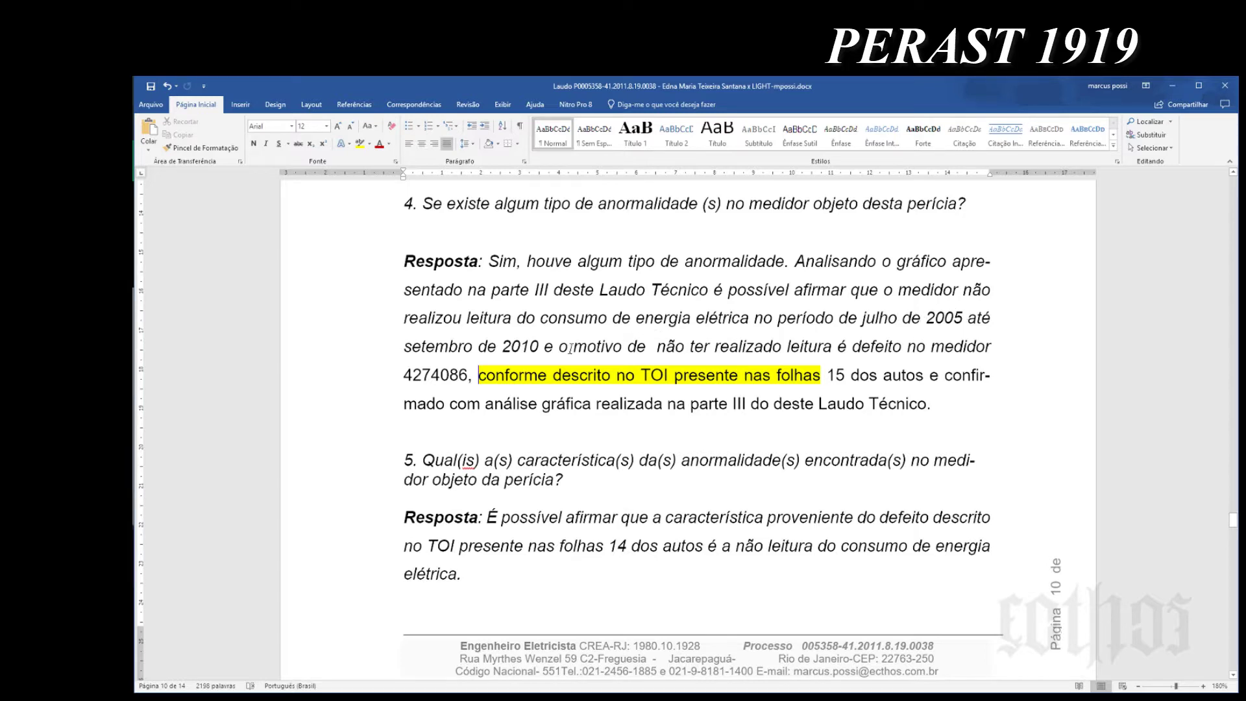
Step: In answer 4, replace the reason clause with a dash, add 'adequada' after 'leitura' and a comma after 'autos'
{"action": "left_click_drag", "start_coordinate": [545, 346], "coordinate": [918, 348]}
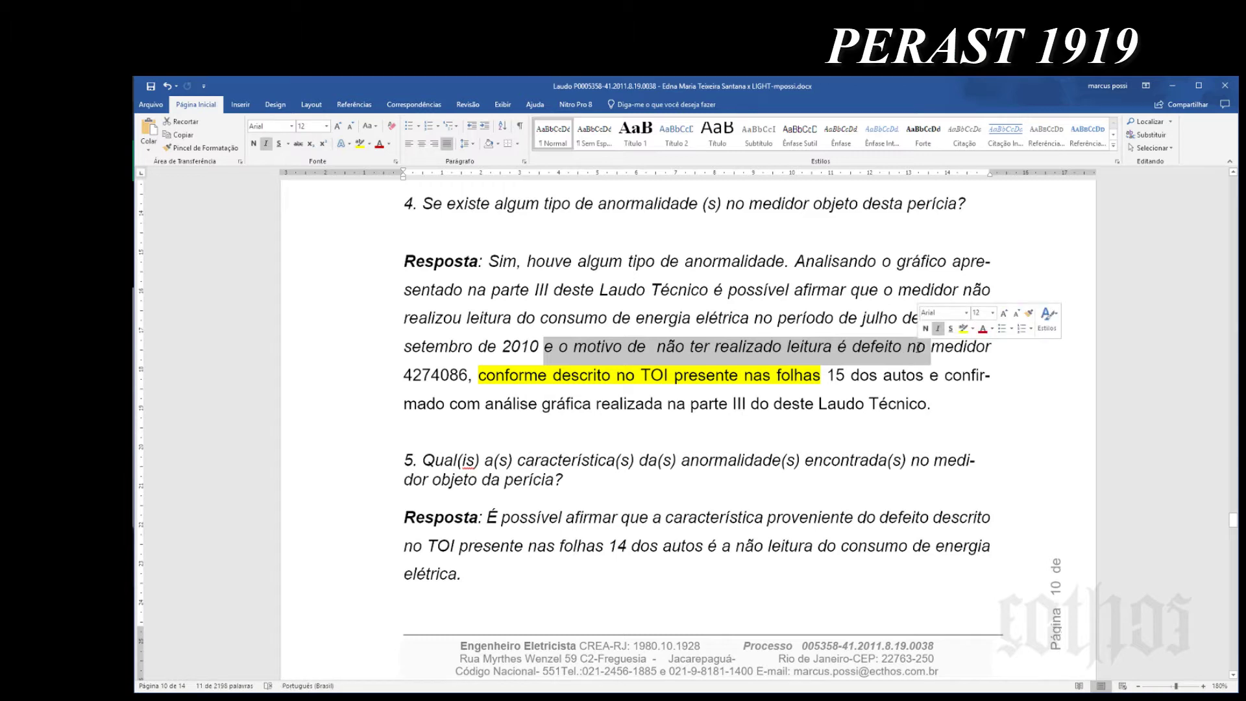
{"action": "type", "text": "-"}
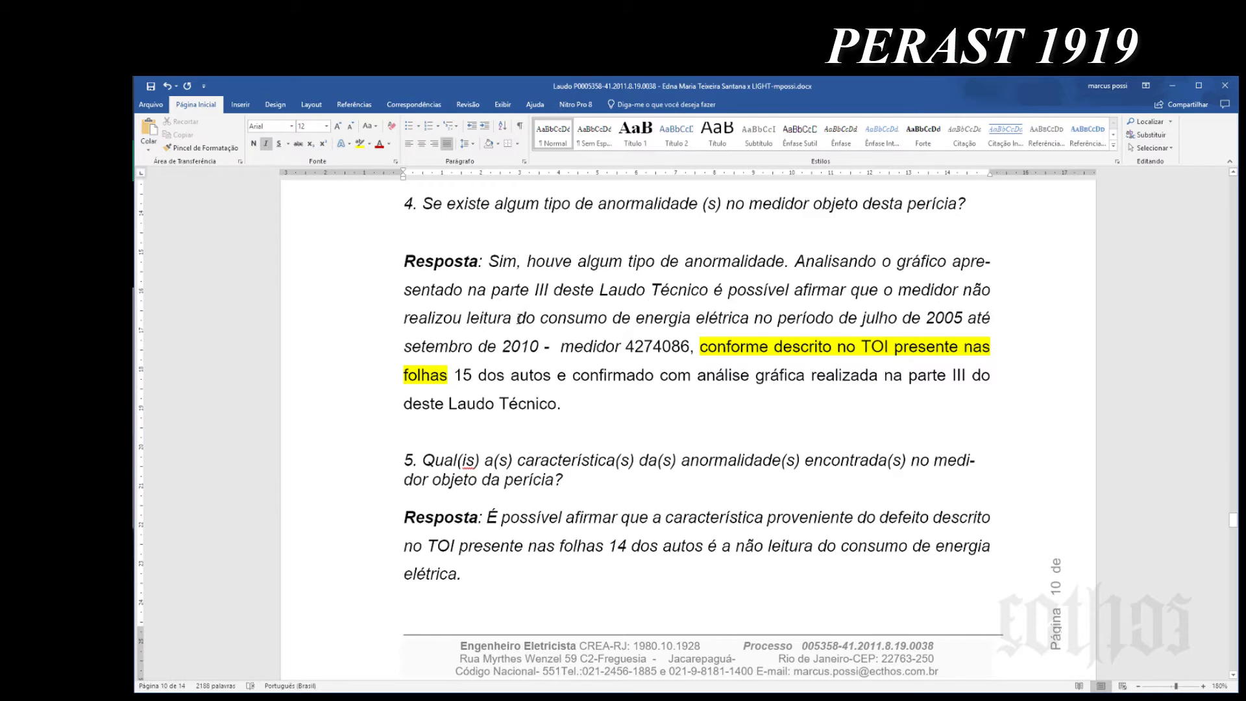
{"action": "left_click", "coordinate": [519, 318]}
{"action": "type", "text": "adequada"}
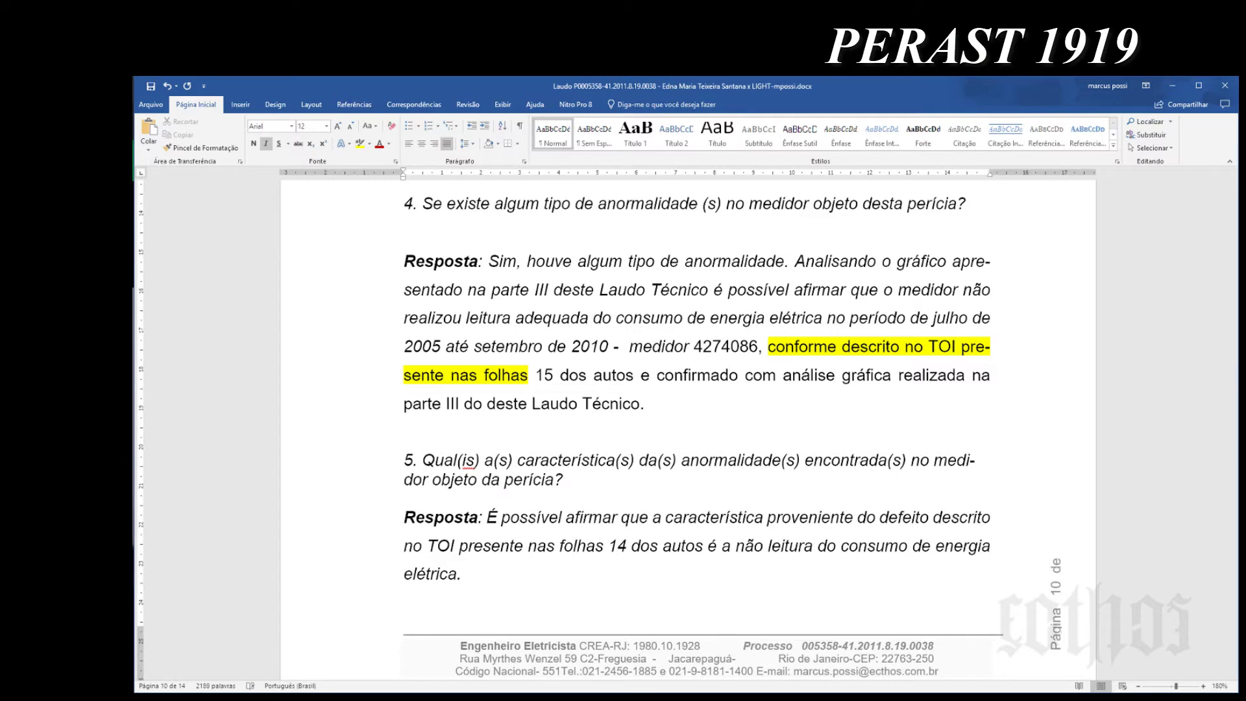
{"action": "left_click_drag", "start_coordinate": [912, 318], "coordinate": [616, 342]}
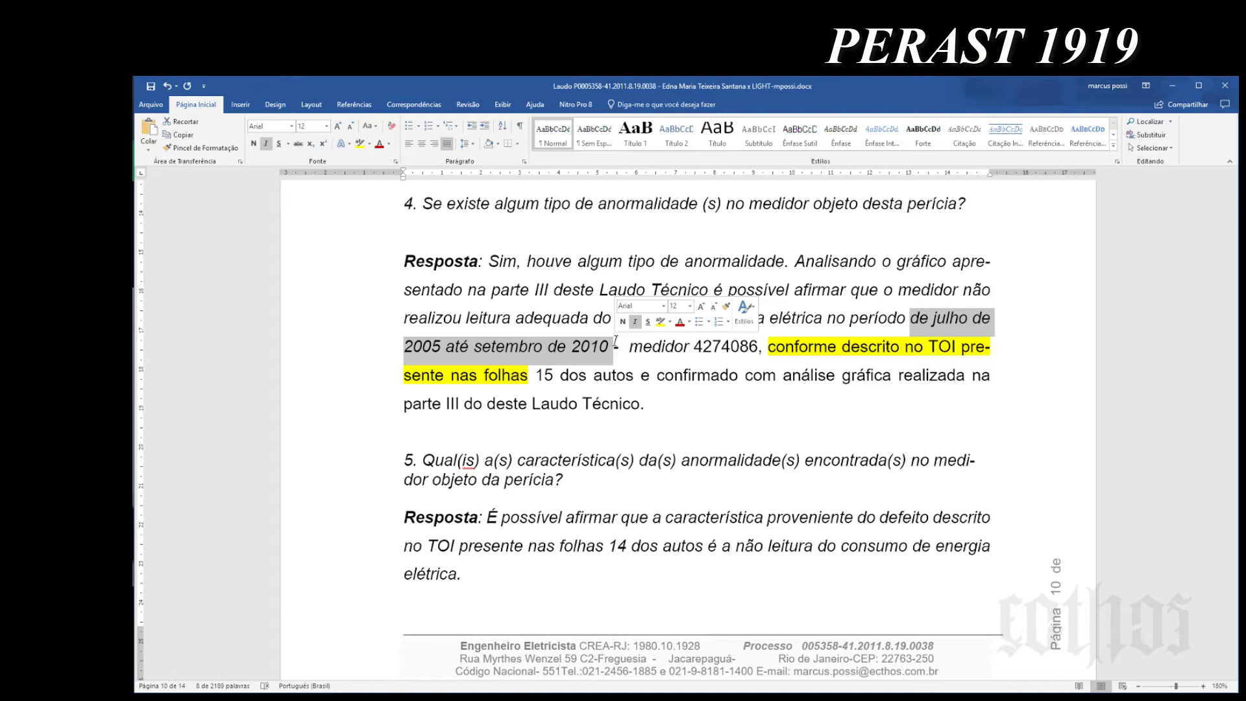
{"action": "left_click", "coordinate": [706, 349]}
{"action": "double_click", "coordinate": [706, 349]}
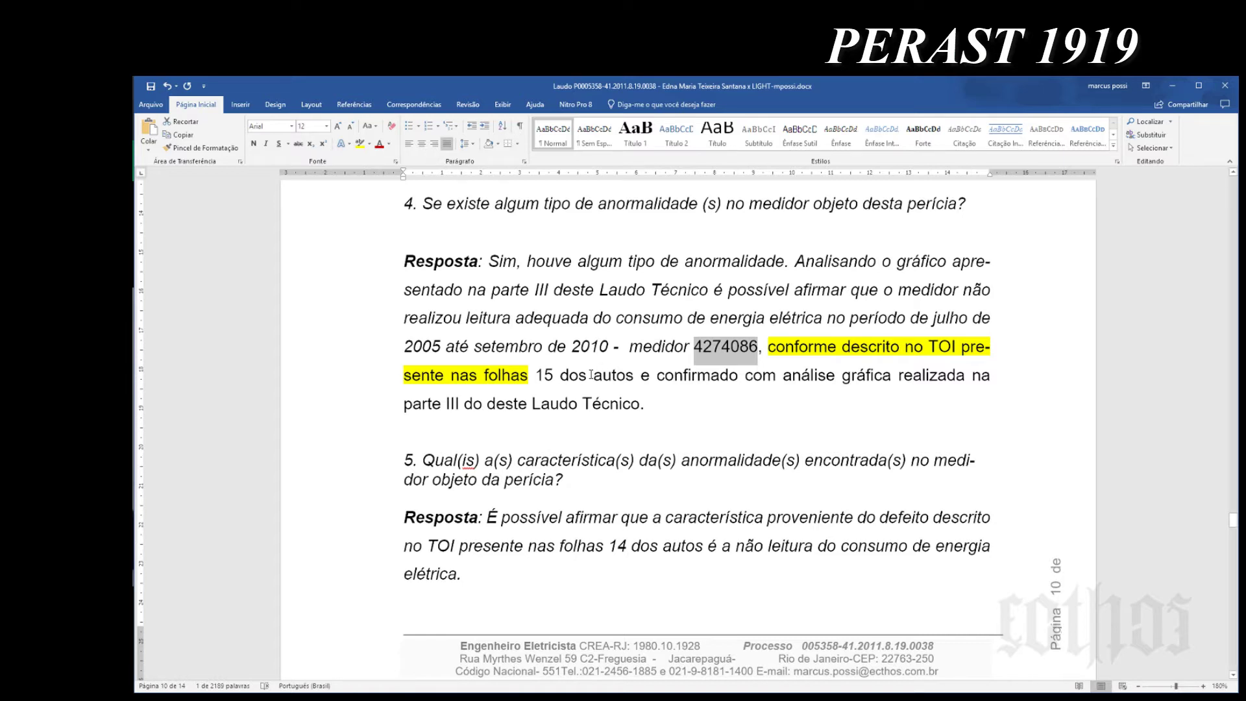
{"action": "left_click", "coordinate": [635, 375]}
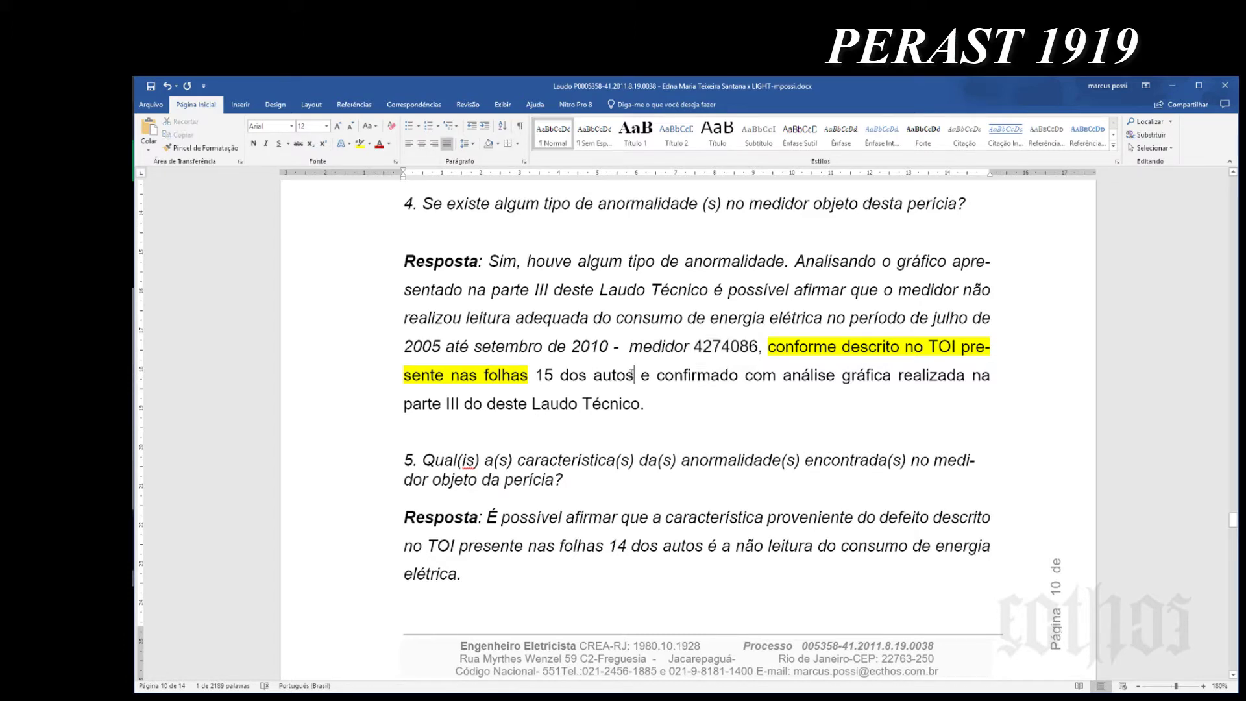
{"action": "type", "text": ","}
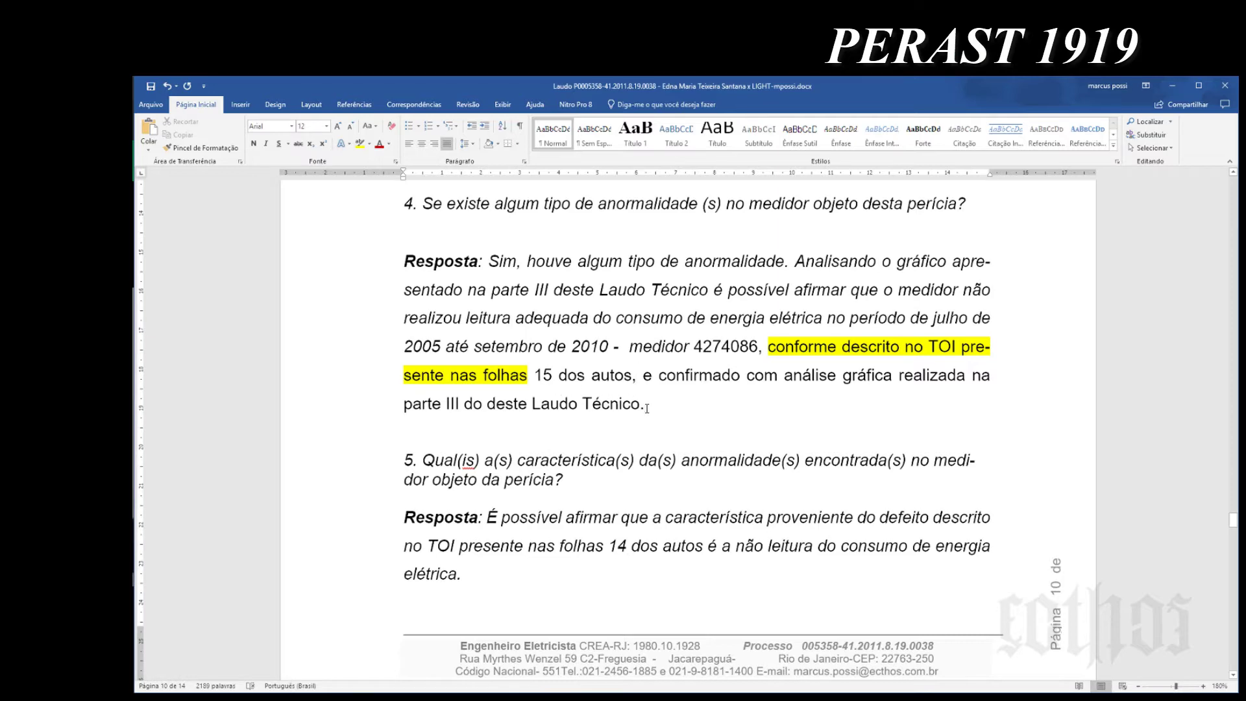
{"action": "scroll", "coordinate": [647, 408], "scroll_direction": "down", "scroll_amount": 1}
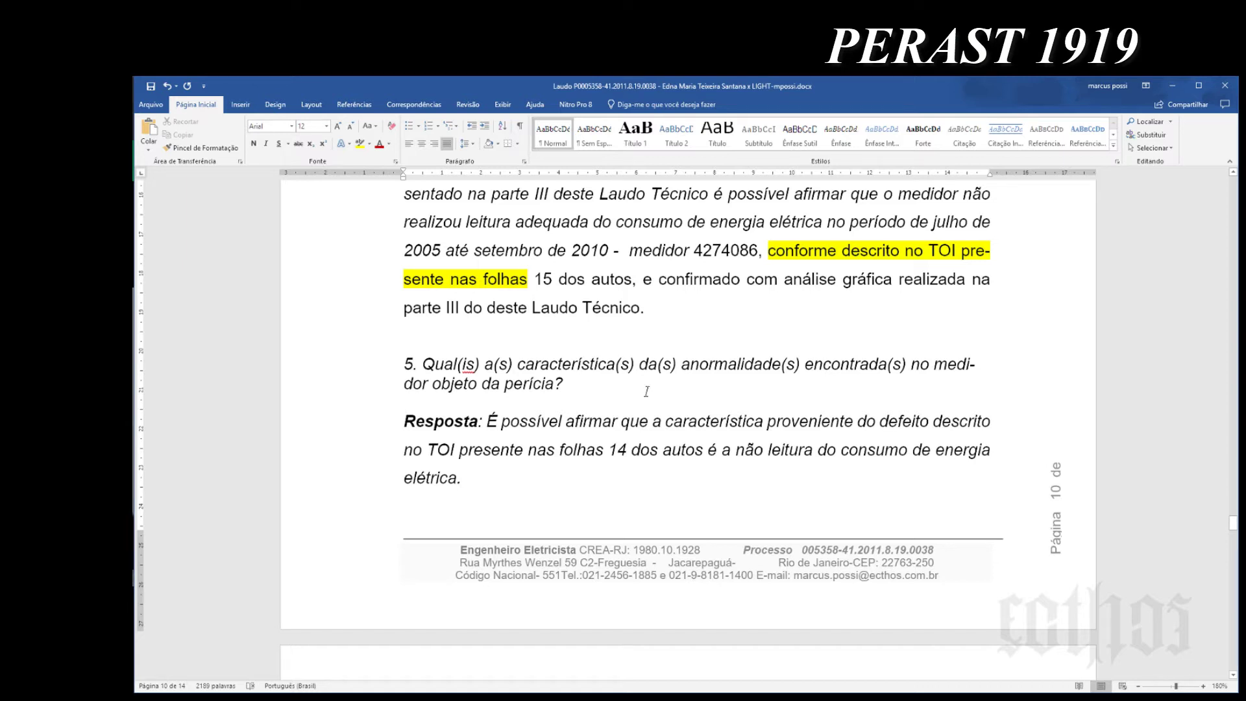
Step: Replace question 5's answer with answer 3's sentence 'Quesito prejudica conforme descrito no quesito 1.'
{"action": "left_click_drag", "start_coordinate": [523, 492], "coordinate": [492, 433]}
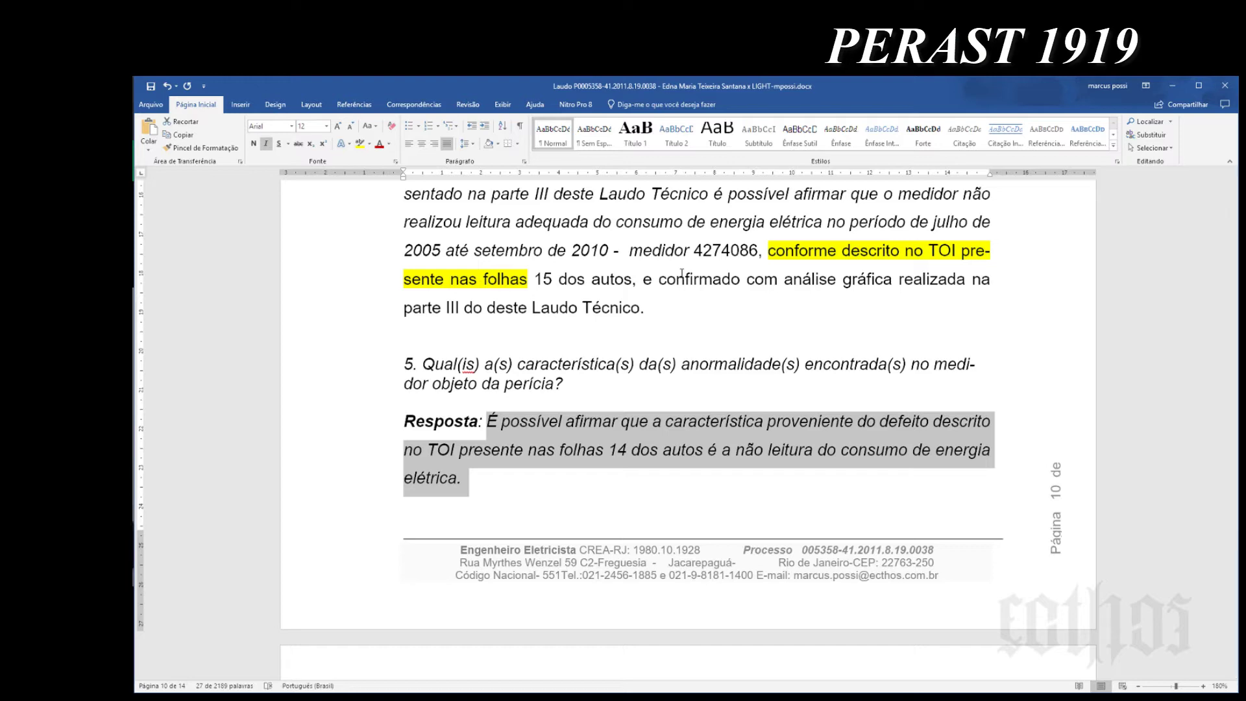
{"action": "scroll", "coordinate": [682, 273], "scroll_direction": "up", "scroll_amount": 5}
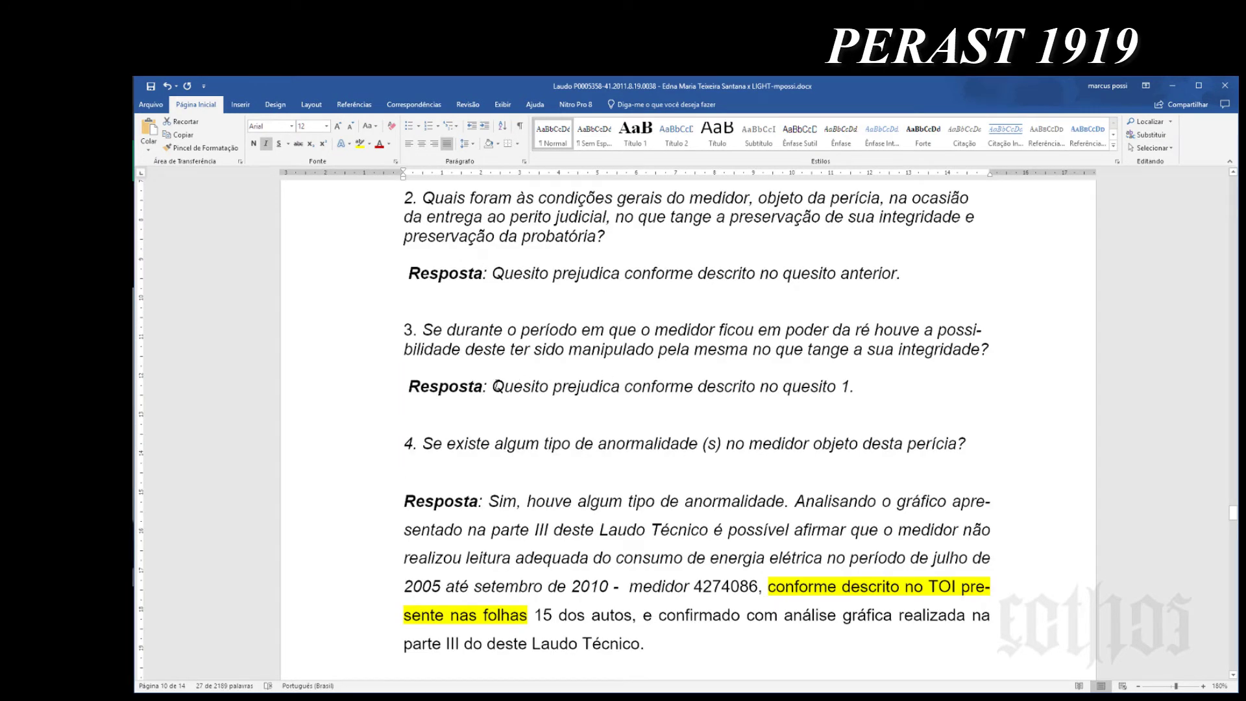
{"action": "left_click_drag", "start_coordinate": [497, 385], "coordinate": [877, 381]}
{"action": "key", "text": "ctrl+c"}
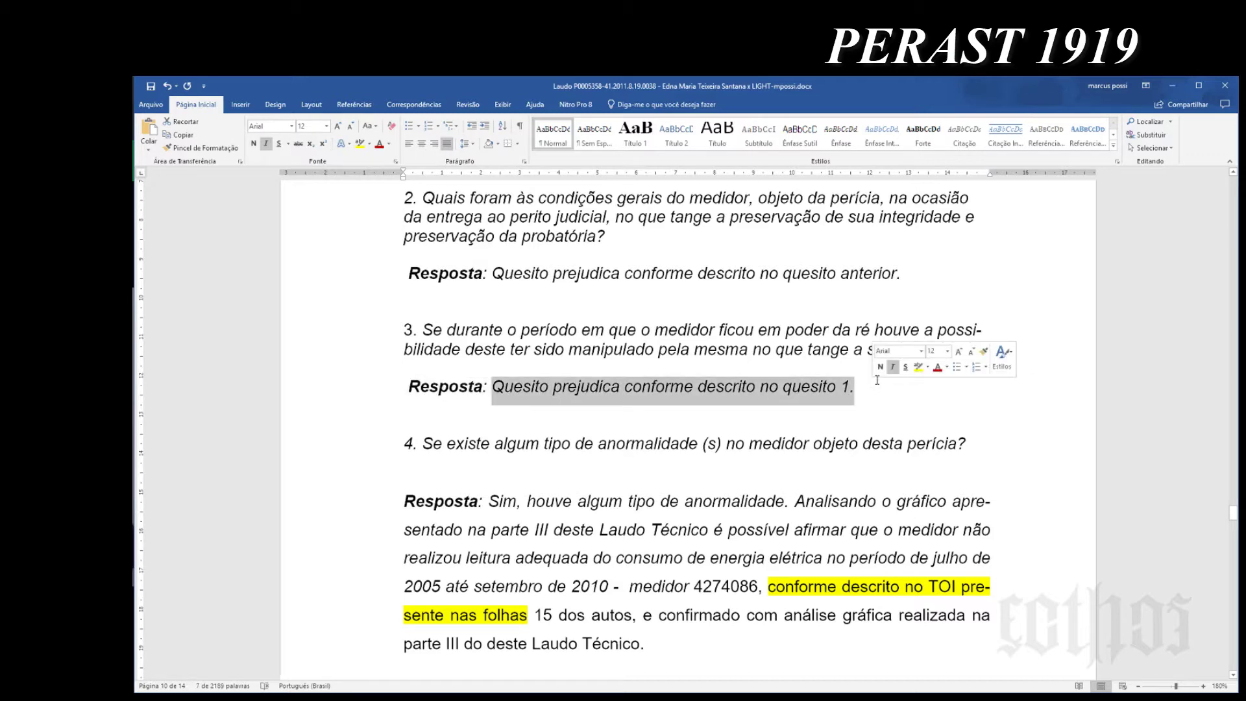
{"action": "scroll", "coordinate": [717, 368], "scroll_direction": "down", "scroll_amount": 5}
{"action": "left_click_drag", "start_coordinate": [527, 472], "coordinate": [490, 432]}
{"action": "key", "text": "ctrl+v"}
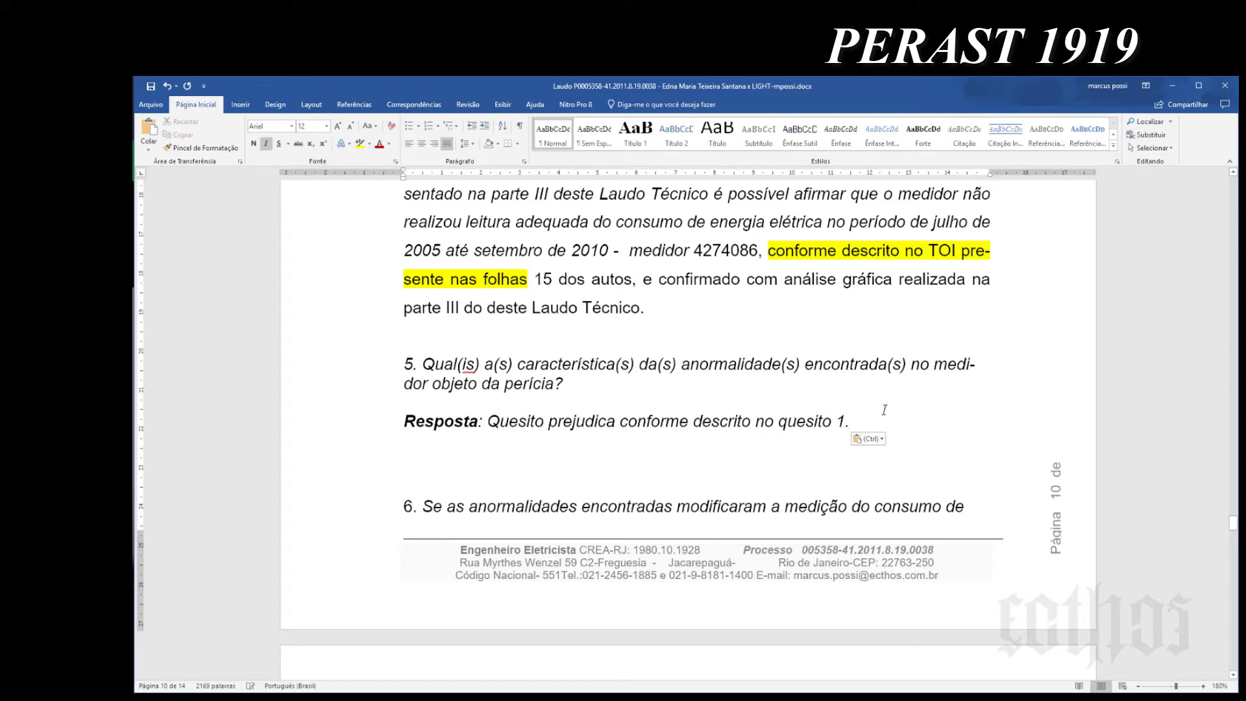
Step: Highlight the new answer 5 in yellow and move question 6 to the next page
{"action": "left_click_drag", "start_coordinate": [884, 409], "coordinate": [488, 424]}
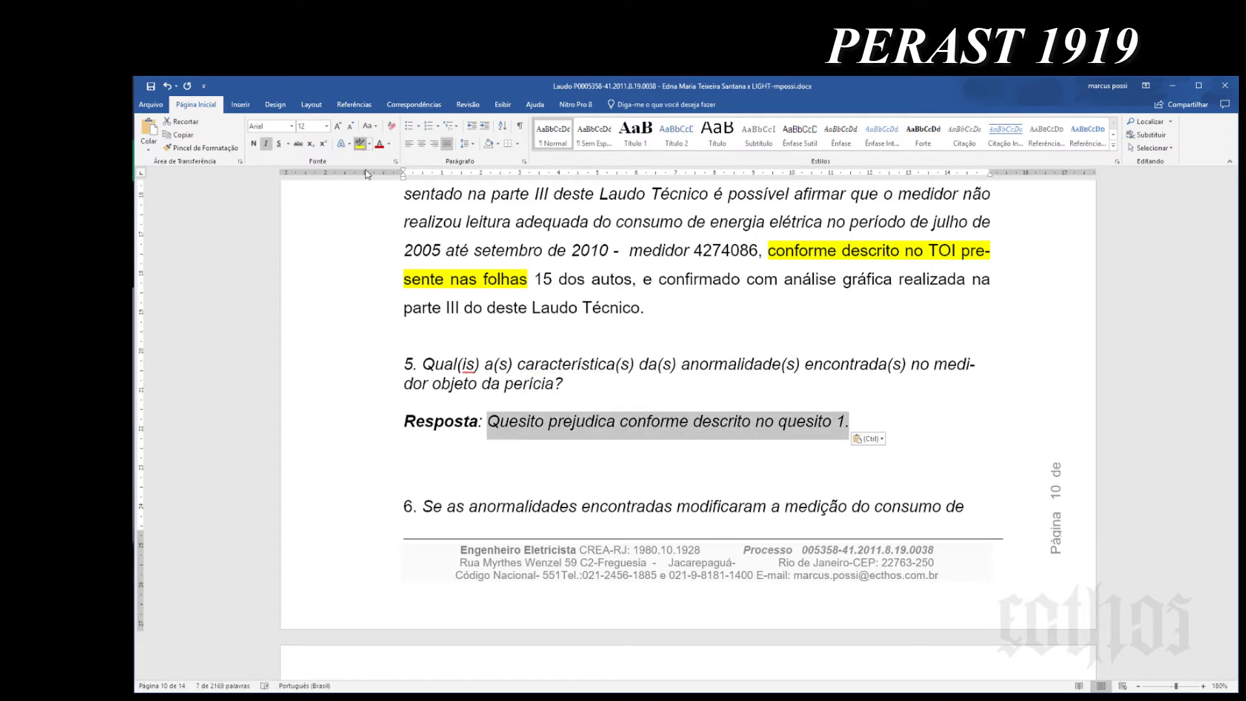
{"action": "left_click", "coordinate": [359, 143]}
{"action": "left_click", "coordinate": [397, 501]}
{"action": "key", "text": "ctrl+Return"}
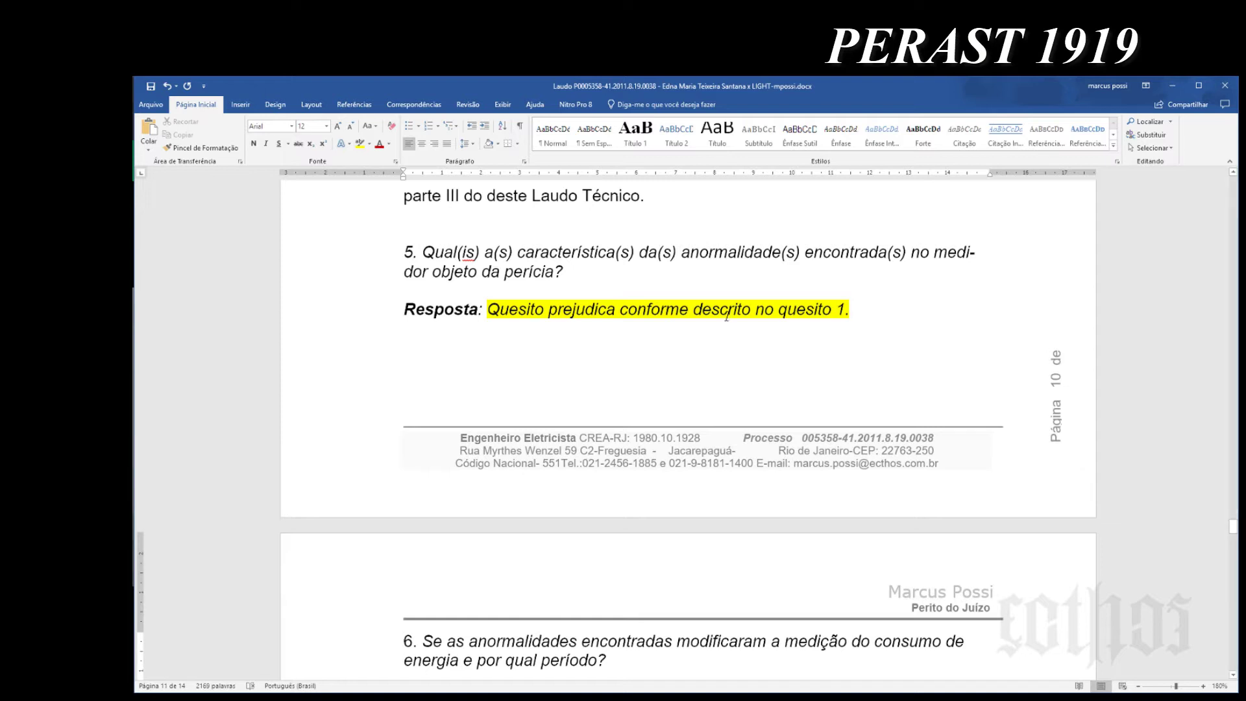
Step: Reword answer 5 to 'Quesito já respondido conforme descrito no quesito 4.'
{"action": "scroll", "coordinate": [727, 316], "scroll_direction": "down", "scroll_amount": 5}
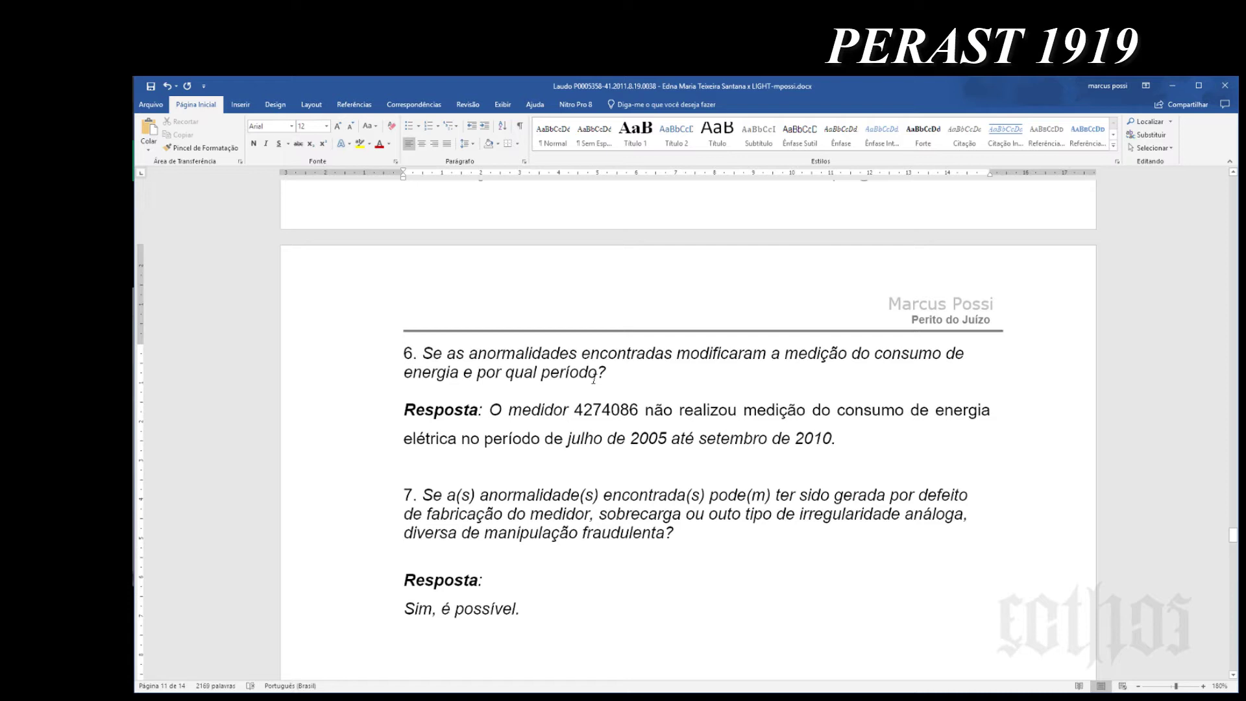
{"action": "scroll", "coordinate": [601, 372], "scroll_direction": "up", "scroll_amount": 3}
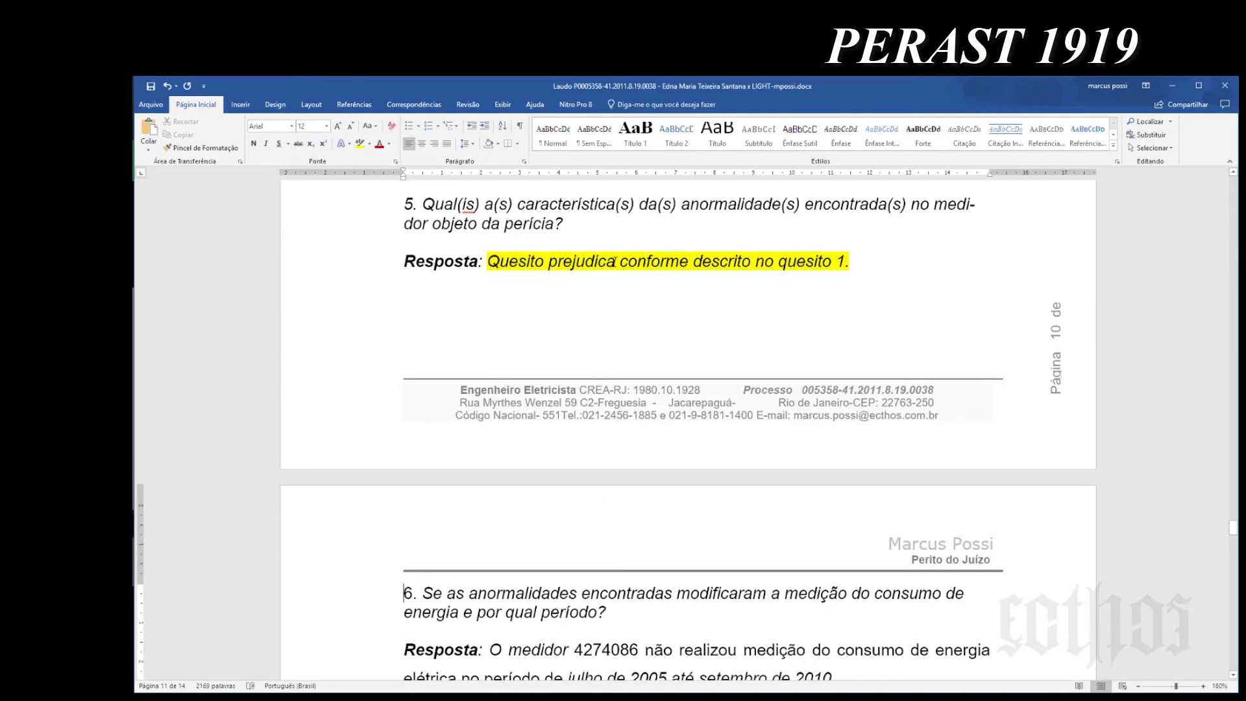
{"action": "double_click", "coordinate": [567, 263]}
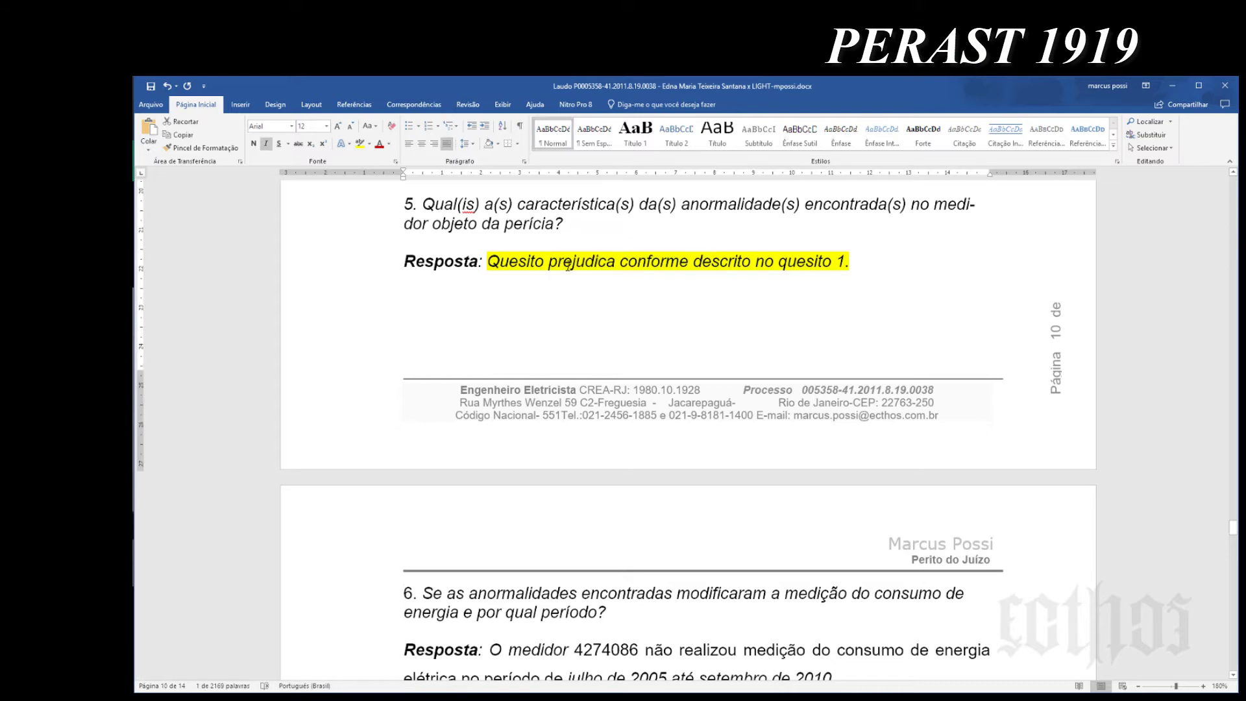
{"action": "type", "text": "já respond"}
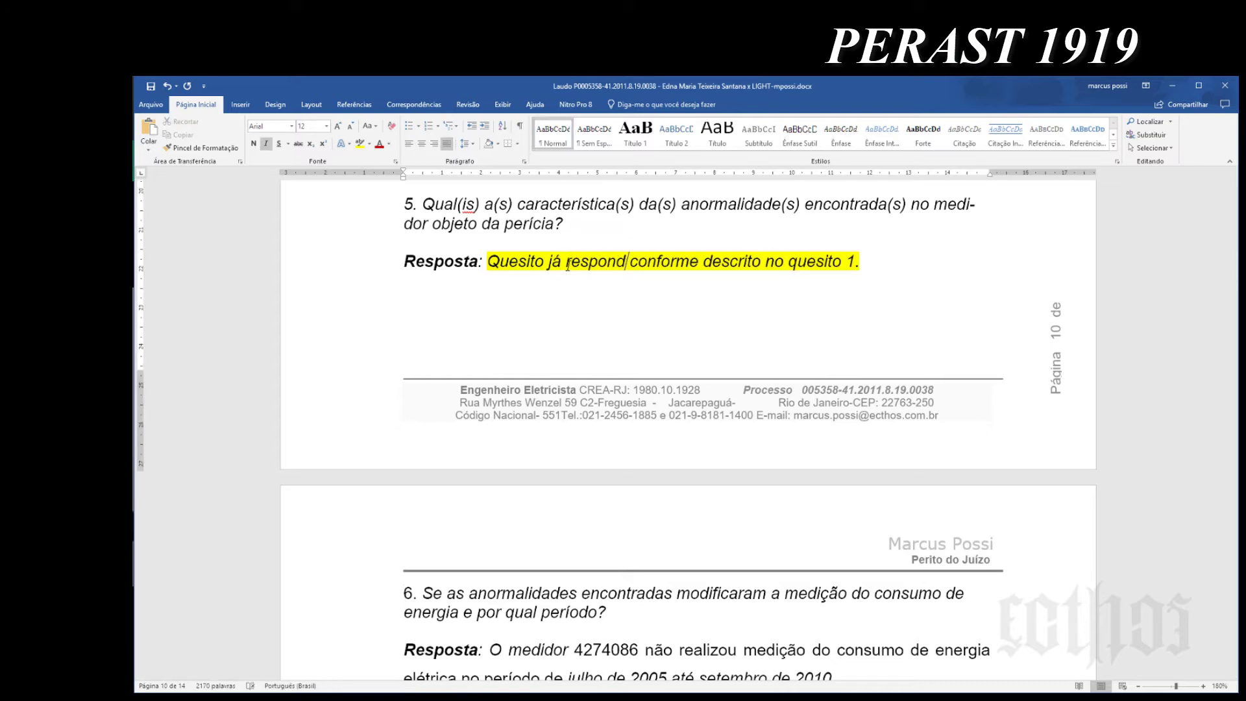
{"action": "type", "text": "ido"}
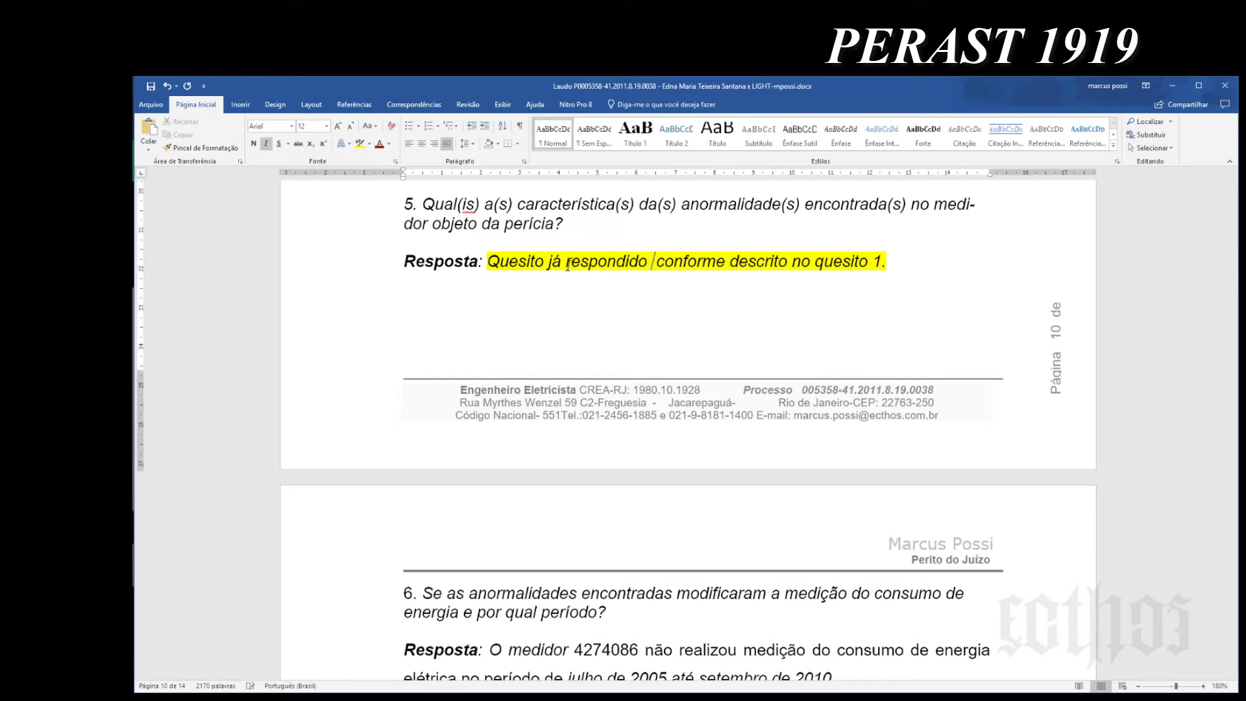
{"action": "key", "text": "BackSpace"}
{"action": "key", "text": "ctrl+Right"}
{"action": "key", "text": "ctrl+Right"}
{"action": "key", "text": "ctrl+Right"}
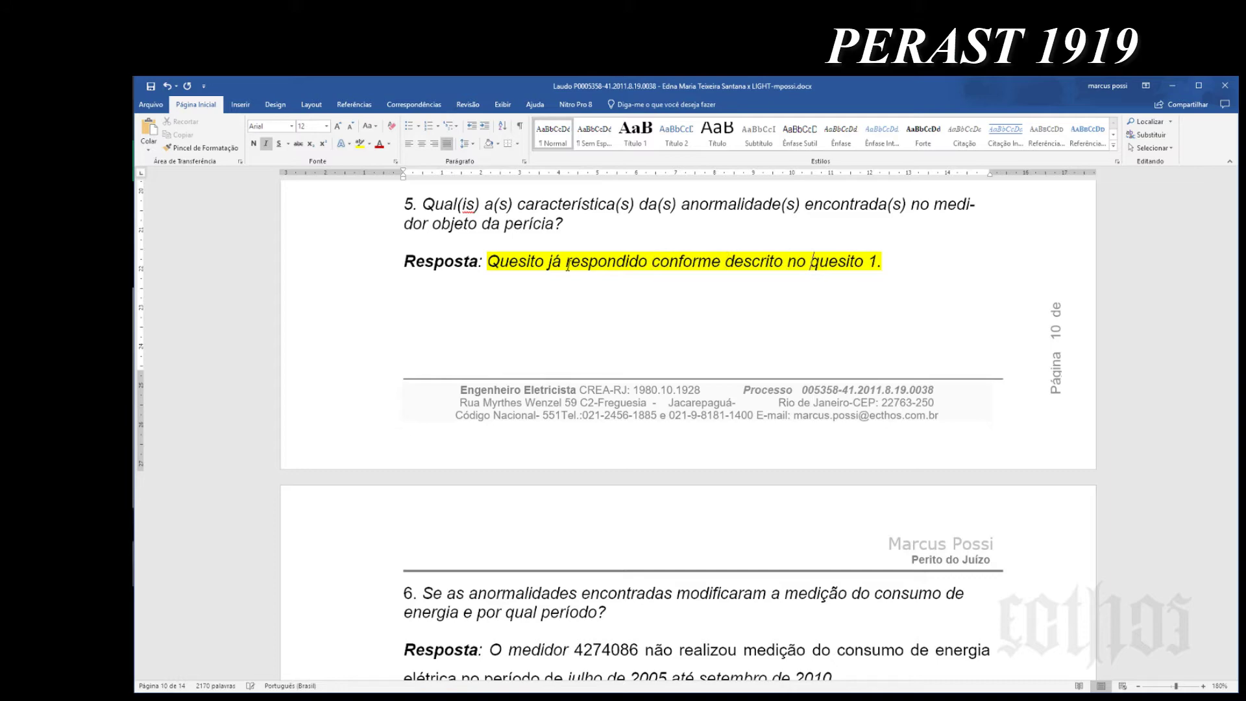
{"action": "key", "text": "ctrl+Right"}
{"action": "key", "text": "shift+Right"}
{"action": "scroll", "coordinate": [536, 320], "scroll_direction": "up", "scroll_amount": 3}
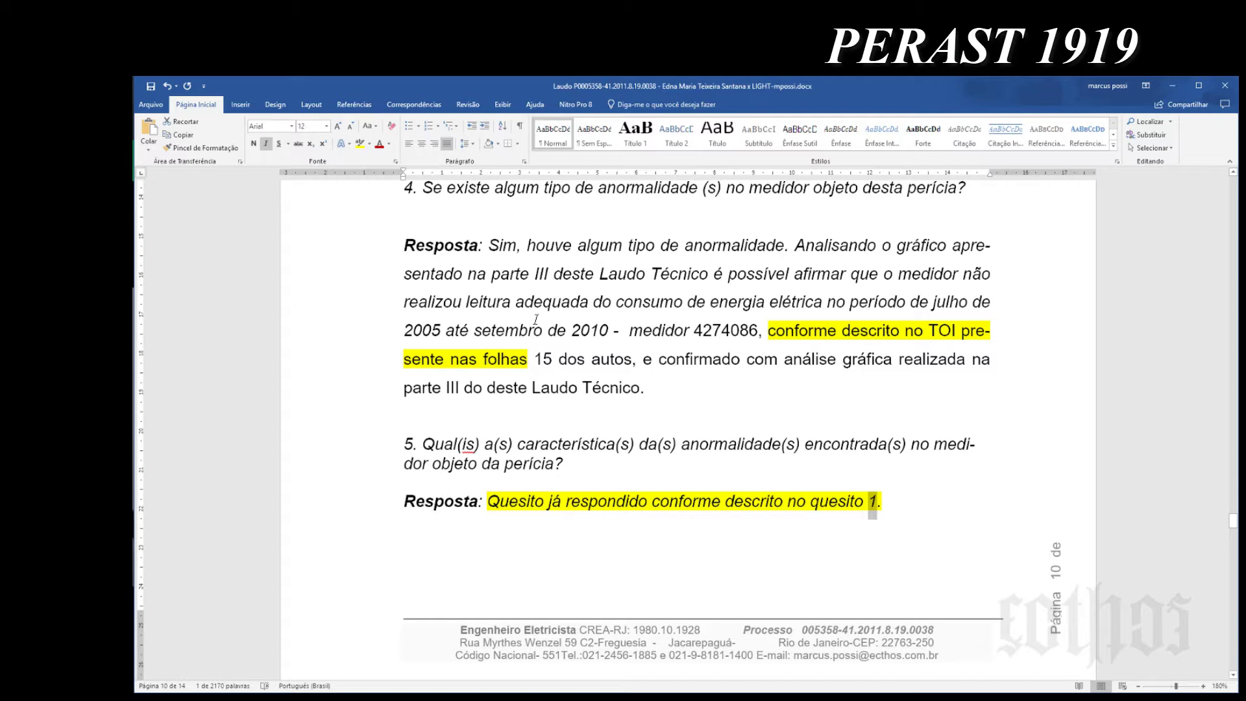
{"action": "type", "text": "4"}
Step: Change 'prejudica' to 'prejudicado' in answer 2
{"action": "scroll", "coordinate": [536, 319], "scroll_direction": "up", "scroll_amount": 3}
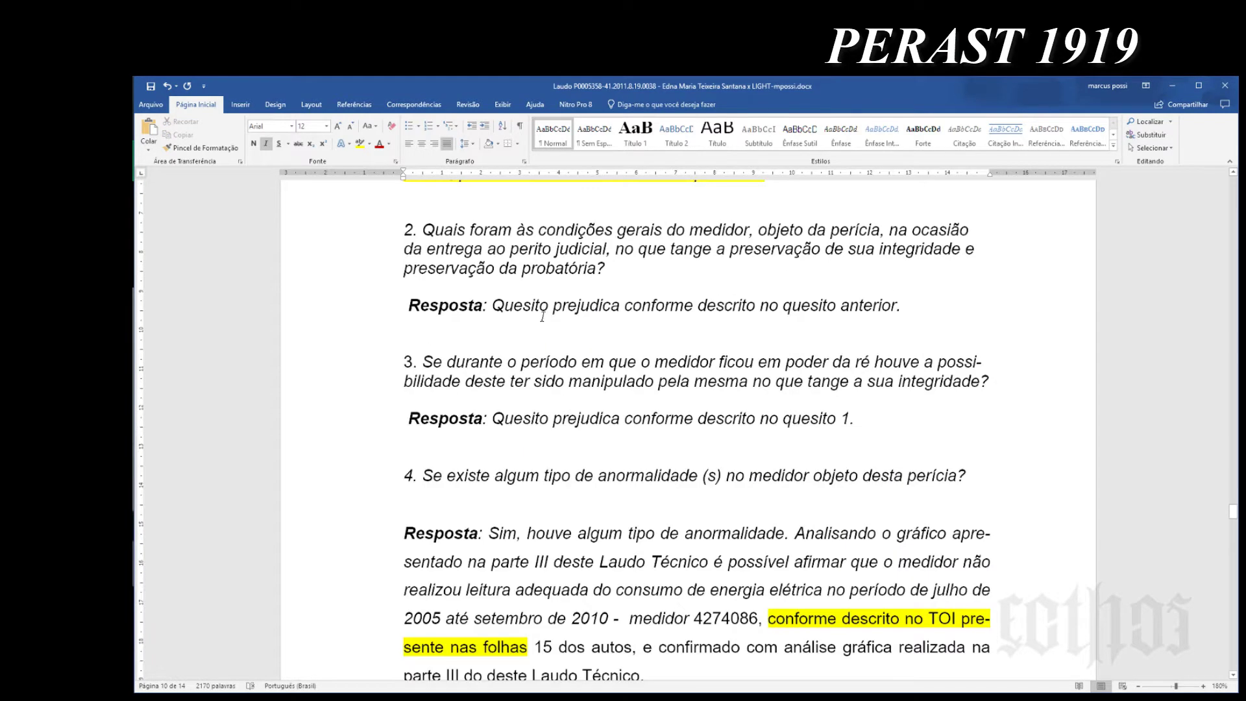
{"action": "left_click", "coordinate": [618, 305]}
{"action": "type", "text": "do"}
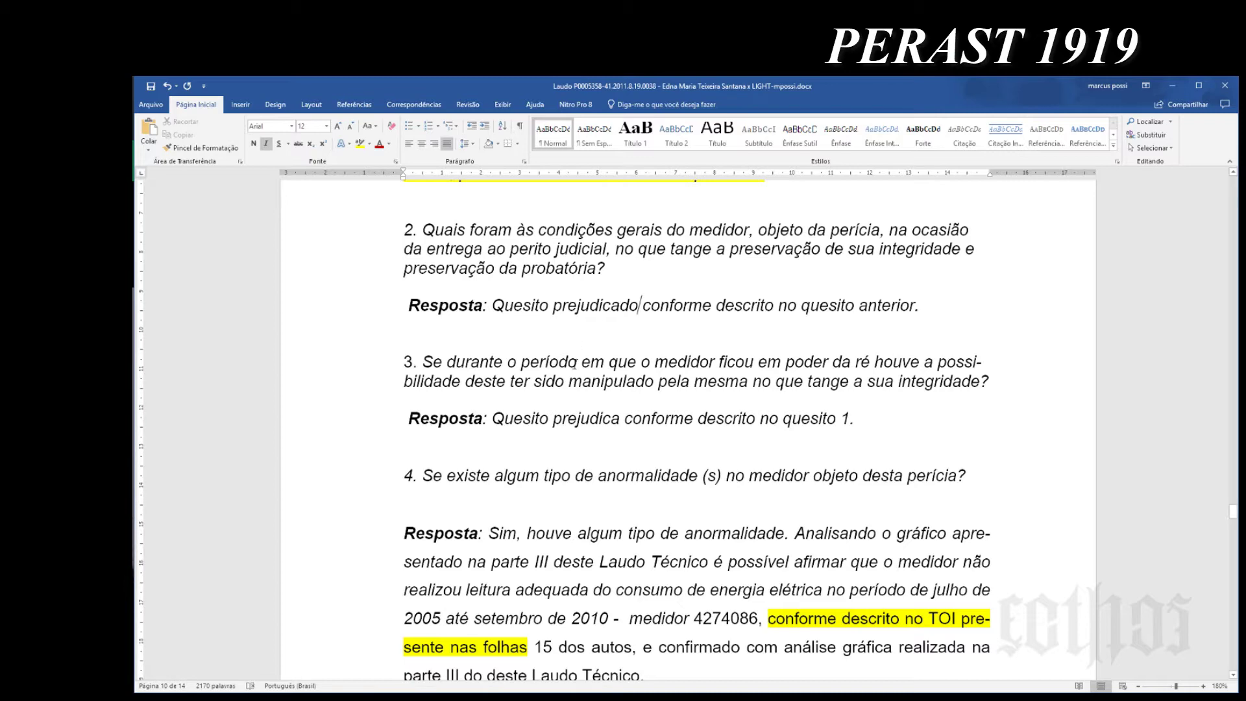
{"action": "left_click", "coordinate": [620, 363]}
{"action": "scroll", "coordinate": [623, 364], "scroll_direction": "down", "scroll_amount": 2}
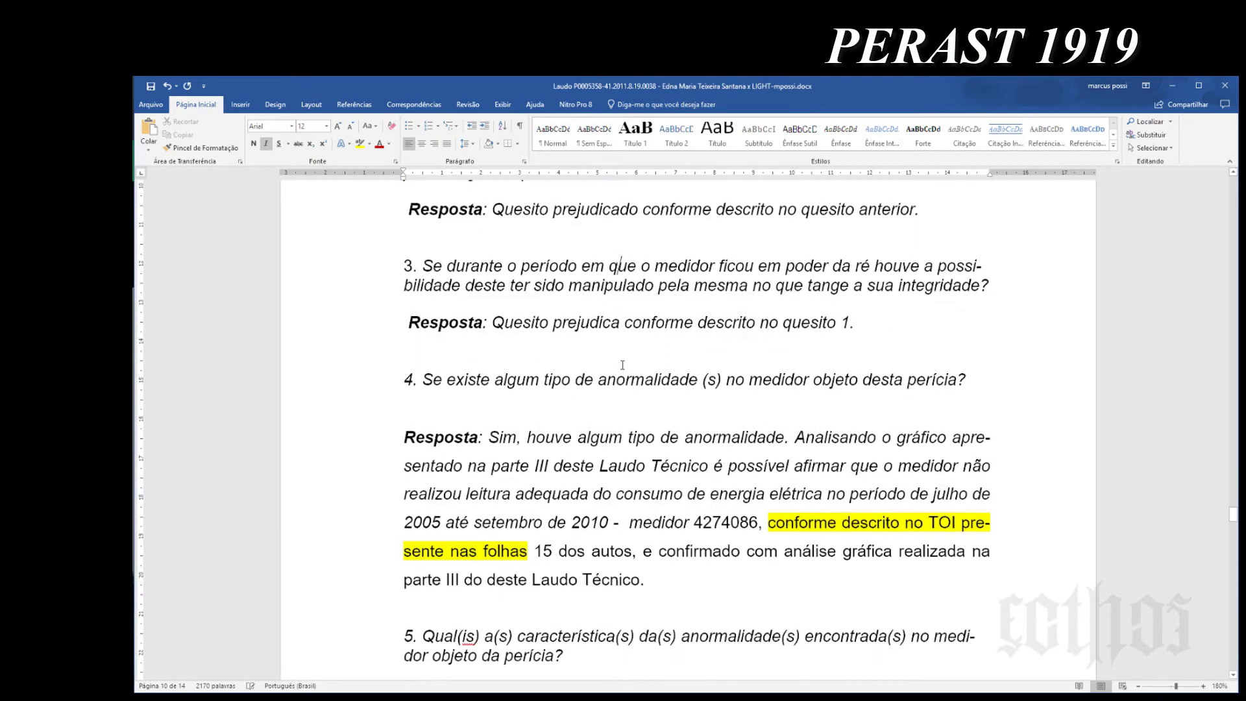
{"action": "scroll", "coordinate": [623, 365], "scroll_direction": "down", "scroll_amount": 1}
{"action": "scroll", "coordinate": [562, 330], "scroll_direction": "down", "scroll_amount": 3}
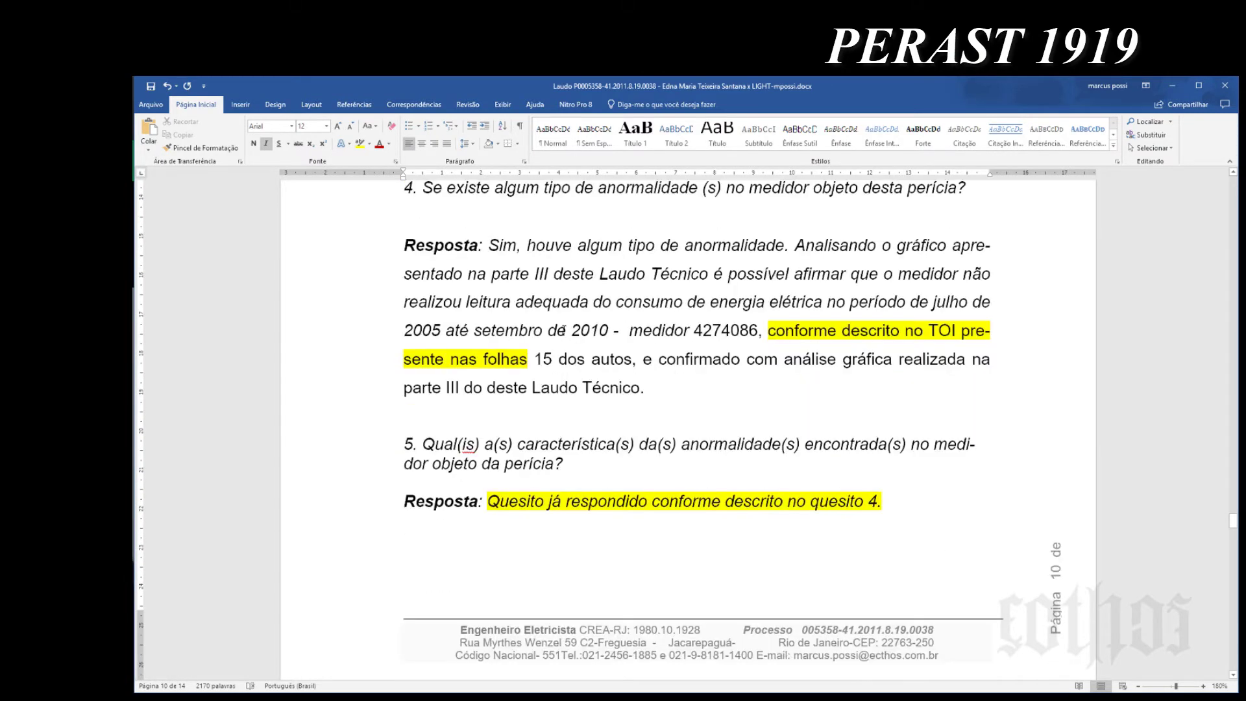
{"action": "scroll", "coordinate": [562, 330], "scroll_direction": "down", "scroll_amount": 3}
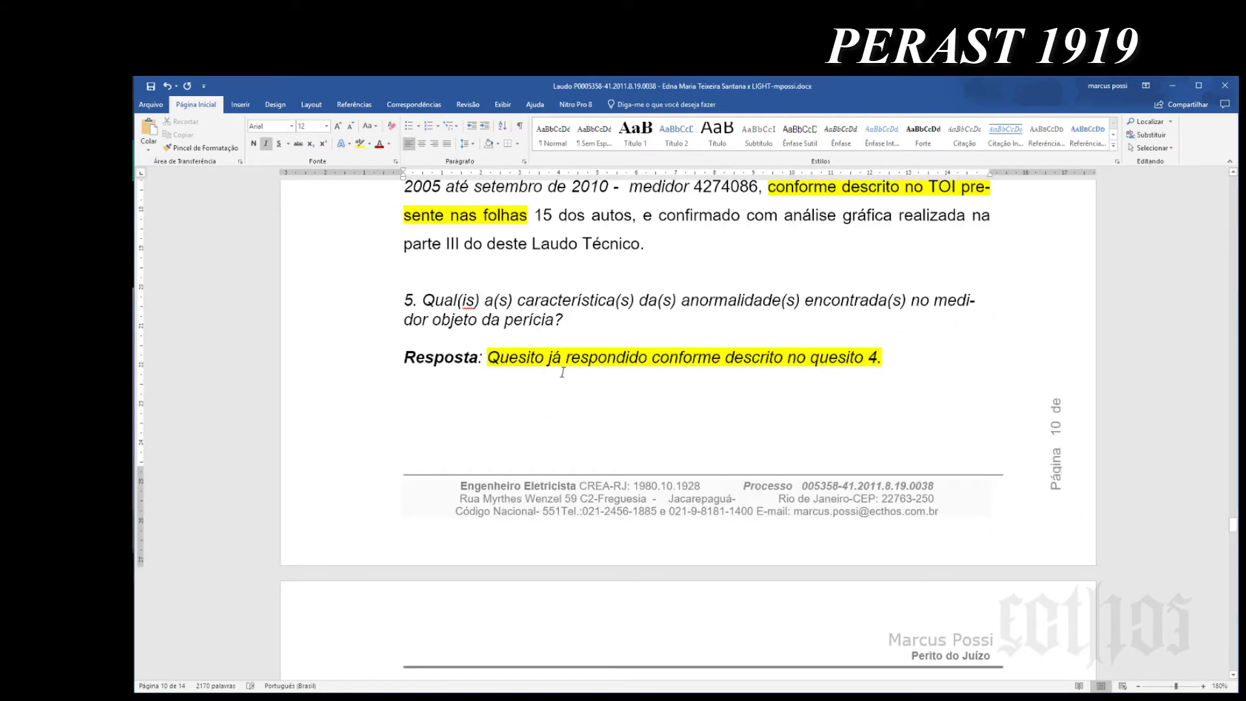
Step: Join 'Sim, é possível.' onto question 7's Resposta line
{"action": "scroll", "coordinate": [562, 372], "scroll_direction": "down", "scroll_amount": 7}
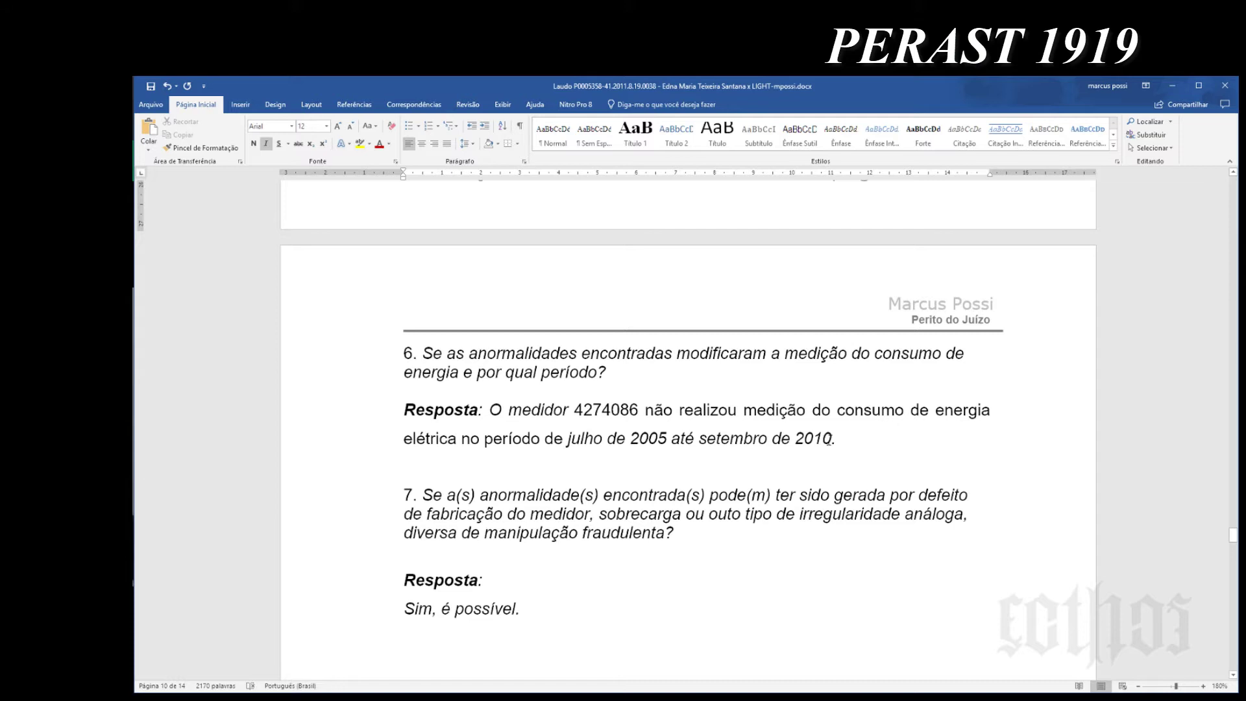
{"action": "left_click_drag", "start_coordinate": [839, 440], "coordinate": [696, 447]}
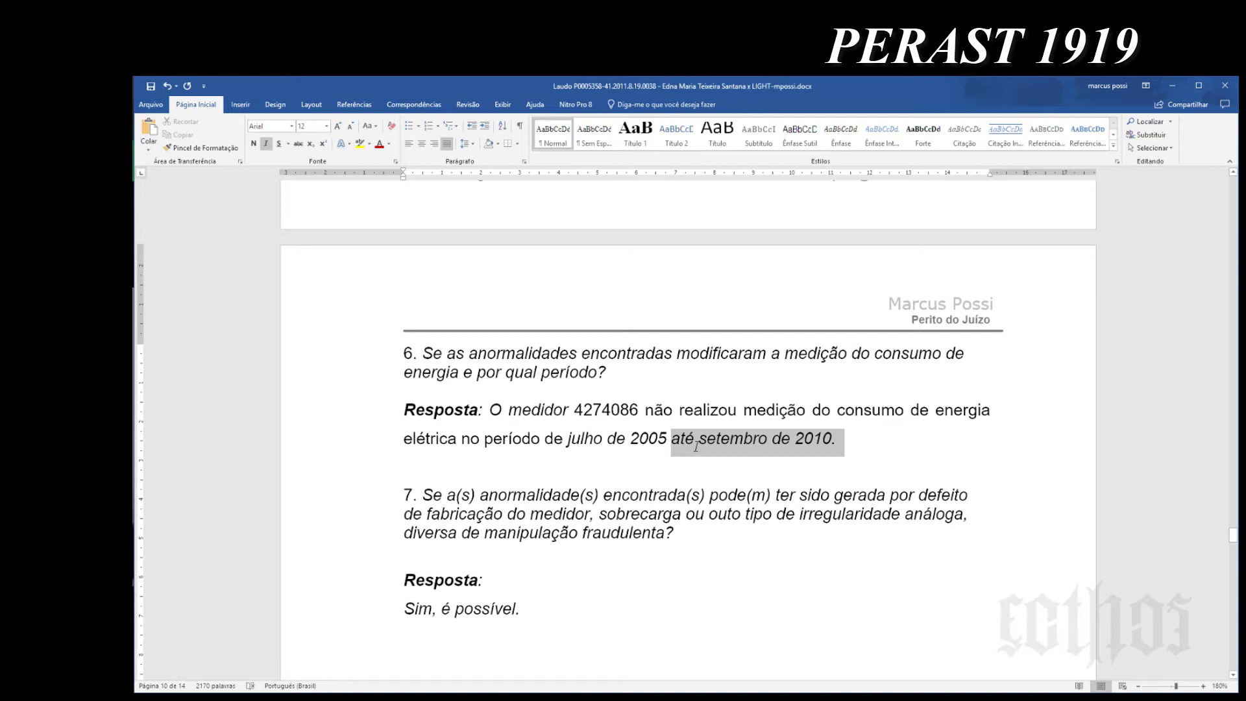
{"action": "scroll", "coordinate": [695, 447], "scroll_direction": "down", "scroll_amount": 2}
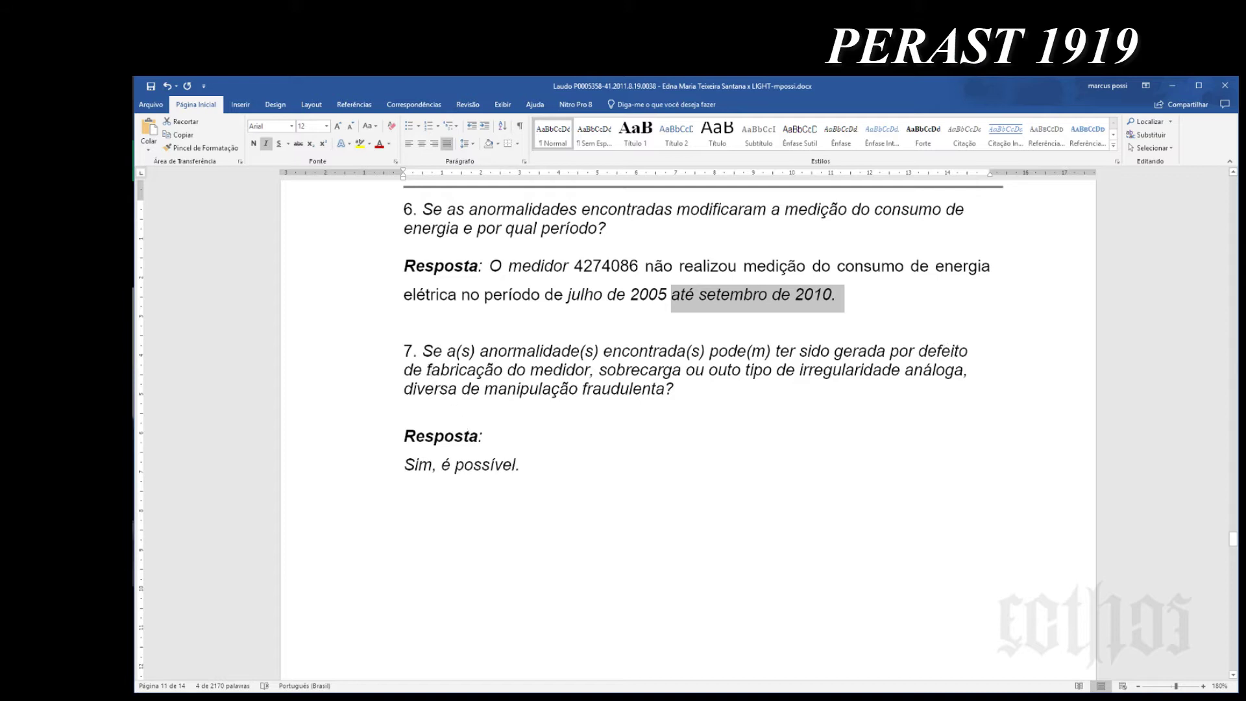
{"action": "left_click_drag", "start_coordinate": [427, 370], "coordinate": [740, 374]}
{"action": "left_click", "coordinate": [736, 375]}
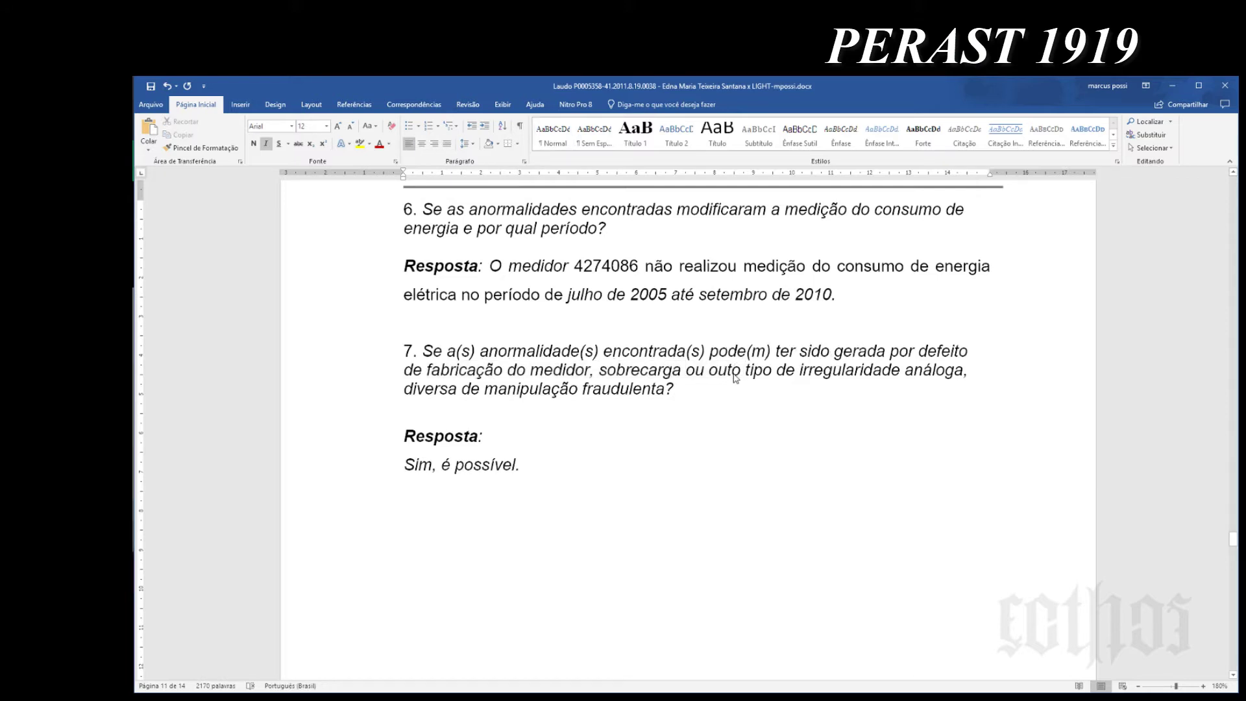
{"action": "left_click", "coordinate": [525, 469]}
{"action": "left_click", "coordinate": [529, 437]}
{"action": "key", "text": "Delete"}
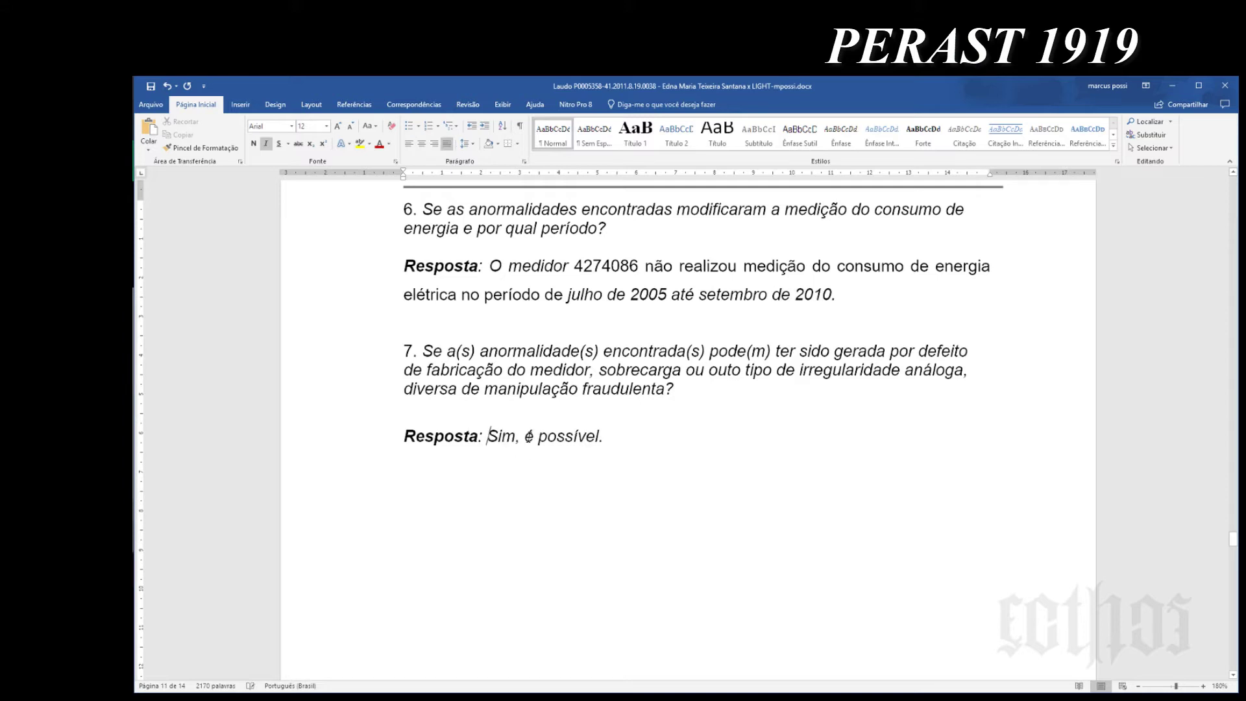
Step: Justify questions 6 and 7 together with their answers
{"action": "scroll", "coordinate": [646, 451], "scroll_direction": "down", "scroll_amount": 6}
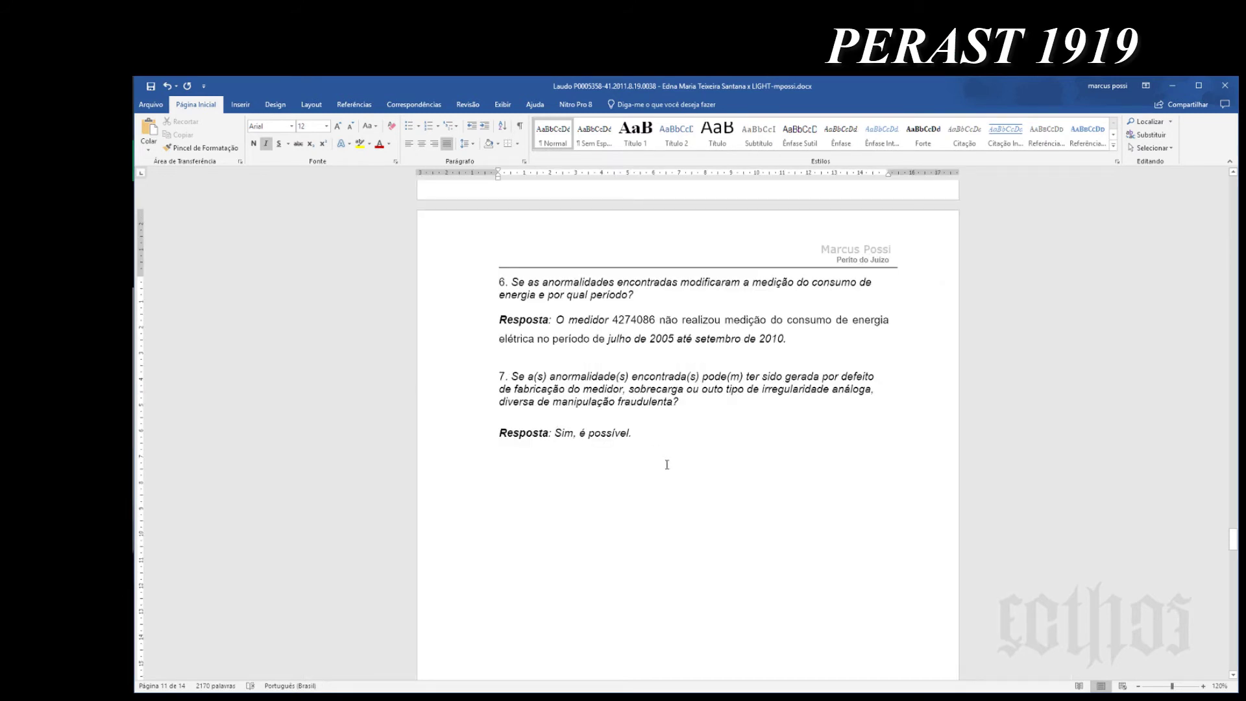
{"action": "scroll", "coordinate": [667, 465], "scroll_direction": "down", "scroll_amount": 3}
{"action": "left_click_drag", "start_coordinate": [495, 446], "coordinate": [299, 306]}
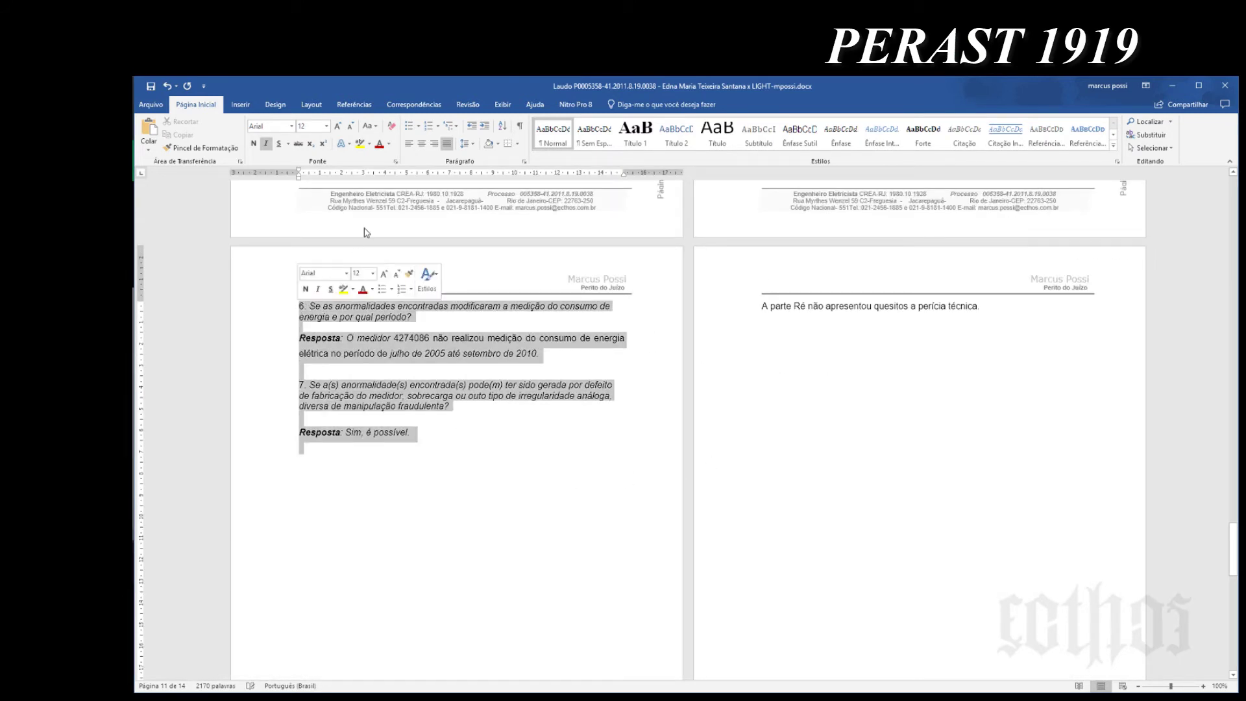
{"action": "left_click", "coordinate": [447, 145]}
{"action": "scroll", "coordinate": [1011, 522], "scroll_direction": "up", "scroll_amount": 5}
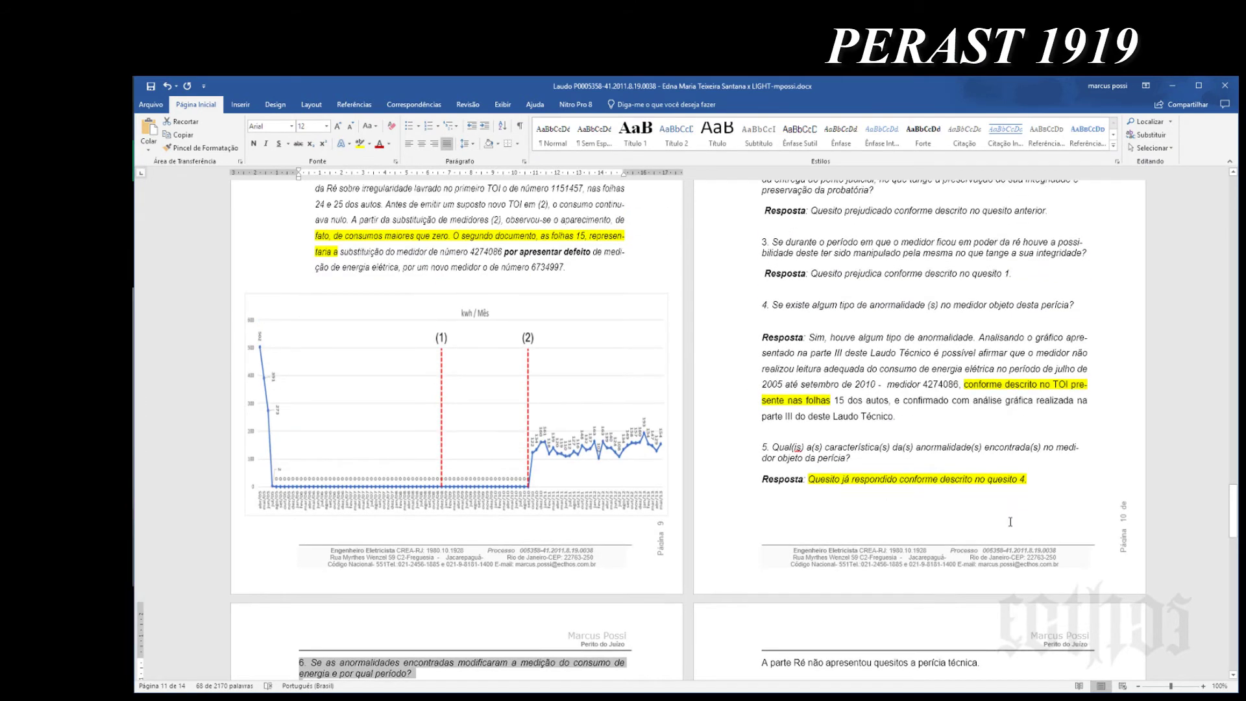
Step: Justify the paragraphs from 'No momento' through questions 3 to 5
{"action": "left_click_drag", "start_coordinate": [1042, 482], "coordinate": [745, 242]}
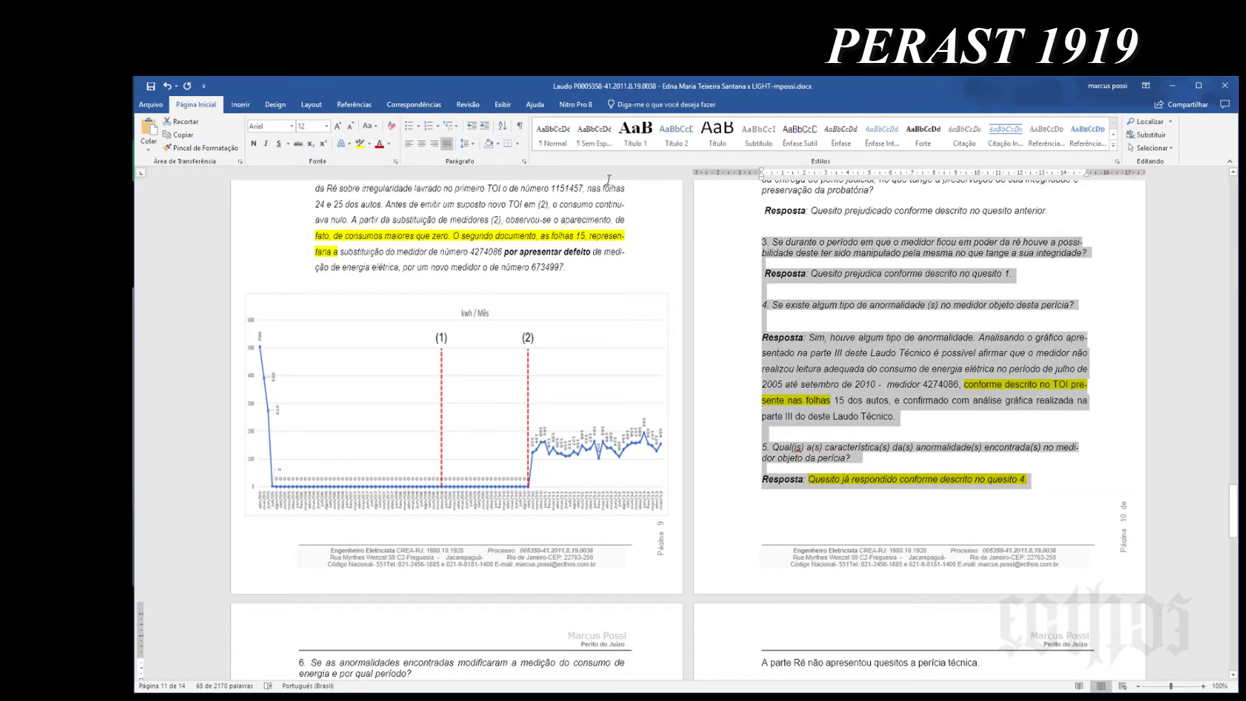
{"action": "scroll", "coordinate": [965, 456], "scroll_direction": "up", "scroll_amount": 3}
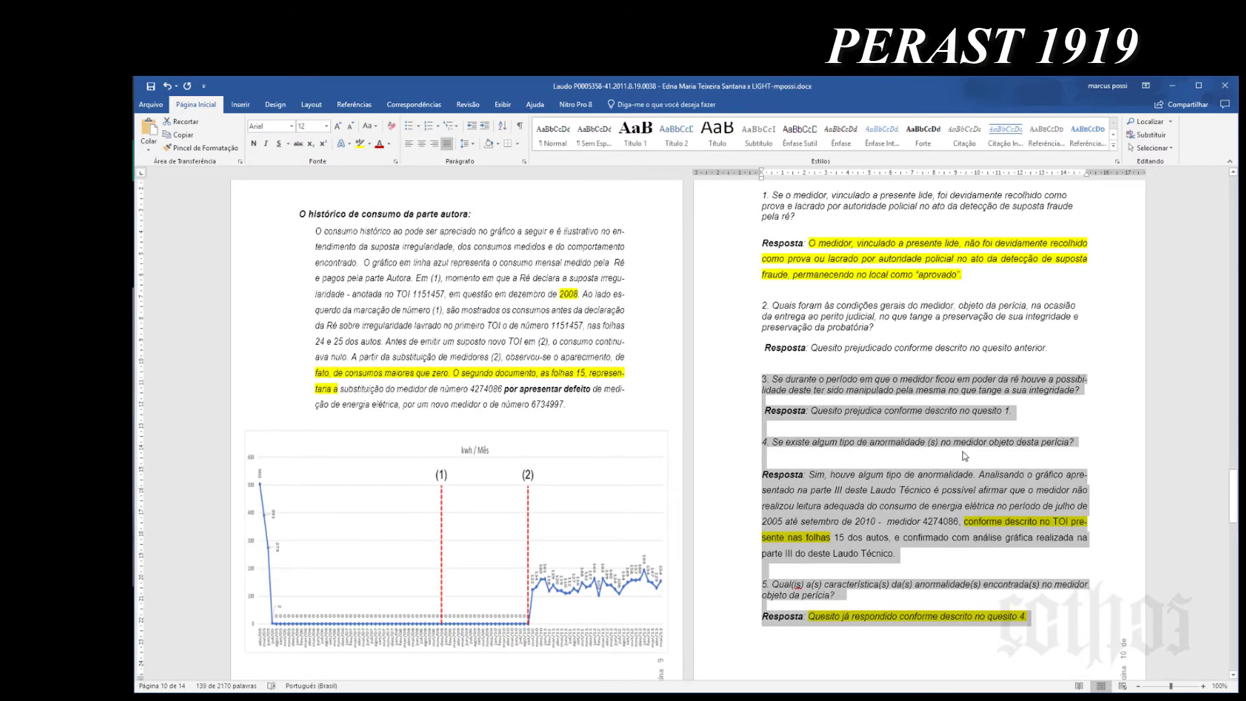
{"action": "scroll", "coordinate": [965, 456], "scroll_direction": "up", "scroll_amount": 2}
{"action": "left_click_drag", "start_coordinate": [483, 425], "coordinate": [320, 258]}
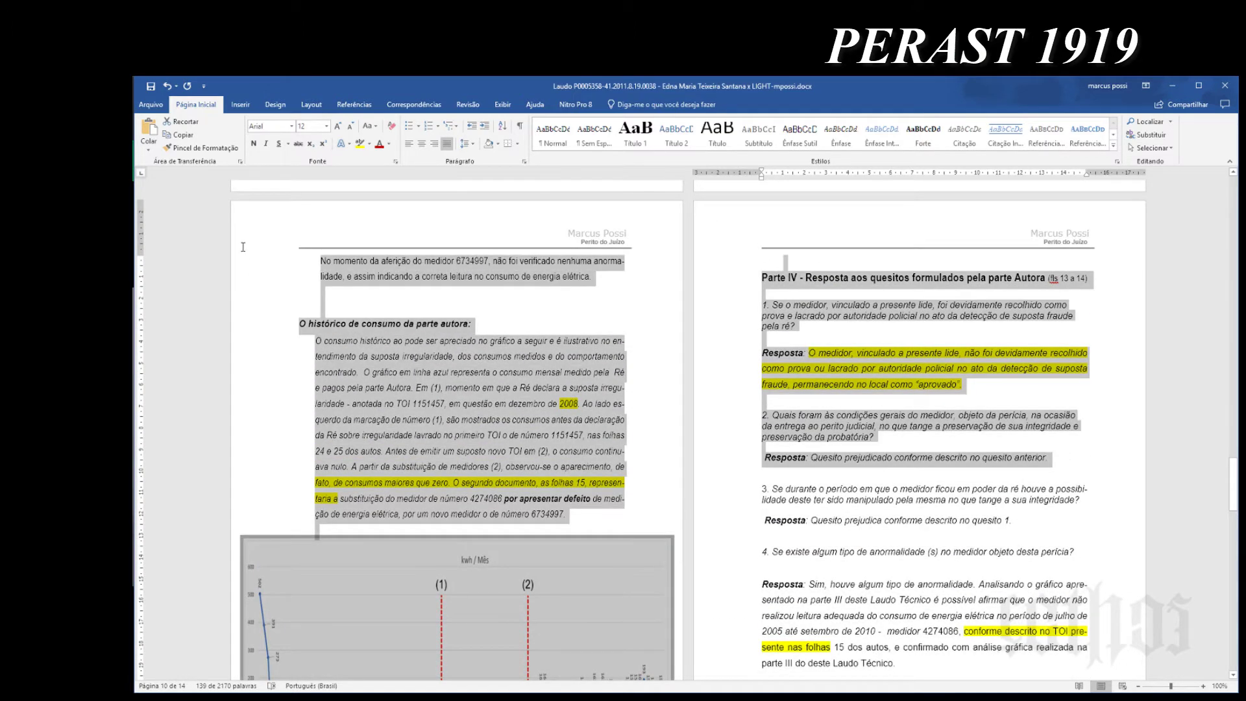
{"action": "left_click", "coordinate": [447, 143]}
{"action": "left_click", "coordinate": [453, 395]}
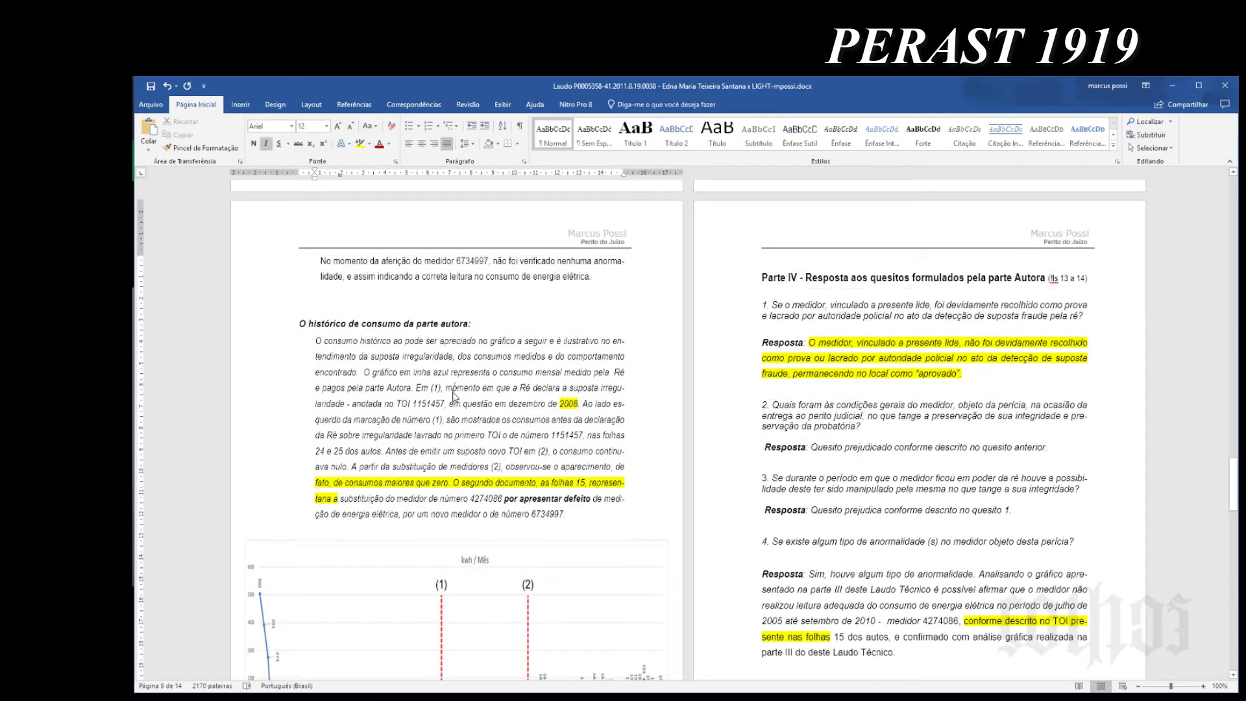
Step: Shrink the kWh/Mês consumption chart so the Parte IV heading falls beneath it
{"action": "left_click", "coordinate": [441, 554]}
{"action": "scroll", "coordinate": [442, 553], "scroll_direction": "down", "scroll_amount": 3}
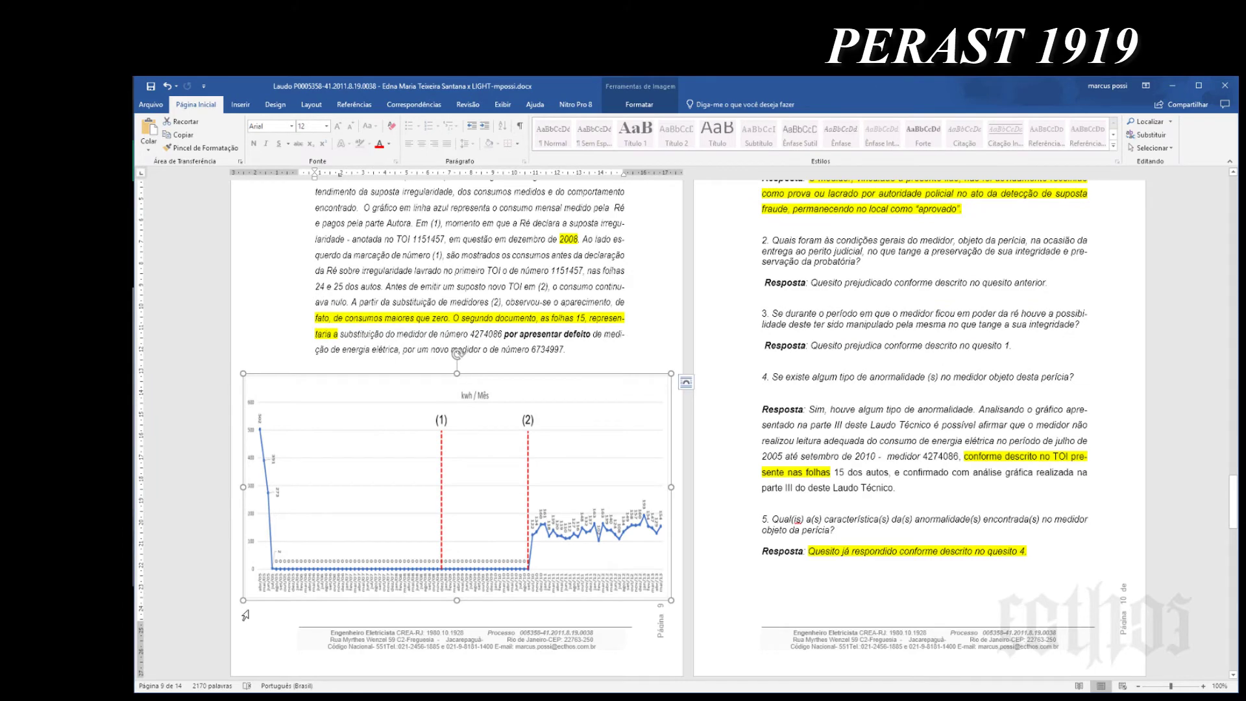
{"action": "left_click_drag", "start_coordinate": [243, 601], "coordinate": [267, 588]}
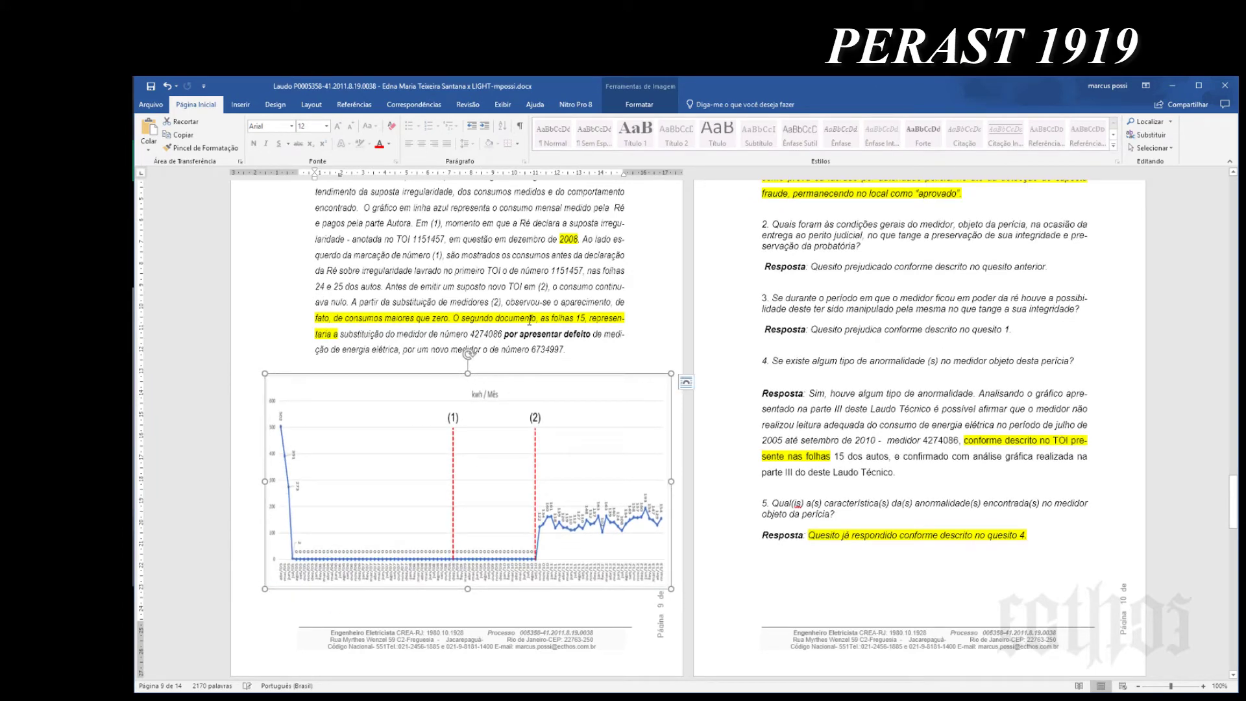
{"action": "left_click", "coordinate": [530, 319]}
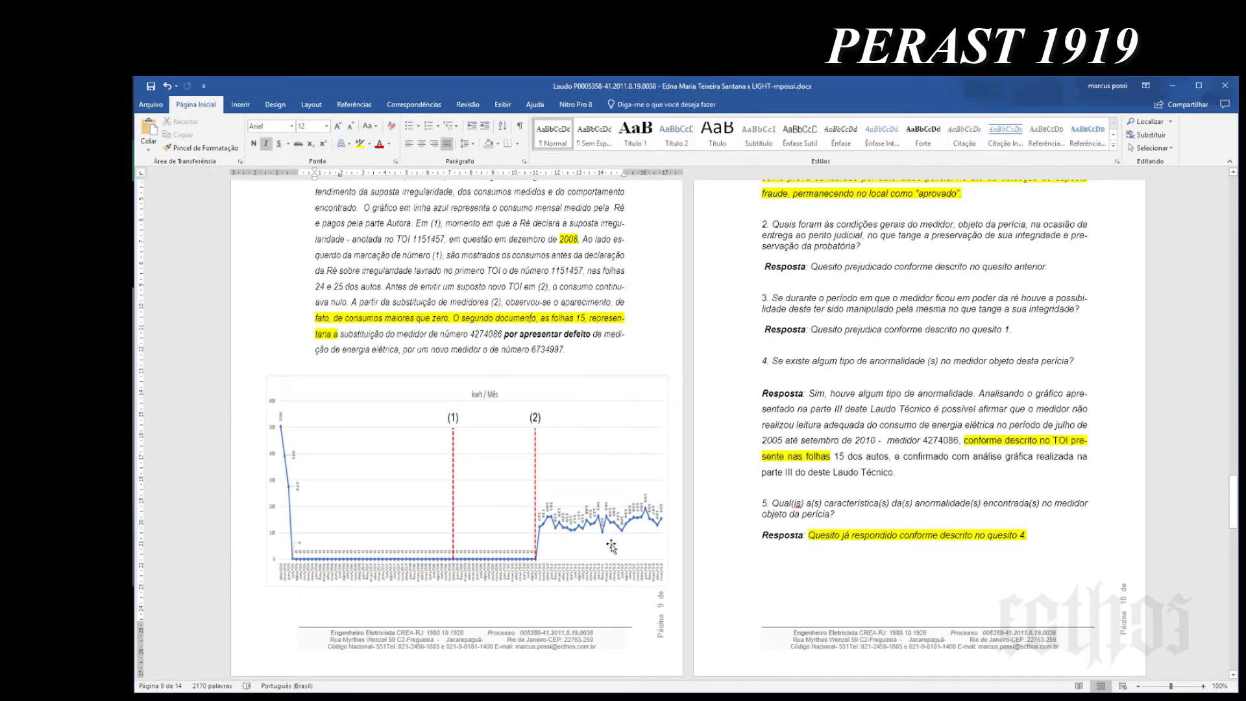
{"action": "left_click", "coordinate": [666, 587]}
{"action": "left_click_drag", "start_coordinate": [669, 588], "coordinate": [644, 575]}
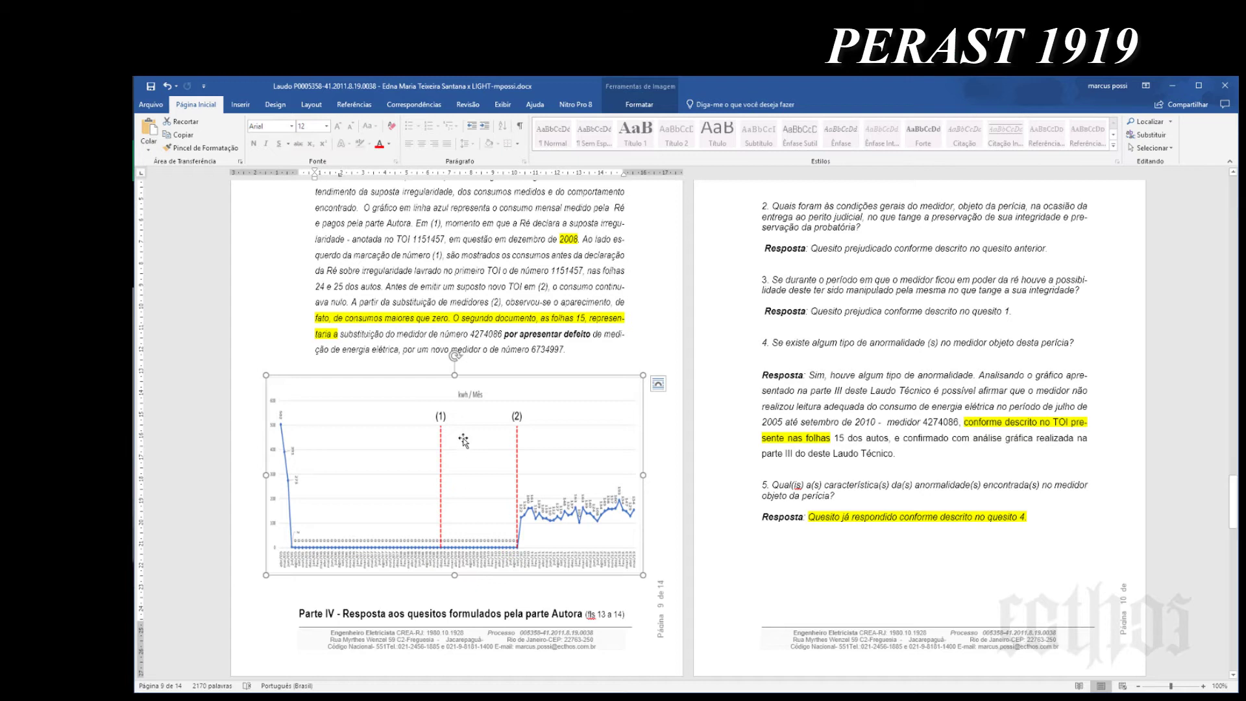
{"action": "left_click", "coordinate": [513, 318]}
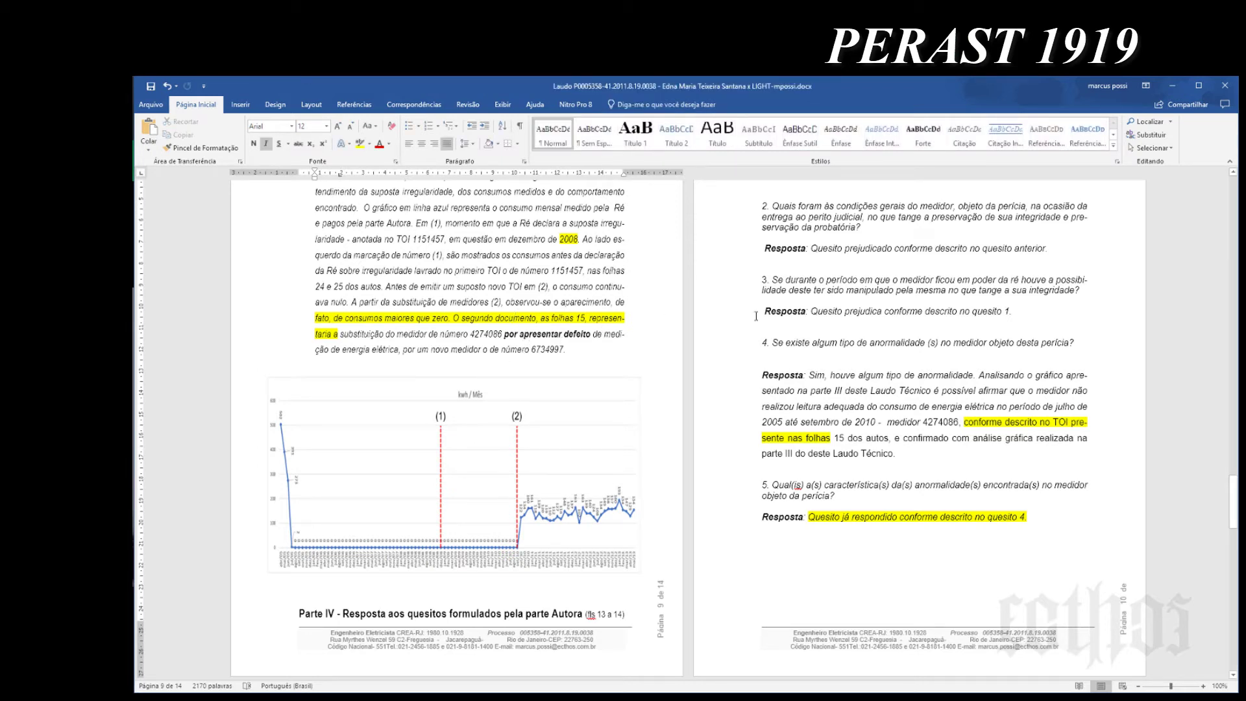
{"action": "scroll", "coordinate": [820, 311], "scroll_direction": "down", "scroll_amount": 8}
{"action": "scroll", "coordinate": [820, 310], "scroll_direction": "down", "scroll_amount": 1}
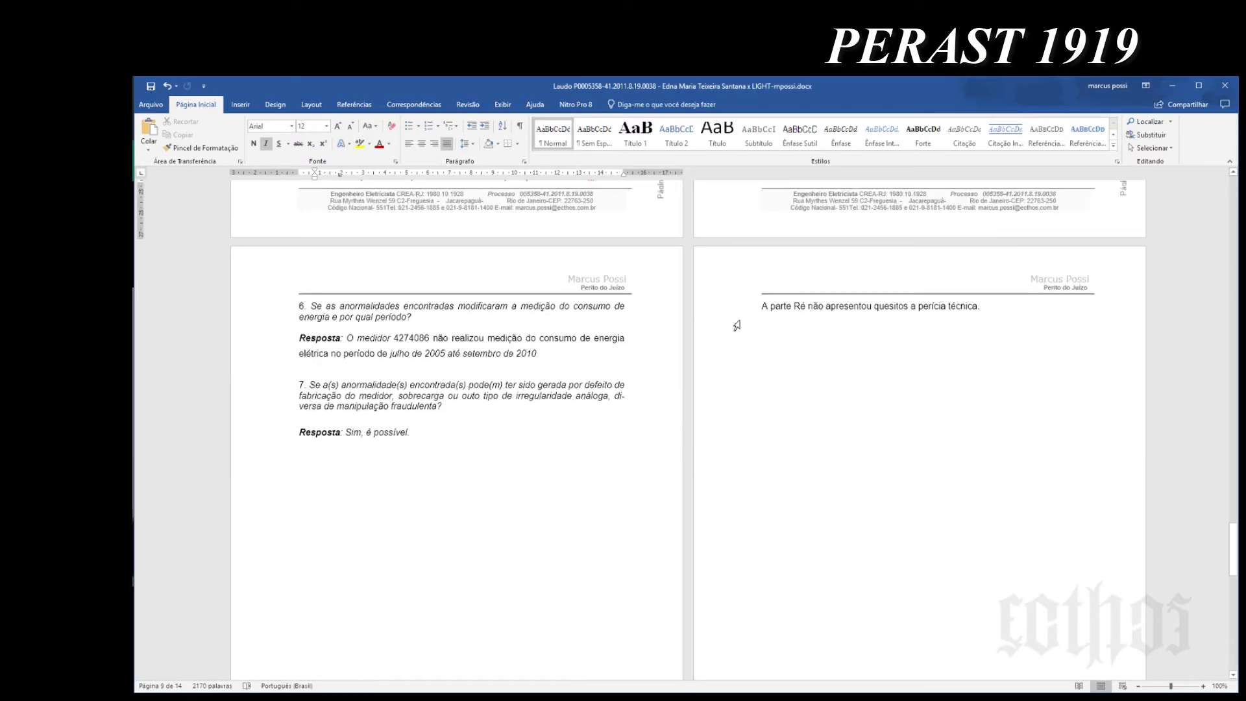
Step: Move the Parte IV heading to the top of a new page
{"action": "left_click", "coordinate": [760, 336]}
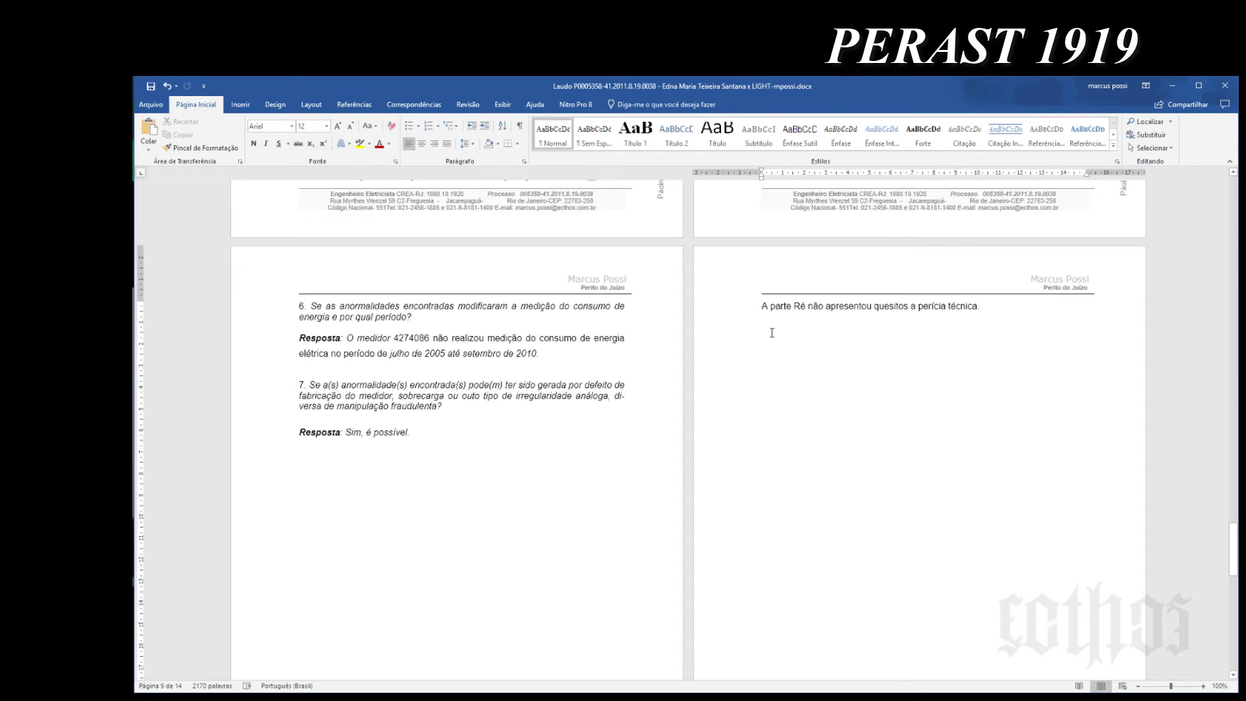
{"action": "scroll", "coordinate": [416, 448], "scroll_direction": "up", "scroll_amount": 5}
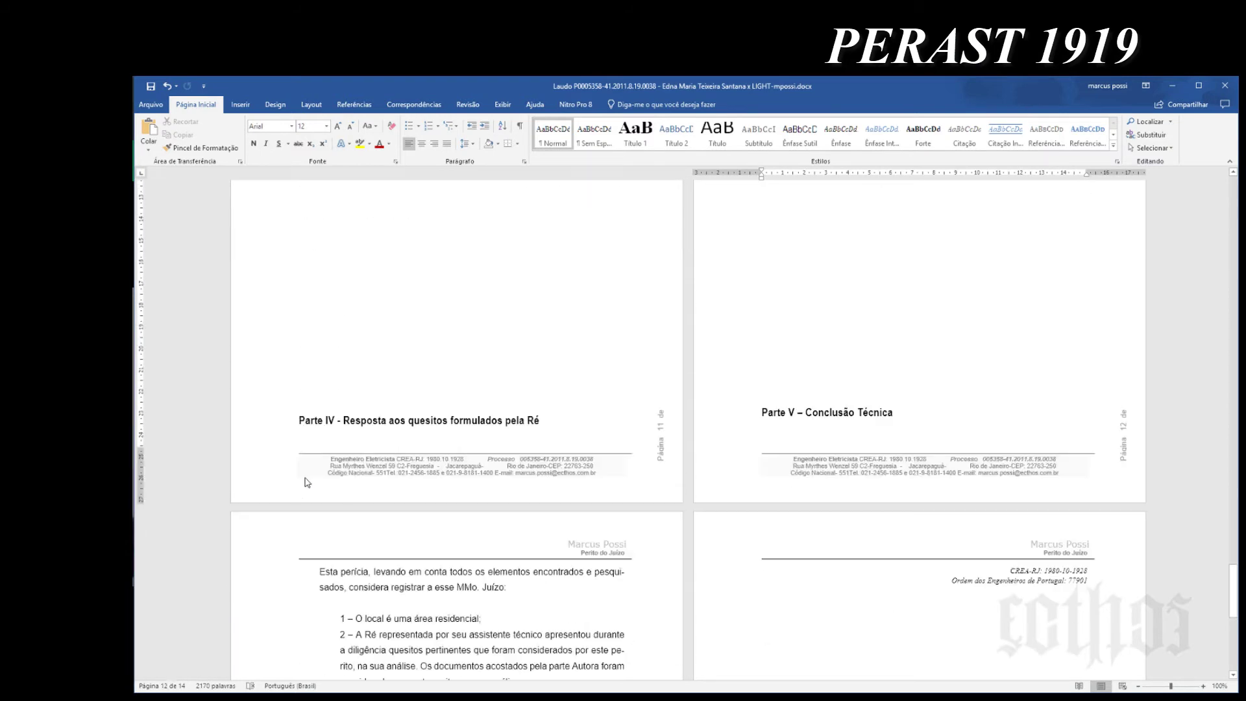
{"action": "left_click", "coordinate": [301, 420]}
{"action": "key", "text": "ctrl+z"}
{"action": "scroll", "coordinate": [805, 431], "scroll_direction": "up", "scroll_amount": 2}
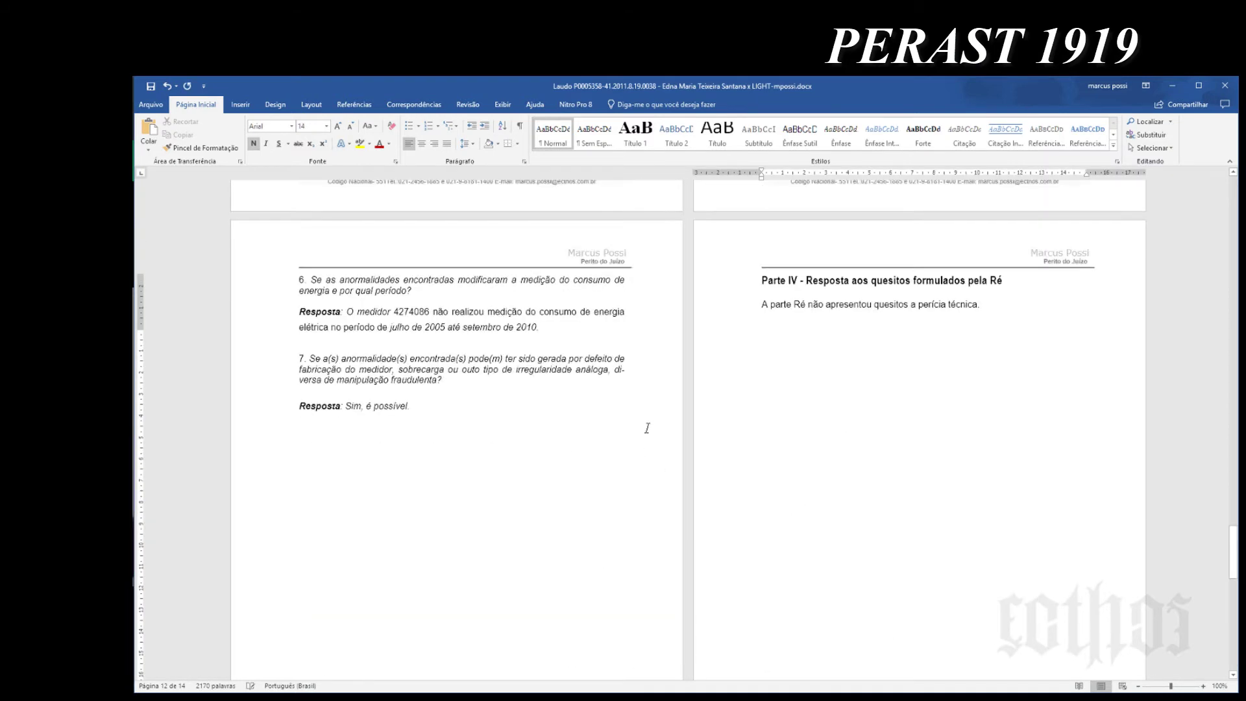
{"action": "left_click", "coordinate": [783, 441]}
{"action": "scroll", "coordinate": [783, 441], "scroll_direction": "up", "scroll_amount": 11, "text": "ctrl"}
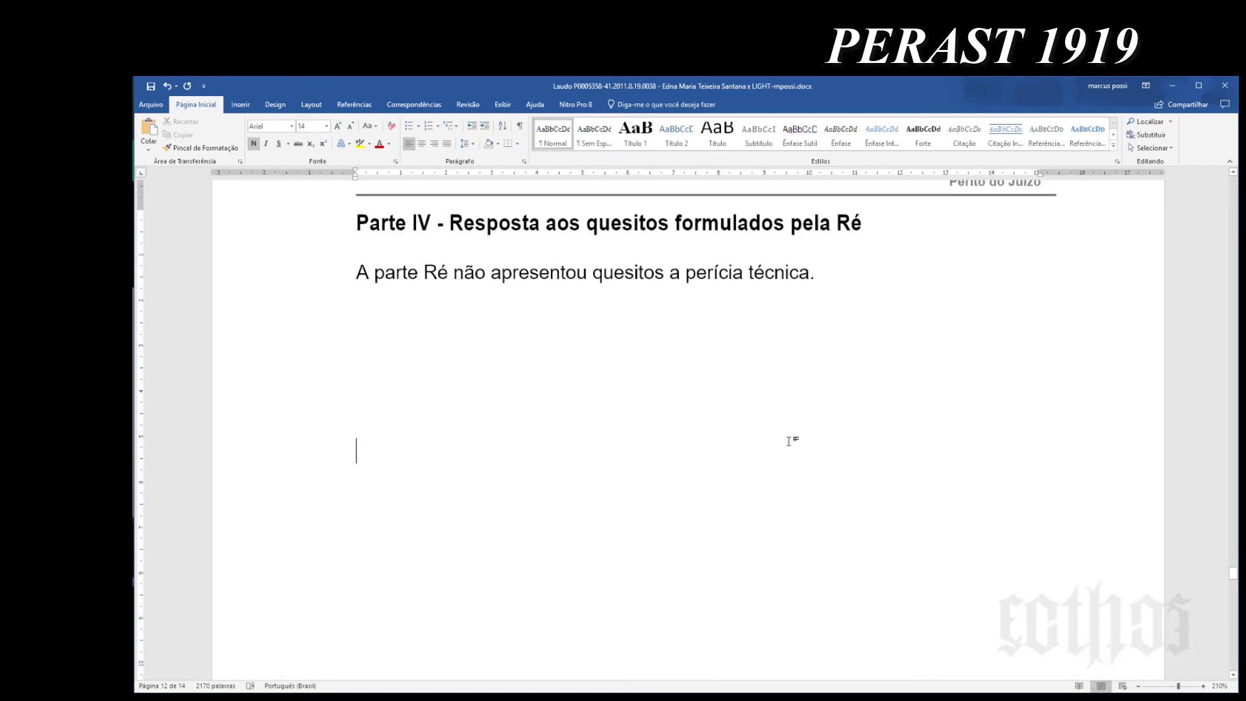
{"action": "left_click", "coordinate": [377, 271]}
Step: Insert a page break before 'Parte V – Conclusão Técnica' so it begins page 13
{"action": "scroll", "coordinate": [456, 274], "scroll_direction": "down", "scroll_amount": 1}
{"action": "scroll", "coordinate": [456, 274], "scroll_direction": "down", "scroll_amount": 10}
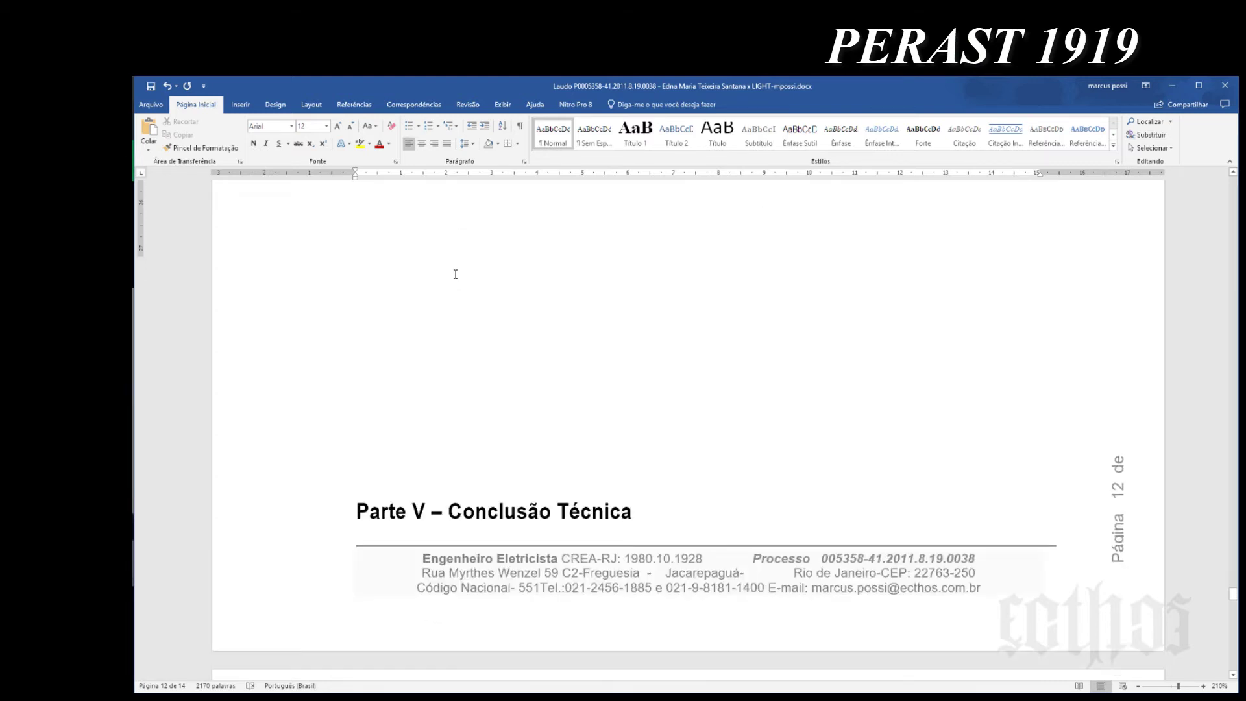
{"action": "scroll", "coordinate": [379, 364], "scroll_direction": "up", "scroll_amount": 7}
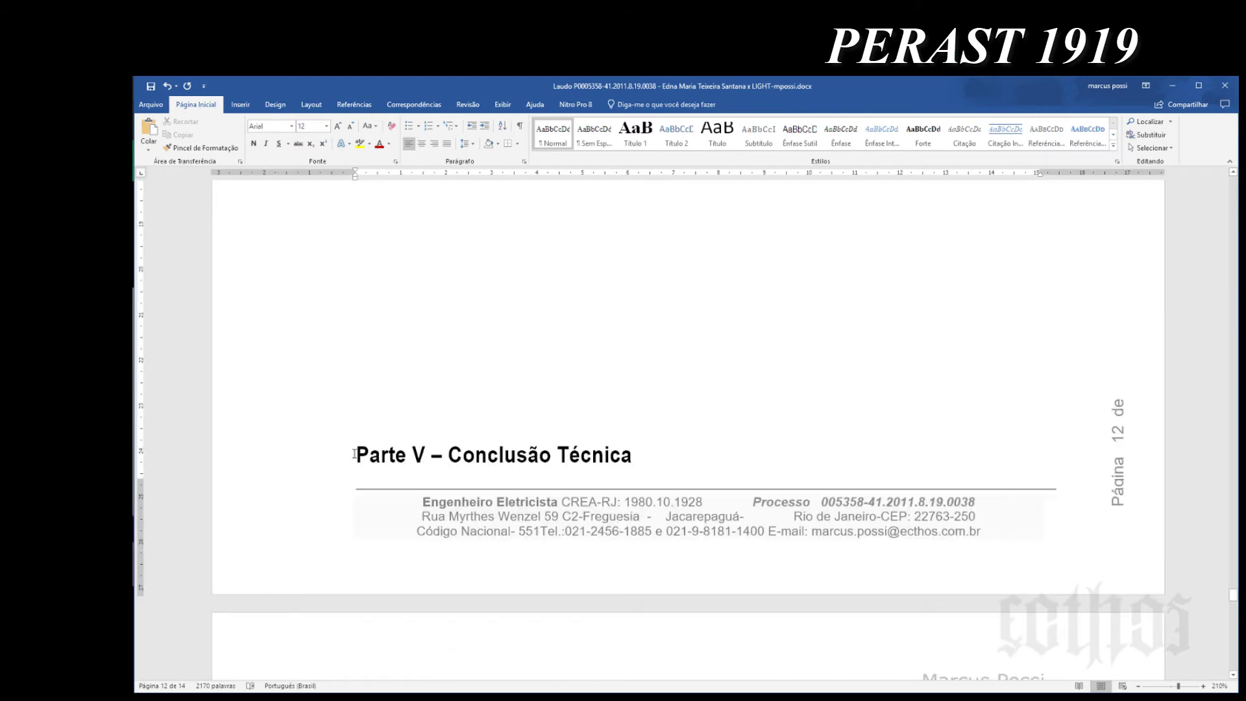
{"action": "left_click", "coordinate": [337, 462]}
{"action": "key", "text": "ctrl+Return"}
{"action": "scroll", "coordinate": [372, 448], "scroll_direction": "down", "scroll_amount": 7}
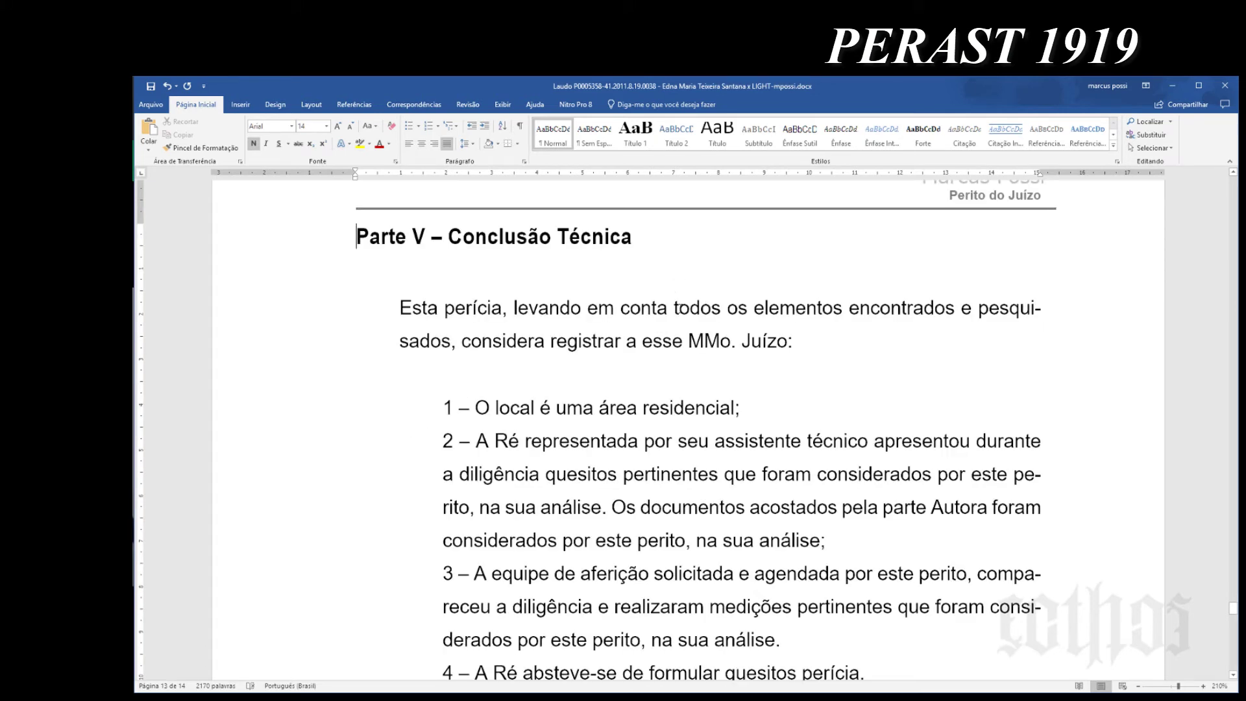
{"action": "left_click_drag", "start_coordinate": [724, 305], "coordinate": [939, 303]}
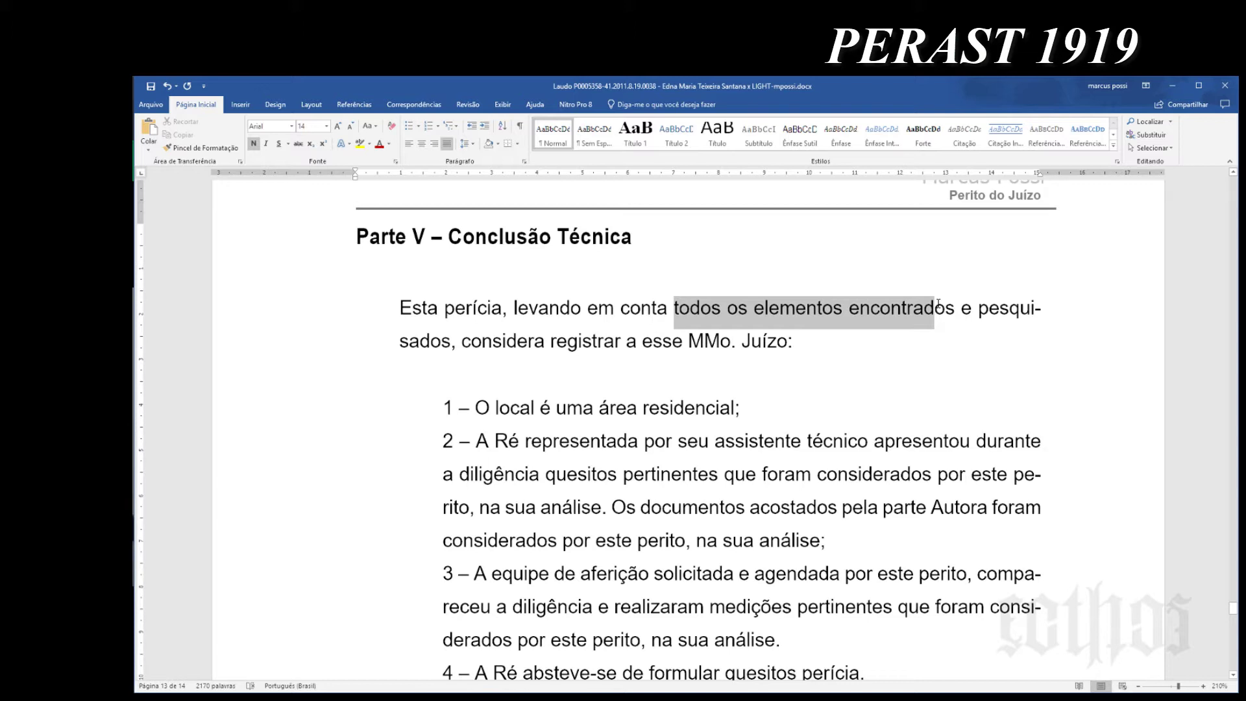
{"action": "left_click_drag", "start_coordinate": [938, 303], "coordinate": [457, 347]}
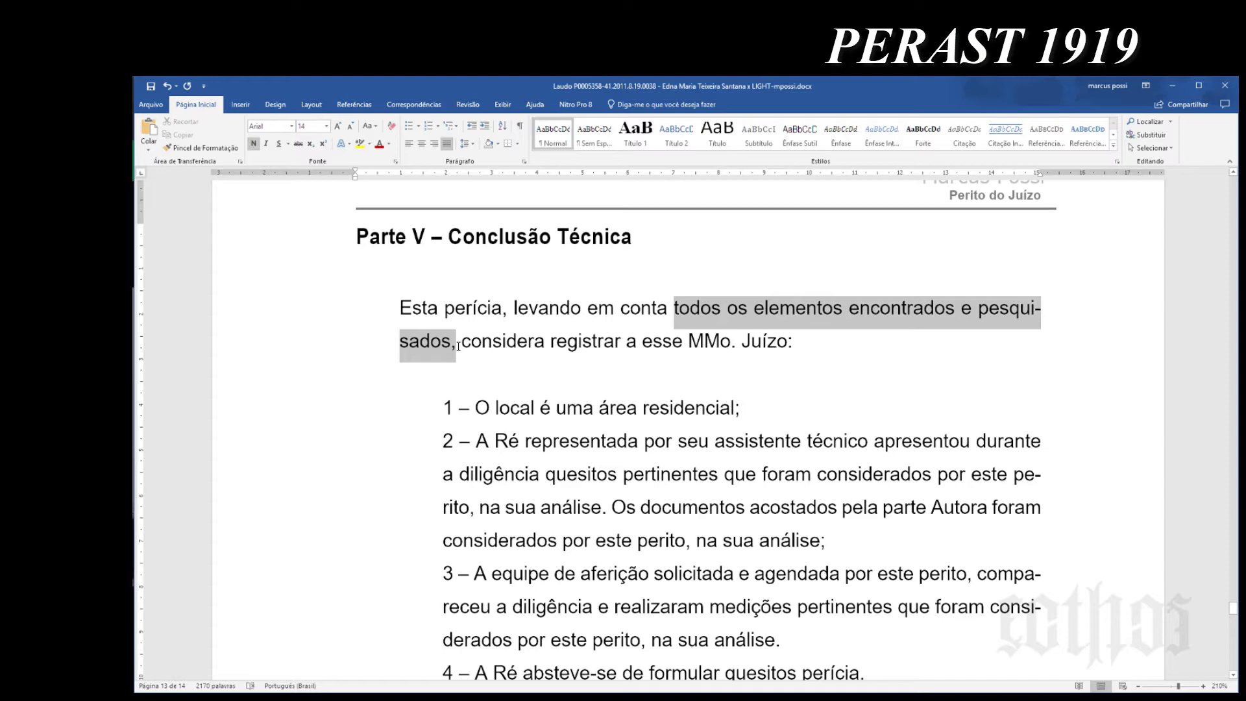
{"action": "left_click_drag", "start_coordinate": [459, 346], "coordinate": [459, 346]}
{"action": "scroll", "coordinate": [513, 324], "scroll_direction": "down", "scroll_amount": 1}
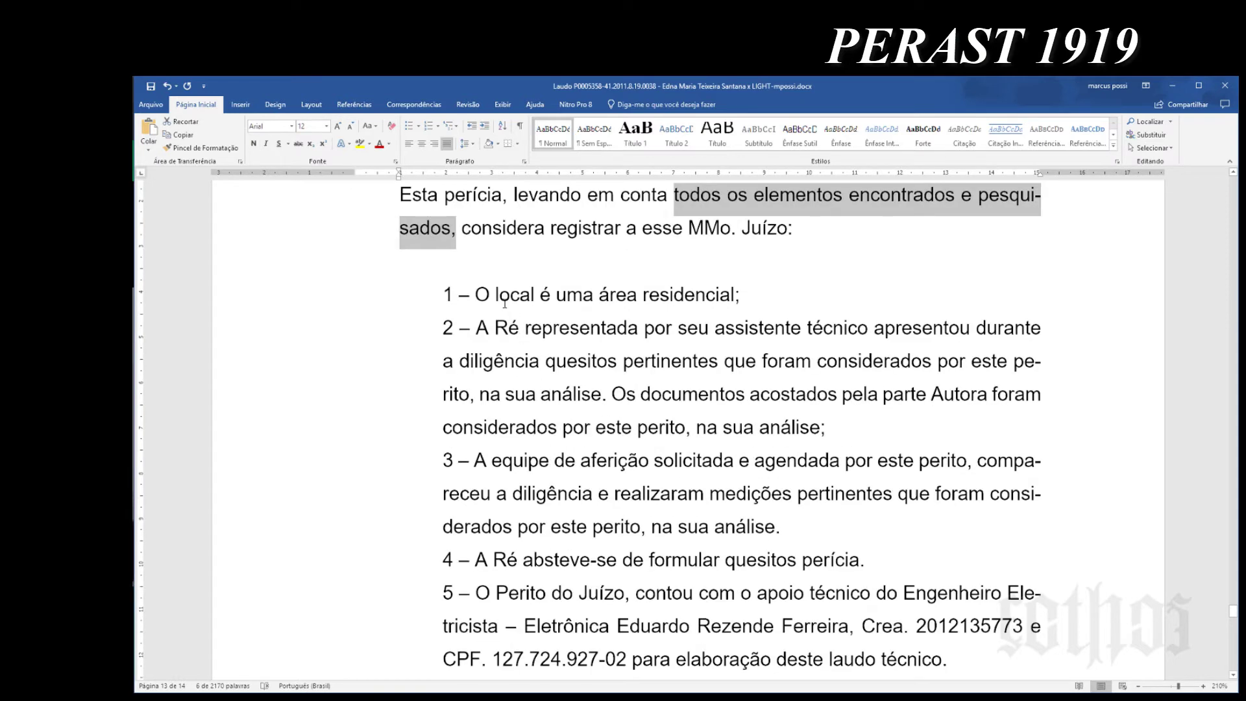
{"action": "left_click_drag", "start_coordinate": [749, 296], "coordinate": [474, 310]}
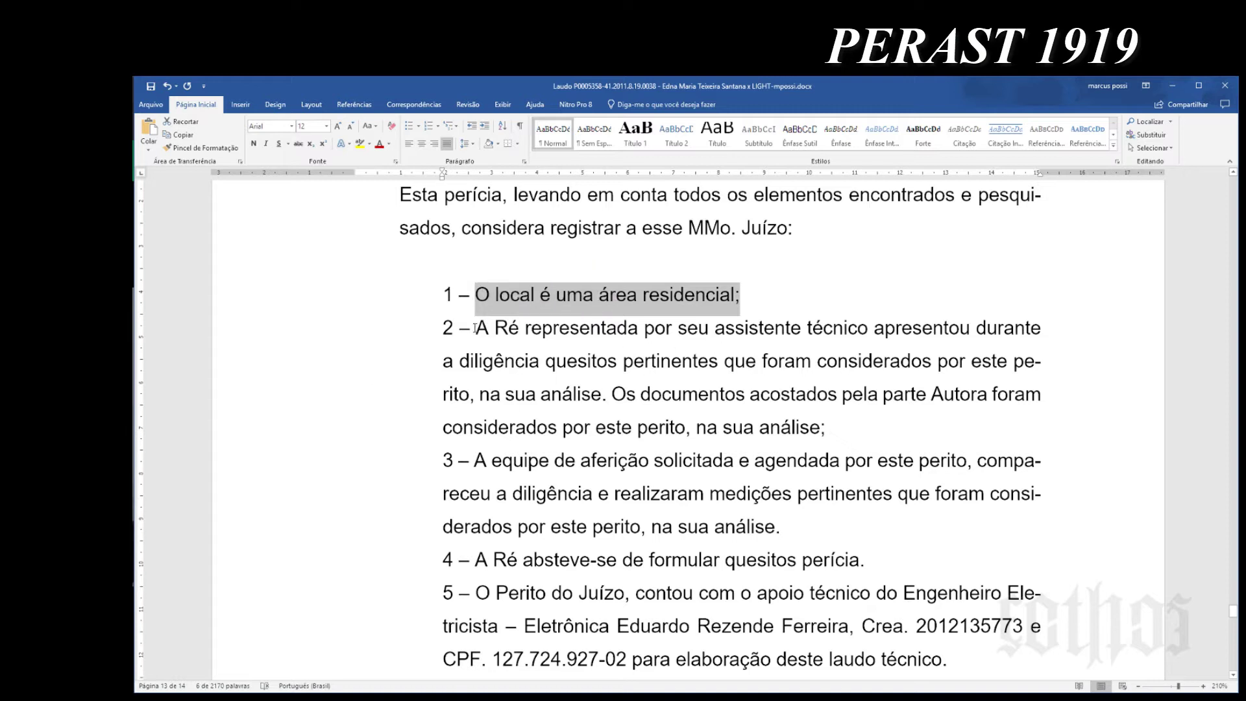
{"action": "left_click_drag", "start_coordinate": [477, 328], "coordinate": [728, 338]}
{"action": "left_click_drag", "start_coordinate": [819, 322], "coordinate": [873, 329]}
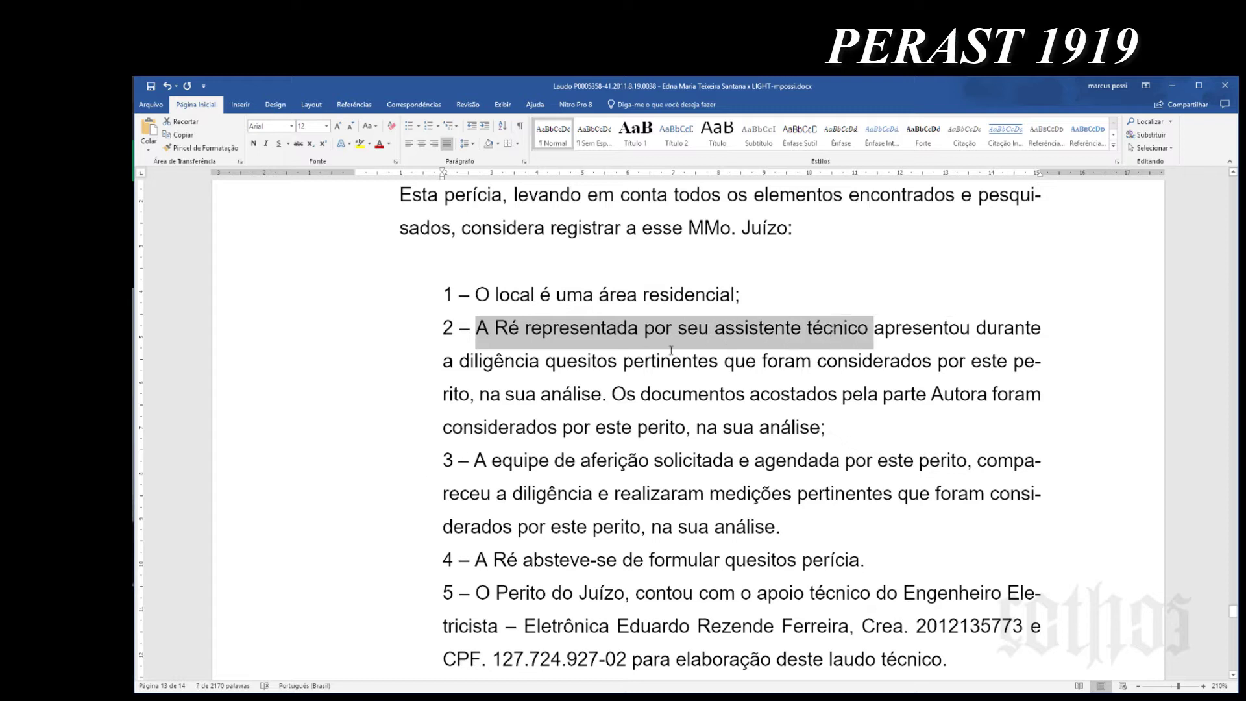
{"action": "left_click_drag", "start_coordinate": [720, 361], "coordinate": [555, 365]}
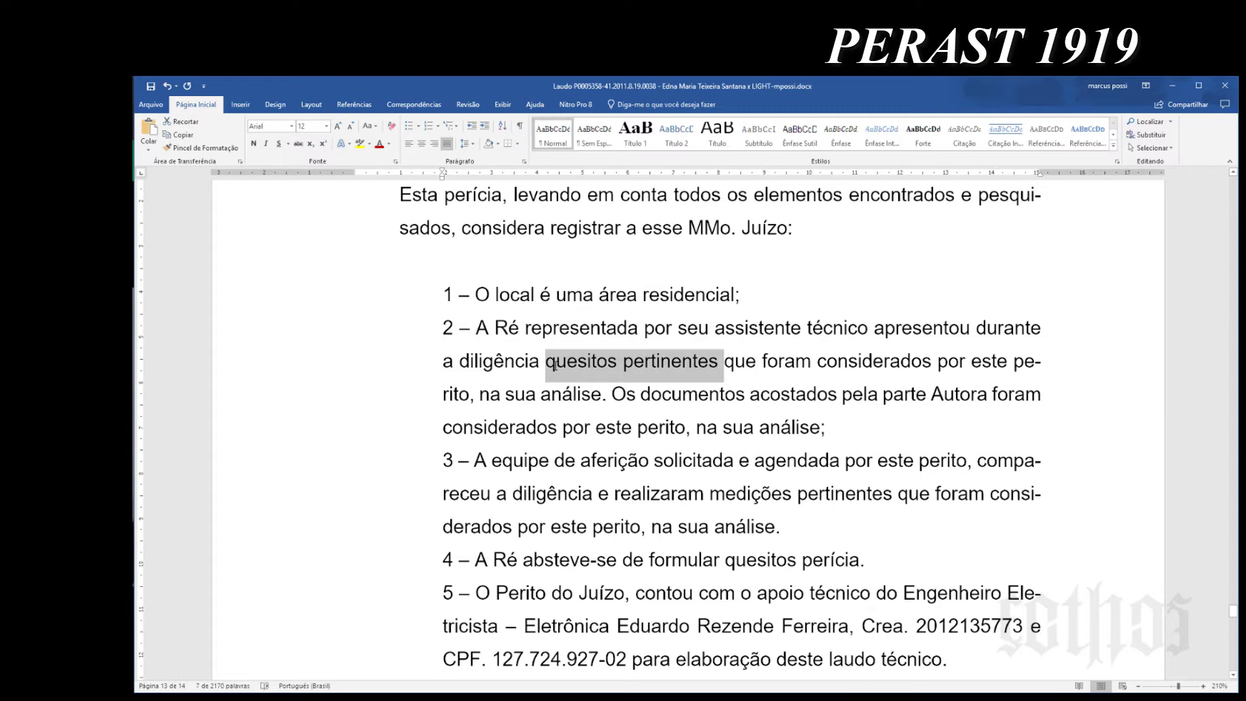
Step: In item 2, add a comma after 'pertinentes', make 'este perito' 'estes profissionais', and drop 'sua'
{"action": "left_click", "coordinate": [722, 369]}
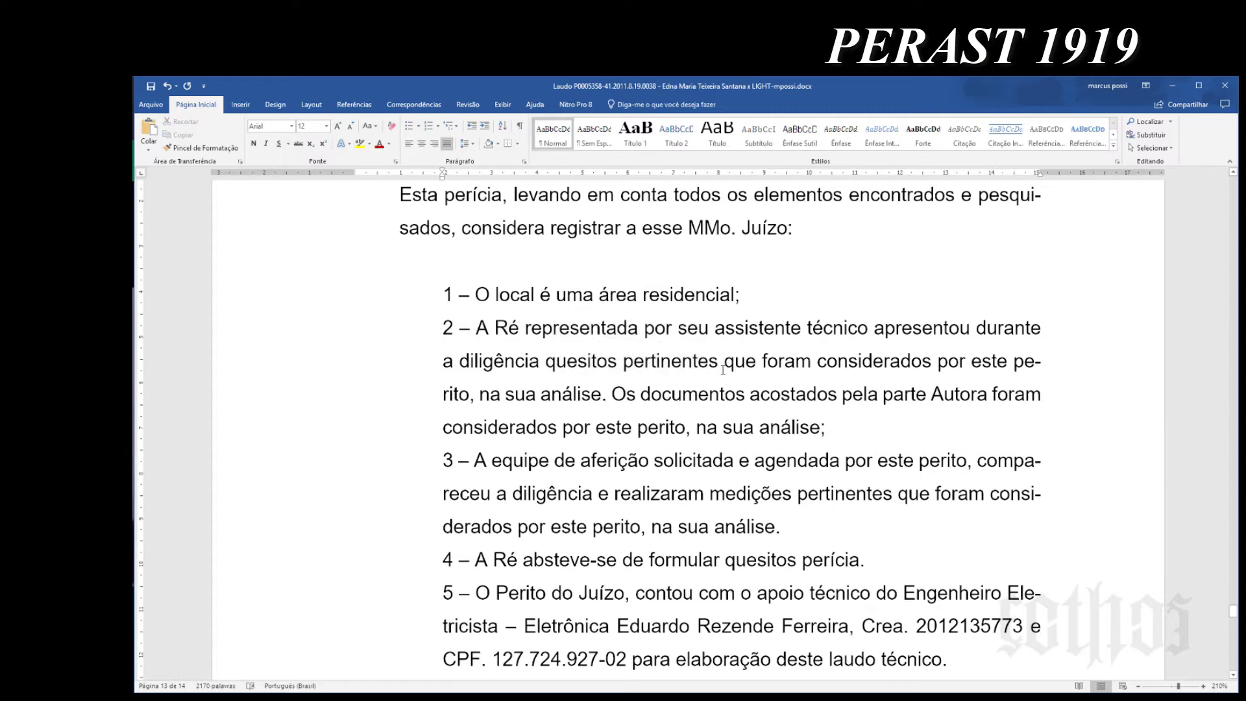
{"action": "type", "text": ","}
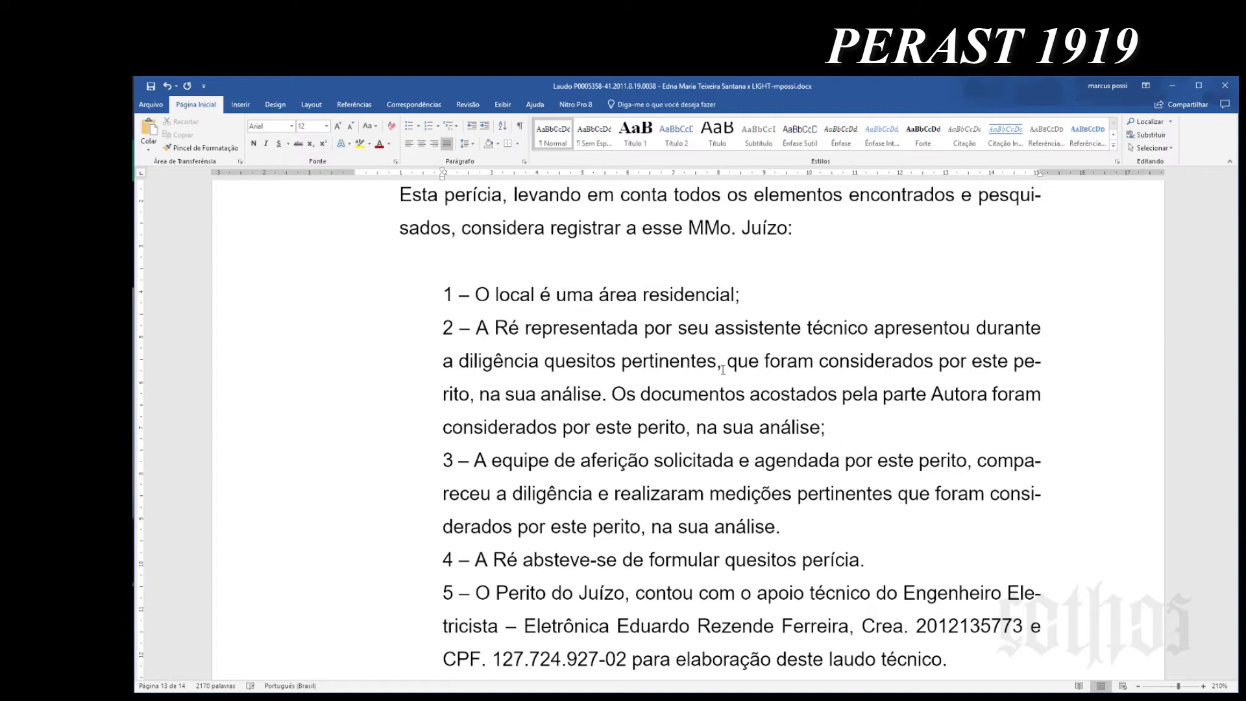
{"action": "left_click", "coordinate": [1006, 363]}
{"action": "type", "text": "s"}
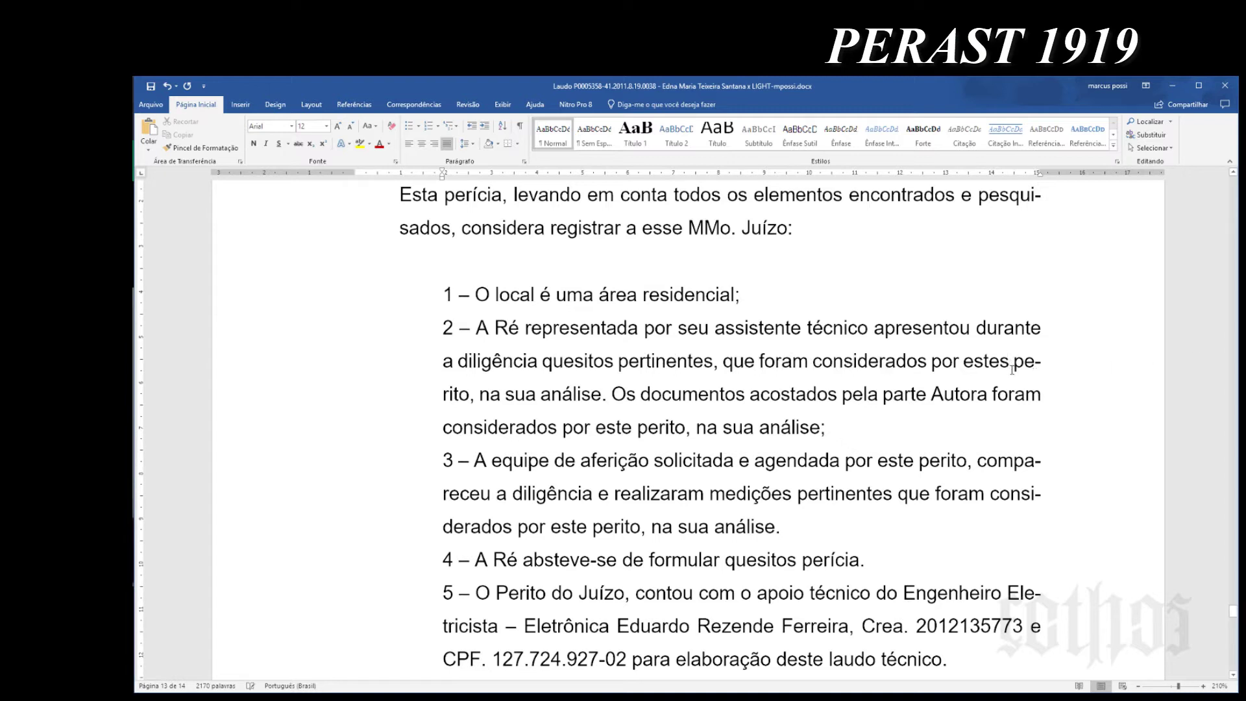
{"action": "left_click", "coordinate": [1024, 362]}
{"action": "type", "text": "rofi"}
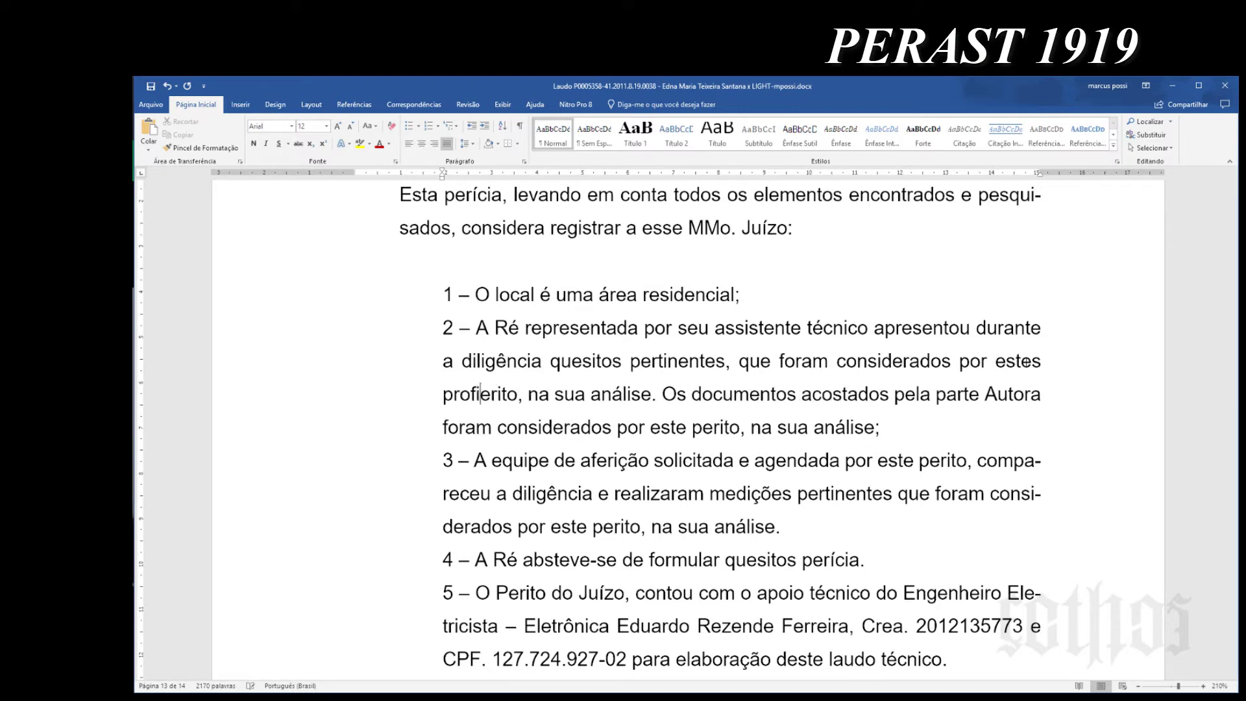
{"action": "type", "text": "ssionais"}
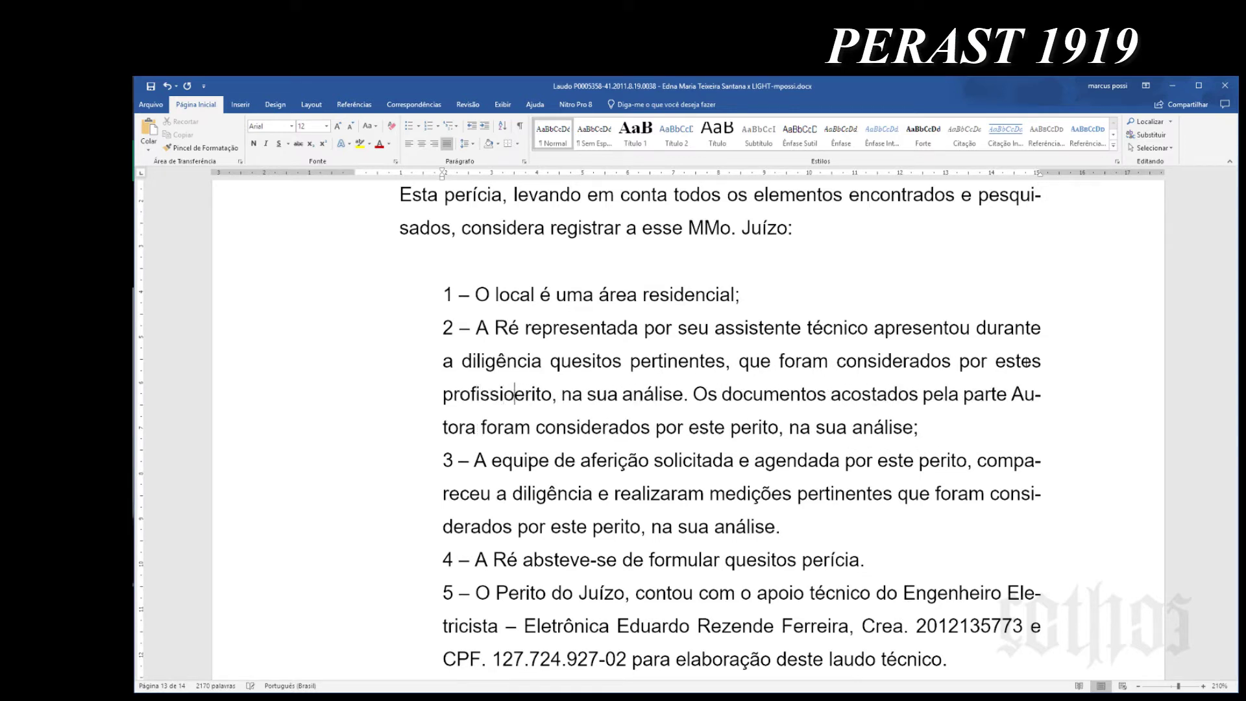
{"action": "key", "text": "ctrl+shift+Right"}
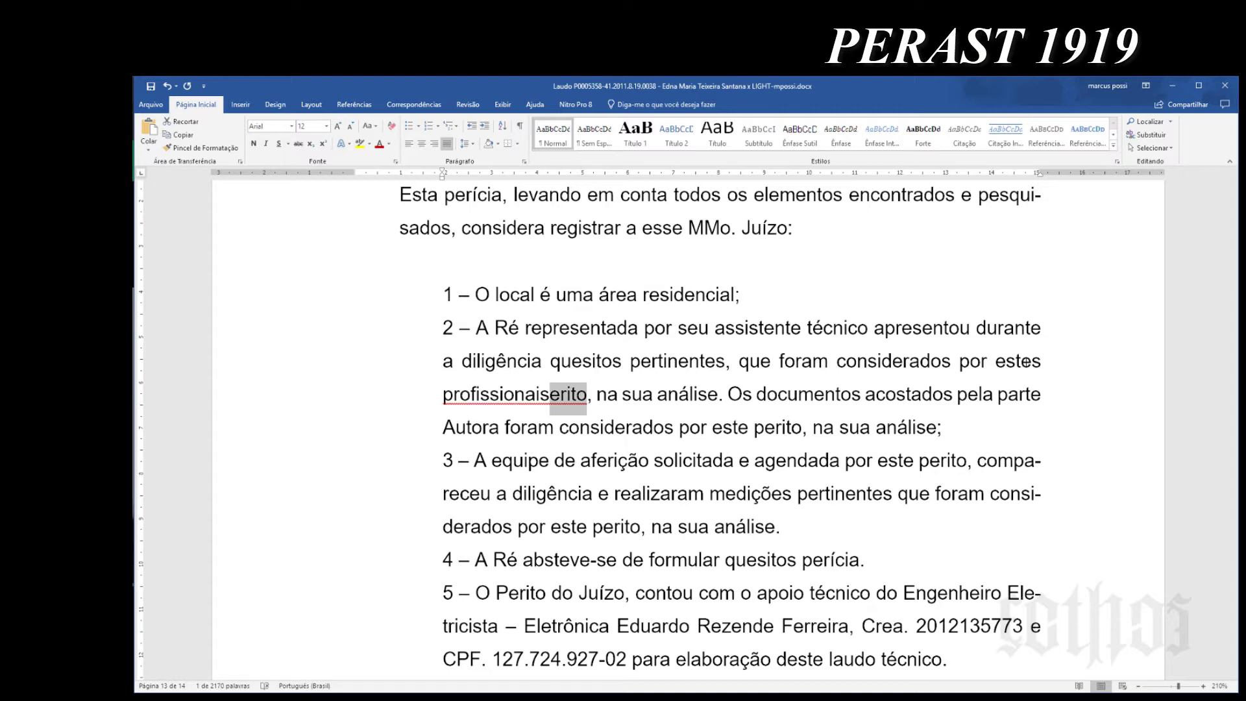
{"action": "key", "text": "Delete"}
{"action": "key", "text": "ctrl+Right"}
{"action": "key", "text": "ctrl+Right"}
{"action": "key", "text": "ctrl+shift+Right"}
{"action": "key", "text": "Delete"}
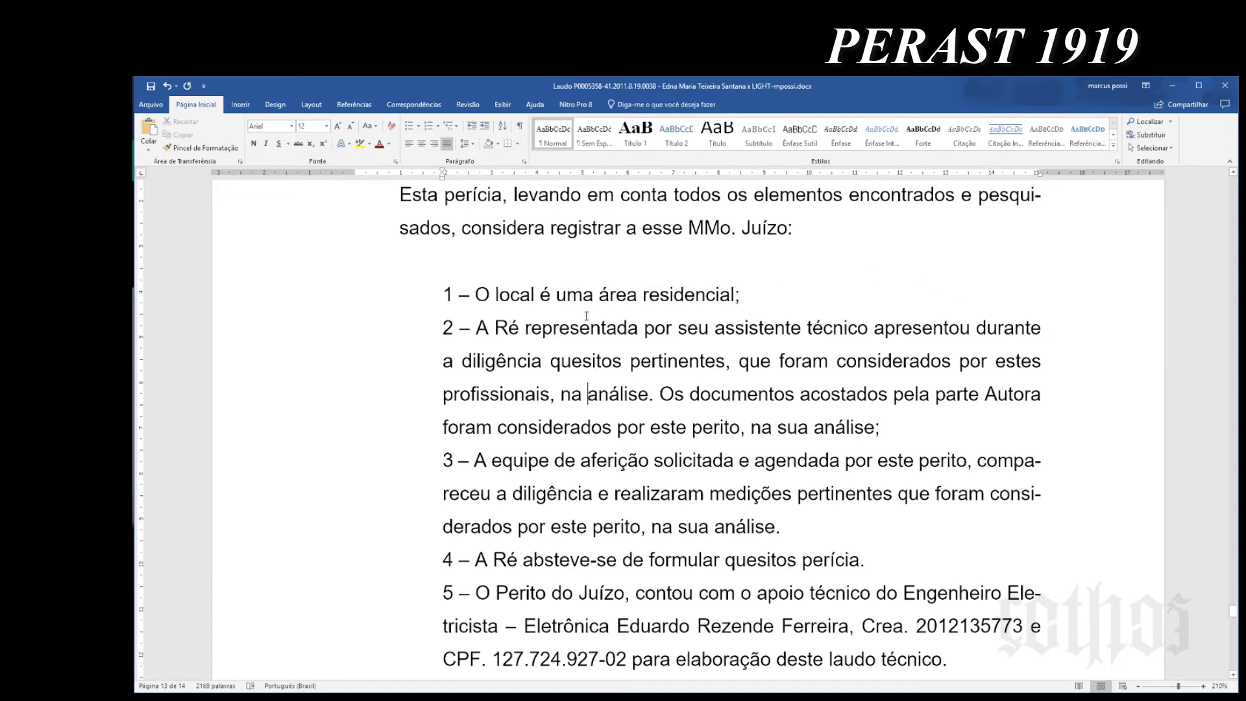
{"action": "left_click_drag", "start_coordinate": [476, 327], "coordinate": [655, 385]}
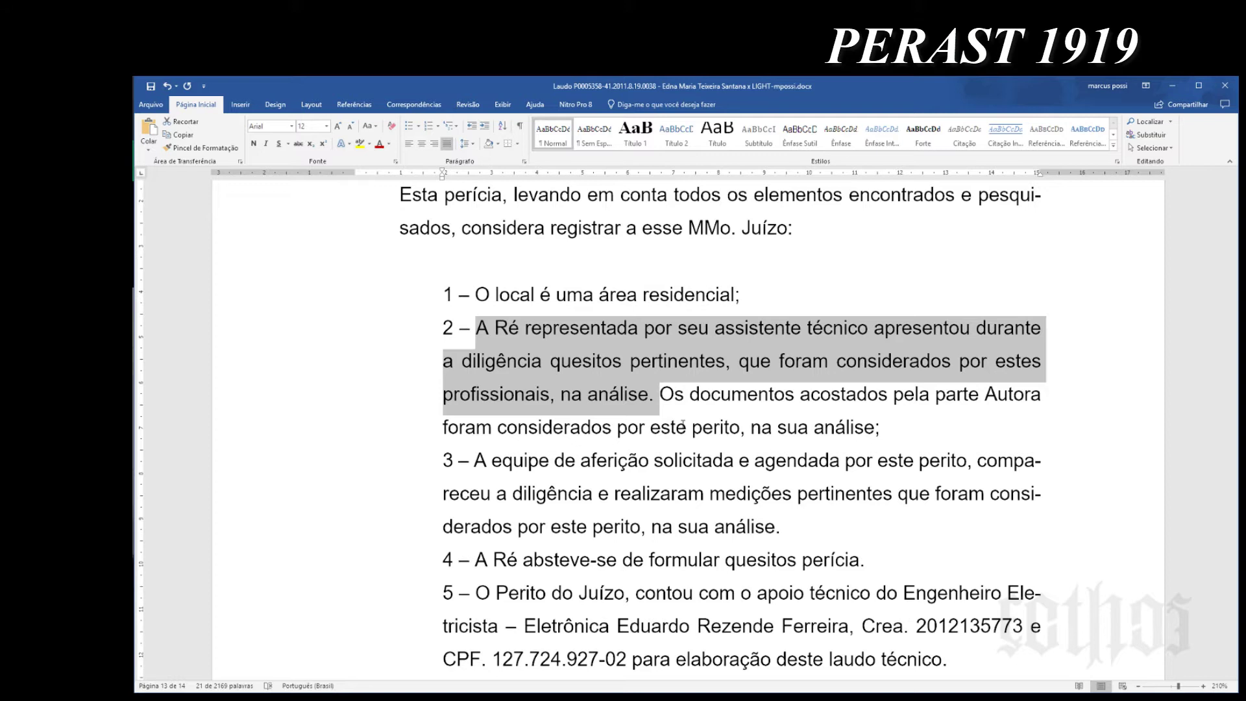
Step: Replace 'quesitos' with 'comentários' in conclusion item 2, giving 'comentários pertinentes'
{"action": "left_click", "coordinate": [574, 363]}
{"action": "double_click", "coordinate": [573, 363]}
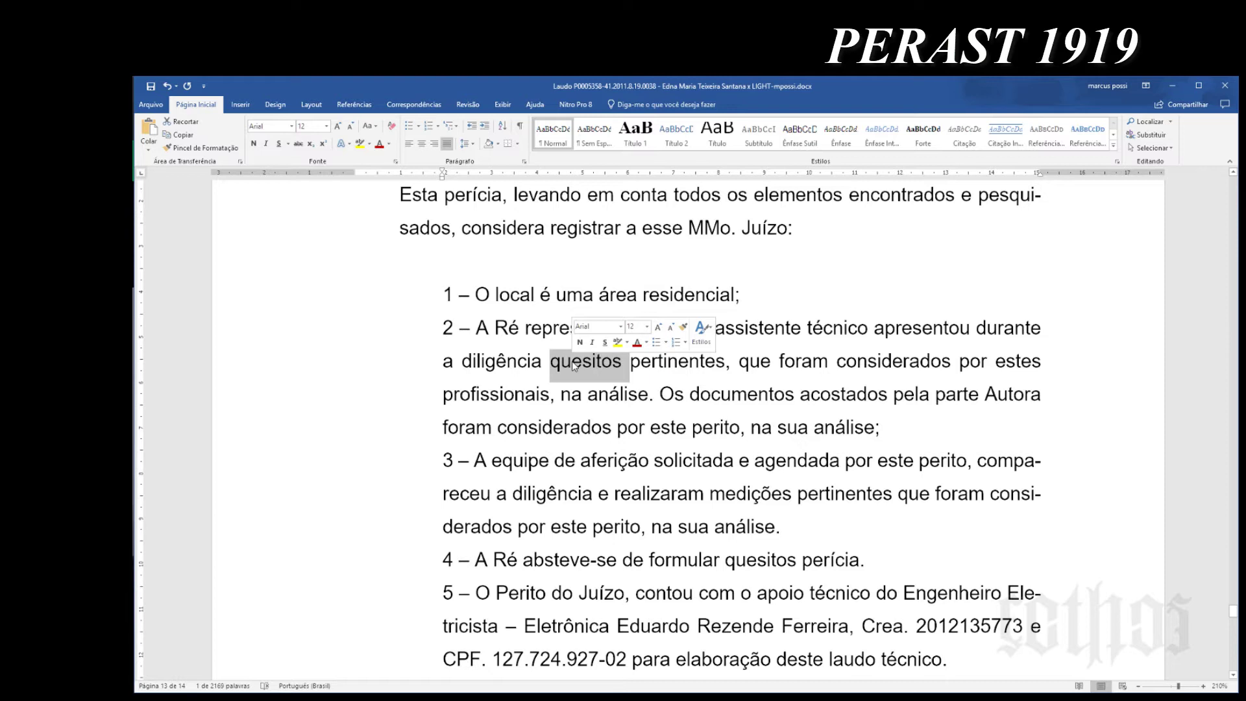
{"action": "type", "text": "cme"}
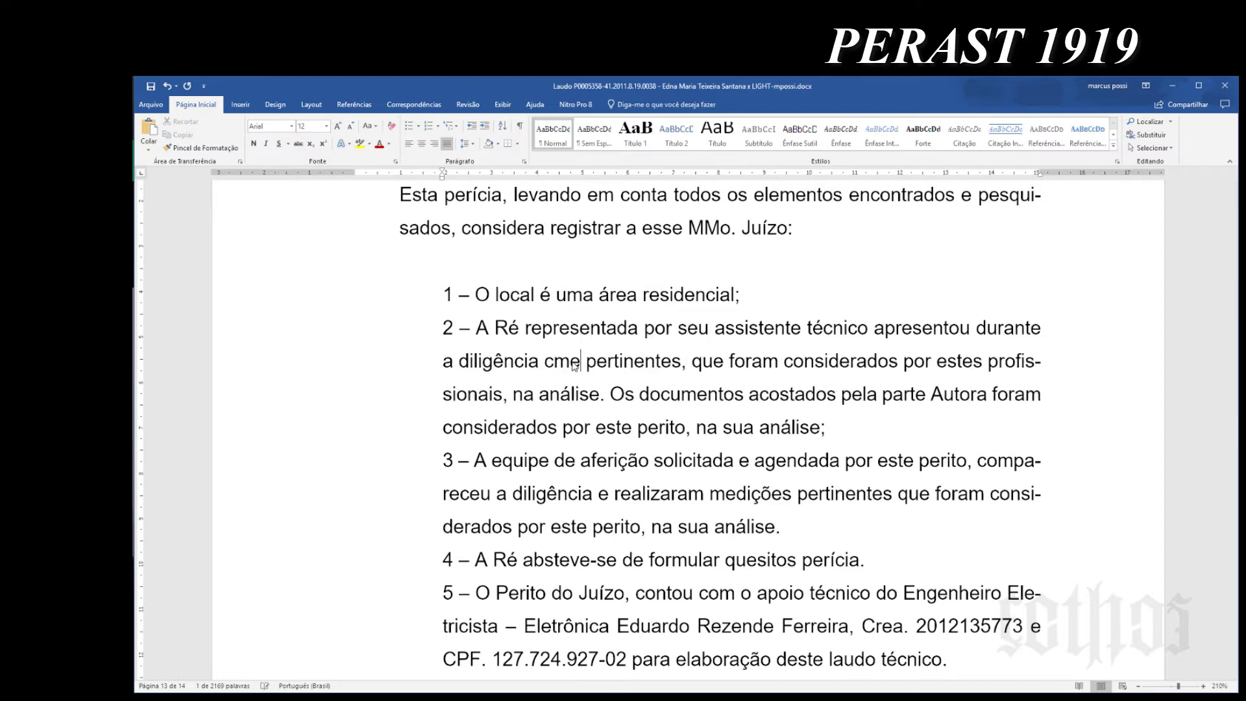
{"action": "key", "text": "BackSpace"}
{"action": "key", "text": "BackSpace"}
{"action": "type", "text": "omentari"}
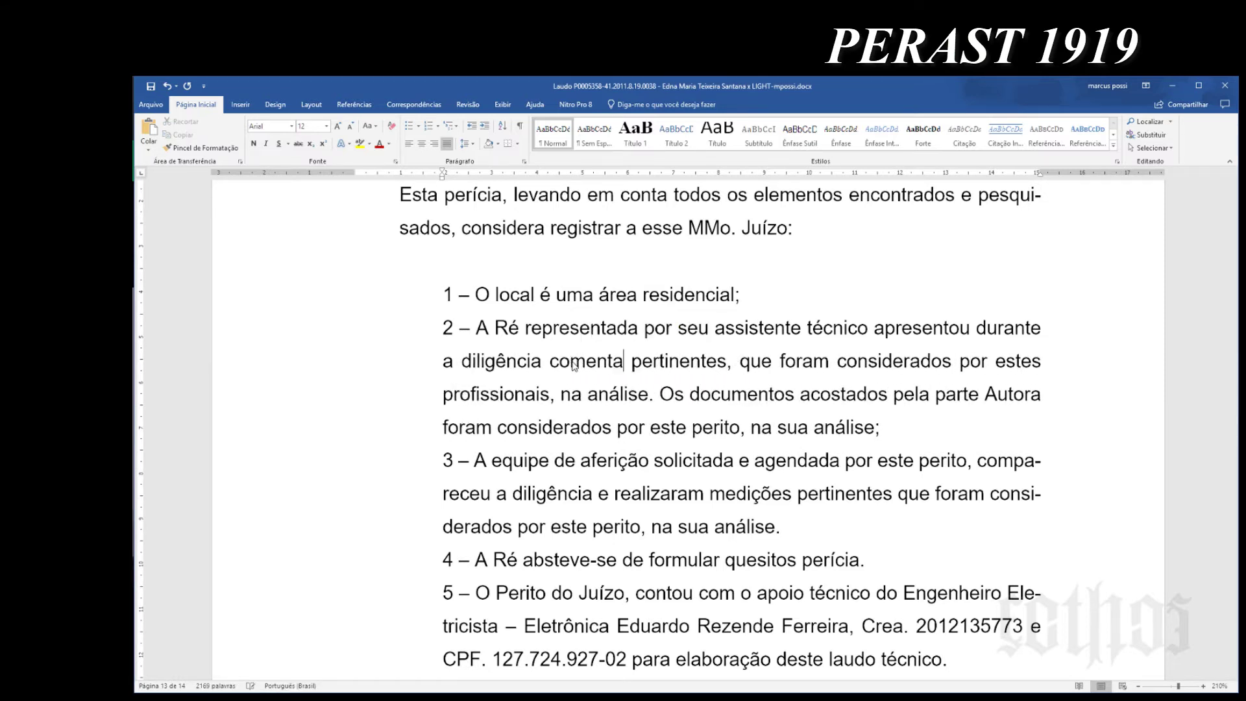
{"action": "type", "text": "os"}
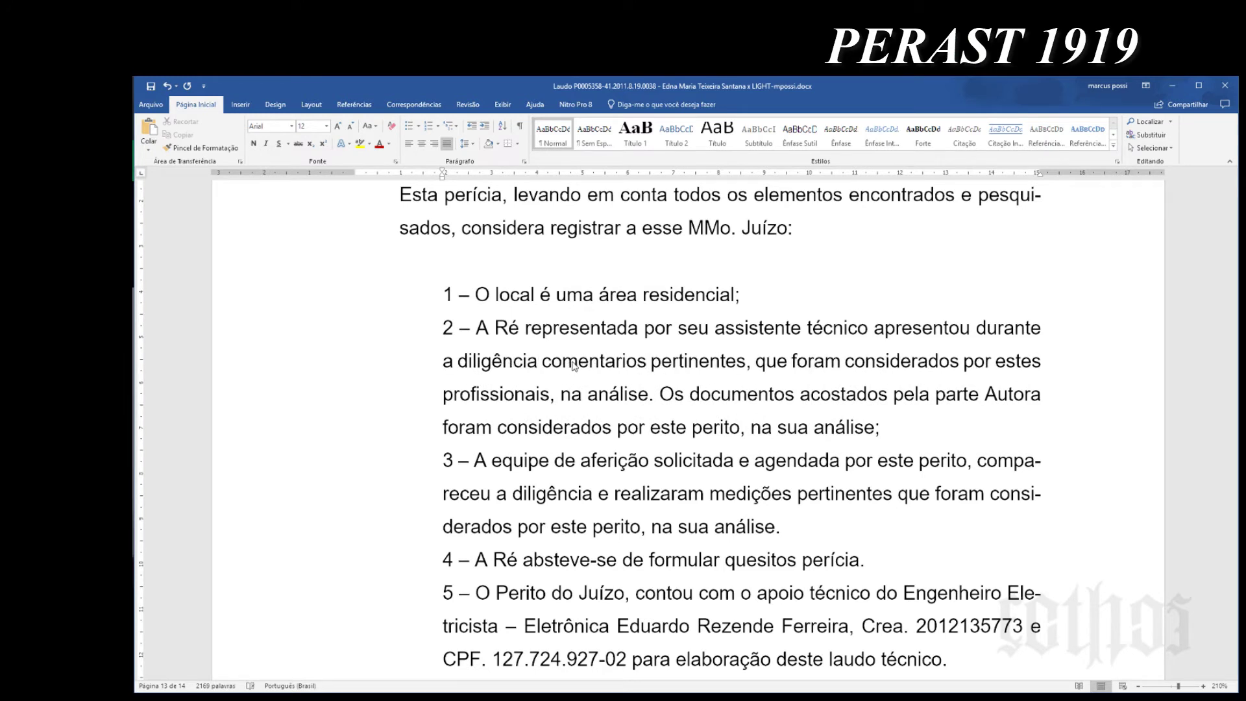
{"action": "key", "text": "BackSpace"}
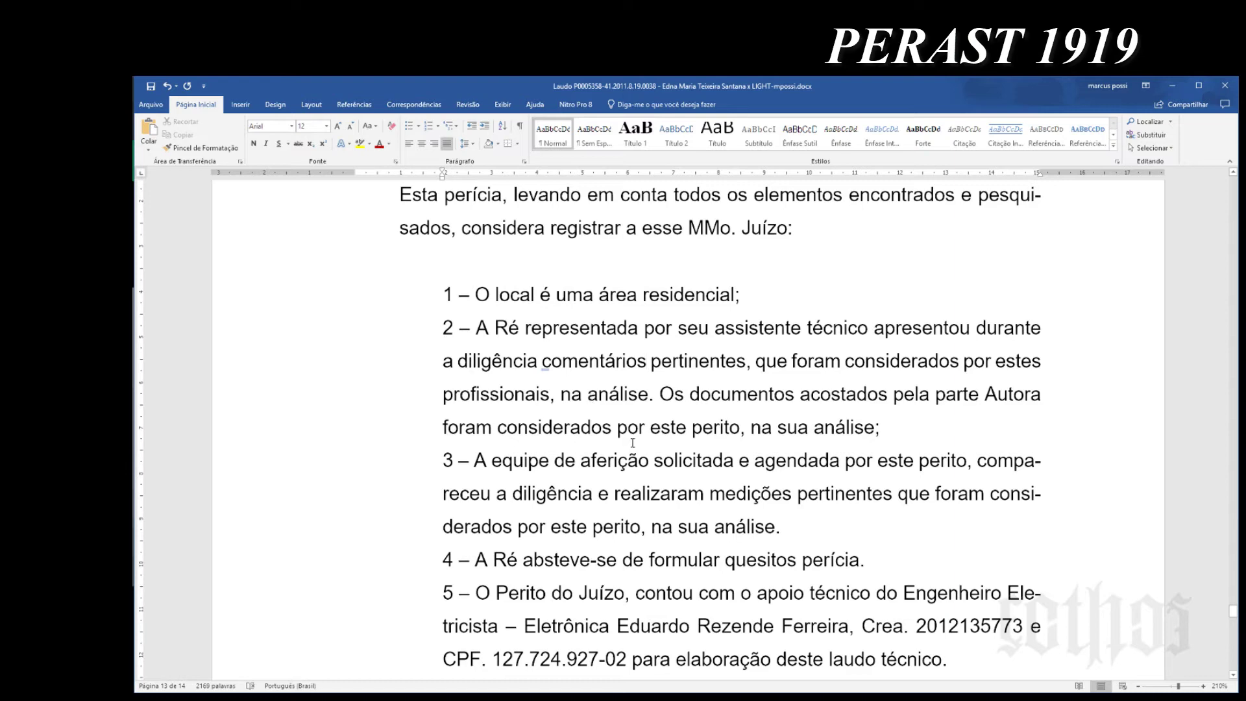
{"action": "scroll", "coordinate": [630, 444], "scroll_direction": "down", "scroll_amount": 2}
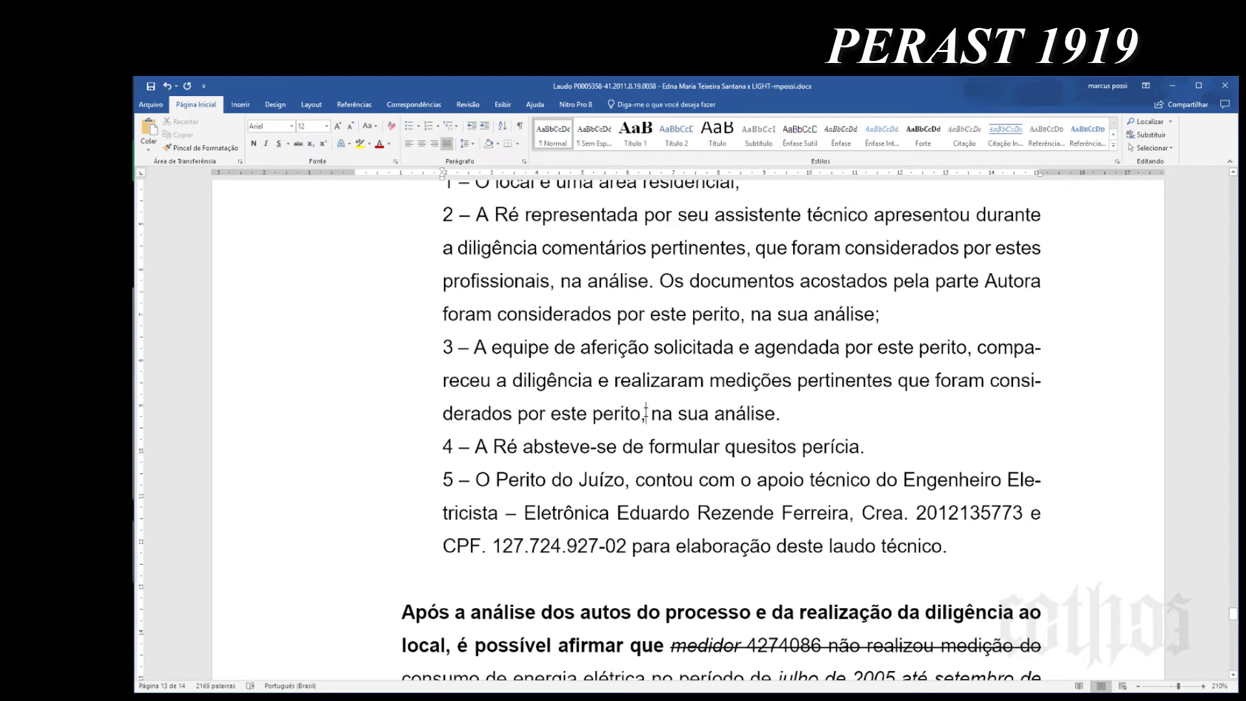
{"action": "left_click", "coordinate": [645, 413]}
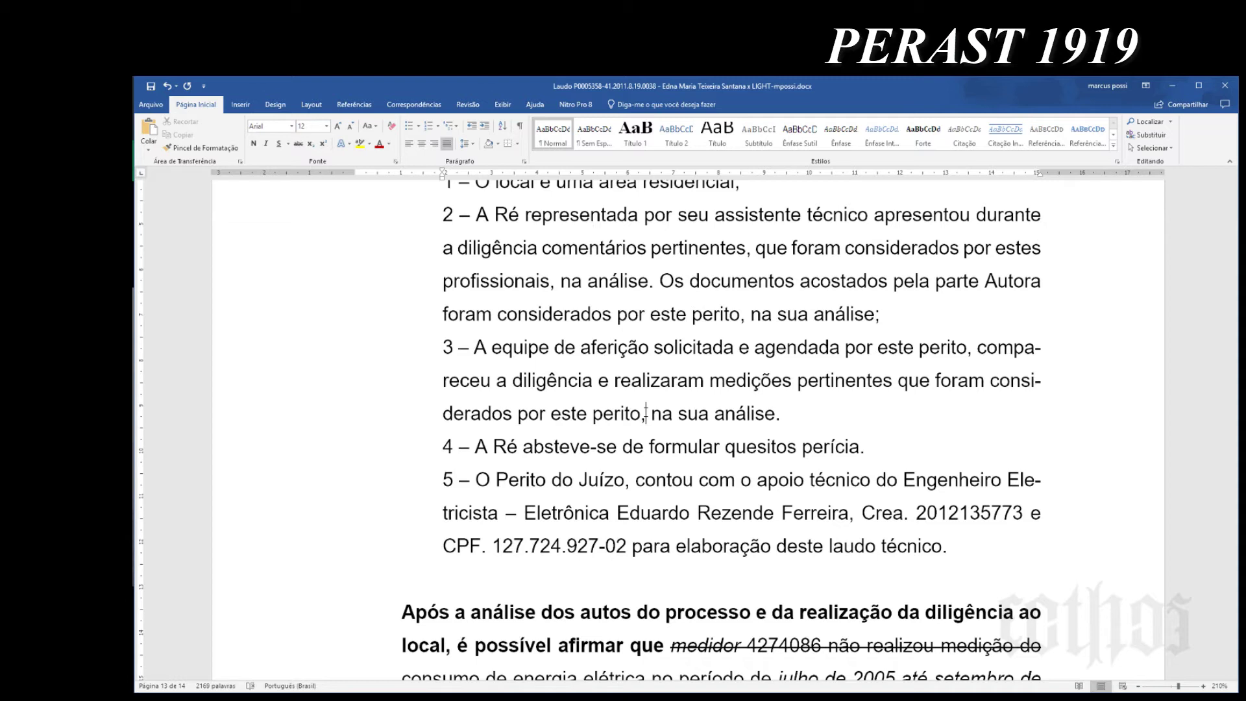
Step: Shrink numbered findings 1–5 to 10-point text and indent them further from the margin
{"action": "left_click", "coordinate": [873, 447]}
{"action": "key", "text": "ctrl+shift+Left"}
{"action": "key", "text": "ctrl+shift+Left"}
{"action": "key", "text": "ctrl+shift+Left"}
{"action": "left_click_drag", "start_coordinate": [444, 482], "coordinate": [403, 461]}
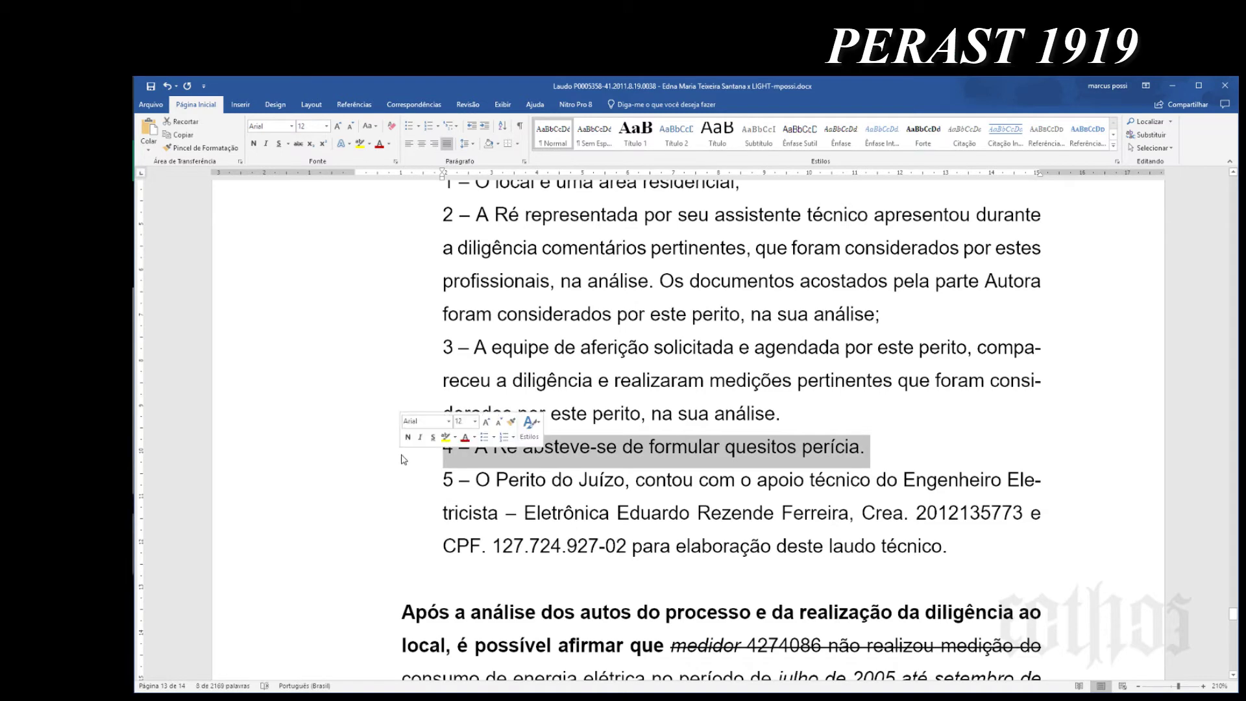
{"action": "scroll", "coordinate": [635, 491], "scroll_direction": "down", "scroll_amount": 3}
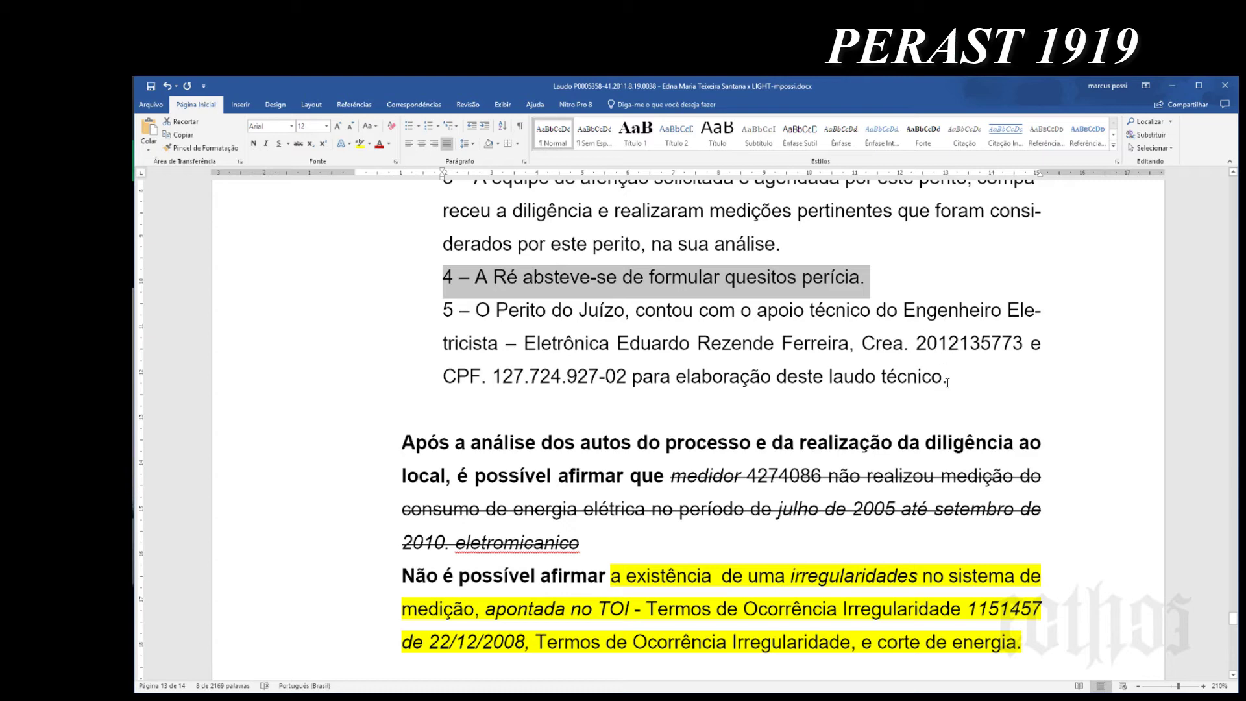
{"action": "scroll", "coordinate": [936, 380], "scroll_direction": "down", "scroll_amount": 9}
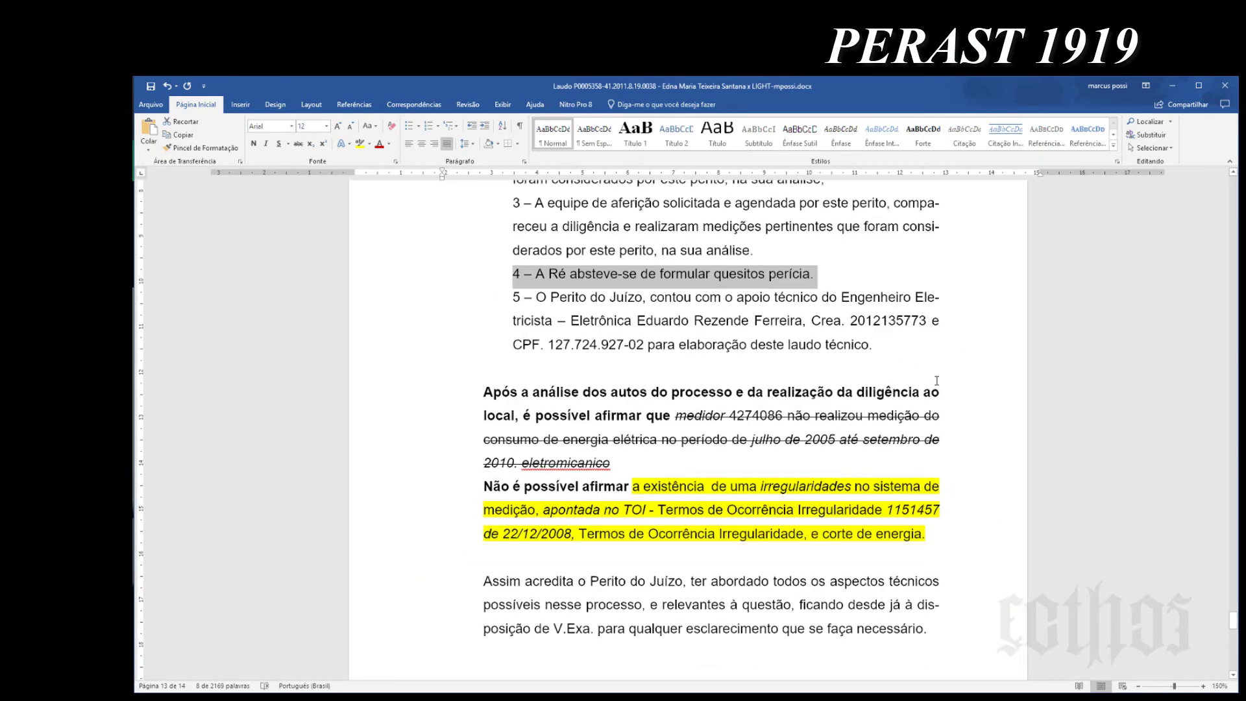
{"action": "left_click_drag", "start_coordinate": [841, 328], "coordinate": [494, 273]}
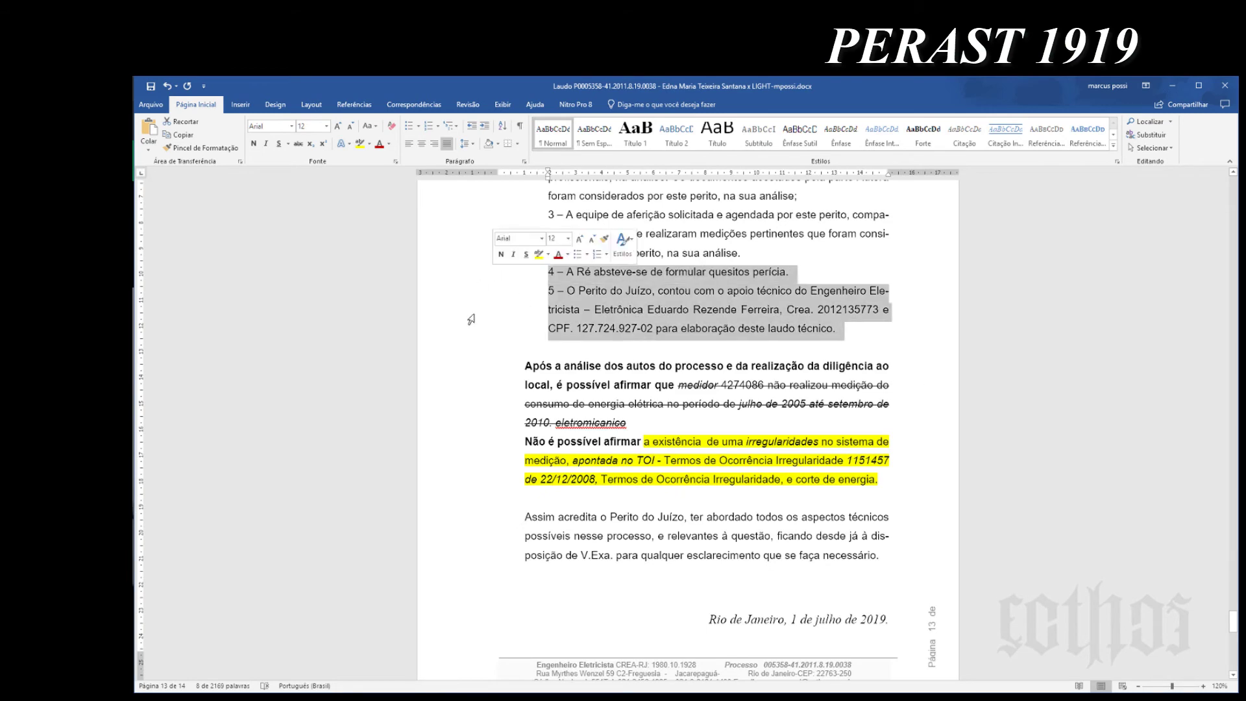
{"action": "scroll", "coordinate": [513, 333], "scroll_direction": "up", "scroll_amount": 3}
{"action": "left_click", "coordinate": [547, 284], "text": "shift"}
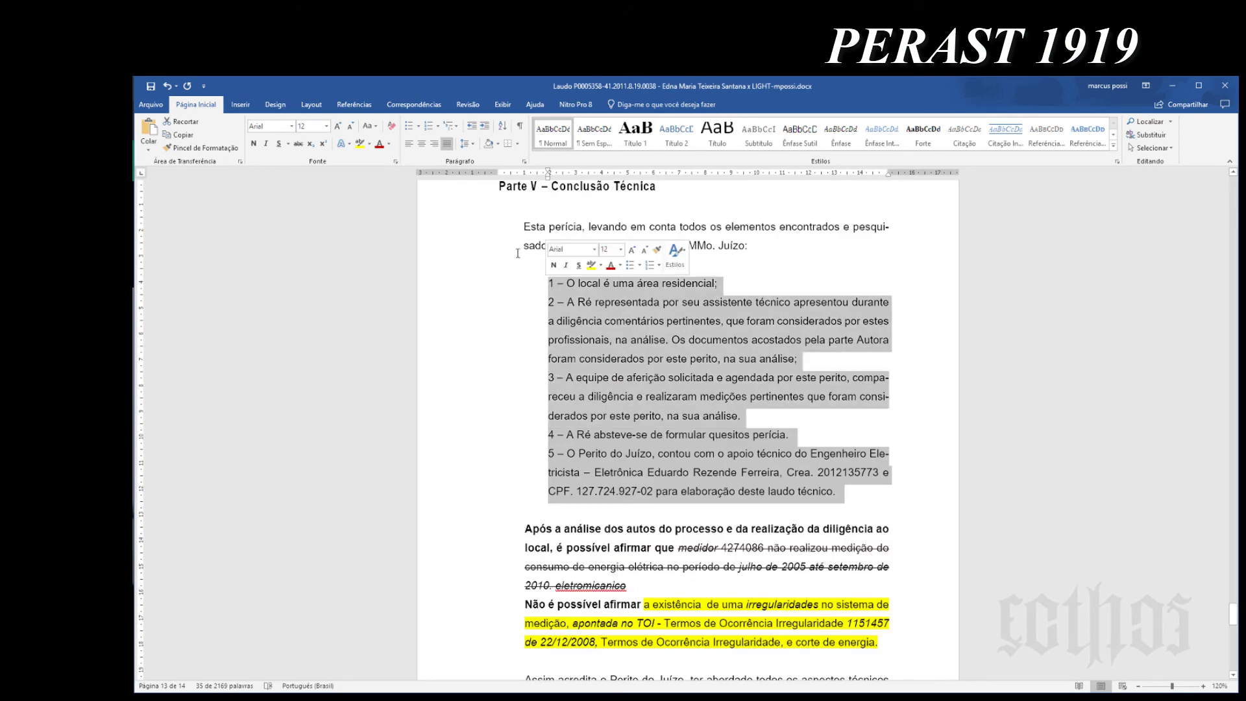
{"action": "left_click", "coordinate": [350, 125]}
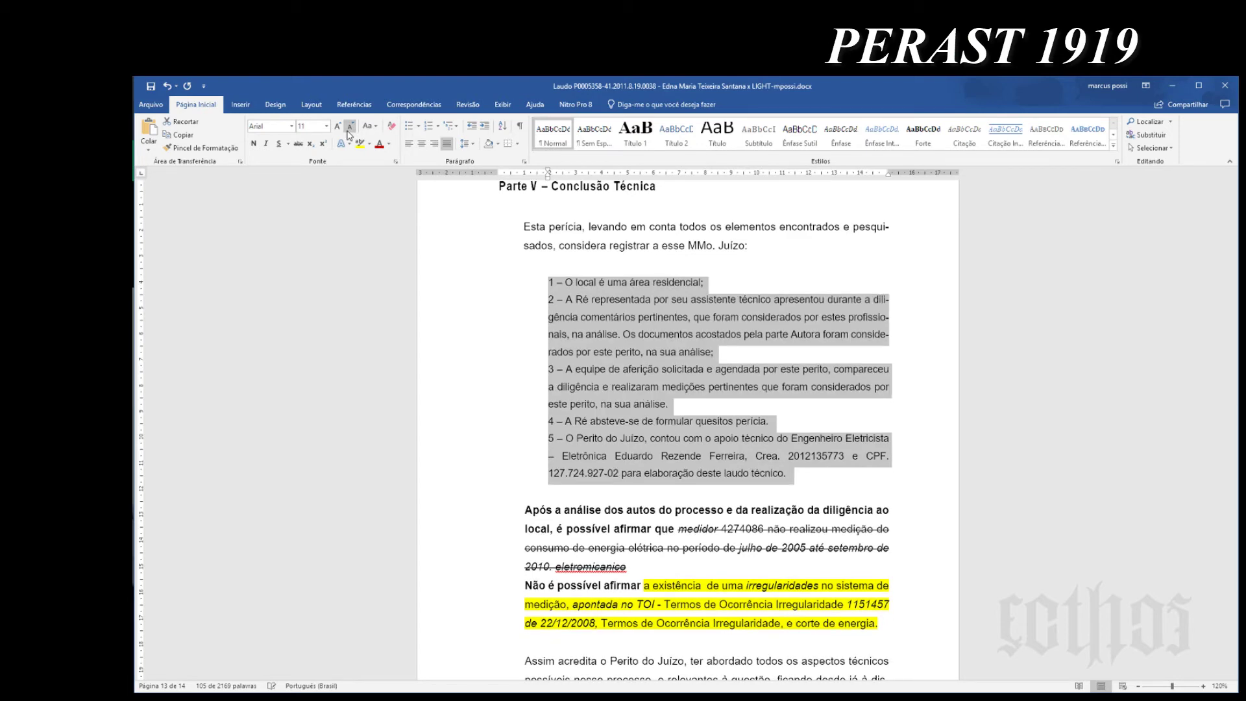
{"action": "left_click", "coordinate": [349, 125]}
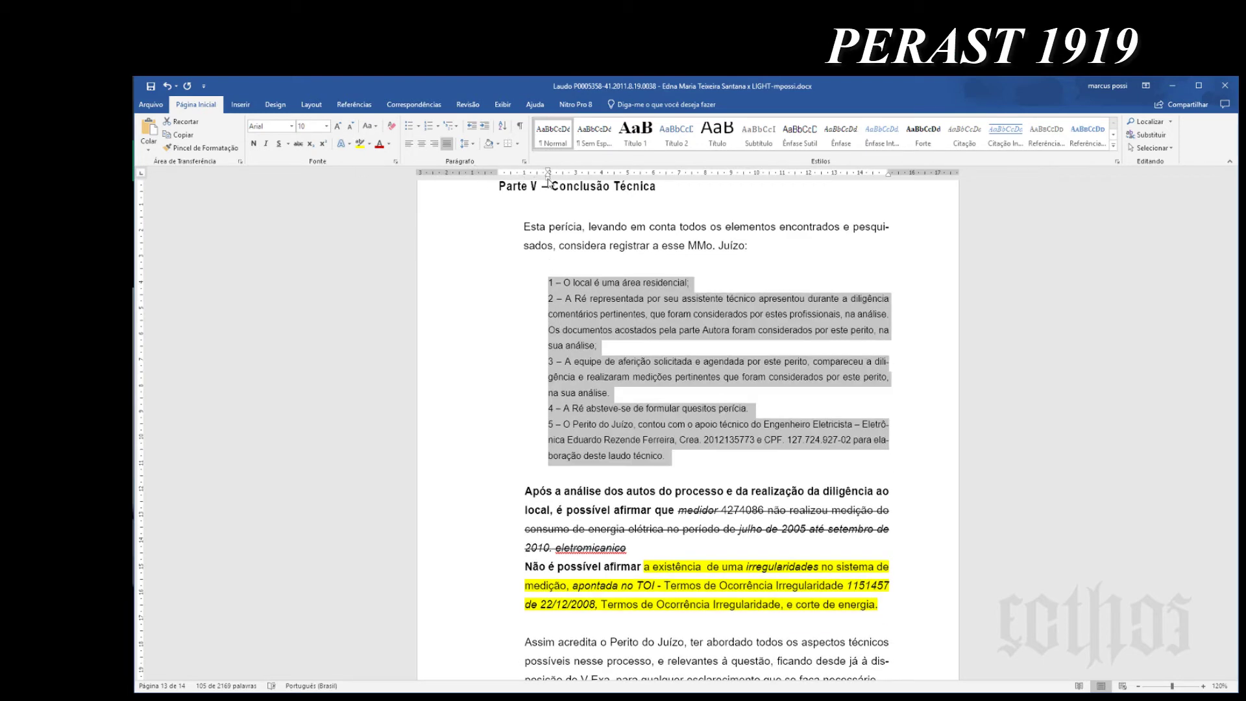
{"action": "left_click_drag", "start_coordinate": [548, 174], "coordinate": [582, 174]}
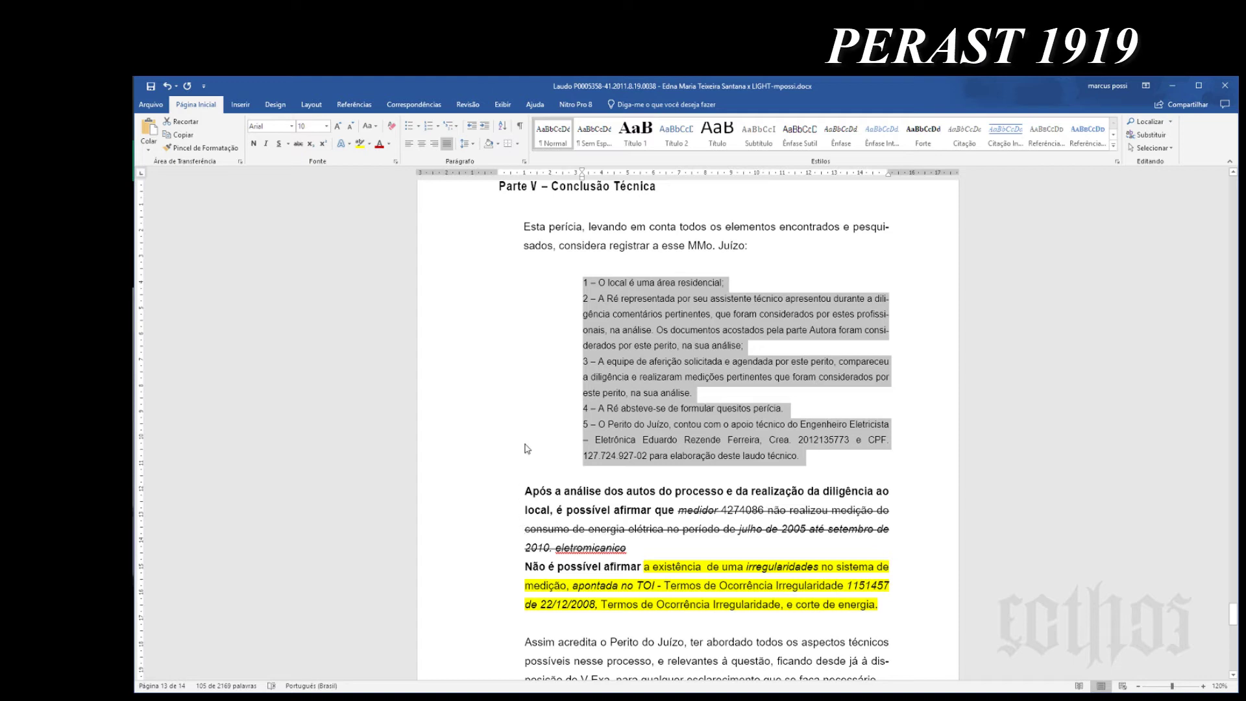
Step: Make the engineer's title and name in item 5 bold italic
{"action": "left_click", "coordinate": [701, 426]}
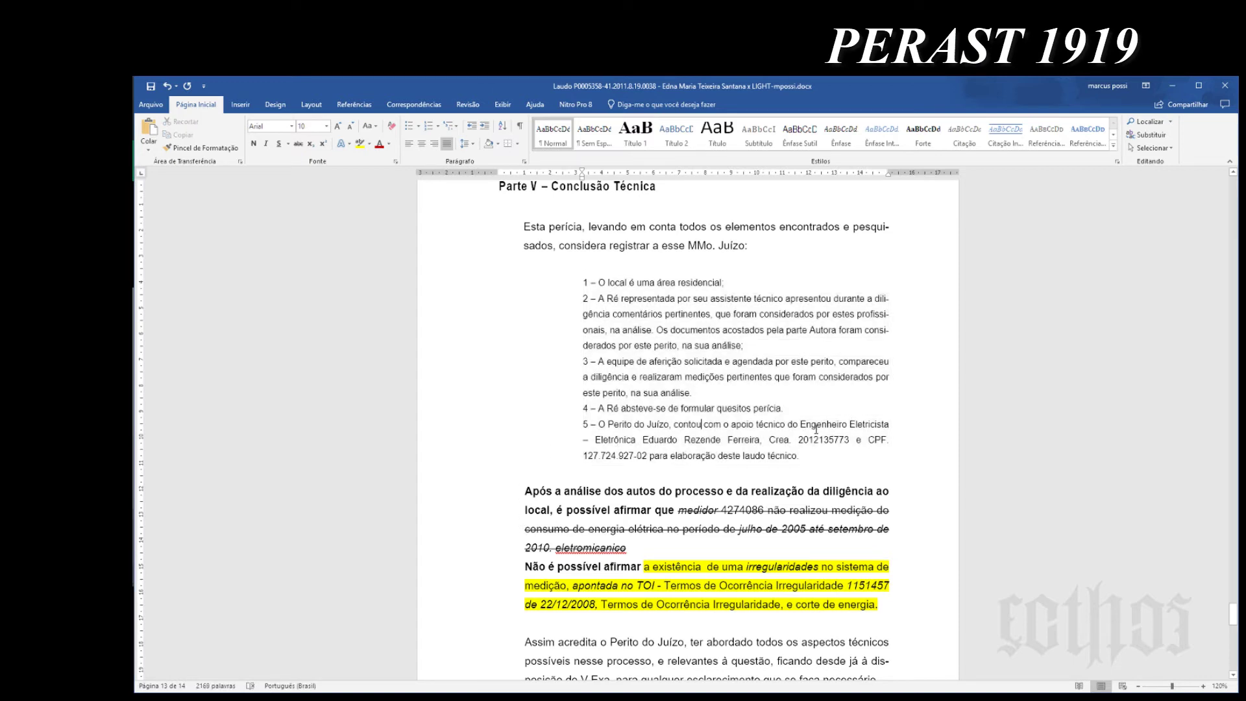
{"action": "left_click_drag", "start_coordinate": [816, 426], "coordinate": [759, 441]}
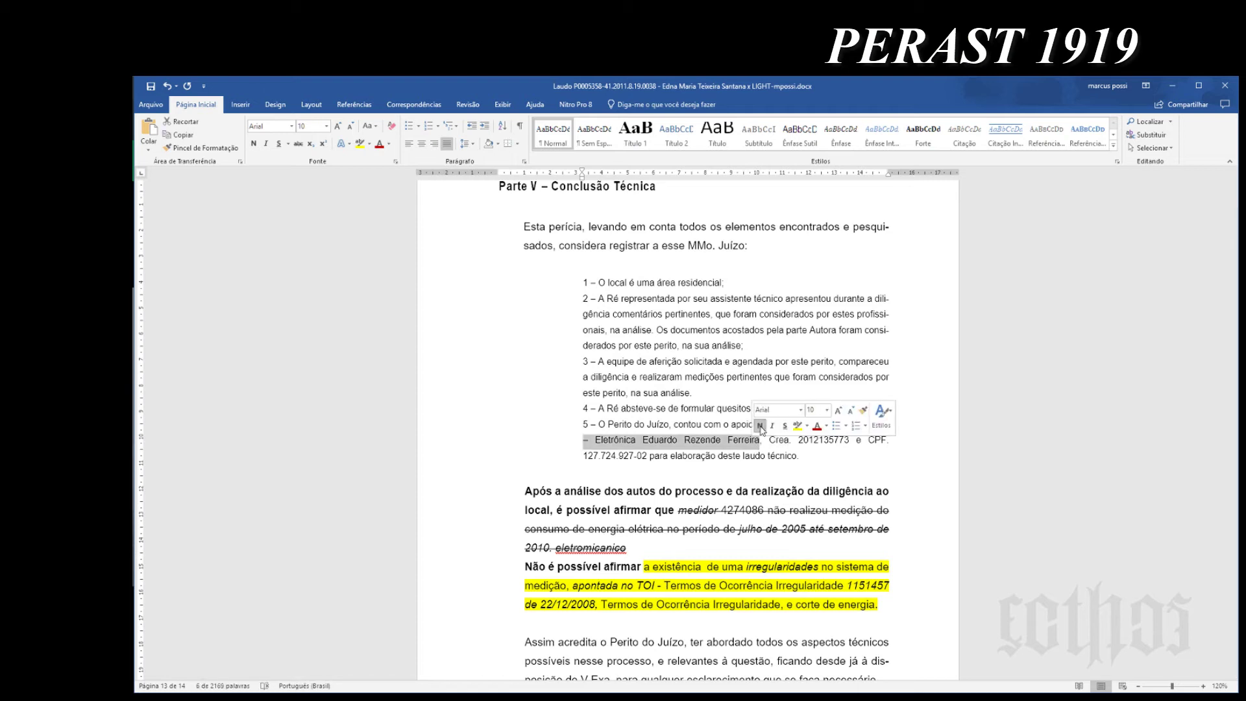
{"action": "left_click", "coordinate": [761, 426]}
{"action": "left_click", "coordinate": [772, 426]}
{"action": "left_click", "coordinate": [794, 375]}
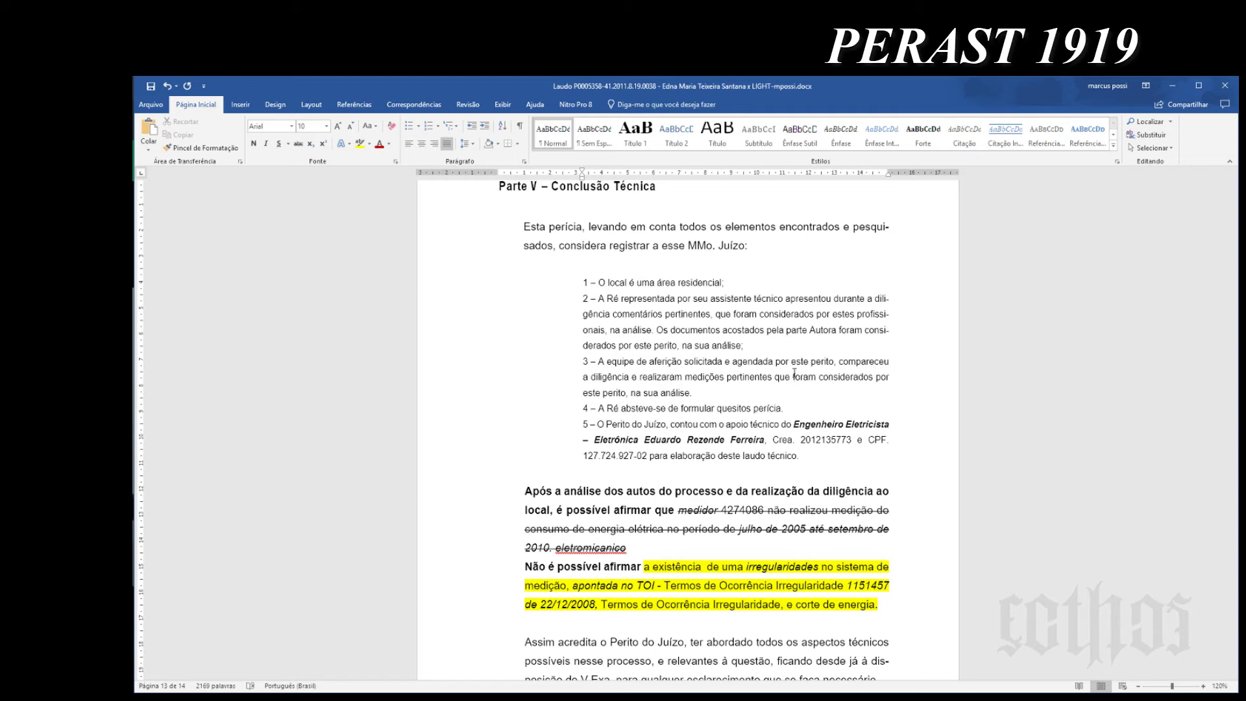
Step: Delete the struck-through meter sentence and join the 'Não é possível afirmar' line to it
{"action": "scroll", "coordinate": [663, 462], "scroll_direction": "down", "scroll_amount": 1}
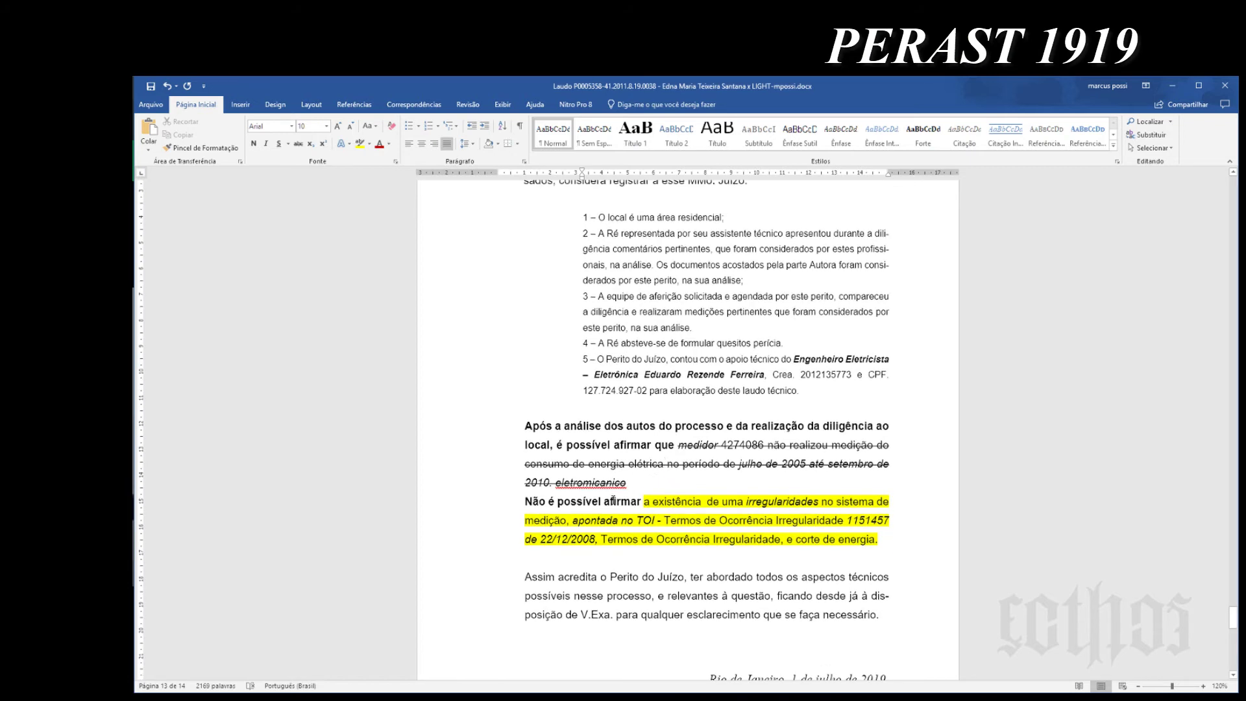
{"action": "left_click_drag", "start_coordinate": [651, 482], "coordinate": [675, 446]}
{"action": "key", "text": "Delete"}
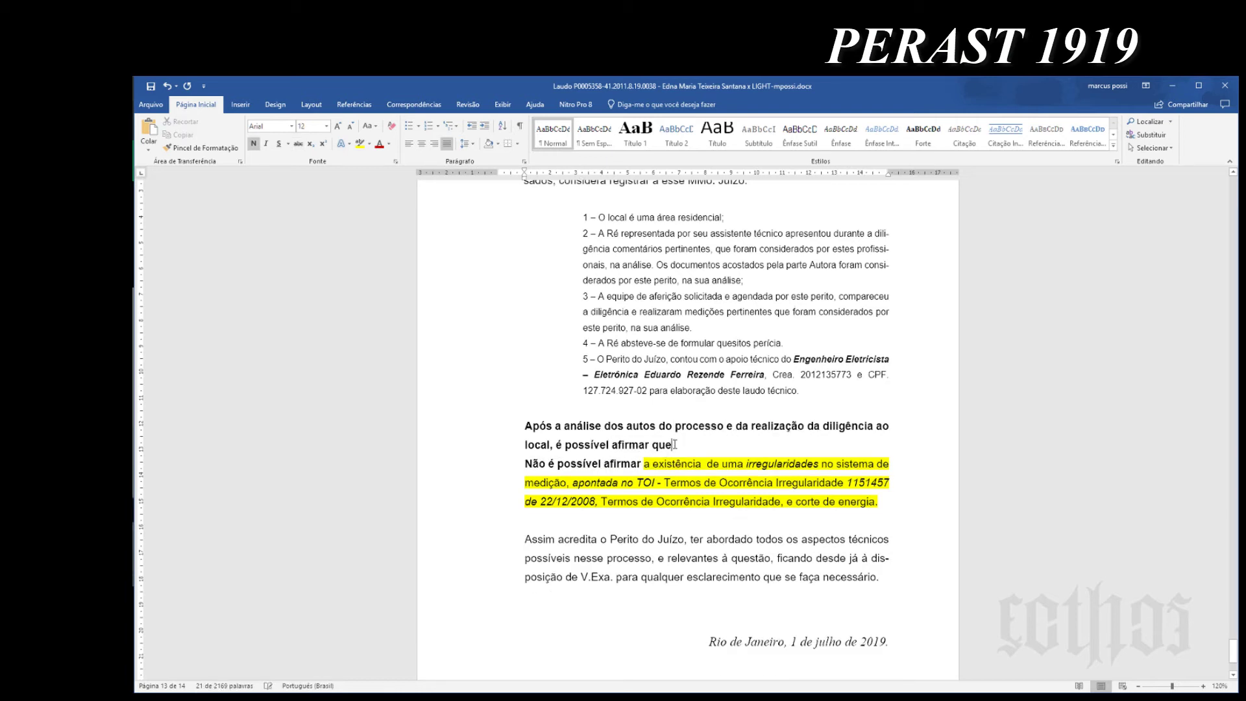
{"action": "key", "text": "Delete"}
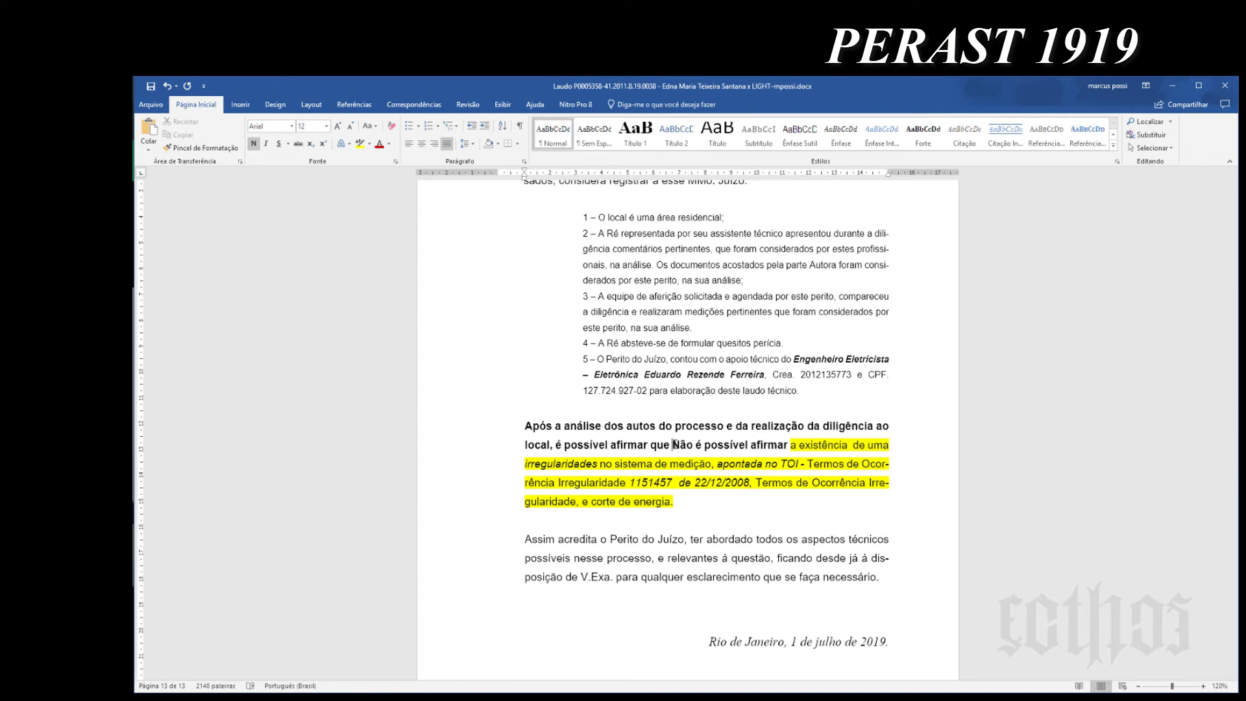
Step: Remove the repeated 'é possível afirmar que' and select item 5's engineer credit
{"action": "key", "text": "ctrl+shift+Left"}
{"action": "key", "text": "ctrl+shift+Left"}
{"action": "key", "text": "ctrl+shift+Left"}
{"action": "key", "text": "ctrl+shift+Left"}
{"action": "key", "text": "Delete"}
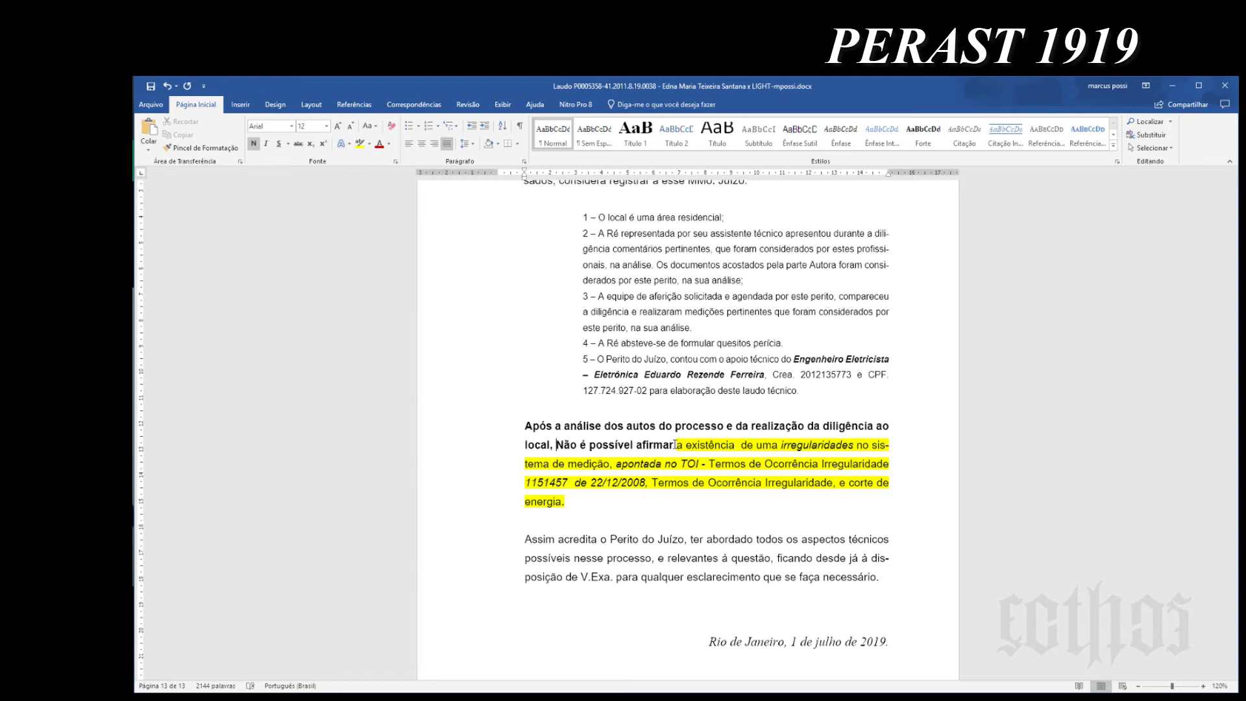
{"action": "left_click", "coordinate": [803, 392]}
{"action": "left_click_drag", "start_coordinate": [803, 393], "coordinate": [782, 356]}
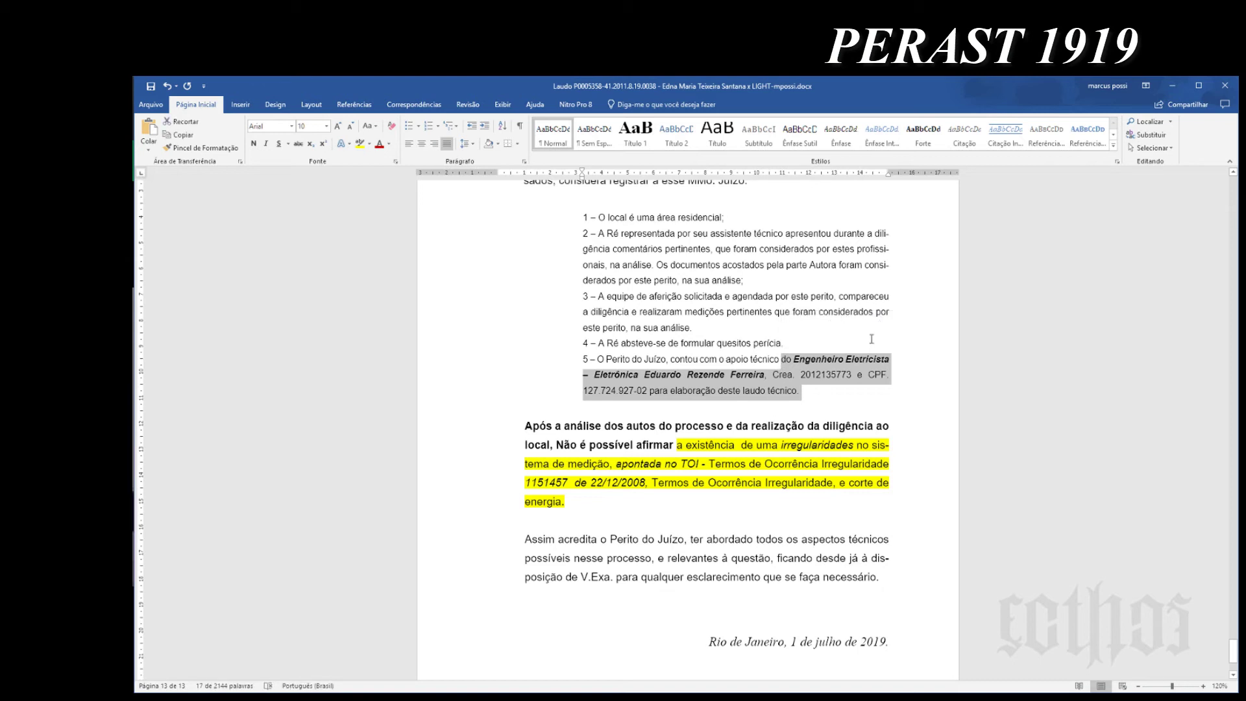
Step: Paste a copy of the engineer credit after 'técnico.' and highlight it yellow
{"action": "key", "text": "ctrl+c"}
{"action": "left_click", "coordinate": [821, 397]}
{"action": "key", "text": "ctrl+v"}
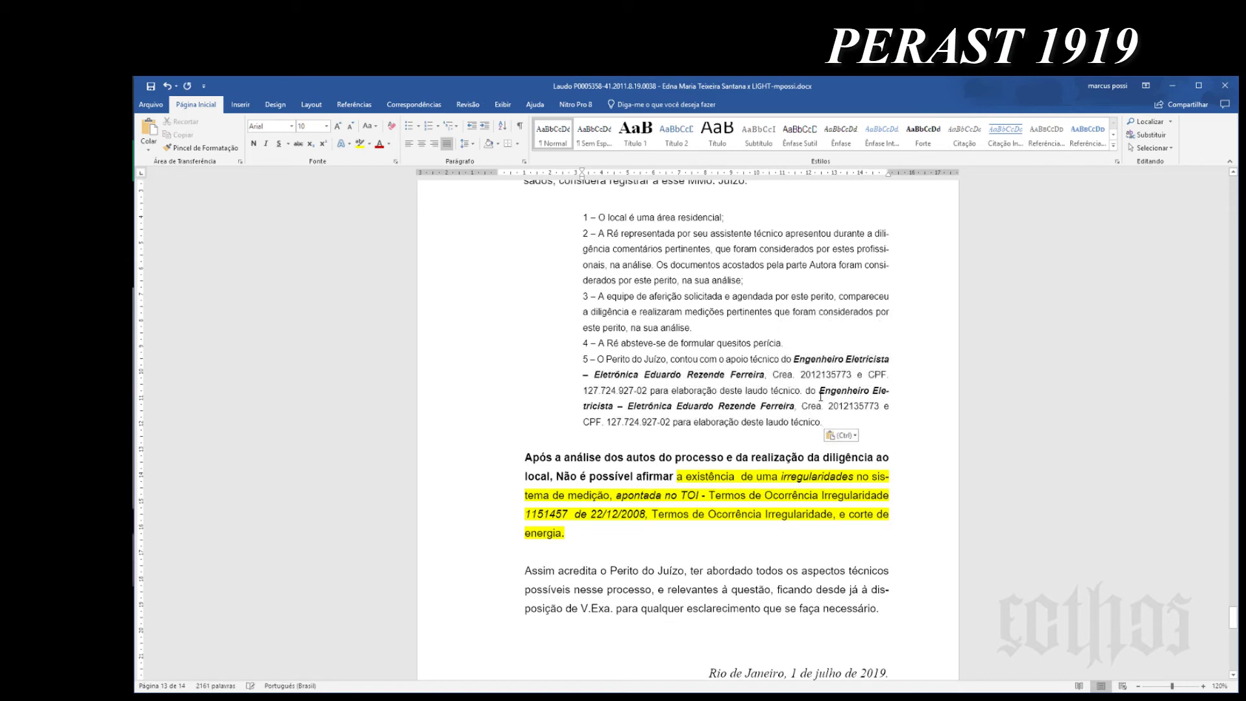
{"action": "left_click_drag", "start_coordinate": [806, 390], "coordinate": [825, 423]}
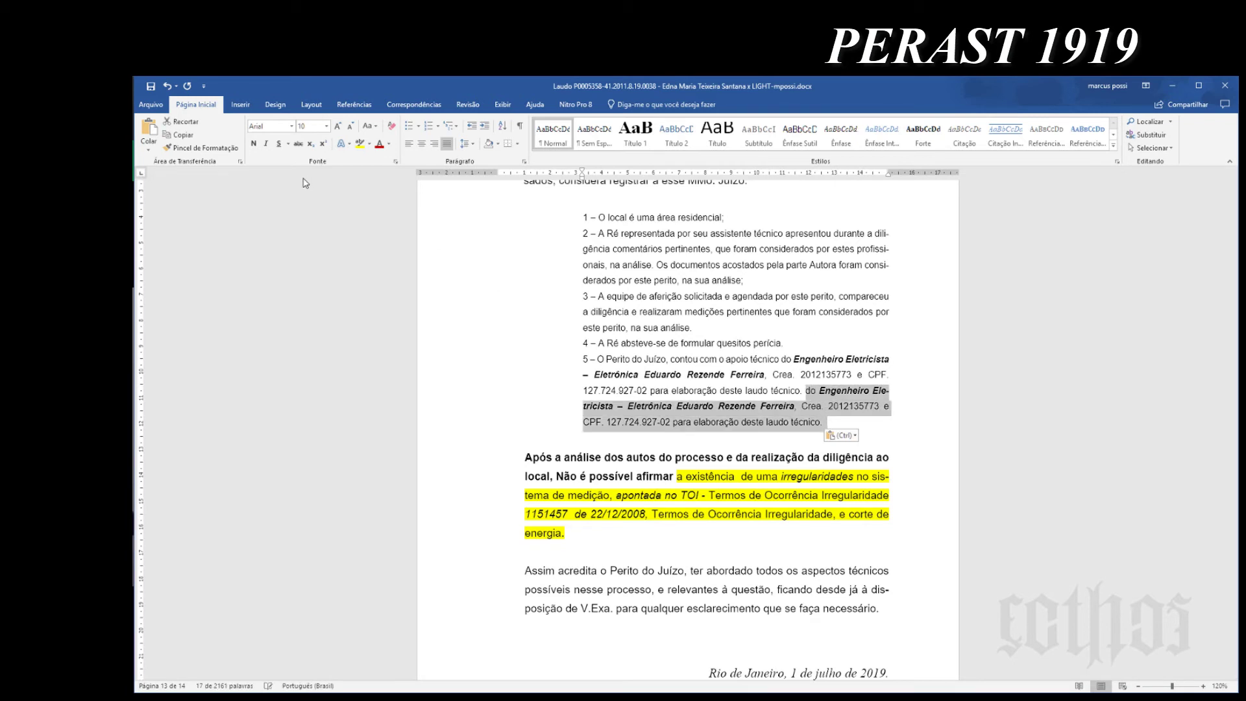
{"action": "left_click", "coordinate": [360, 144]}
{"action": "left_click", "coordinate": [675, 343]}
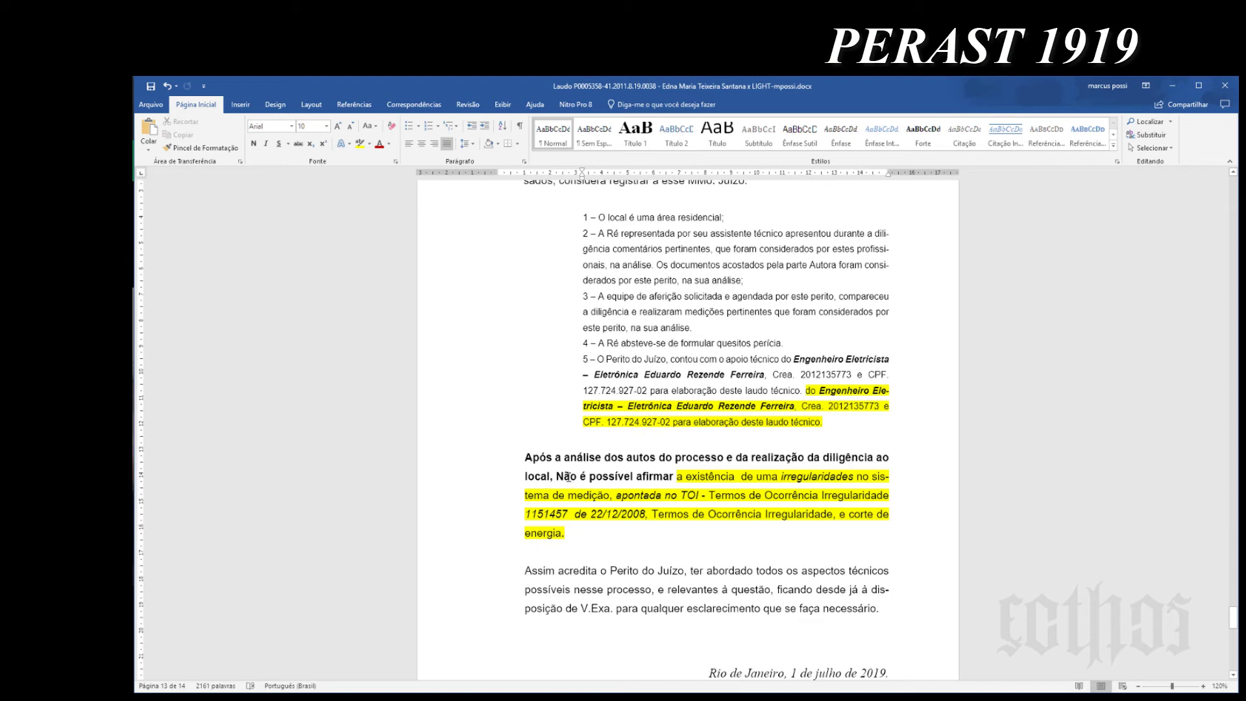
Step: Change the conclusion's 'Não' to lowercase 'não'
{"action": "left_click_drag", "start_coordinate": [564, 480], "coordinate": [555, 481]}
{"action": "type", "text": "n"}
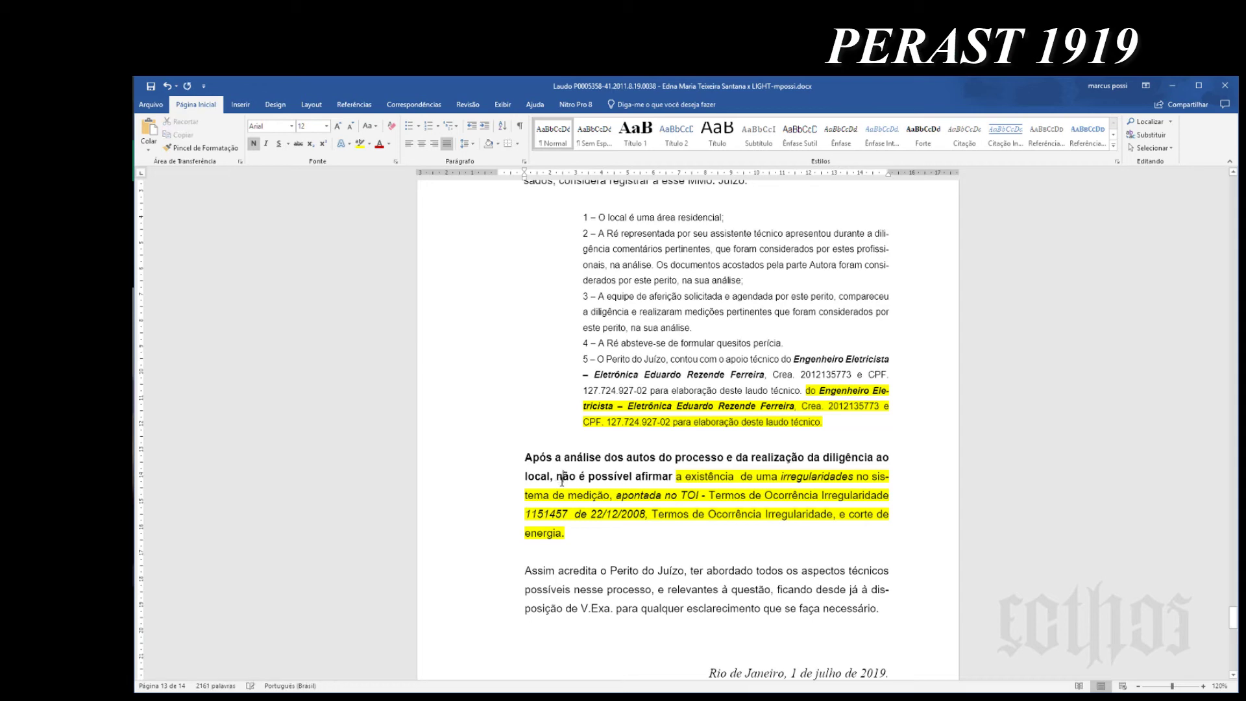
{"action": "double_click", "coordinate": [563, 479]}
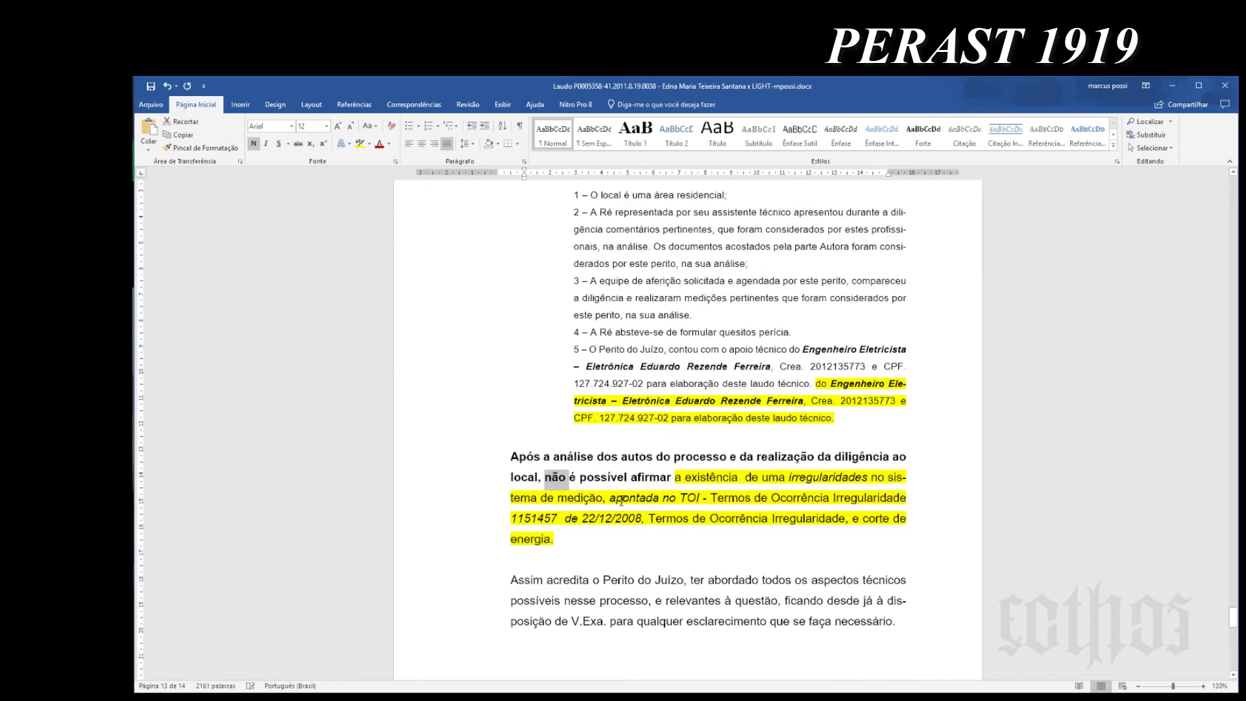
Step: Replace 'a existência de' with 'que houve' in the conclusion
{"action": "scroll", "coordinate": [616, 527], "scroll_direction": "up", "scroll_amount": 12}
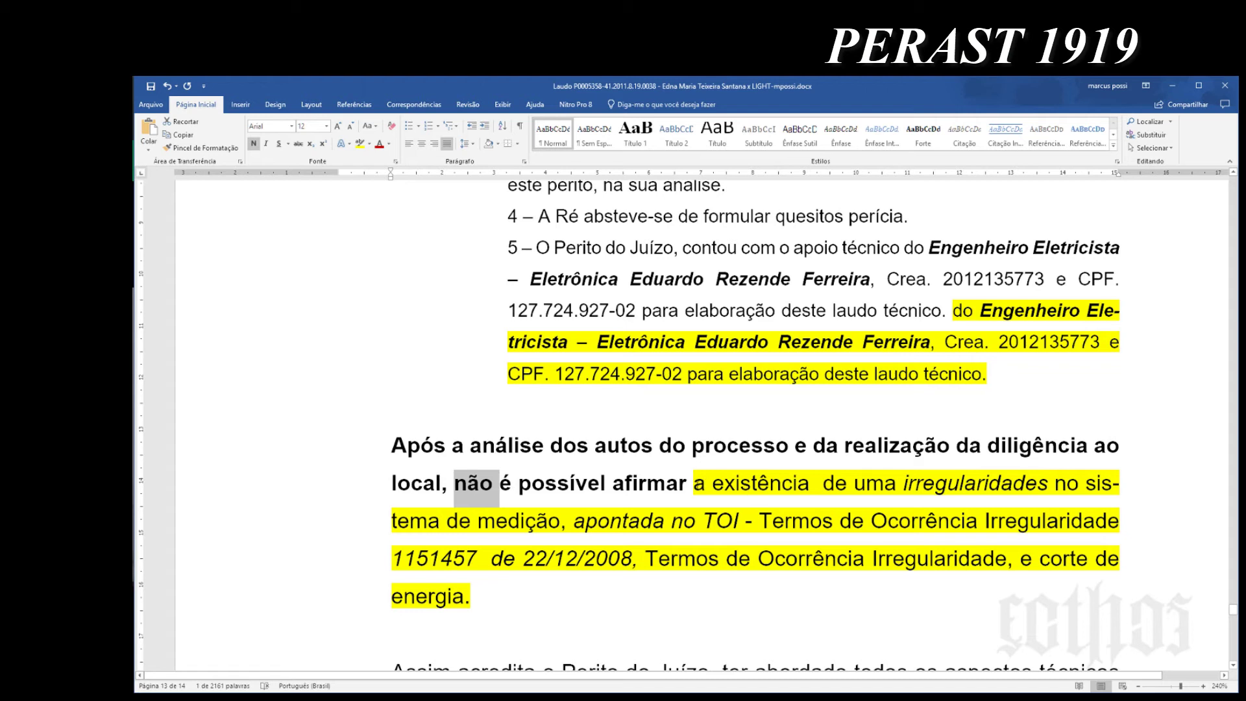
{"action": "left_click", "coordinate": [699, 483]}
{"action": "type", "text": "que h"}
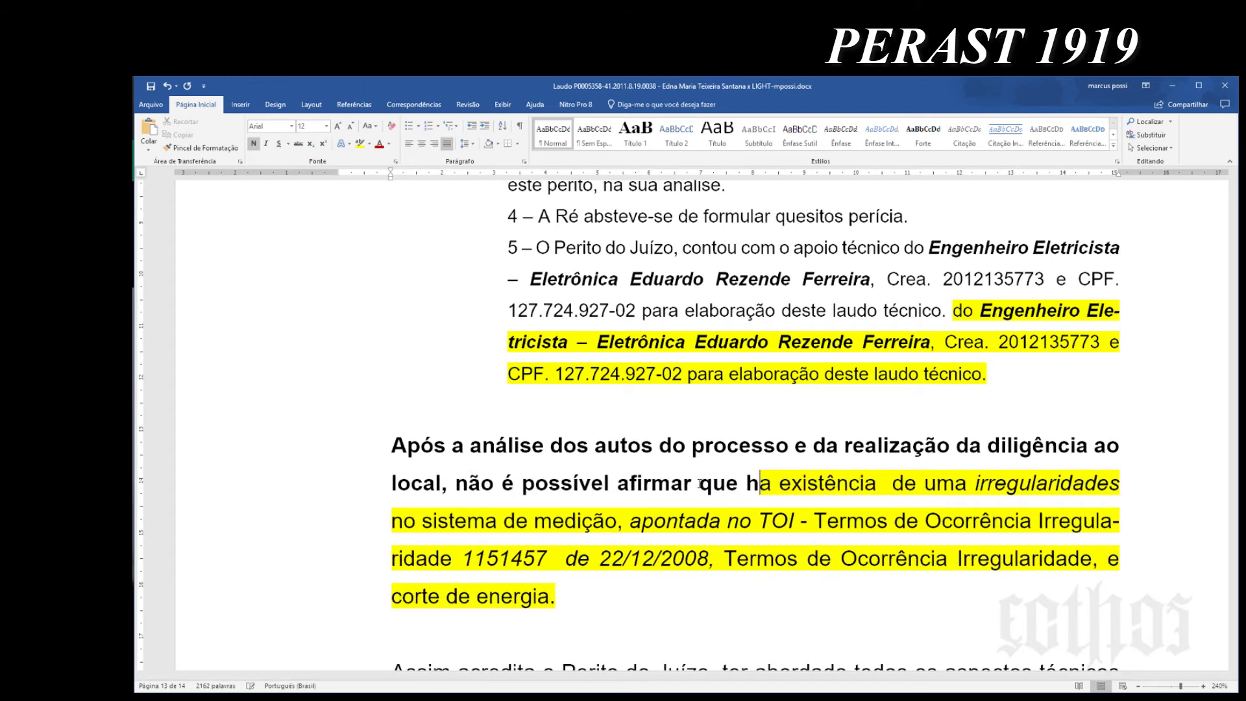
{"action": "type", "text": "ouve"}
{"action": "key", "text": "ctrl+shift+Right"}
{"action": "key", "text": "ctrl+shift+Right"}
{"action": "key", "text": "ctrl+shift+Right"}
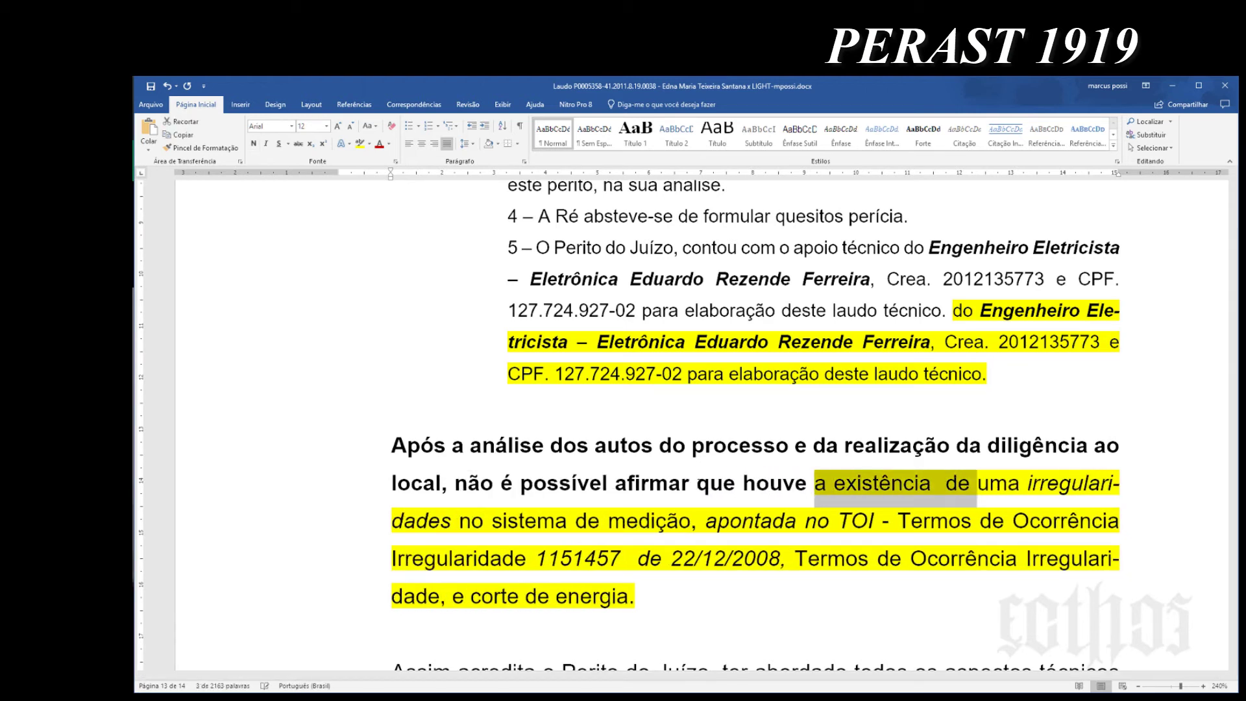
{"action": "key", "text": "Delete"}
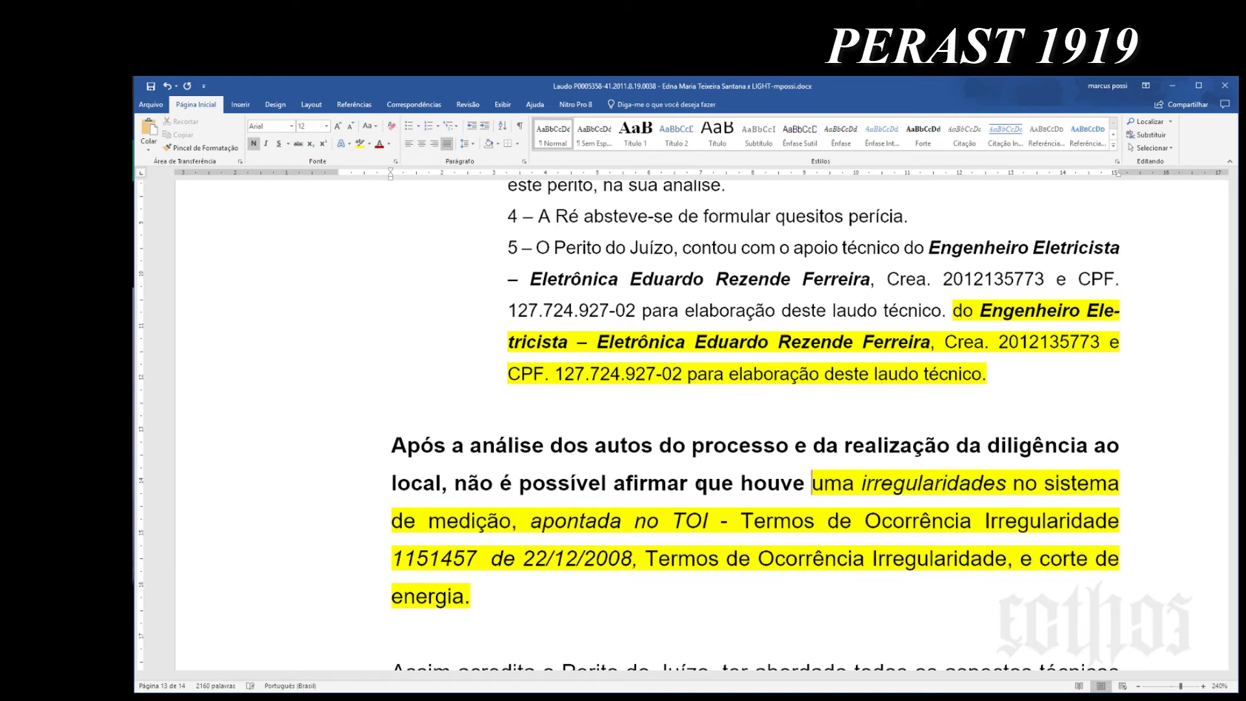
Step: Make 'irregularidades' singular and insert 'como' before 'apontada'
{"action": "left_click", "coordinate": [1000, 483]}
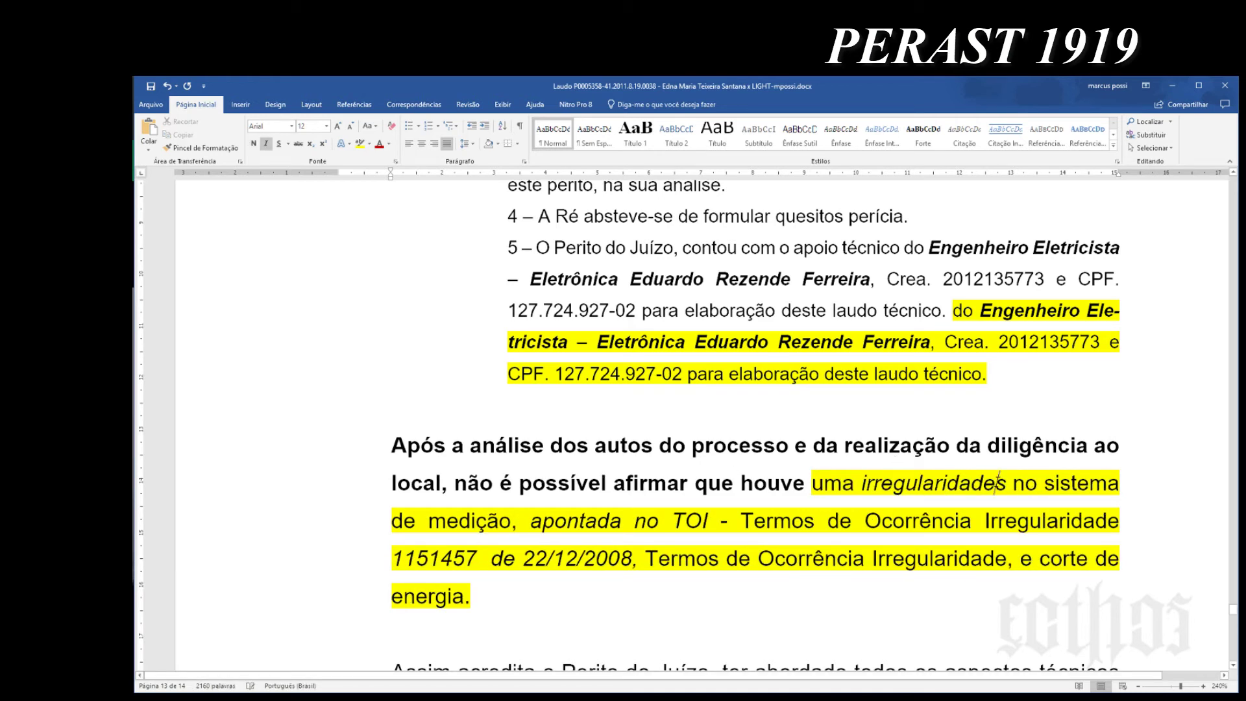
{"action": "key", "text": "BackSpace"}
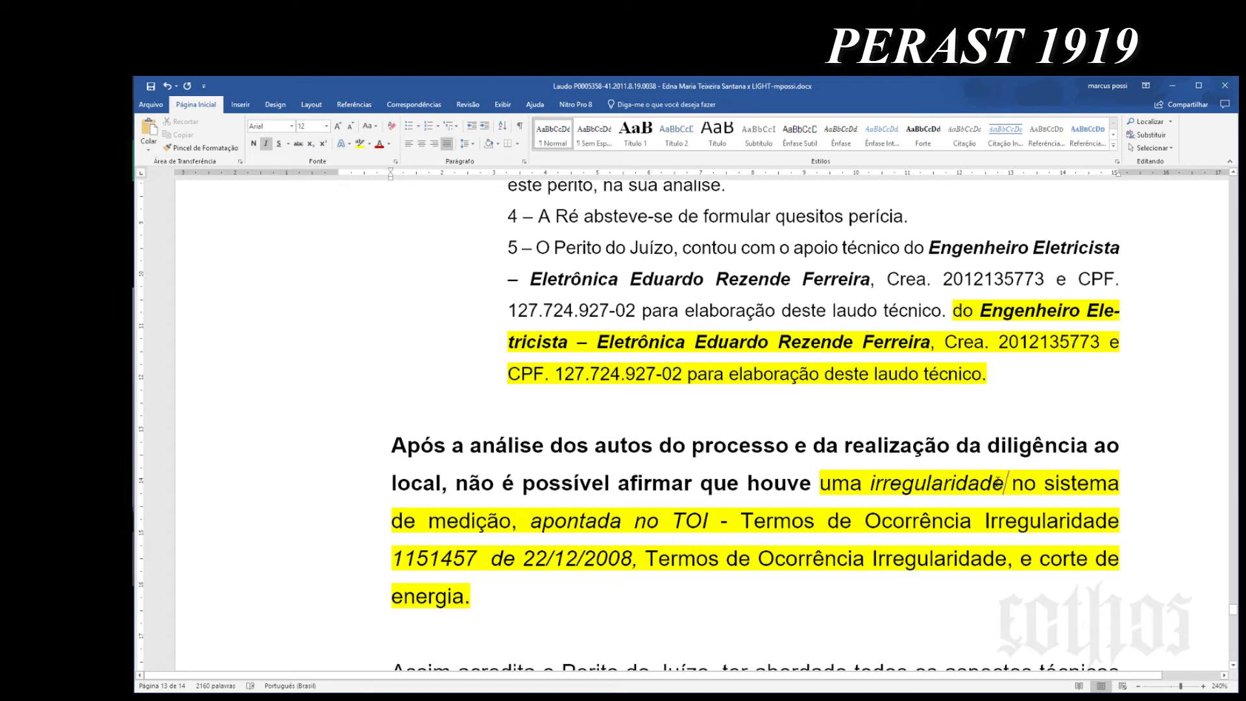
{"action": "left_click", "coordinate": [531, 521]}
{"action": "type", "text": "como"}
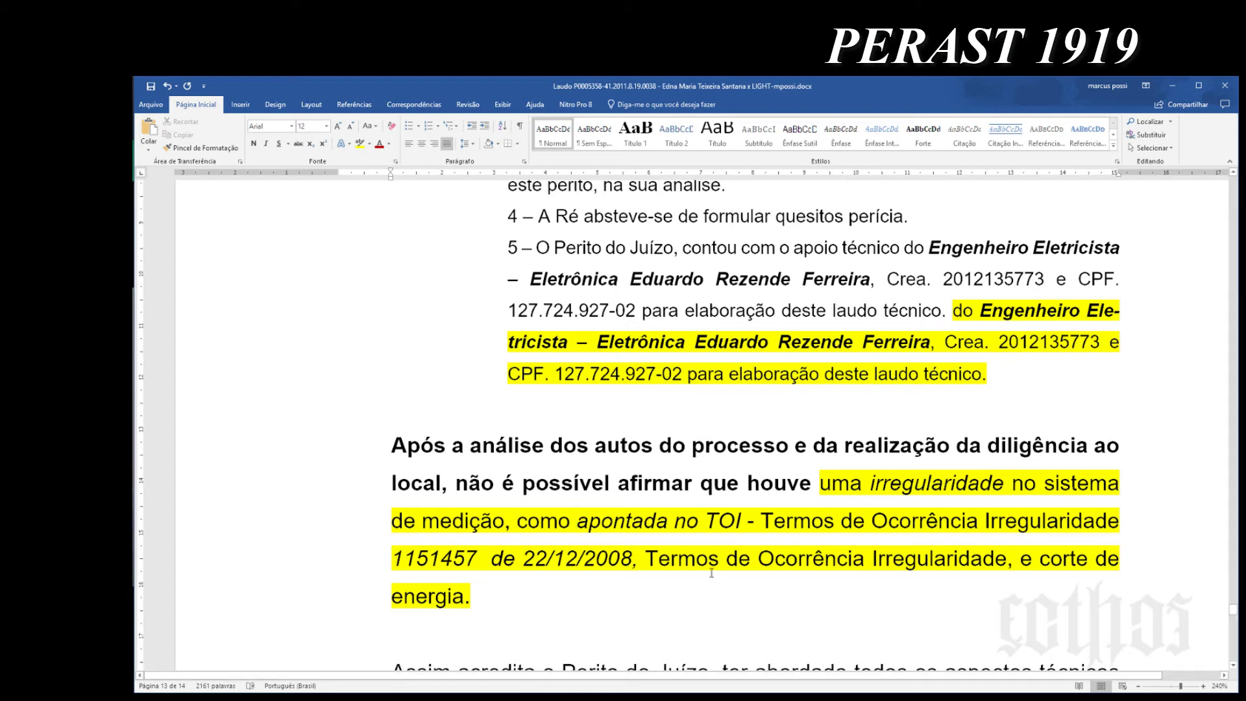
Step: Delete the repeated 'Termos de Ocorrência Irregularidade' wording after the TOI date
{"action": "left_click_drag", "start_coordinate": [683, 561], "coordinate": [1011, 563]}
{"action": "key", "text": "BackSpace"}
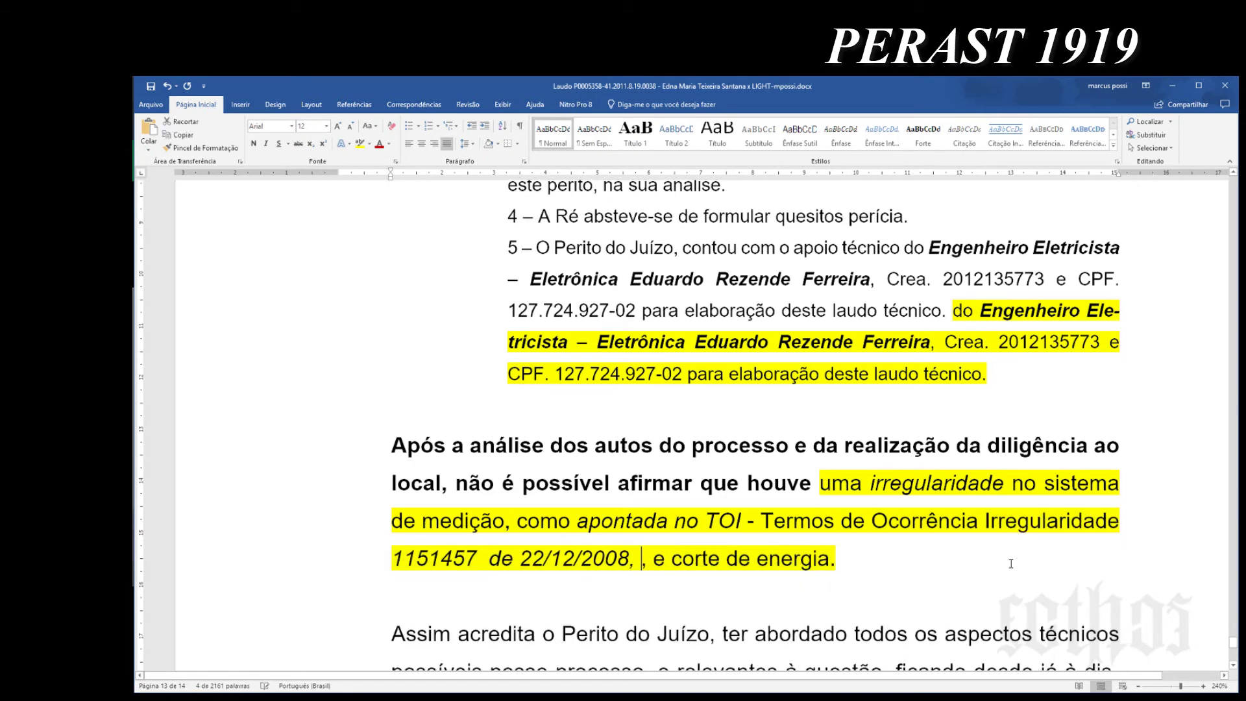
{"action": "key", "text": "BackSpace"}
{"action": "key", "text": "BackSpace"}
{"action": "type", "text": "."}
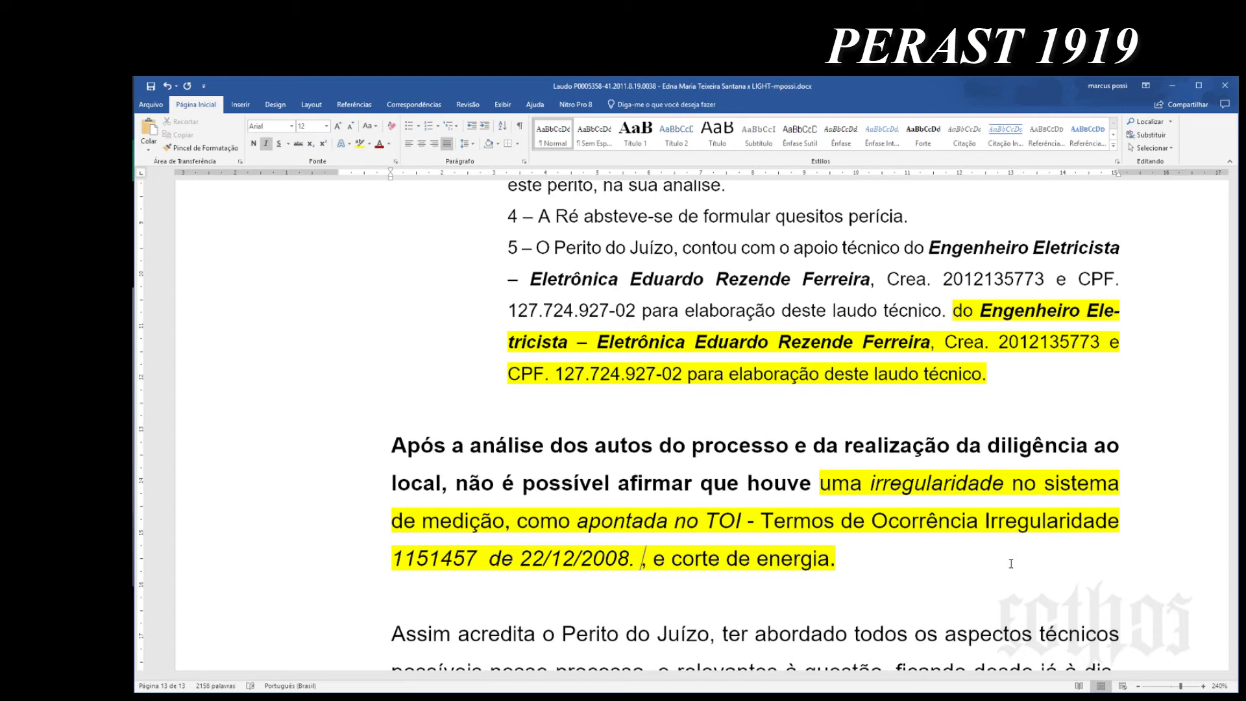
{"action": "key", "text": "BackSpace"}
{"action": "key", "text": "BackSpace"}
Step: Draft a power-cut clause, then replace it with a period ending the sentence at 22/12/2008
{"action": "type", "text": ", quanto ao"}
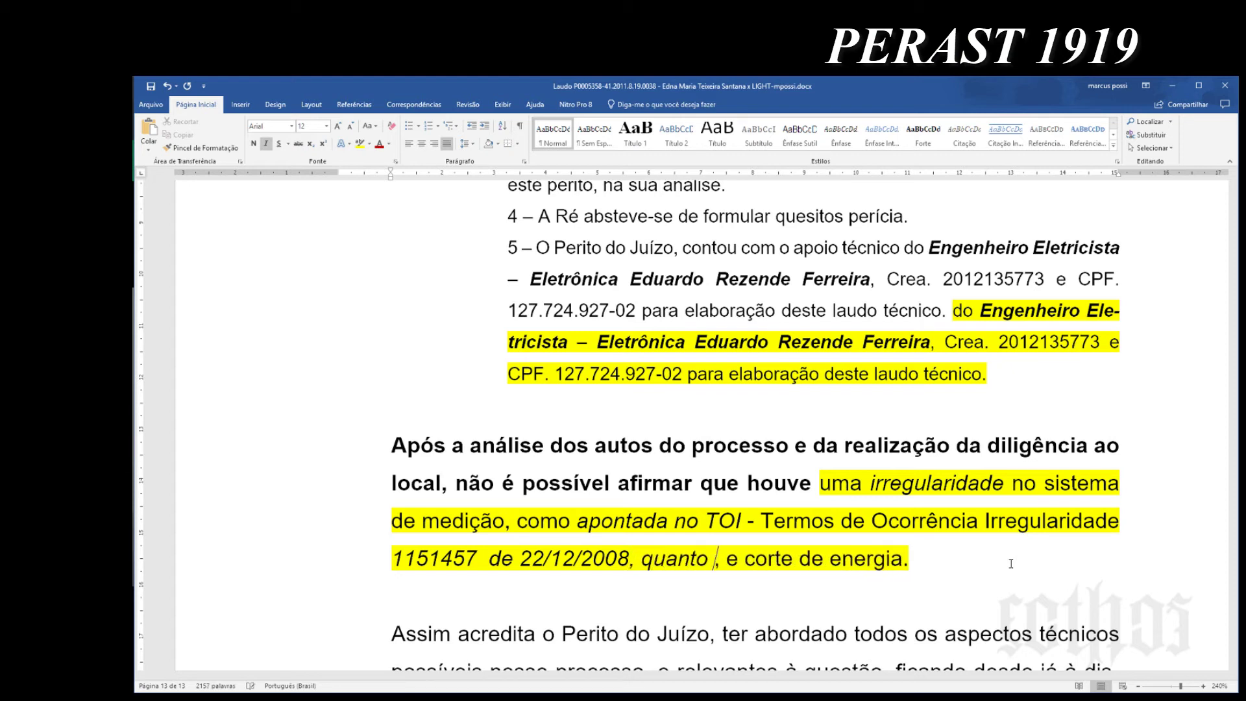
{"action": "key", "text": "Delete"}
{"action": "key", "text": "Delete"}
{"action": "key", "text": "Delete"}
{"action": "key", "text": "Delete"}
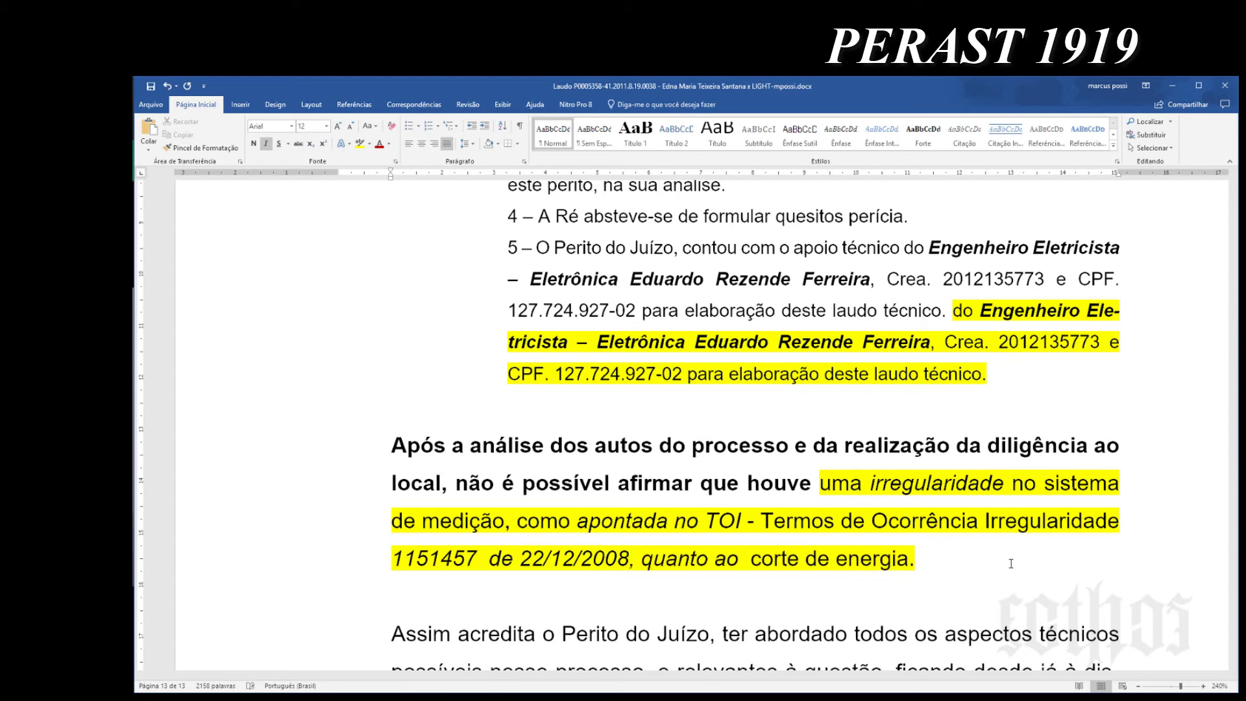
{"action": "key", "text": "ctrl+Right"}
{"action": "key", "text": "ctrl+Right"}
{"action": "key", "text": "ctrl+Right"}
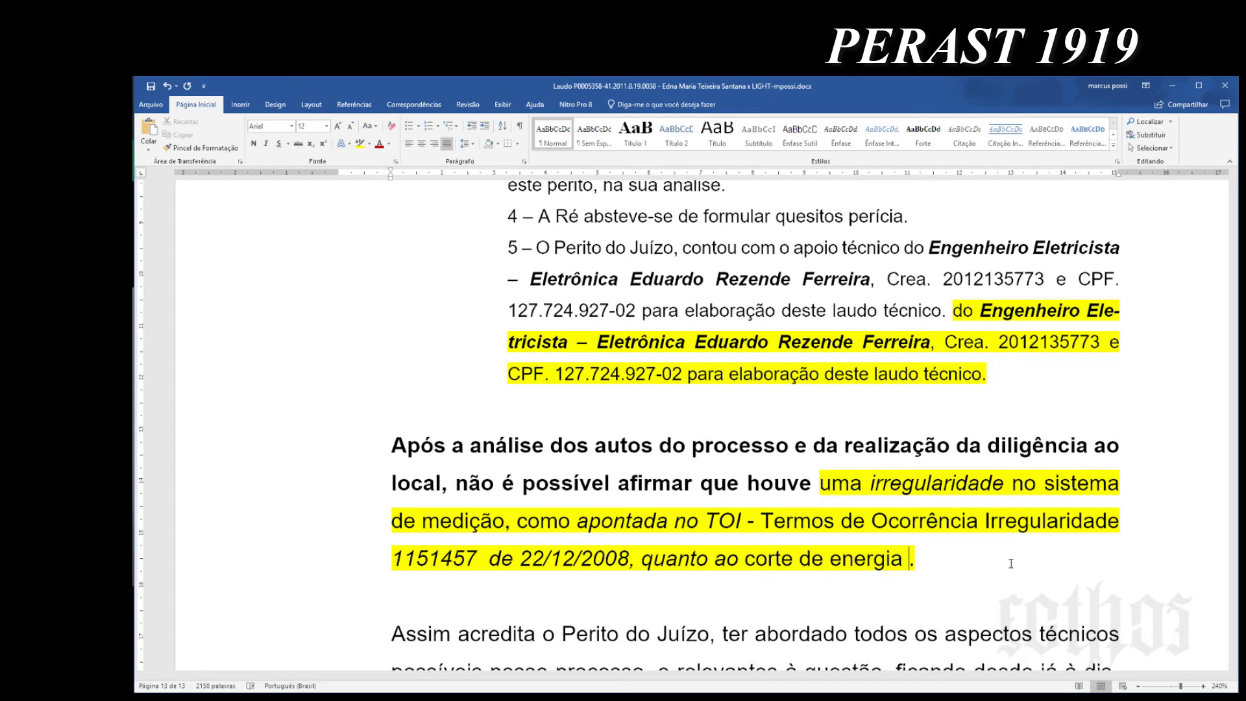
{"action": "type", "text": "ficou calro que"}
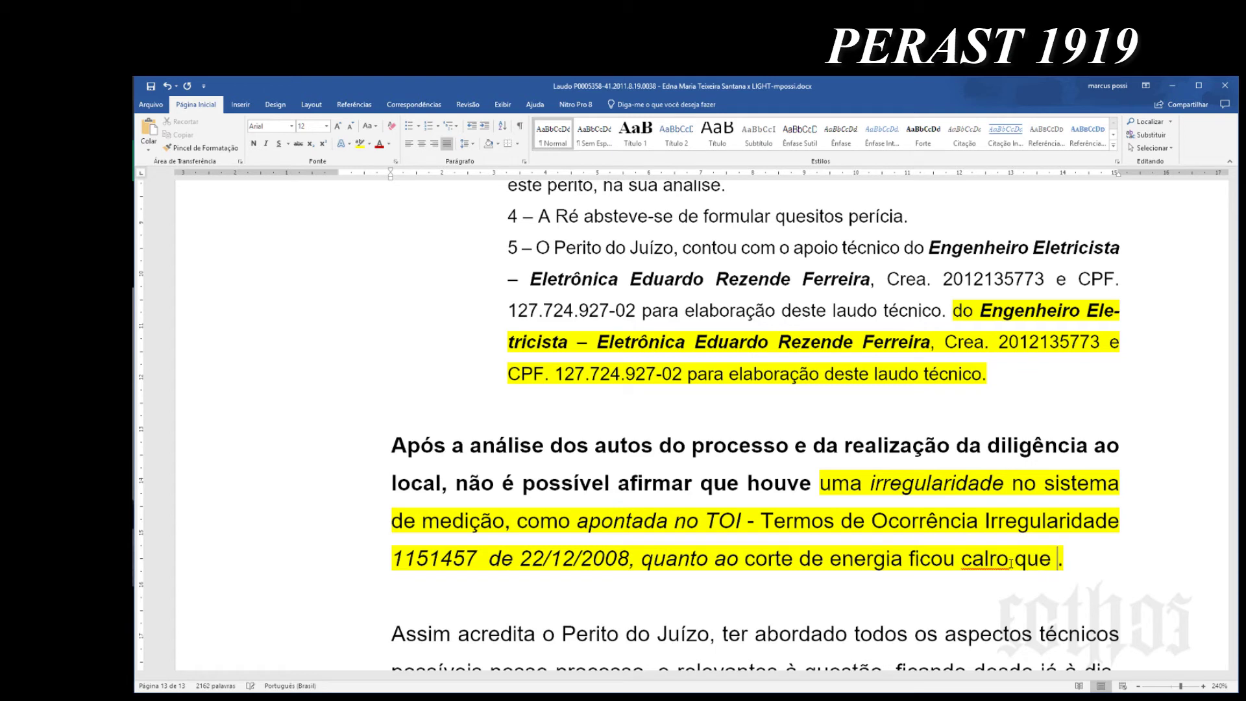
{"action": "key", "text": "BackSpace"}
{"action": "key", "text": "BackSpace"}
{"action": "key", "text": "BackSpace"}
{"action": "key", "text": "BackSpace"}
{"action": "key", "text": "BackSpace"}
{"action": "key", "text": "BackSpace"}
{"action": "key", "text": "BackSpace"}
{"action": "key", "text": "BackSpace"}
{"action": "key", "text": "BackSpace"}
{"action": "key", "text": "BackSpace"}
{"action": "key", "text": "BackSpace"}
{"action": "key", "text": "BackSpace"}
{"action": "key", "text": "BackSpace"}
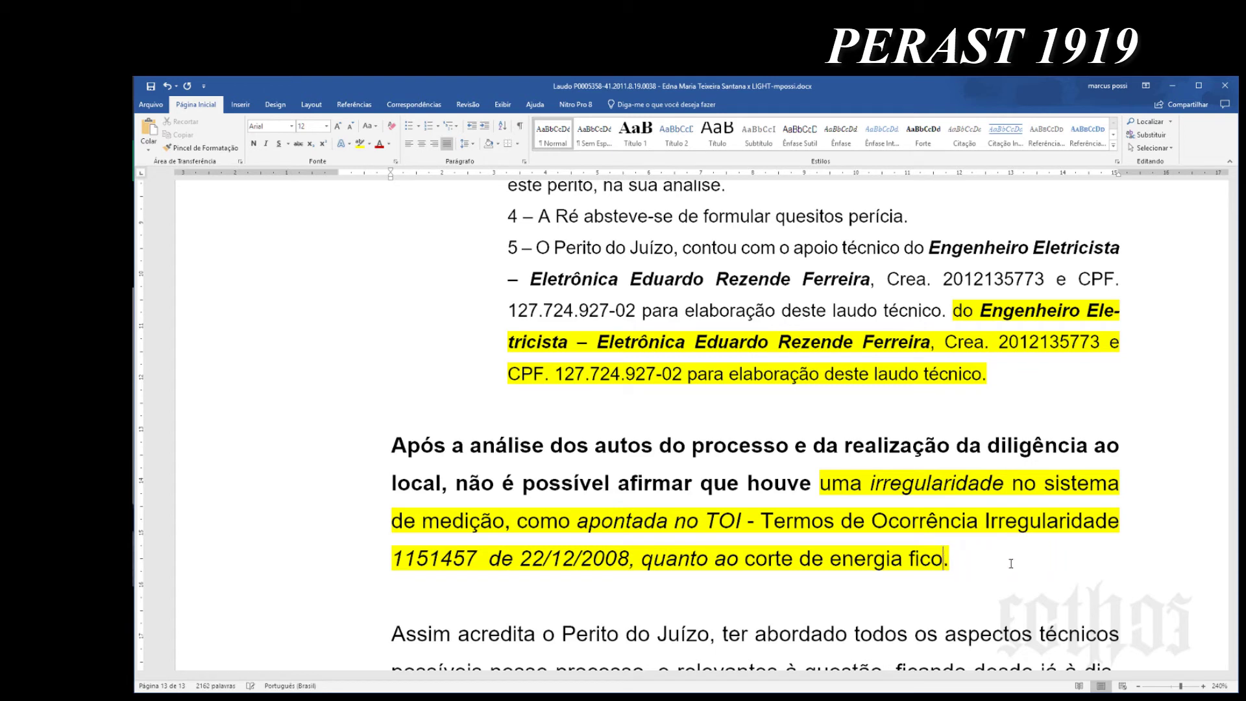
{"action": "type", "text": "não foi possível"}
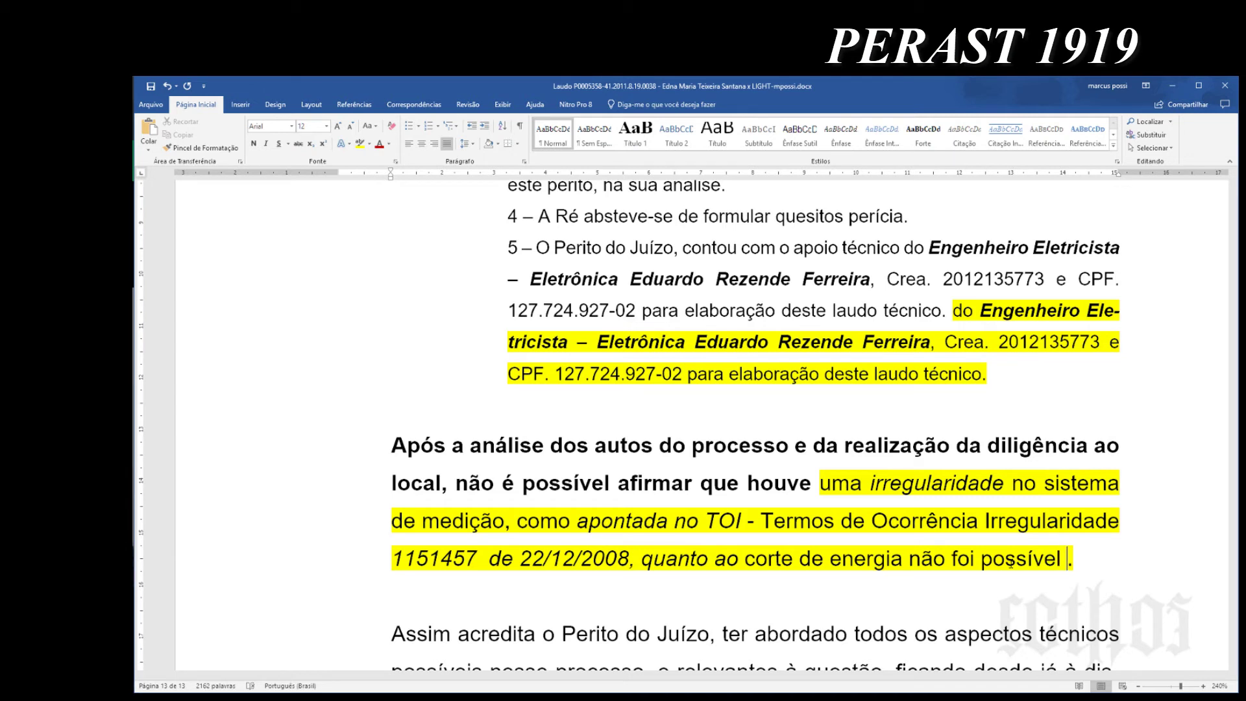
{"action": "type", "text": "resgatar"}
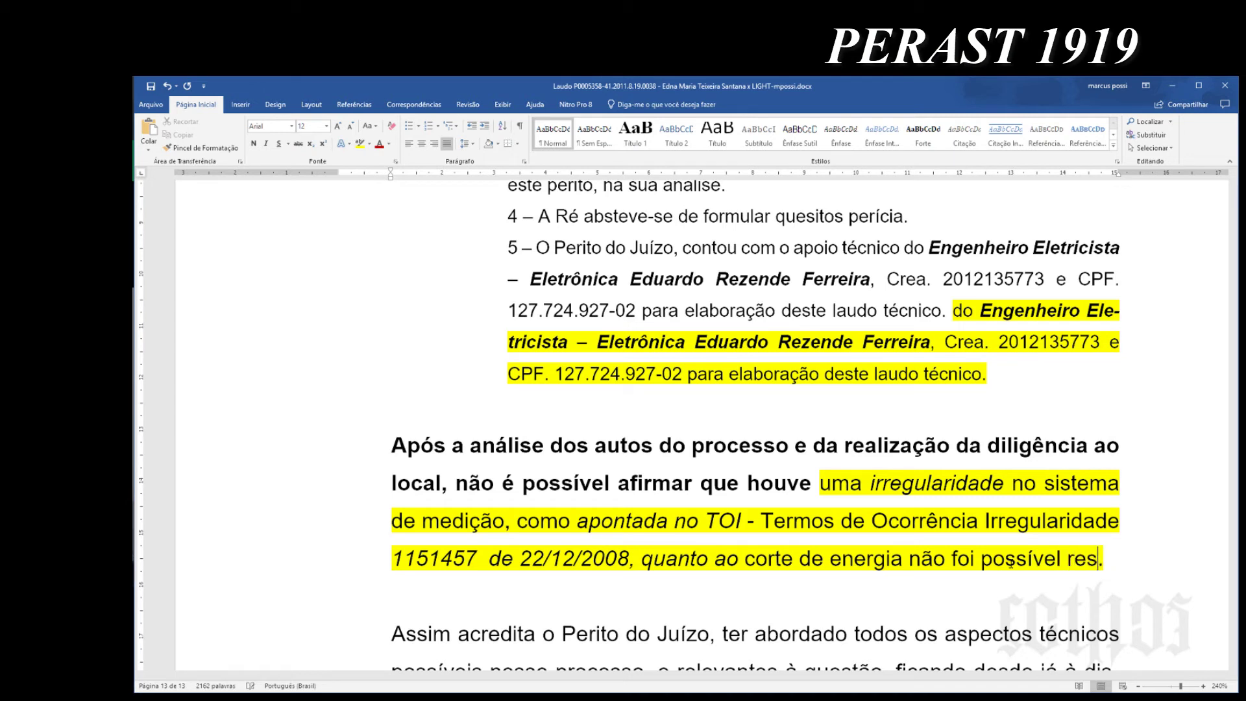
{"action": "type", "text": "info"}
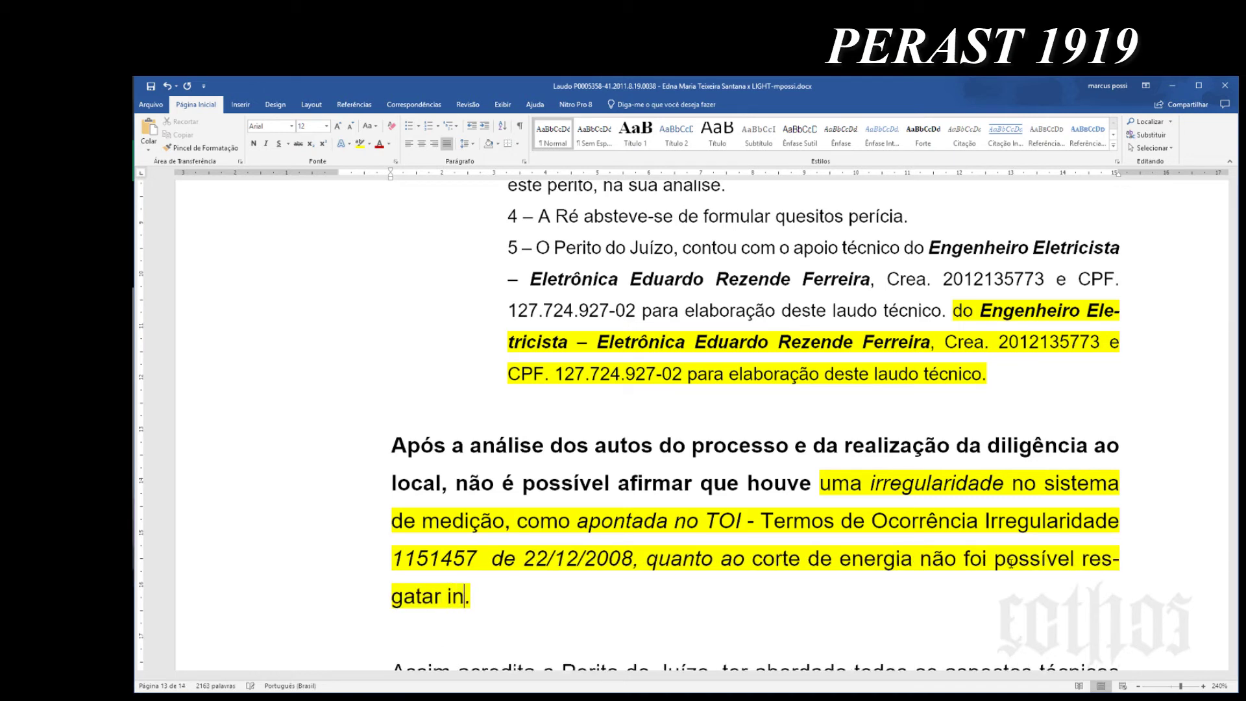
{"action": "type", "text": "rmações das par"}
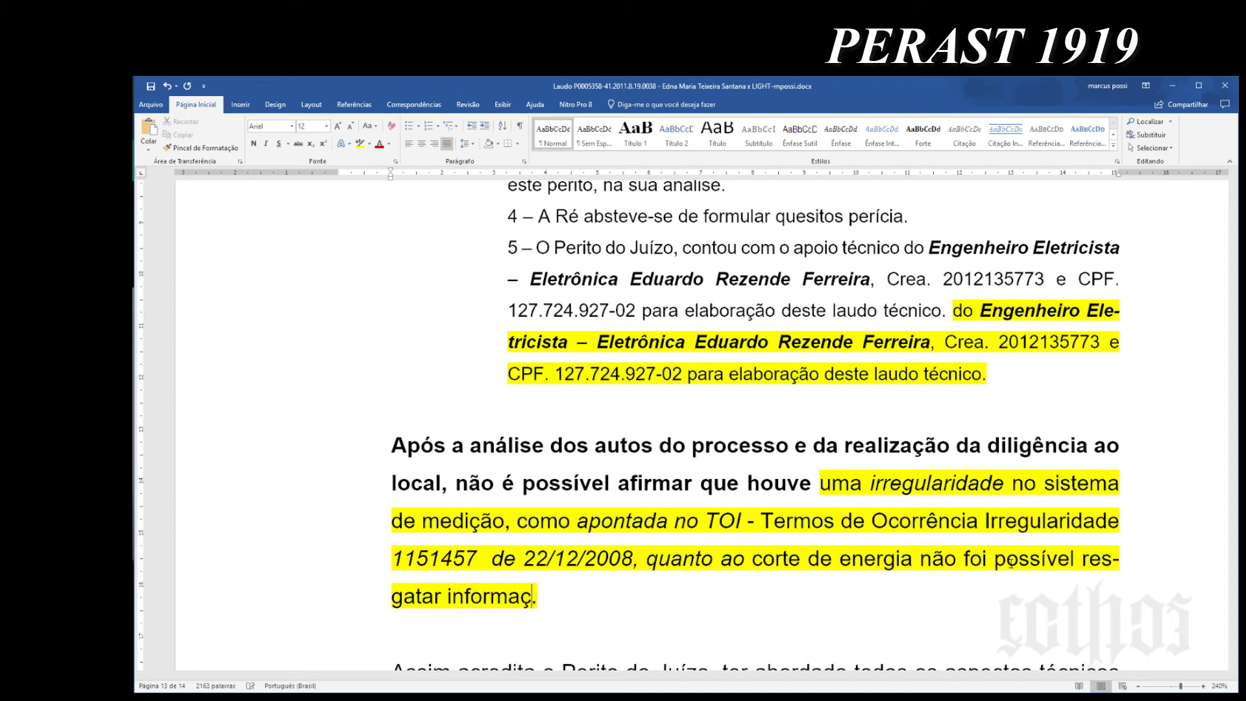
{"action": "type", "text": "tes"}
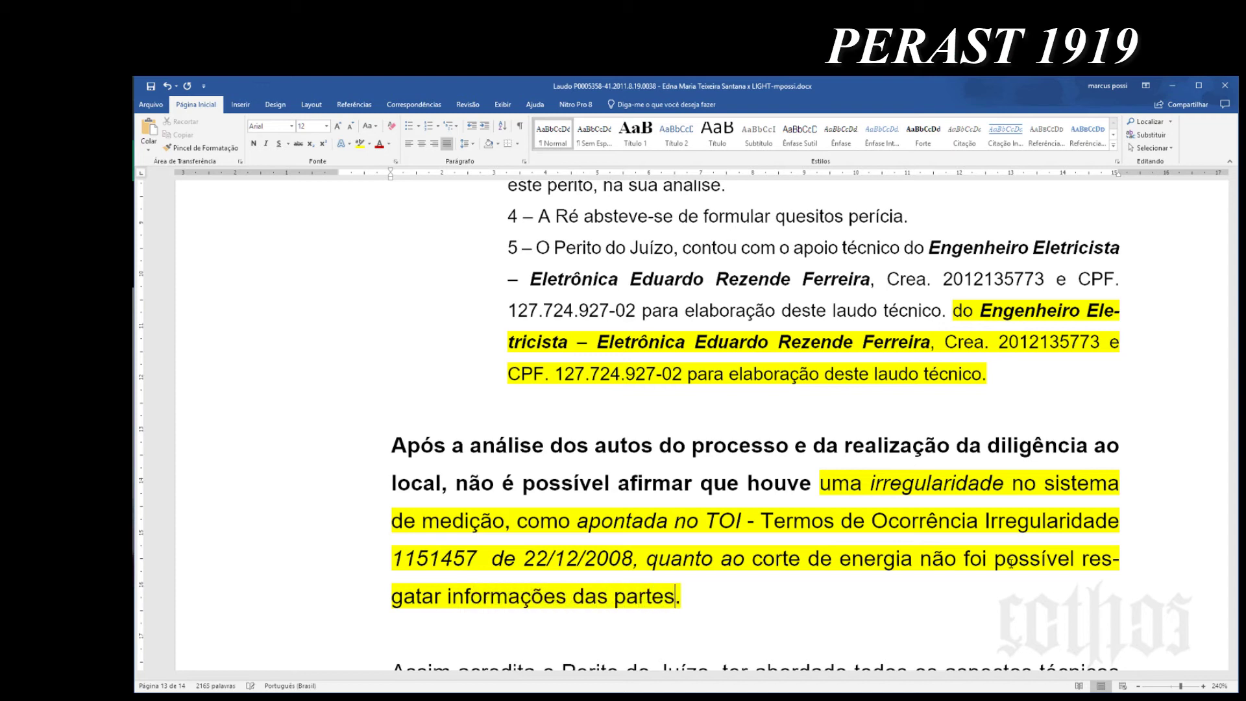
{"action": "key", "text": "BackSpace"}
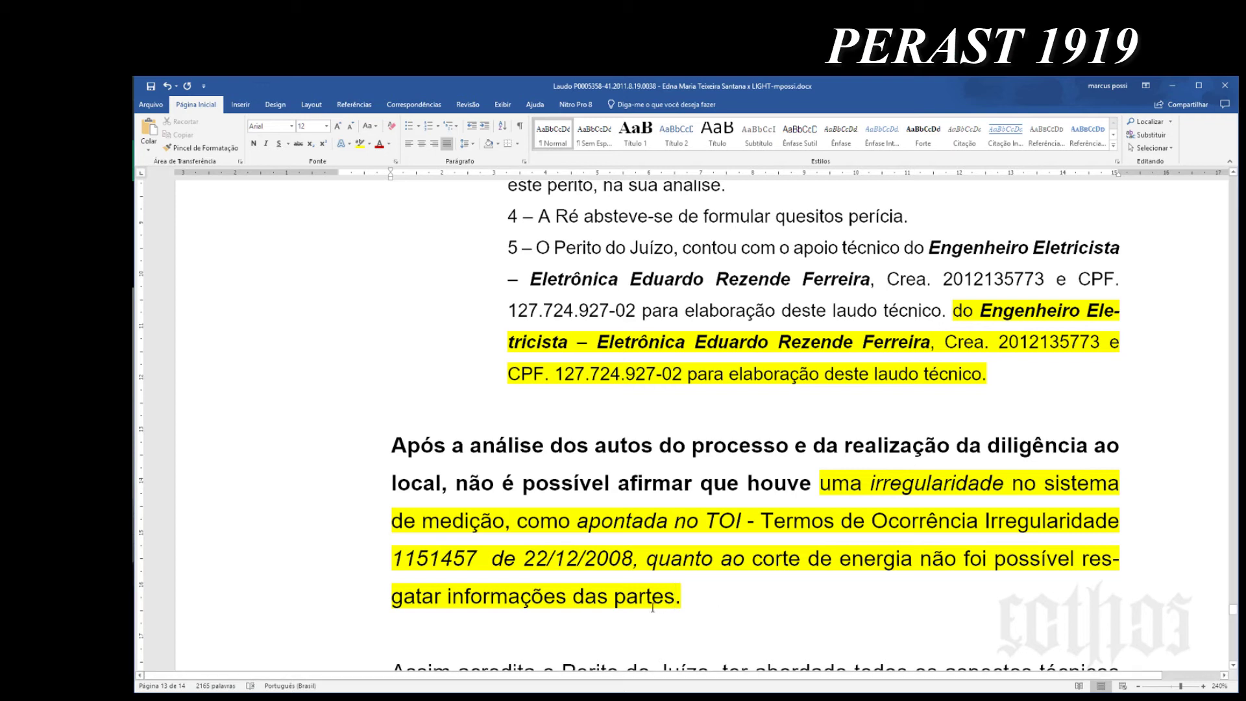
{"action": "left_click_drag", "start_coordinate": [705, 600], "coordinate": [641, 566]}
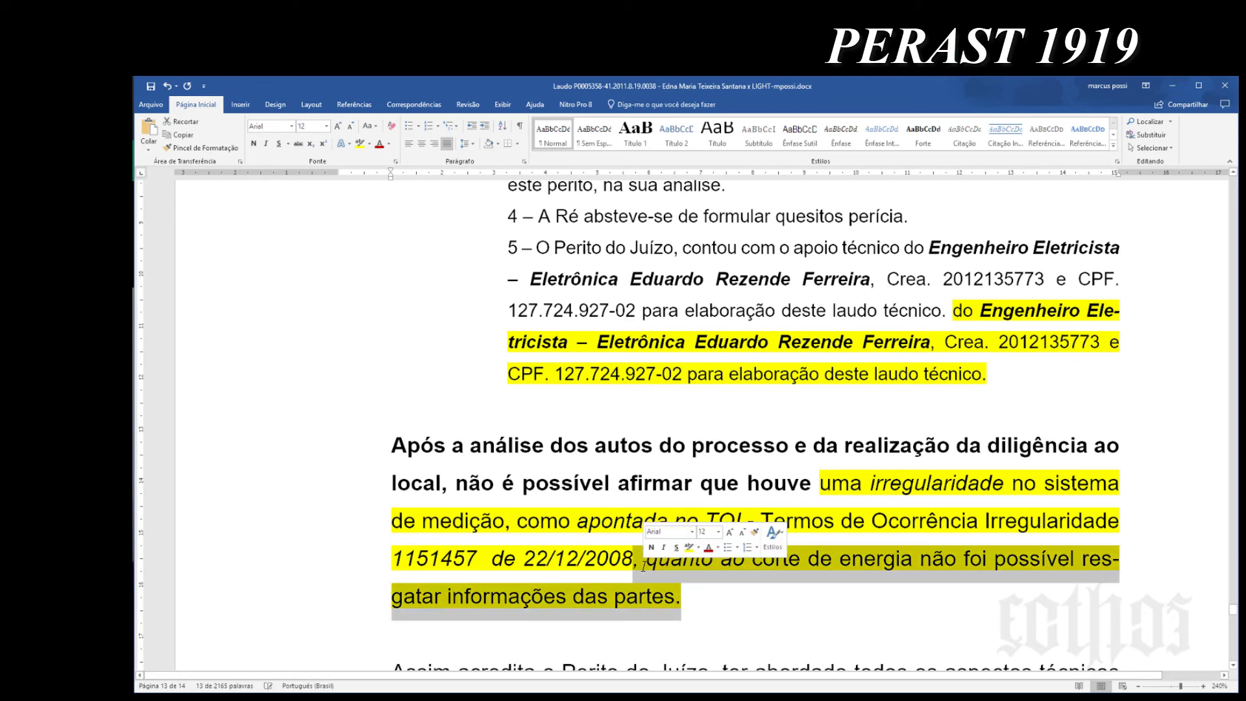
{"action": "type", "text": "."}
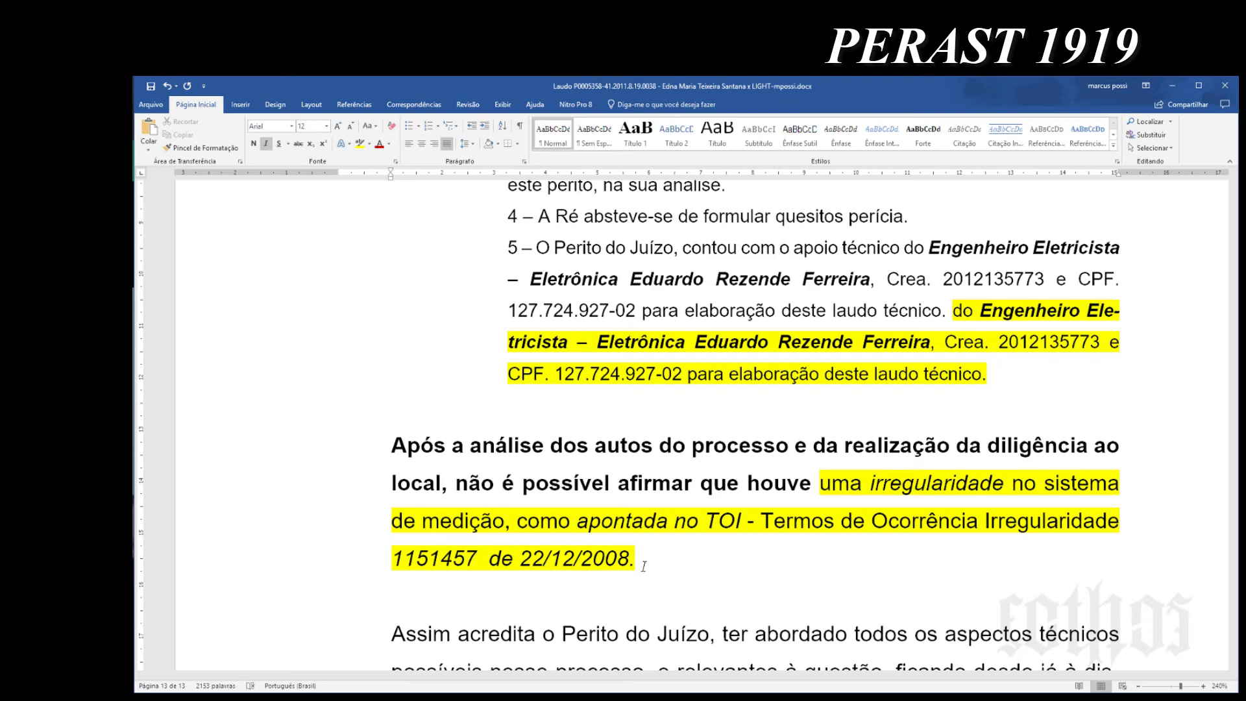
Step: Cut ', e corte de energia' so Objeto da Perícia ends 'Termos de Ocorrência Irregularidade.'
{"action": "key", "text": "ctrl+Home"}
{"action": "key", "text": "Page_Down"}
{"action": "key", "text": "Page_Down"}
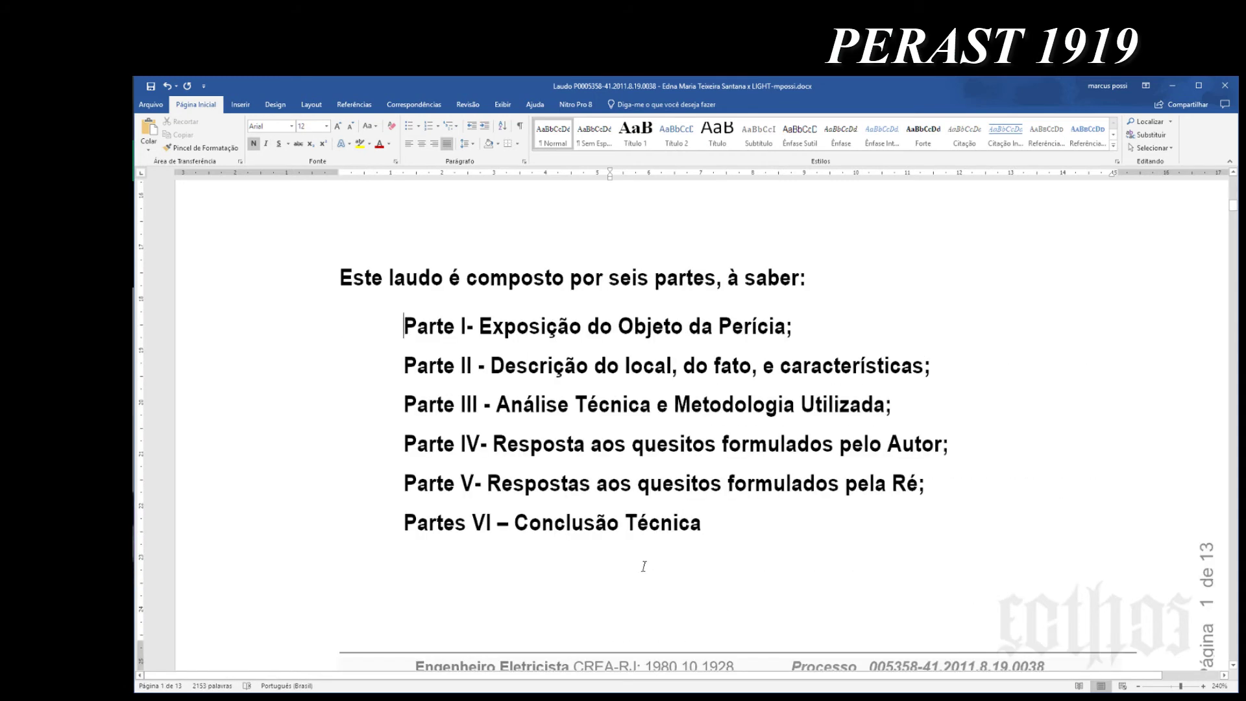
{"action": "key", "text": "Page_Down"}
{"action": "key", "text": "Page_Down"}
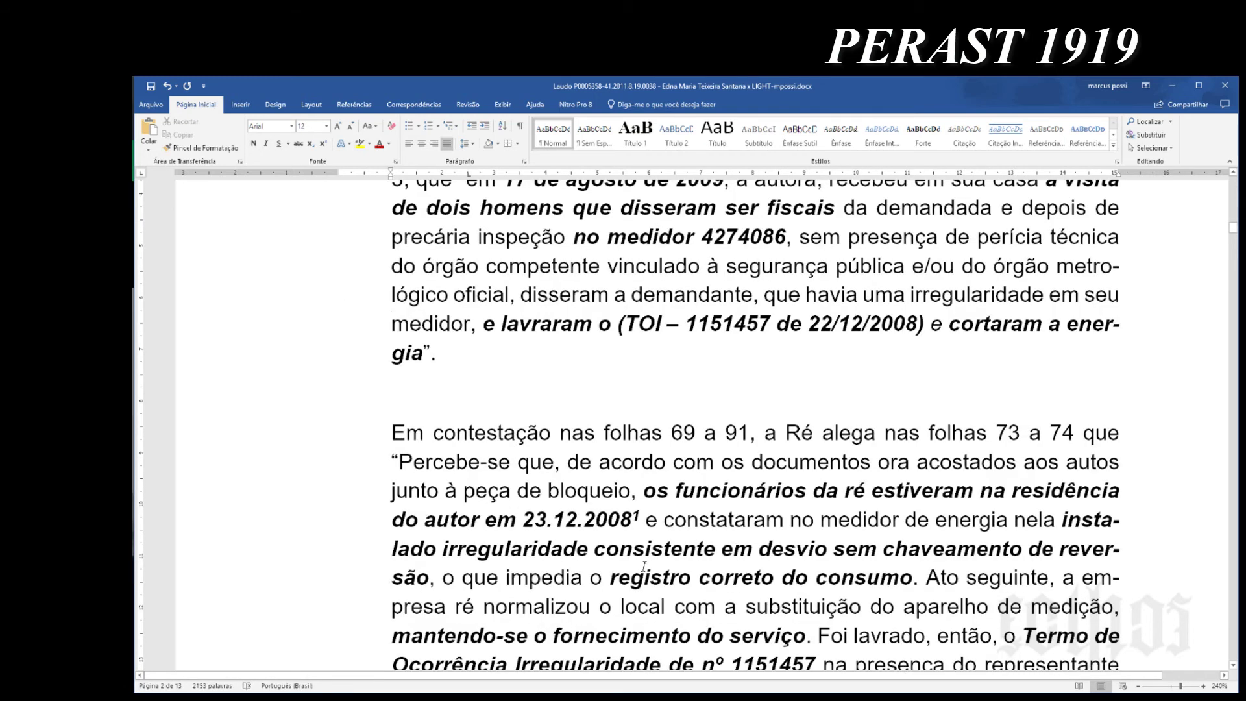
{"action": "key", "text": "Page_Down"}
{"action": "key", "text": "Page_Down"}
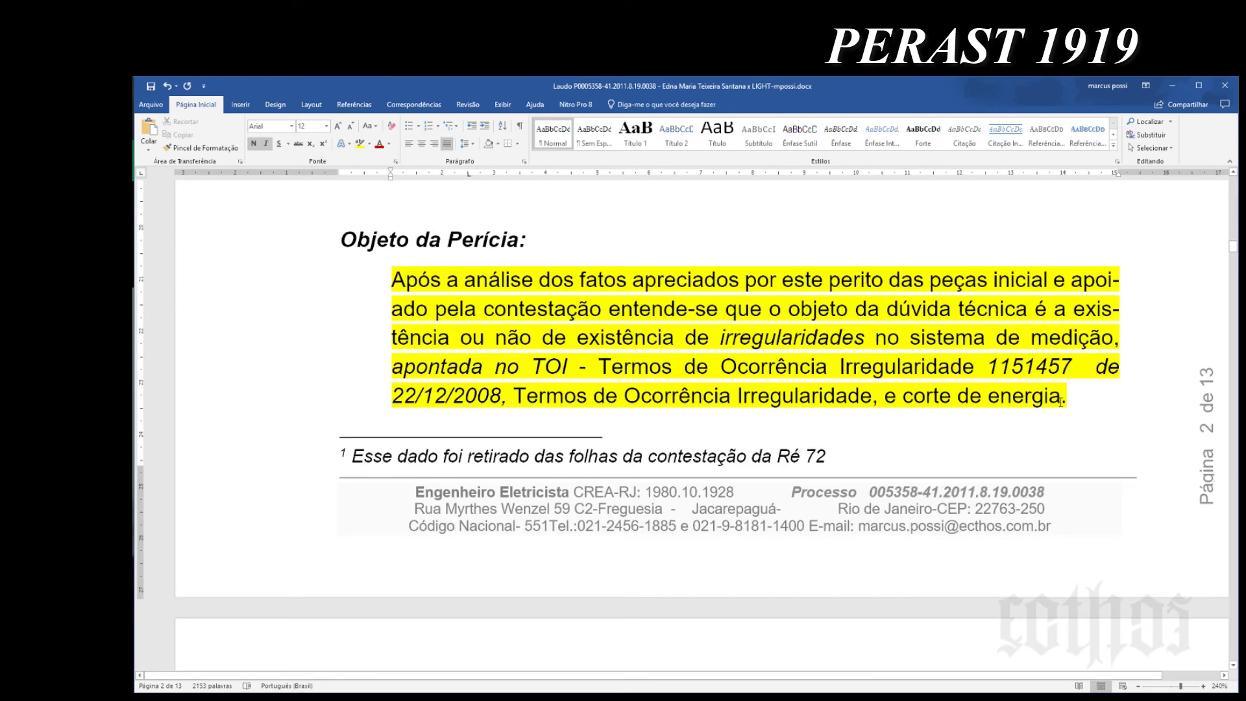
{"action": "left_click_drag", "start_coordinate": [1076, 404], "coordinate": [874, 413]}
{"action": "key", "text": "Delete"}
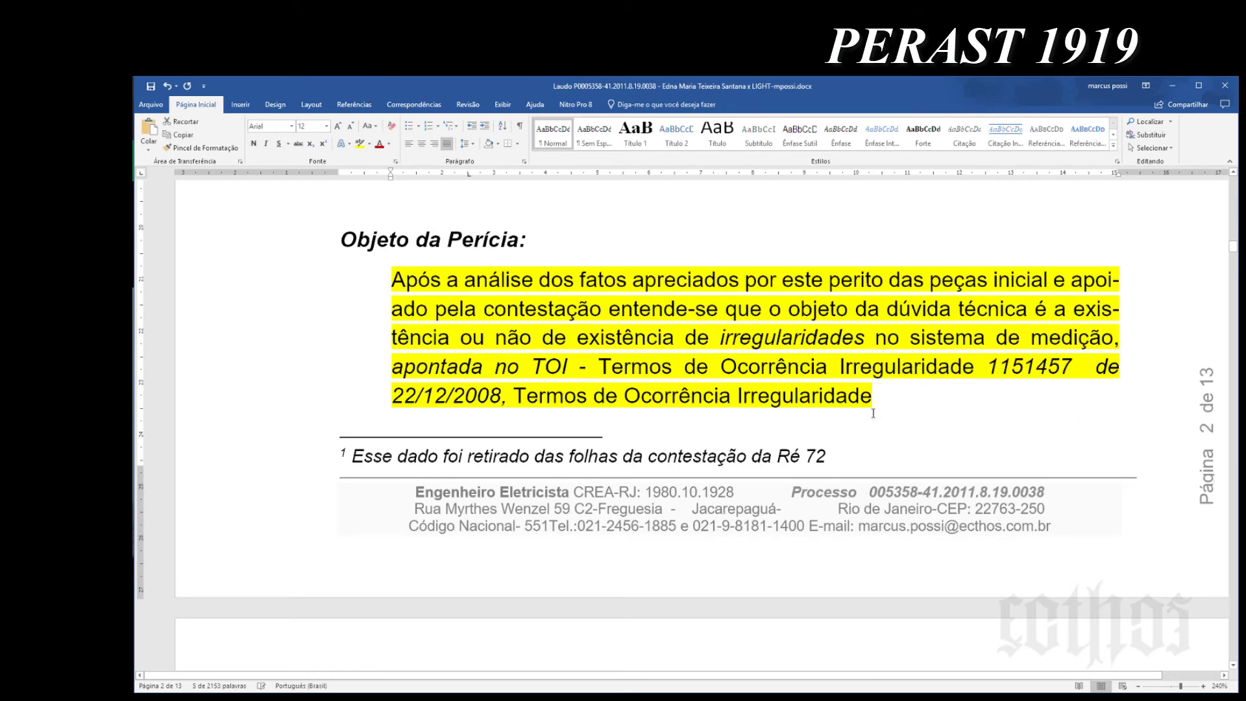
{"action": "type", "text": "."}
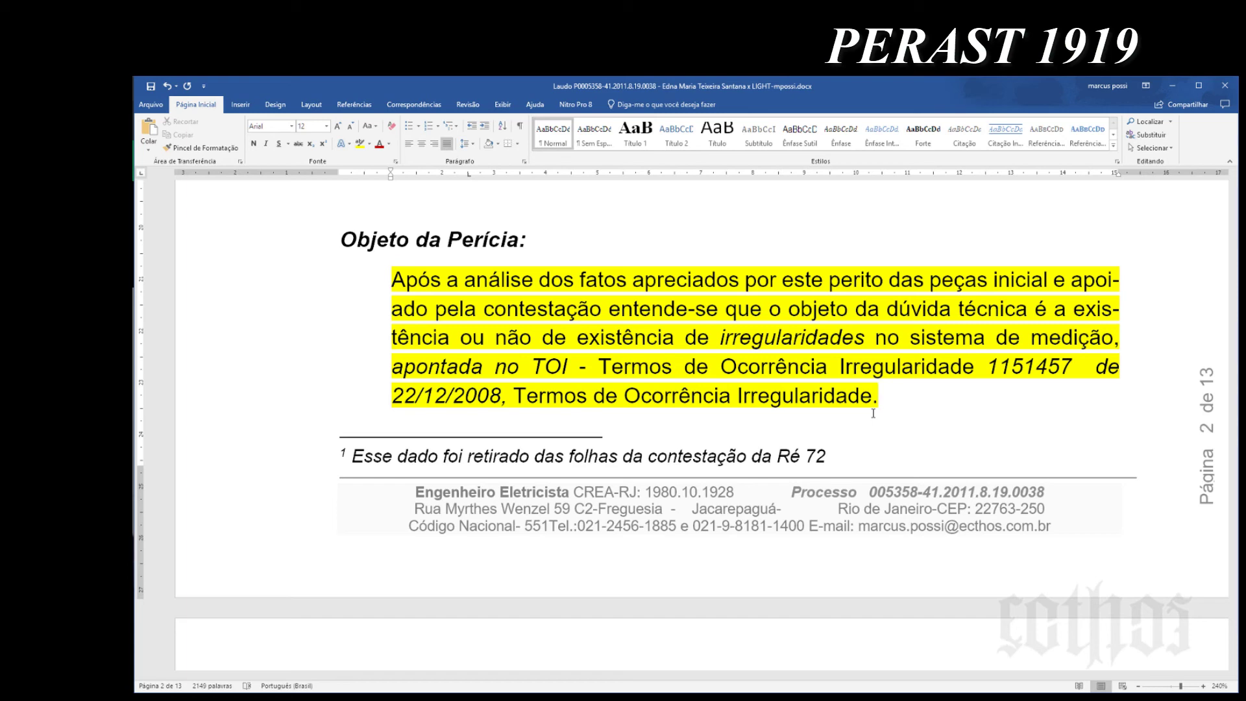
{"action": "key", "text": "ctrl+End"}
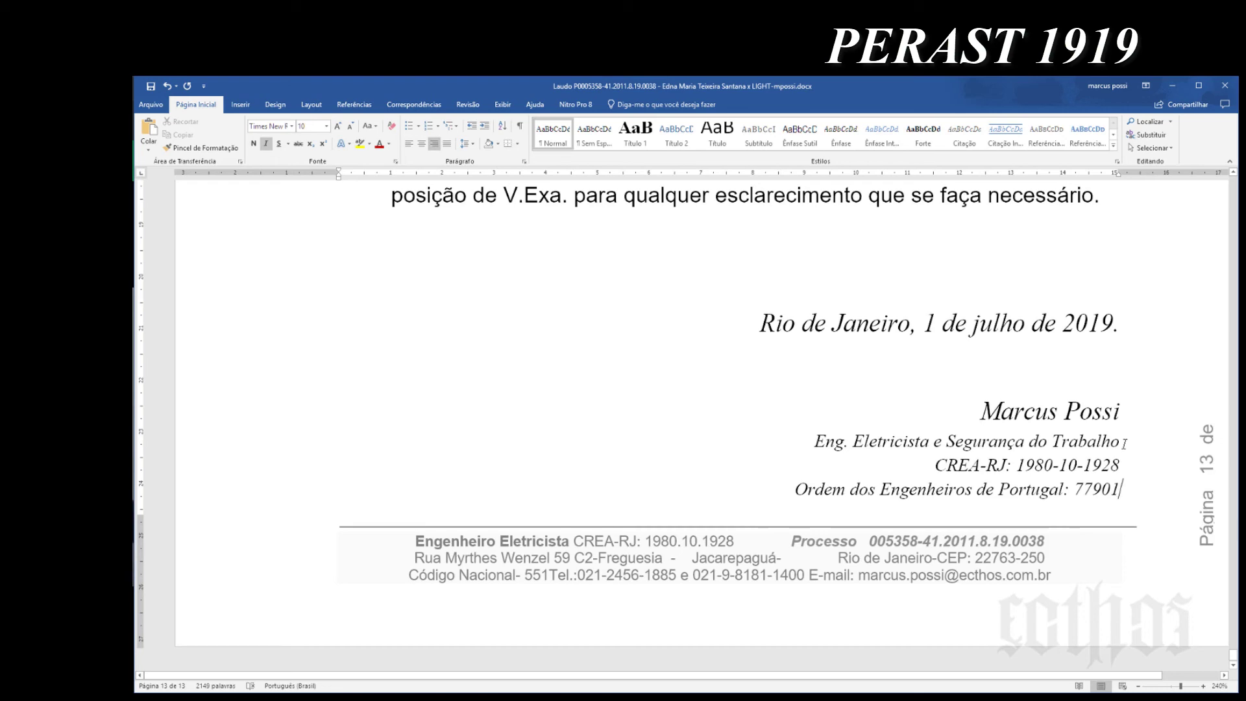
Step: Correct the day in the signature date to '1o'
{"action": "scroll", "coordinate": [1125, 443], "scroll_direction": "up", "scroll_amount": 5}
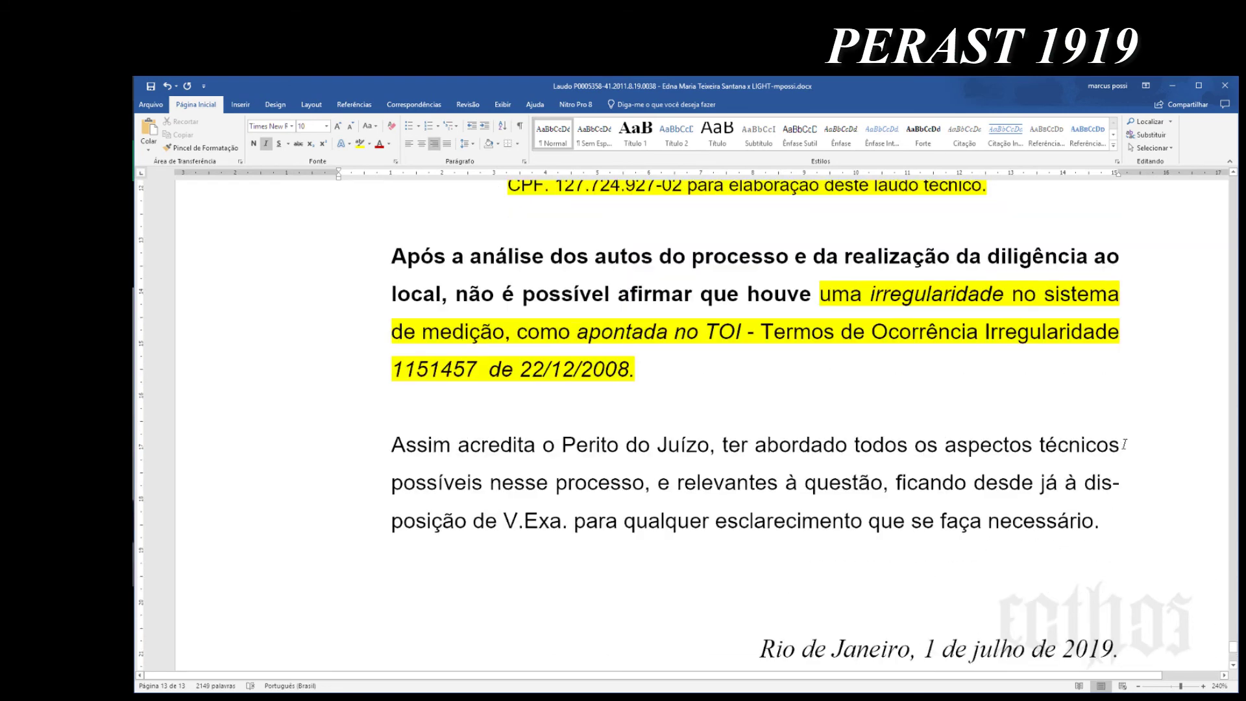
{"action": "left_click", "coordinate": [933, 647]}
{"action": "type", "text": "1o"}
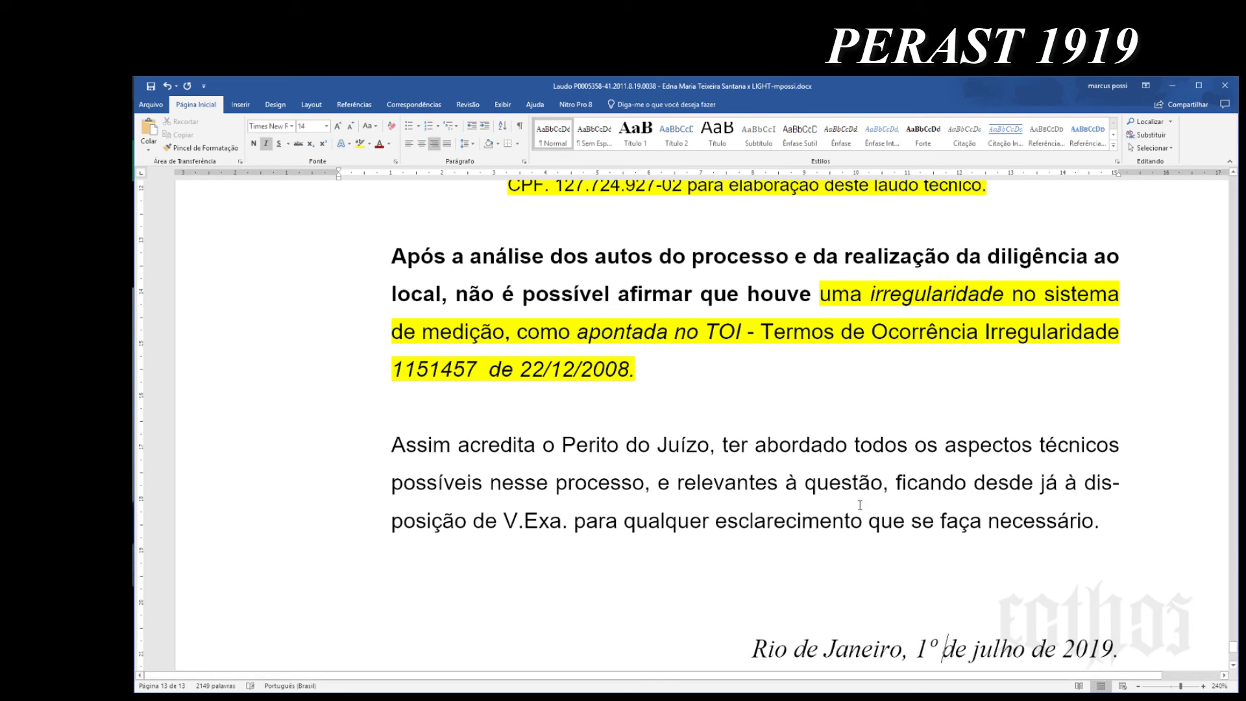
Step: Add 'Anexo:' at the document's end with 'Identificacao dos participantes:' on the next line
{"action": "scroll", "coordinate": [922, 565], "scroll_direction": "down", "scroll_amount": 5}
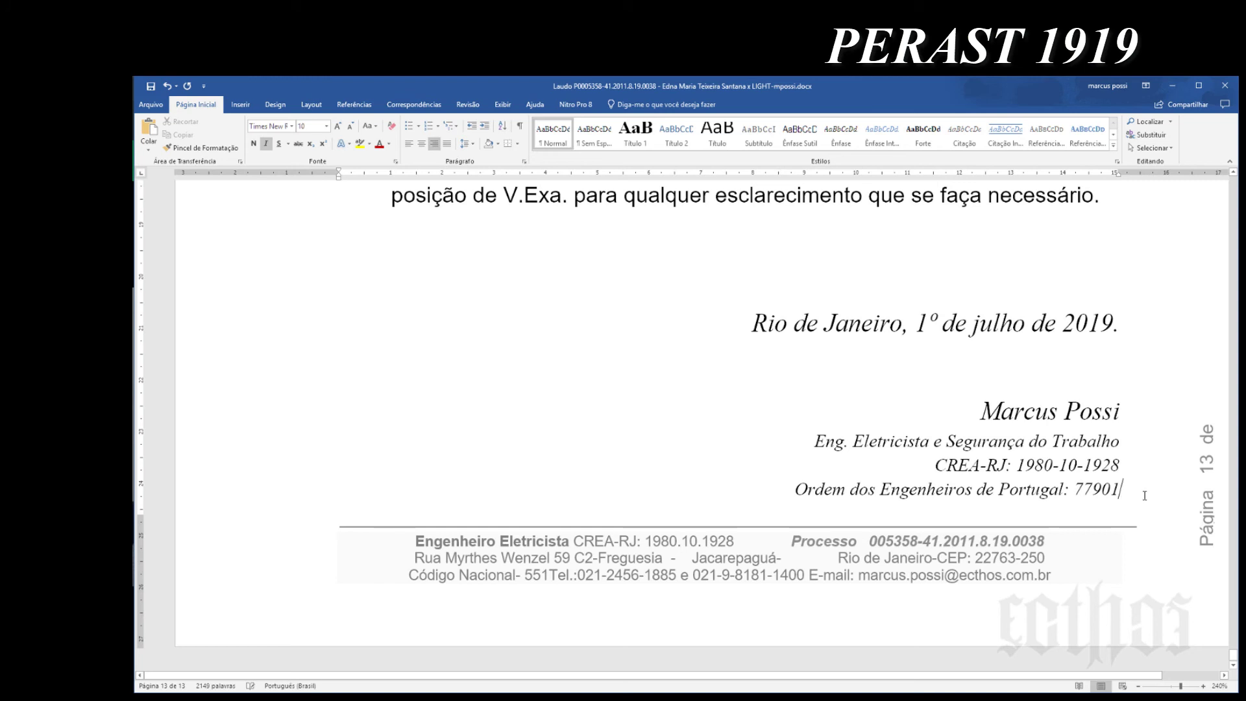
{"action": "key", "text": "ctrl+End"}
{"action": "type", "text": "Awen"}
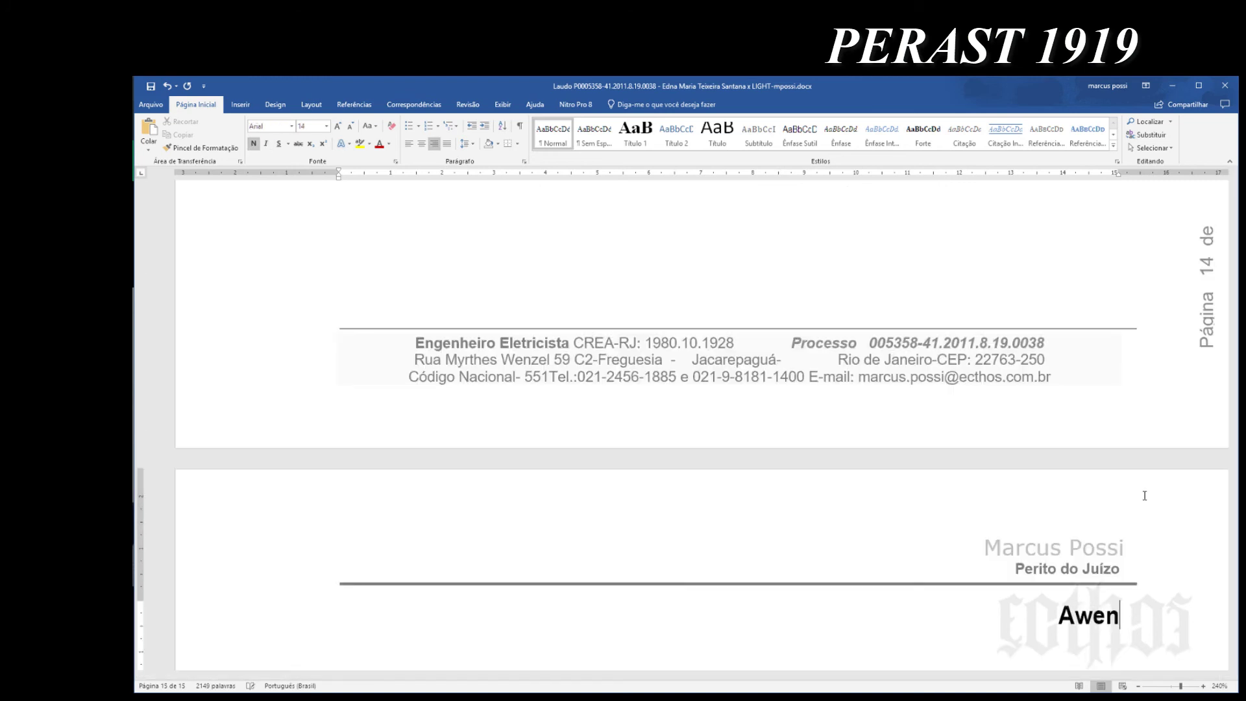
{"action": "type", "text": "xo"}
{"action": "key", "text": "BackSpace"}
{"action": "key", "text": "BackSpace"}
{"action": "key", "text": "BackSpace"}
{"action": "key", "text": "BackSpace"}
{"action": "key", "text": "BackSpace"}
{"action": "type", "text": "nexo:"}
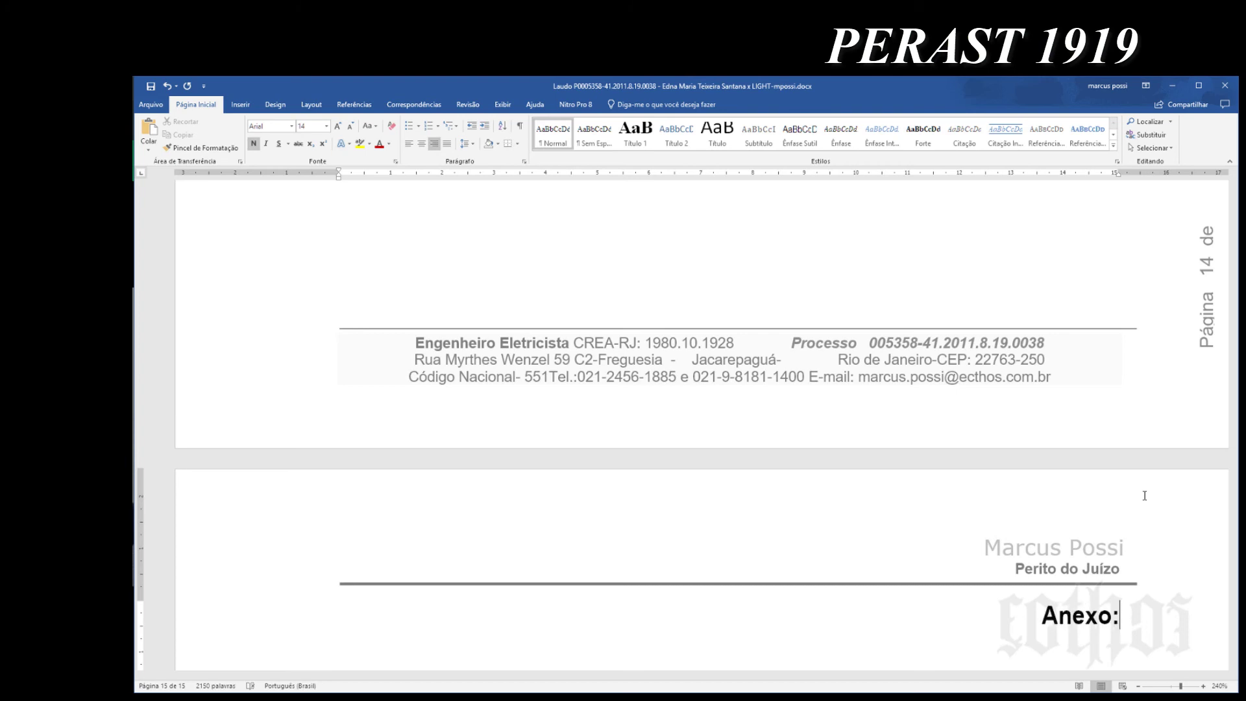
{"action": "key", "text": "Return"}
{"action": "key", "text": "Return"}
{"action": "type", "text": "Iden"}
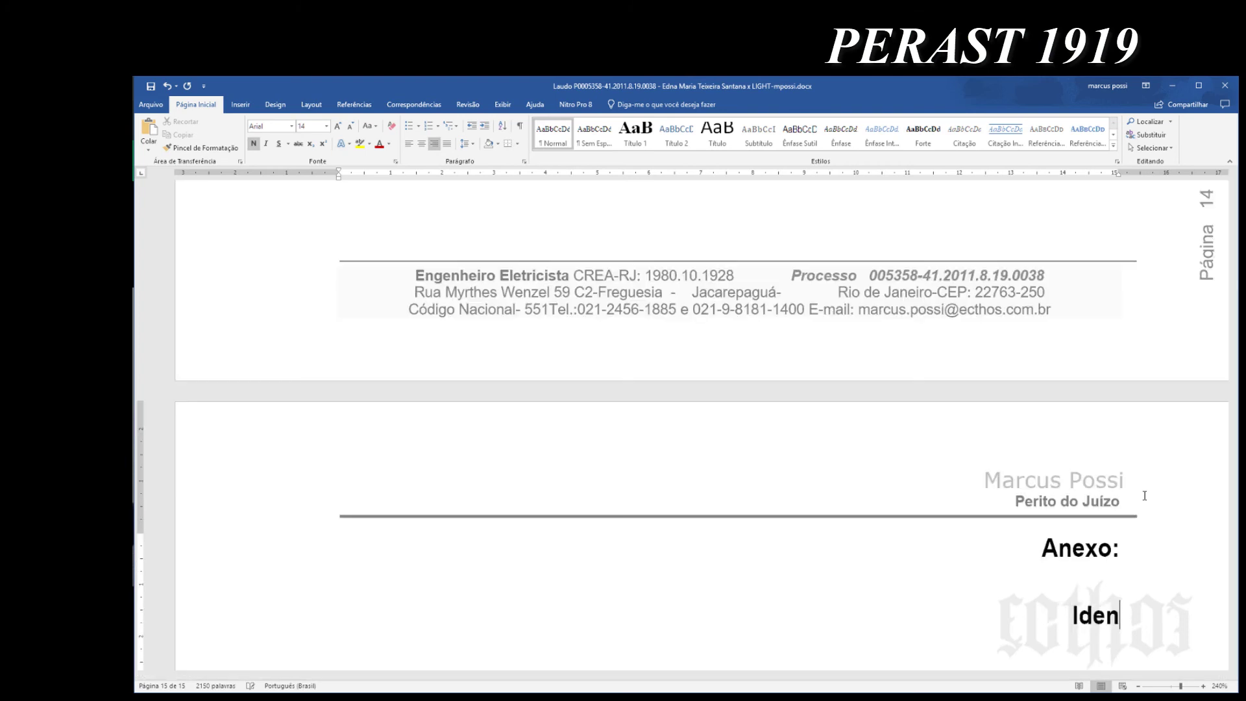
{"action": "type", "text": "tificacao dos pare"}
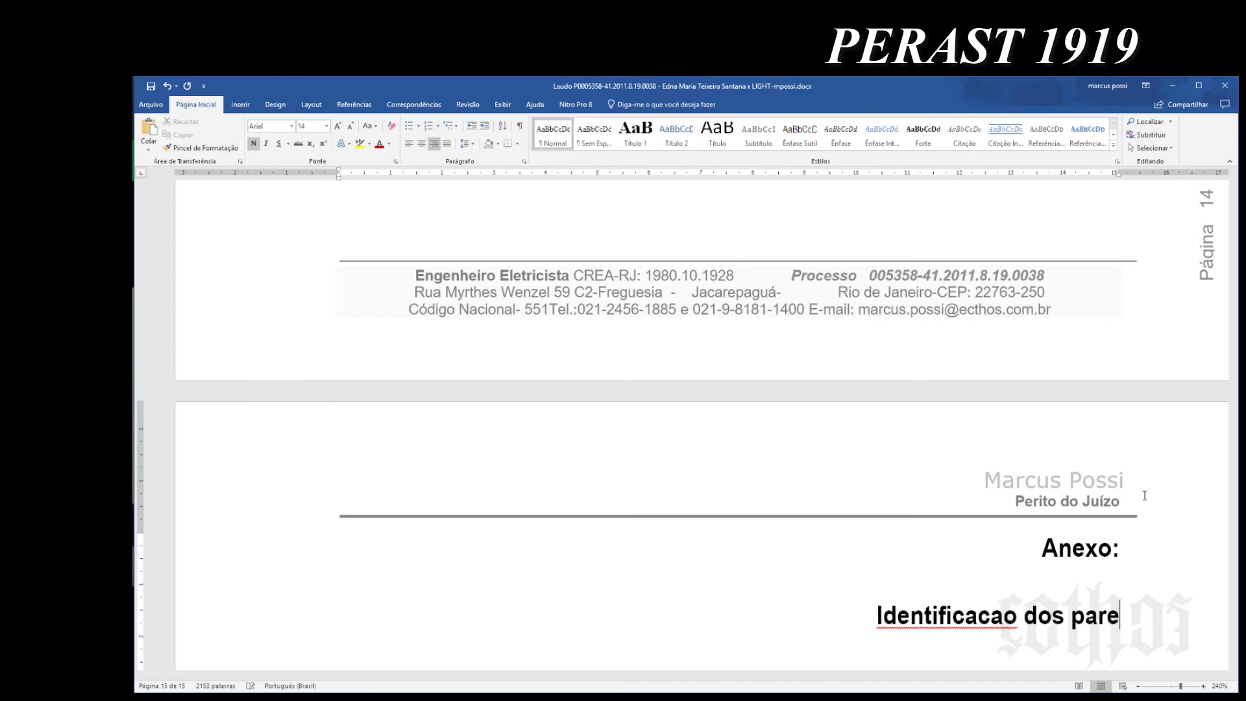
{"action": "key", "text": "BackSpace"}
{"action": "type", "text": "ticipants"}
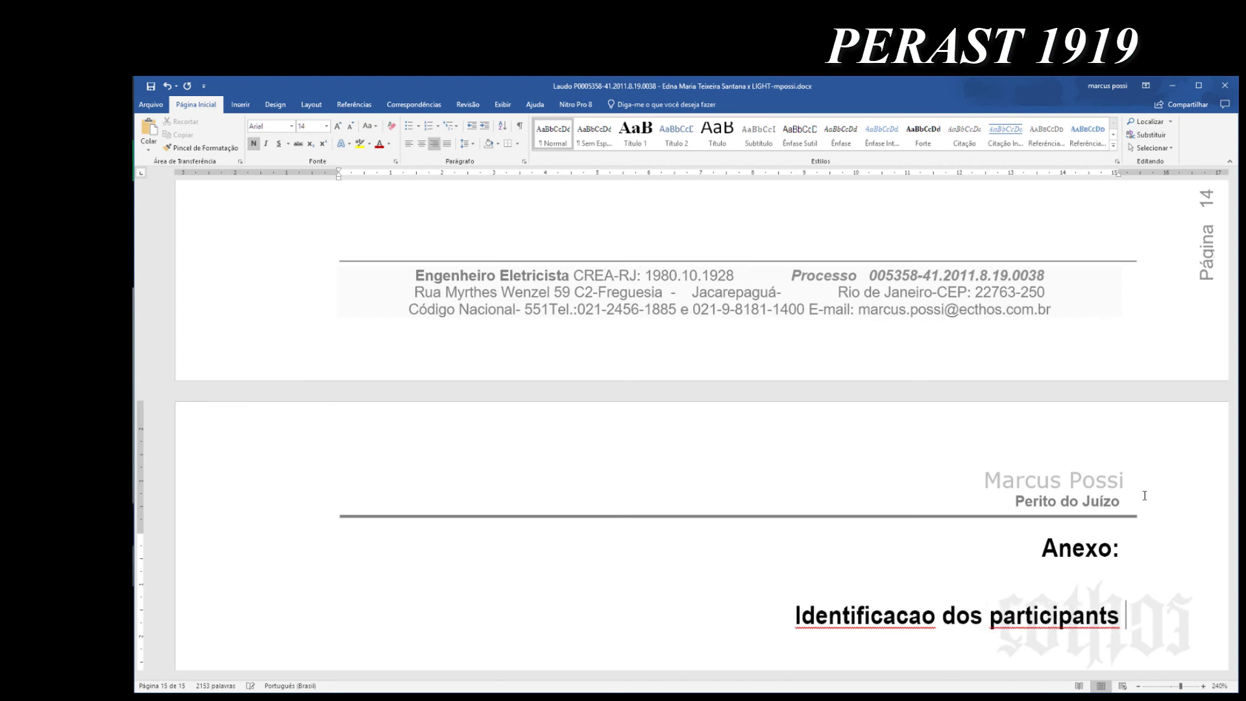
{"action": "key", "text": "BackSpace"}
{"action": "type", "text": "es:"}
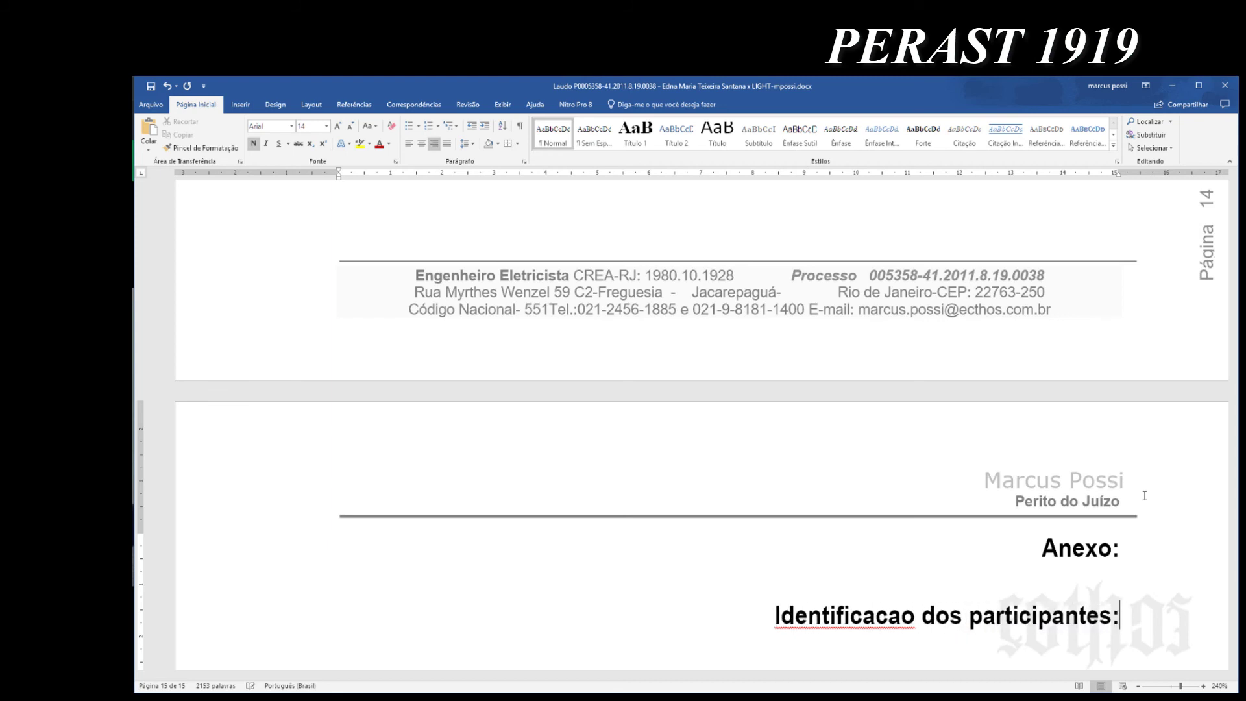
Step: Remove bold from the participants heading and correct its spelling to 'Identificação'
{"action": "key", "text": "shift+Home"}
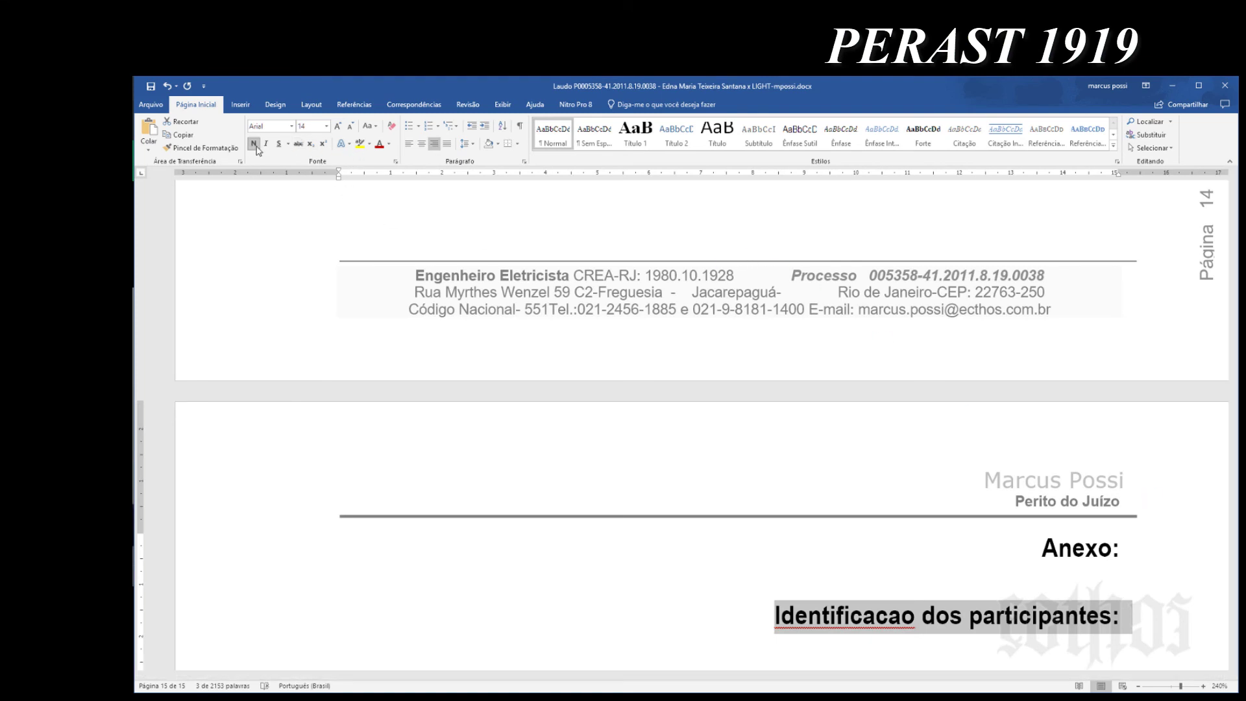
{"action": "key", "text": "ctrl+n"}
{"action": "scroll", "coordinate": [390, 324], "scroll_direction": "down", "scroll_amount": 7}
{"action": "scroll", "coordinate": [417, 344], "scroll_direction": "down", "scroll_amount": 5}
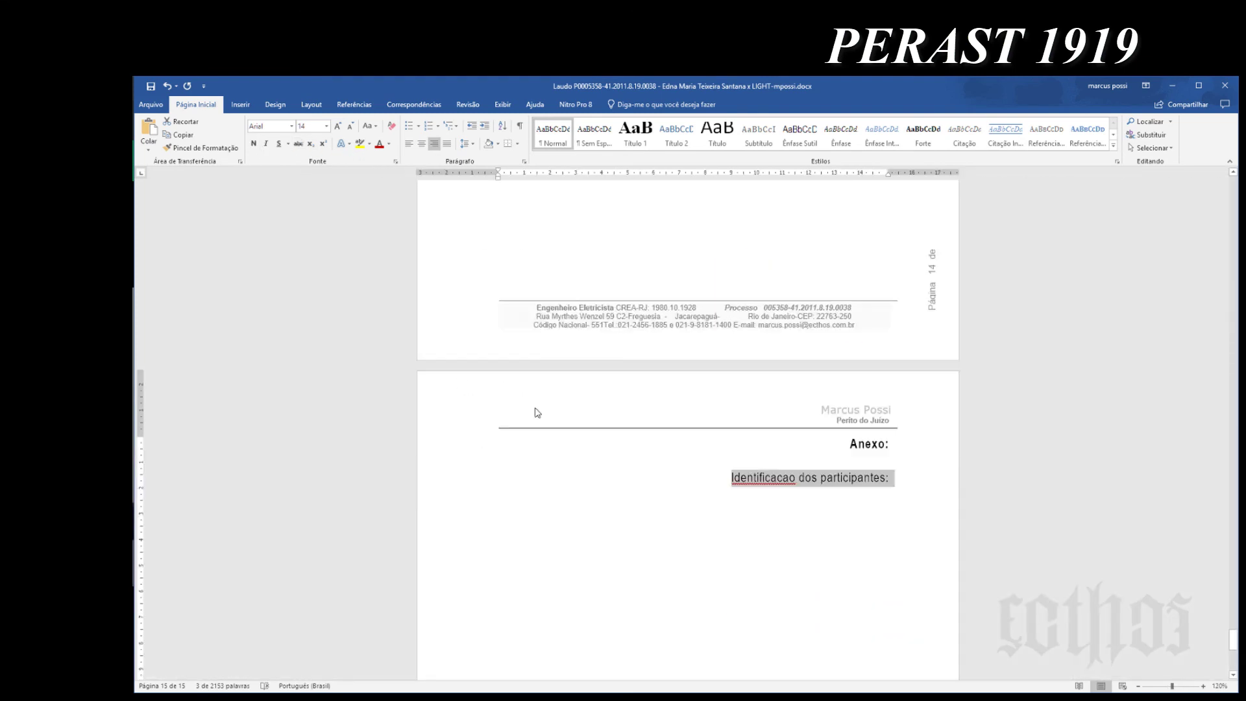
{"action": "left_click", "coordinate": [758, 416]}
{"action": "right_click", "coordinate": [759, 416]}
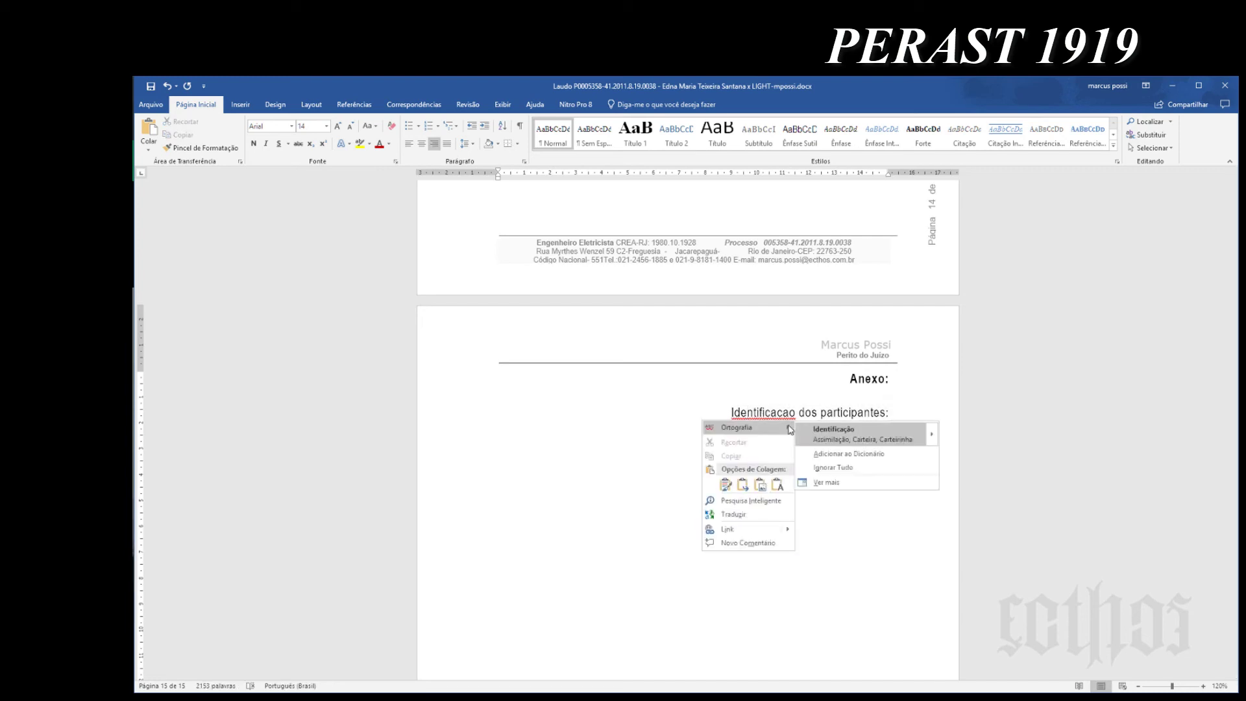
{"action": "left_click", "coordinate": [801, 433]}
{"action": "scroll", "coordinate": [662, 381], "scroll_direction": "up", "scroll_amount": 5}
{"action": "scroll", "coordinate": [662, 382], "scroll_direction": "up", "scroll_amount": 10}
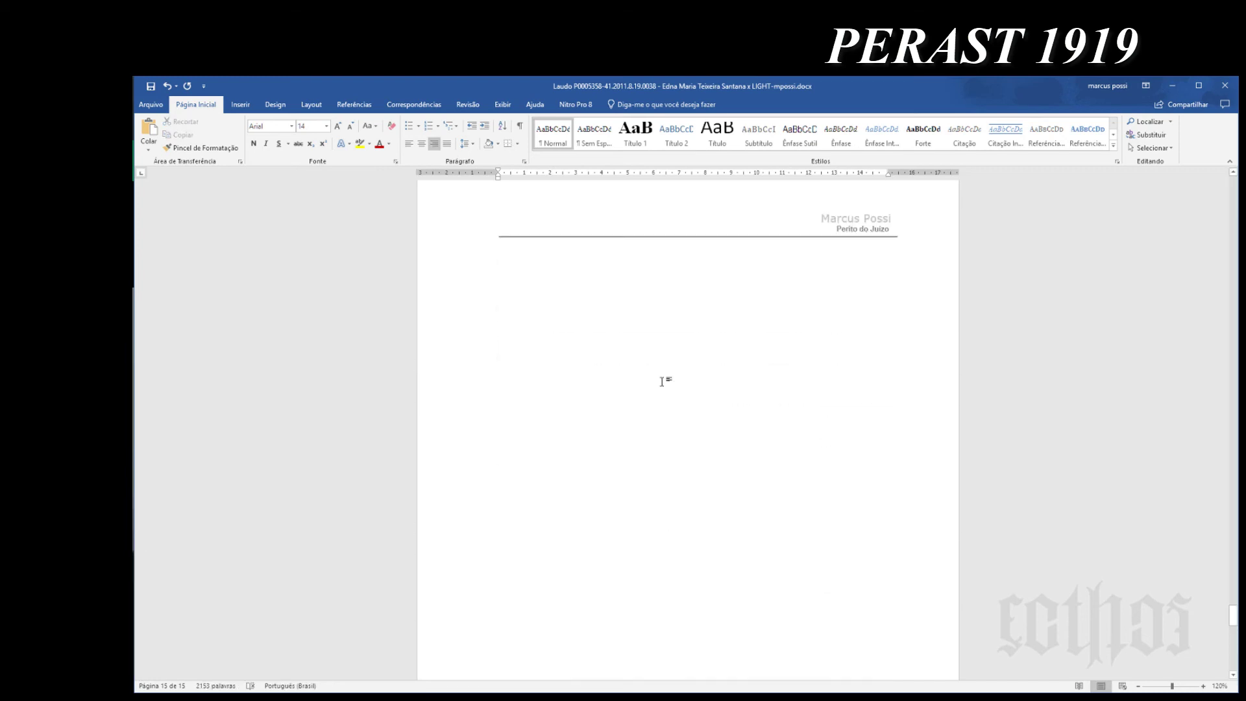
Step: Paste the passage from page 13 onto page 14 and remove a stray character
{"action": "left_click", "coordinate": [643, 461]}
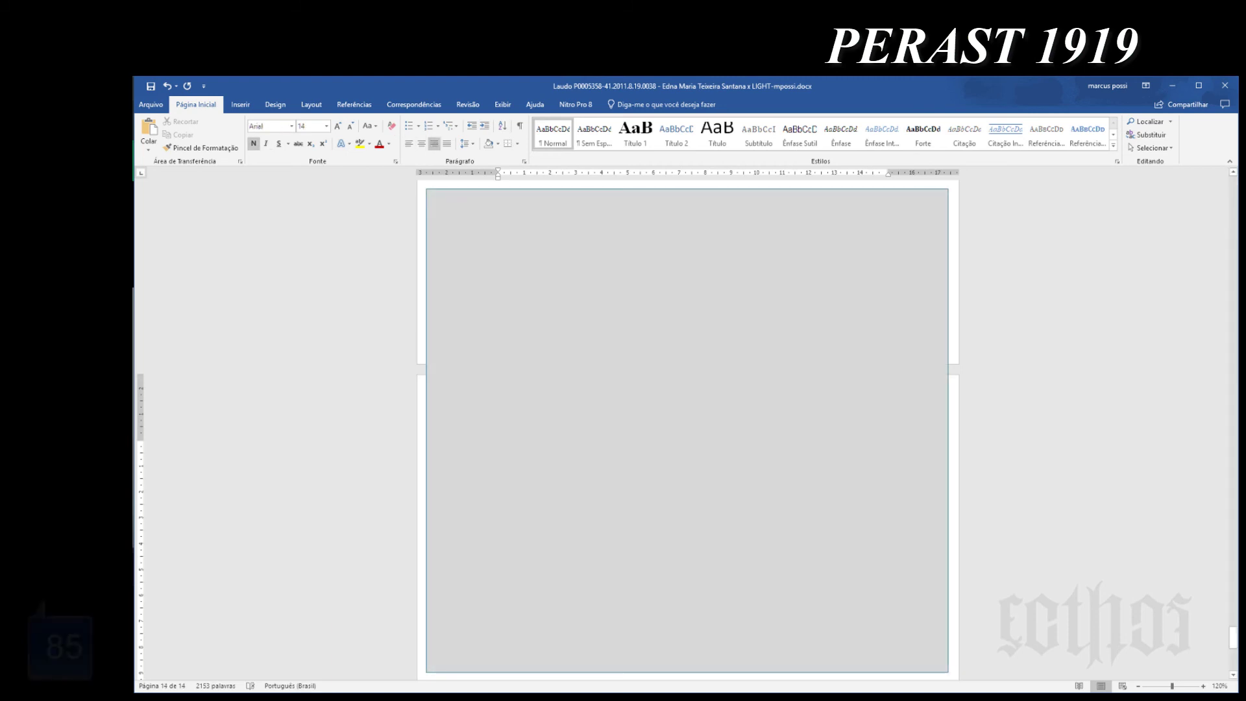
{"action": "scroll", "coordinate": [687, 429], "scroll_direction": "up", "scroll_amount": 3}
{"action": "scroll", "coordinate": [687, 429], "scroll_direction": "up", "scroll_amount": 1}
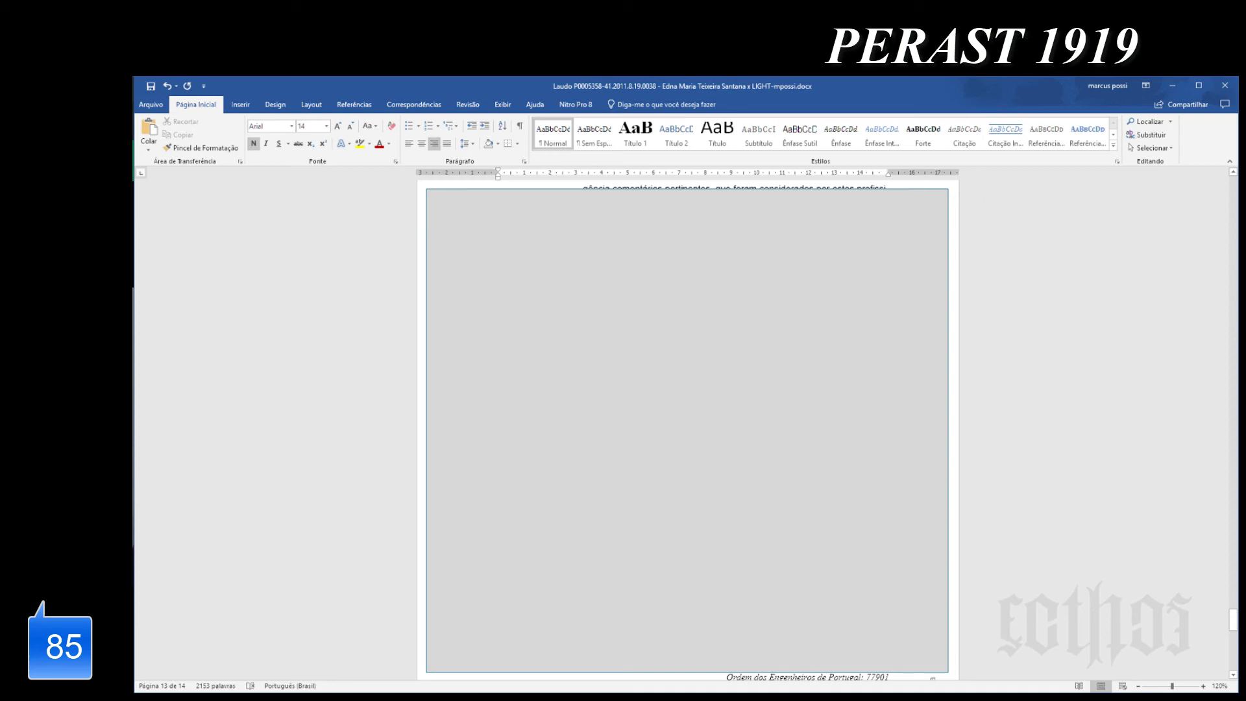
{"action": "key", "text": "ctrl+shift+Down"}
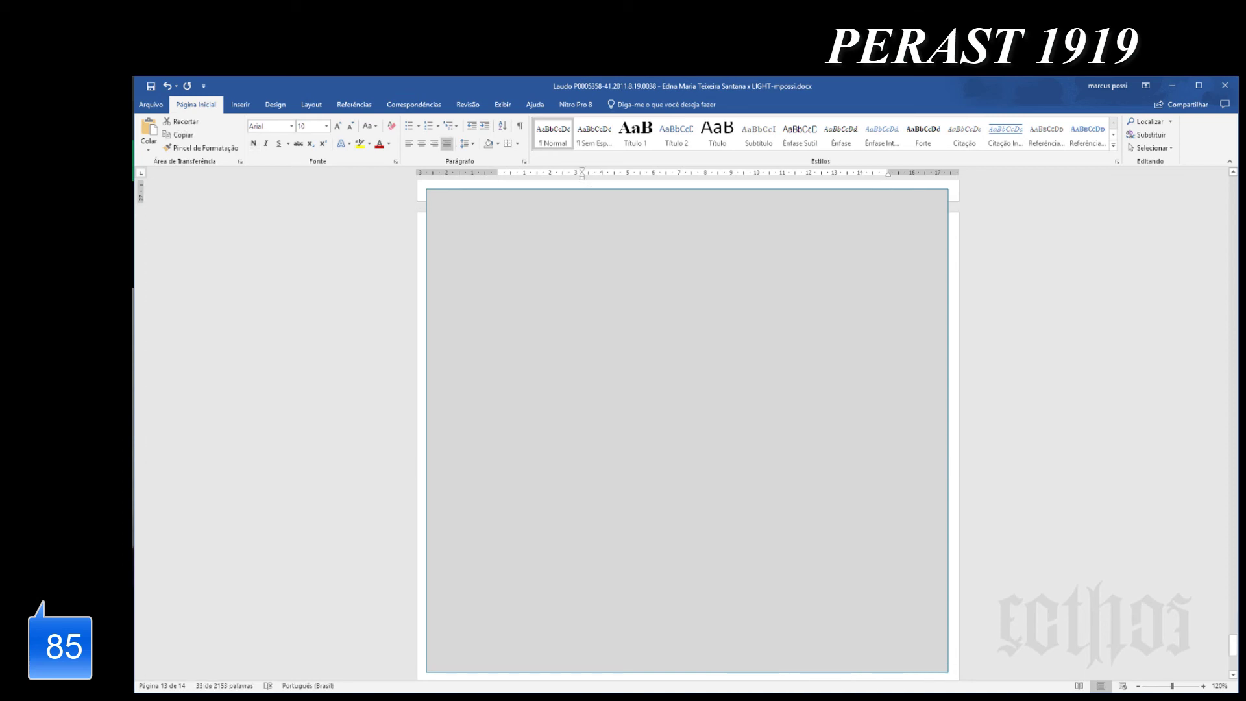
{"action": "key", "text": "Down"}
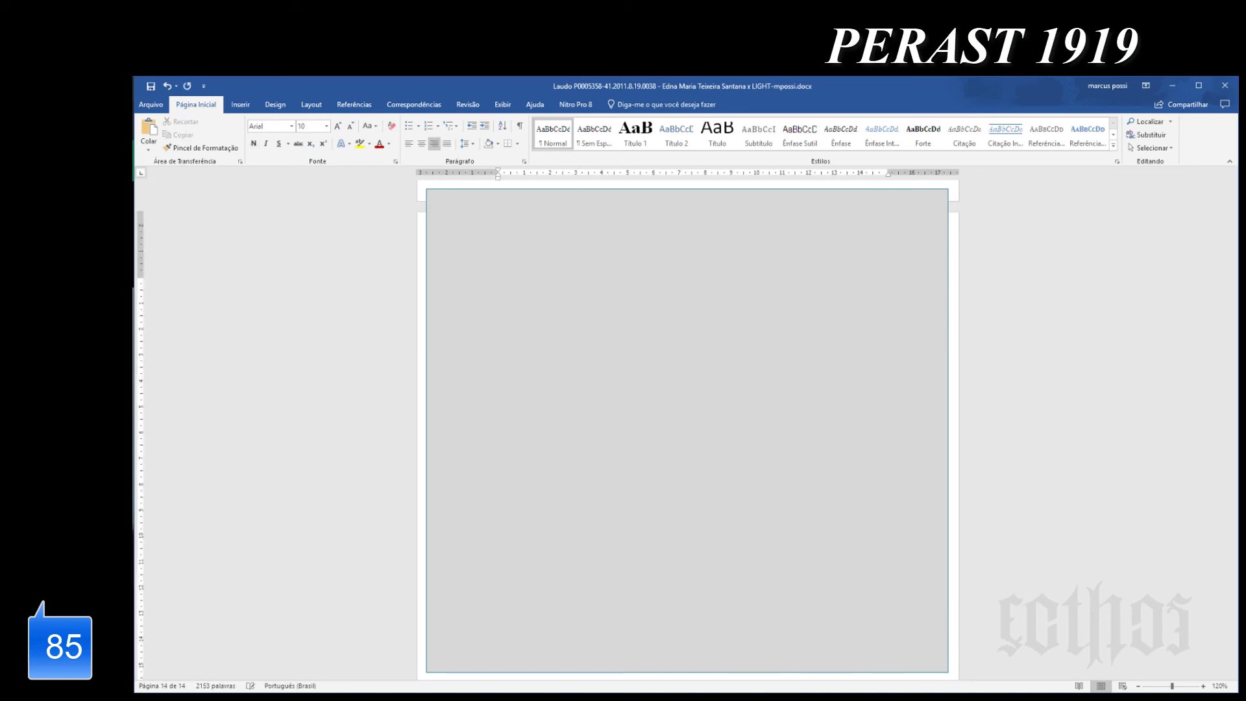
{"action": "key", "text": "ctrl+v"}
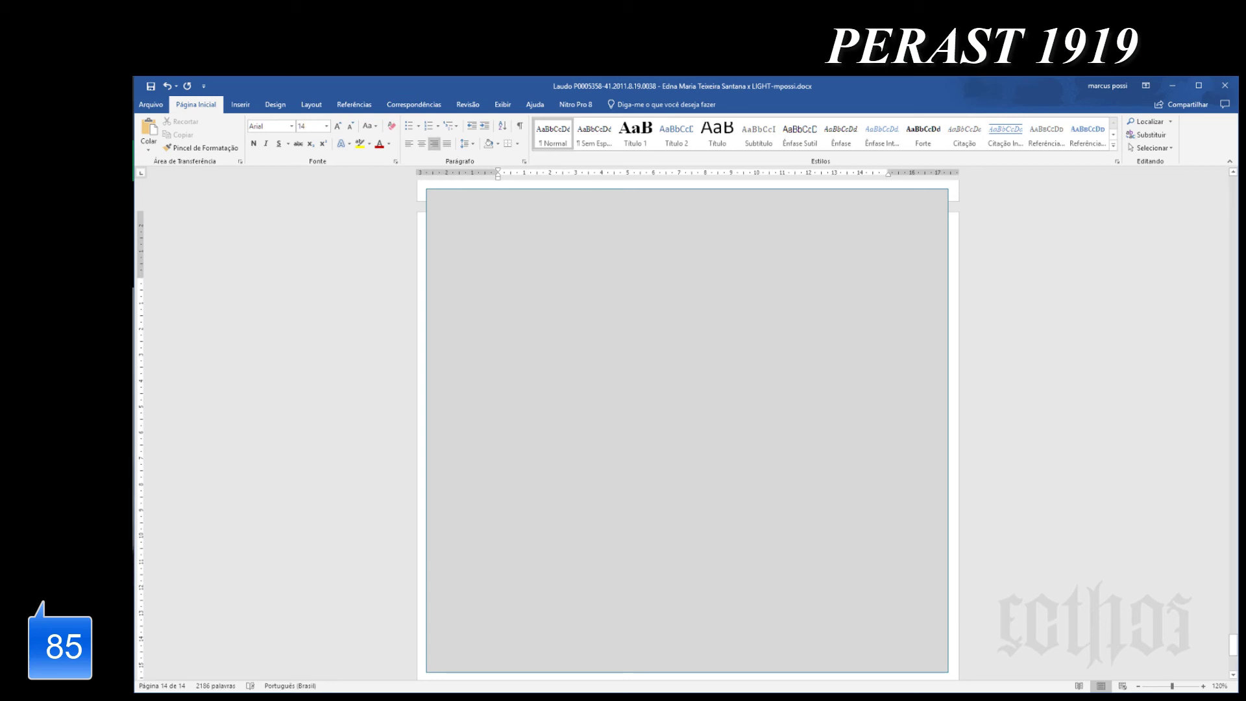
{"action": "key", "text": "shift+Up"}
{"action": "key", "text": "BackSpace"}
Step: Left-align the pasted paragraph on page 14, keeping it non-bold
{"action": "double_click", "coordinate": [422, 305]}
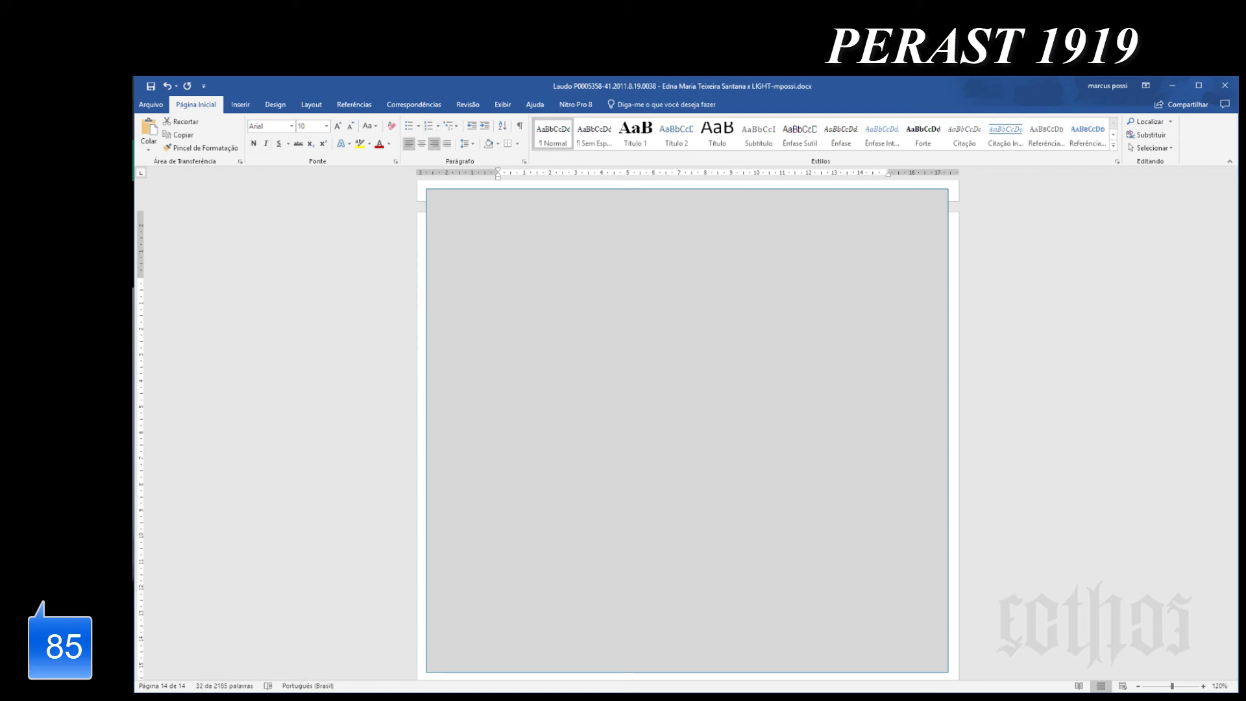
{"action": "key", "text": "Down"}
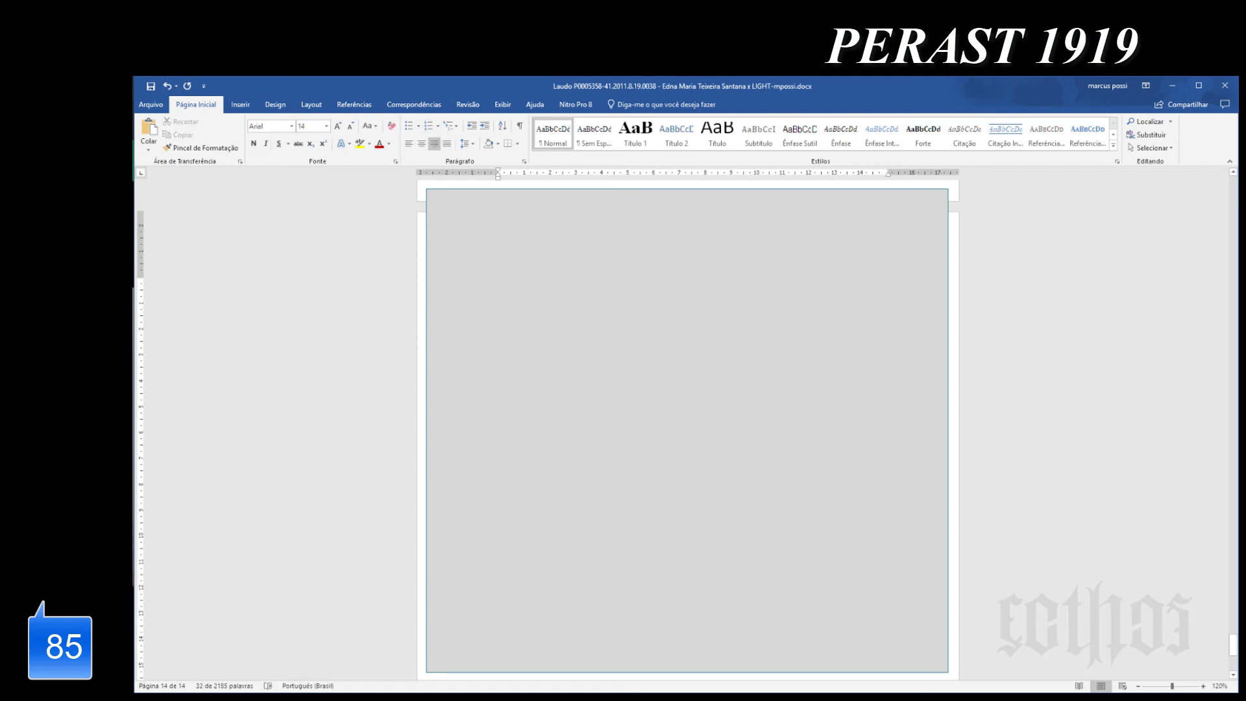
{"action": "key", "text": "ctrl+n"}
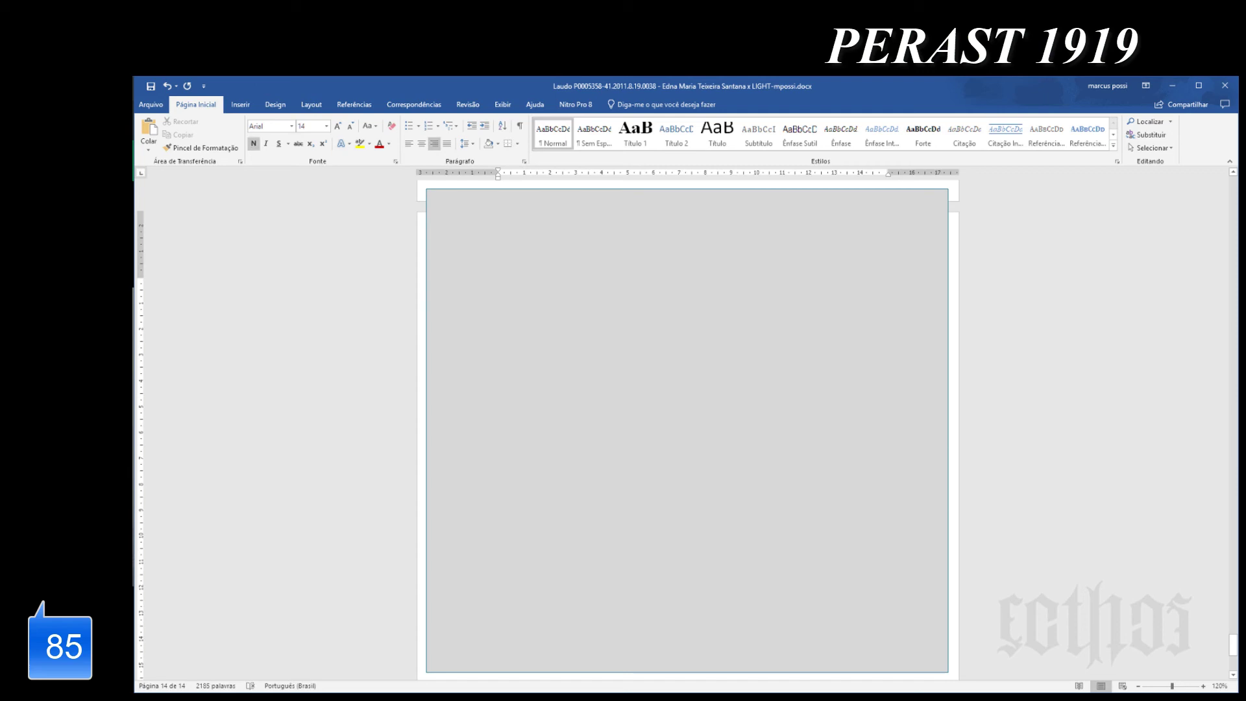
{"action": "key", "text": "ctrl+n"}
{"action": "key", "text": "ctrl+q"}
{"action": "key", "text": "Down"}
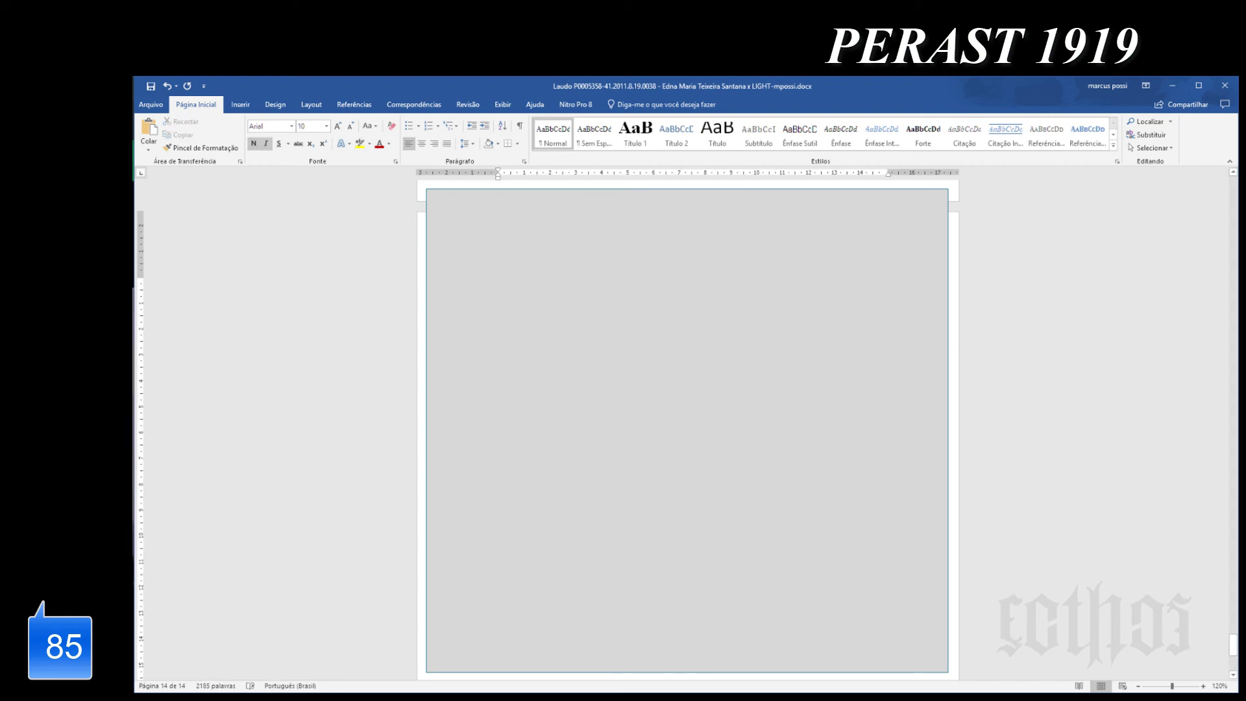
{"action": "key", "text": "shift+Down"}
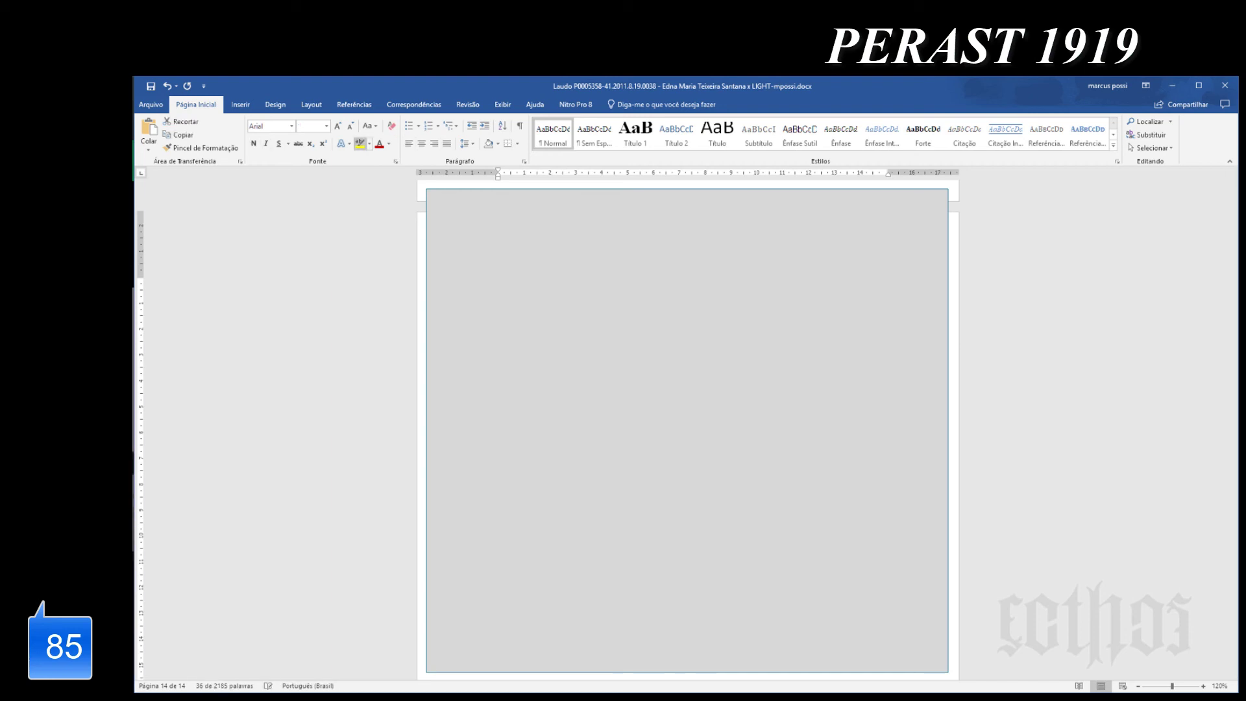
{"action": "key", "text": "Down"}
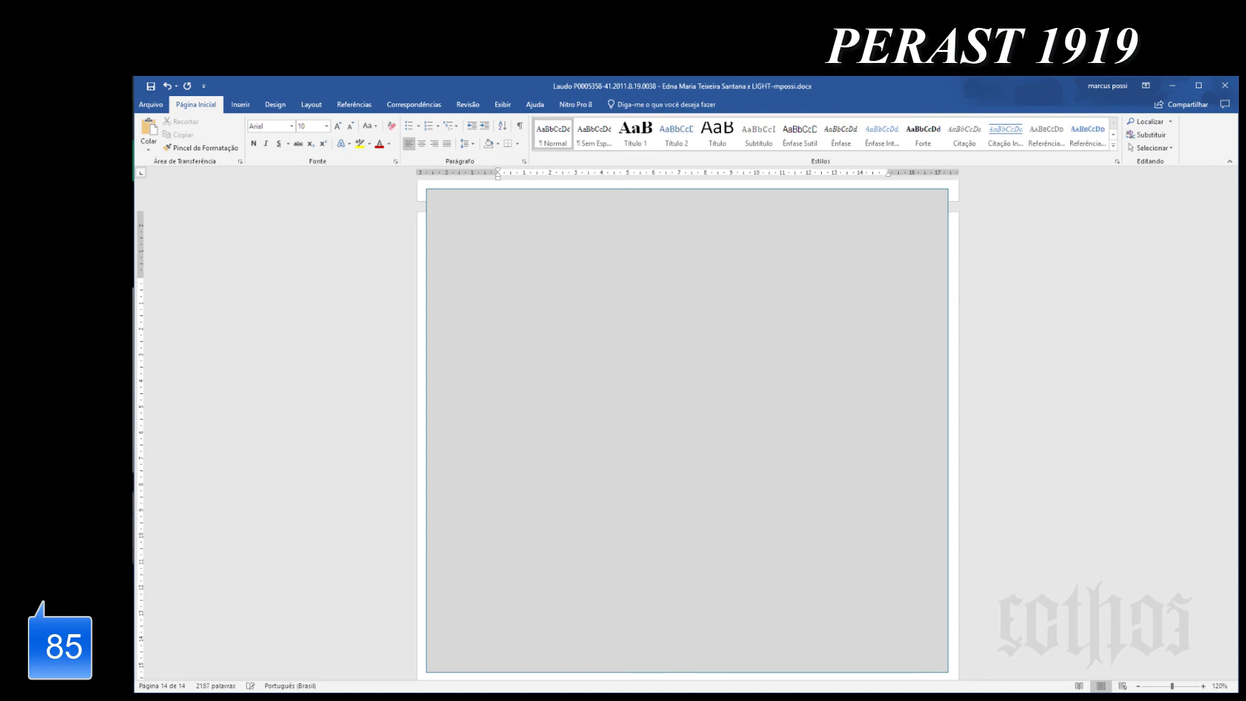
Step: Set two words on page 14 in italic instead of bold
{"action": "key", "text": "ctrl+shift+Left"}
{"action": "key", "text": "ctrl+shift+Left"}
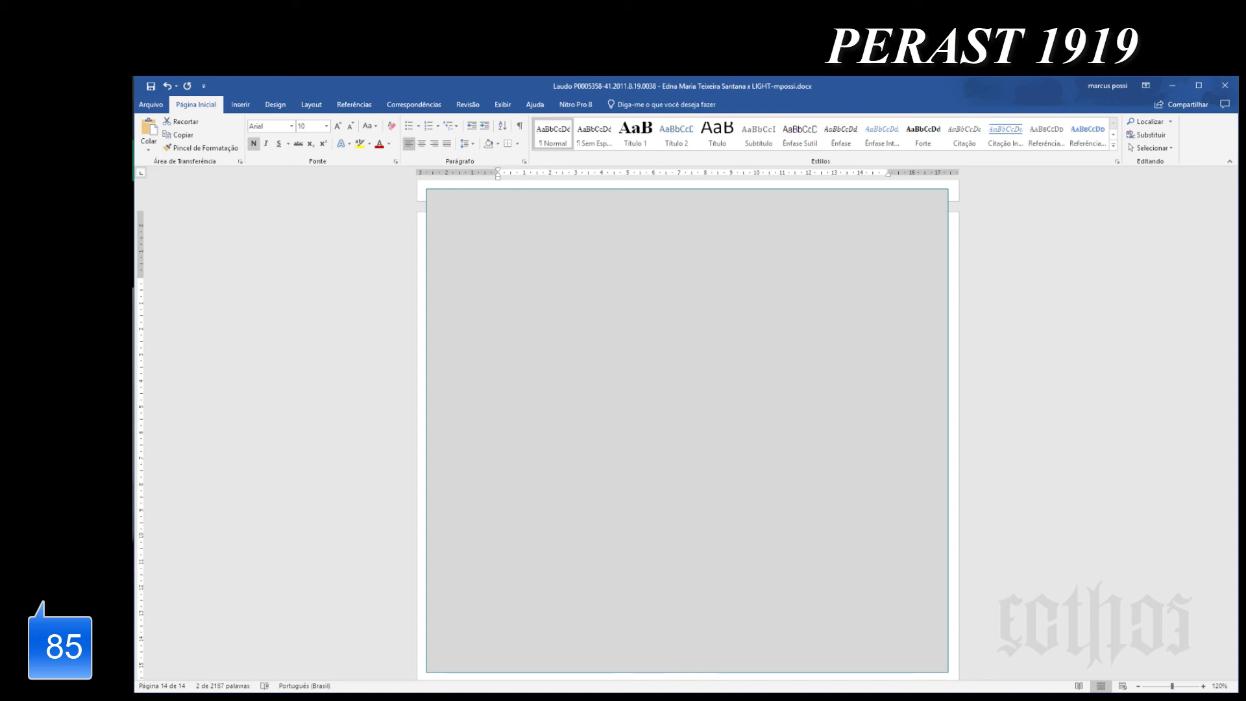
{"action": "key", "text": "ctrl+n"}
{"action": "key", "text": "Right"}
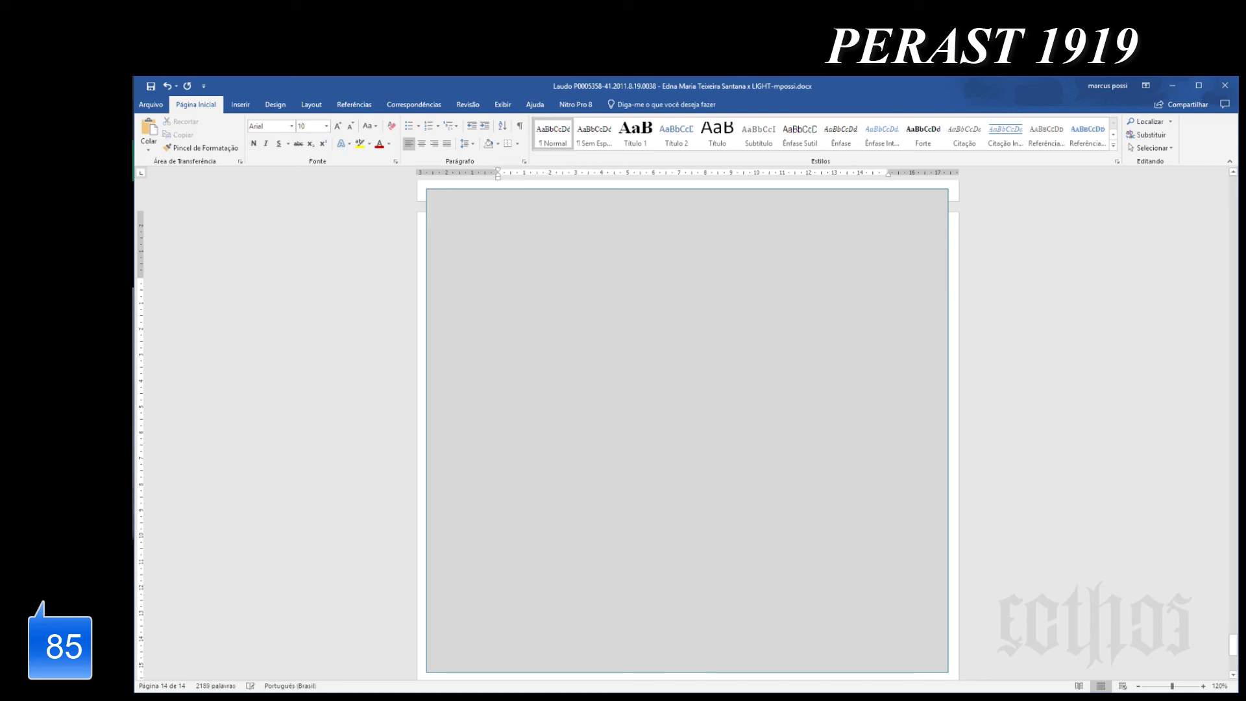
{"action": "key", "text": "ctrl+shift+Left"}
{"action": "key", "text": "ctrl+shift+Left"}
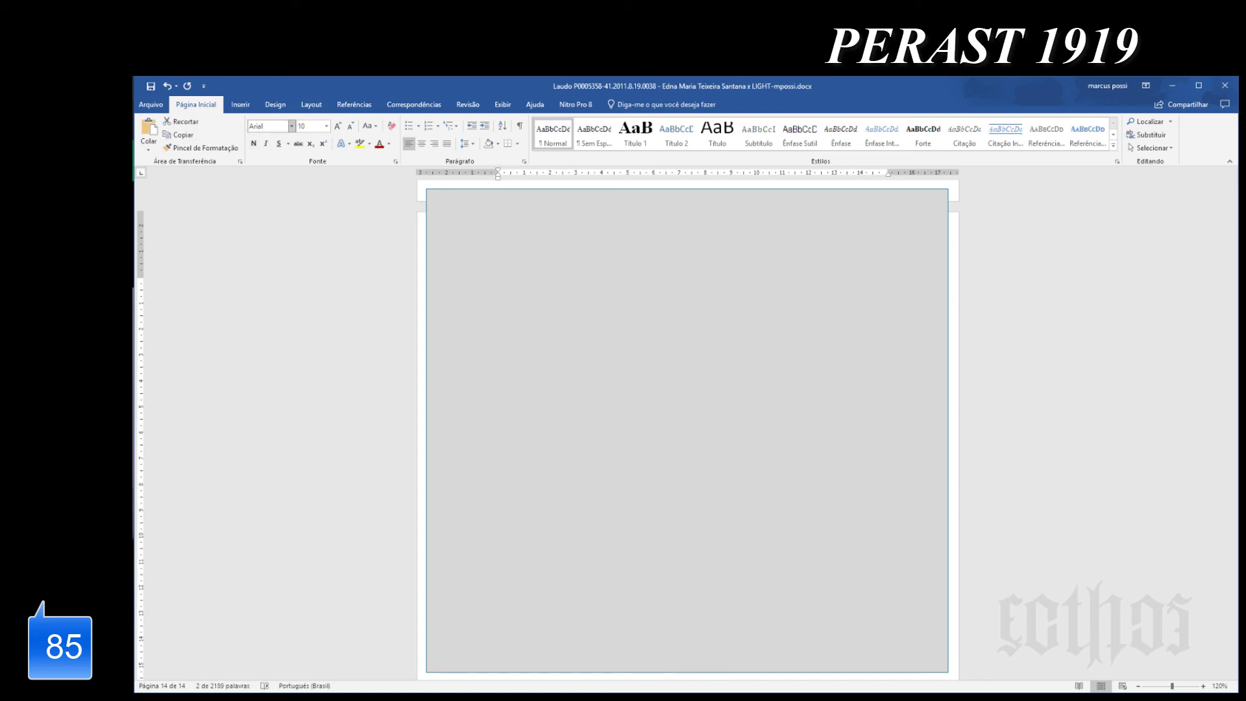
{"action": "key", "text": "ctrl+n"}
{"action": "key", "text": "ctrl+n"}
{"action": "key", "text": "ctrl+i"}
{"action": "key", "text": "Down"}
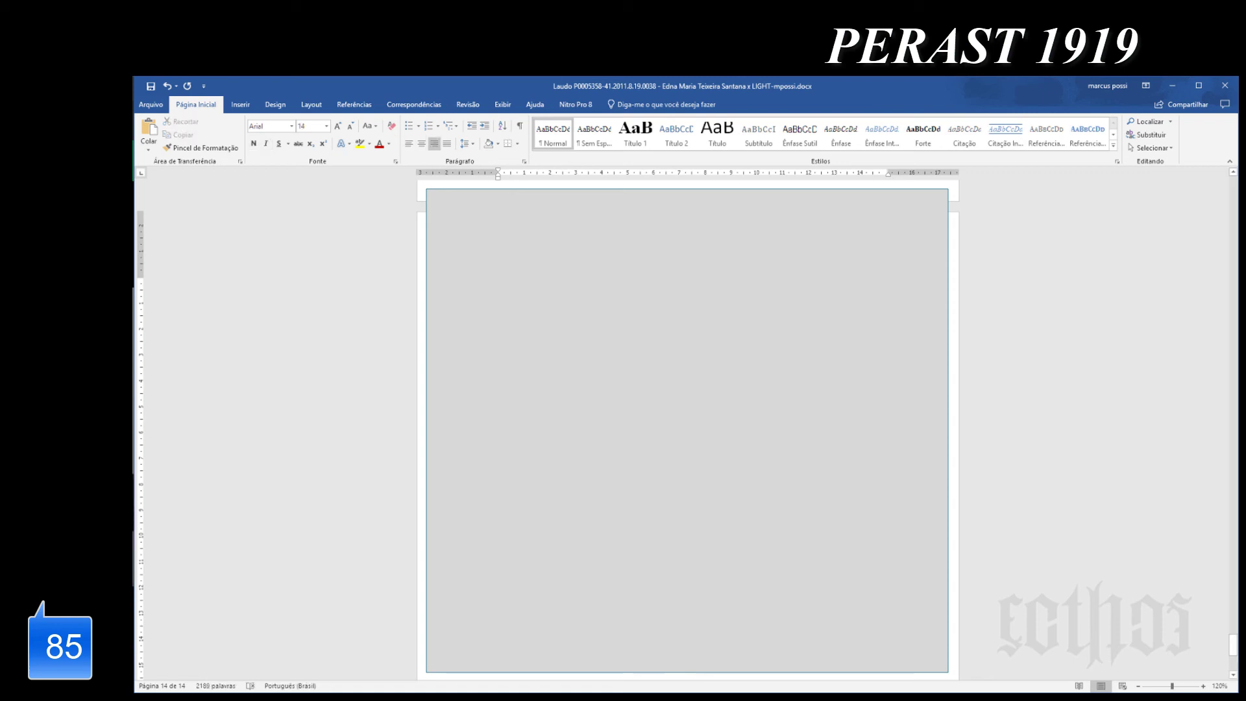